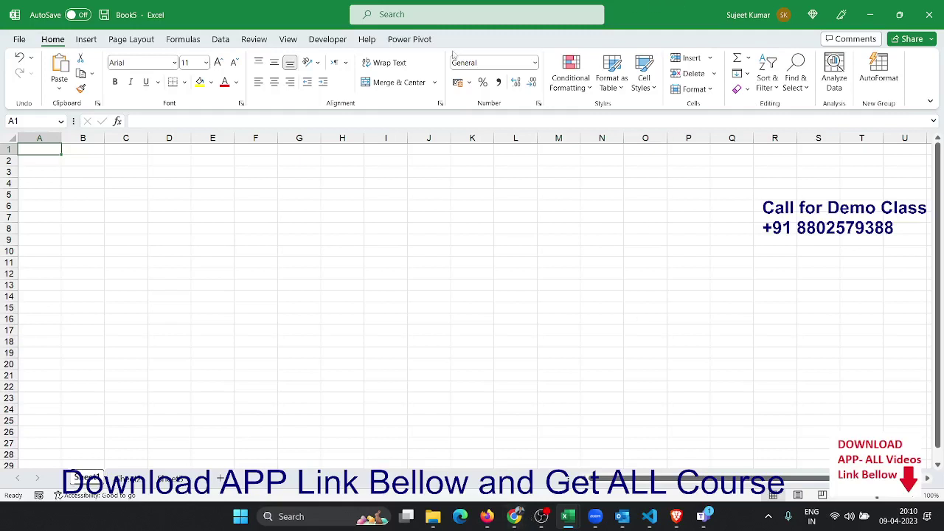
Open the VBA editor from Developer, insert Module1 into Book5, and create an empty Sub rr()
{"action": "left_click", "coordinate": [317, 40]}
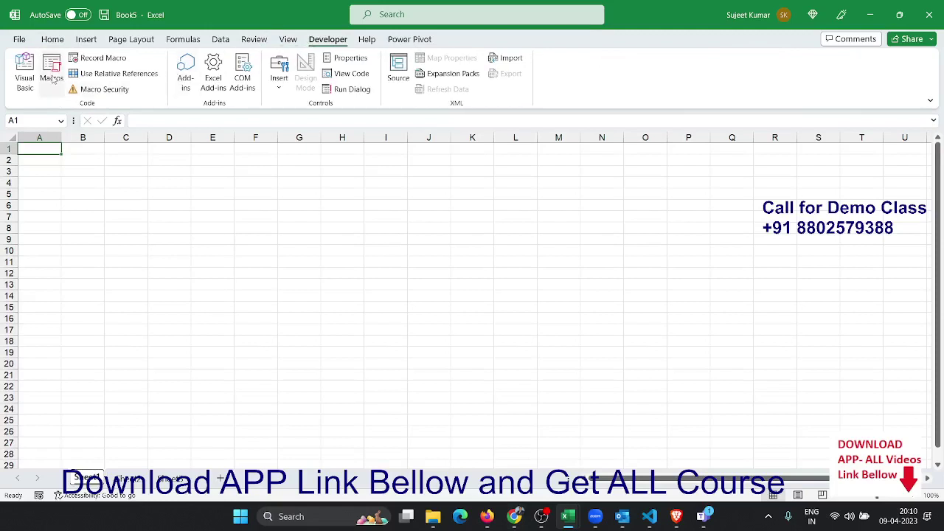
{"action": "left_click", "coordinate": [25, 73]}
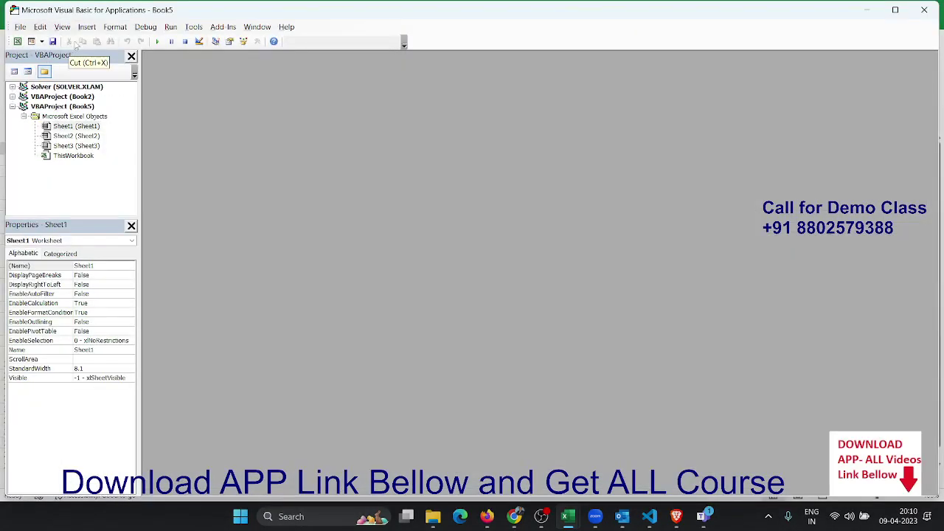
{"action": "left_click", "coordinate": [89, 27]}
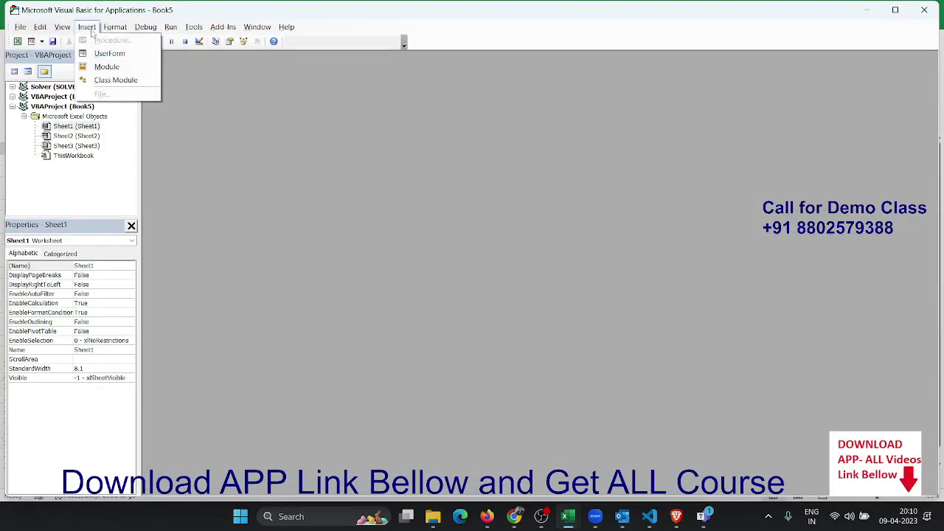
{"action": "left_click", "coordinate": [102, 66]}
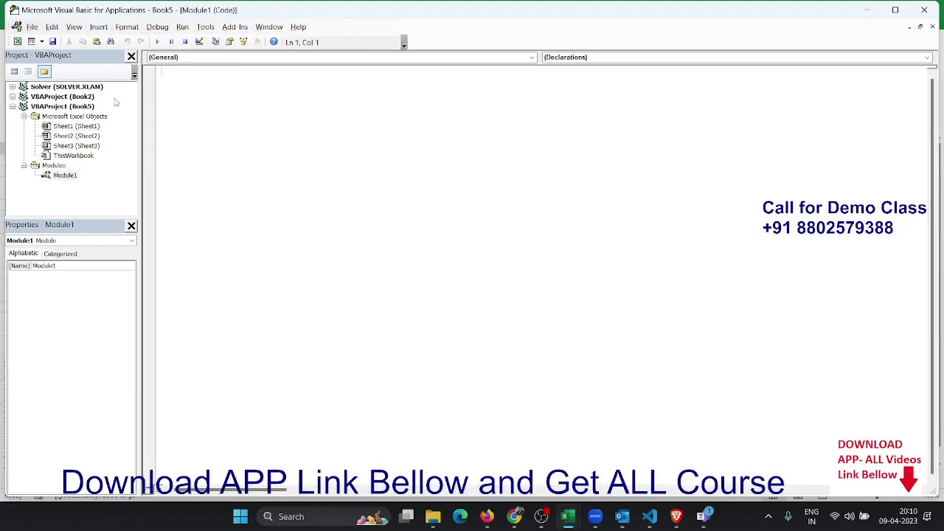
{"action": "type", "text": "sub"}
{"action": "key", "text": "Return"}
{"action": "key", "text": "Return"}
{"action": "key", "text": "Return"}
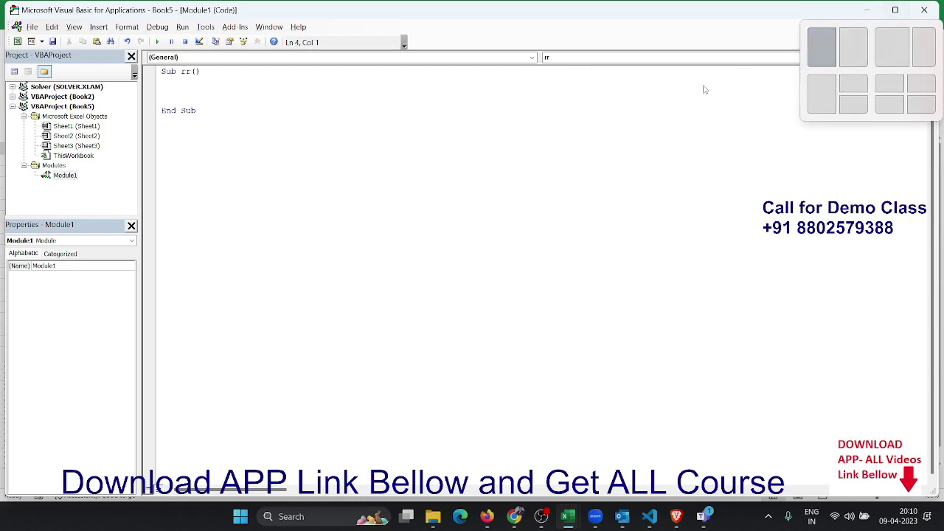
{"action": "mouse_move", "coordinate": [895, 10]}
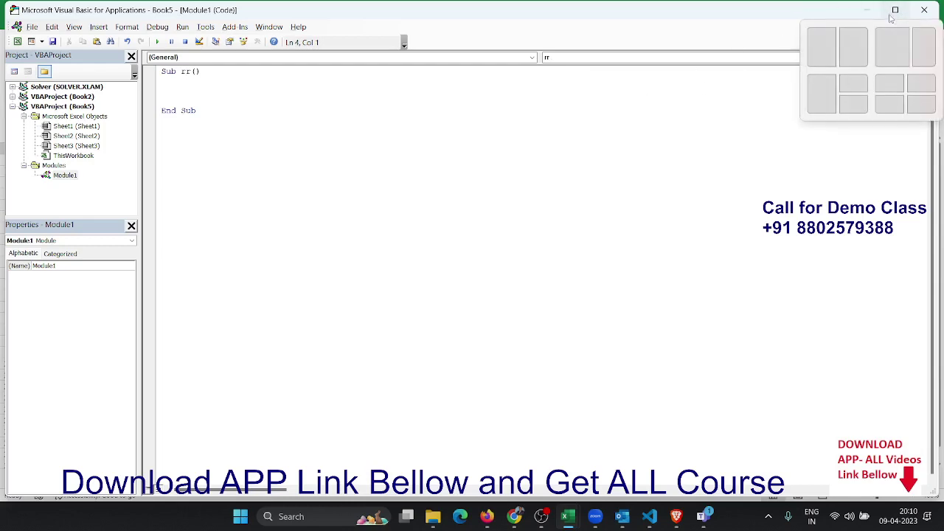
Snap the VBA editor to the left half and the Book5 workbook to the right
{"action": "left_click", "coordinate": [826, 53]}
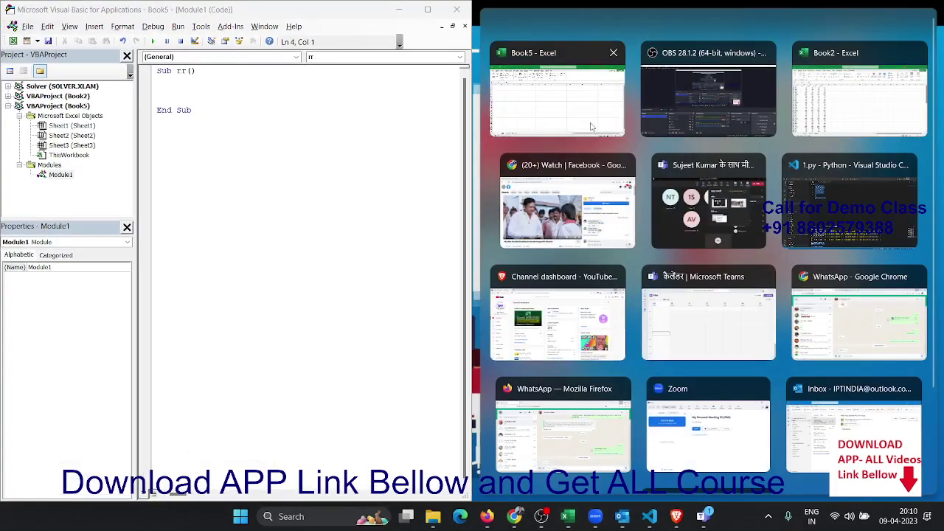
{"action": "left_click", "coordinate": [558, 92]}
{"action": "left_click", "coordinate": [562, 183]}
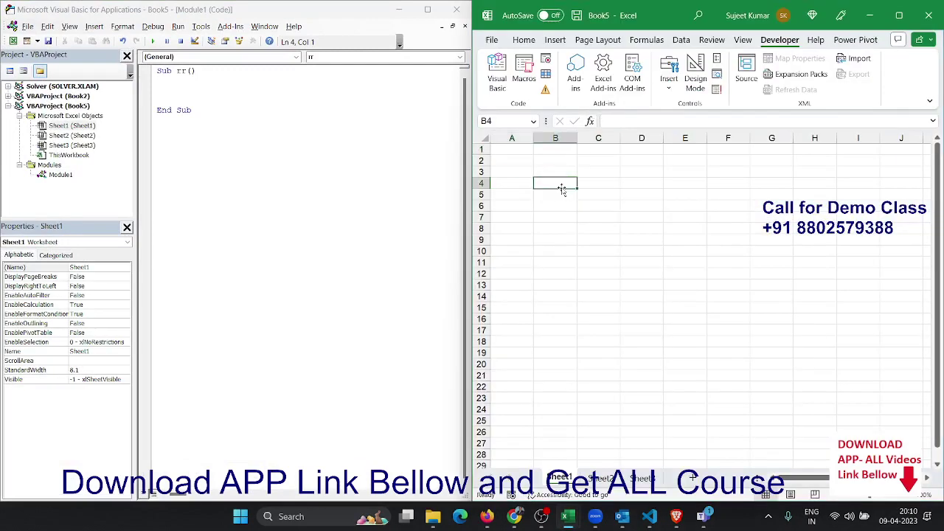
Enter the headers Name, City and Amt in cells A1:C1
{"action": "left_click", "coordinate": [553, 162]}
{"action": "left_click", "coordinate": [519, 150]}
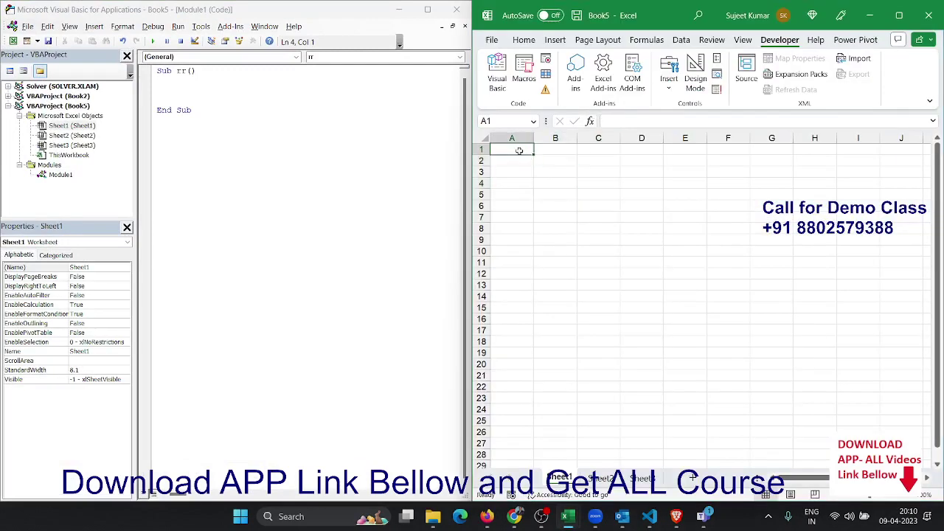
{"action": "type", "text": "Name"}
{"action": "key", "text": "Return"}
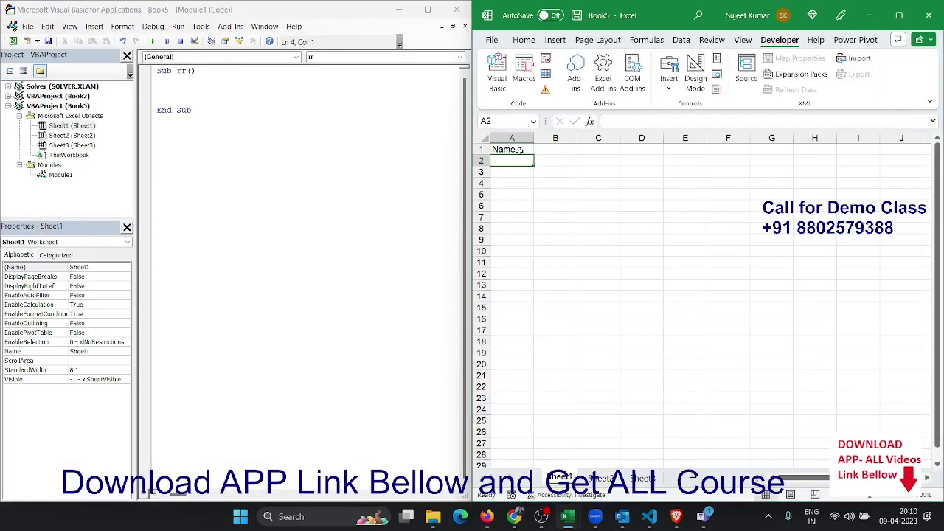
{"action": "key", "text": "Up"}
{"action": "key", "text": "Right"}
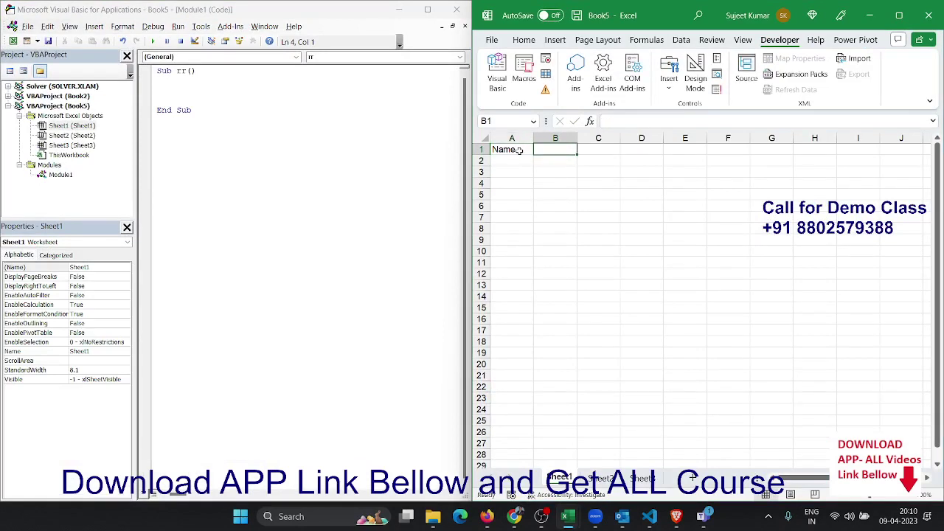
{"action": "type", "text": "City"}
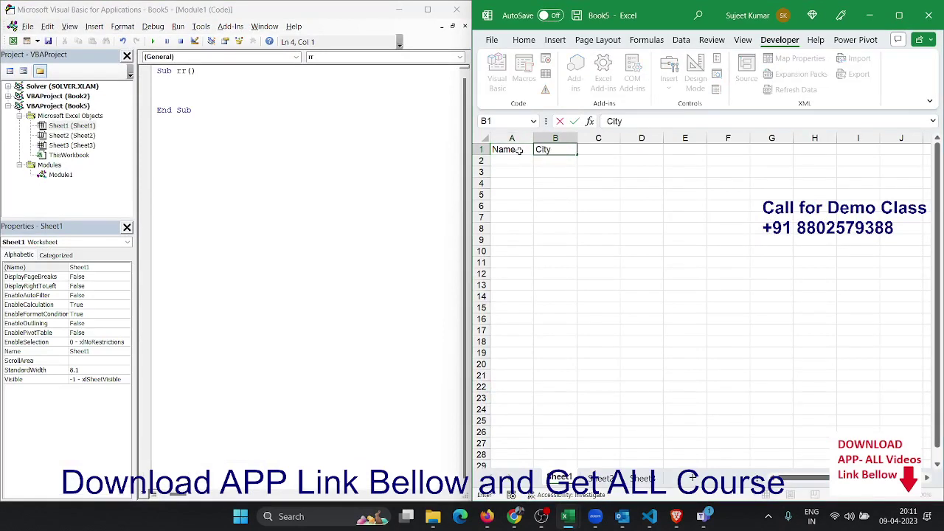
{"action": "key", "text": "Tab"}
{"action": "type", "text": "Amt"}
{"action": "key", "text": "Return"}
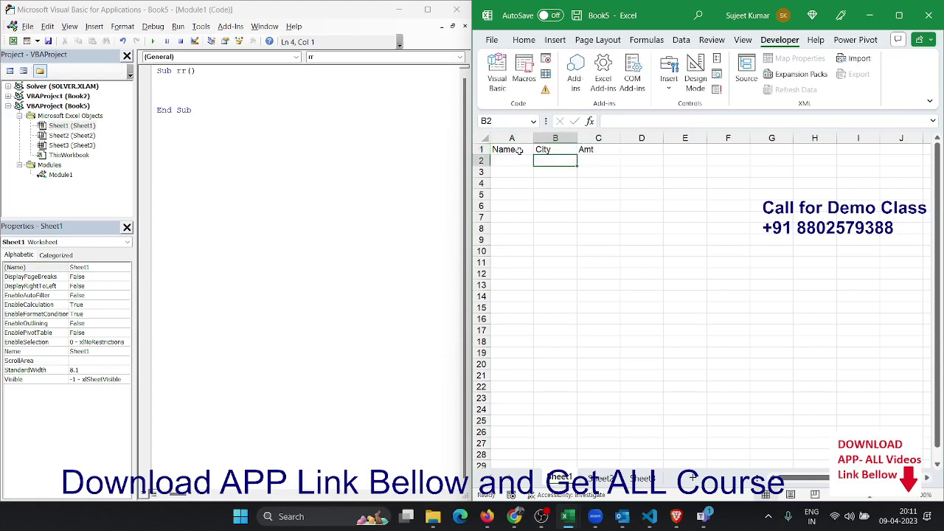
Enter Pune in B2 and fill it down to B6
{"action": "type", "text": "Pun"}
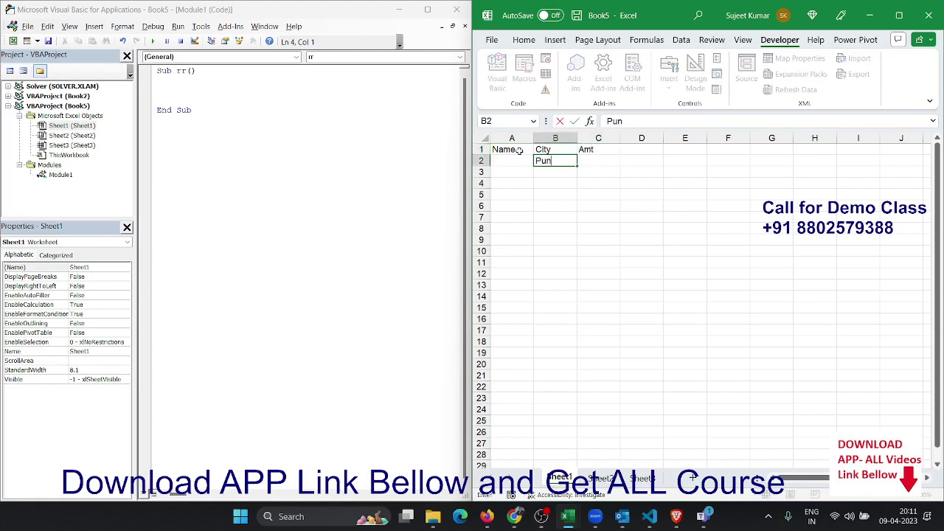
{"action": "type", "text": "e"}
{"action": "left_click", "coordinate": [564, 207]}
{"action": "left_click", "coordinate": [560, 150]}
{"action": "left_click", "coordinate": [572, 162]}
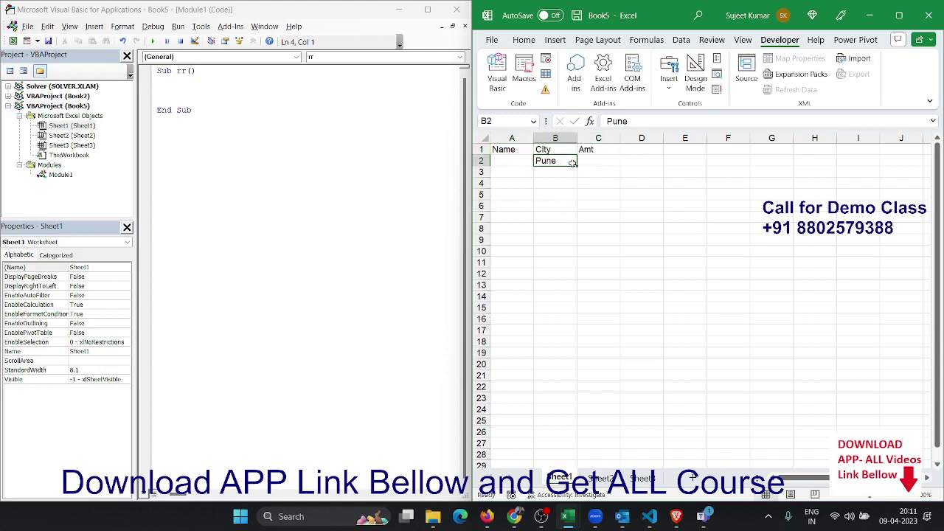
{"action": "left_click_drag", "start_coordinate": [572, 163], "coordinate": [573, 208]}
Put Total in A7 and =SUM(C3:C6) in C7, then select the table A1:C7
{"action": "left_click", "coordinate": [500, 219]}
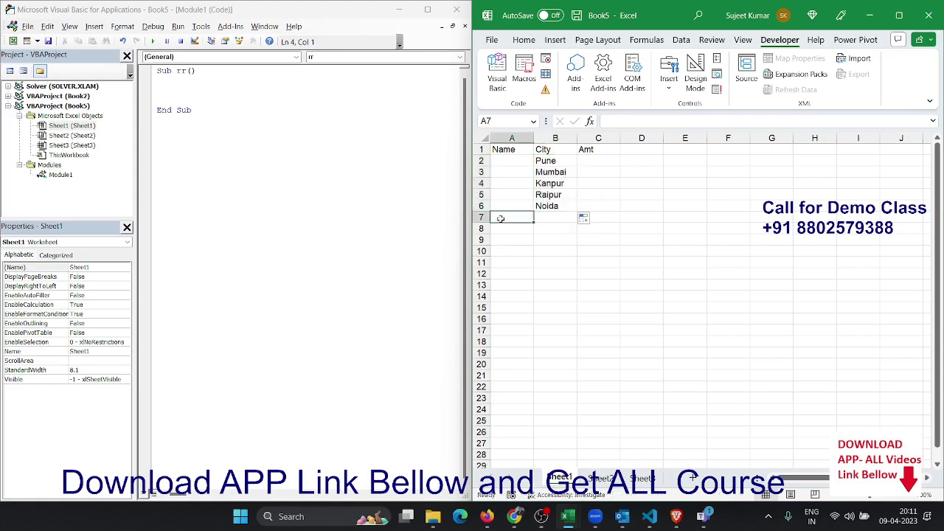
{"action": "type", "text": "Total"}
{"action": "key", "text": "Tab"}
{"action": "key", "text": "Tab"}
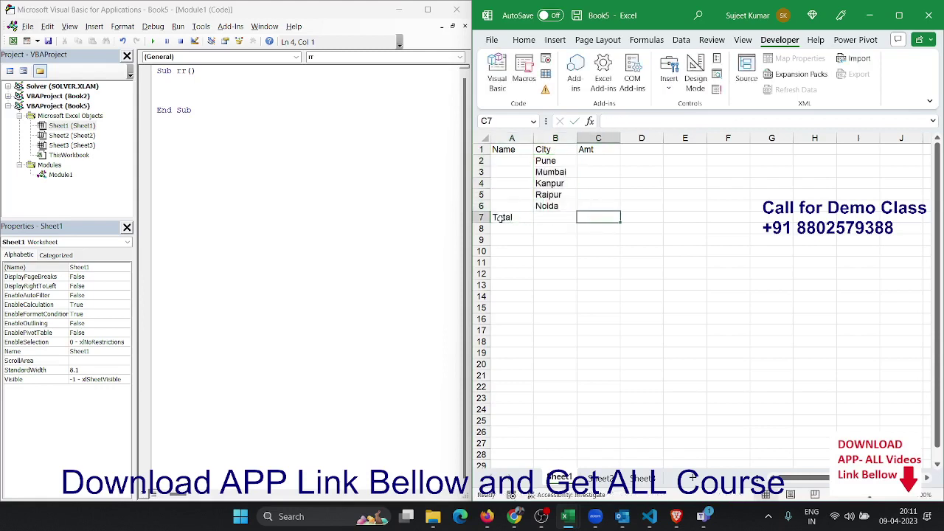
{"action": "type", "text": "=s"}
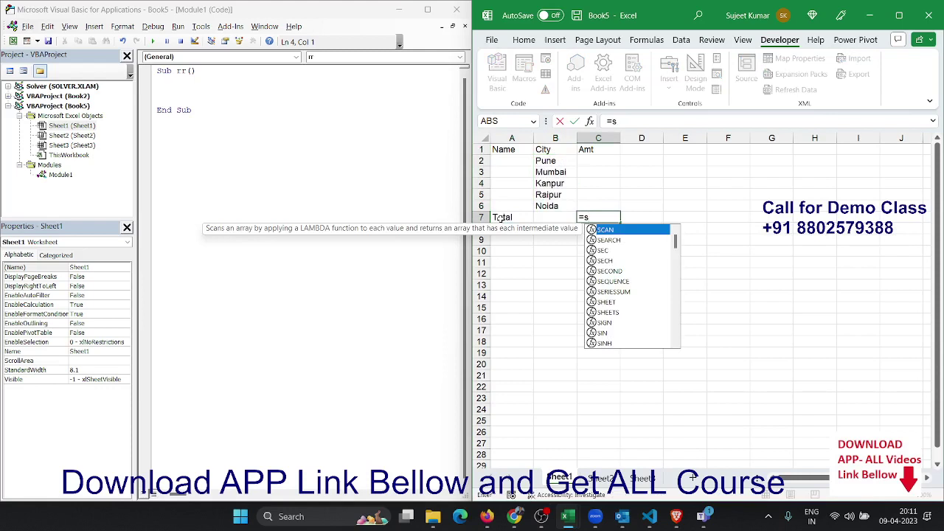
{"action": "type", "text": "um"}
{"action": "key", "text": "Tab"}
{"action": "key", "text": "Up"}
{"action": "key", "text": "shift+Up"}
{"action": "key", "text": "shift+Up"}
{"action": "key", "text": "shift+Up"}
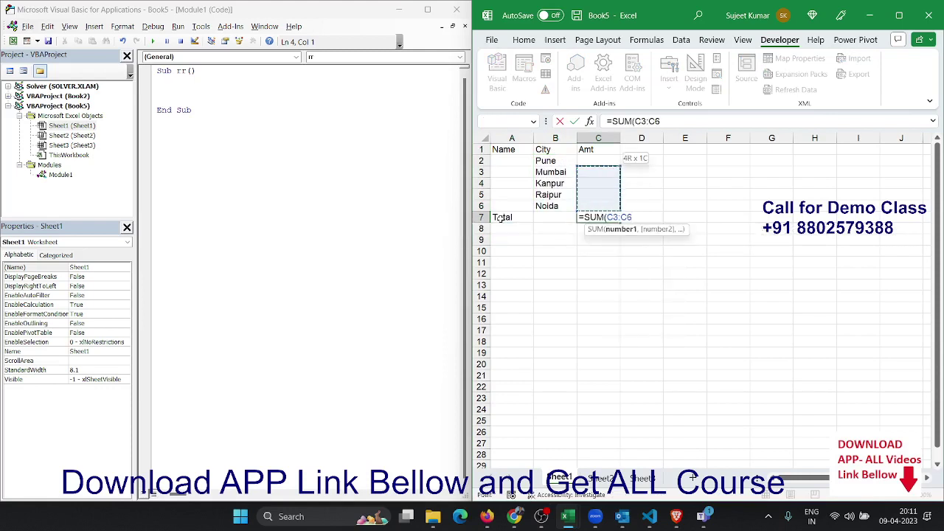
{"action": "key", "text": "Return"}
{"action": "key", "text": "Up"}
{"action": "key", "text": "shift+Right"}
{"action": "key", "text": "shift+Right"}
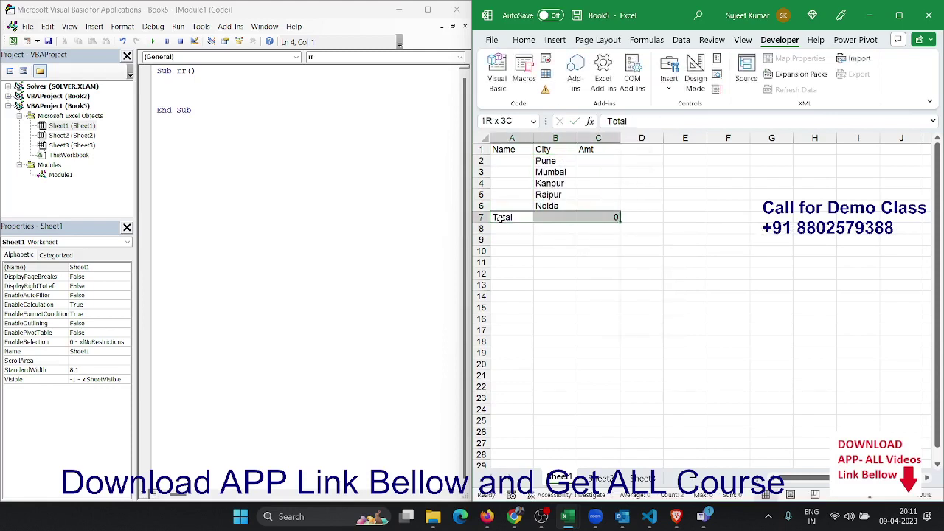
{"action": "key", "text": "shift+Up"}
{"action": "key", "text": "shift+Up"}
{"action": "key", "text": "shift+Up"}
{"action": "key", "text": "shift+Up"}
{"action": "key", "text": "shift+Up"}
{"action": "key", "text": "shift+Up"}
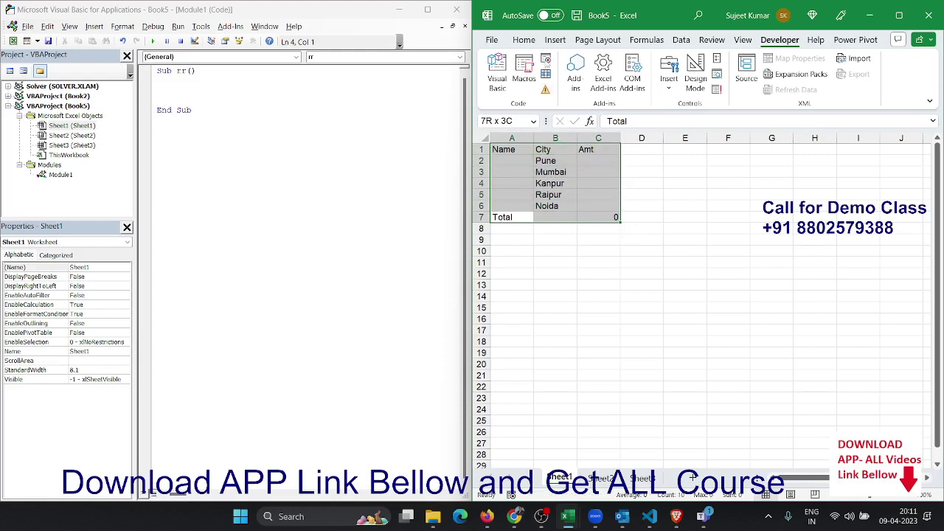
Apply All Borders to the table A1:C7
{"action": "left_click", "coordinate": [524, 39]}
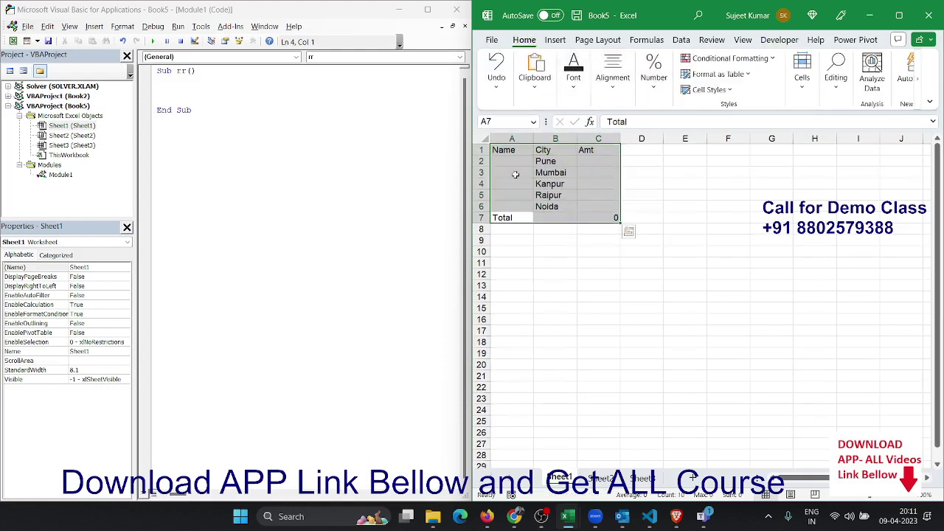
{"action": "key", "text": "ctrl+q"}
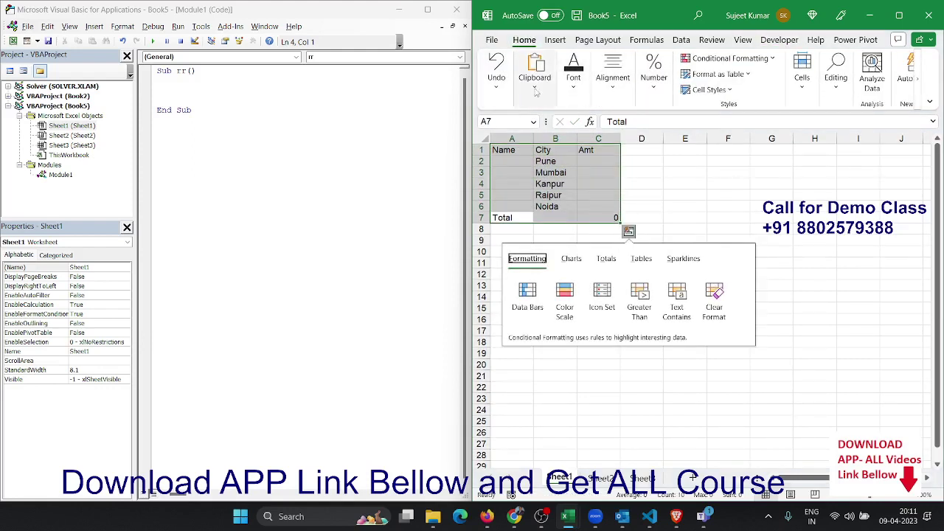
{"action": "left_click", "coordinate": [576, 84]}
{"action": "left_click", "coordinate": [637, 141]}
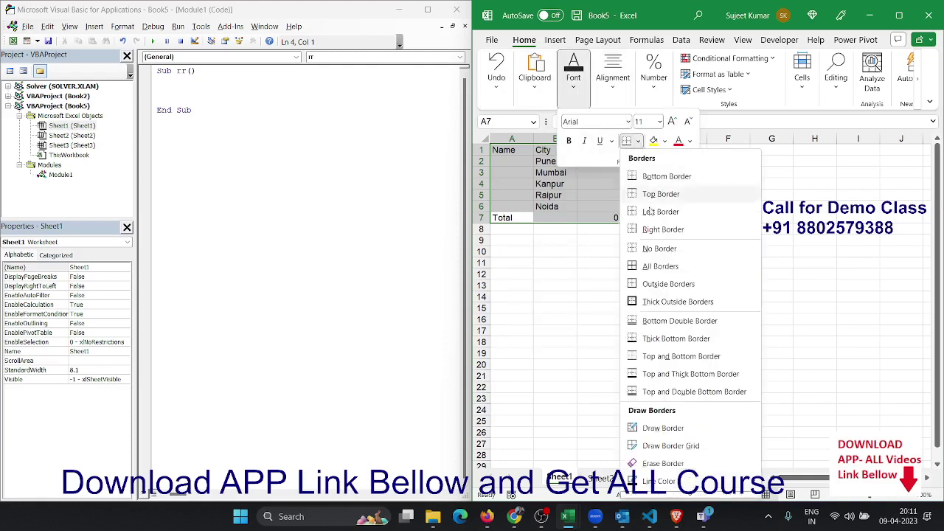
{"action": "left_click", "coordinate": [647, 266]}
{"action": "left_click", "coordinate": [627, 230]}
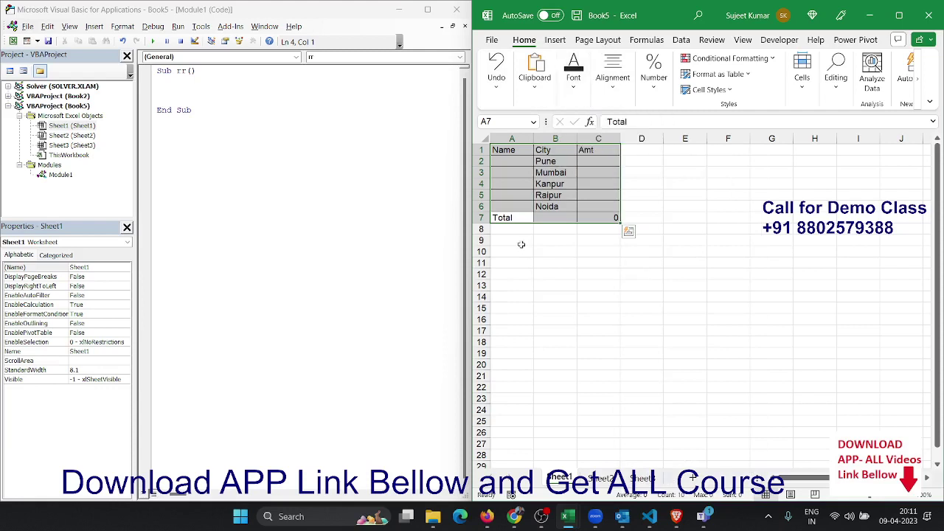
{"action": "left_click", "coordinate": [594, 248]}
Merge cells A2:A6 into one cell, undoing a mistaken A1:A6 merge first
{"action": "left_click_drag", "start_coordinate": [508, 205], "coordinate": [512, 140]}
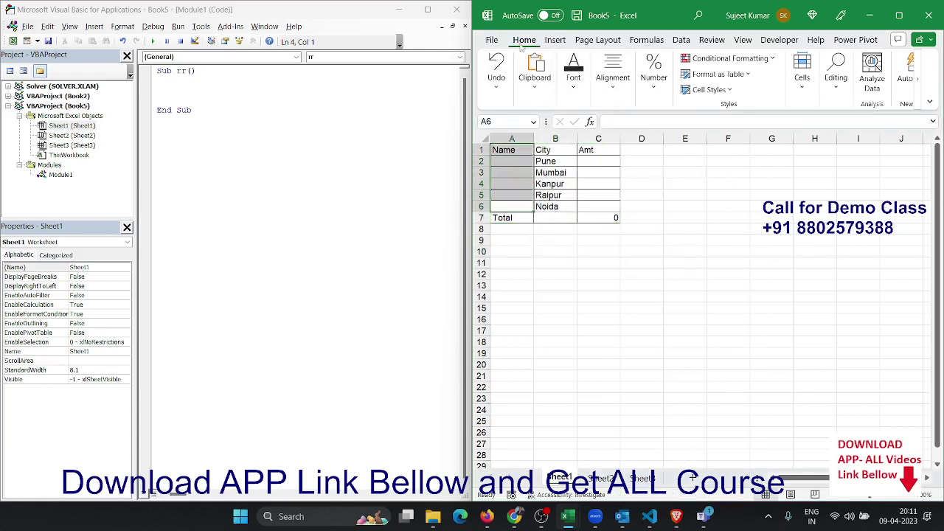
{"action": "left_click", "coordinate": [617, 96]}
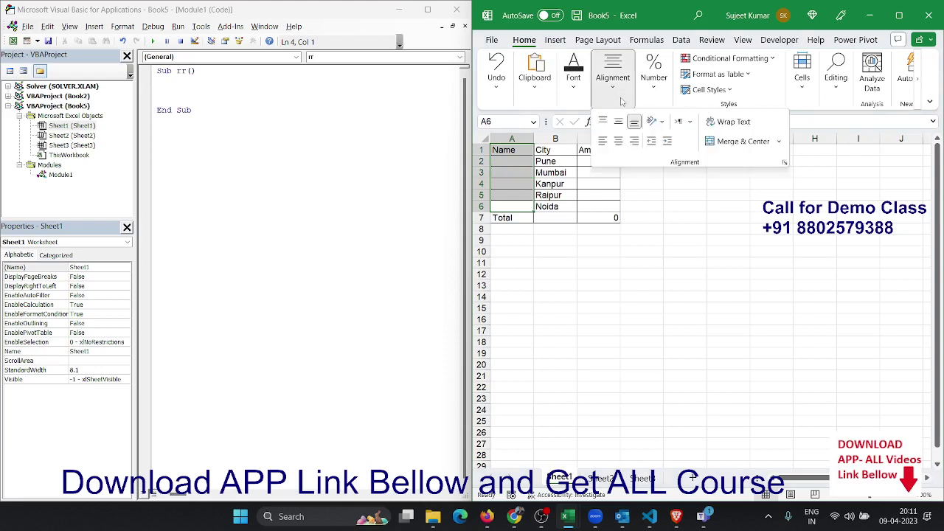
{"action": "left_click", "coordinate": [737, 141]}
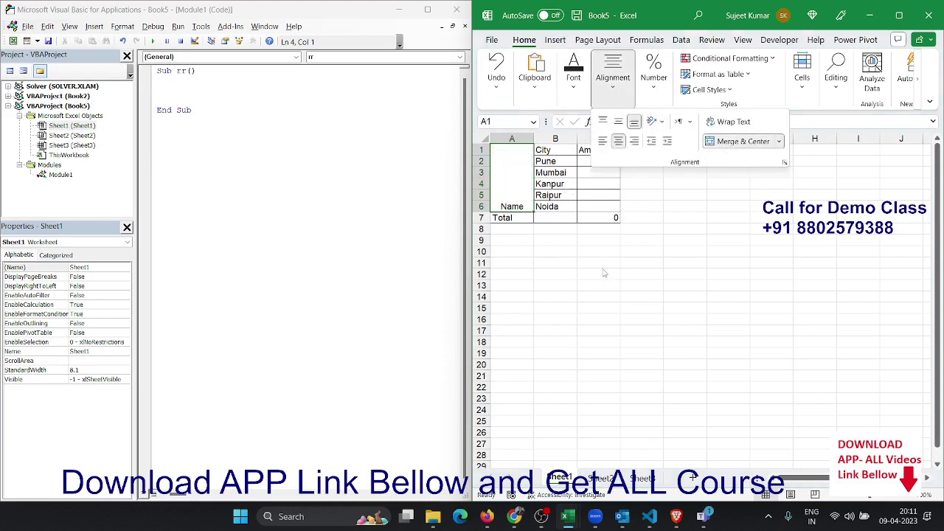
{"action": "left_click", "coordinate": [568, 271]}
{"action": "key", "text": "ctrl+z"}
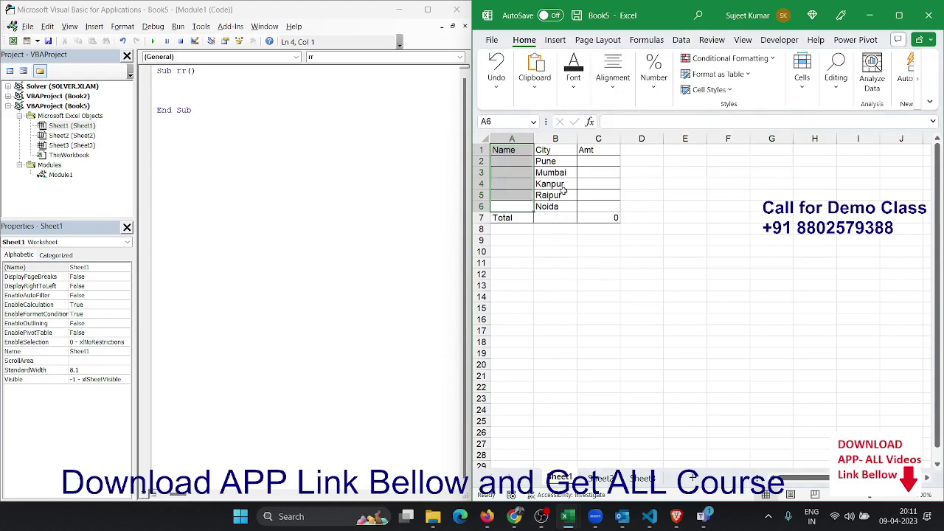
{"action": "left_click", "coordinate": [524, 159]}
{"action": "left_click_drag", "start_coordinate": [524, 159], "coordinate": [526, 207]}
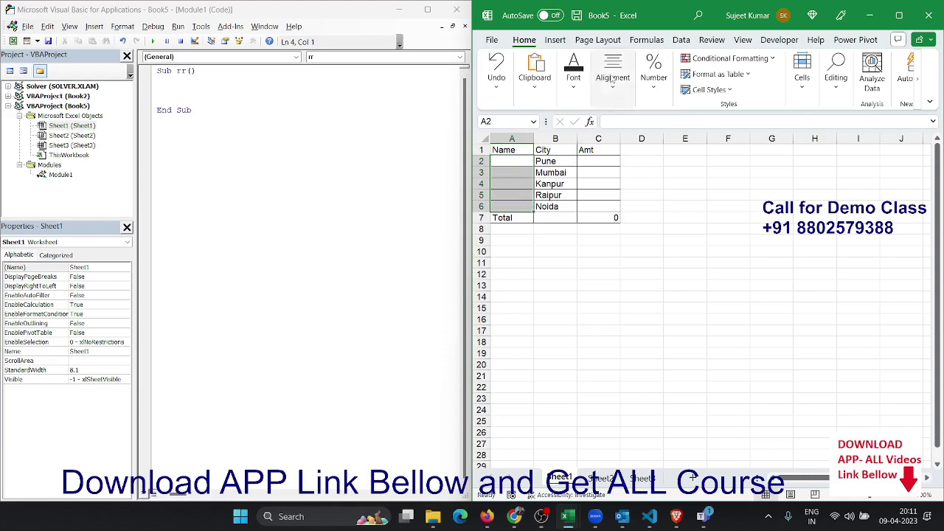
{"action": "left_click", "coordinate": [614, 85]}
{"action": "left_click", "coordinate": [736, 140]}
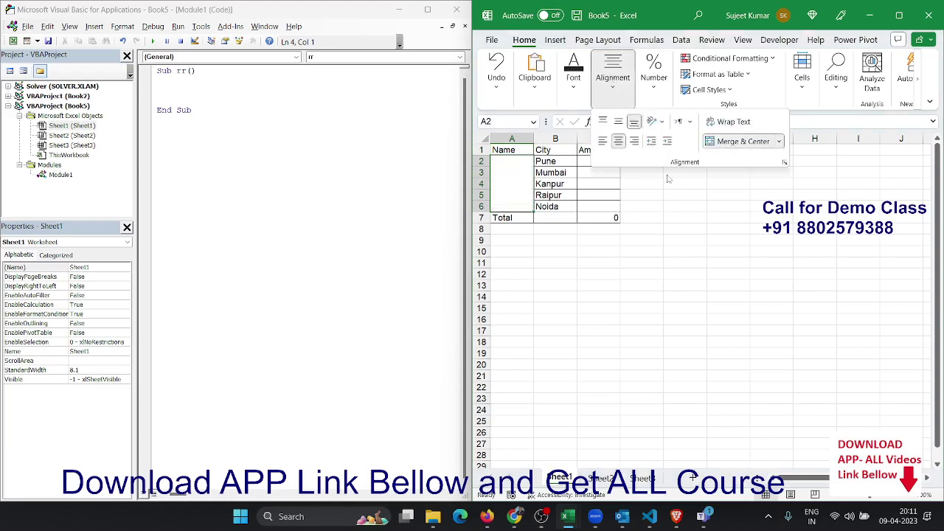
Add the line Range("A1:C7").Copy inside macro rr
{"action": "left_click", "coordinate": [192, 90]}
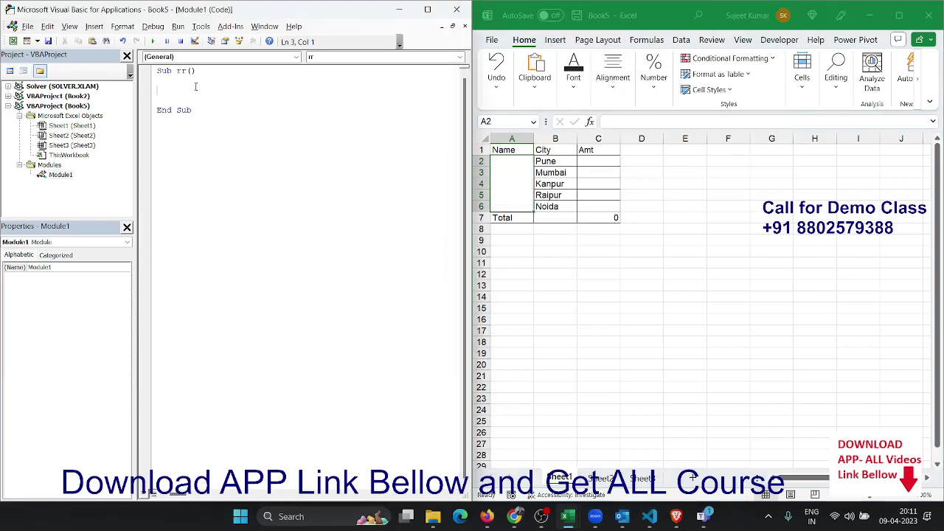
{"action": "key", "text": "Return"}
{"action": "key", "text": "Return"}
{"action": "type", "text": "rang"}
{"action": "type", "text": "("}
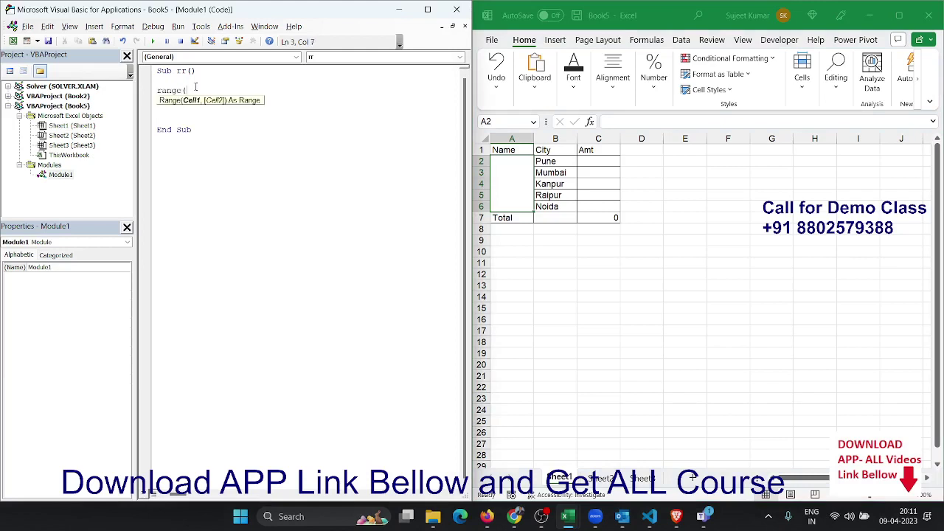
{"action": "type", "text": "A1"}
{"action": "type", "text": ":C"}
{"action": "type", "text": "\")"}
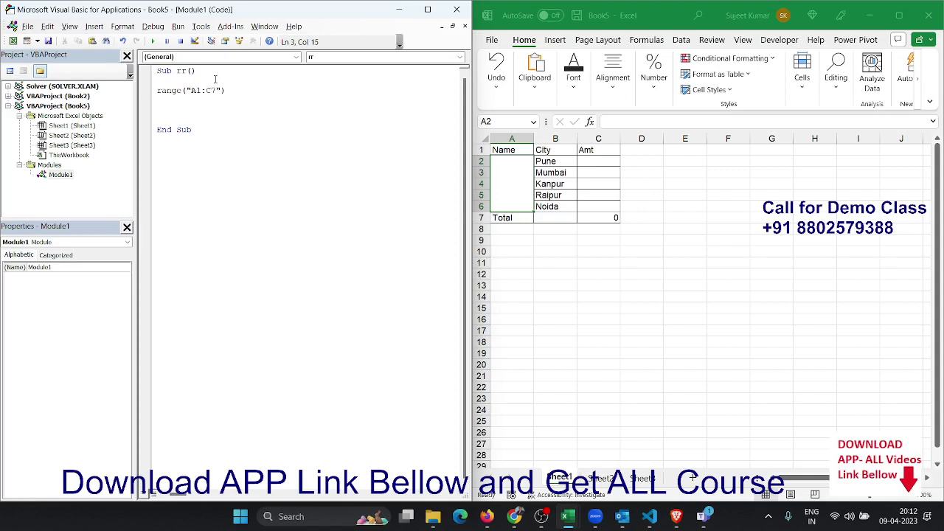
{"action": "type", "text": ".copy"}
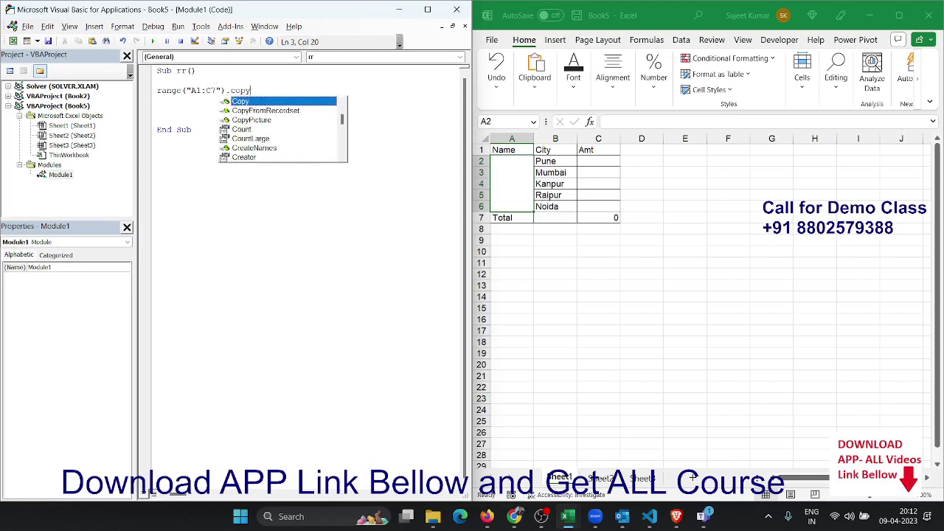
{"action": "key", "text": "Tab"}
{"action": "key", "text": "Return"}
{"action": "key", "text": "Return"}
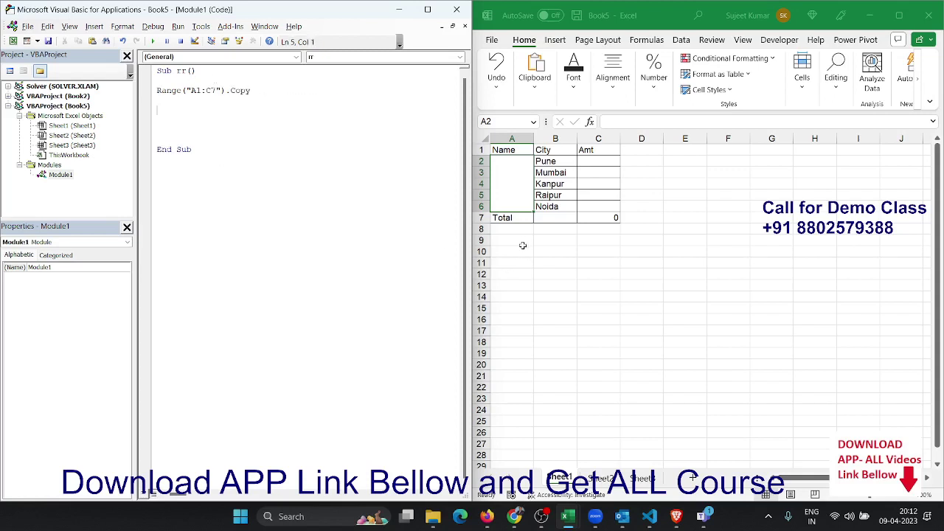
Add Range("A65000").End(xlUp).Offset(2, 0).PasteSpecial and run rr, duplicating the table into A9:C15
{"action": "left_click", "coordinate": [518, 242]}
{"action": "left_click", "coordinate": [185, 108]}
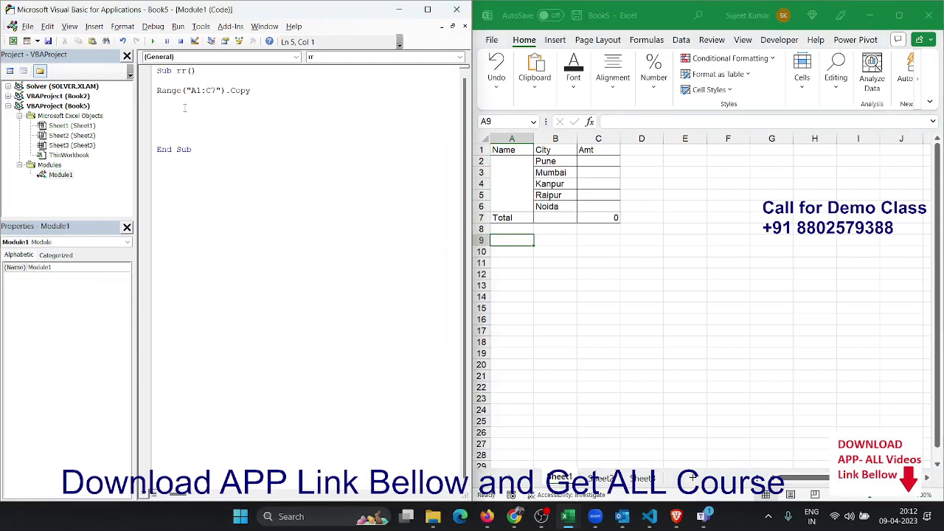
{"action": "type", "text": "range("}
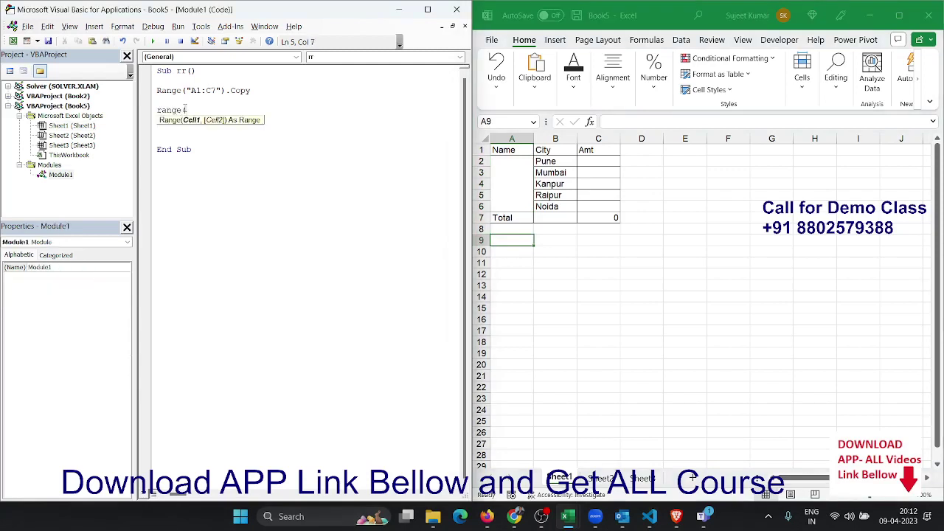
{"action": "type", "text": "\"A"}
{"action": "type", "text": "65000"}
{"action": "type", "text": "\")"}
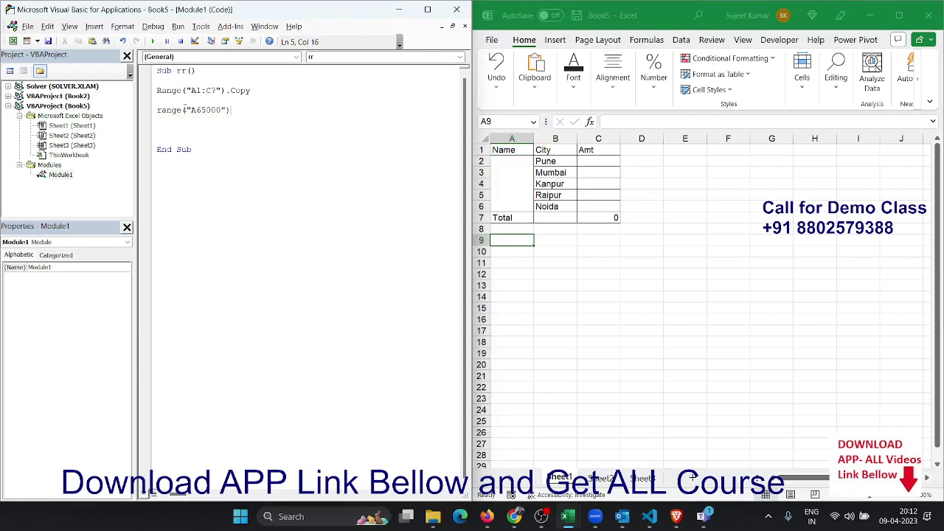
{"action": "type", "text": ".End"}
{"action": "type", "text": "(xlU"}
{"action": "key", "text": "Tab"}
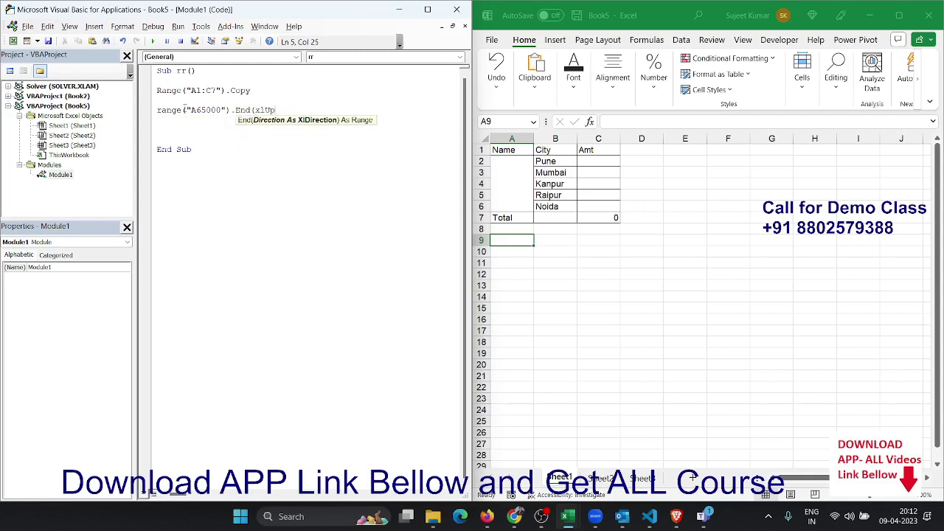
{"action": "type", "text": ")."}
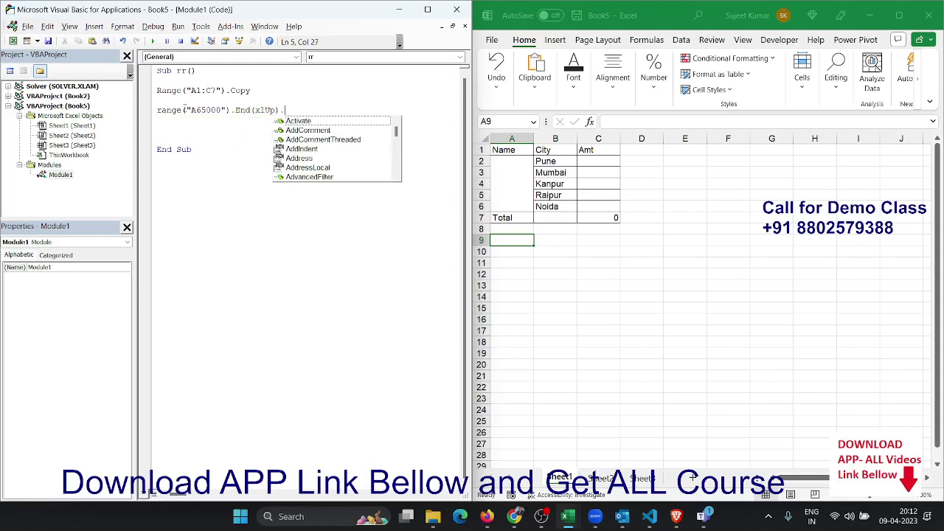
{"action": "type", "text": "of"}
{"action": "key", "text": "Tab"}
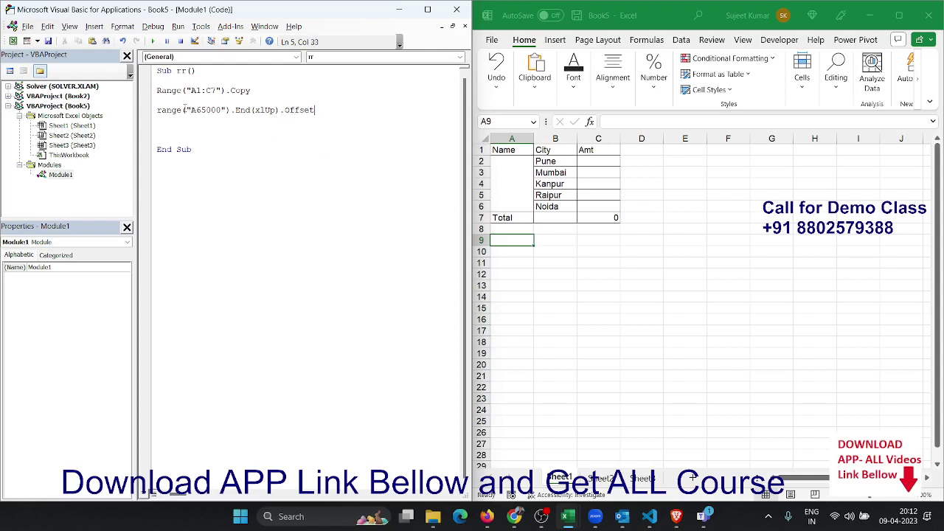
{"action": "type", "text": "(2"}
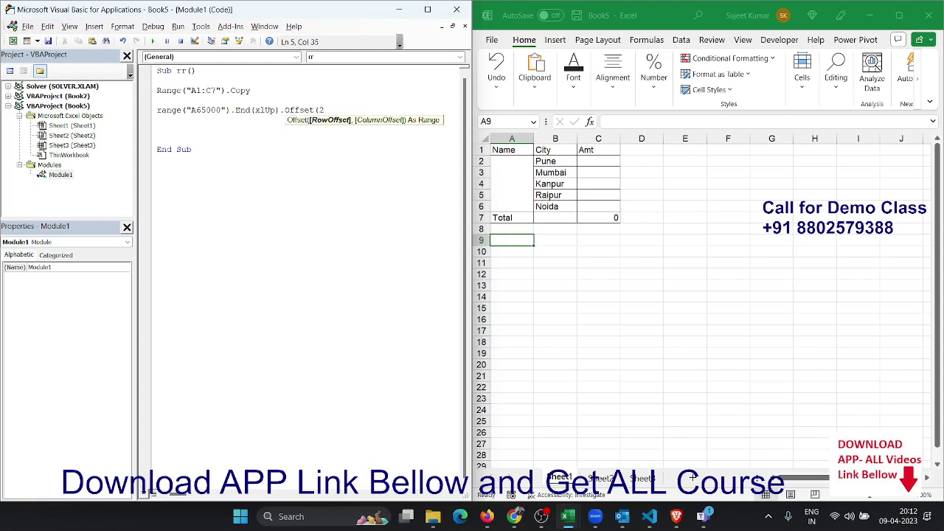
{"action": "type", "text": ",0).p"}
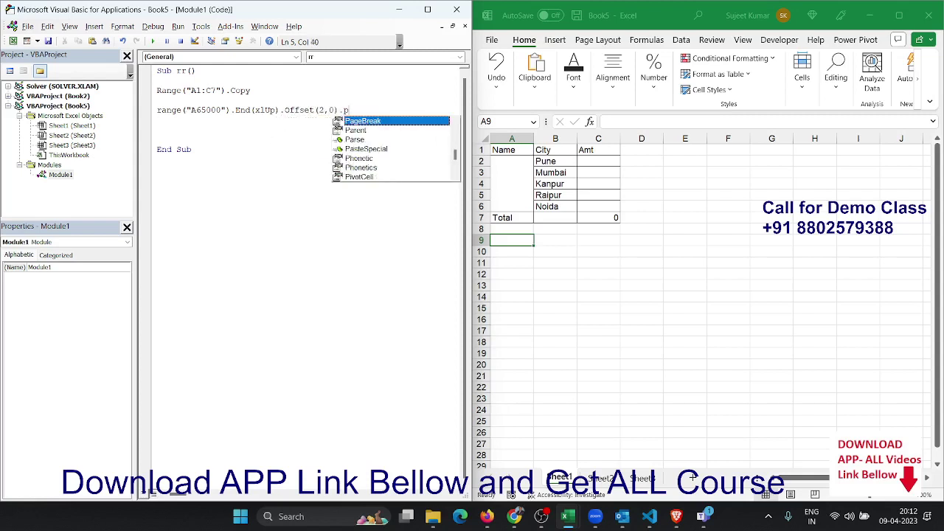
{"action": "key", "text": "Down"}
{"action": "key", "text": "Down"}
{"action": "key", "text": "Down"}
{"action": "key", "text": "Tab"}
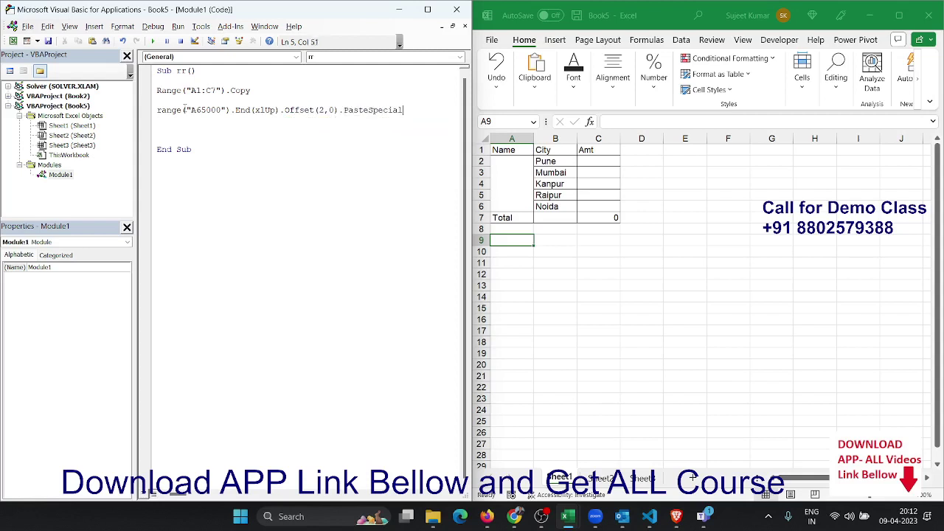
{"action": "left_click", "coordinate": [173, 149]}
{"action": "left_click", "coordinate": [171, 125]}
{"action": "left_click", "coordinate": [152, 41]}
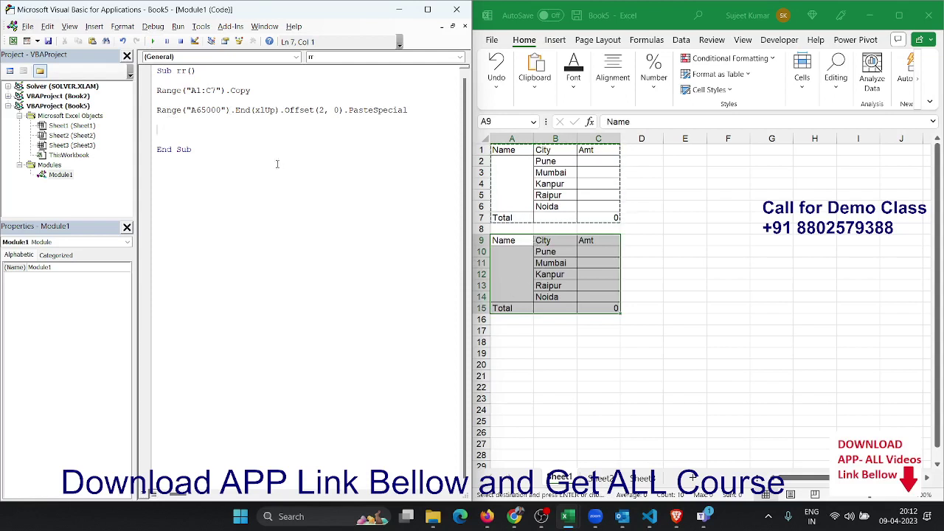
Copy the PasteSpecial line to make three, run rr, and check copies reaching A33:C39
{"action": "key", "text": "Up"}
{"action": "key", "text": "Up"}
{"action": "key", "text": "shift+Down"}
{"action": "key", "text": "ctrl+c"}
{"action": "key", "text": "ctrl+v"}
{"action": "key", "text": "ctrl+v"}
{"action": "key", "text": "ctrl+v"}
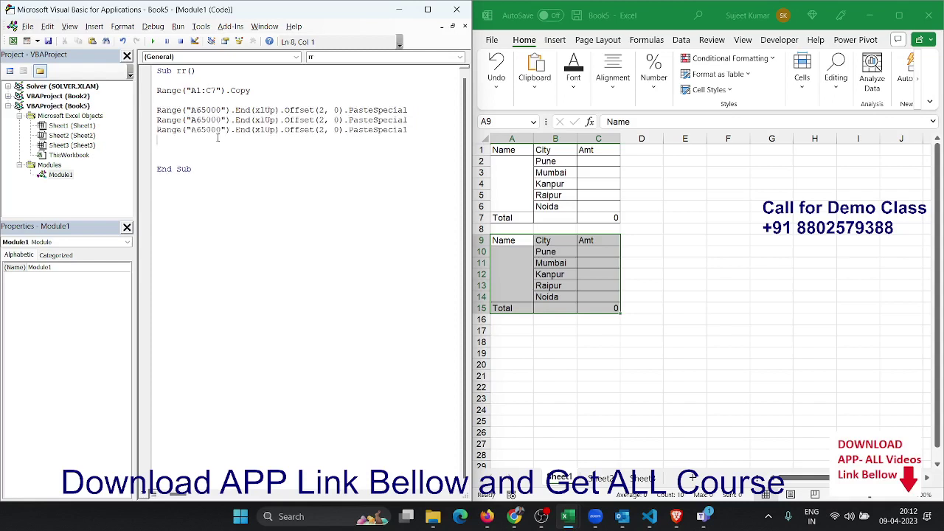
{"action": "left_click", "coordinate": [152, 41]}
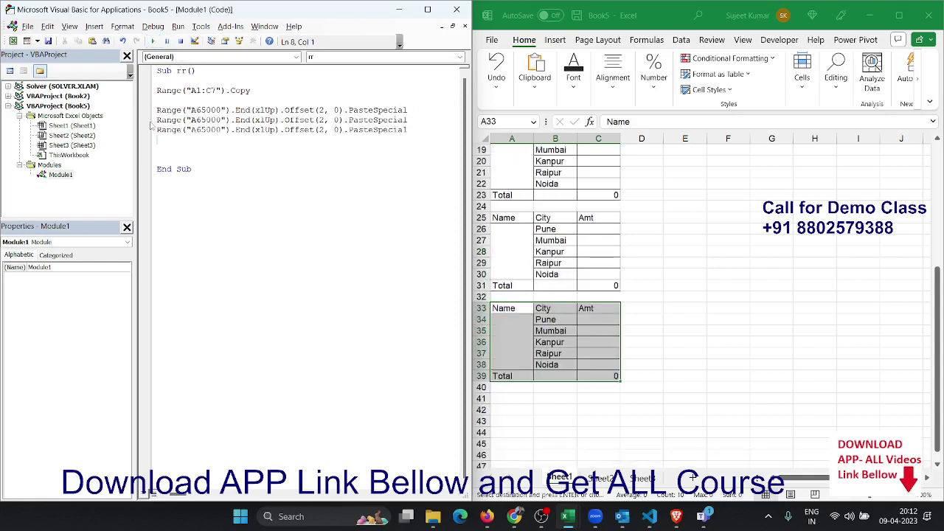
{"action": "left_click_drag", "start_coordinate": [153, 121], "coordinate": [156, 134]}
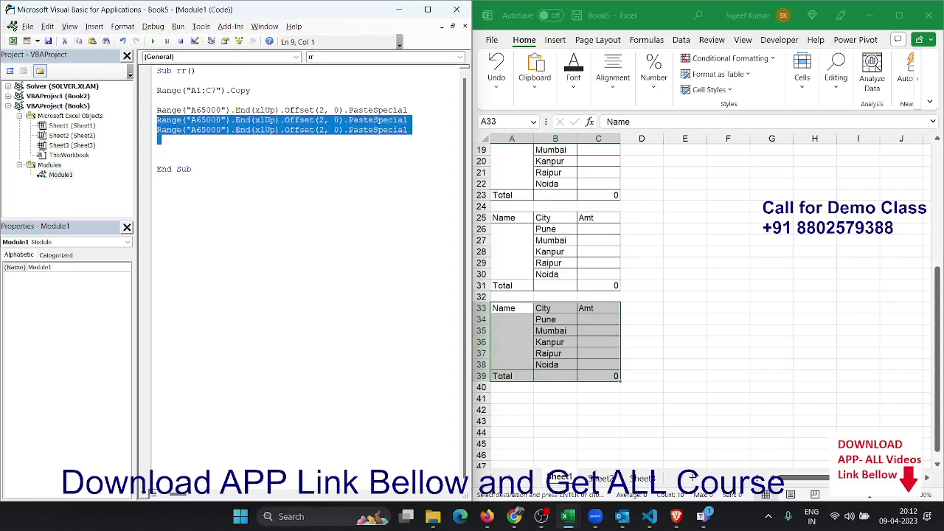
{"action": "left_click", "coordinate": [159, 90]}
{"action": "scroll", "coordinate": [553, 295], "scroll_direction": "up", "scroll_amount": 4}
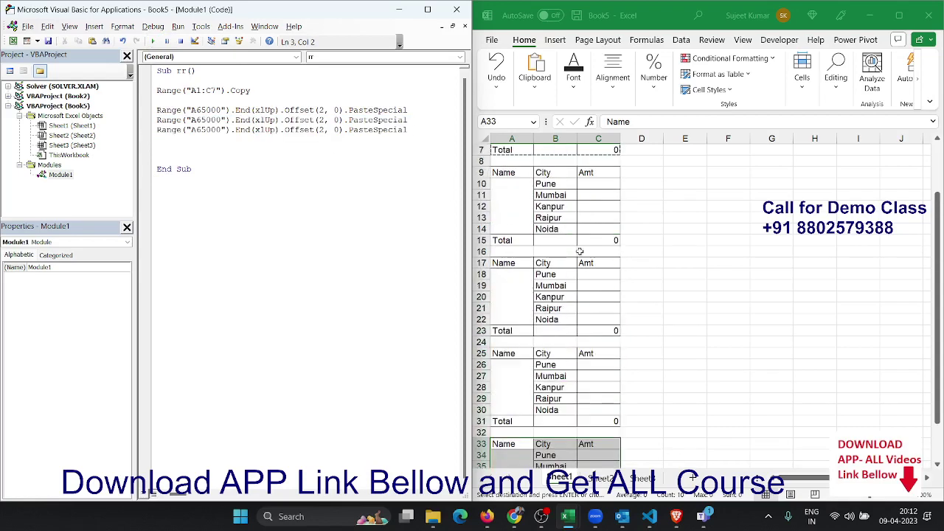
{"action": "scroll", "coordinate": [553, 295], "scroll_direction": "up", "scroll_amount": 2}
{"action": "left_click", "coordinate": [484, 241]}
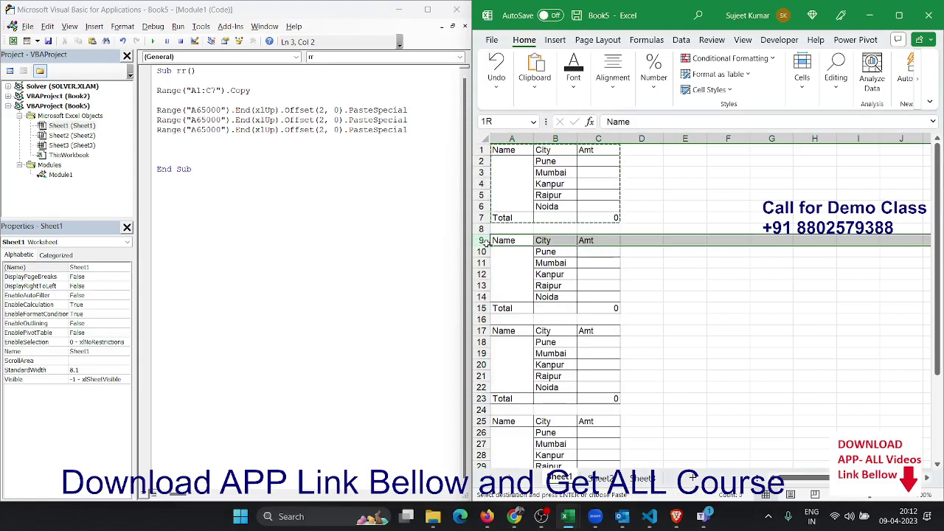
{"action": "left_click", "coordinate": [279, 181]}
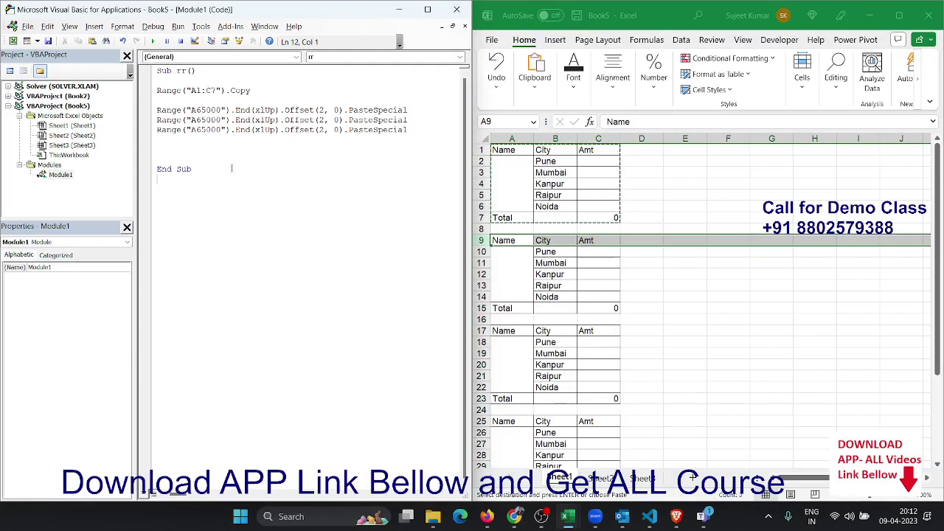
Delete the two extra PasteSpecial lines, leaving a single paste statement
{"action": "key", "text": "Up"}
{"action": "key", "text": "Up"}
{"action": "key", "text": "Up"}
{"action": "key", "text": "Up"}
{"action": "key", "text": "Up"}
{"action": "key", "text": "Up"}
{"action": "key", "text": "shift+Down"}
{"action": "key", "text": "shift+Down"}
{"action": "key", "text": "shift+Down"}
{"action": "key", "text": "shift+Down"}
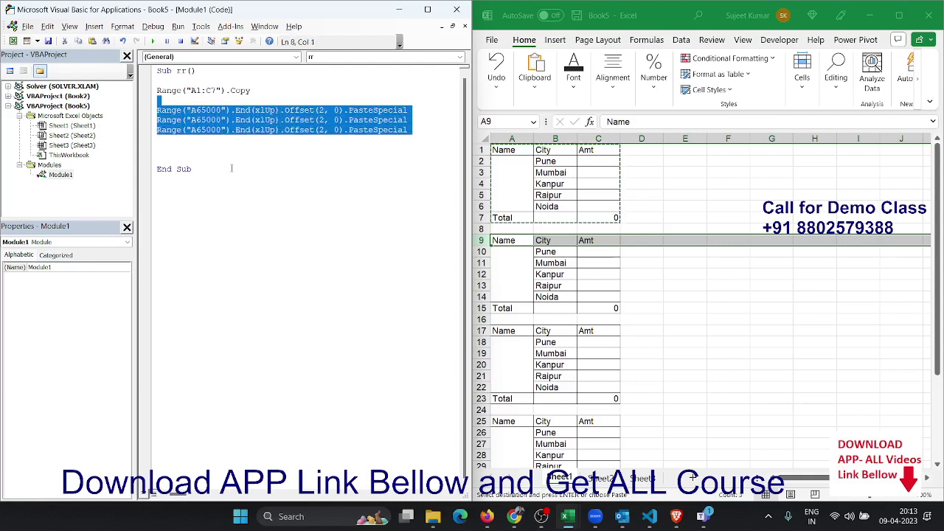
{"action": "key", "text": "Up"}
{"action": "key", "text": "Up"}
{"action": "key", "text": "Up"}
{"action": "key", "text": "shift+Down"}
{"action": "key", "text": "shift+Down"}
{"action": "key", "text": "shift+Down"}
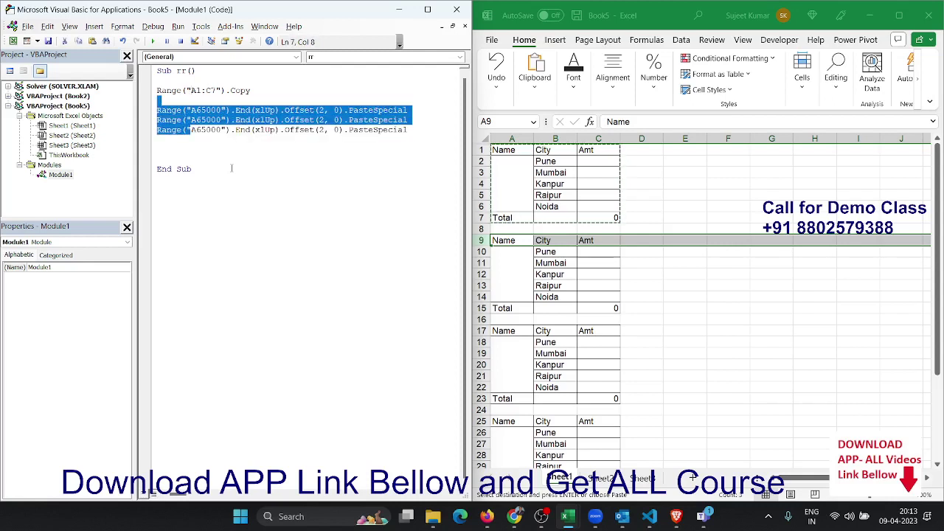
{"action": "key", "text": "Up"}
{"action": "key", "text": "Up"}
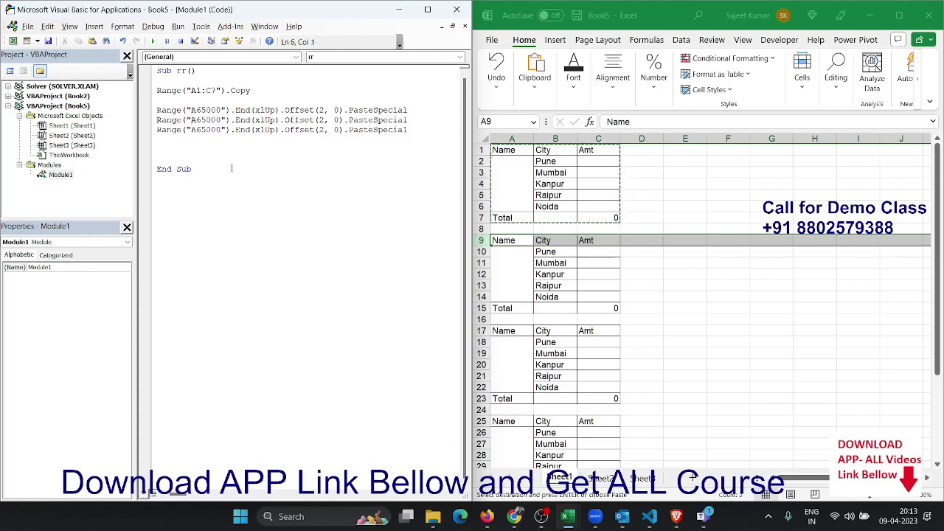
{"action": "key", "text": "shift+Down"}
{"action": "key", "text": "shift+Down"}
{"action": "key", "text": "Delete"}
Wrap the paste line in For i = 1 To 3 … Next i and run rr
{"action": "key", "text": "Return"}
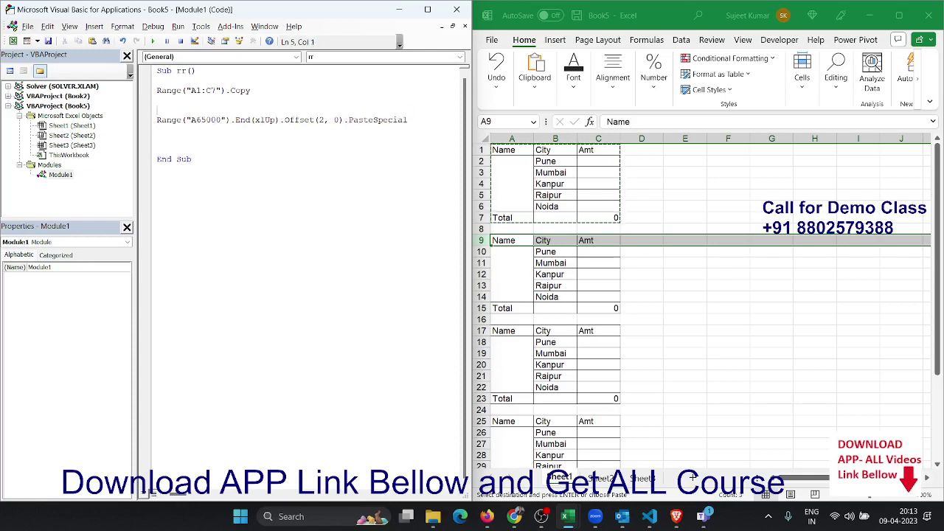
{"action": "type", "text": "fo"}
{"action": "type", "text": " = 1"}
{"action": "type", "text": "to "}
{"action": "type", "text": "3"}
{"action": "type", "text": "next i"}
{"action": "left_click", "coordinate": [152, 41]}
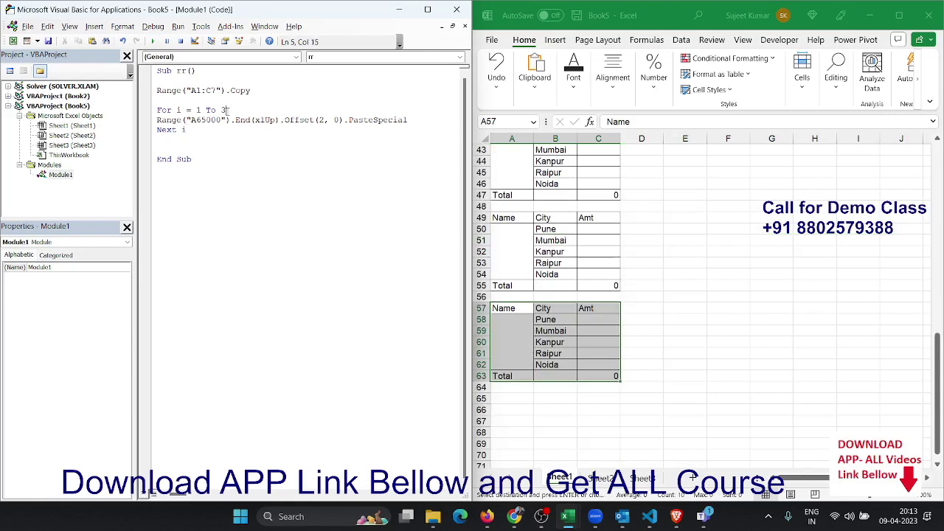
Create a new macro rr_1 below rr containing MsgBox "Hi"
{"action": "double_click", "coordinate": [223, 110]}
{"action": "left_click", "coordinate": [186, 111]}
{"action": "left_click", "coordinate": [167, 180]}
{"action": "type", "text": "r"}
{"action": "key", "text": "Return"}
{"action": "key", "text": "Return"}
{"action": "key", "text": "Return"}
{"action": "key", "text": "Return"}
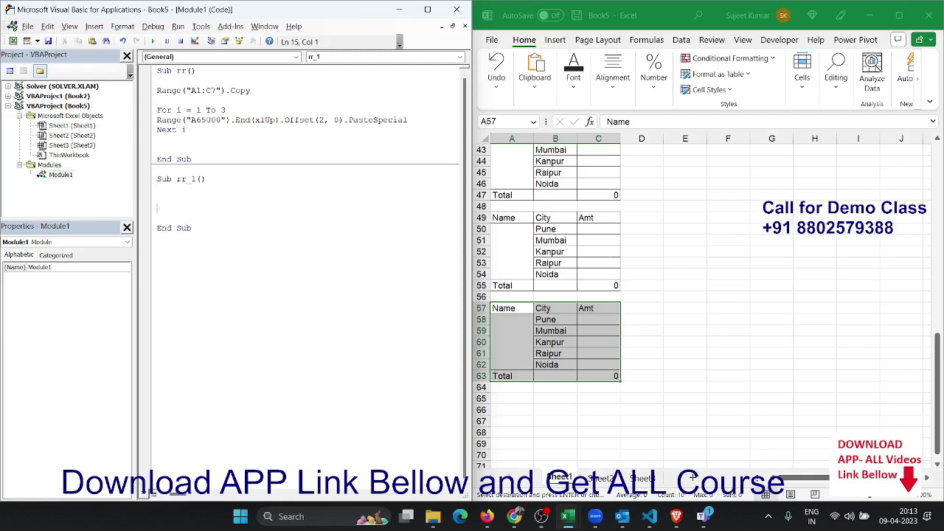
{"action": "type", "text": "msgbox"}
{"action": "type", "text": " \"Hi"}
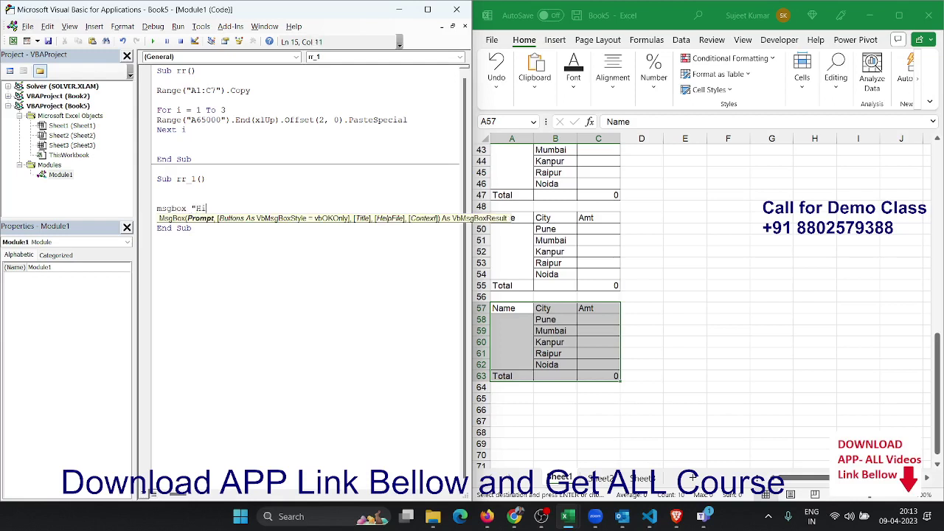
Surround the MsgBox "Hi" line with For i = 1 To 3 and Next i
{"action": "key", "text": "Up"}
{"action": "key", "text": "Return"}
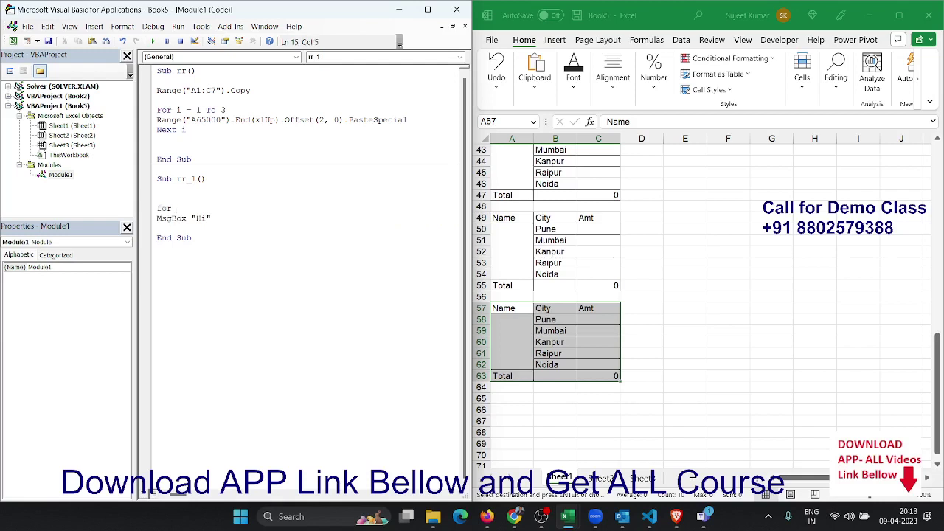
{"action": "type", "text": "i "}
{"action": "type", "text": "= 1 to"}
{"action": "type", "text": "3"}
{"action": "type", "text": "nexti"}
{"action": "key", "text": "Up"}
Run rr_1 and dismiss each of its repeated Hi messages
{"action": "left_click", "coordinate": [154, 41]}
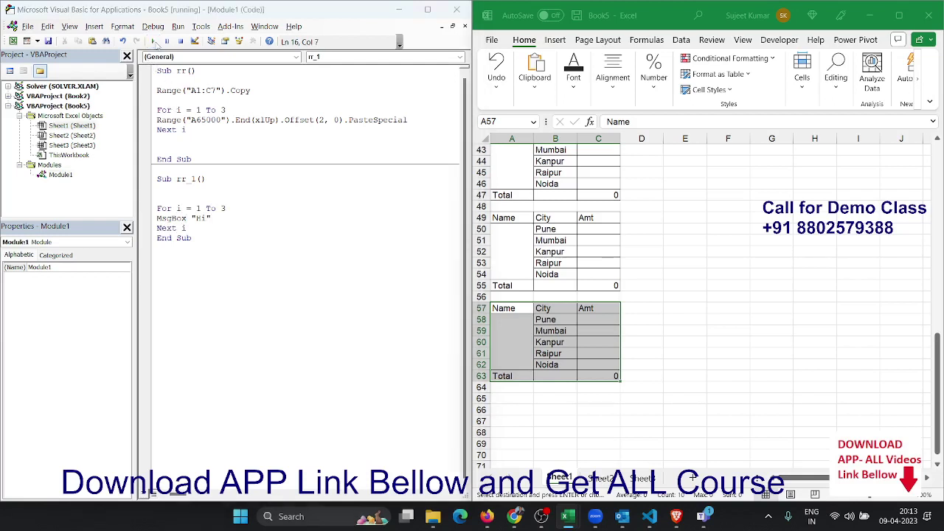
{"action": "mouse_move", "coordinate": [459, 225]}
{"action": "left_mouse_down"}
{"action": "mouse_move", "coordinate": [442, 380]}
{"action": "mouse_move", "coordinate": [256, 5]}
{"action": "mouse_move", "coordinate": [306, 164]}
{"action": "left_mouse_up"}
{"action": "left_click", "coordinate": [313, 193]}
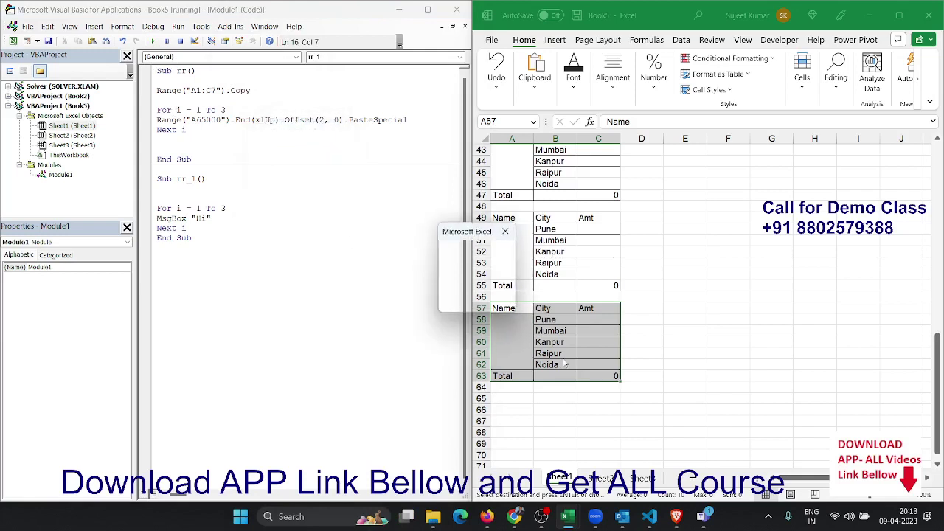
{"action": "left_click", "coordinate": [505, 231]}
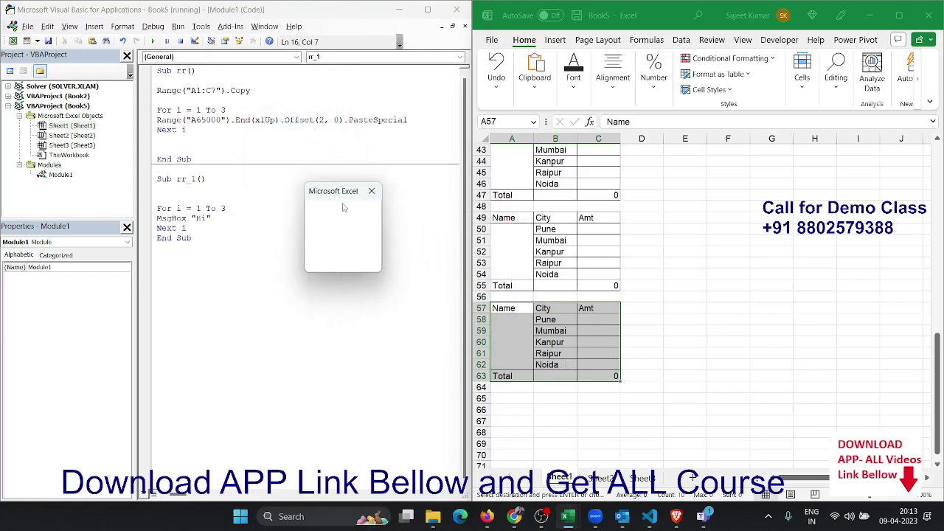
{"action": "left_click", "coordinate": [343, 256]}
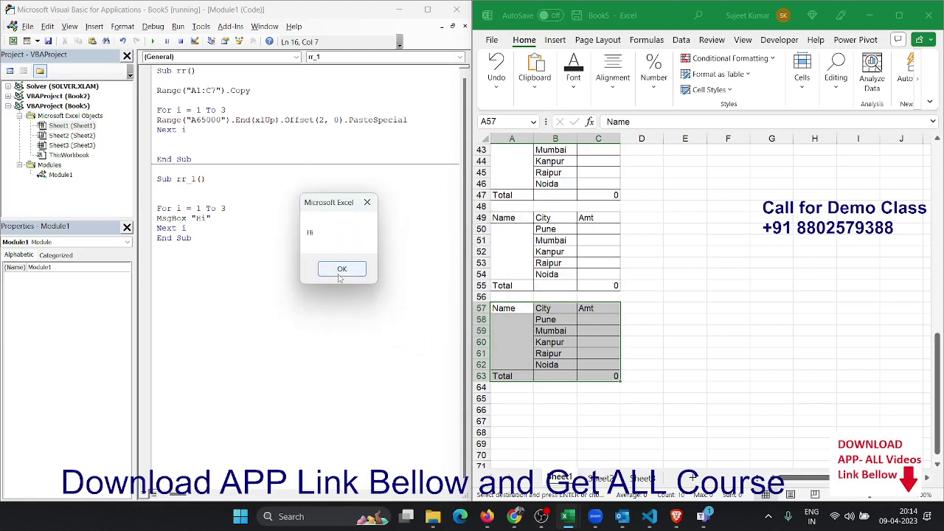
{"action": "left_click", "coordinate": [340, 271]}
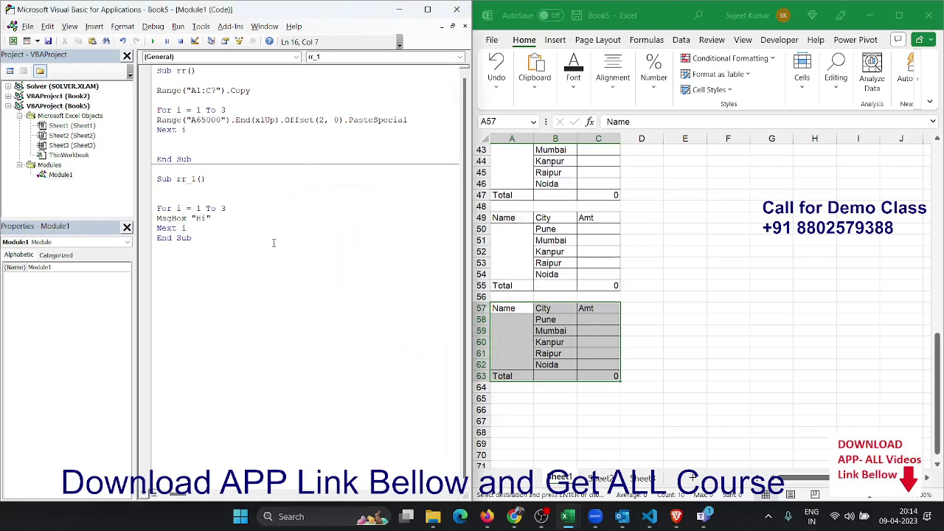
Change the message to MsgBox "Hi" & i, rerun to see Hi1–Hi3, then switch to Sheet2
{"action": "left_click", "coordinate": [233, 217]}
{"action": "type", "text": "& "}
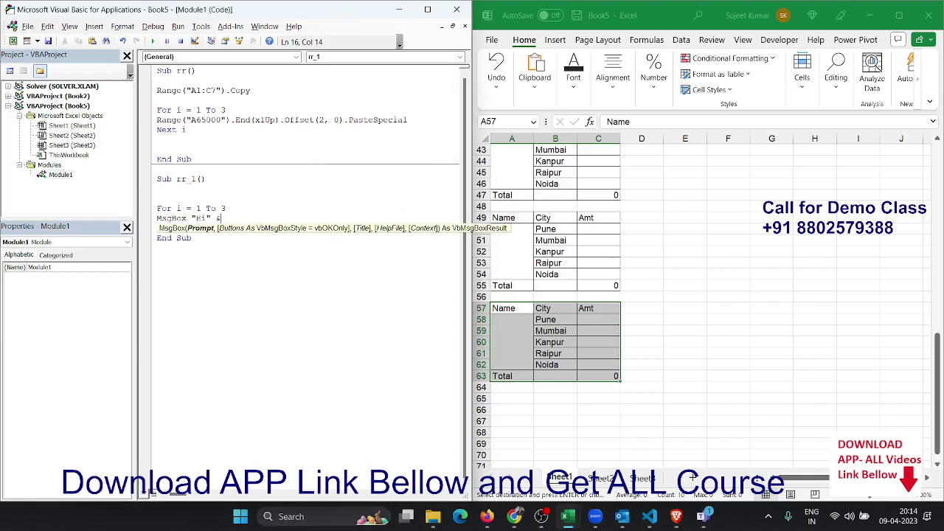
{"action": "type", "text": "i"}
{"action": "key", "text": "Down"}
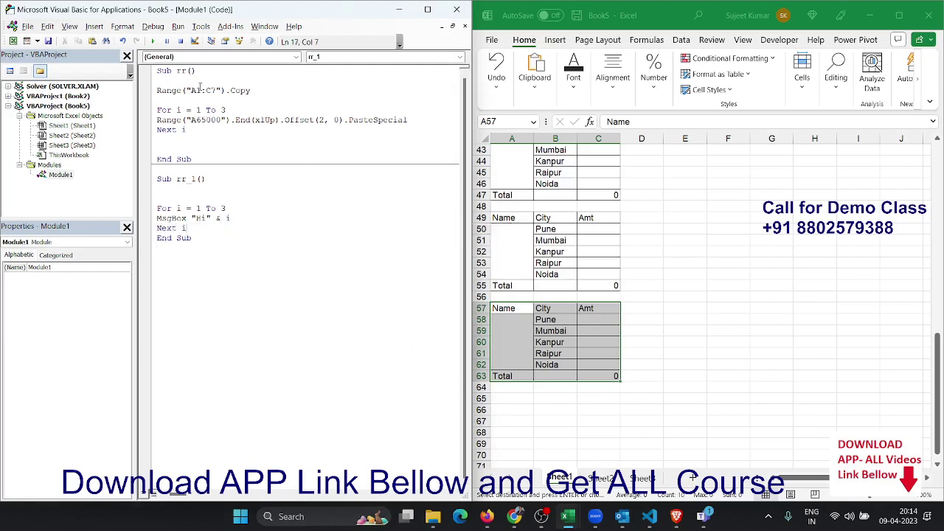
{"action": "left_click", "coordinate": [153, 42]}
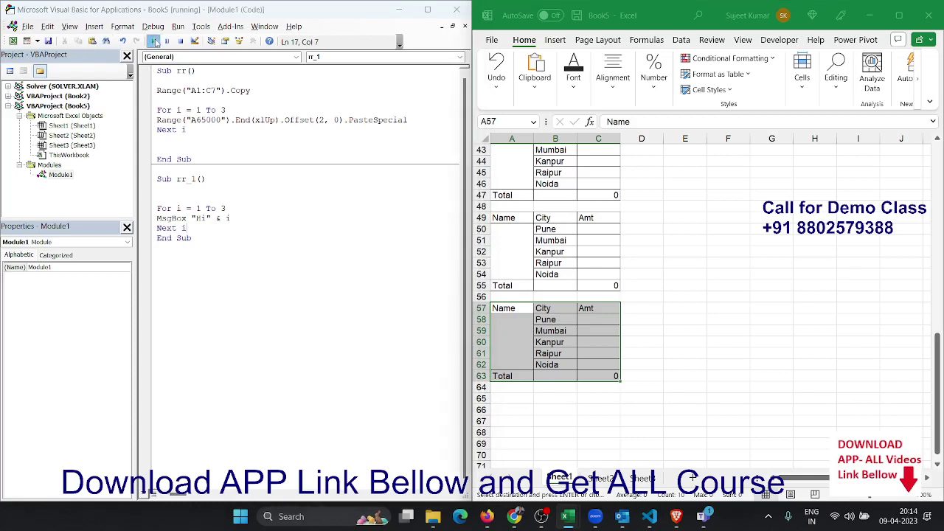
{"action": "left_click", "coordinate": [490, 299]}
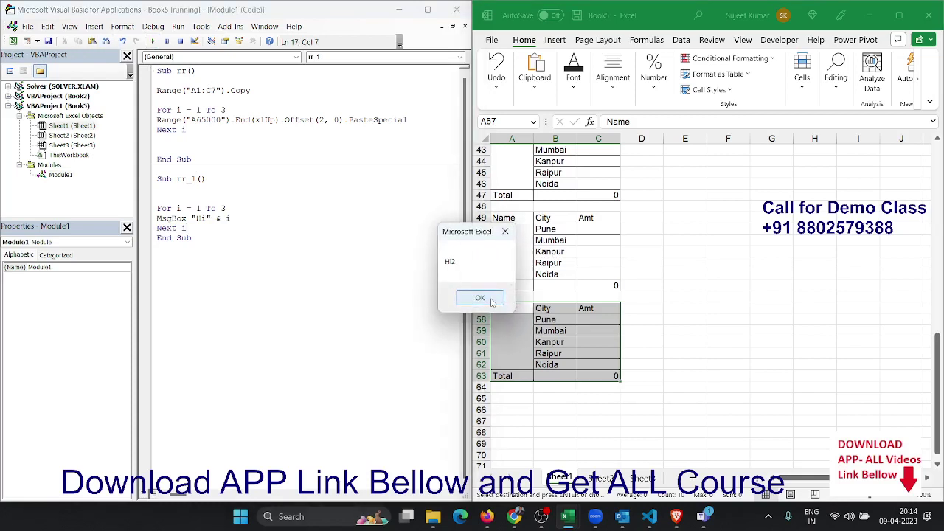
{"action": "left_click", "coordinate": [491, 303]}
{"action": "left_click", "coordinate": [492, 301]}
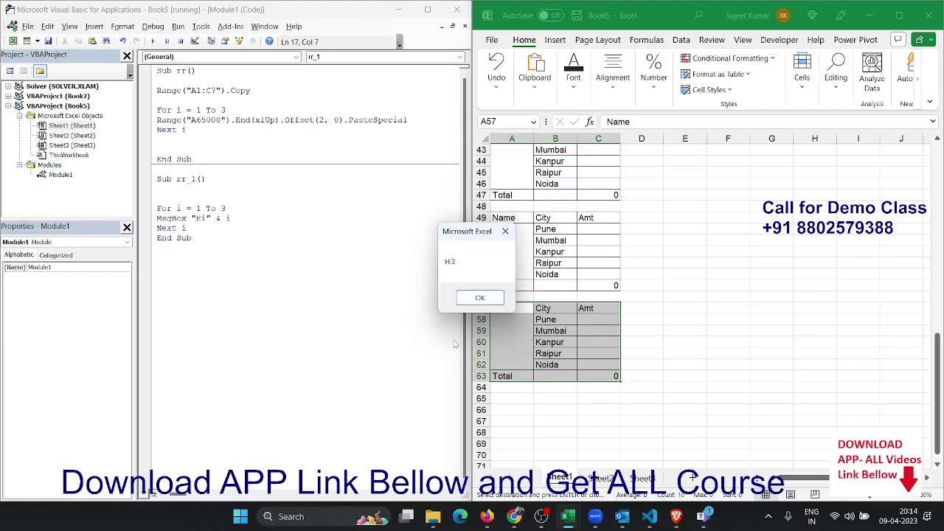
{"action": "left_click", "coordinate": [475, 299]}
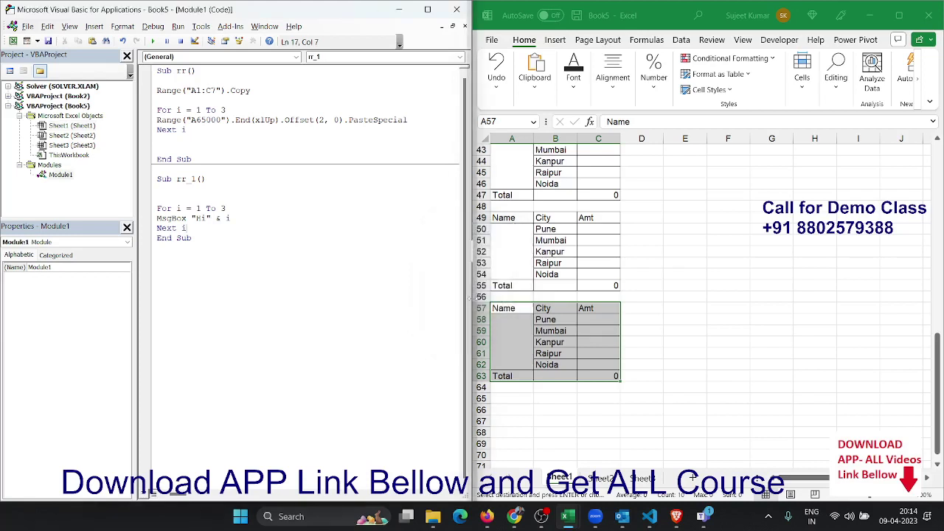
{"action": "left_click", "coordinate": [600, 478]}
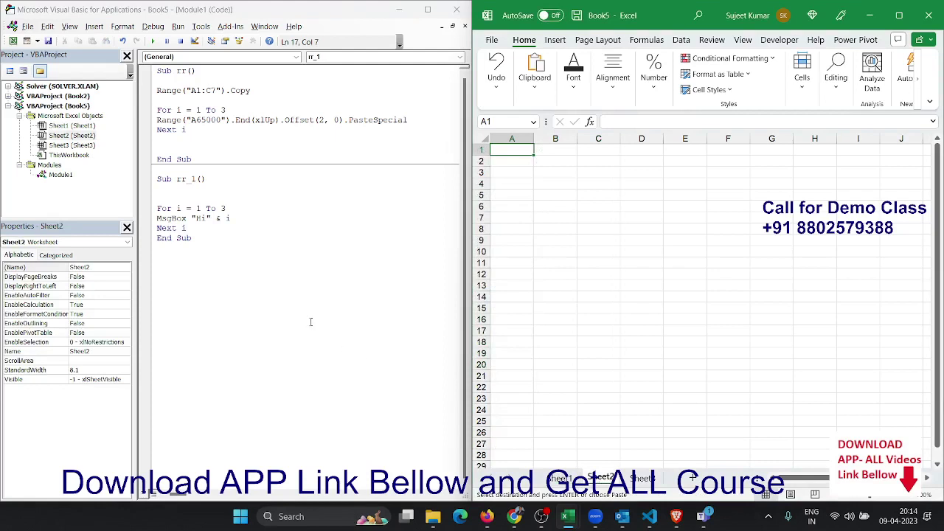
Create Sub ee() containing an empty For i = 1 To 100 … Next i loop
{"action": "left_click", "coordinate": [163, 257]}
{"action": "key", "text": "Return"}
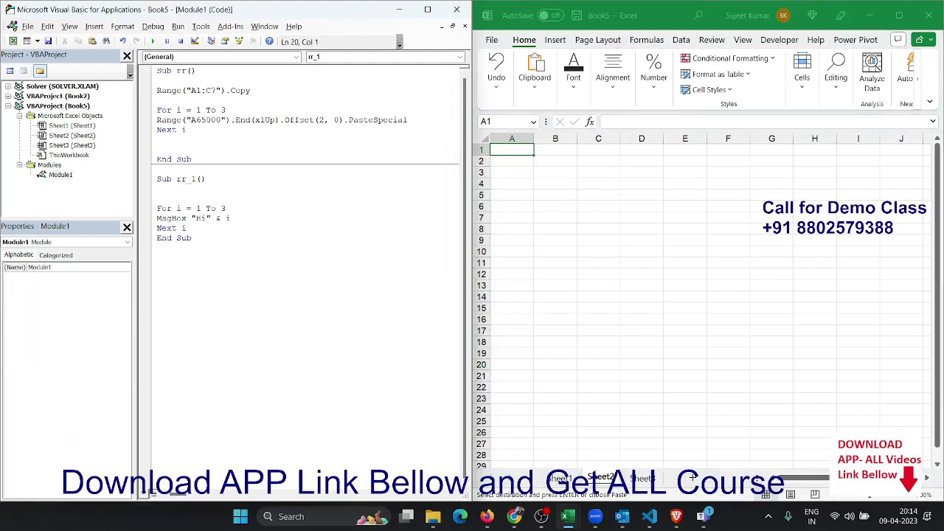
{"action": "type", "text": "sub"}
{"action": "type", "text": "ee"}
{"action": "type", "text": "()"}
{"action": "key", "text": "Return"}
{"action": "key", "text": "Return"}
{"action": "key", "text": "Return"}
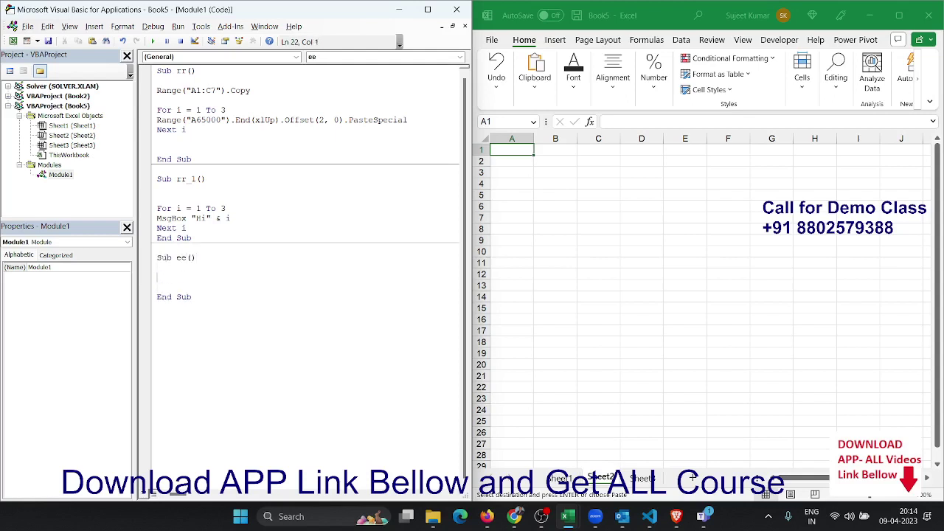
{"action": "type", "text": "for i "}
{"action": "type", "text": "= 1 to"}
{"action": "type", "text": "100"}
{"action": "key", "text": "Return"}
{"action": "key", "text": "Return"}
{"action": "key", "text": "Return"}
{"action": "type", "text": "next "}
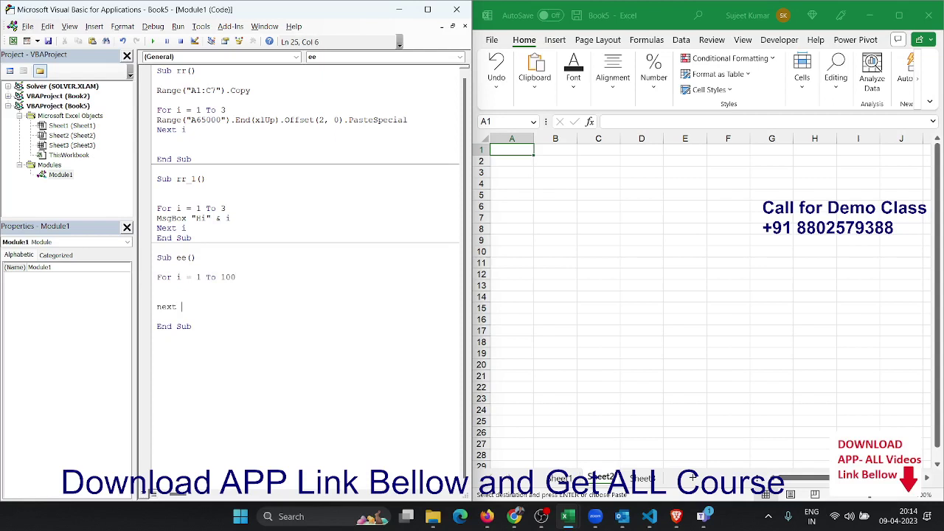
{"action": "type", "text": "i"}
{"action": "key", "text": "Up"}
{"action": "key", "text": "Up"}
{"action": "key", "text": "Return"}
{"action": "key", "text": "Up"}
Add Cells(i, 1).Value = i inside the loop and check the numbers in Sheet2's column A
{"action": "type", "text": "cells("}
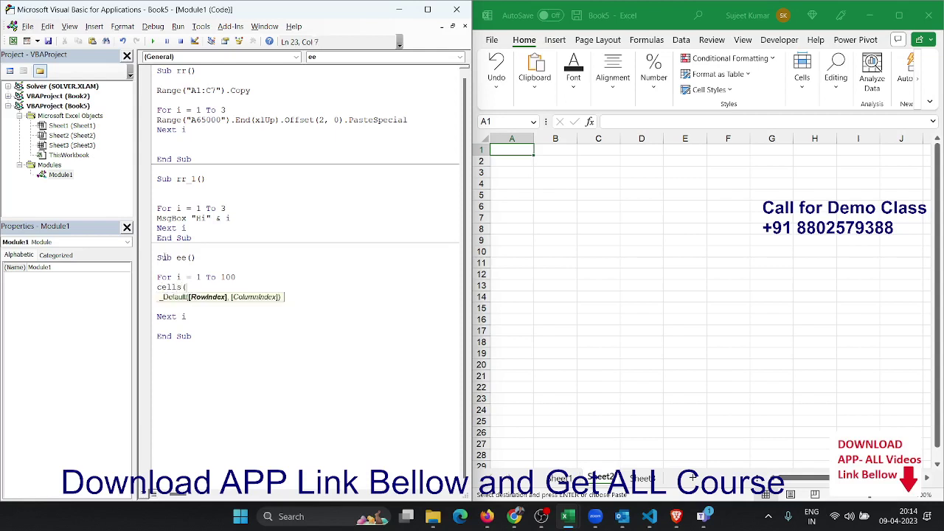
{"action": "type", "text": "i,"}
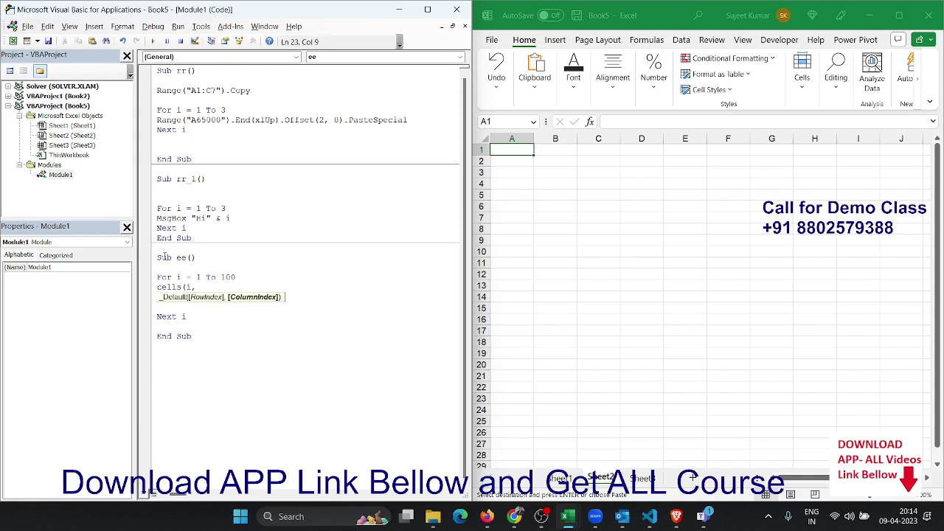
{"action": "type", "text": "1).valu"}
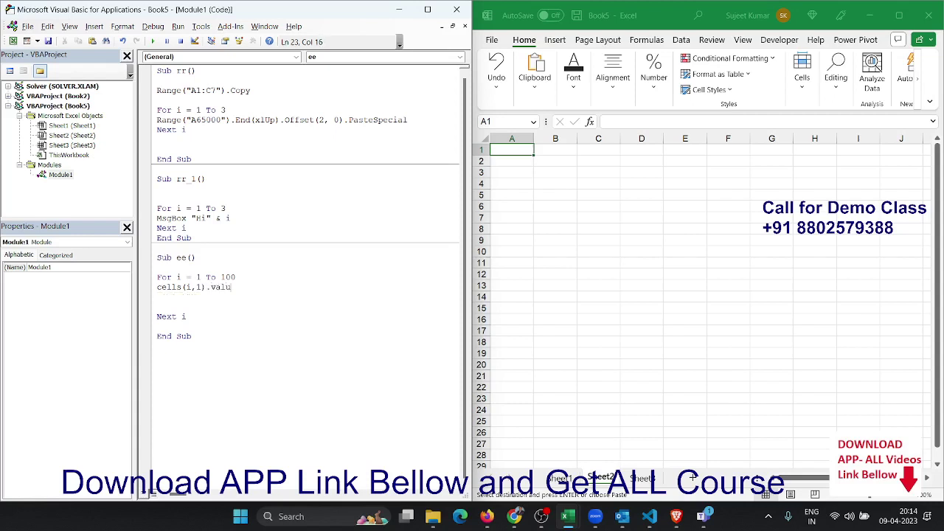
{"action": "type", "text": "e = i"}
{"action": "key", "text": "Up"}
{"action": "left_click", "coordinate": [190, 286]}
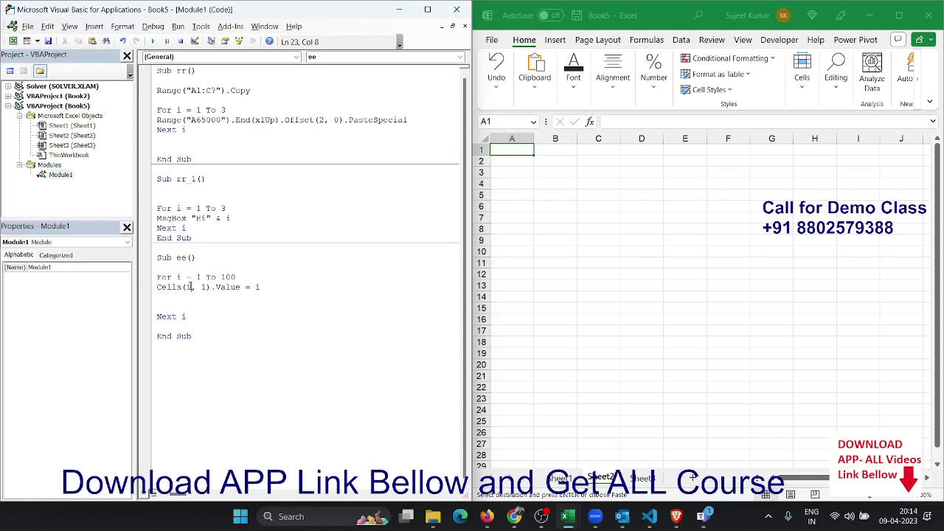
{"action": "left_click", "coordinate": [505, 163]}
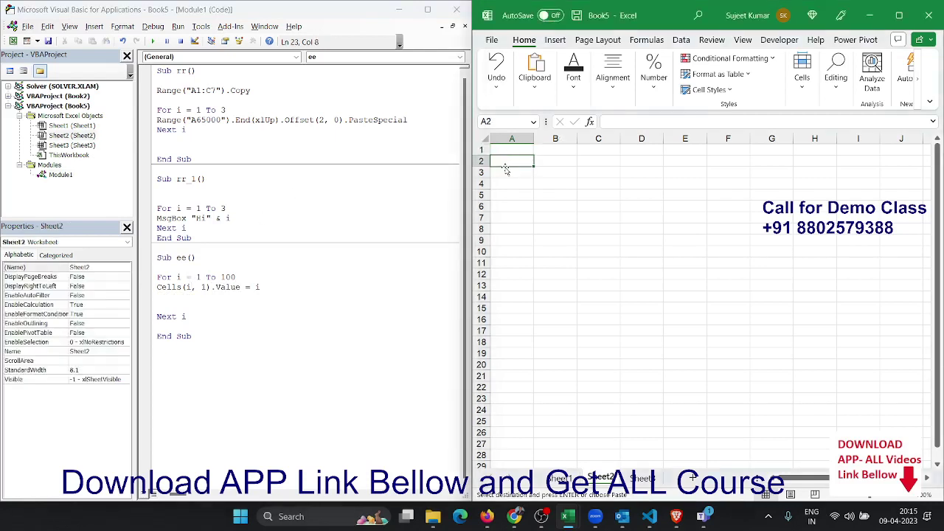
{"action": "left_click", "coordinate": [502, 173]}
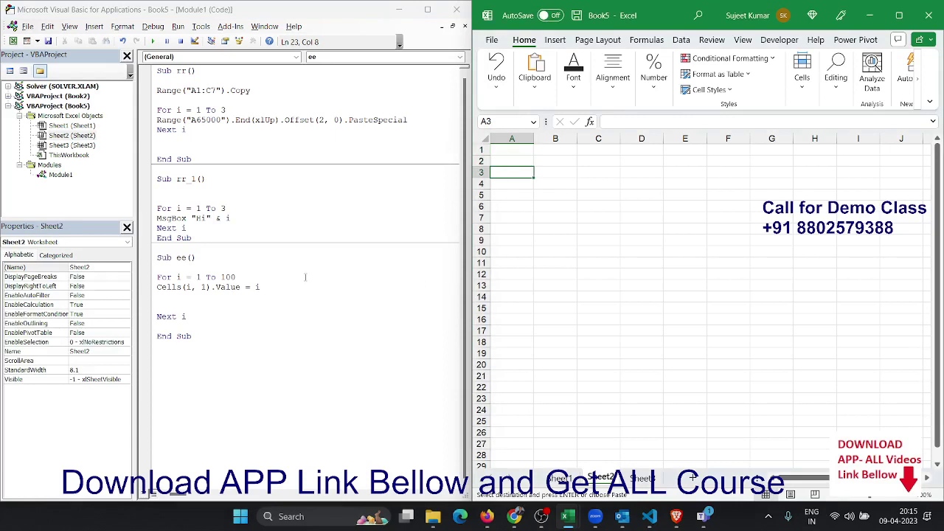
{"action": "left_click", "coordinate": [205, 313]}
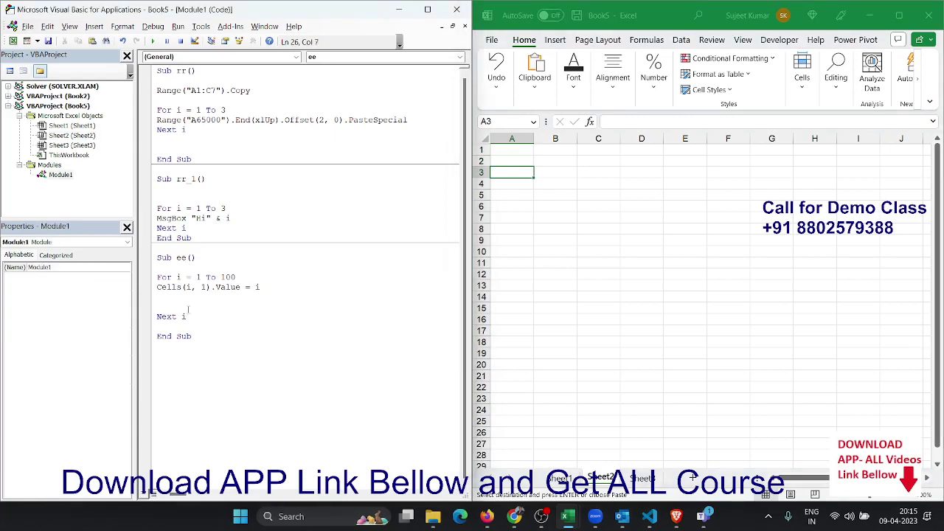
{"action": "left_click", "coordinate": [185, 307]}
Run the ee macro and scroll through the numbered column A
{"action": "left_click", "coordinate": [153, 42]}
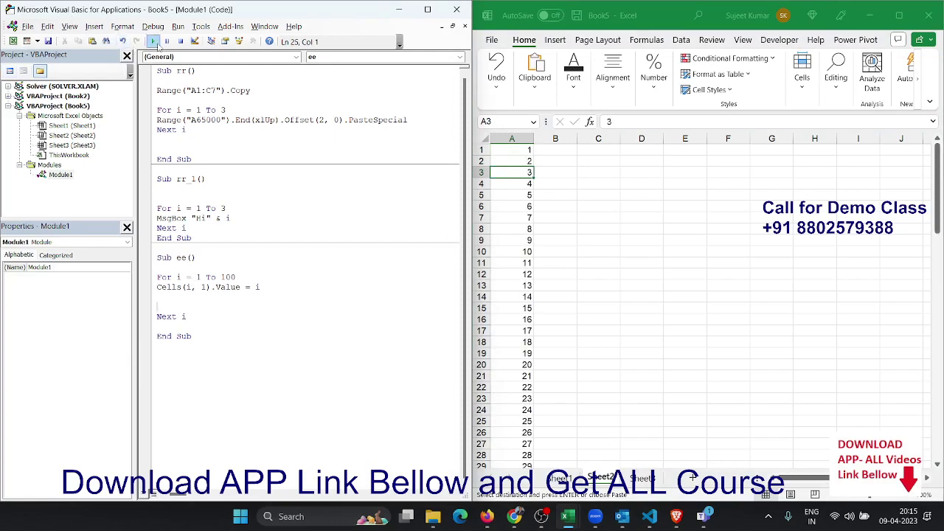
{"action": "scroll", "coordinate": [547, 202], "scroll_direction": "down", "scroll_amount": 5}
{"action": "scroll", "coordinate": [547, 202], "scroll_direction": "down", "scroll_amount": 11}
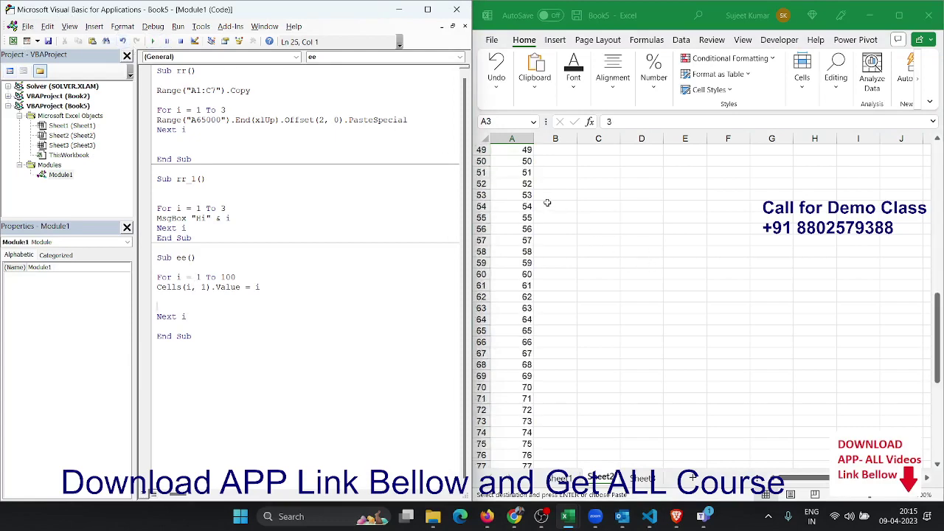
{"action": "scroll", "coordinate": [547, 202], "scroll_direction": "down", "scroll_amount": 13}
{"action": "scroll", "coordinate": [548, 202], "scroll_direction": "down", "scroll_amount": 6}
{"action": "scroll", "coordinate": [547, 202], "scroll_direction": "up", "scroll_amount": 14}
{"action": "scroll", "coordinate": [547, 202], "scroll_direction": "up", "scroll_amount": 13}
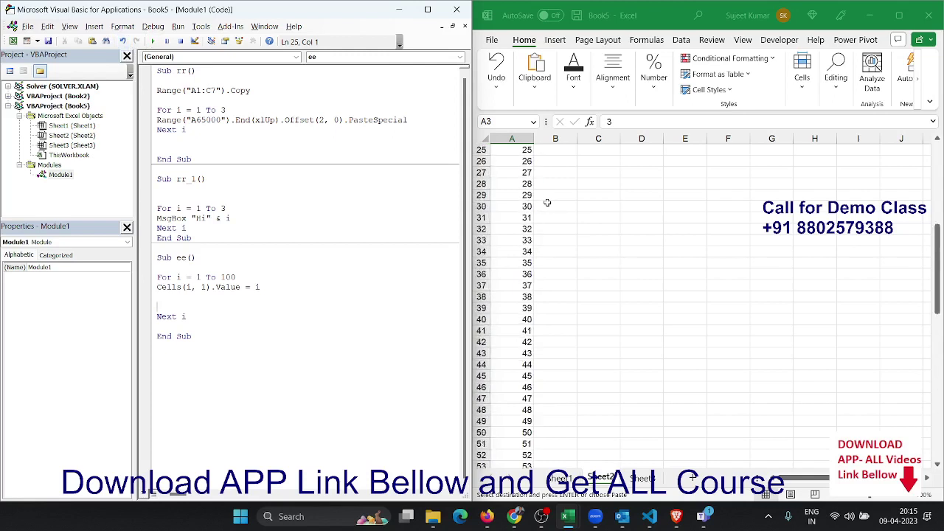
{"action": "scroll", "coordinate": [547, 202], "scroll_direction": "up", "scroll_amount": 8}
On Sheet3, enter the numbers 1 to 5 across A1:E1
{"action": "left_click", "coordinate": [640, 478]}
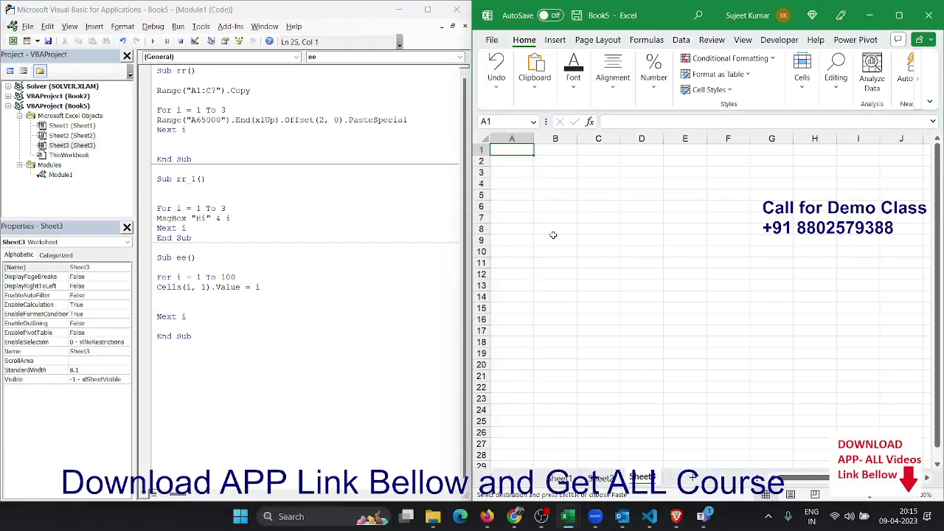
{"action": "type", "text": "1"}
{"action": "key", "text": "Tab"}
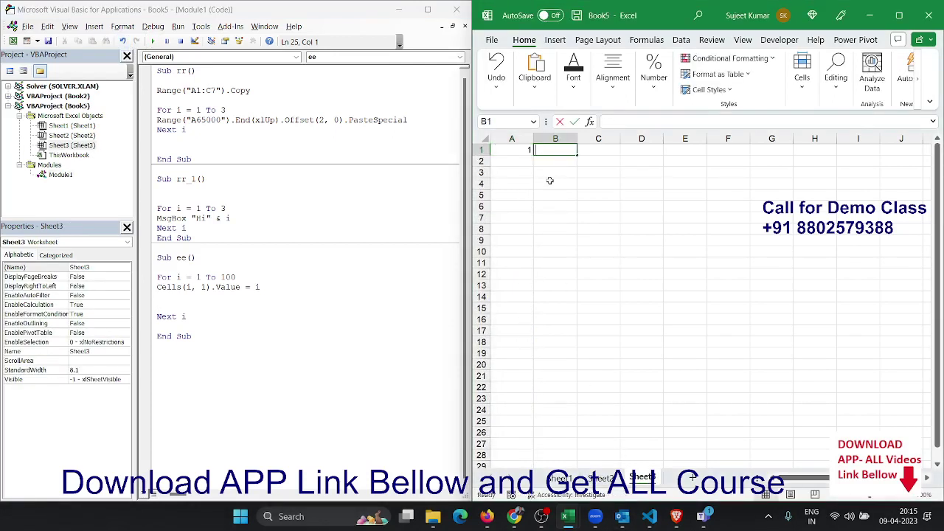
{"action": "type", "text": "2"}
{"action": "key", "text": "Tab"}
{"action": "type", "text": "3"}
{"action": "key", "text": "Tab"}
{"action": "type", "text": "5"}
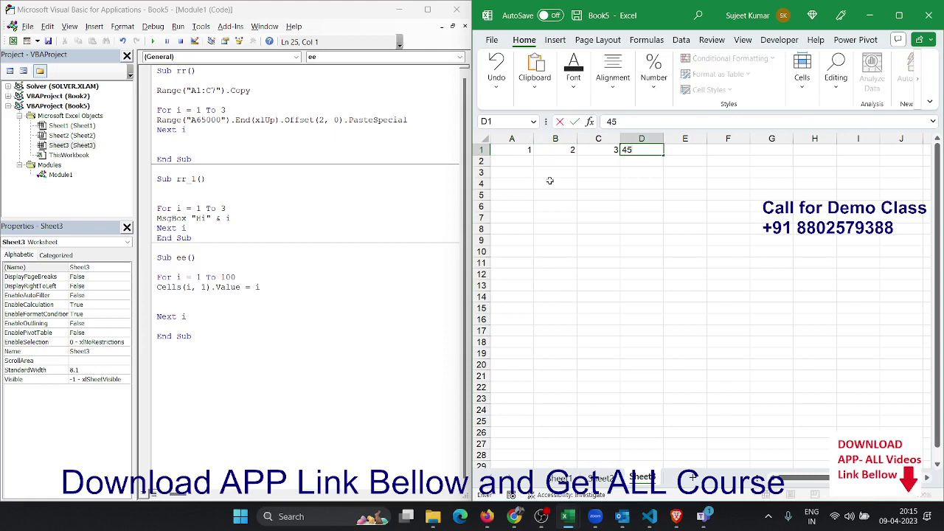
{"action": "key", "text": "BackSpace"}
{"action": "key", "text": "Tab"}
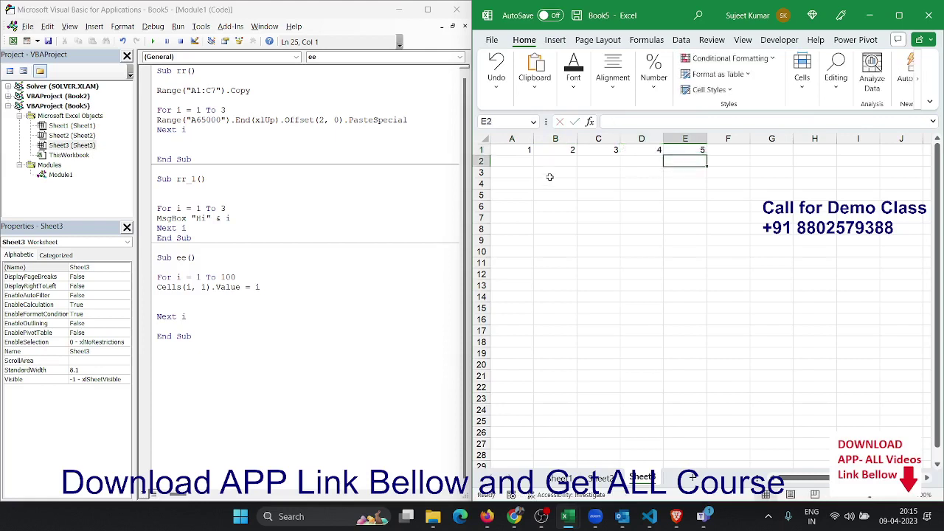
{"action": "type", "text": "5"}
{"action": "key", "text": "Return"}
{"action": "key", "text": "Left"}
Enter 6 to 9 across A2:D2
{"action": "type", "text": "6"}
{"action": "key", "text": "Tab"}
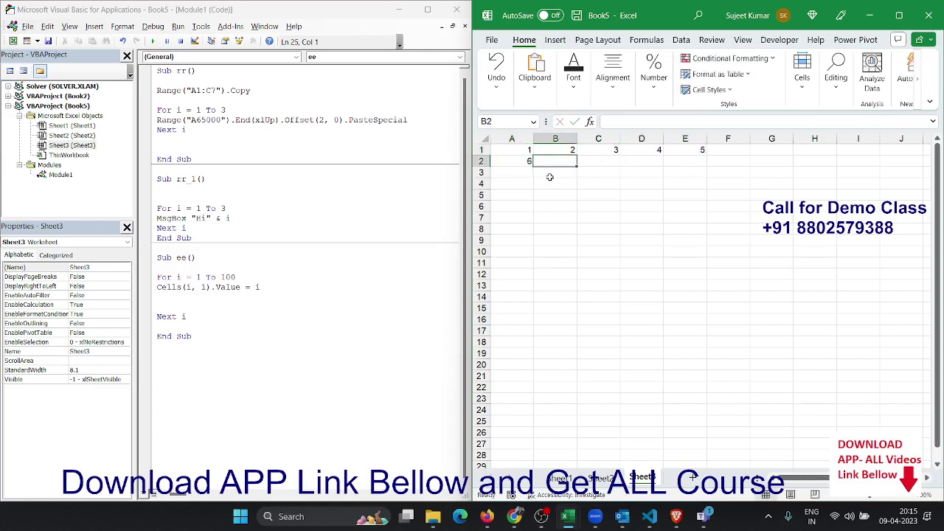
{"action": "type", "text": "7"}
{"action": "key", "text": "Tab"}
{"action": "type", "text": "89"}
{"action": "key", "text": "Tab"}
Enter 10 in E2 and 11 to 14 across A3:D3
{"action": "type", "text": "10"}
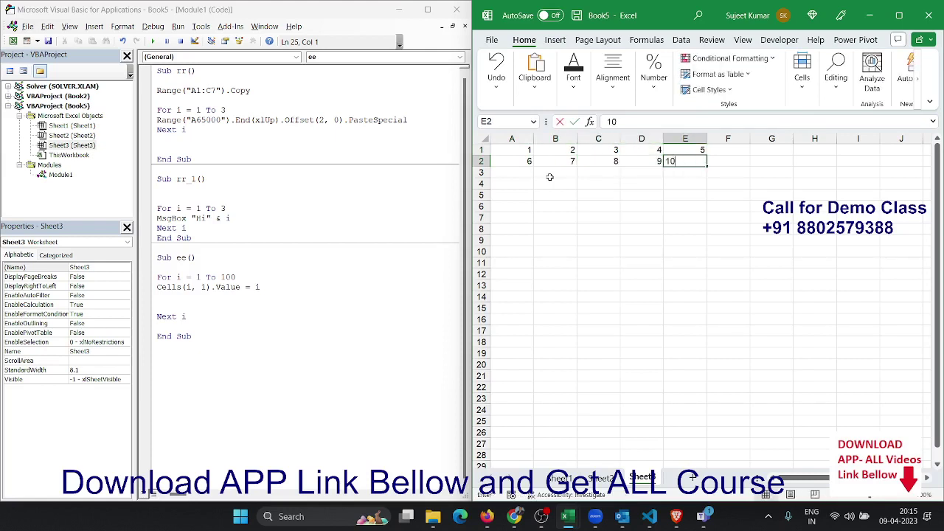
{"action": "key", "text": "Return"}
{"action": "key", "text": "Left"}
{"action": "key", "text": "Left"}
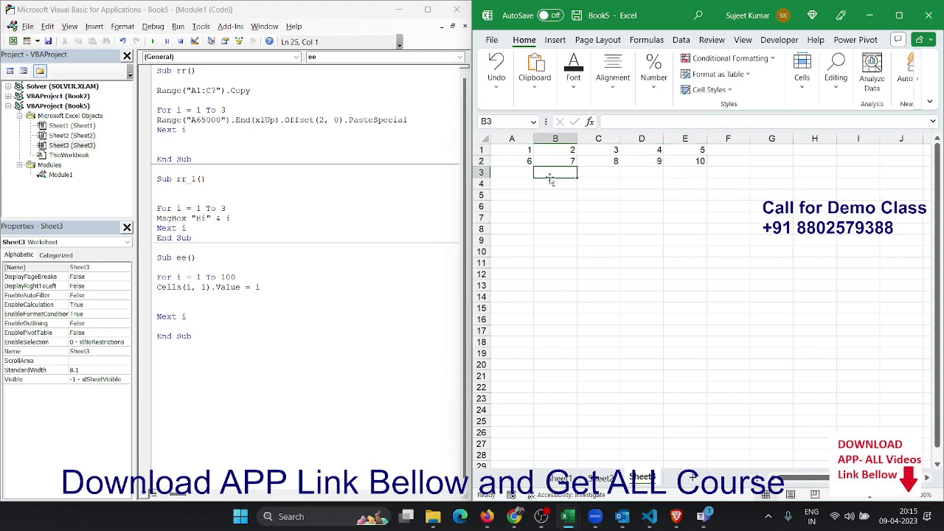
{"action": "key", "text": "Left"}
{"action": "type", "text": "11"}
{"action": "key", "text": "Tab"}
{"action": "type", "text": "12"}
{"action": "key", "text": "Tab"}
{"action": "type", "text": "13"}
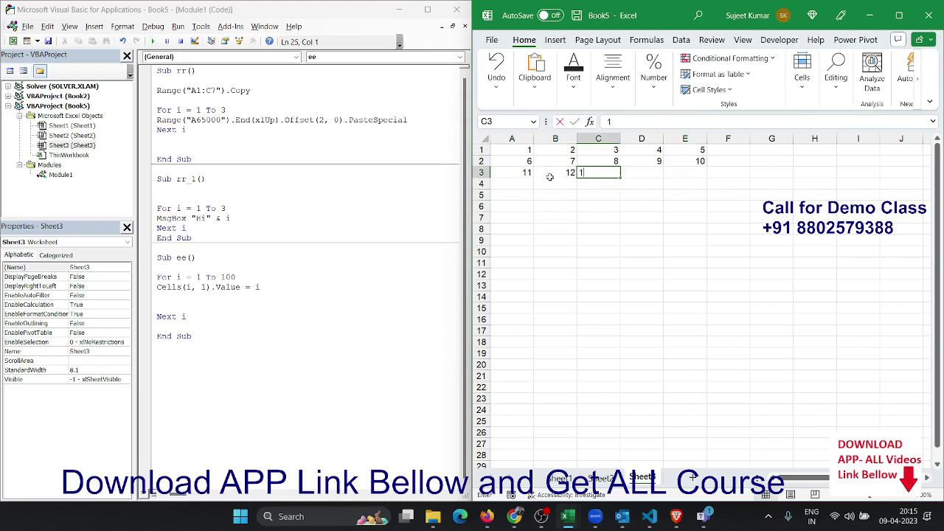
{"action": "key", "text": "Tab"}
{"action": "type", "text": "14"}
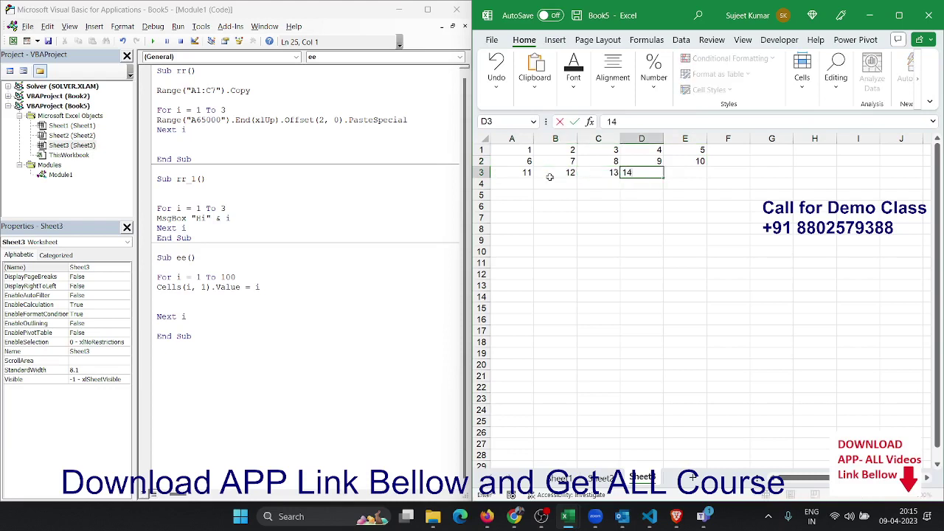
Clear all numbers from A1:E4 and go back to the macro code
{"action": "left_click_drag", "start_coordinate": [531, 152], "coordinate": [687, 186]}
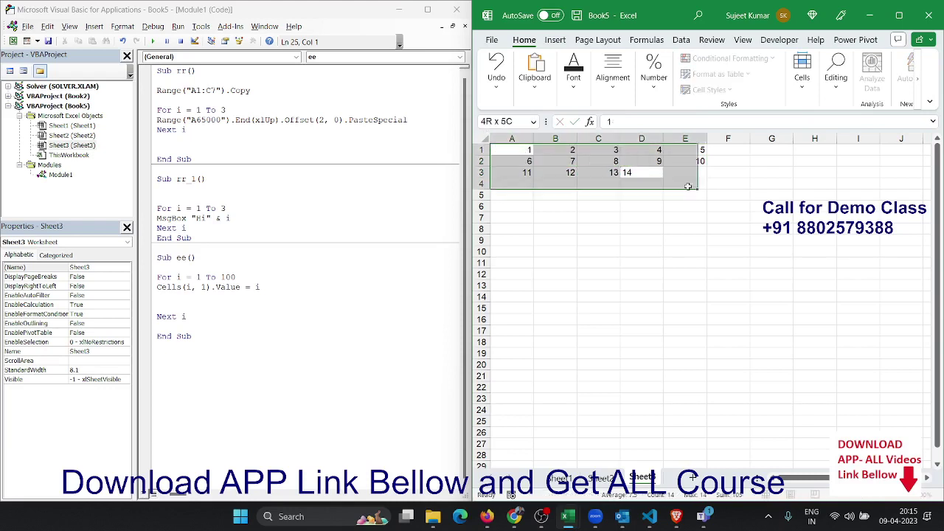
{"action": "key", "text": "Delete"}
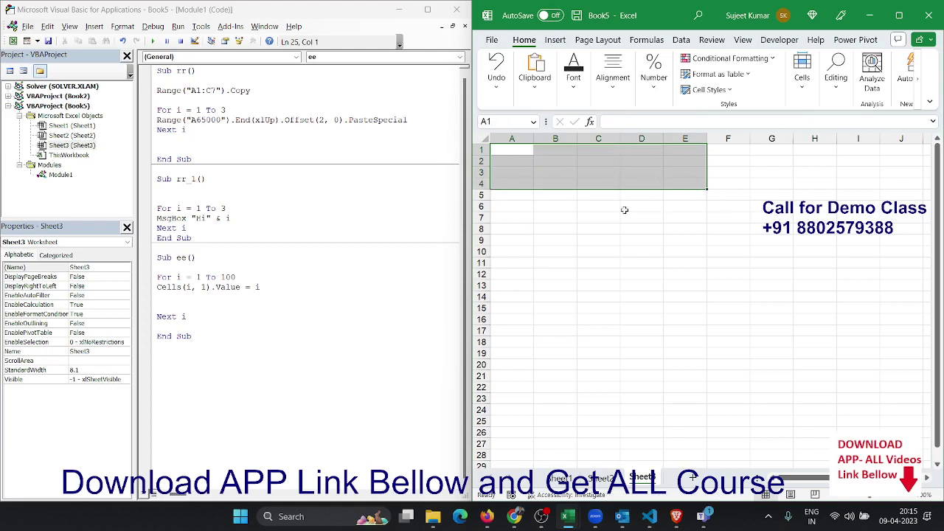
{"action": "left_click", "coordinate": [171, 355]}
Add a new Sub rr_3() procedure below the last macro
{"action": "key", "text": "Return"}
{"action": "key", "text": "Return"}
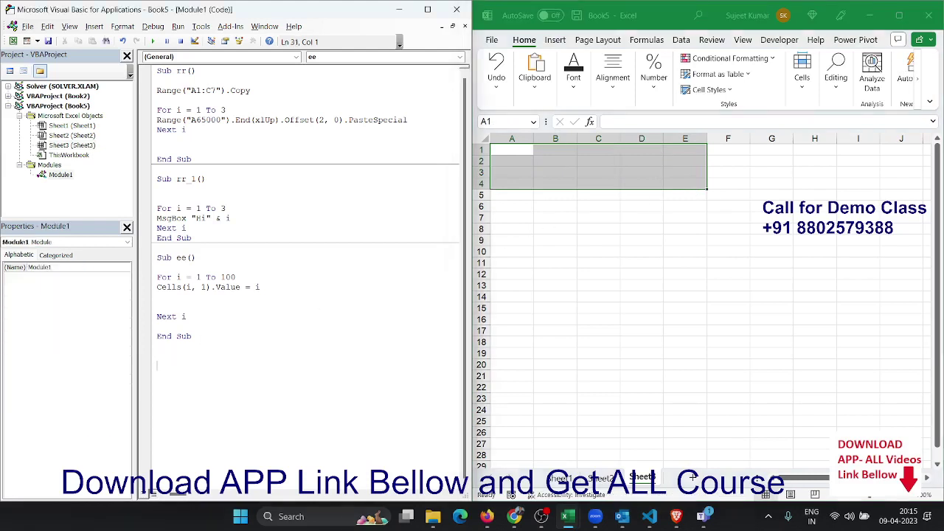
{"action": "type", "text": "sub "}
{"action": "type", "text": "rr"}
{"action": "type", "text": "_3()"}
{"action": "key", "text": "Return"}
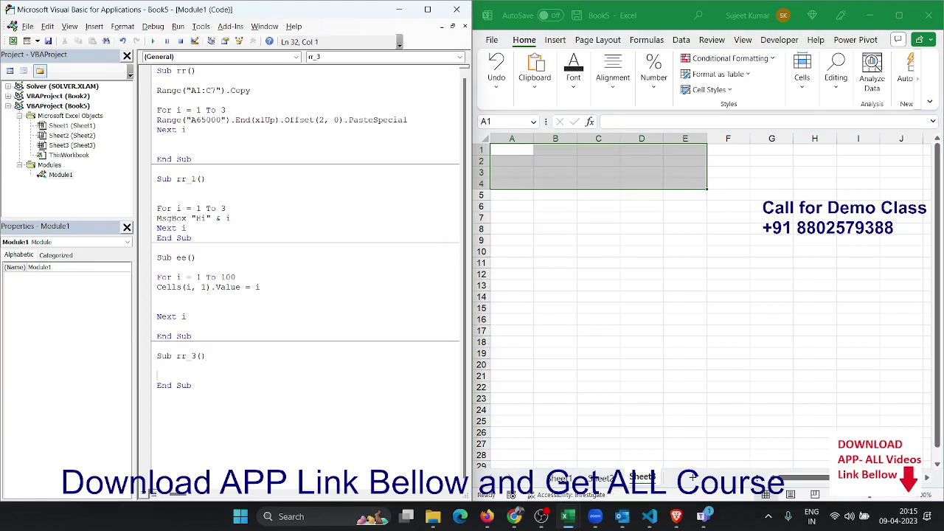
{"action": "key", "text": "Return"}
{"action": "key", "text": "Return"}
Write the outer loop For i = 1 To 20 closed by Next i
{"action": "key", "text": "Return"}
{"action": "key", "text": "Return"}
{"action": "key", "text": "Up"}
{"action": "type", "text": "fopr"}
{"action": "key", "text": "BackSpace"}
{"action": "key", "text": "BackSpace"}
{"action": "key", "text": "BackSpace"}
{"action": "type", "text": "i "}
{"action": "type", "text": "= 1"}
{"action": "type", "text": " to "}
{"action": "type", "text": "1"}
{"action": "key", "text": "BackSpace"}
{"action": "type", "text": "20"}
{"action": "key", "text": "Return"}
{"action": "key", "text": "Return"}
{"action": "key", "text": "Return"}
{"action": "key", "text": "Return"}
{"action": "type", "text": "next"}
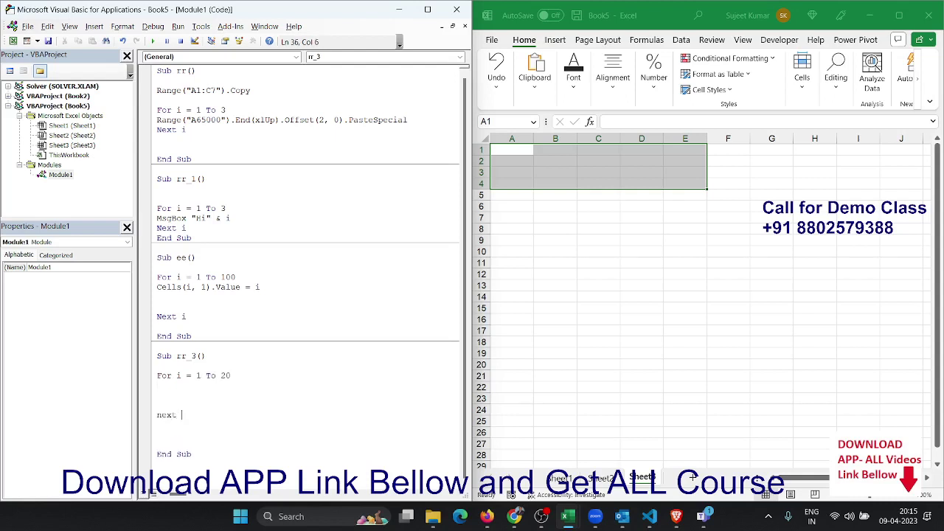
{"action": "type", "text": "i"}
{"action": "key", "text": "Up"}
Insert the inner loop line For j = 1 To 5 inside the i loop
{"action": "key", "text": "Return"}
{"action": "key", "text": "Return"}
{"action": "key", "text": "Up"}
{"action": "key", "text": "Up"}
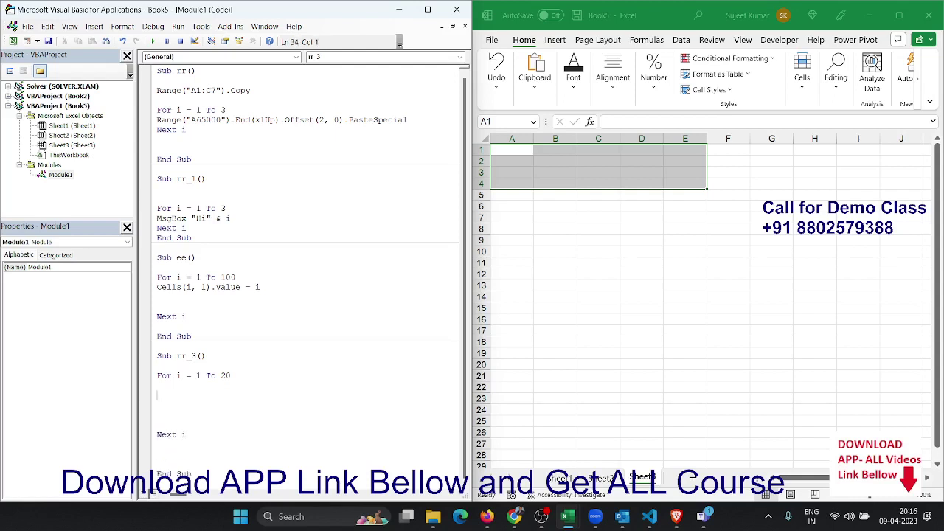
{"action": "type", "text": "for j"}
{"action": "type", "text": "= 1 "}
{"action": "type", "text": "to"}
{"action": "key", "text": "Return"}
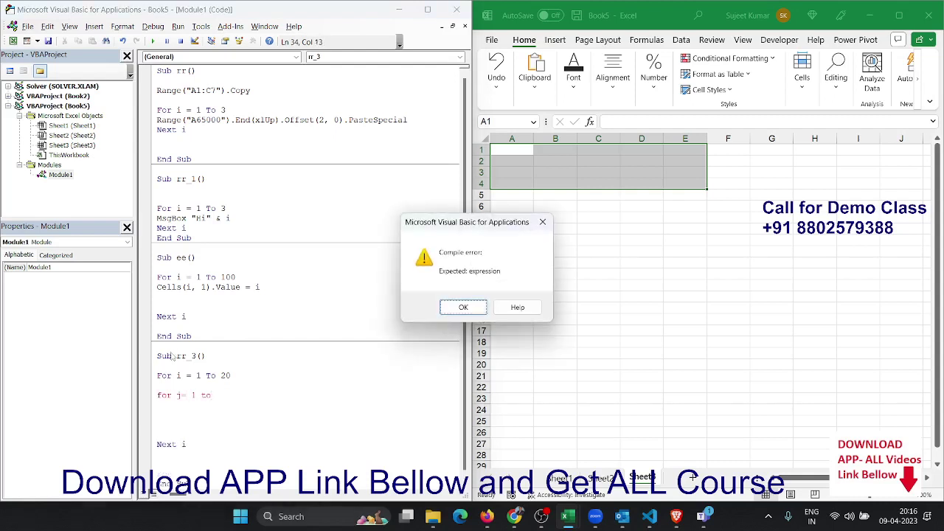
{"action": "key", "text": "Return"}
{"action": "type", "text": "5"}
{"action": "key", "text": "Return"}
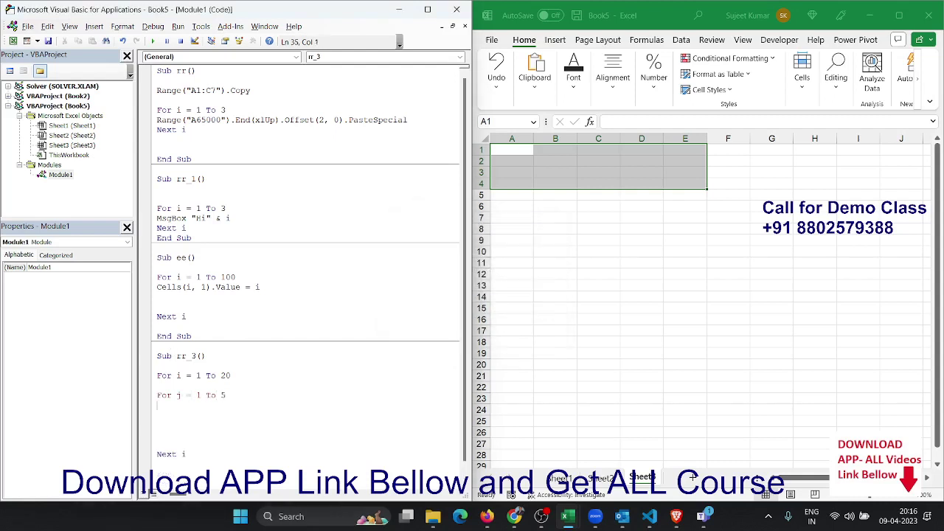
Close the inner loop with Next j and start the line Cells(i, j).Value =
{"action": "key", "text": "Return"}
{"action": "key", "text": "Return"}
{"action": "type", "text": "nex"}
{"action": "key", "text": "BackSpace"}
{"action": "type", "text": "xt "}
{"action": "type", "text": "j"}
{"action": "key", "text": "Up"}
{"action": "key", "text": "Return"}
{"action": "key", "text": "Return"}
{"action": "type", "text": "cells("}
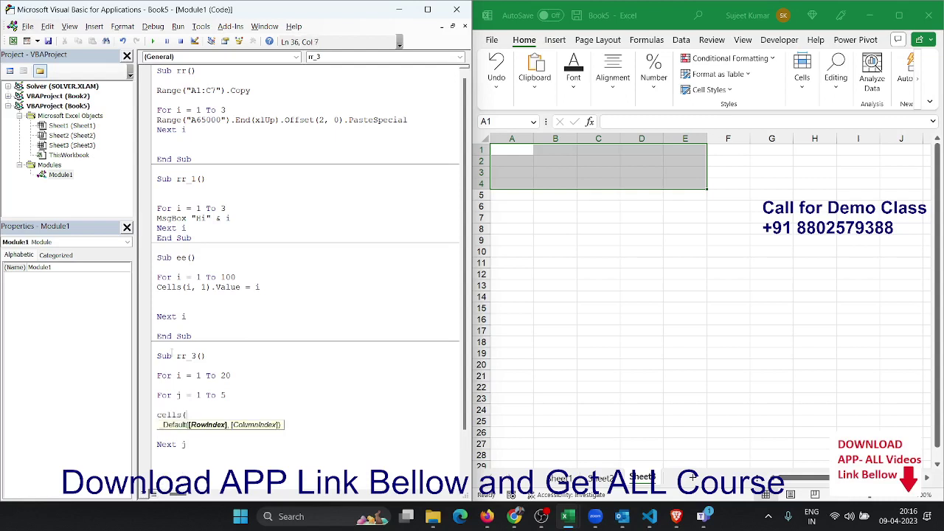
{"action": "type", "text": "i,j)."}
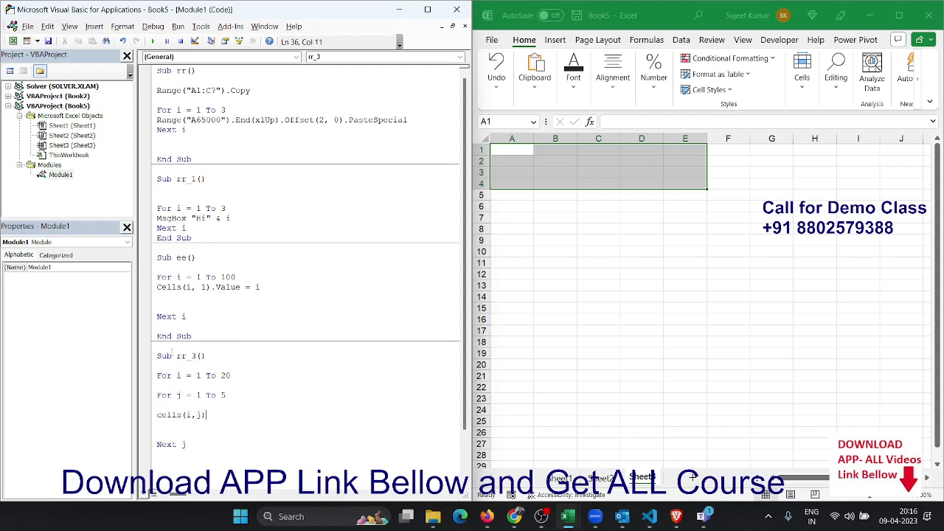
{"action": "type", "text": "value "}
{"action": "type", "text": "="}
Set Cells(i, j).Value = r and declare Dim r As Long under the header
{"action": "type", "text": " r"}
{"action": "left_click", "coordinate": [156, 385]}
{"action": "key", "text": "Return"}
{"action": "type", "text": "di"}
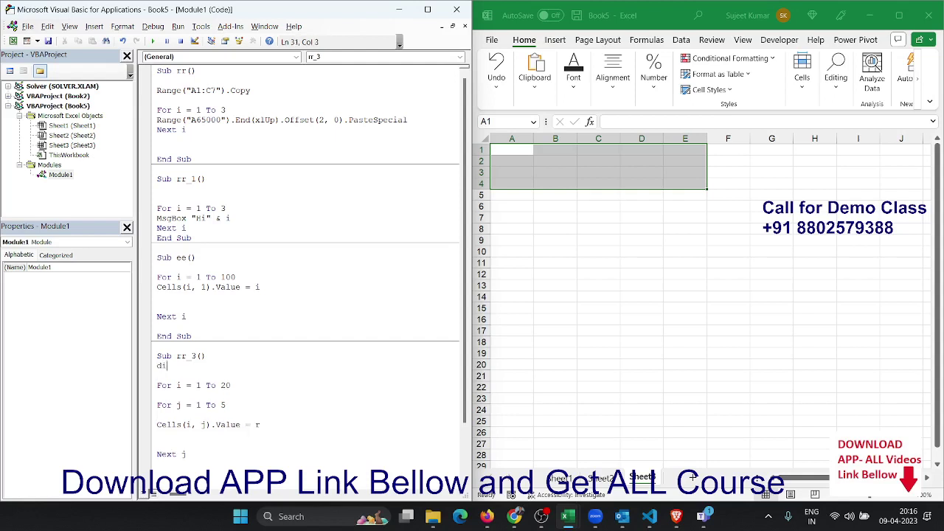
{"action": "type", "text": "m r as ra"}
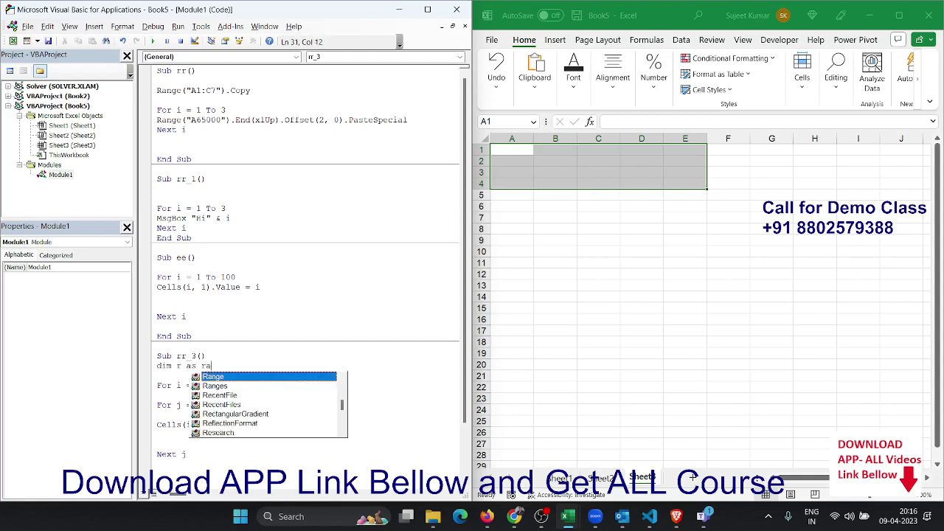
{"action": "key", "text": "BackSpace"}
{"action": "key", "text": "BackSpace"}
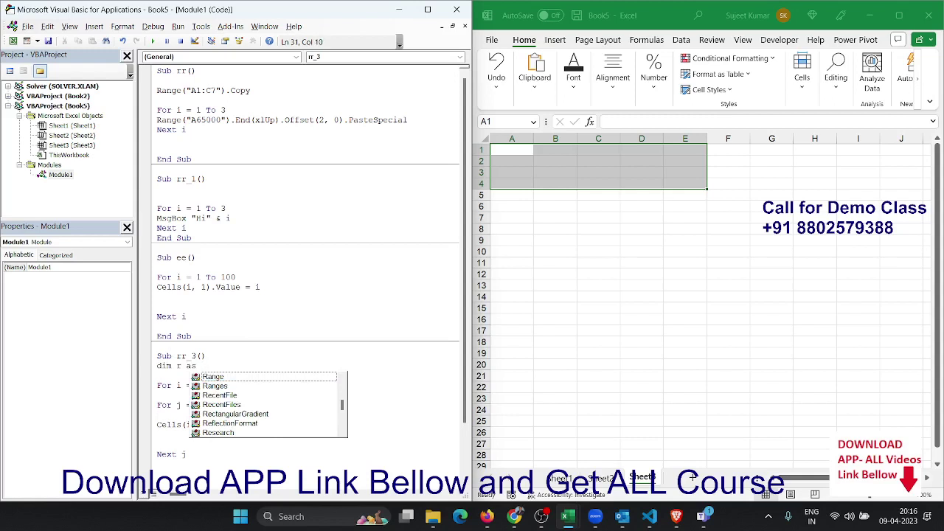
{"action": "type", "text": "lon"}
{"action": "key", "text": "Tab"}
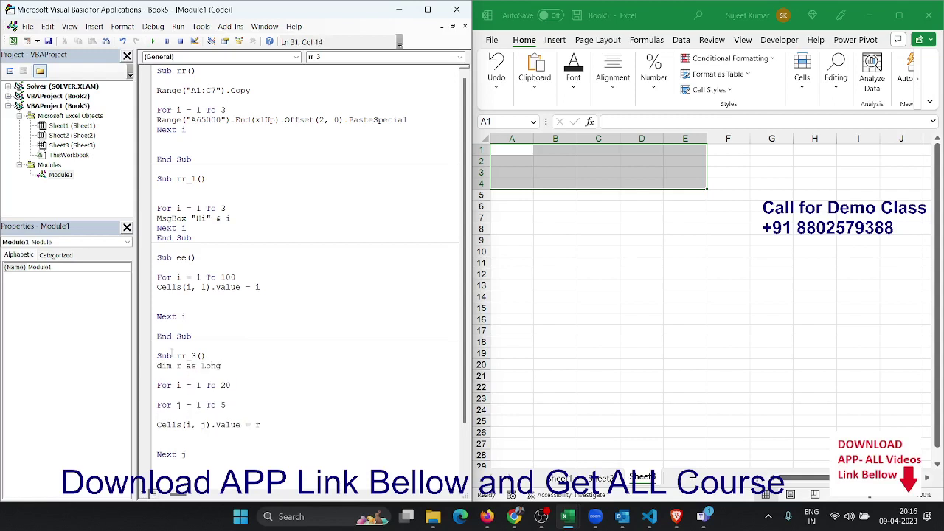
{"action": "key", "text": "Down"}
{"action": "key", "text": "Down"}
Add the counter line r = r + 1 and run rr_3 to fill A1:E20 with 1–100
{"action": "type", "text": "r=r+1"}
{"action": "left_click", "coordinate": [233, 444]}
{"action": "scroll", "coordinate": [233, 445], "scroll_direction": "down", "scroll_amount": 2}
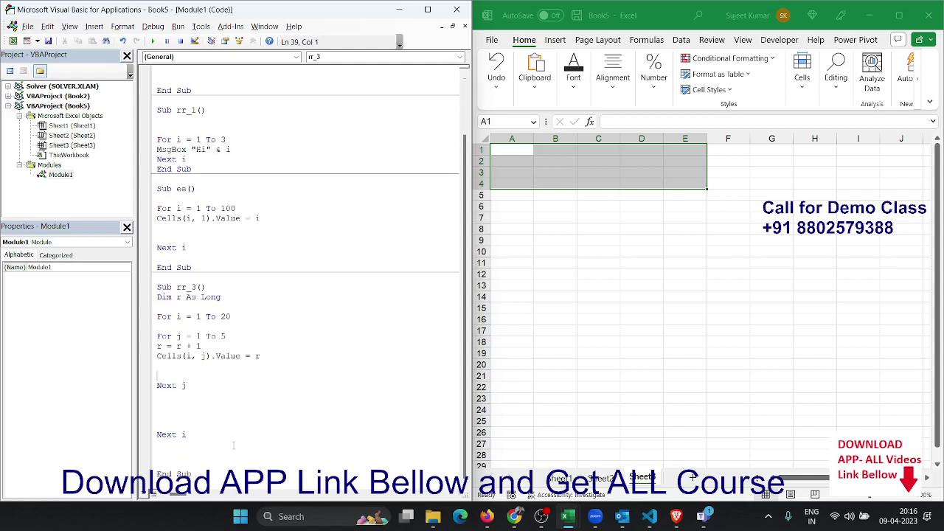
{"action": "left_click", "coordinate": [152, 41]}
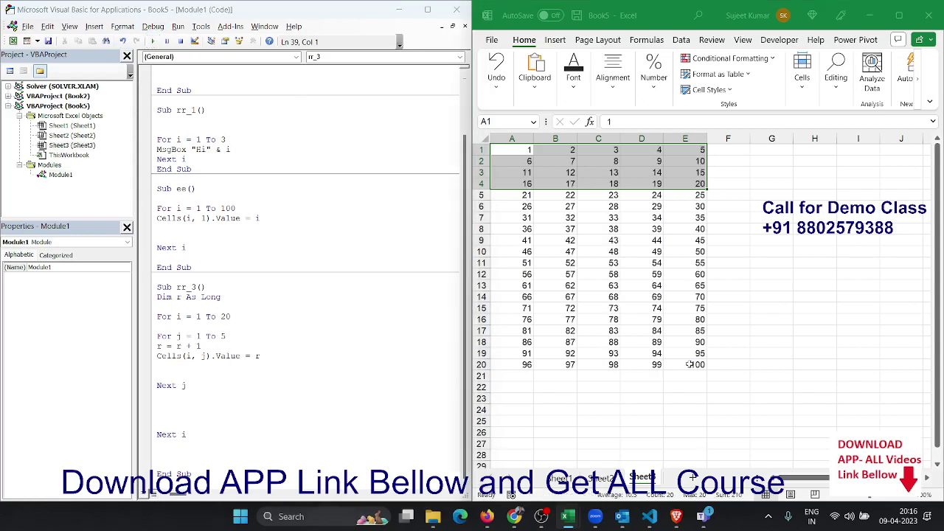
Select the filled numbers, then delete the blank lines above Next j and Next i in rr_3
{"action": "mouse_move", "coordinate": [689, 365]}
{"action": "left_mouse_down"}
{"action": "mouse_move", "coordinate": [482, 202]}
{"action": "mouse_move", "coordinate": [475, 149]}
{"action": "left_mouse_up"}
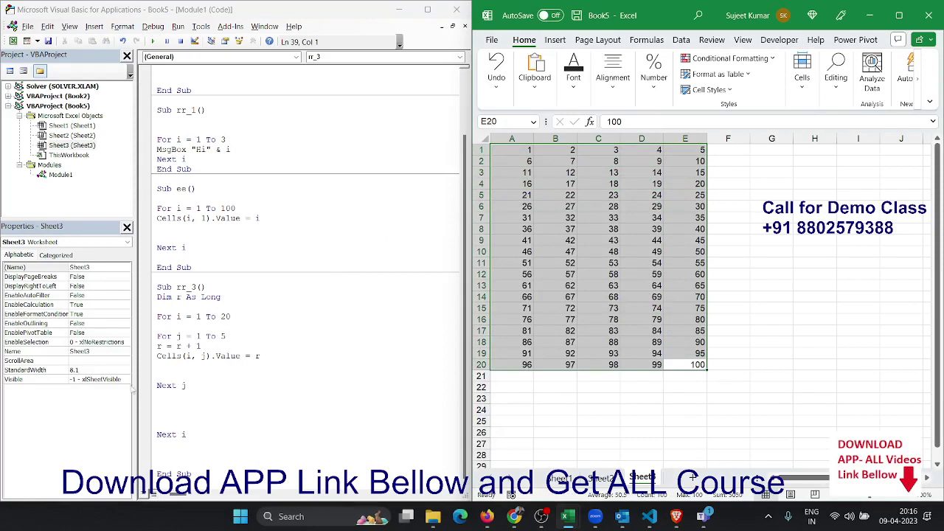
{"action": "left_click", "coordinate": [151, 375]}
{"action": "left_click", "coordinate": [151, 375]}
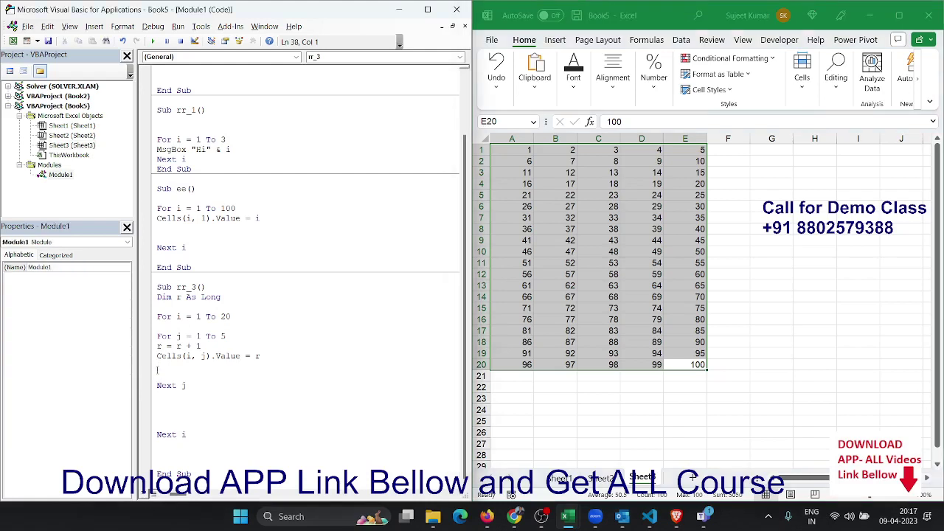
{"action": "key", "text": "Delete"}
{"action": "key", "text": "Delete"}
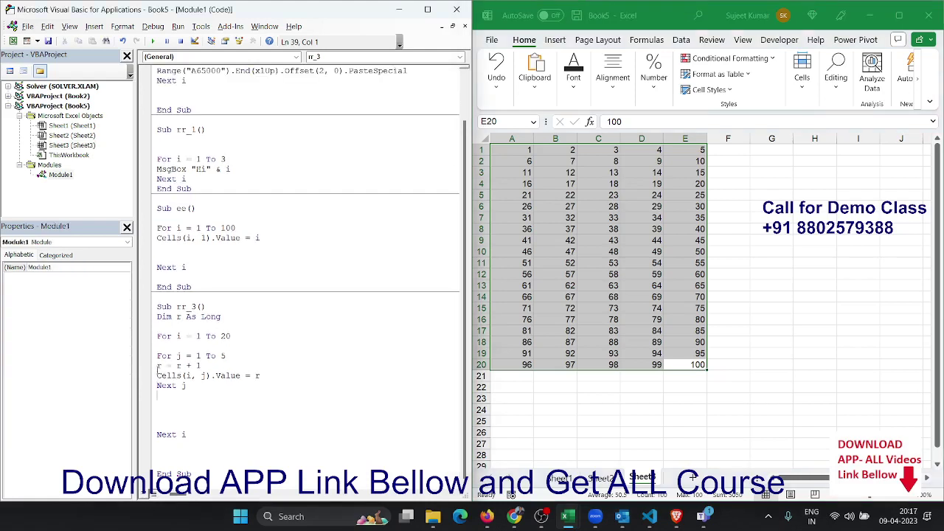
{"action": "key", "text": "Delete"}
{"action": "key", "text": "Delete"}
{"action": "key", "text": "Delete"}
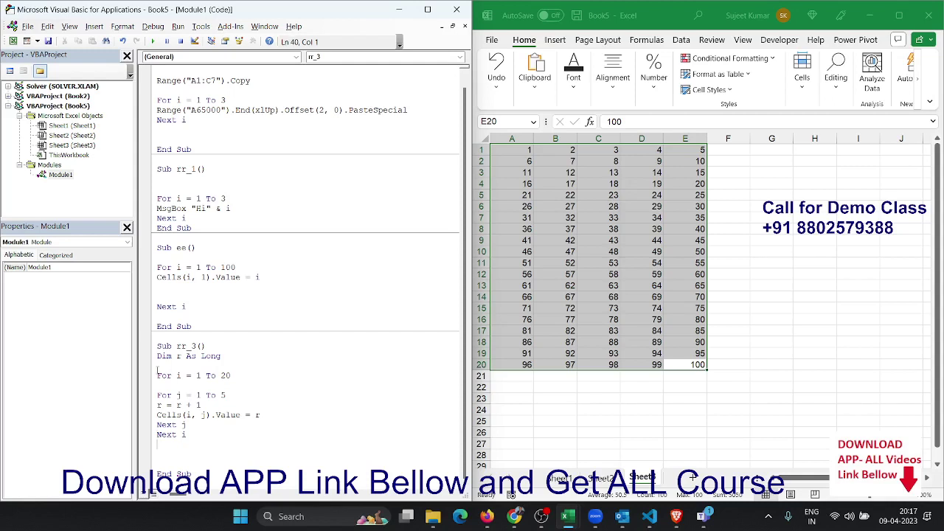
{"action": "key", "text": "Delete"}
Type a new sub rr_3() below the last End Sub
{"action": "scroll", "coordinate": [308, 264], "scroll_direction": "down", "scroll_amount": 1}
{"action": "scroll", "coordinate": [308, 263], "scroll_direction": "down", "scroll_amount": 4}
{"action": "scroll", "coordinate": [308, 264], "scroll_direction": "down", "scroll_amount": 3}
{"action": "scroll", "coordinate": [309, 264], "scroll_direction": "down", "scroll_amount": 1}
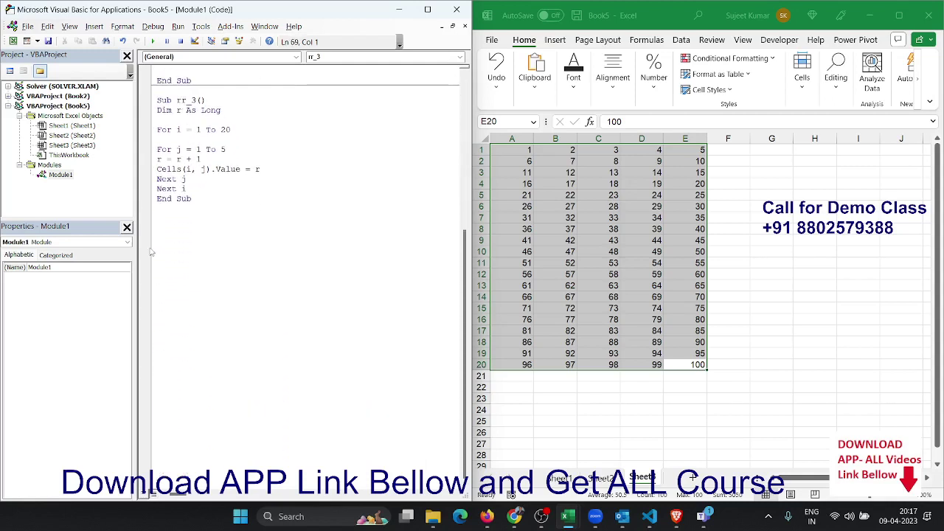
{"action": "left_click", "coordinate": [158, 218]}
{"action": "type", "text": "sub "}
{"action": "type", "text": "rr_"}
{"action": "type", "text": "3("}
{"action": "type", "text": ")"}
Finish the empty rr_3 procedure shell, then select H1:H12 on the worksheet
{"action": "key", "text": "Return"}
{"action": "key", "text": "Return"}
{"action": "key", "text": "Return"}
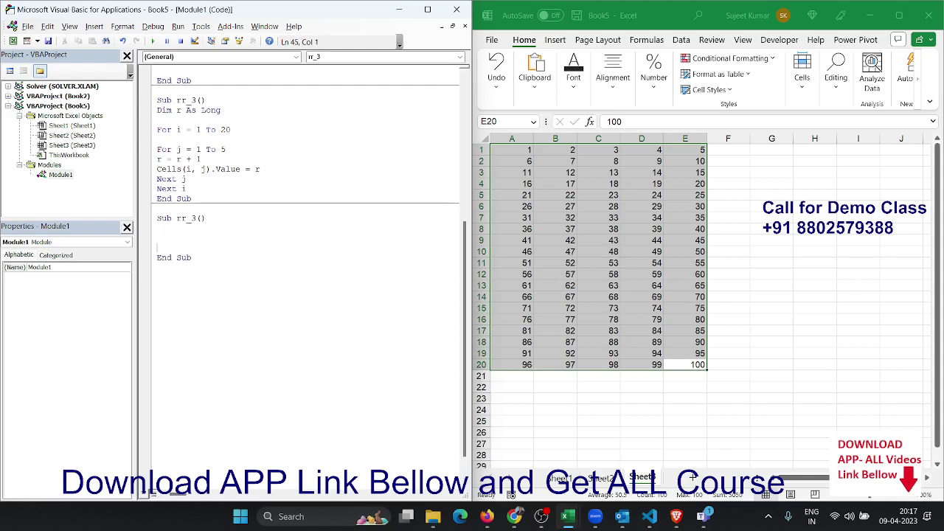
{"action": "key", "text": "Return"}
{"action": "key", "text": "Return"}
{"action": "key", "text": "Return"}
{"action": "key", "text": "Return"}
{"action": "key", "text": "Return"}
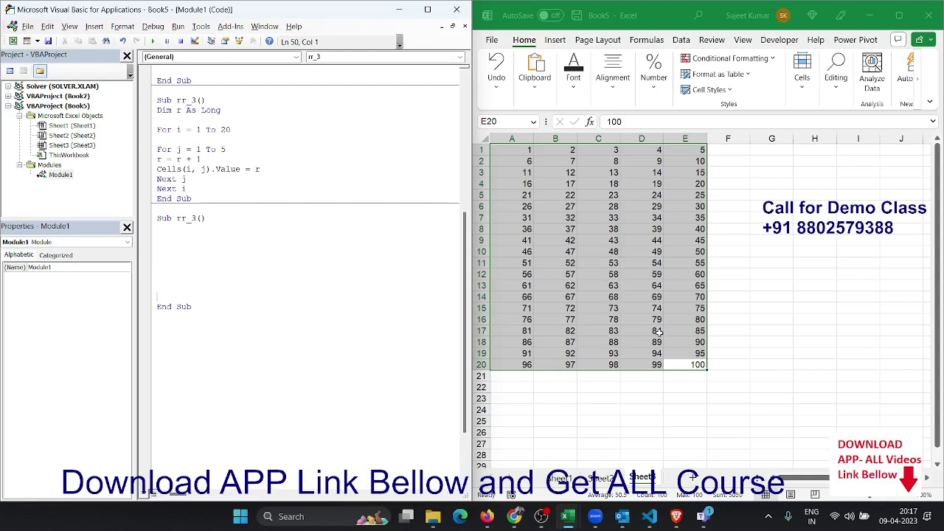
{"action": "left_click", "coordinate": [657, 331]}
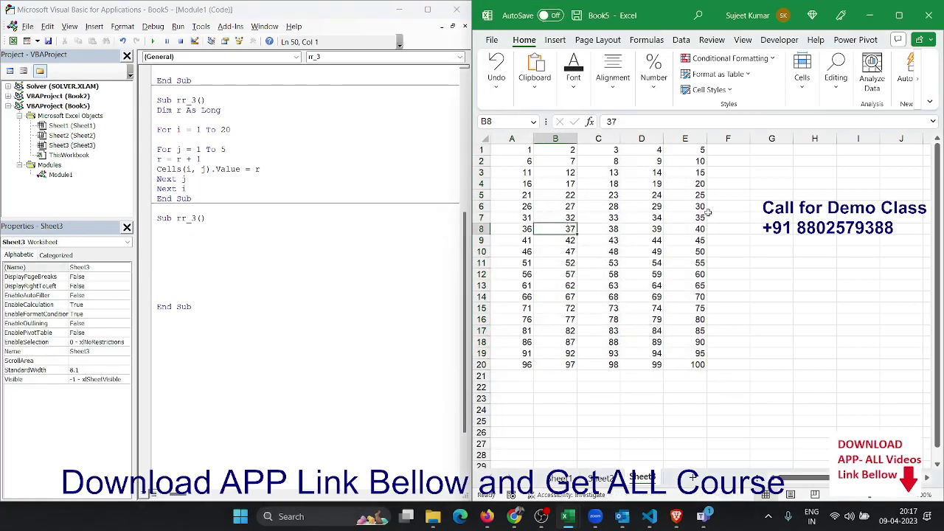
{"action": "left_click_drag", "start_coordinate": [808, 149], "coordinate": [811, 272]}
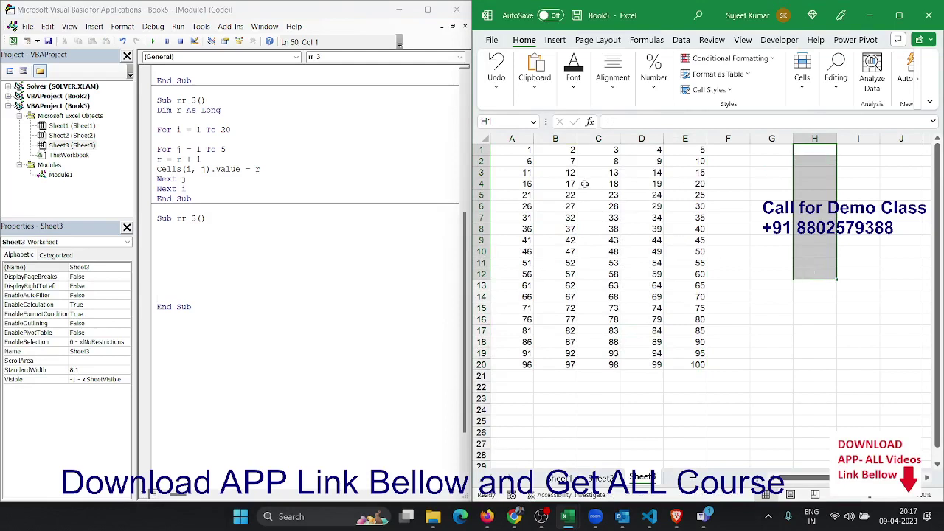
Fill A1:E20 with =RANDBETWEEN(10,90) and copy the block
{"action": "left_click", "coordinate": [513, 148]}
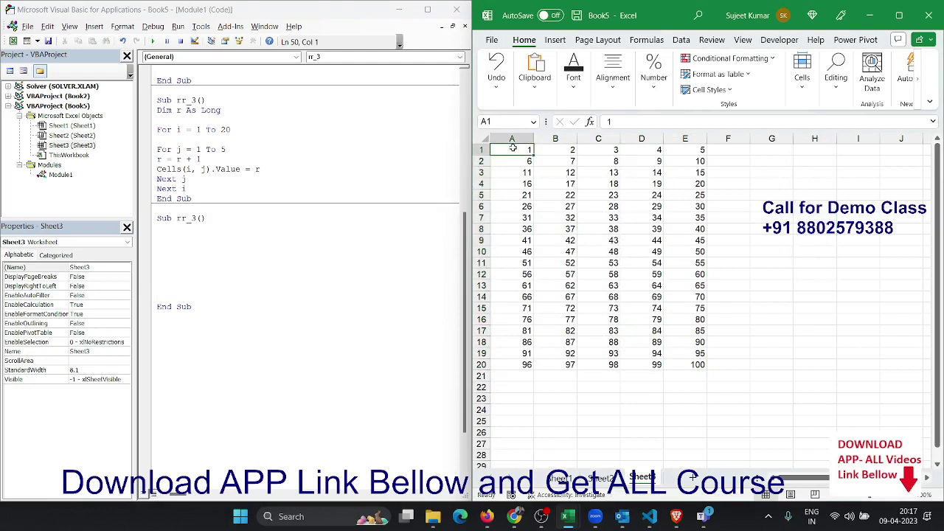
{"action": "type", "text": "=r"}
{"action": "key", "text": "Down"}
{"action": "key", "text": "Down"}
{"action": "key", "text": "Down"}
{"action": "key", "text": "Tab"}
{"action": "type", "text": "10"}
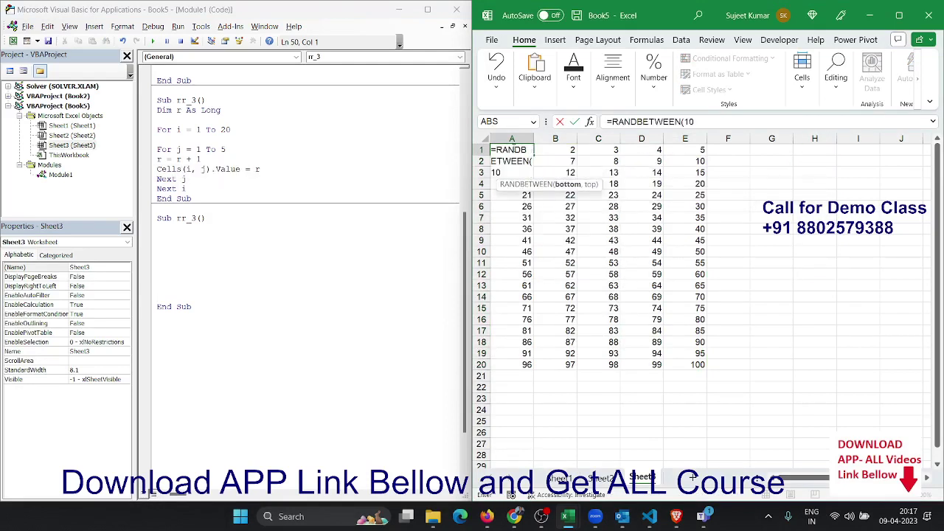
{"action": "type", "text": ",90"}
{"action": "key", "text": "ctrl+Return"}
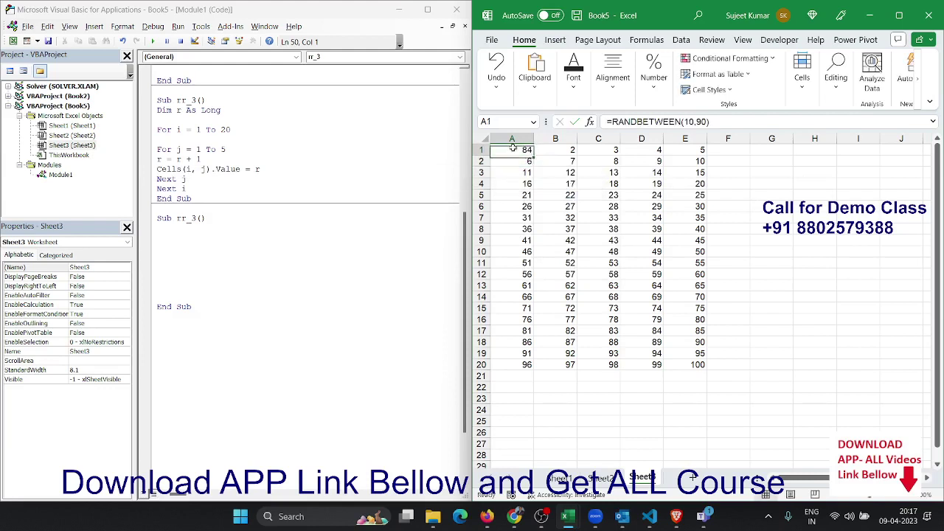
{"action": "key", "text": "ctrl+a"}
{"action": "key", "text": "F2"}
{"action": "key", "text": "ctrl+Return"}
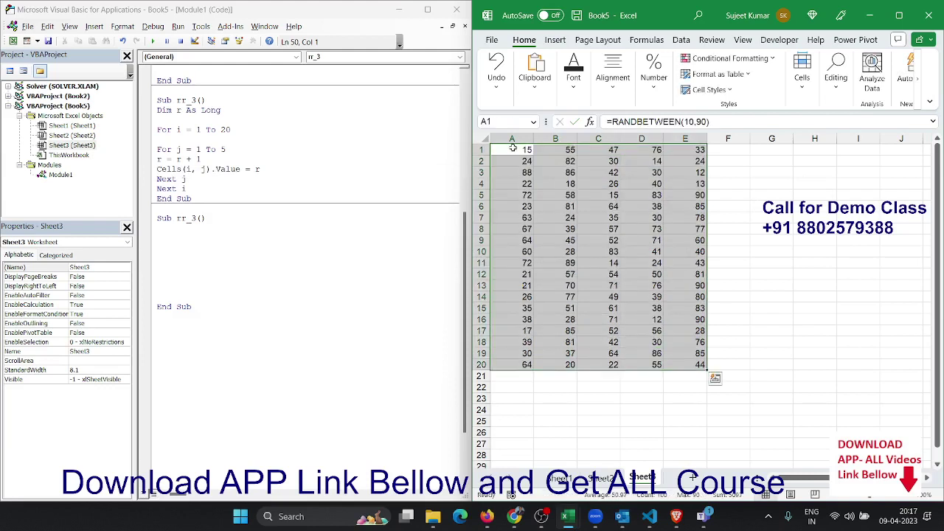
{"action": "key", "text": "ctrl+c"}
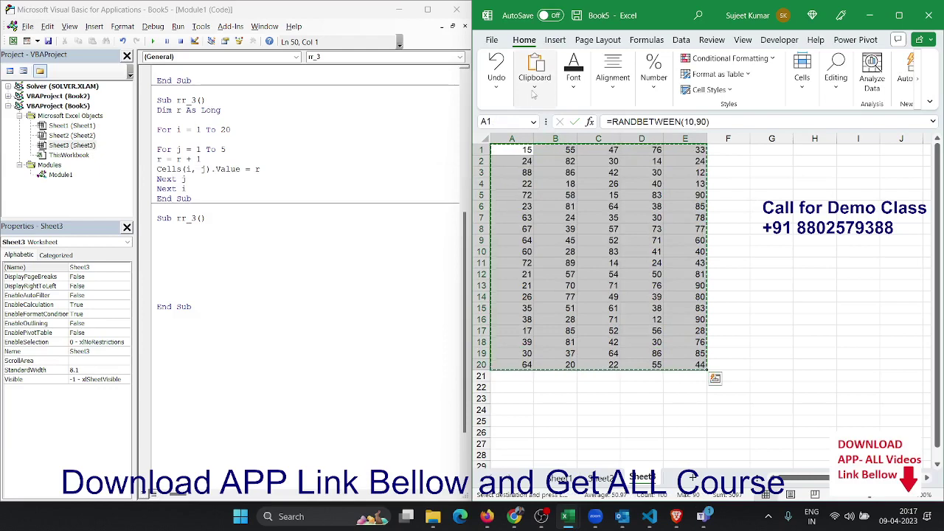
Attempt Paste Values from the ribbon clipboard commands twice, dismissing the warnings
{"action": "left_click", "coordinate": [538, 102]}
{"action": "left_click", "coordinate": [530, 146]}
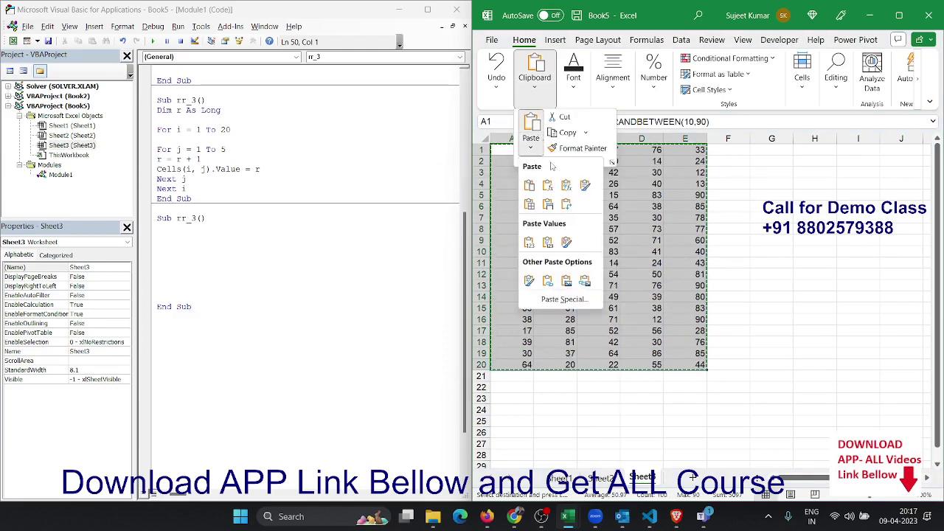
{"action": "left_click", "coordinate": [546, 204]}
{"action": "key", "text": "Return"}
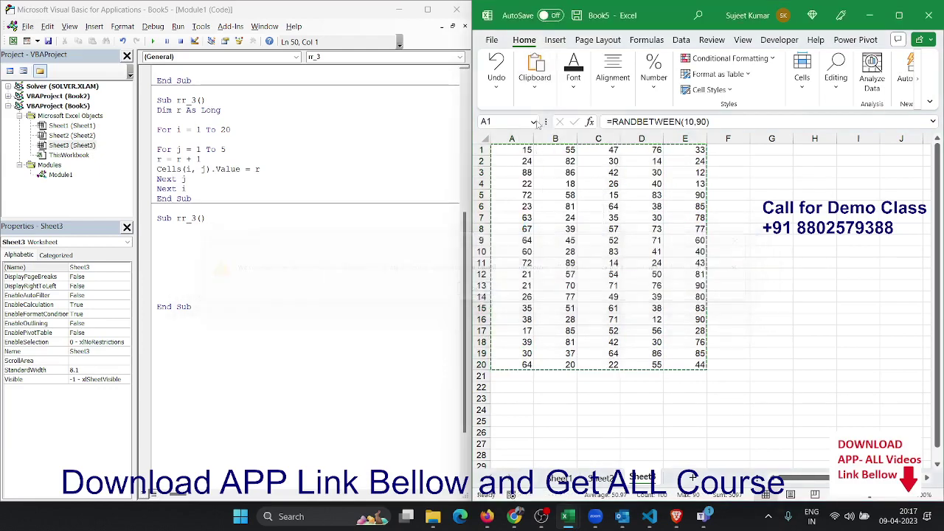
{"action": "left_click", "coordinate": [538, 101]}
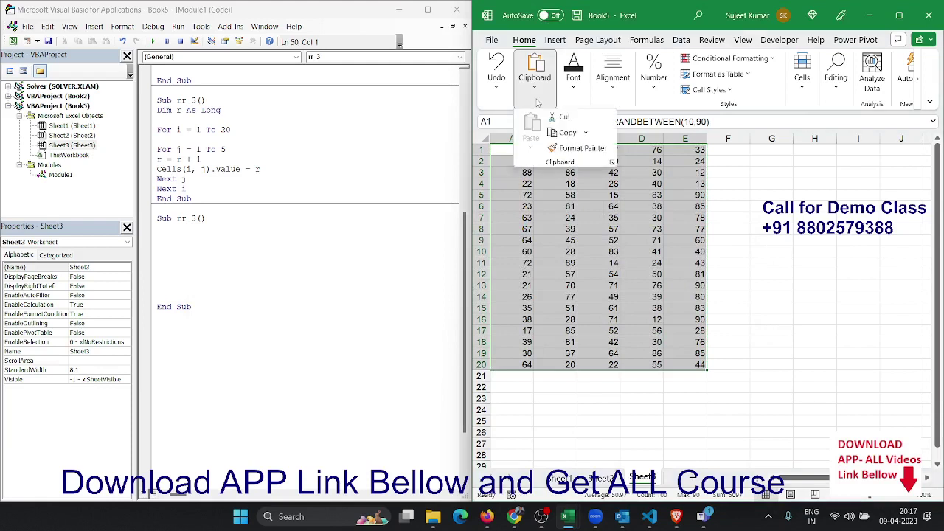
{"action": "key", "text": "Escape"}
{"action": "key", "text": "ctrl+c"}
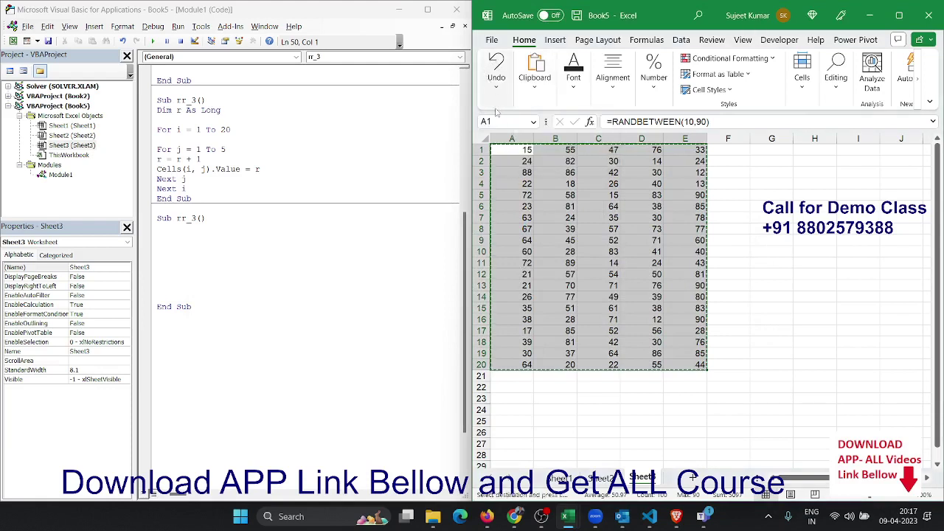
{"action": "left_click", "coordinate": [536, 83]}
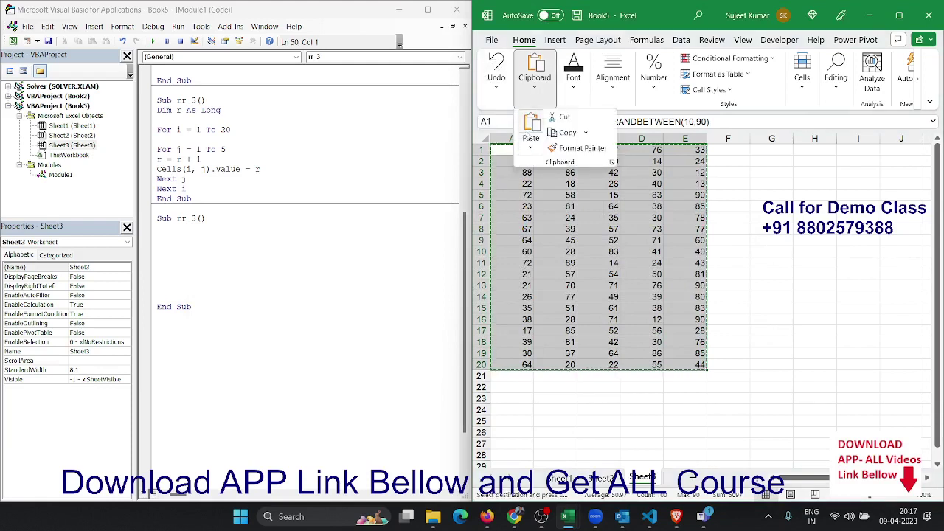
{"action": "left_click", "coordinate": [531, 148]}
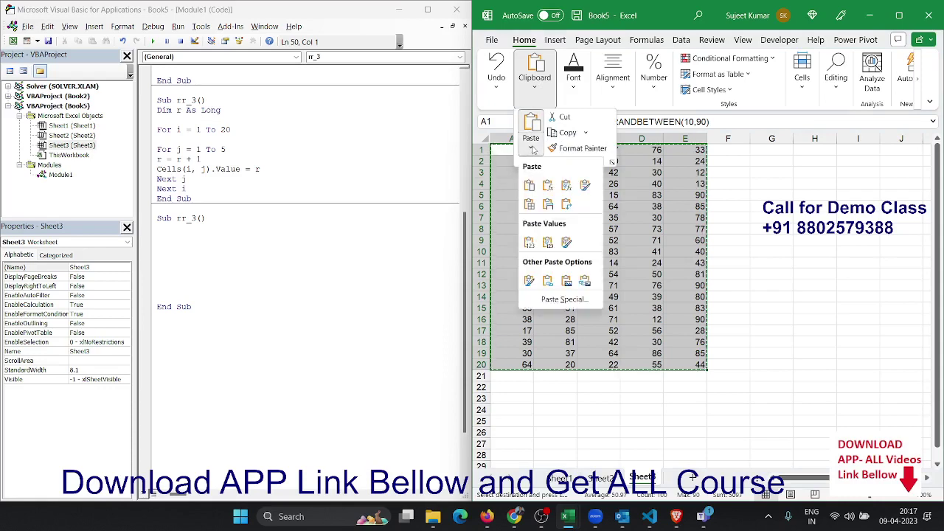
{"action": "left_click", "coordinate": [534, 217]}
{"action": "key", "text": "Return"}
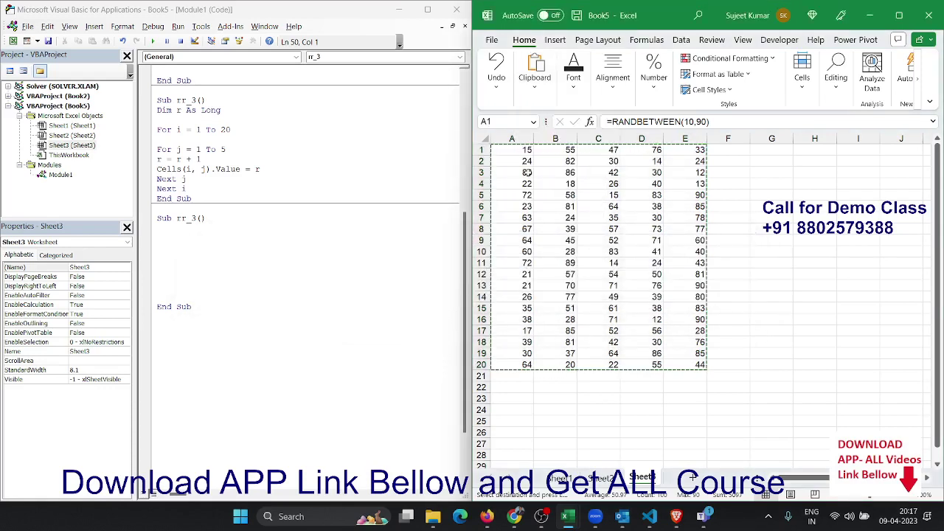
Paste the random numbers over themselves as fixed values via the right-click menu
{"action": "right_click", "coordinate": [528, 174]}
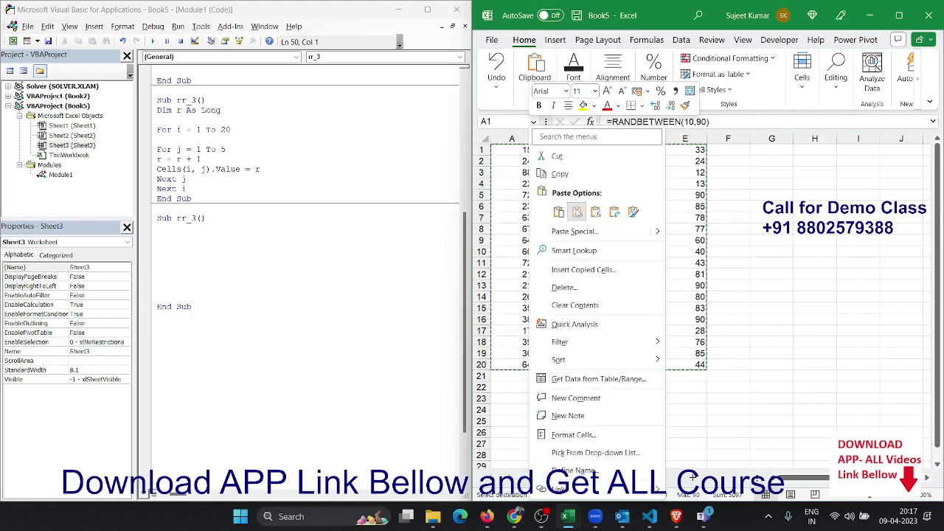
{"action": "left_click", "coordinate": [578, 211]}
{"action": "left_click", "coordinate": [212, 268]}
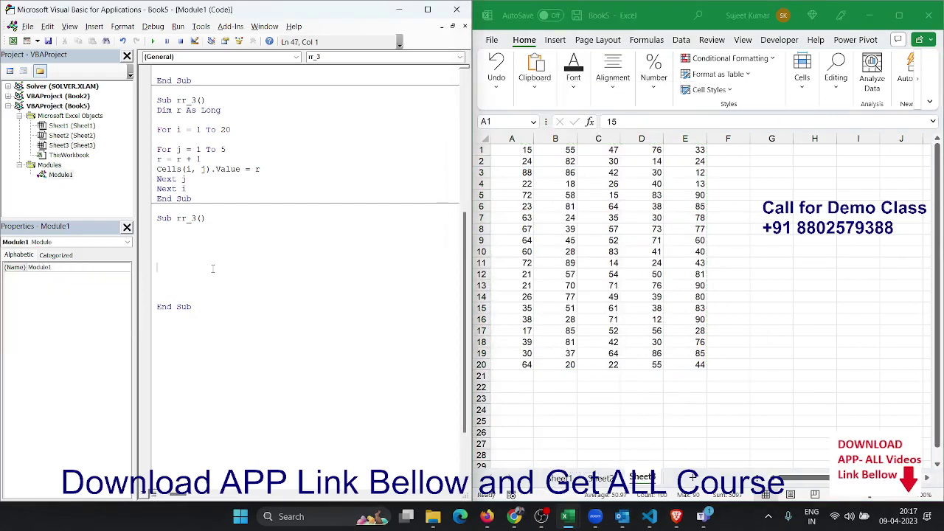
Write the outer loop For i = 1 To 20 … Next i over the table rows
{"action": "type", "text": "f"}
{"action": "type", "text": "or = "}
{"action": "type", "text": "1 t"}
{"action": "type", "text": "20"}
{"action": "key", "text": "Return"}
{"action": "key", "text": "Return"}
{"action": "key", "text": "Return"}
{"action": "key", "text": "Return"}
{"action": "key", "text": "Return"}
{"action": "type", "text": "next"}
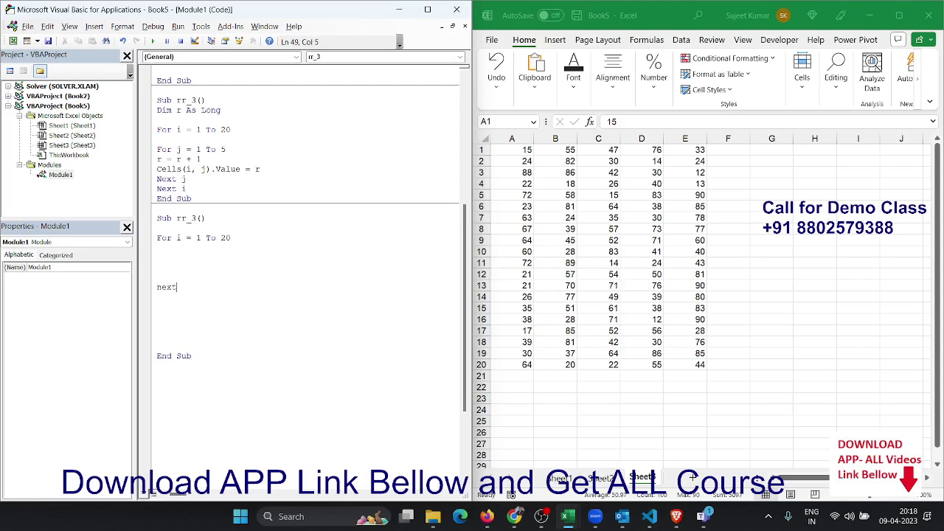
{"action": "type", "text": "i"}
{"action": "key", "text": "Up"}
{"action": "key", "text": "Up"}
Nest an inner loop For j = 1 To 5 … Next j over the columns
{"action": "key", "text": "Return"}
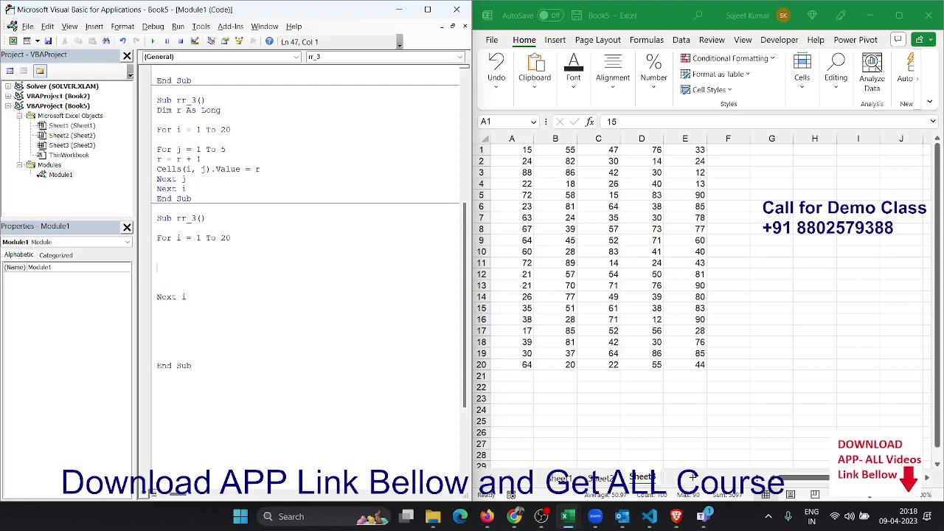
{"action": "type", "text": "for j"}
{"action": "type", "text": " = "}
{"action": "type", "text": "1"}
{"action": "type", "text": " to "}
{"action": "type", "text": "7"}
{"action": "key", "text": "BackSpace"}
{"action": "type", "text": "5"}
{"action": "key", "text": "Return"}
{"action": "key", "text": "Return"}
{"action": "key", "text": "Return"}
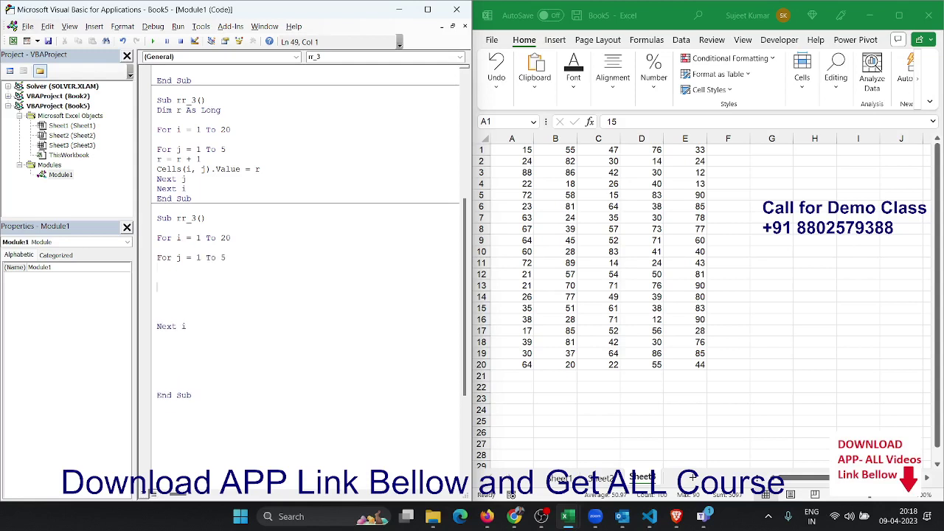
{"action": "key", "text": "Return"}
{"action": "type", "text": "next"}
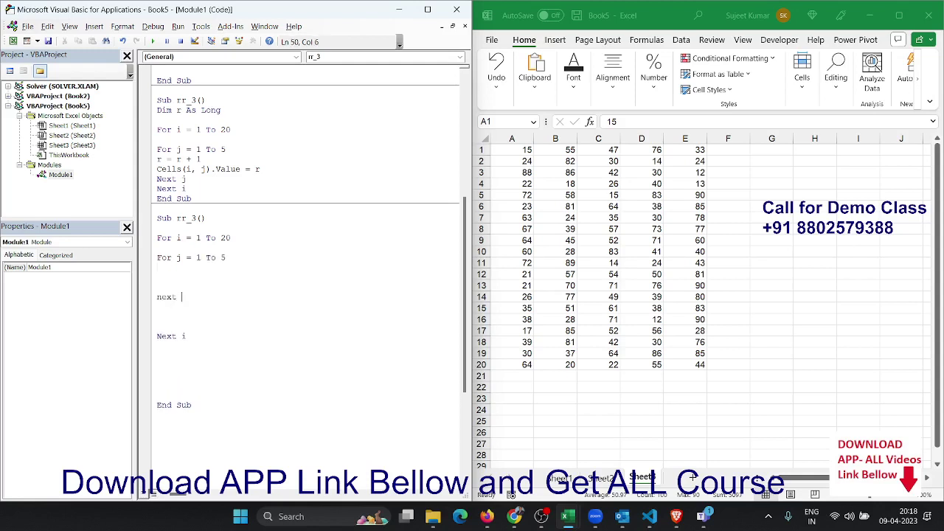
{"action": "type", "text": "j"}
{"action": "key", "text": "Up"}
{"action": "key", "text": "Return"}
{"action": "key", "text": "Up"}
Add the If Cells(i, j).Value > 50 Then test and start Range("A65000").End(xlUp)
{"action": "type", "text": "f"}
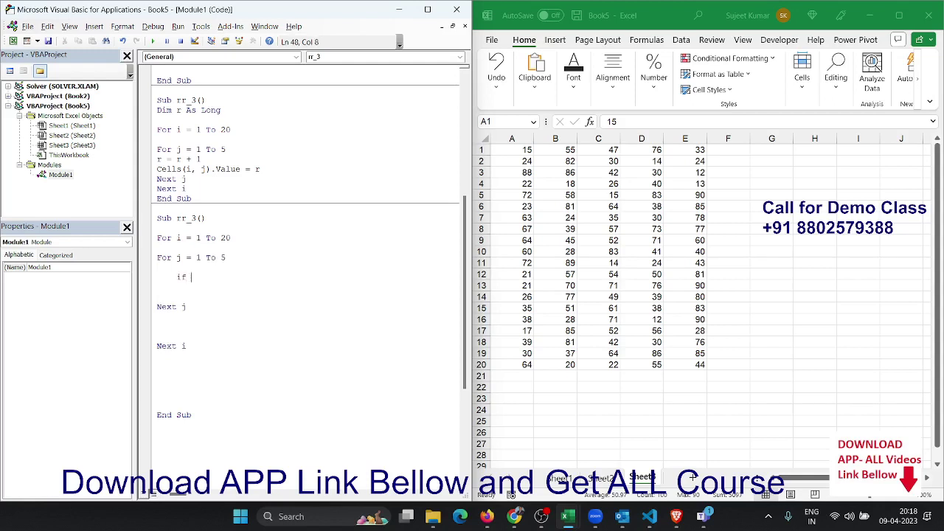
{"action": "type", "text": " cells("}
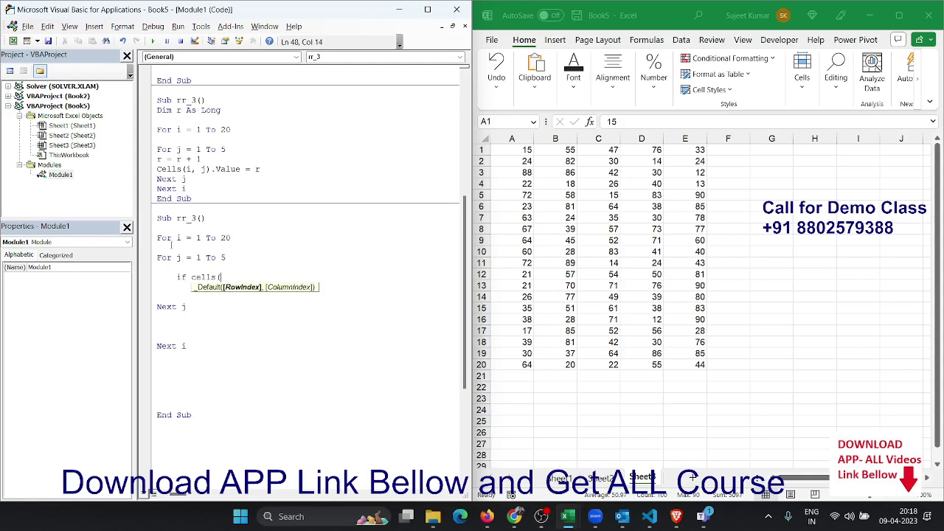
{"action": "type", "text": "i,j"}
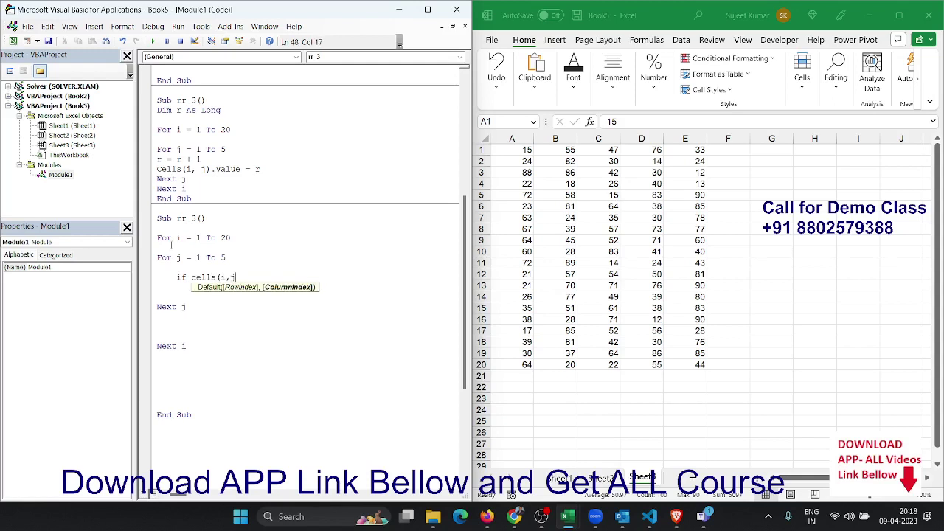
{"action": "type", "text": ").va"}
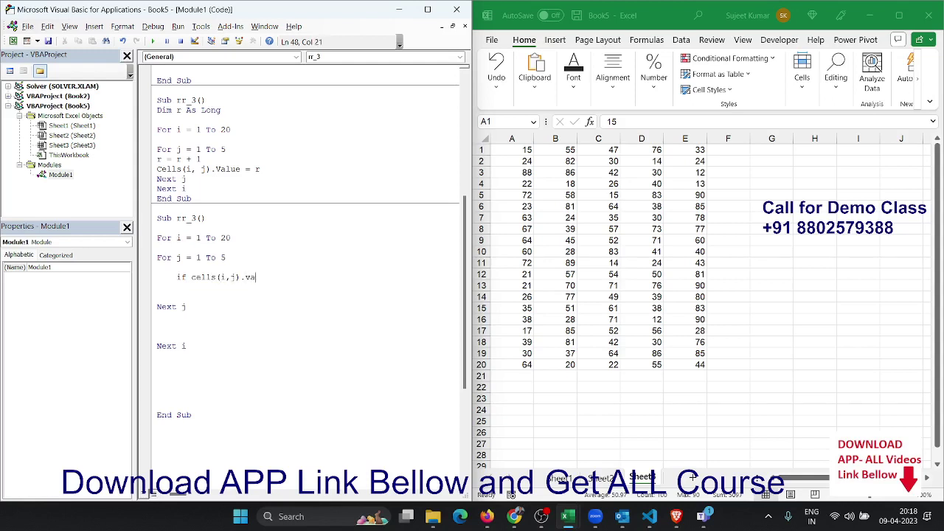
{"action": "type", "text": "lue > "}
{"action": "type", "text": "50th"}
{"action": "type", "text": "en"}
{"action": "key", "text": "Return"}
{"action": "type", "text": "range"}
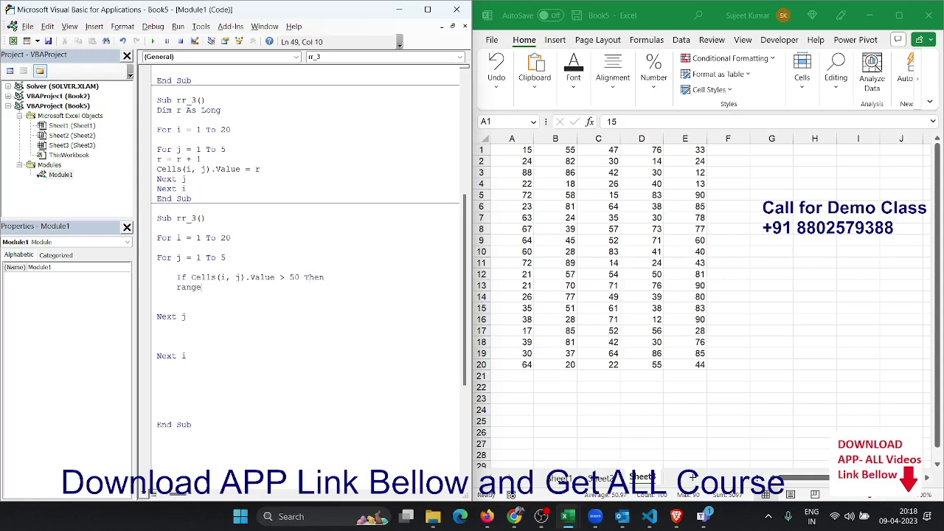
{"action": "type", "text": "(\"A"}
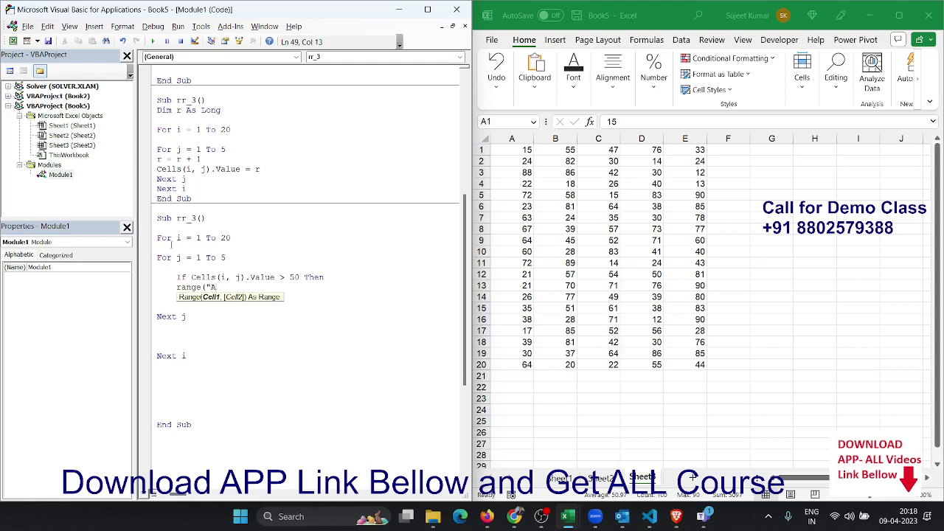
{"action": "type", "text": "65000\""}
{"action": "type", "text": ")"}
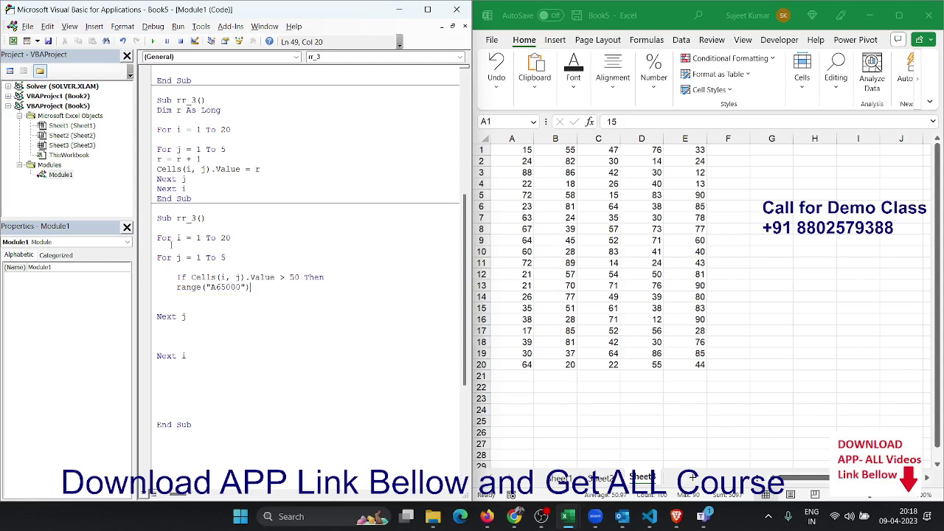
{"action": "type", "text": ".En"}
{"action": "key", "text": "Tab"}
{"action": "type", "text": "(xlU"}
{"action": "key", "text": "Tab"}
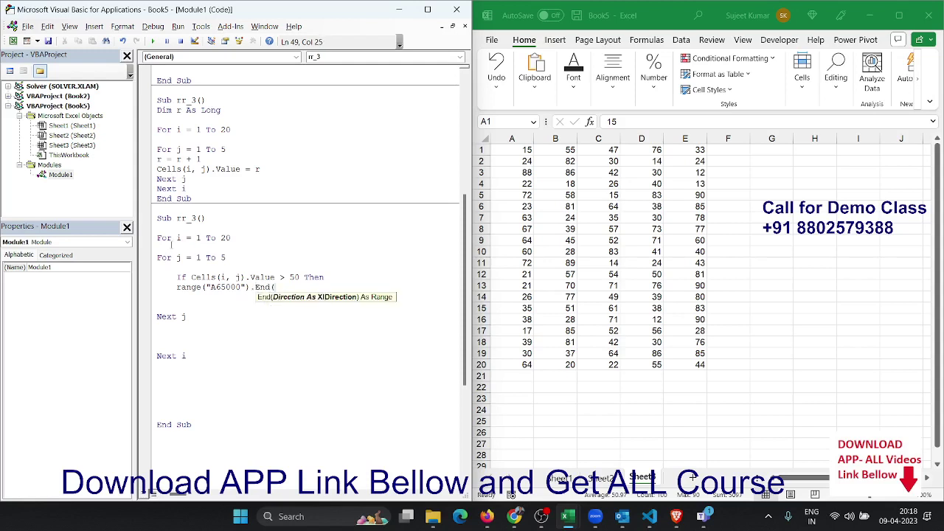
{"action": "type", "text": "xlUp)."}
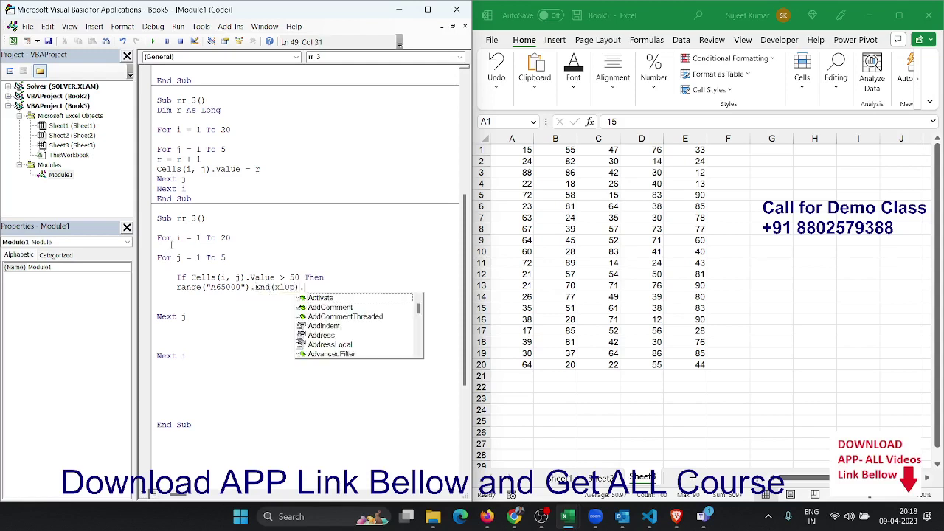
{"action": "type", "text": "Val"}
{"action": "key", "text": "Tab"}
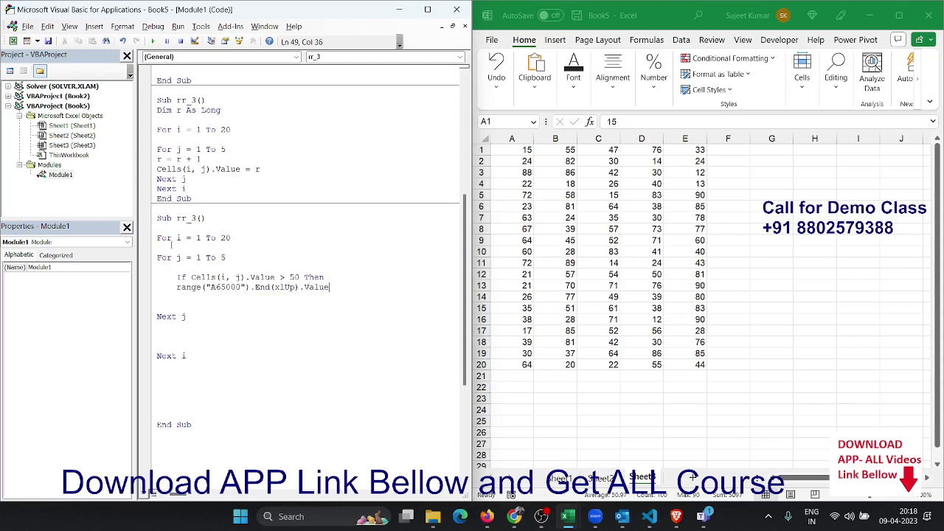
{"action": "key", "text": "BackSpace"}
{"action": "key", "text": "BackSpace"}
{"action": "key", "text": "BackSpace"}
{"action": "key", "text": "BackSpace"}
Finish the line as .Offset(1, 0).Value = Cells(i, j) and close with End If
{"action": "type", "text": ".Of"}
{"action": "key", "text": "Tab"}
{"action": "type", "text": "(1,"}
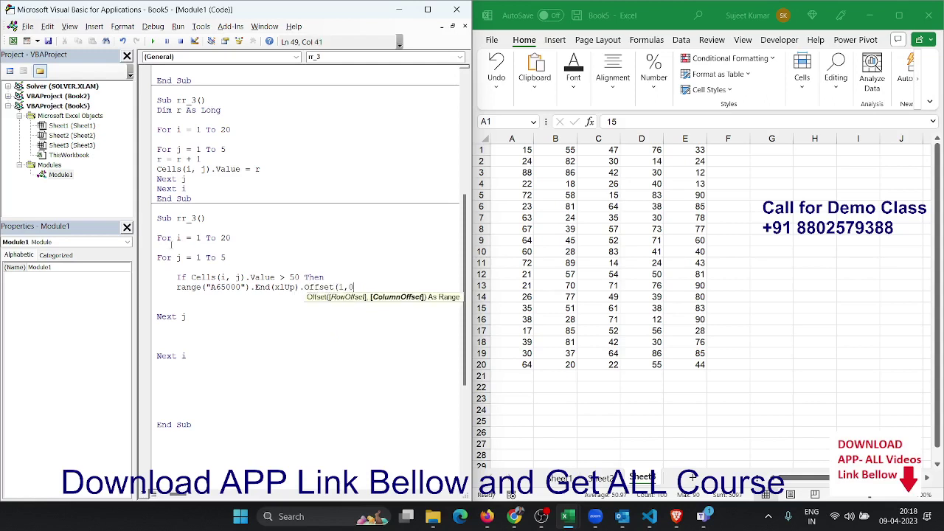
{"action": "type", "text": "0).Val"}
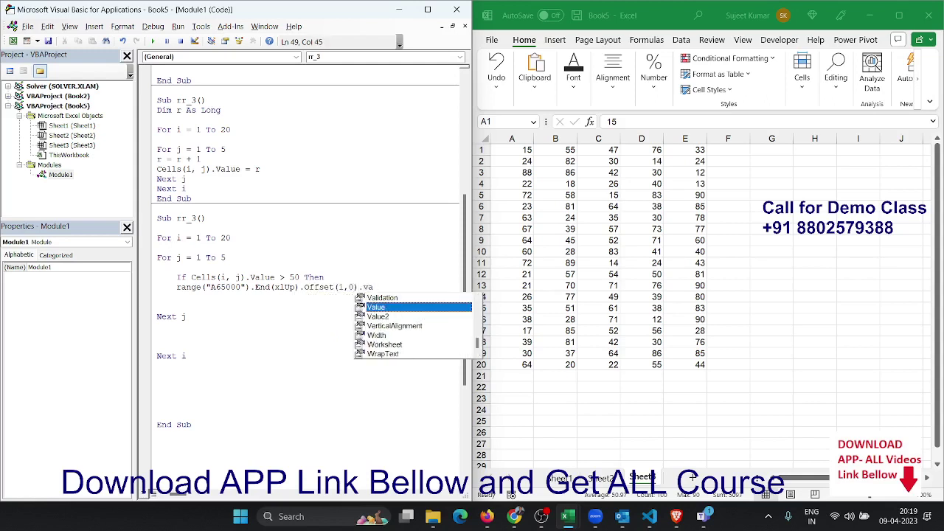
{"action": "key", "text": "Tab"}
{"action": "type", "text": "= "}
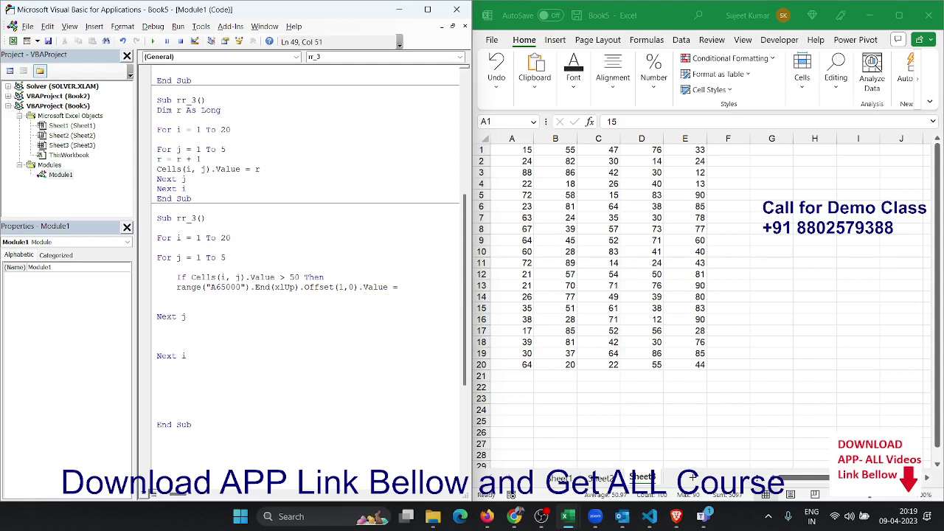
{"action": "type", "text": "Cells"}
{"action": "type", "text": "(i, j"}
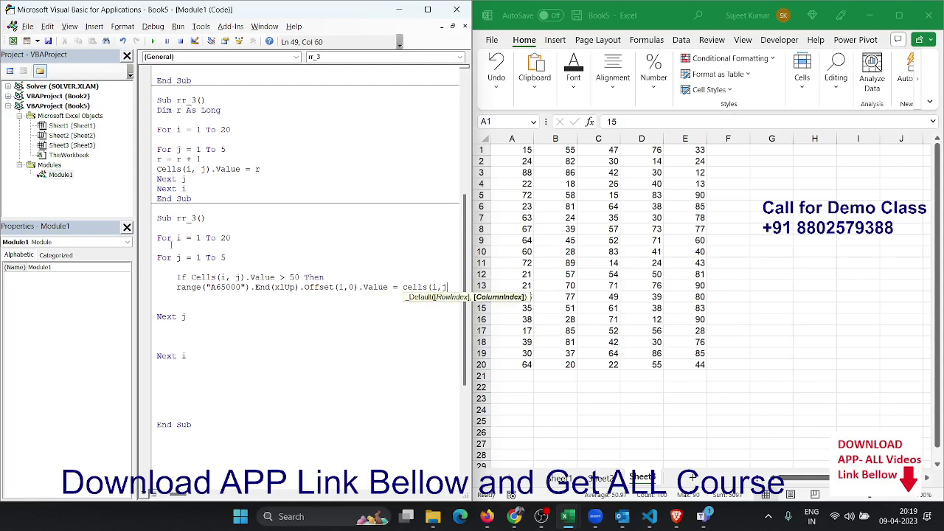
{"action": "type", "text": ")"}
{"action": "key", "text": "Return"}
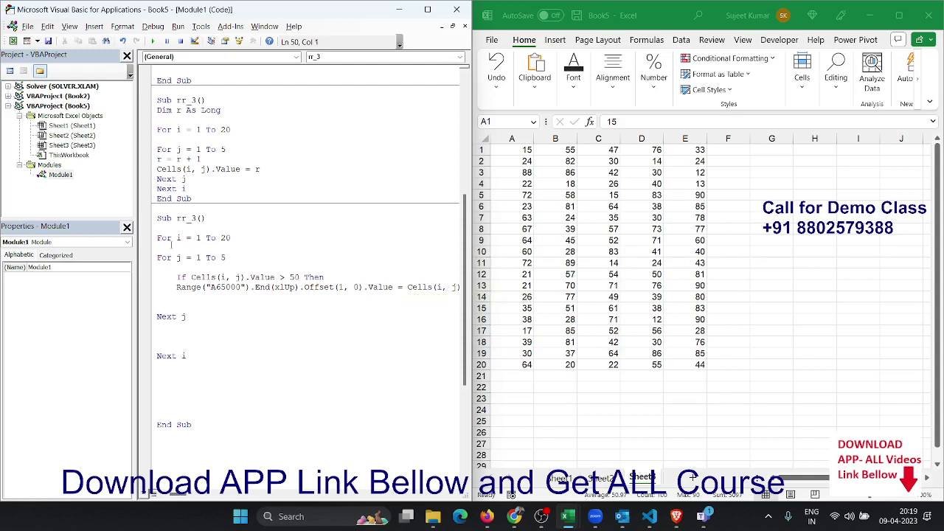
{"action": "type", "text": "end "}
{"action": "type", "text": "if"}
Rename the duplicate macro from rr_3 to rr_2 after the Ambiguous name error, then run it
{"action": "left_click", "coordinate": [152, 41]}
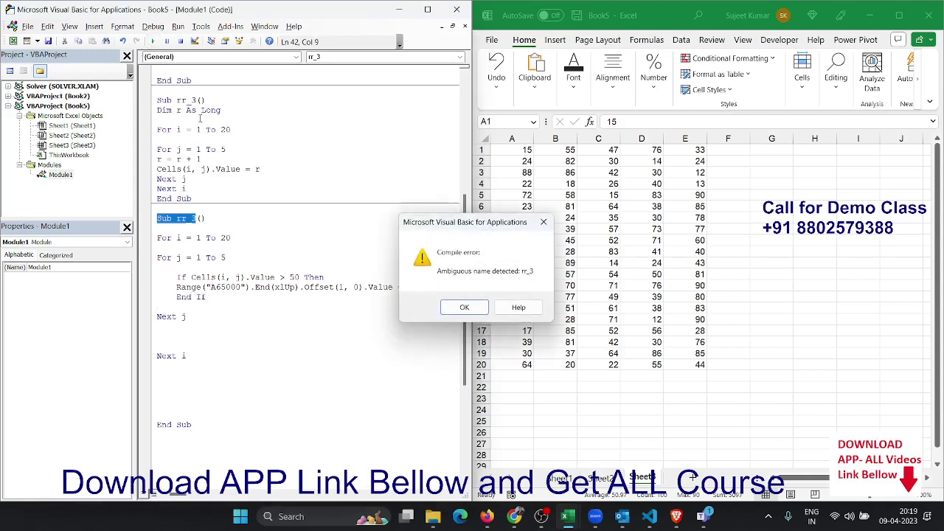
{"action": "key", "text": "Return"}
{"action": "key", "text": "BackSpace"}
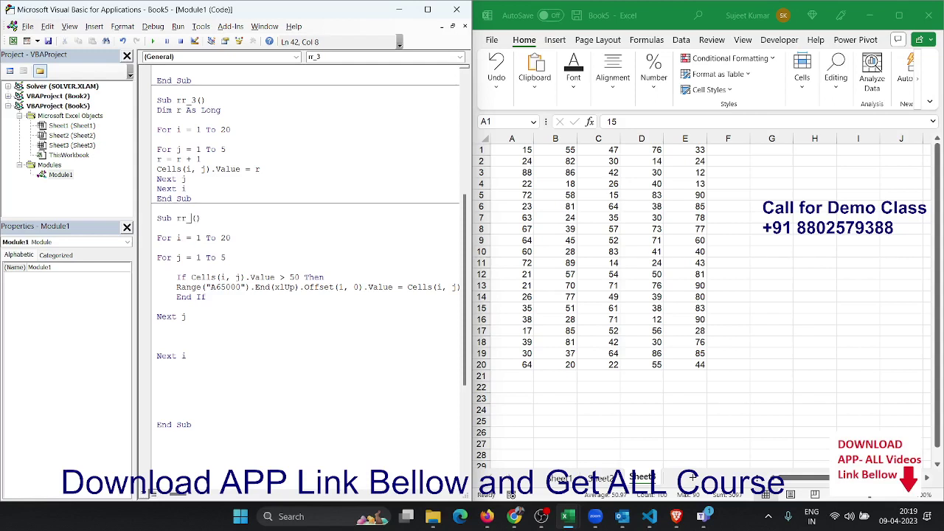
{"action": "type", "text": "2"}
{"action": "left_click", "coordinate": [212, 287]}
{"action": "key", "text": "F5"}
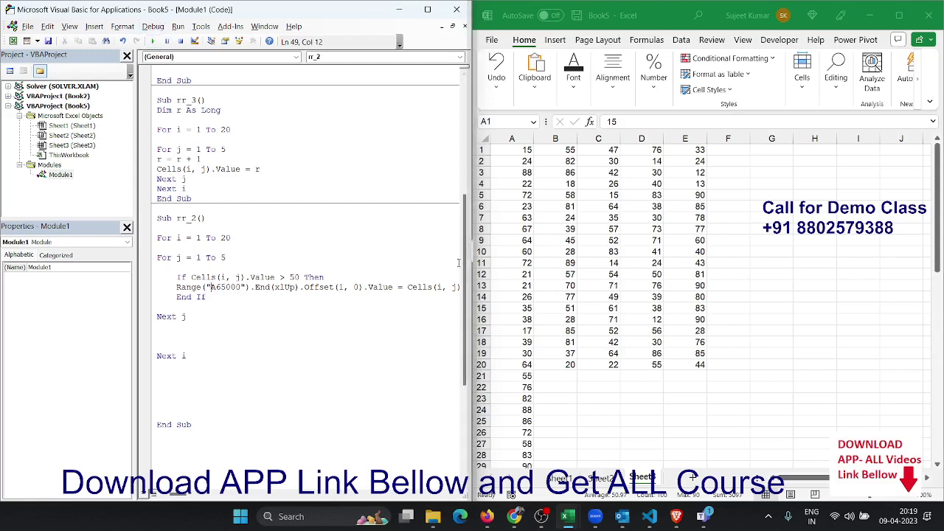
Change the target Range("A65000") to Range("h65000") and run rr_2 to fill column H
{"action": "left_click", "coordinate": [216, 287]}
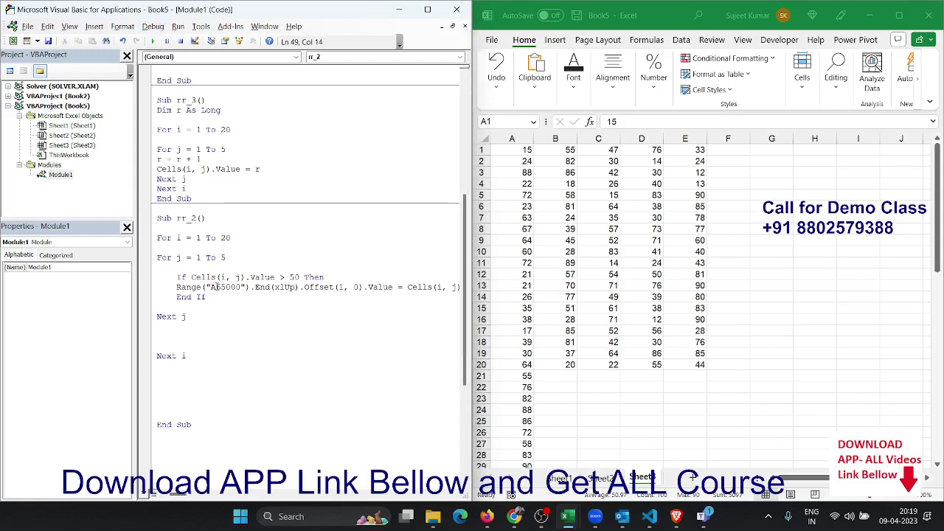
{"action": "key", "text": "BackSpace"}
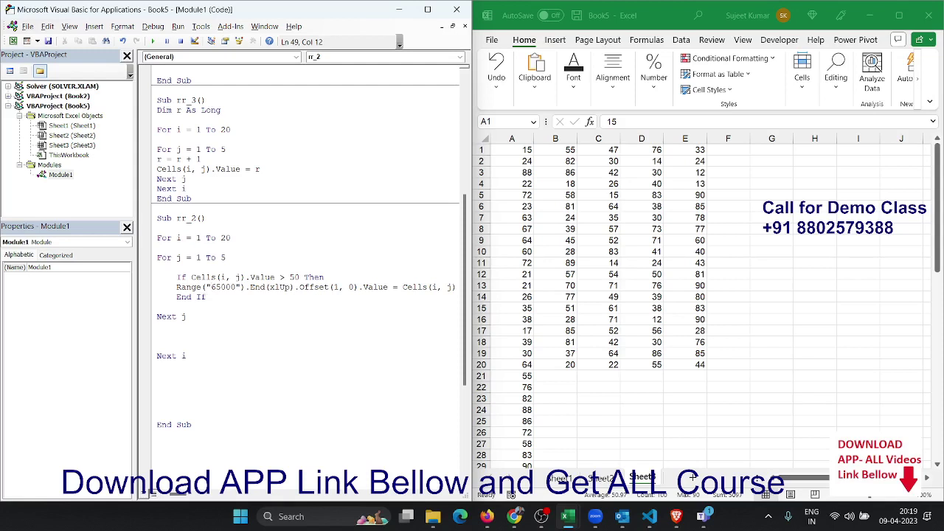
{"action": "type", "text": "5"}
{"action": "key", "text": "BackSpace"}
{"action": "type", "text": "h"}
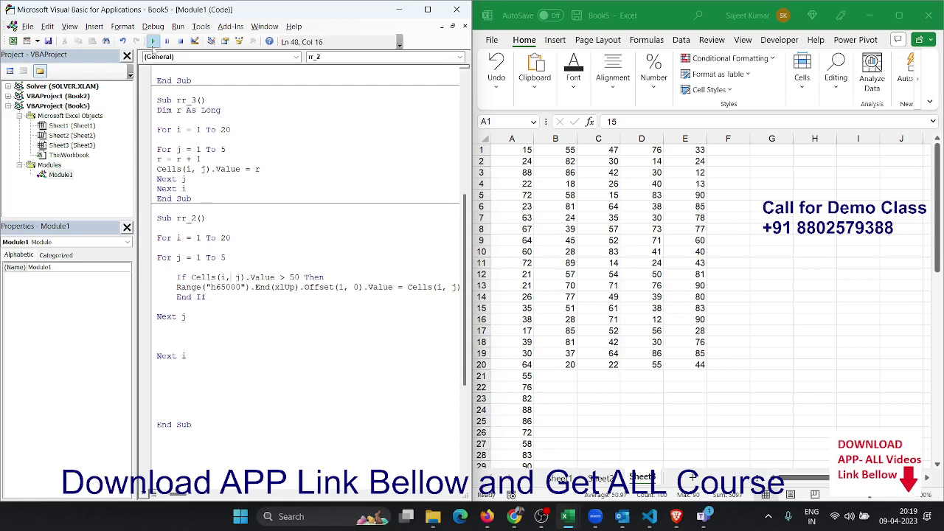
{"action": "left_click", "coordinate": [153, 41]}
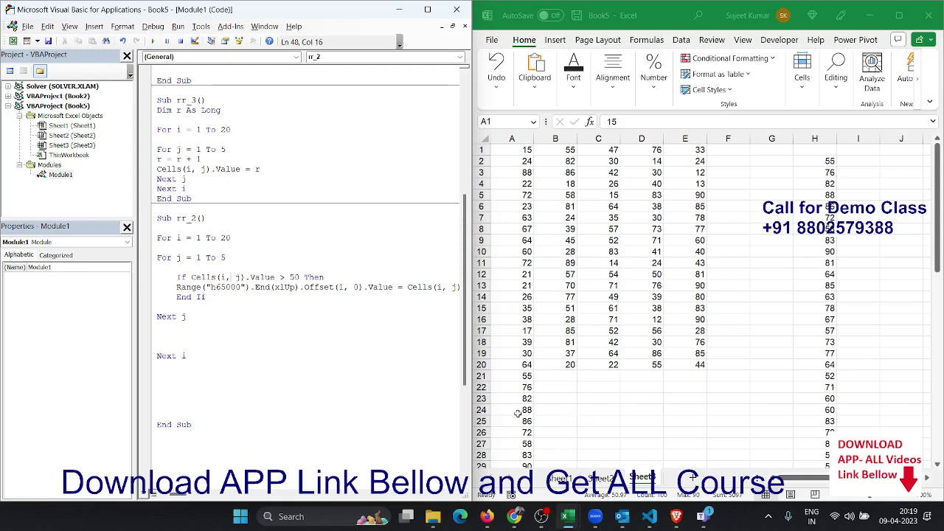
Add blank lines below the rr_2 macro in the module
{"action": "scroll", "coordinate": [310, 367], "scroll_direction": "up", "scroll_amount": 1}
{"action": "scroll", "coordinate": [313, 369], "scroll_direction": "up", "scroll_amount": 3}
{"action": "scroll", "coordinate": [314, 376], "scroll_direction": "down", "scroll_amount": 4}
{"action": "scroll", "coordinate": [299, 398], "scroll_direction": "down", "scroll_amount": 7}
{"action": "left_click", "coordinate": [225, 274]}
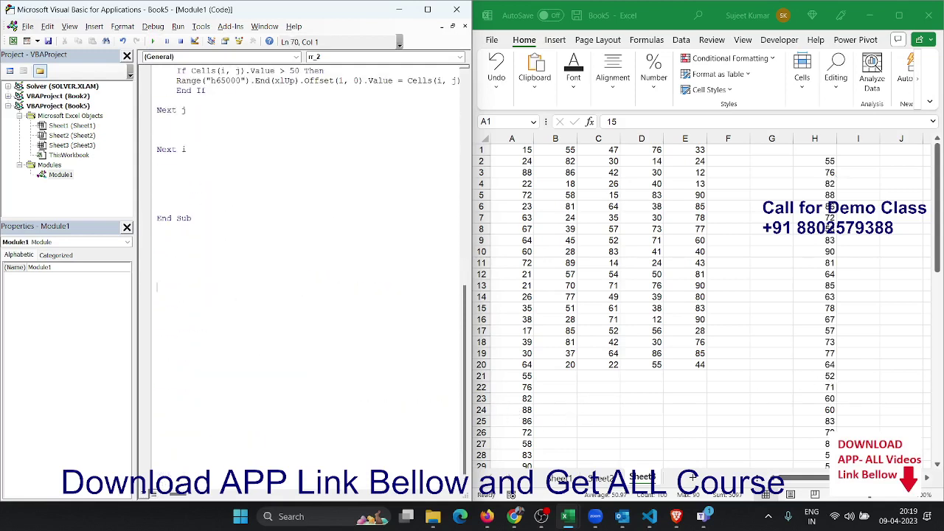
{"action": "key", "text": "Return"}
{"action": "key", "text": "Return"}
{"action": "key", "text": "Return"}
{"action": "key", "text": "Return"}
{"action": "key", "text": "Return"}
{"action": "key", "text": "Return"}
Return to the worksheet and create a new maximized workbook, Book6
{"action": "left_click", "coordinate": [731, 203]}
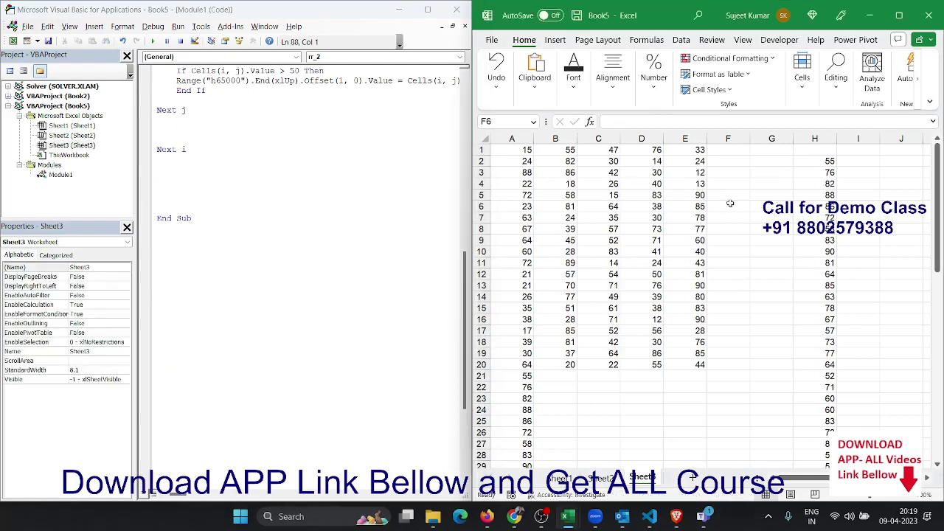
{"action": "left_click", "coordinate": [634, 205]}
{"action": "left_click", "coordinate": [651, 251]}
{"action": "key", "text": "ctrl+n"}
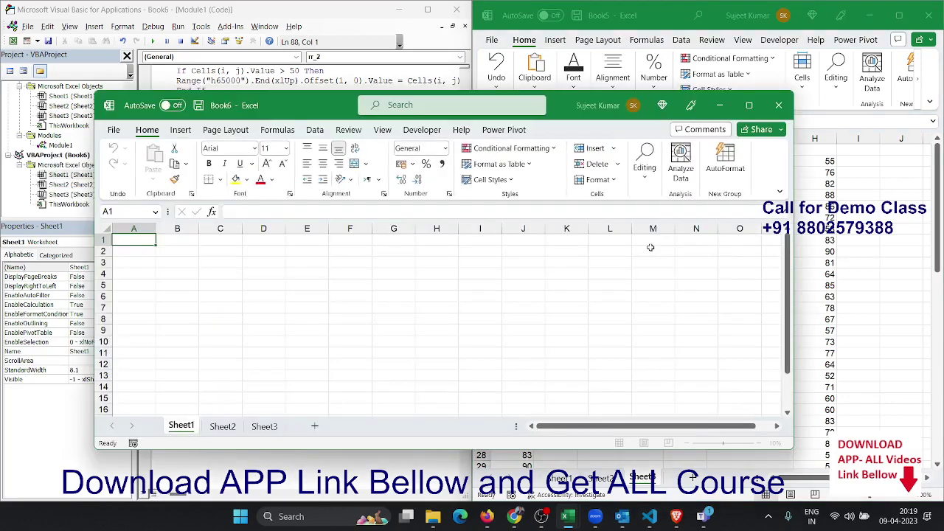
{"action": "left_click", "coordinate": [749, 105]}
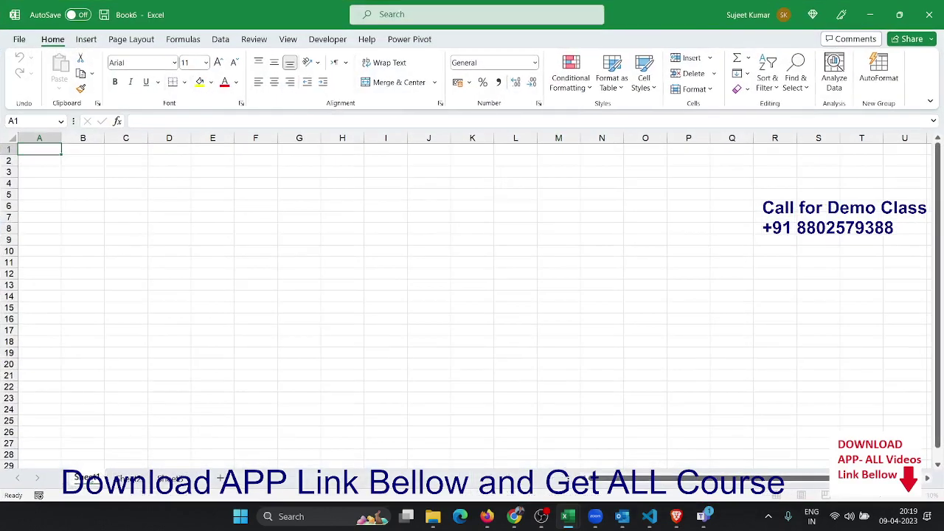
Enter the header Name in A1 and months JAN through JUN across B1:G1
{"action": "type", "text": "Name"}
{"action": "key", "text": "Return"}
{"action": "key", "text": "Right"}
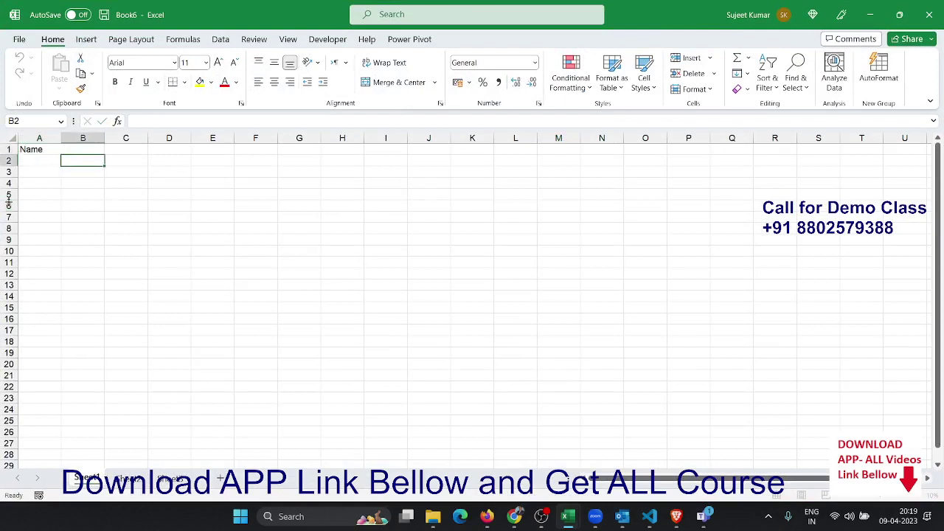
{"action": "key", "text": "shift+Up"}
{"action": "key", "text": "Up"}
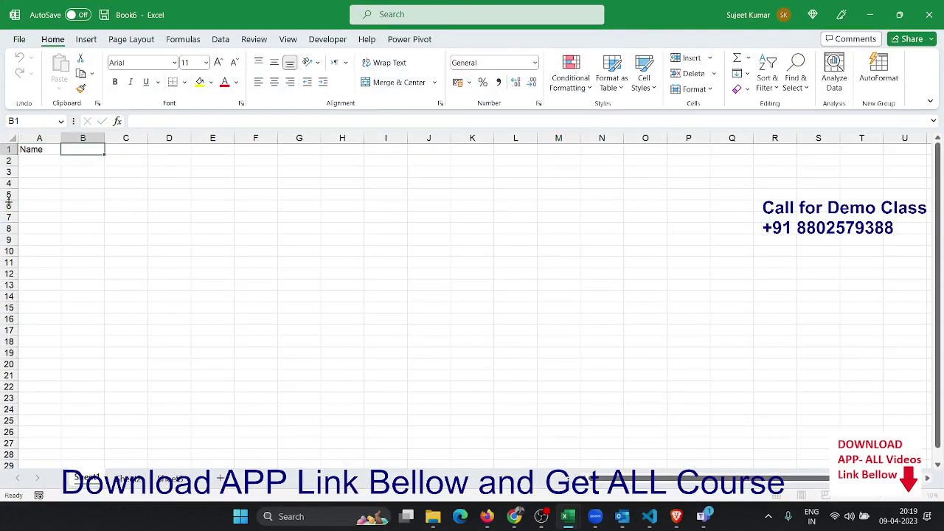
{"action": "type", "text": "JAN"}
{"action": "key", "text": "Return"}
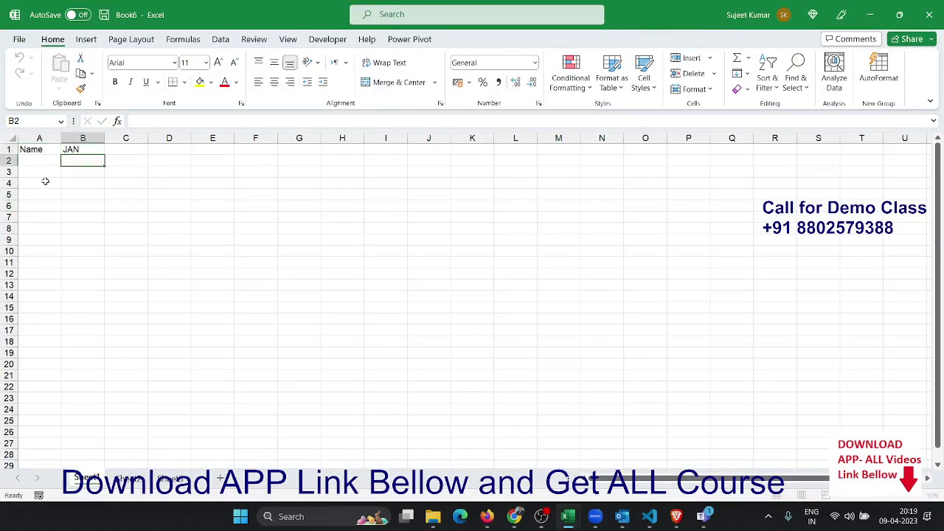
{"action": "left_click", "coordinate": [74, 150]}
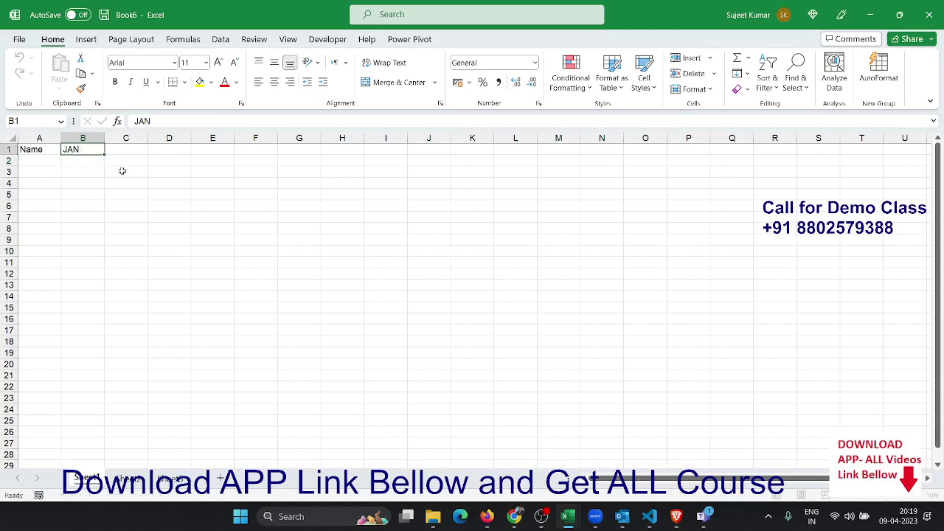
{"action": "left_click_drag", "start_coordinate": [105, 152], "coordinate": [319, 155]}
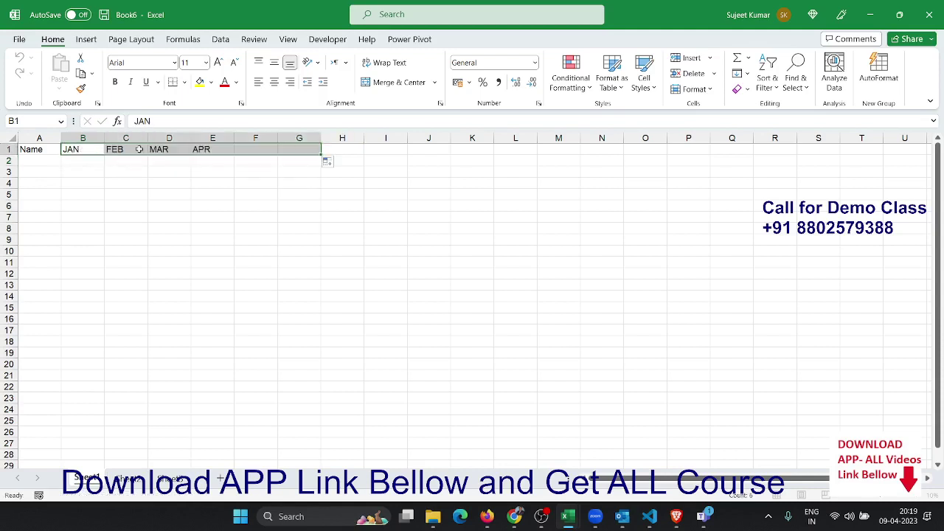
Enter a first name in A2 and fill the name list down to A23
{"action": "left_click", "coordinate": [28, 162]}
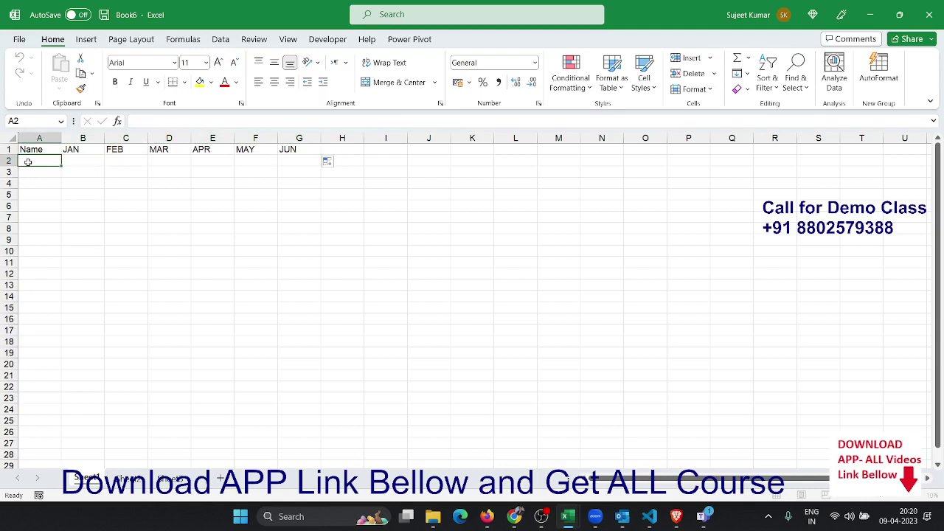
{"action": "type", "text": "Puja"}
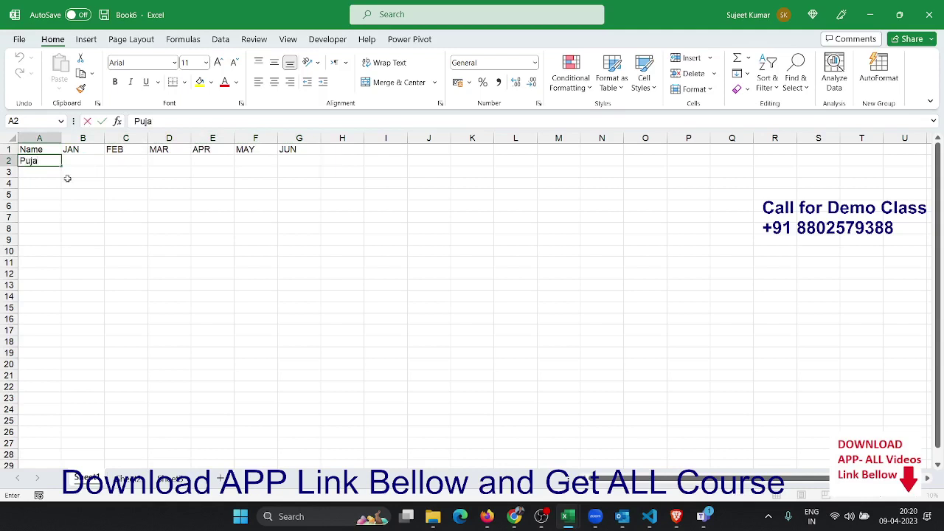
{"action": "left_click", "coordinate": [68, 183]}
{"action": "left_click", "coordinate": [49, 162]}
{"action": "left_click_drag", "start_coordinate": [63, 168], "coordinate": [64, 398]}
{"action": "left_click", "coordinate": [76, 160]}
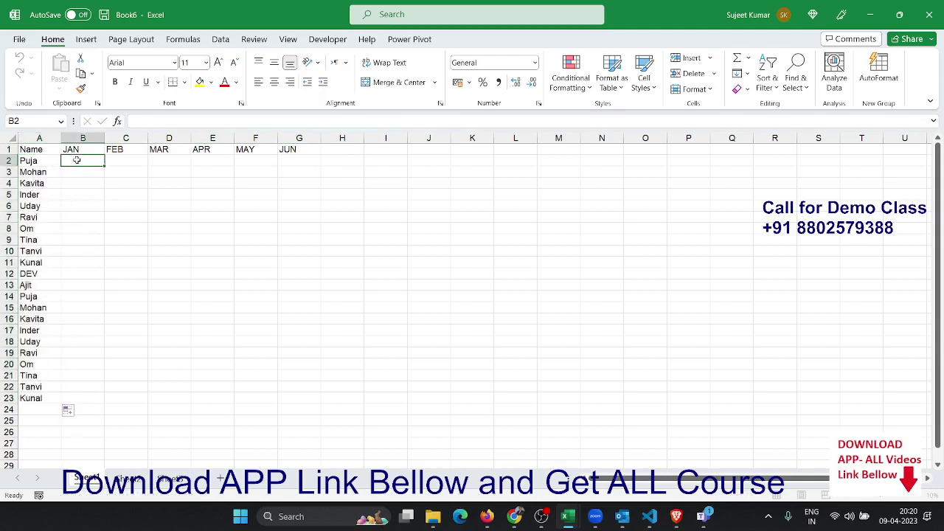
Enter a =RANDBETWEEN(10,90) random-score formula in cell B2
{"action": "type", "text": "=ra"}
{"action": "key", "text": "Down"}
{"action": "key", "text": "Down"}
{"action": "key", "text": "Down"}
{"action": "key", "text": "Up"}
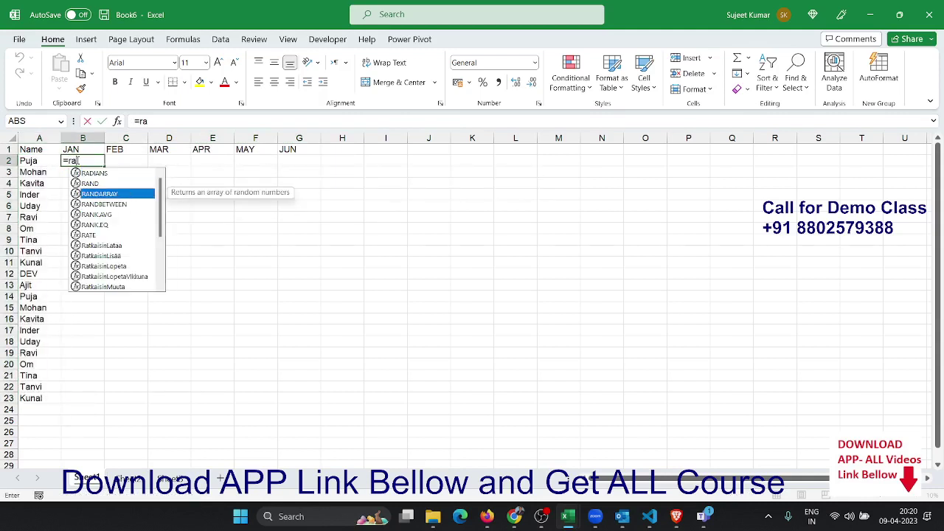
{"action": "key", "text": "Up"}
{"action": "key", "text": "Down"}
{"action": "key", "text": "Down"}
{"action": "key", "text": "Tab"}
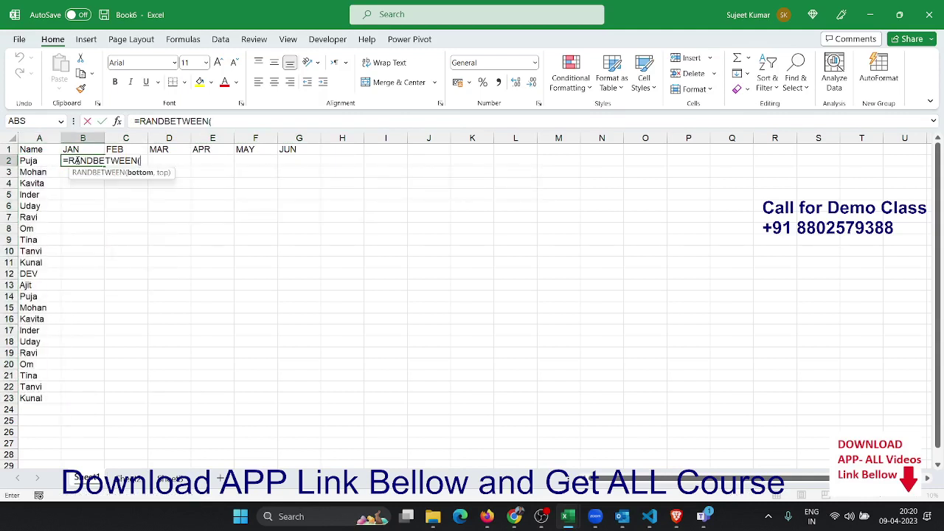
{"action": "type", "text": "10"}
{"action": "type", "text": ",50"}
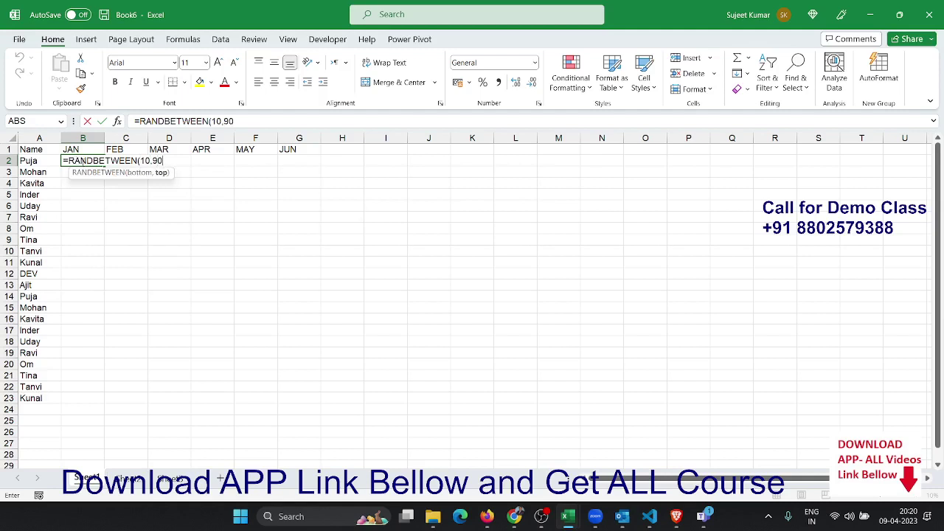
{"action": "key", "text": "Return"}
{"action": "left_click", "coordinate": [102, 159]}
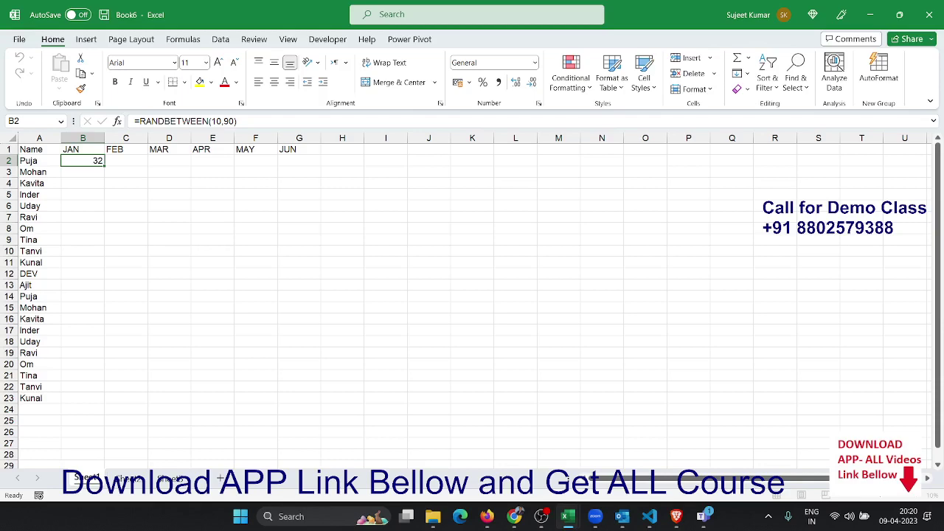
Fill the RANDBETWEEN formula across B2:G23 for all names and months
{"action": "left_click", "coordinate": [514, 516]}
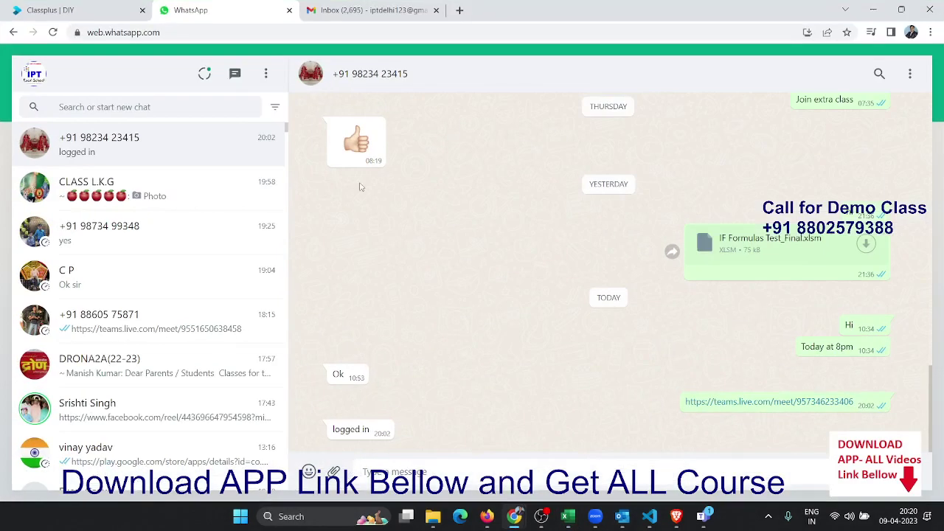
{"action": "left_click", "coordinate": [873, 10]}
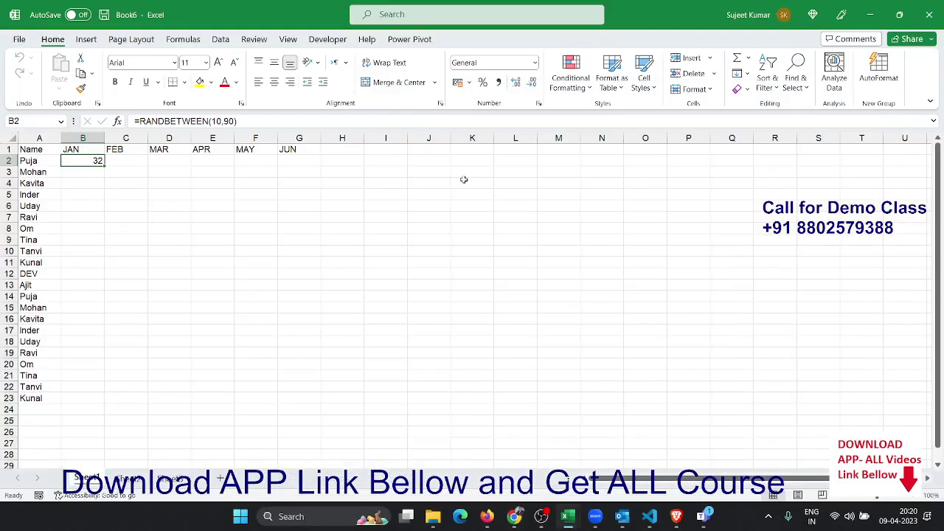
{"action": "left_click_drag", "start_coordinate": [96, 159], "coordinate": [302, 398]}
{"action": "left_click_drag", "start_coordinate": [302, 398], "coordinate": [301, 398]}
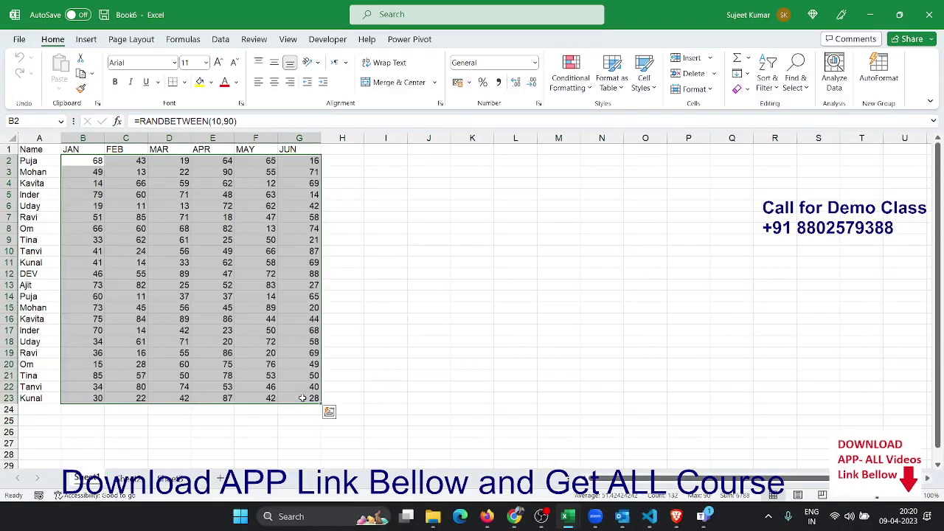
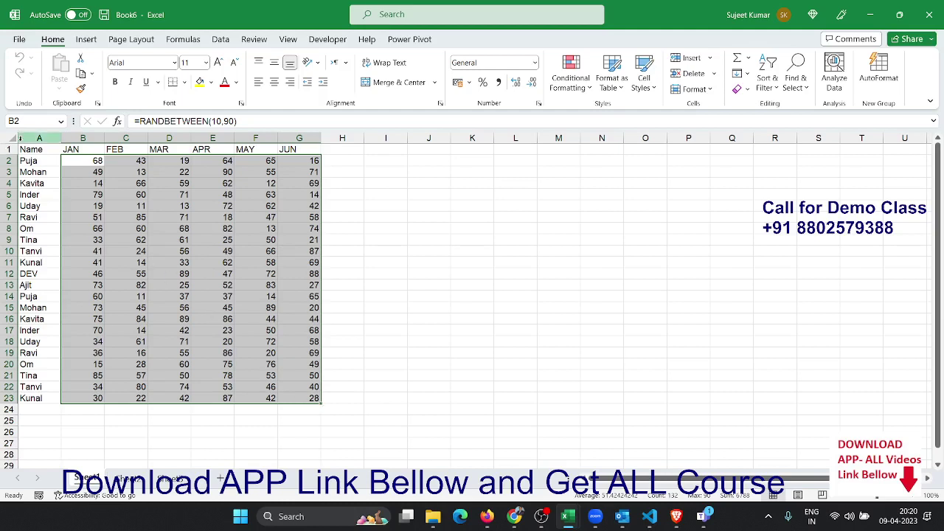
Copy the Name × month table A1:G23 into Sheet2 through Sheet6, adding new sheets as needed
{"action": "mouse_move", "coordinate": [25, 149]}
{"action": "left_mouse_down"}
{"action": "mouse_move", "coordinate": [81, 177]}
{"action": "mouse_move", "coordinate": [310, 402]}
{"action": "left_mouse_up"}
{"action": "key", "text": "ctrl+c"}
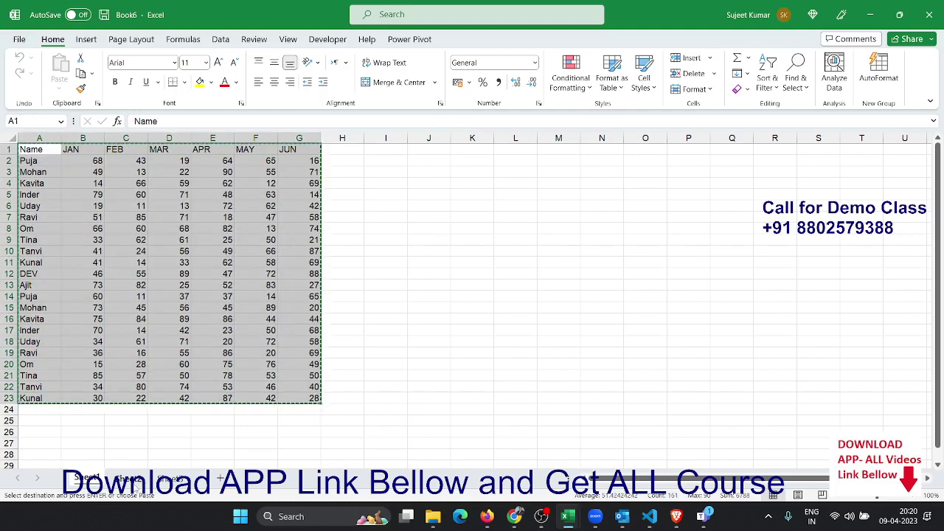
{"action": "left_click", "coordinate": [133, 481]}
{"action": "key", "text": "ctrl+v"}
{"action": "left_click", "coordinate": [163, 479]}
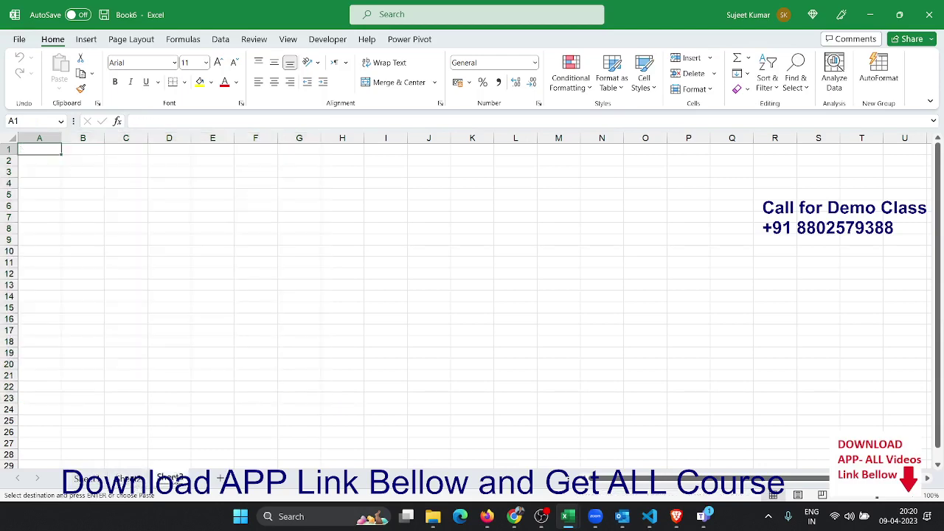
{"action": "key", "text": "ctrl+v"}
{"action": "left_click", "coordinate": [220, 479]}
{"action": "key", "text": "ctrl+v"}
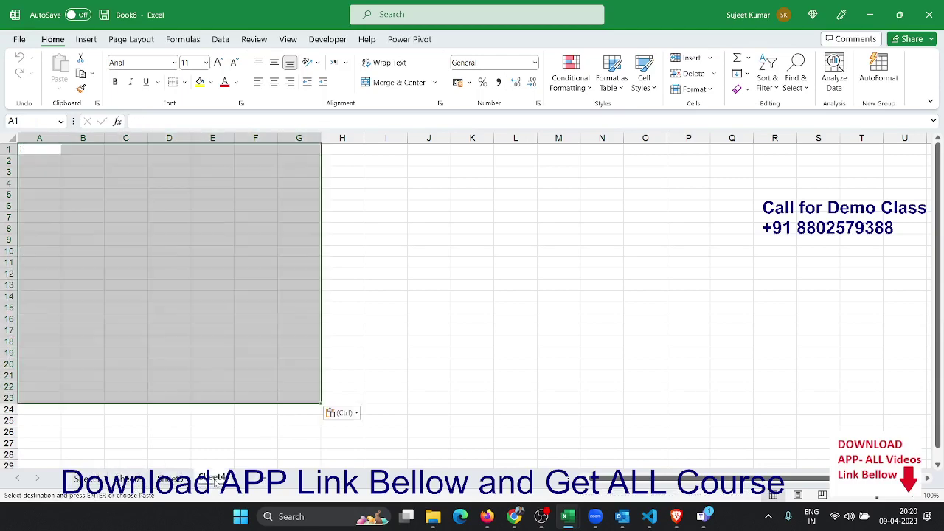
{"action": "left_click", "coordinate": [263, 481]}
{"action": "key", "text": "ctrl+v"}
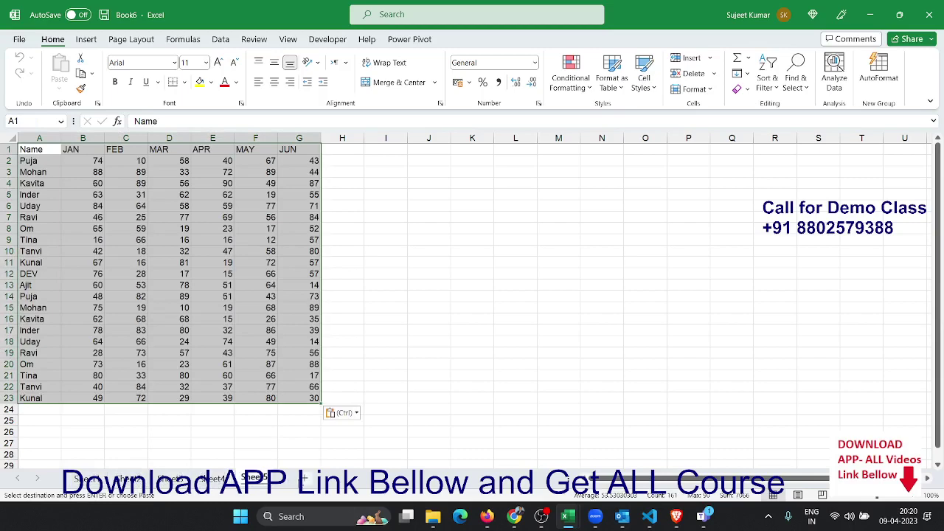
{"action": "left_click", "coordinate": [306, 481]}
{"action": "key", "text": "ctrl+v"}
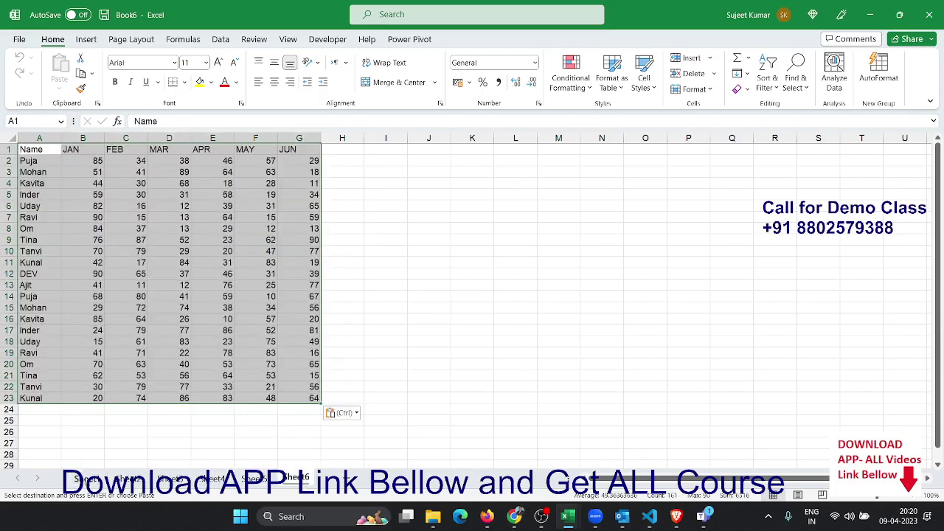
Reselect and copy table A1:G23, cancel the copy, then go to the empty Data sheet
{"action": "left_click", "coordinate": [87, 479], "text": "shift"}
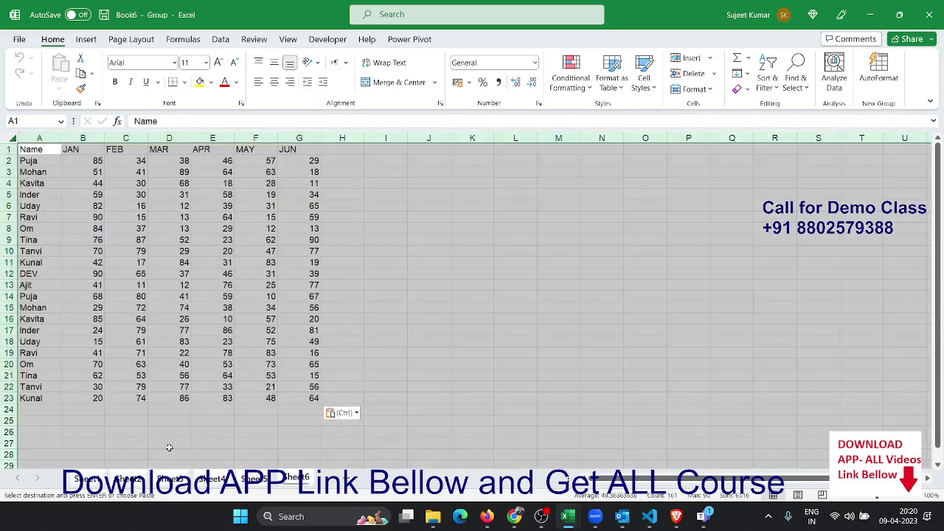
{"action": "left_click", "coordinate": [169, 442]}
{"action": "left_click_drag", "start_coordinate": [33, 164], "coordinate": [213, 274]}
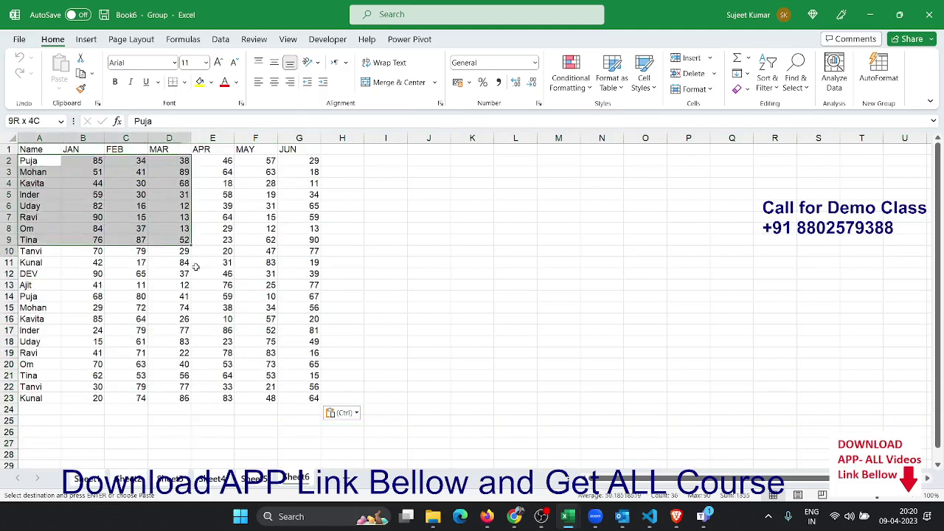
{"action": "left_click", "coordinate": [48, 151]}
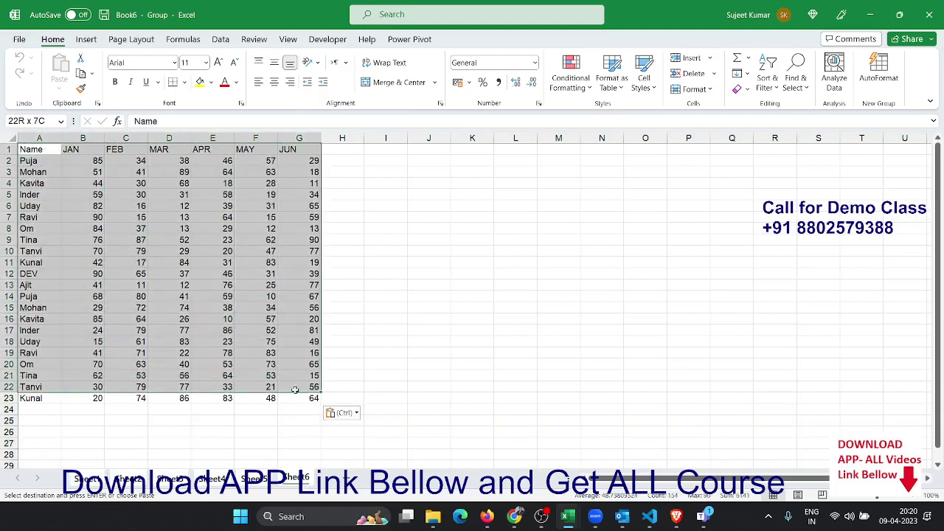
{"action": "left_click_drag", "start_coordinate": [47, 151], "coordinate": [313, 398]}
{"action": "key", "text": "ctrl+c"}
{"action": "right_click", "coordinate": [274, 305]}
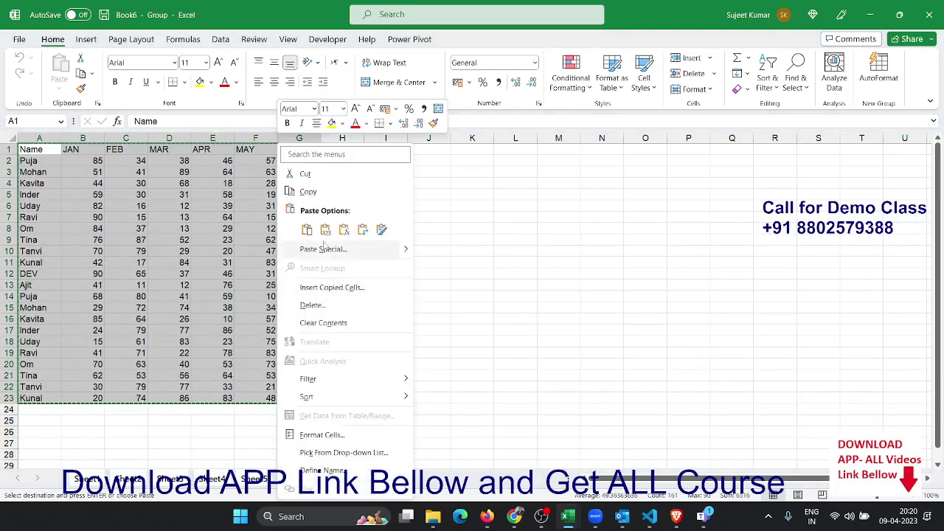
{"action": "key", "text": "Escape"}
{"action": "key", "text": "Escape"}
{"action": "left_click", "coordinate": [415, 260]}
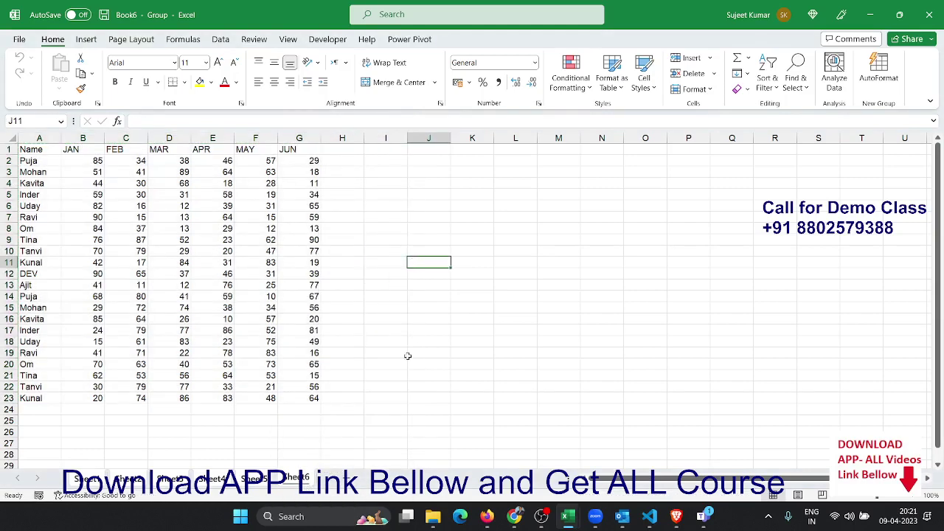
{"action": "key", "text": "ctrl+Page_Down"}
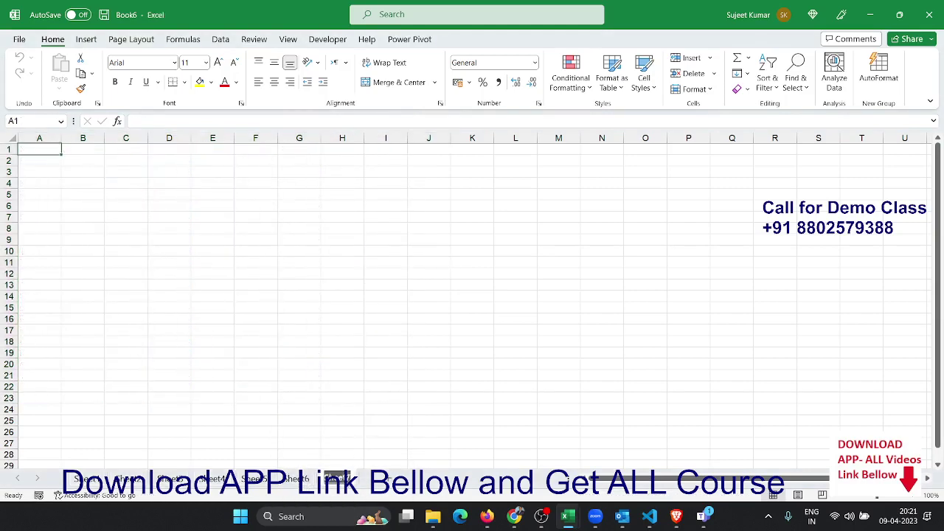
{"action": "left_click", "coordinate": [291, 363]}
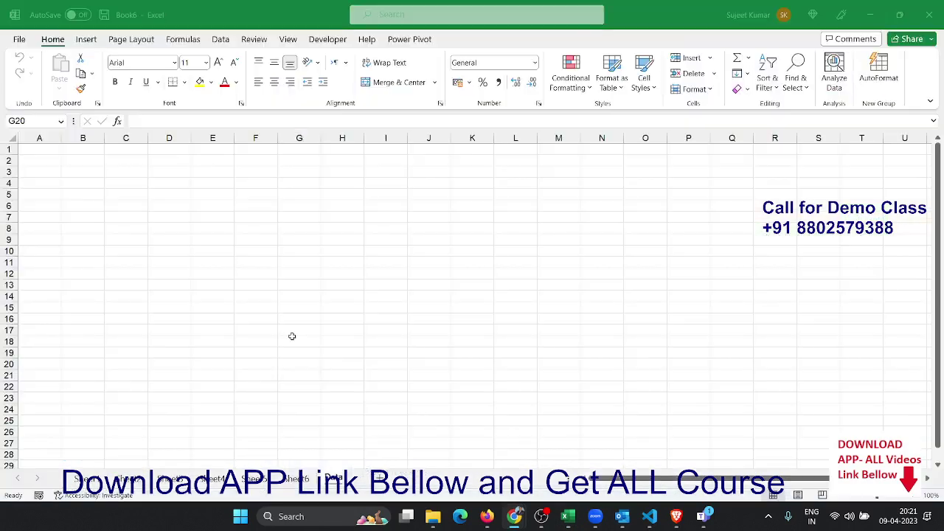
Declare a new Sub copyA() below the existing macro in Module1
{"action": "key", "text": "alt+Tab"}
{"action": "key", "text": "alt+Tab"}
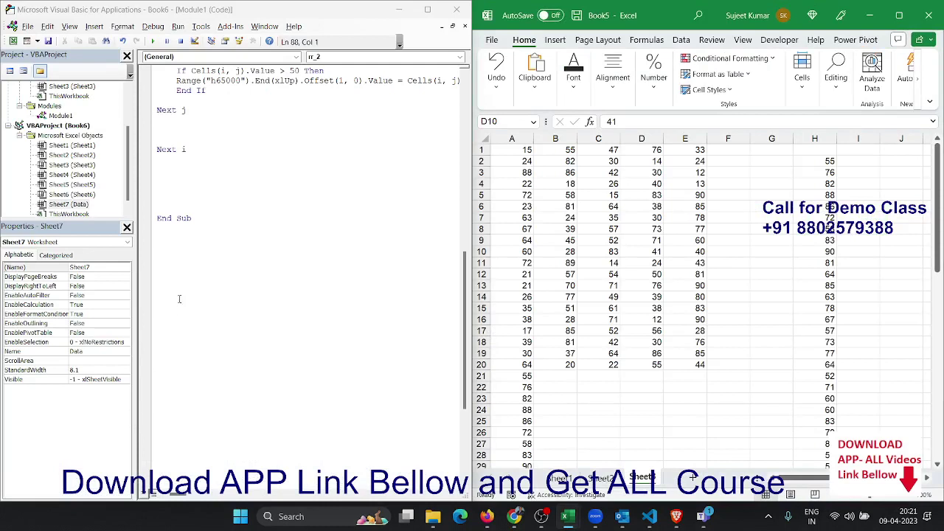
{"action": "left_click", "coordinate": [175, 252]}
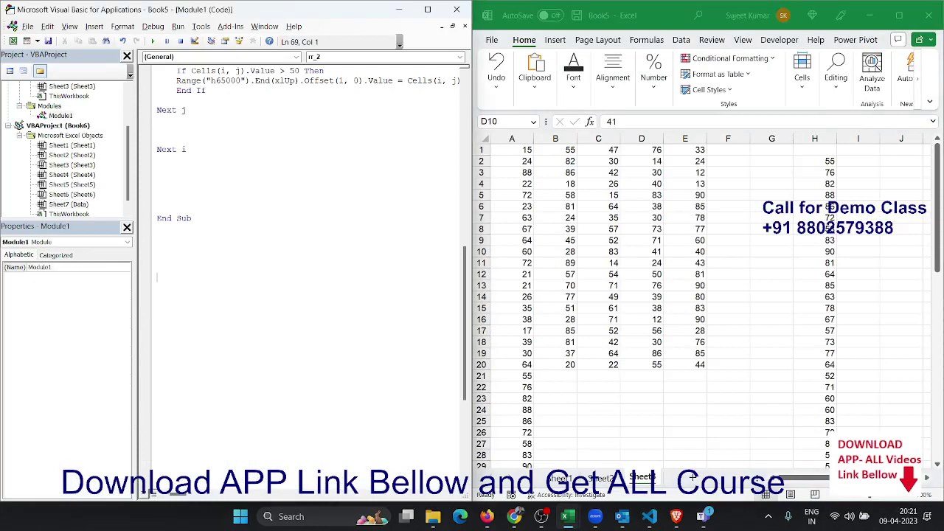
{"action": "type", "text": "sub"}
{"action": "type", "text": "opy"}
{"action": "type", "text": "A("}
{"action": "key", "text": "Return"}
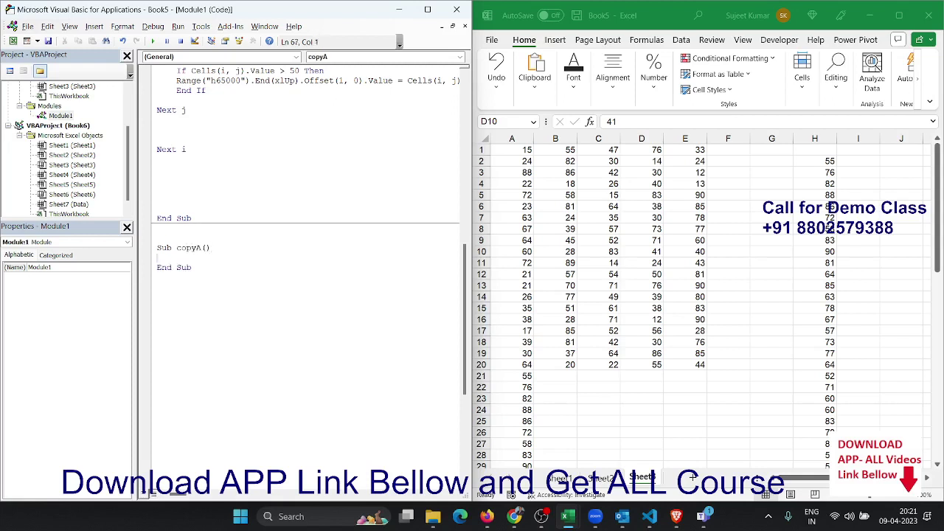
{"action": "key", "text": "Return"}
{"action": "key", "text": "Return"}
{"action": "key", "text": "Return"}
Add a For i = 1 To Sheets.Count … Next i loop inside copyA
{"action": "left_click", "coordinate": [157, 277]}
{"action": "type", "text": "or i ="}
{"action": "type", "text": "1 to"}
{"action": "type", "text": "sheet"}
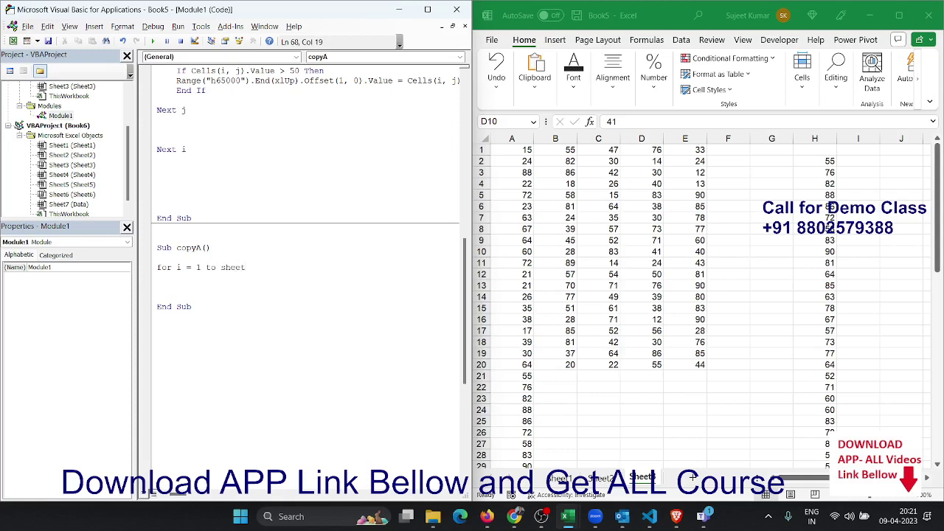
{"action": "type", "text": "s"}
{"action": "type", "text": ".coun"}
{"action": "key", "text": "Tab"}
{"action": "key", "text": "Return"}
{"action": "key", "text": "Return"}
{"action": "key", "text": "Return"}
{"action": "key", "text": "Return"}
{"action": "type", "text": "next"}
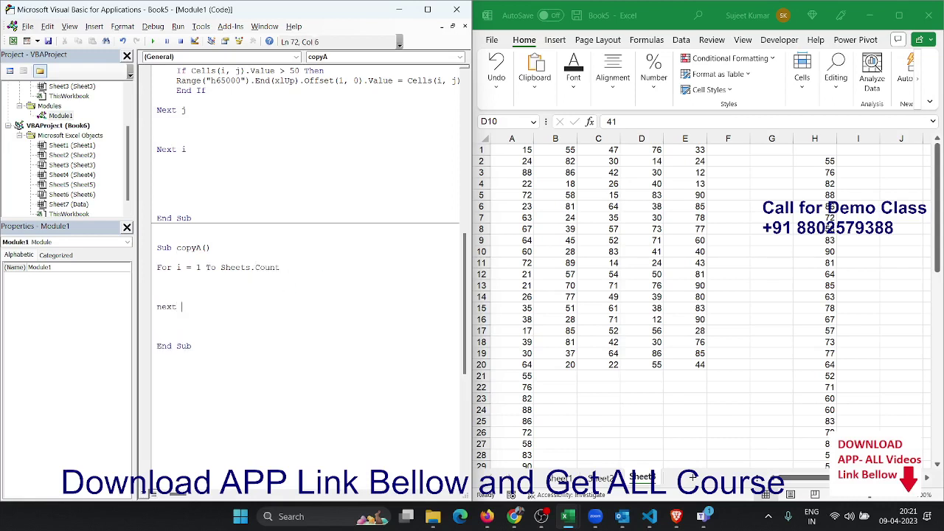
{"action": "type", "text": "i"}
{"action": "key", "text": "Home"}
{"action": "key", "text": "Return"}
{"action": "key", "text": "Return"}
{"action": "key", "text": "Return"}
{"action": "key", "text": "Return"}
{"action": "key", "text": "Up"}
{"action": "key", "text": "Up"}
{"action": "key", "text": "Up"}
Add an If Sheets(i).Name <> "Data" Then … End If block inside the loop
{"action": "type", "text": "if "}
{"action": "type", "text": "sheets"}
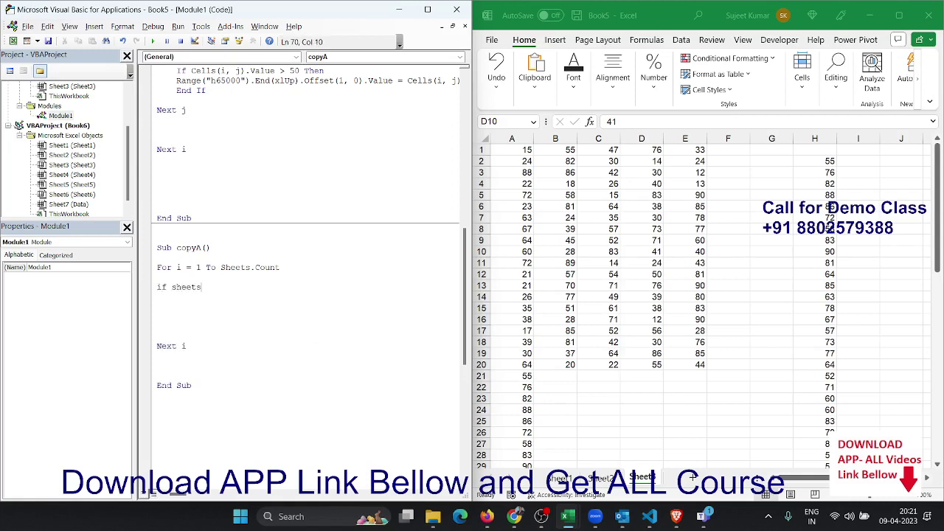
{"action": "type", "text": "(i"}
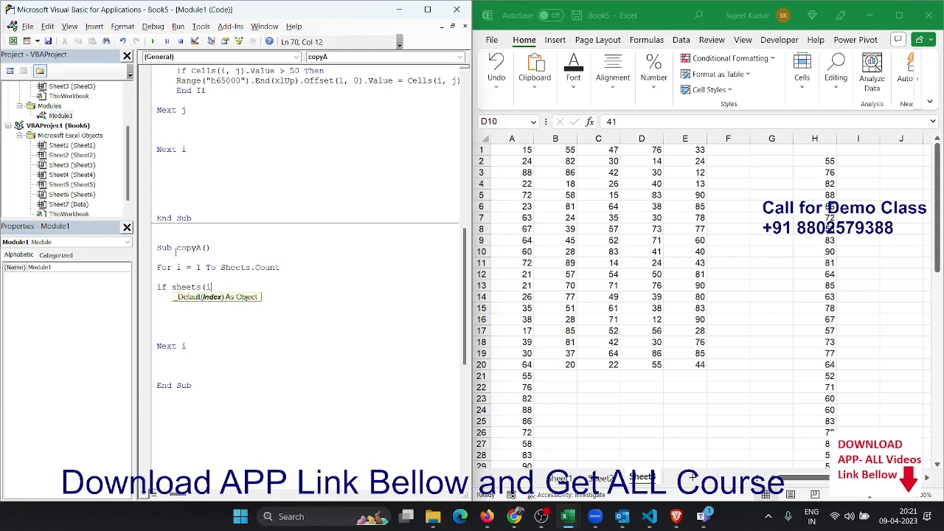
{"action": "type", "text": ").name"}
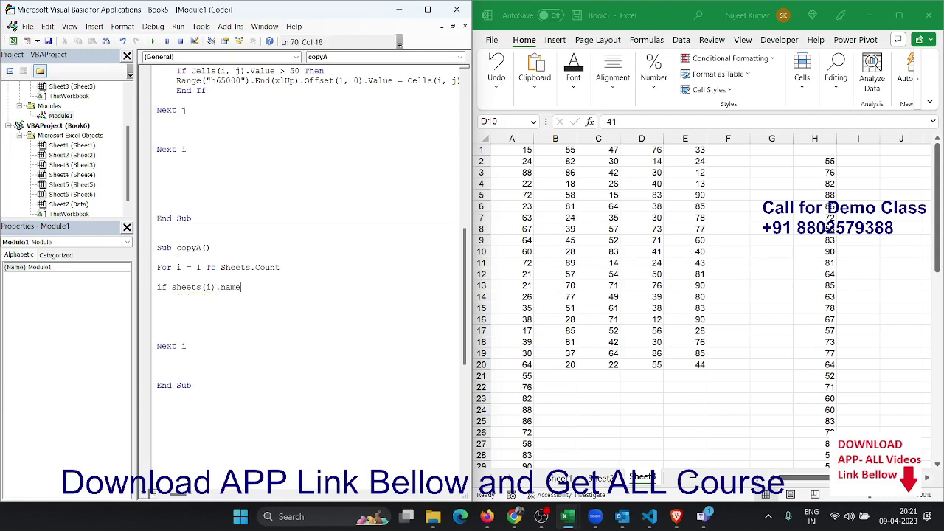
{"action": "type", "text": " ="}
{"action": "key", "text": "BackSpace"}
{"action": "key", "text": "BackSpace"}
{"action": "type", "text": "<> \"Da"}
{"action": "type", "text": "ta"}
{"action": "type", "text": "\" Th"}
{"action": "type", "text": "en"}
{"action": "key", "text": "Return"}
{"action": "key", "text": "Return"}
{"action": "key", "text": "Return"}
{"action": "type", "text": "ne"}
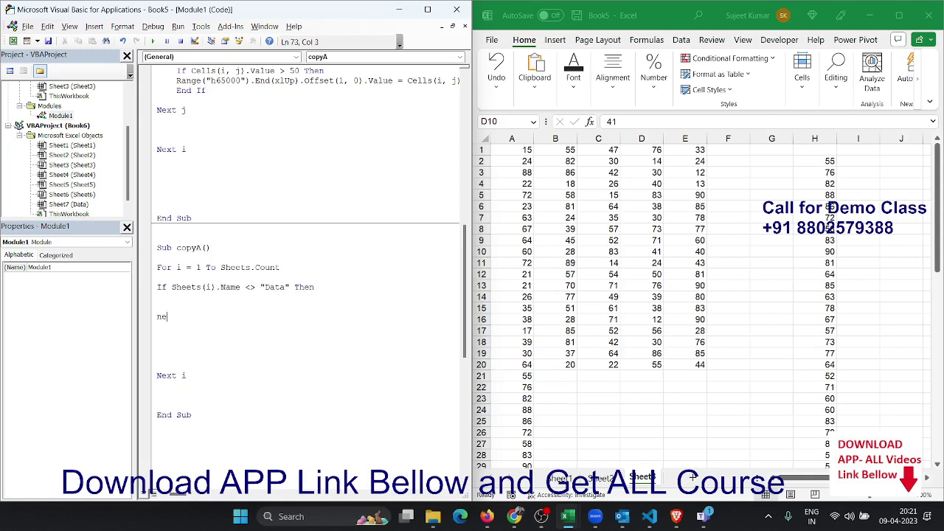
{"action": "type", "text": "d"}
{"action": "key", "text": "BackSpace"}
{"action": "key", "text": "BackSpace"}
{"action": "key", "text": "BackSpace"}
{"action": "type", "text": "e"}
{"action": "type", "text": "nd if"}
{"action": "key", "text": "Return"}
{"action": "key", "text": "Return"}
{"action": "key", "text": "Return"}
{"action": "key", "text": "Return"}
{"action": "key", "text": "Return"}
{"action": "key", "text": "Return"}
{"action": "key", "text": "Return"}
{"action": "type", "text": "s"}
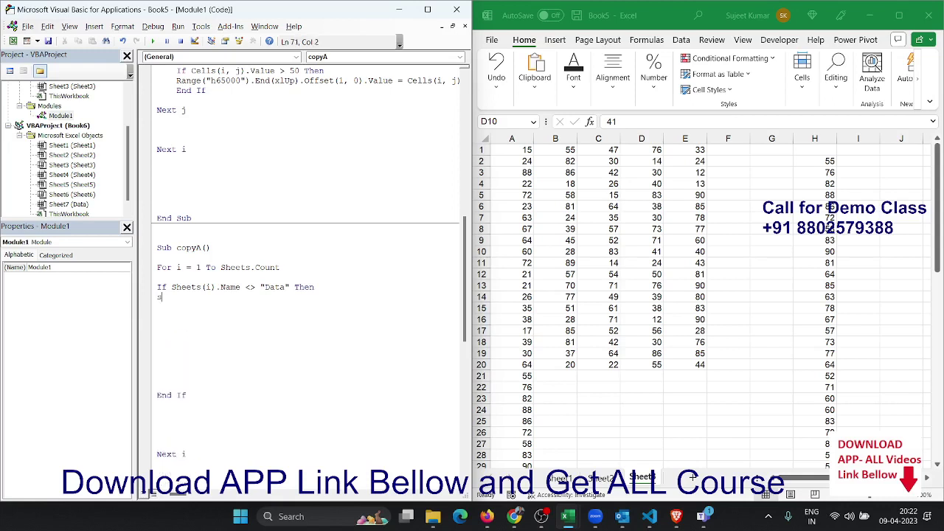
Add lines Sheets(i).Select and Range("A1").CurrentRegion.Copy inside the If block
{"action": "type", "text": "heets"}
{"action": "type", "text": "(i)."}
{"action": "type", "text": "select"}
{"action": "key", "text": "Return"}
{"action": "type", "text": "ange"}
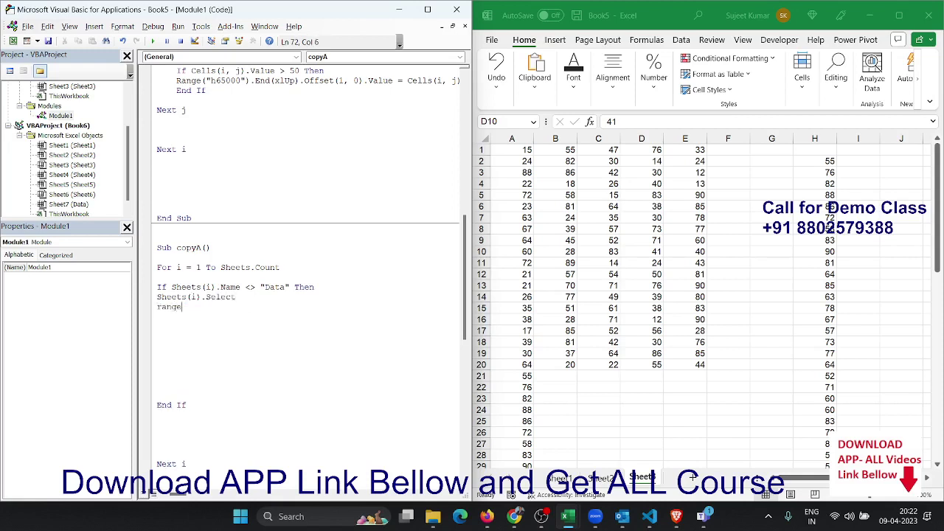
{"action": "type", "text": "(\":A"}
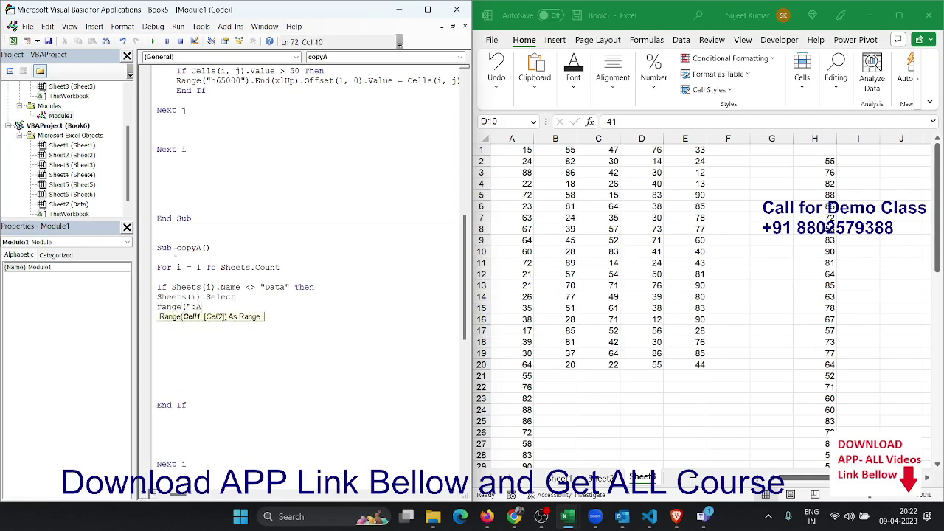
{"action": "key", "text": "BackSpace"}
{"action": "type", "text": "\"A1"}
{"action": "type", "text": "\").cu"}
{"action": "key", "text": "BackSpace"}
{"action": "key", "text": "BackSpace"}
{"action": "key", "text": "Left"}
{"action": "key", "text": "Left"}
{"action": "key", "text": "Delete"}
{"action": "key", "text": "Right"}
{"action": "key", "text": "Right"}
{"action": "key", "text": "Right"}
{"action": "key", "text": "Right"}
{"action": "type", "text": ".cu"}
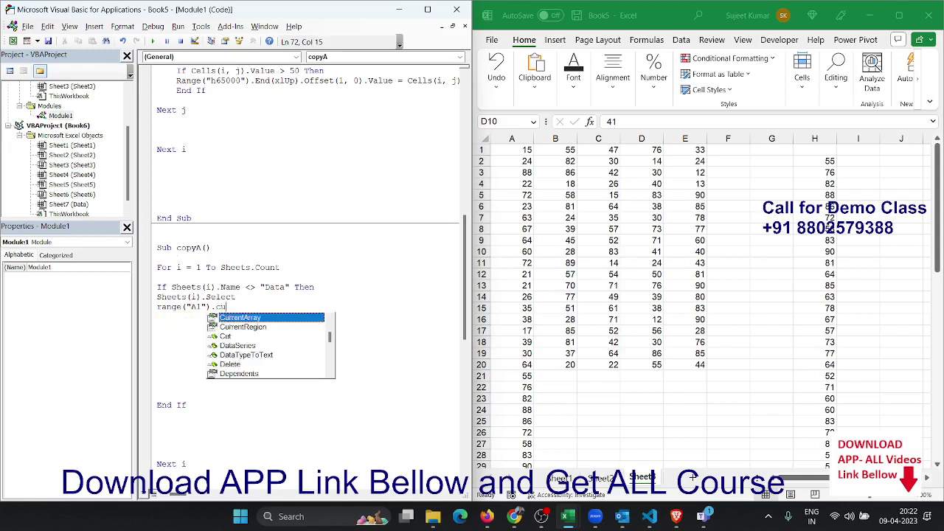
{"action": "key", "text": "Down"}
{"action": "key", "text": "Tab"}
{"action": "type", "text": "."}
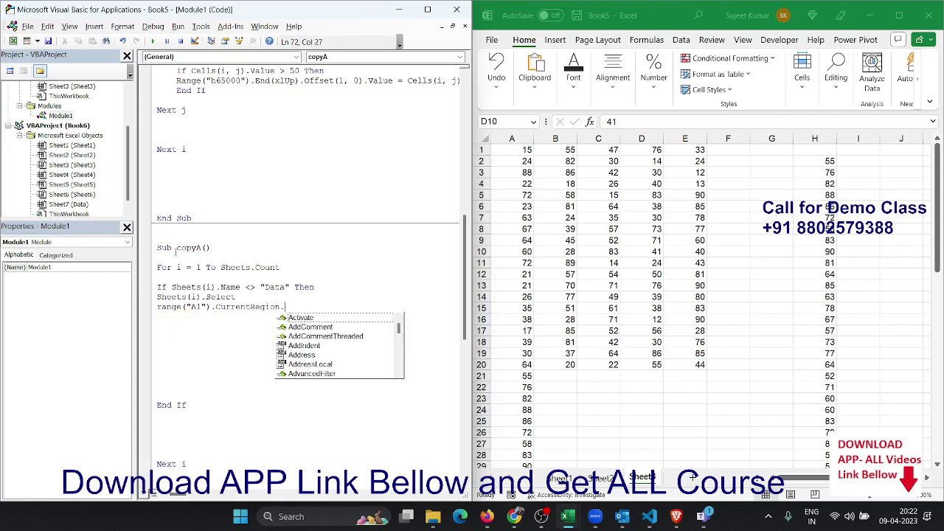
{"action": "type", "text": "cop"}
{"action": "key", "text": "Tab"}
{"action": "key", "text": "Return"}
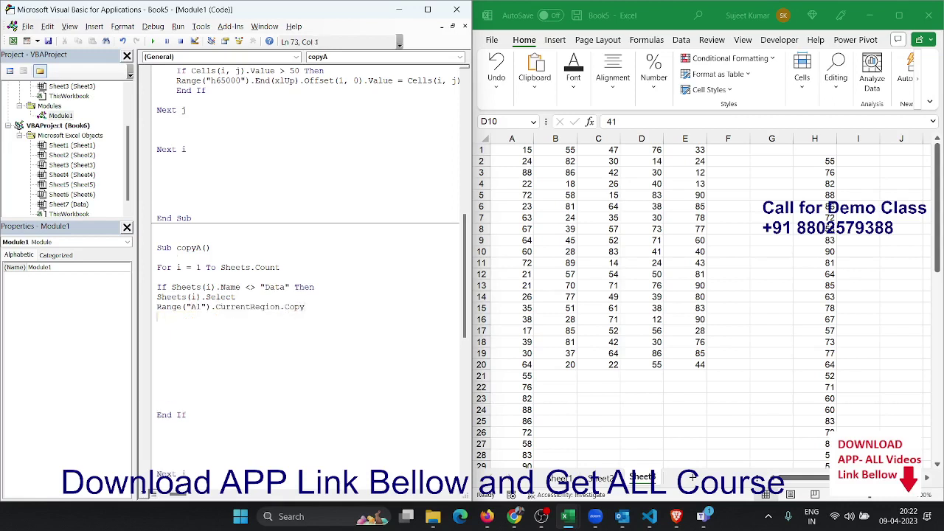
Add Sheets("Data").Select and Range("A65000").End(xlUp).Offset(1, 0).PasteSpecial lines
{"action": "type", "text": "sheets("}
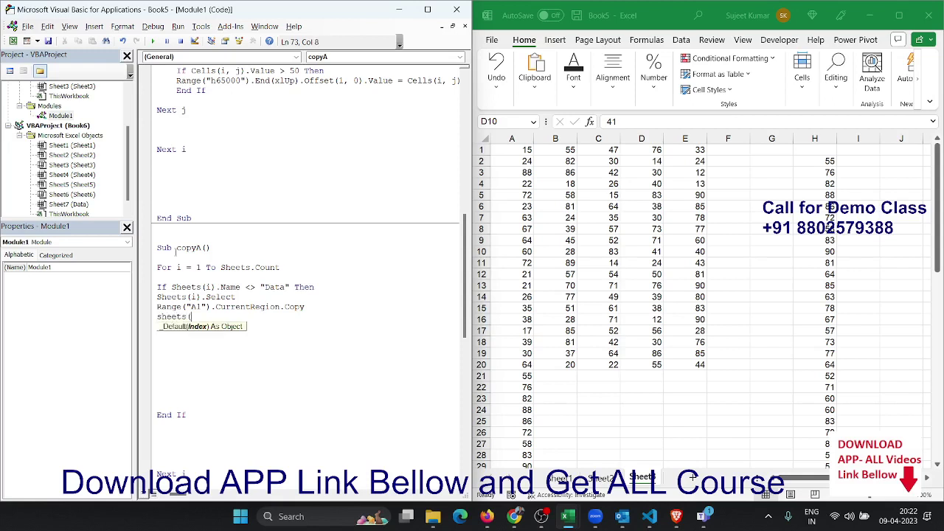
{"action": "type", "text": "\"Data\""}
{"action": "type", "text": ").sele"}
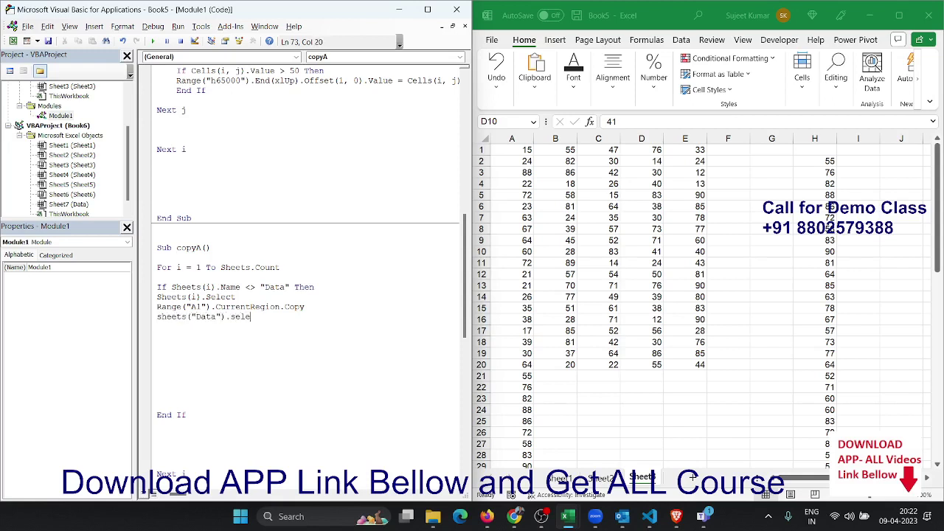
{"action": "type", "text": "ct"}
{"action": "key", "text": "Return"}
{"action": "type", "text": "ra"}
{"action": "type", "text": "nge(\""}
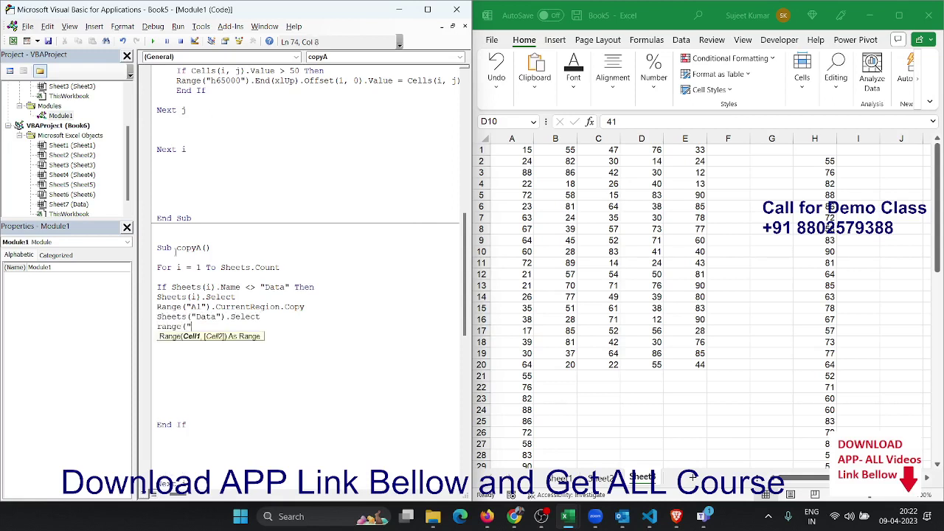
{"action": "type", "text": "A65000\""}
{"action": "type", "text": ").en"}
{"action": "key", "text": "Tab"}
{"action": "type", "text": "("}
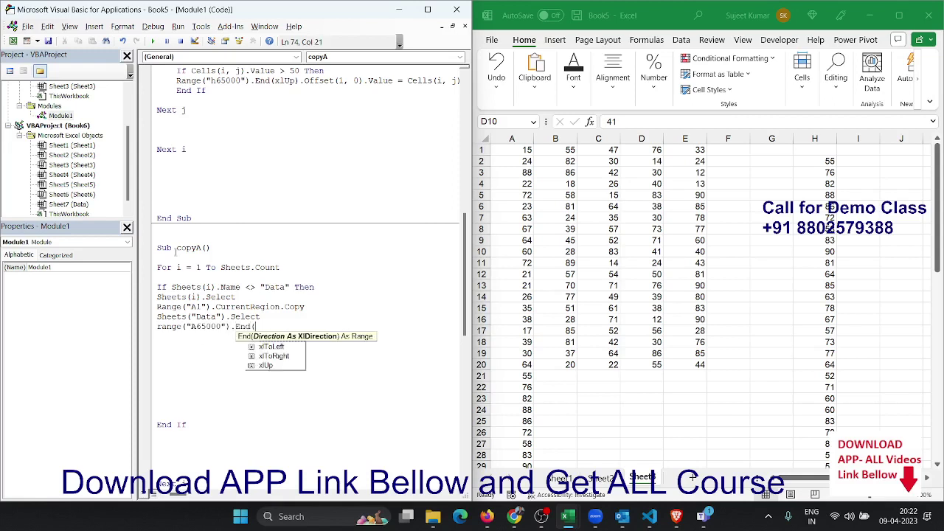
{"action": "type", "text": "xlu"}
{"action": "key", "text": "Tab"}
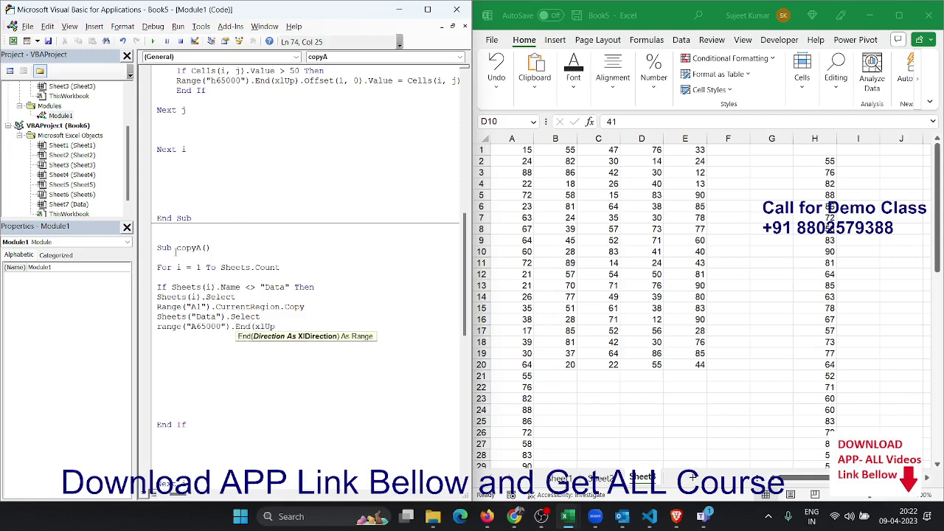
{"action": "type", "text": ").of"}
{"action": "key", "text": "Tab"}
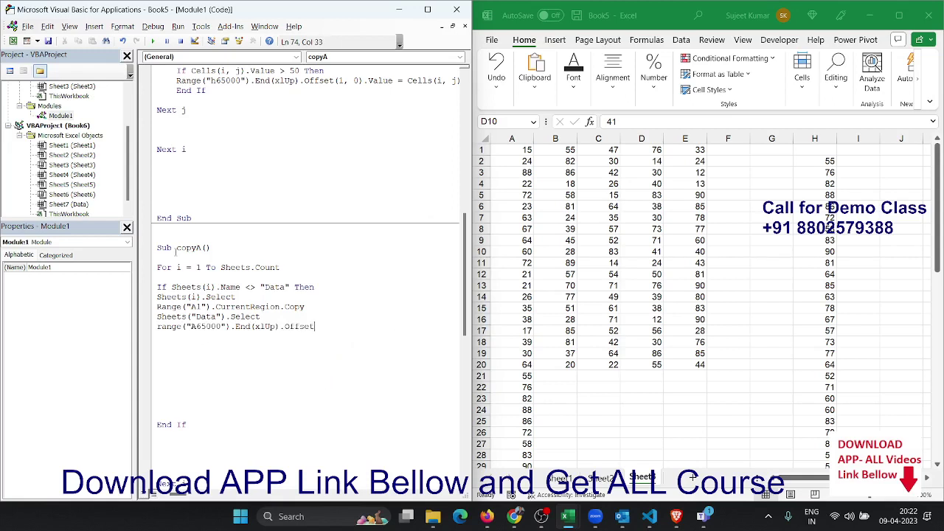
{"action": "type", "text": "*"}
{"action": "type", "text": "("}
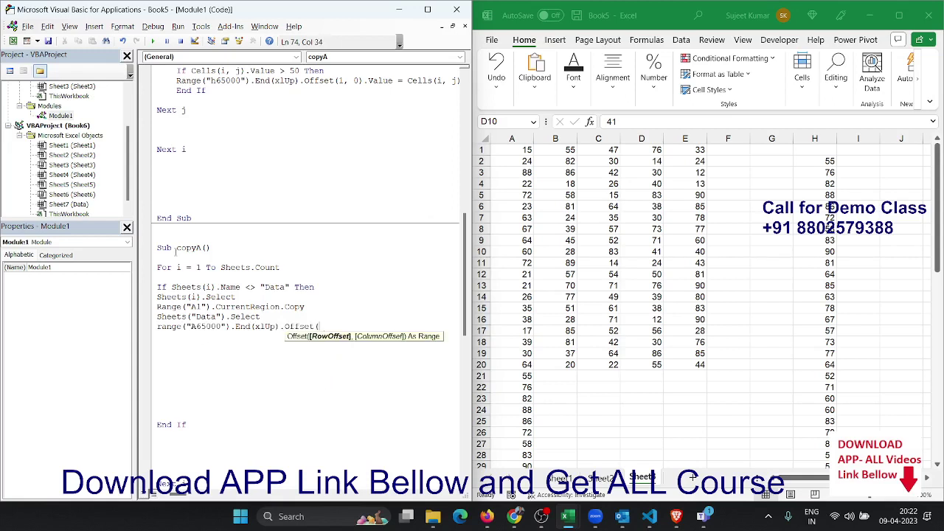
{"action": "type", "text": "1,0"}
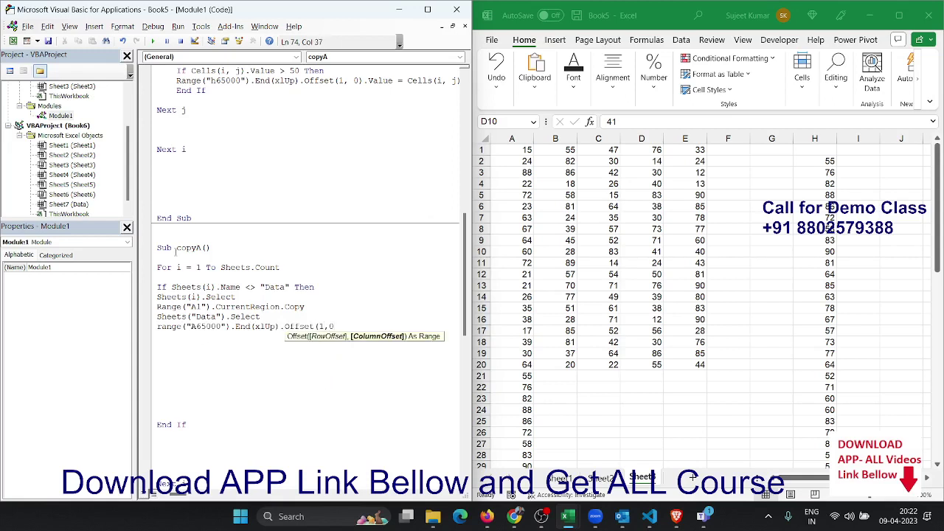
{"action": "type", "text": ").ps"}
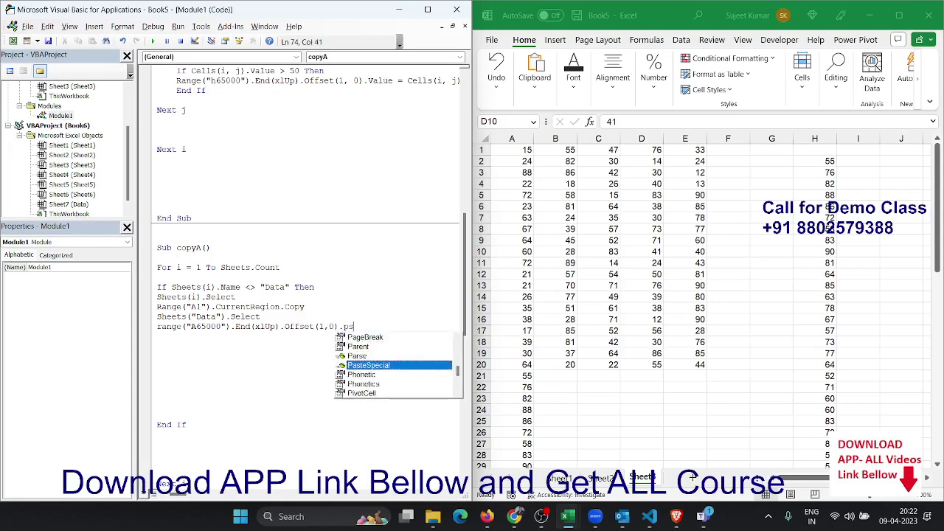
{"action": "key", "text": "Tab"}
{"action": "key", "text": "Return"}
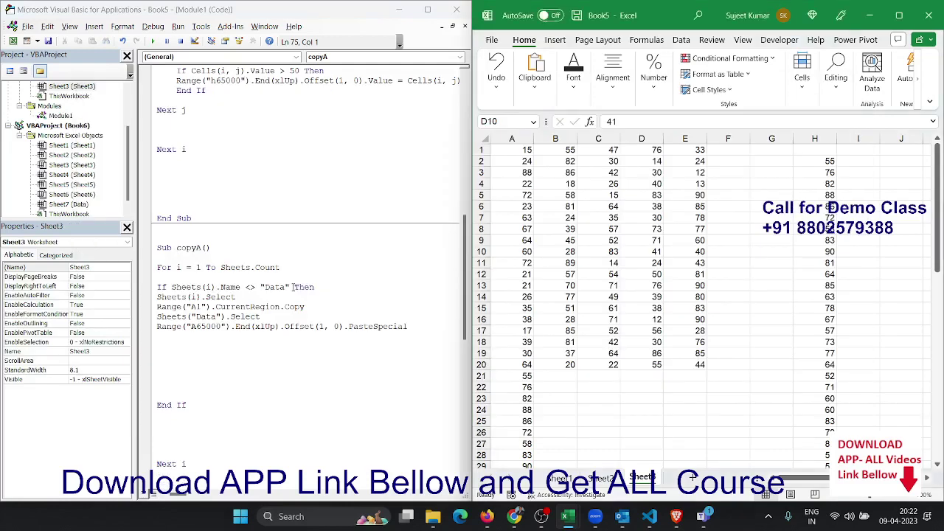
{"action": "key", "text": "alt+Tab"}
{"action": "key", "text": "alt+Tab"}
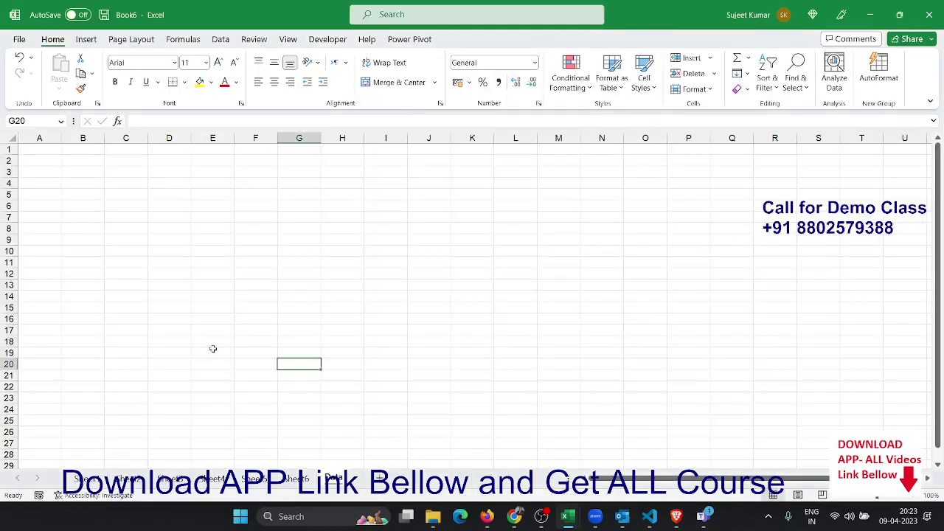
Run copyA from Developer > Macros and scroll through the stacked tables on Data
{"action": "left_click", "coordinate": [327, 39]}
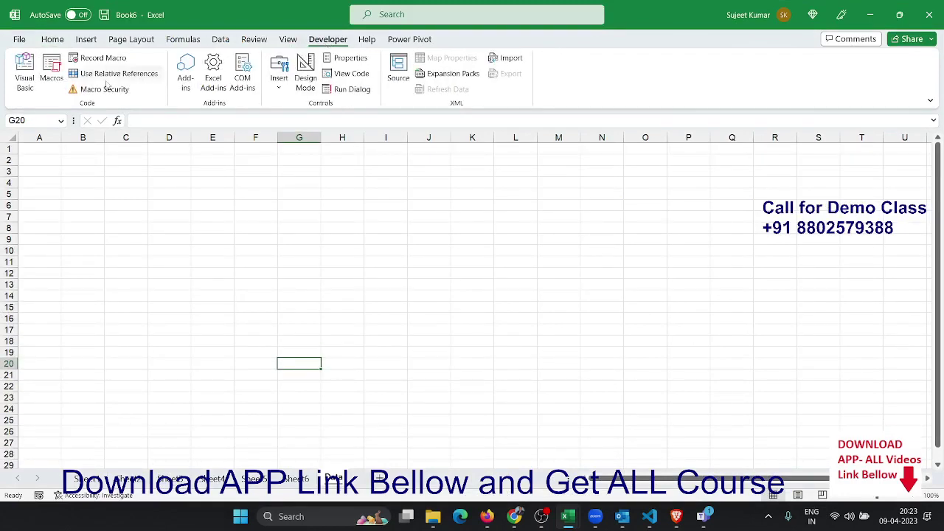
{"action": "left_click", "coordinate": [54, 86]}
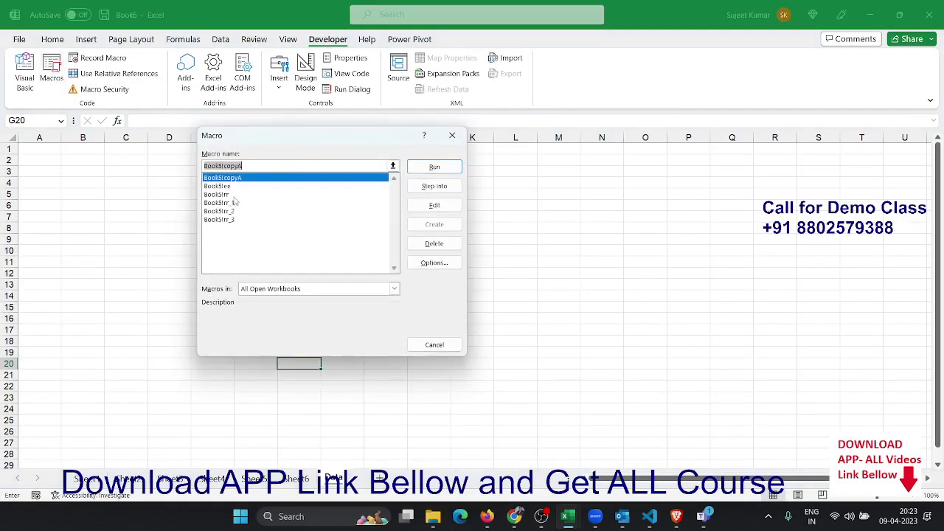
{"action": "left_click", "coordinate": [418, 170]}
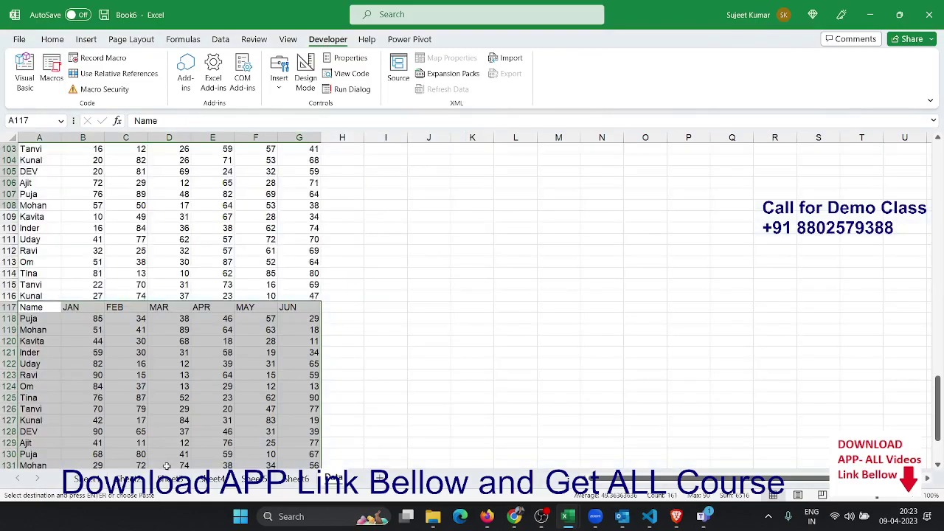
{"action": "scroll", "coordinate": [167, 466], "scroll_direction": "down", "scroll_amount": 3}
{"action": "scroll", "coordinate": [167, 465], "scroll_direction": "up", "scroll_amount": 8}
{"action": "scroll", "coordinate": [167, 466], "scroll_direction": "up", "scroll_amount": 8}
{"action": "scroll", "coordinate": [167, 465], "scroll_direction": "up", "scroll_amount": 5}
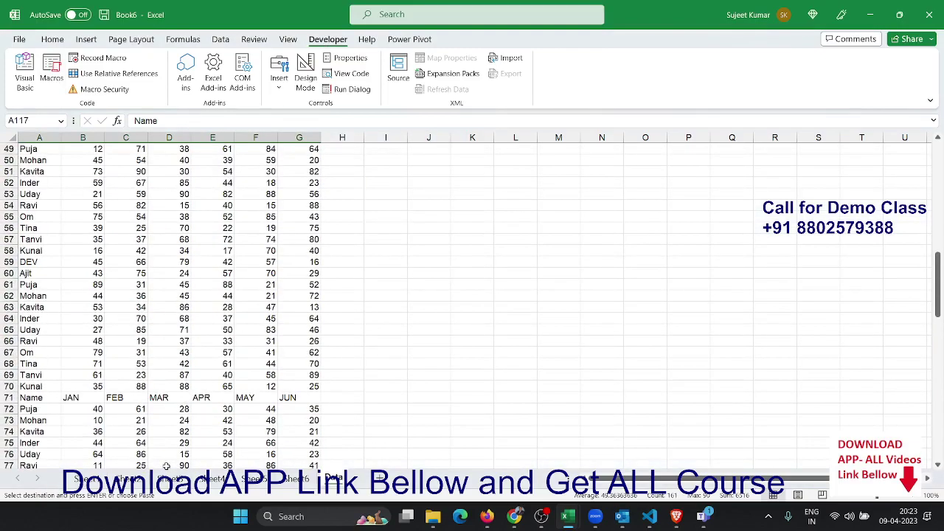
{"action": "scroll", "coordinate": [167, 465], "scroll_direction": "up", "scroll_amount": 8}
{"action": "scroll", "coordinate": [167, 465], "scroll_direction": "up", "scroll_amount": 7}
{"action": "scroll", "coordinate": [165, 465], "scroll_direction": "up", "scroll_amount": 1}
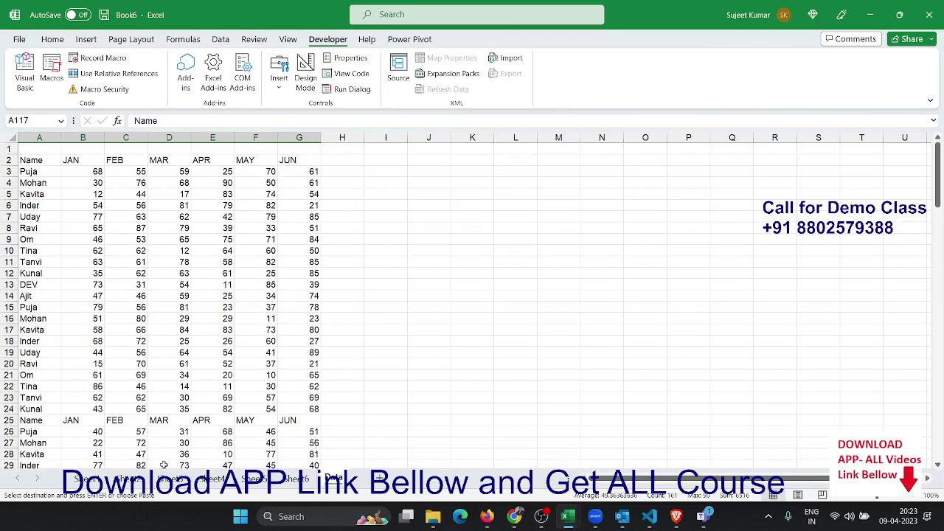
Put the Name, JAN–JUN header in row 1 and delete all stacked data below it
{"action": "left_click", "coordinate": [45, 165]}
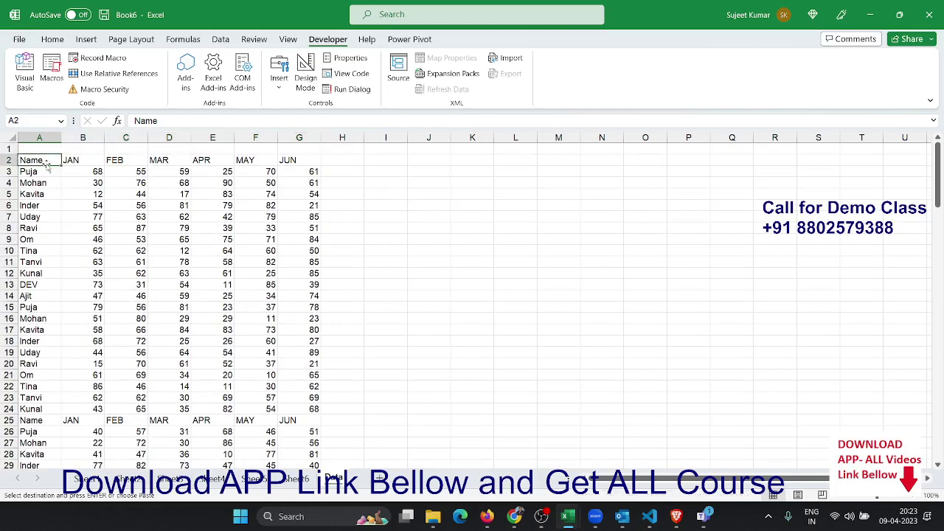
{"action": "left_click", "coordinate": [46, 149]}
{"action": "type", "text": "Name\tJAN\tFEB\tMAR\tAPR\tMAY\tJUN"}
{"action": "left_click", "coordinate": [46, 165]}
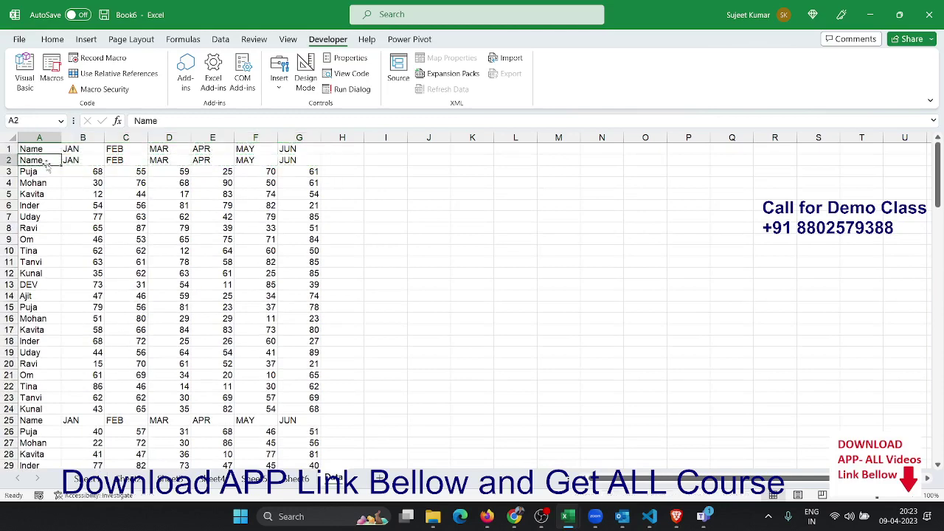
{"action": "key", "text": "ctrl+shift+Right"}
{"action": "key", "text": "ctrl+shift+Down"}
{"action": "key", "text": "Delete"}
{"action": "key", "text": "ctrl+Home"}
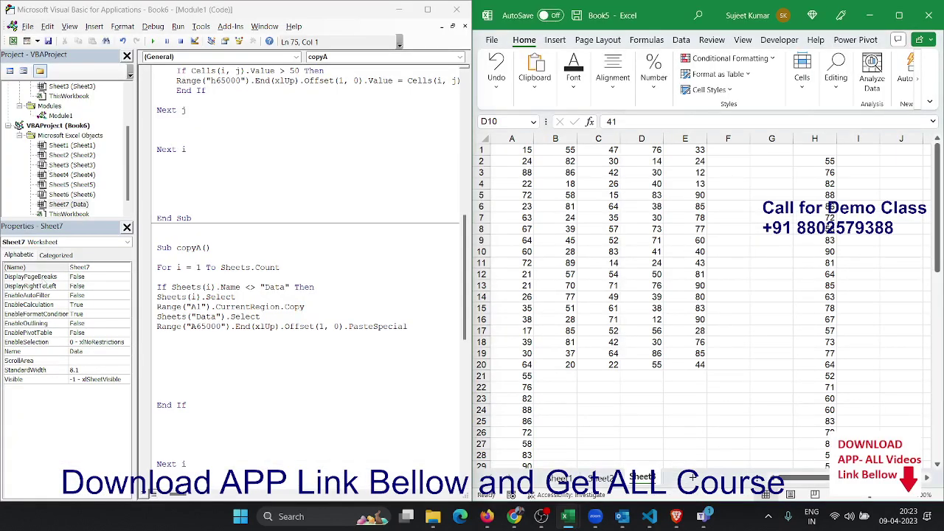
Add the line ActiveCell.EntireRow.Delete after the PasteSpecial line in copyA
{"action": "left_click", "coordinate": [191, 339]}
{"action": "type", "text": "a"}
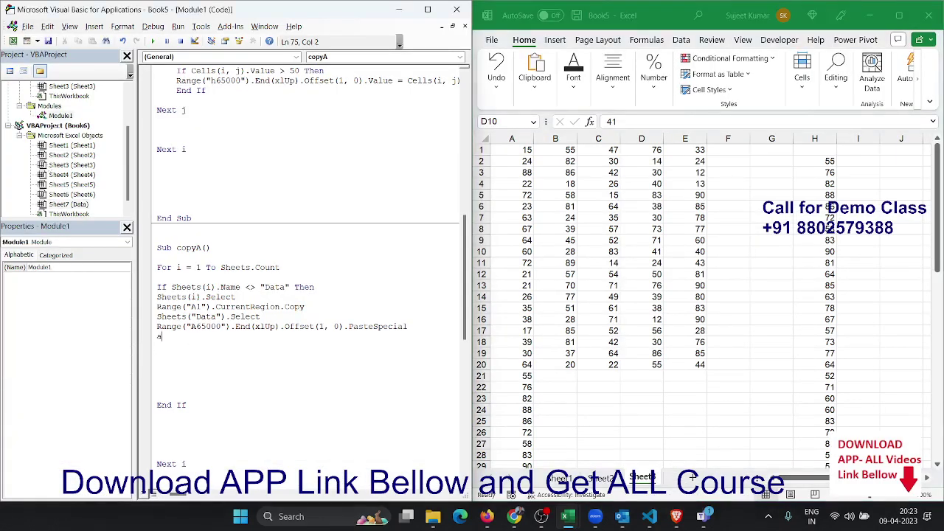
{"action": "type", "text": "ctive"}
{"action": "type", "text": "cell"}
{"action": "type", "text": ".en"}
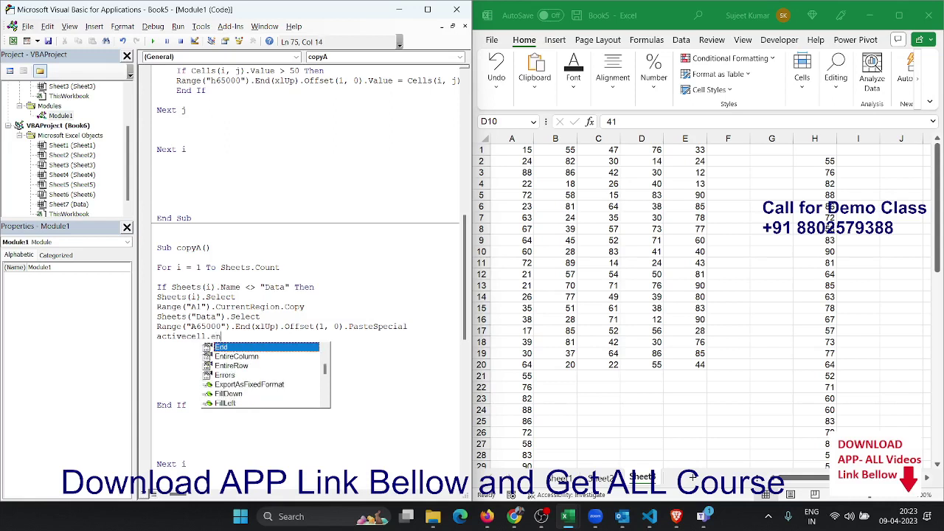
{"action": "key", "text": "Down"}
{"action": "key", "text": "Down"}
{"action": "key", "text": "Tab"}
{"action": "type", "text": "."}
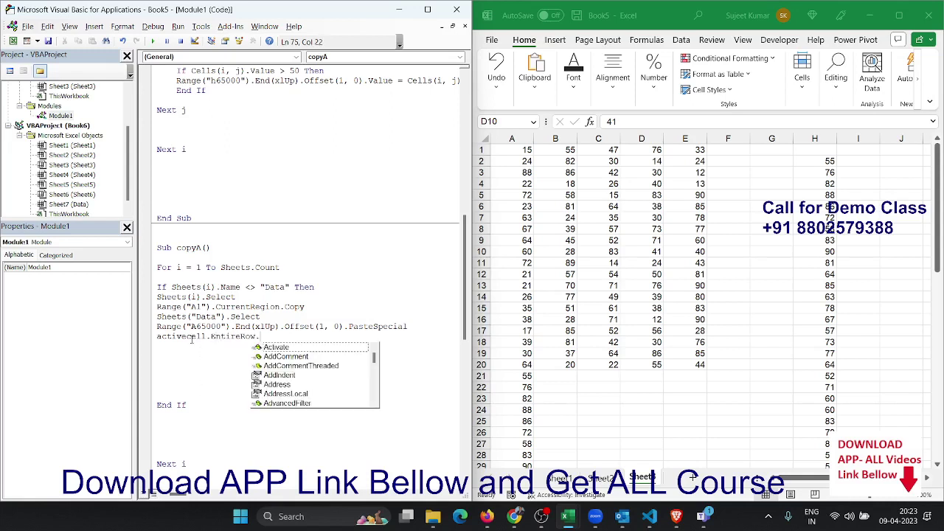
{"action": "type", "text": "de"}
{"action": "key", "text": "Return"}
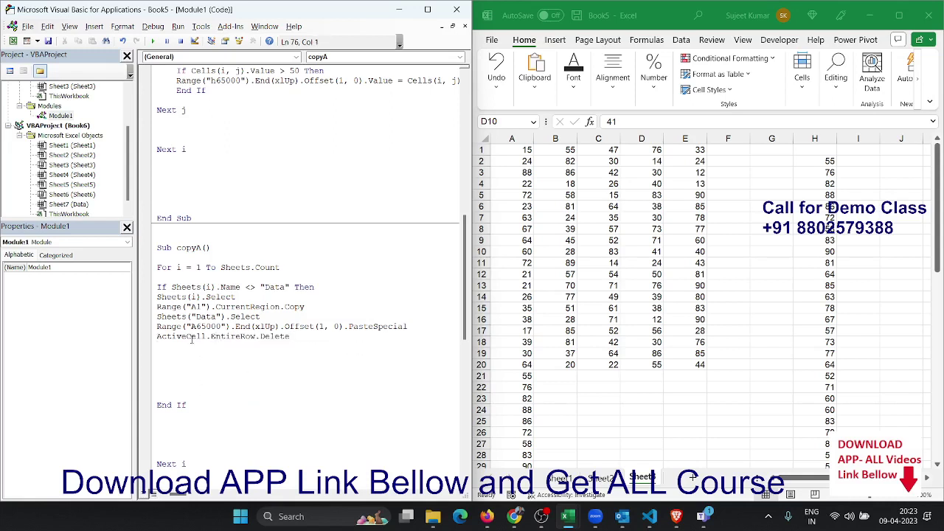
{"action": "key", "text": "alt+Tab"}
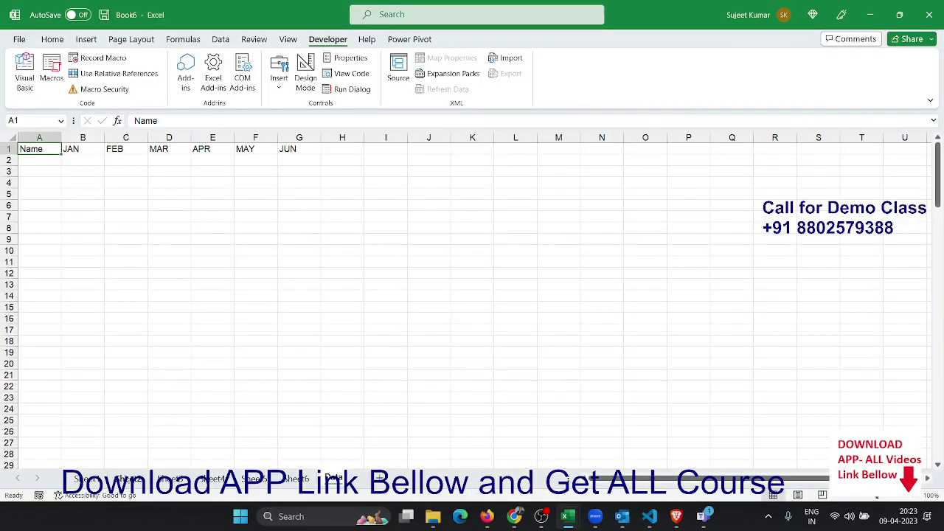
Run copyA again from the Macros list and scroll through the stacked Data sheet
{"action": "left_click", "coordinate": [46, 81]}
{"action": "left_click", "coordinate": [444, 169]}
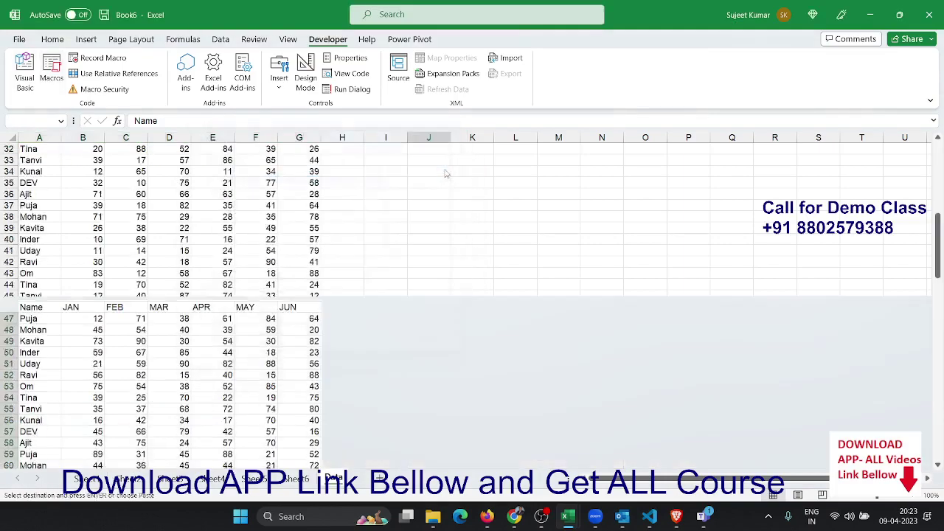
{"action": "scroll", "coordinate": [295, 332], "scroll_direction": "down", "scroll_amount": 3}
{"action": "scroll", "coordinate": [259, 379], "scroll_direction": "down", "scroll_amount": 1}
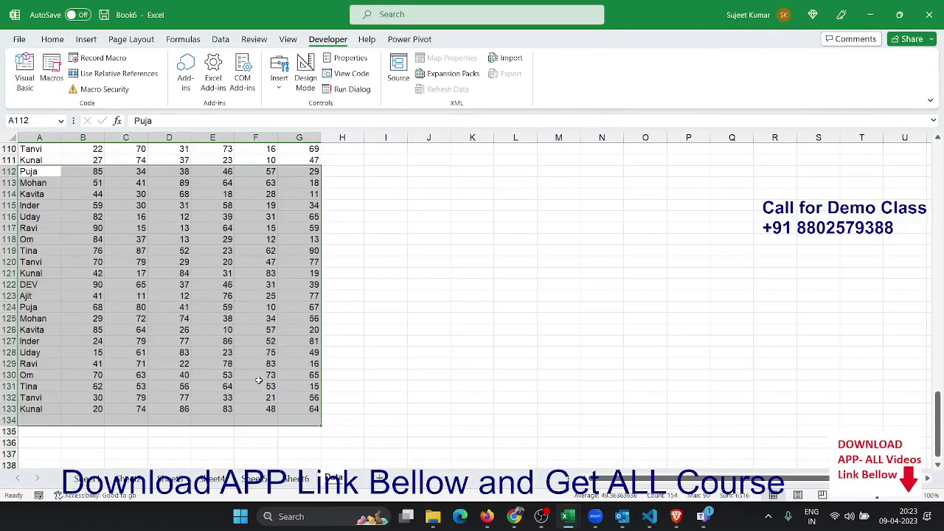
{"action": "scroll", "coordinate": [259, 380], "scroll_direction": "up", "scroll_amount": 6}
{"action": "scroll", "coordinate": [259, 379], "scroll_direction": "up", "scroll_amount": 5}
{"action": "scroll", "coordinate": [258, 380], "scroll_direction": "up", "scroll_amount": 7}
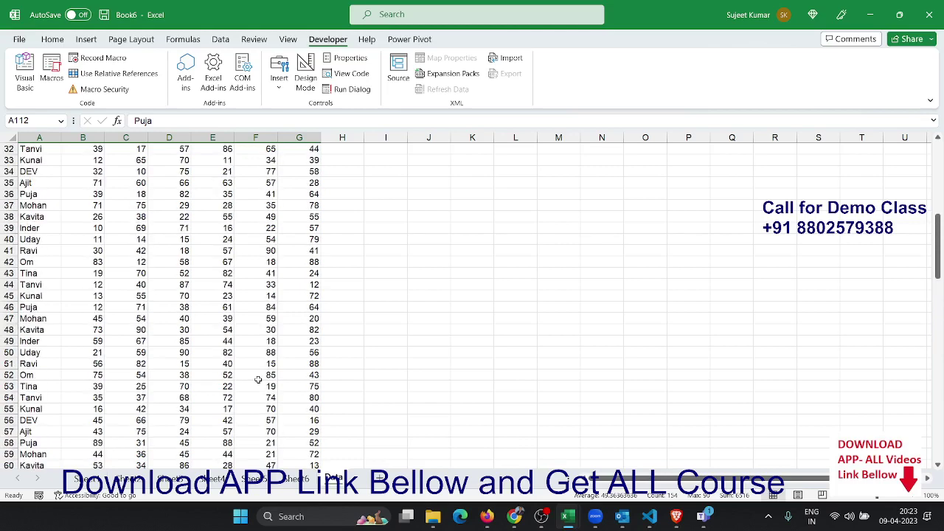
{"action": "scroll", "coordinate": [258, 380], "scroll_direction": "up", "scroll_amount": 4}
{"action": "scroll", "coordinate": [258, 380], "scroll_direction": "up", "scroll_amount": 4}
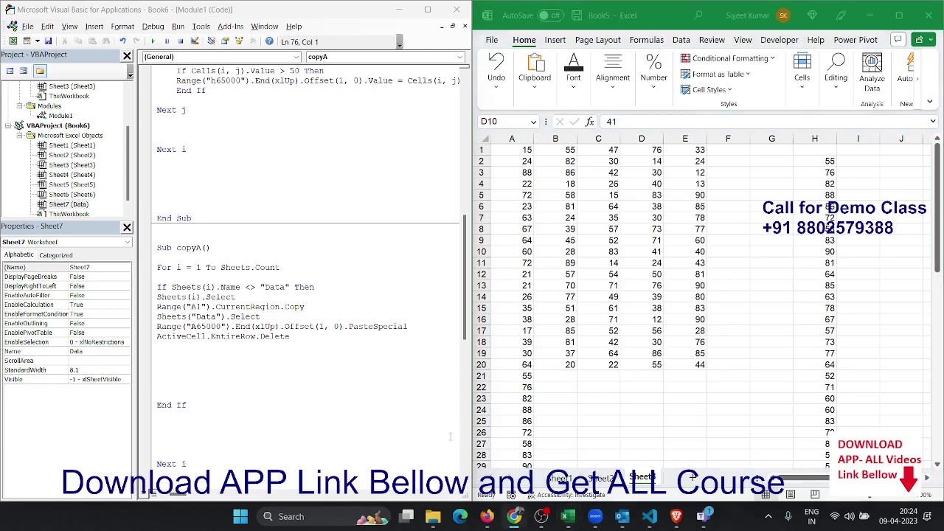
Copy Sheet1's sales table and paste it in the first empty row below the list
{"action": "key", "text": "alt+Tab"}
{"action": "key", "text": "alt+Tab"}
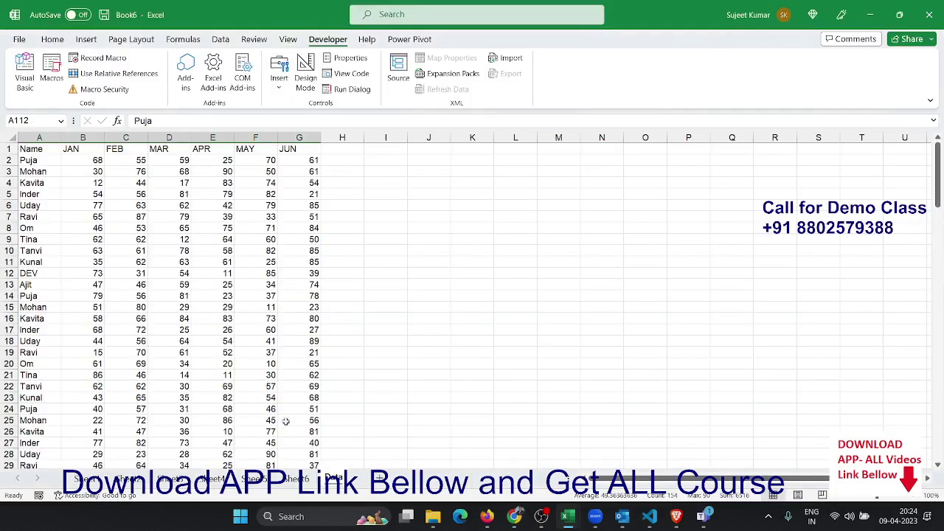
{"action": "left_click", "coordinate": [81, 478]}
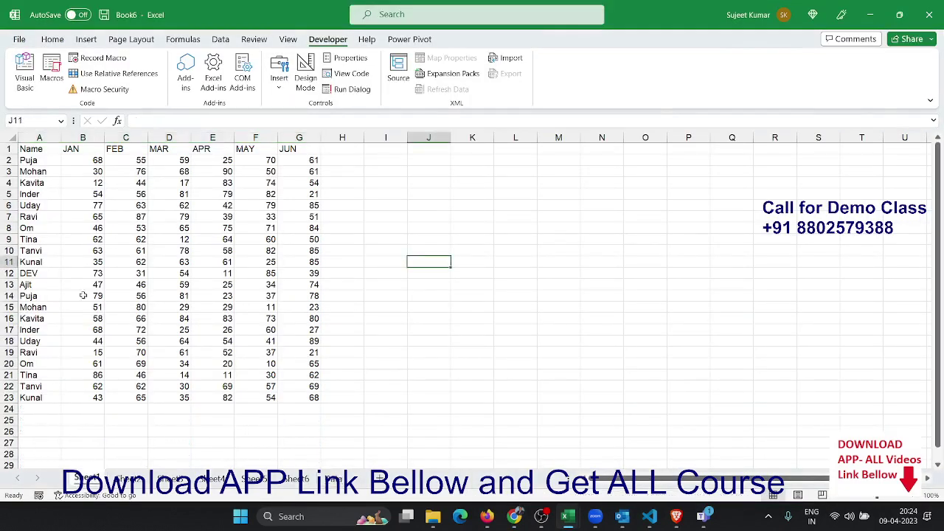
{"action": "left_click", "coordinate": [92, 216]}
{"action": "key", "text": "ctrl+a"}
{"action": "key", "text": "ctrl+c"}
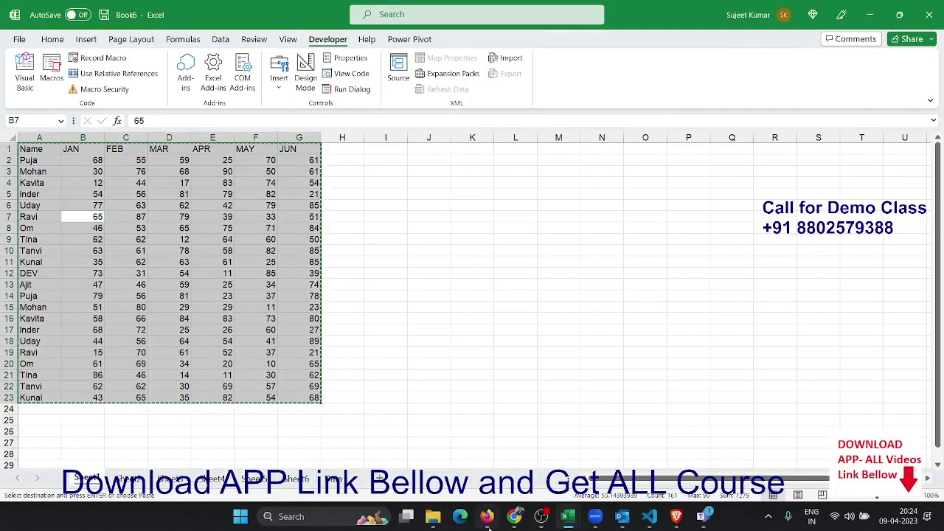
{"action": "key", "text": "ctrl+v"}
{"action": "left_click", "coordinate": [27, 373]}
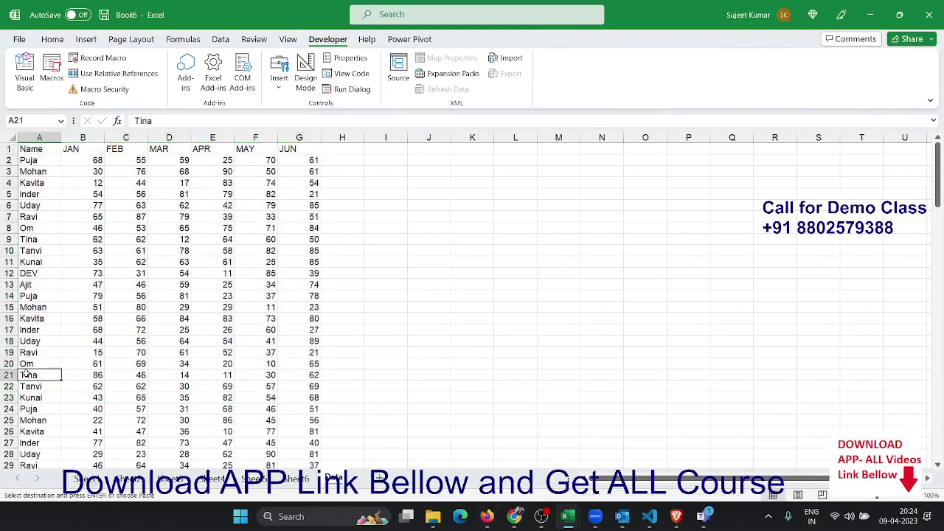
{"action": "key", "text": "ctrl+Down"}
{"action": "key", "text": "Down"}
{"action": "key", "text": "ctrl+v"}
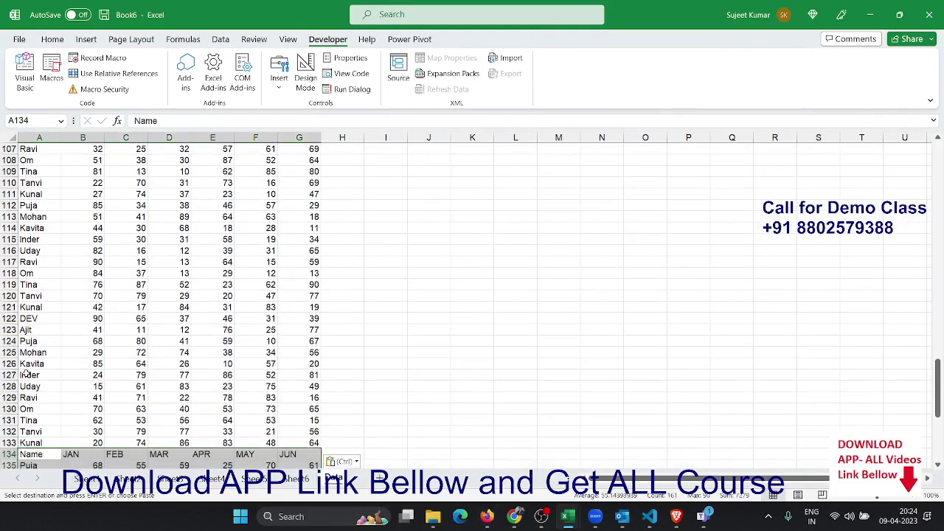
Delete the duplicate header row 134 and select all data rows A2:G155
{"action": "scroll", "coordinate": [2, 375], "scroll_direction": "down", "scroll_amount": 4}
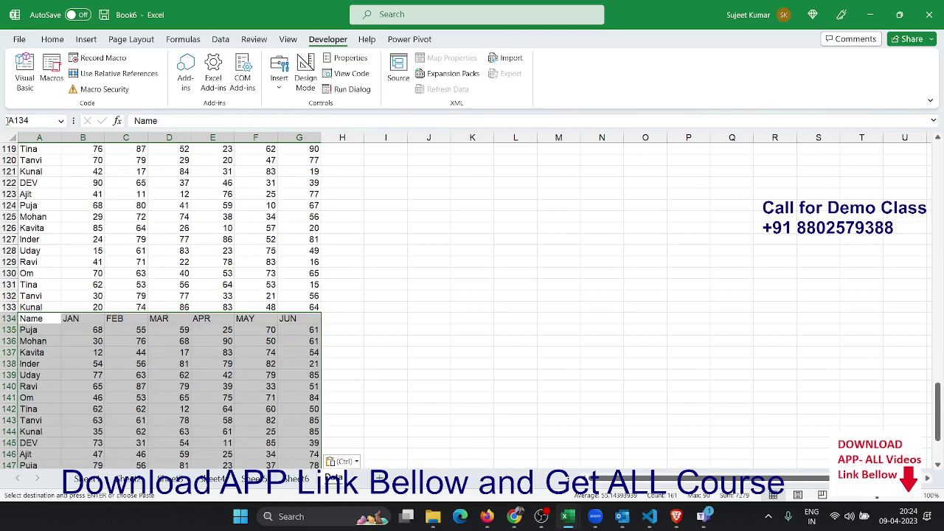
{"action": "left_click", "coordinate": [6, 319]}
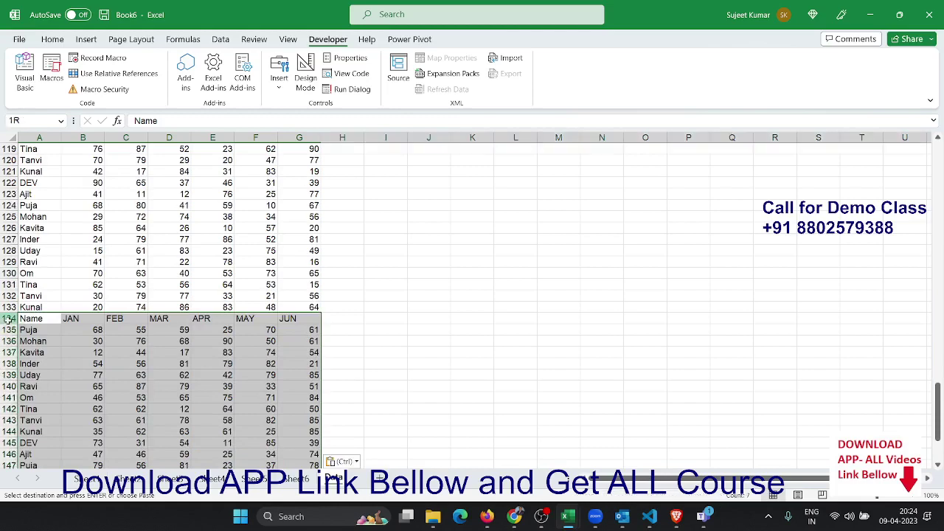
{"action": "key", "text": "ctrl+minus"}
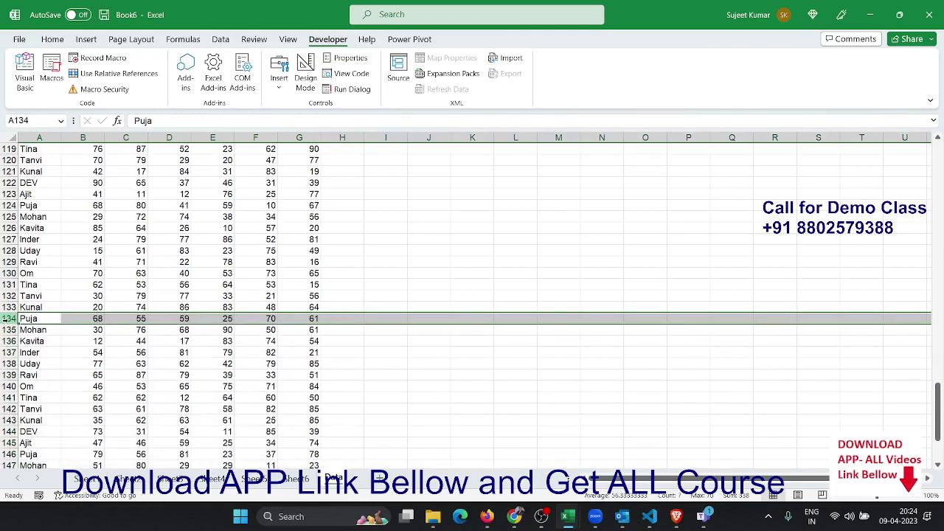
{"action": "key", "text": "Up"}
{"action": "key", "text": "ctrl+Up"}
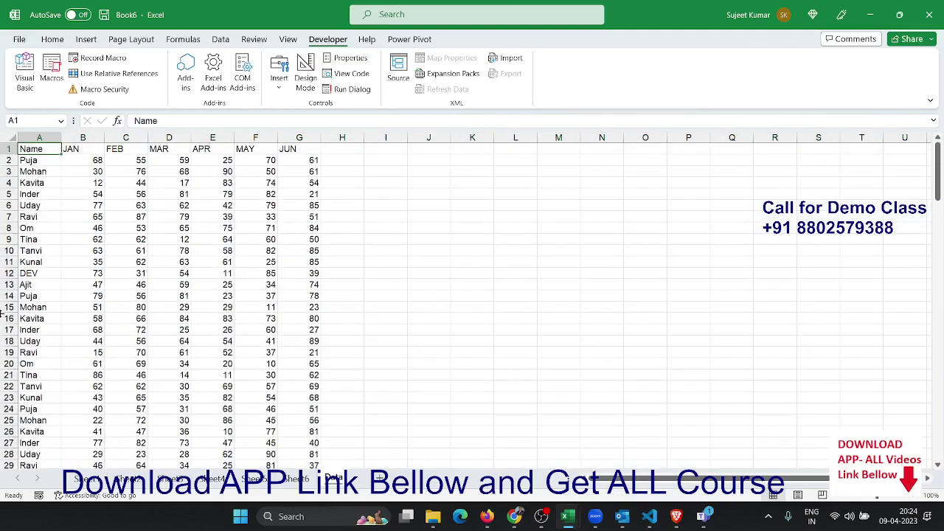
{"action": "key", "text": "Down"}
{"action": "key", "text": "ctrl+shift+End"}
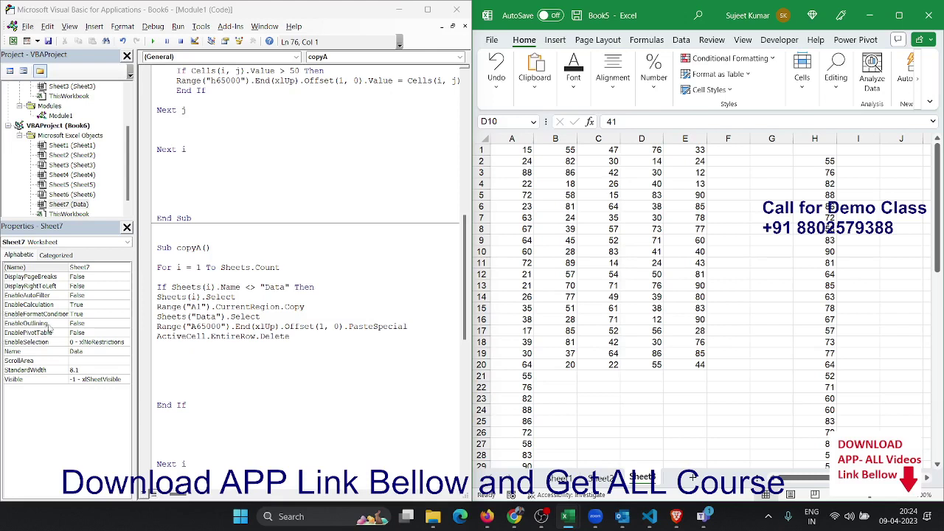
{"action": "left_click", "coordinate": [150, 287]}
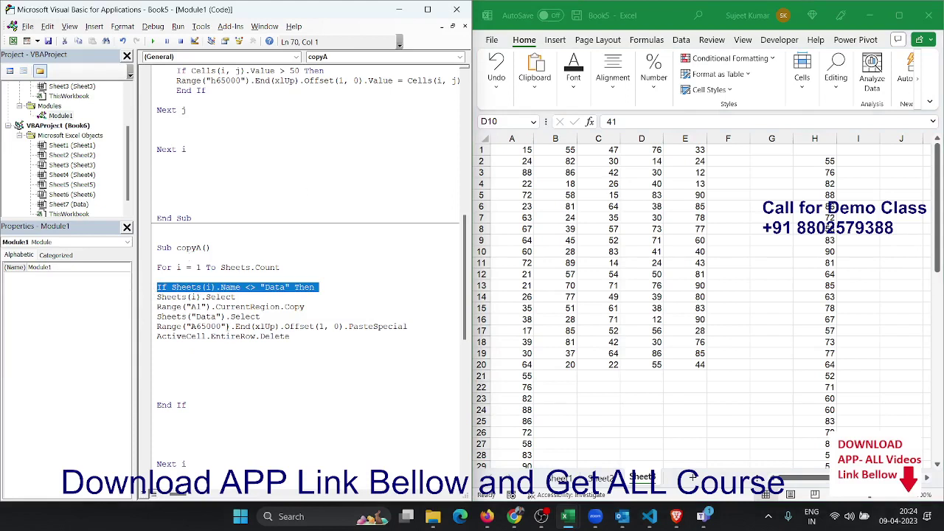
{"action": "left_click", "coordinate": [265, 287]}
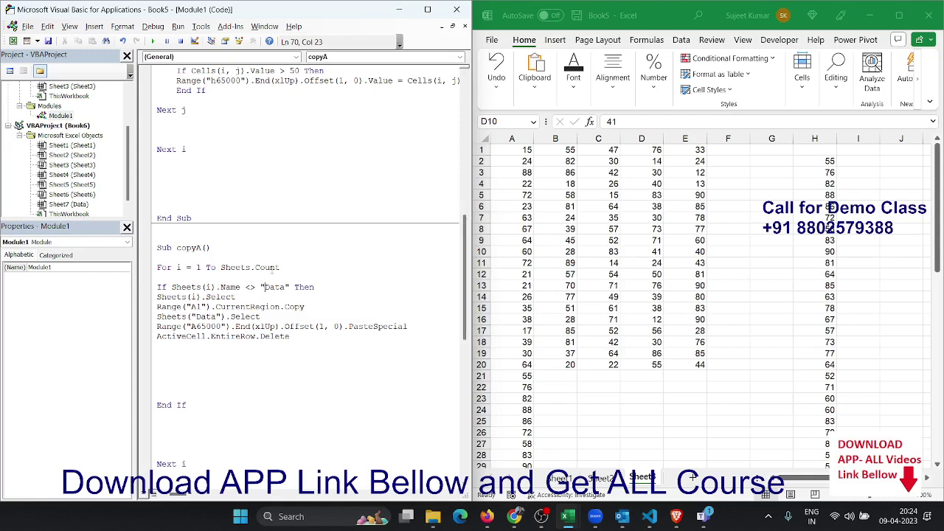
{"action": "left_click_drag", "start_coordinate": [281, 267], "coordinate": [230, 267]}
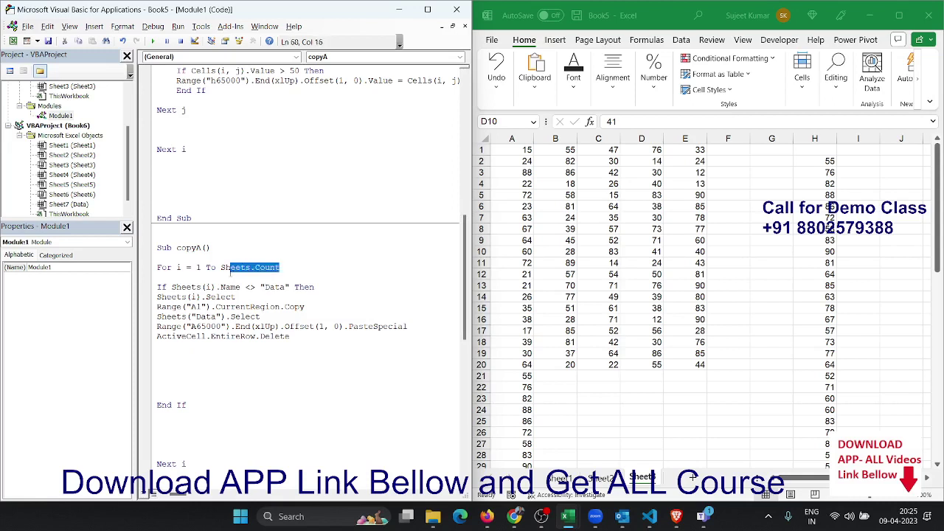
{"action": "left_click_drag", "start_coordinate": [178, 287], "coordinate": [315, 287]}
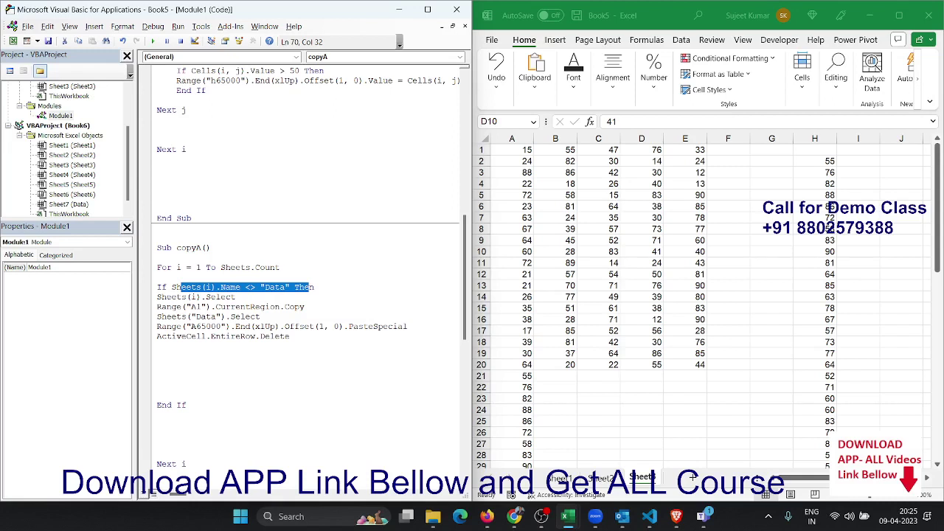
Switch to the Book5 workbook and add a new blank worksheet
{"action": "left_click", "coordinate": [604, 331]}
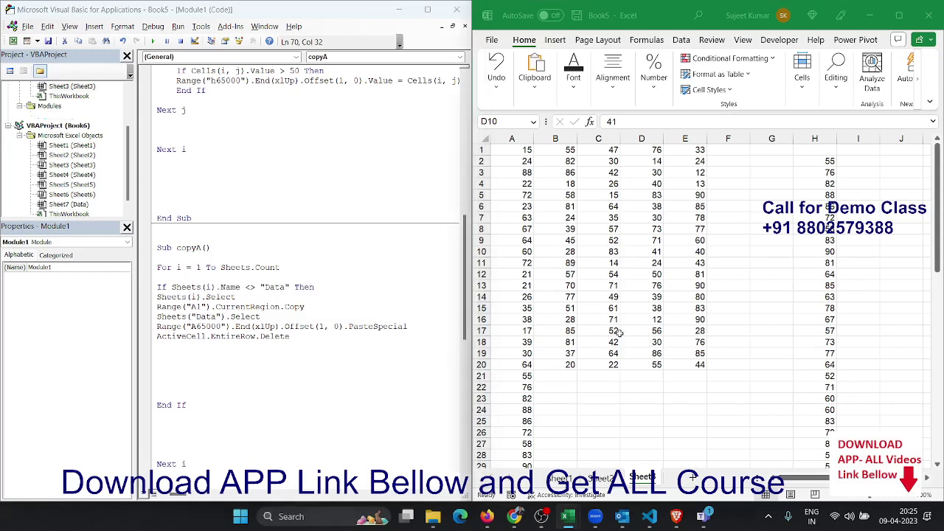
{"action": "scroll", "coordinate": [184, 354], "scroll_direction": "down", "scroll_amount": 3}
{"action": "scroll", "coordinate": [214, 354], "scroll_direction": "down", "scroll_amount": 6}
{"action": "scroll", "coordinate": [222, 369], "scroll_direction": "down", "scroll_amount": 4}
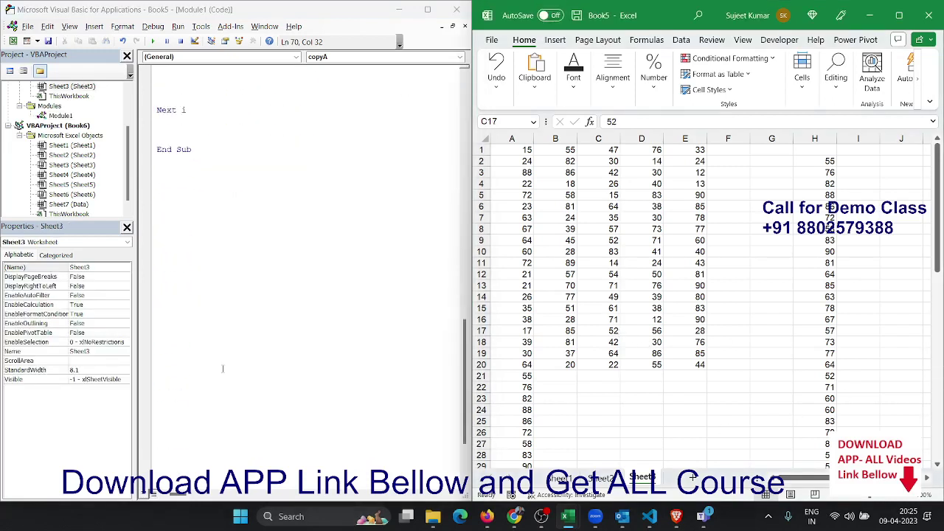
{"action": "scroll", "coordinate": [200, 266], "scroll_direction": "down", "scroll_amount": 2}
{"action": "left_click", "coordinate": [188, 121]}
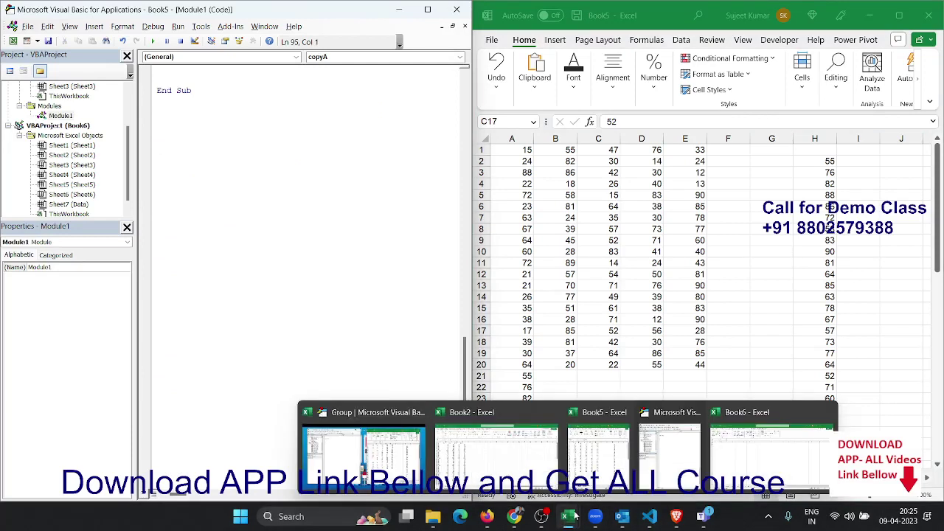
{"action": "mouse_move", "coordinate": [567, 516]}
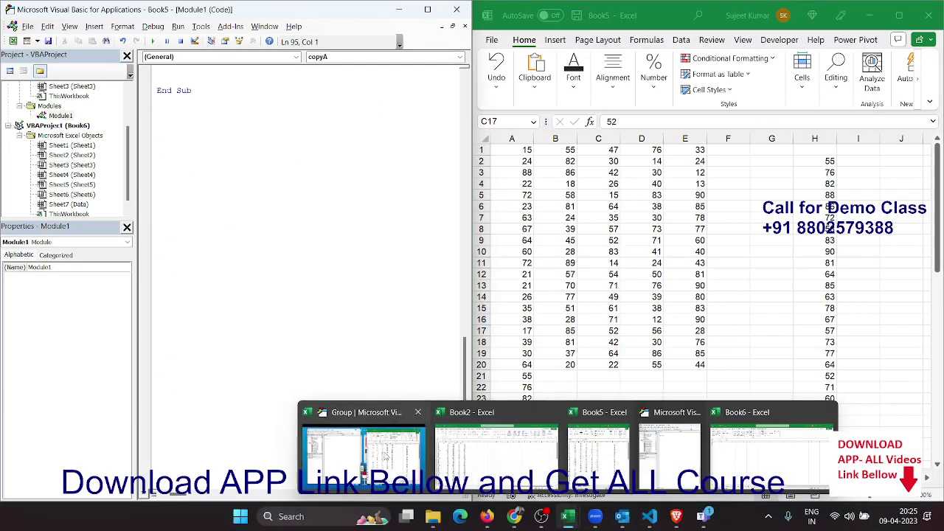
{"action": "left_click", "coordinate": [611, 343]}
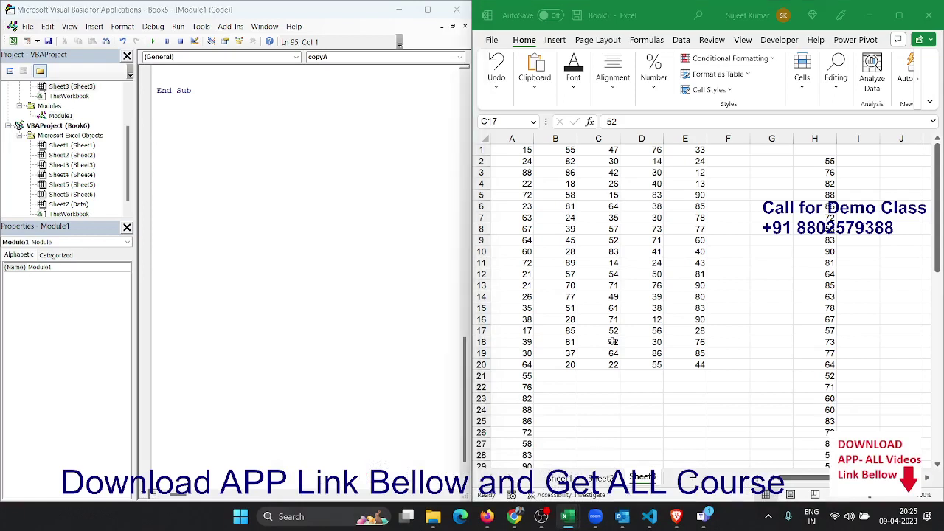
{"action": "left_click", "coordinate": [693, 477]}
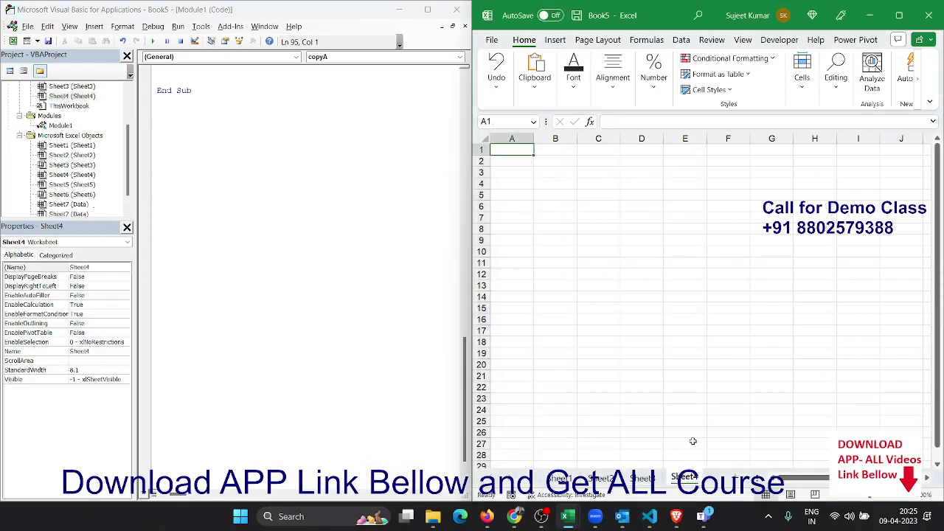
Enter Name and Puja in column A and date 1/1 in B1, then fill dates across and names down
{"action": "type", "text": "Name"}
{"action": "key", "text": "Return"}
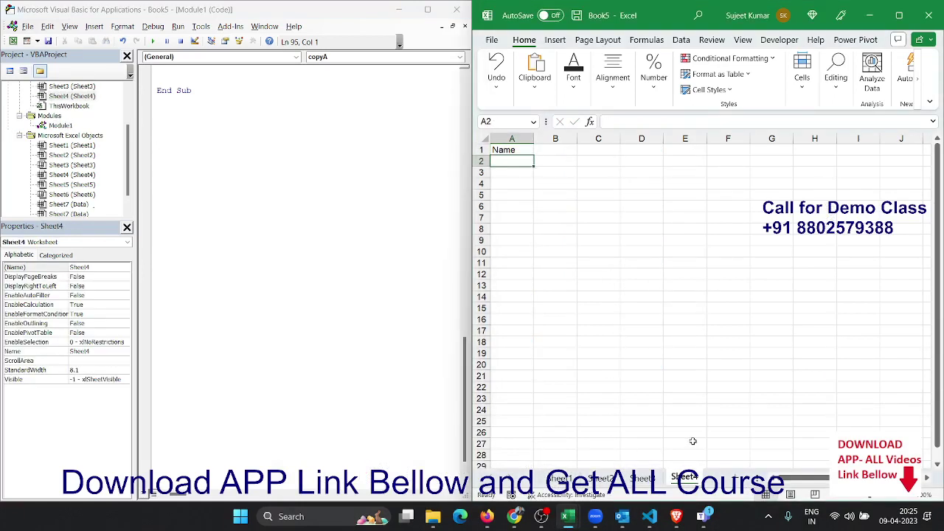
{"action": "type", "text": "Puja"}
{"action": "key", "text": "Return"}
{"action": "key", "text": "Up"}
{"action": "key", "text": "Up"}
{"action": "key", "text": "Right"}
{"action": "type", "text": "1/1"}
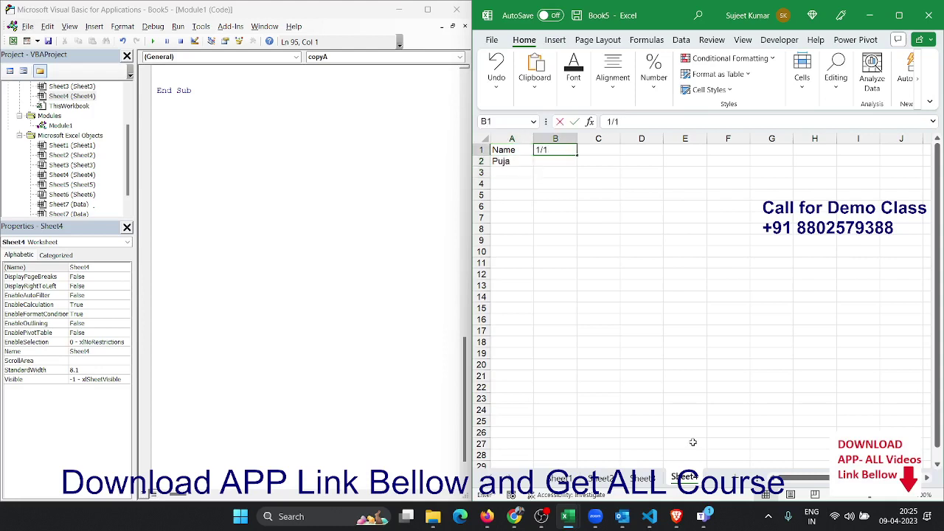
{"action": "key", "text": "Tab"}
{"action": "key", "text": "Left"}
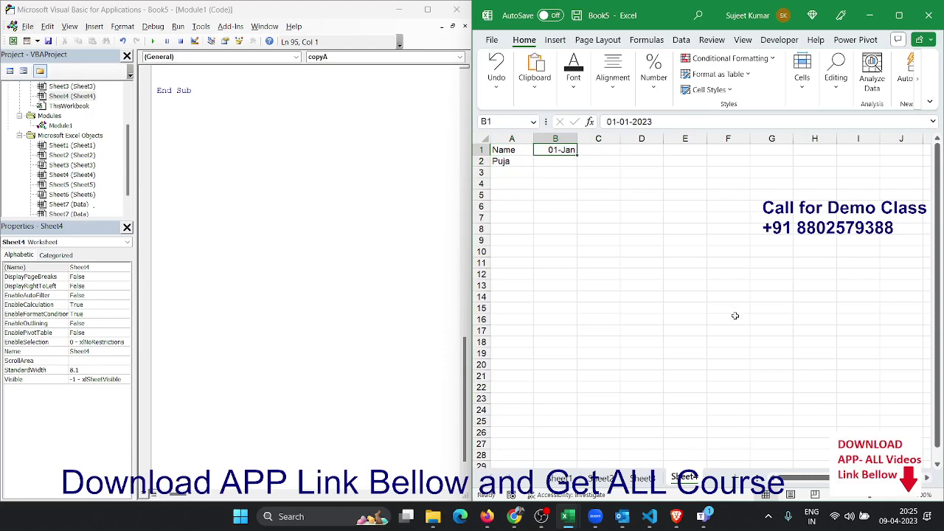
{"action": "left_click_drag", "start_coordinate": [577, 153], "coordinate": [863, 151]}
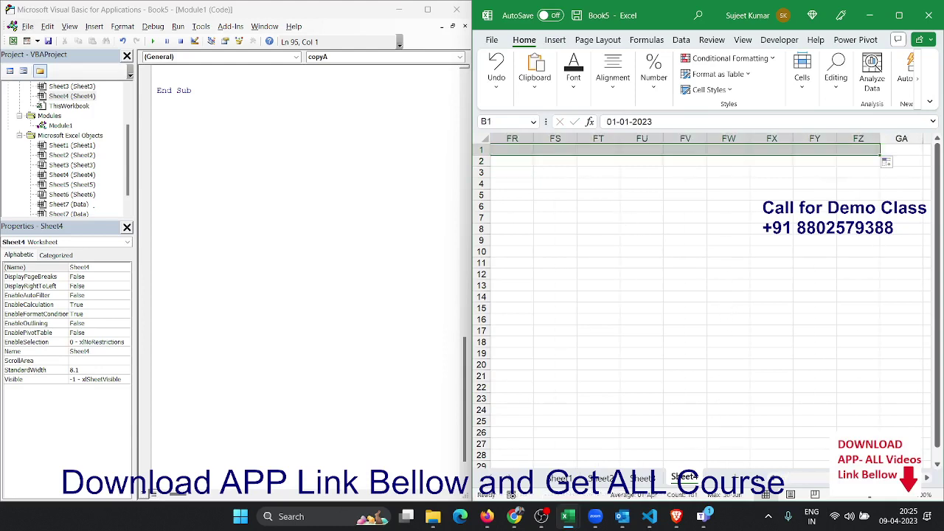
{"action": "key", "text": "ctrl+Home"}
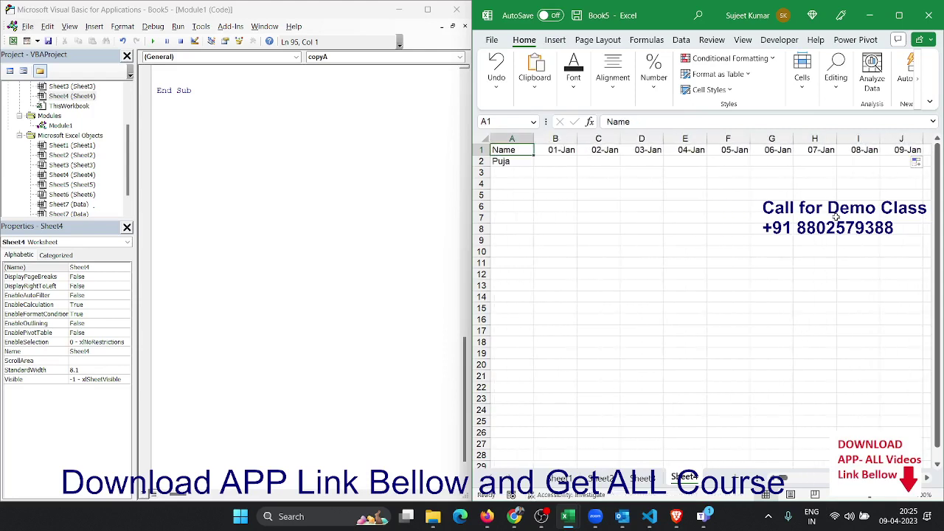
{"action": "key", "text": "Down"}
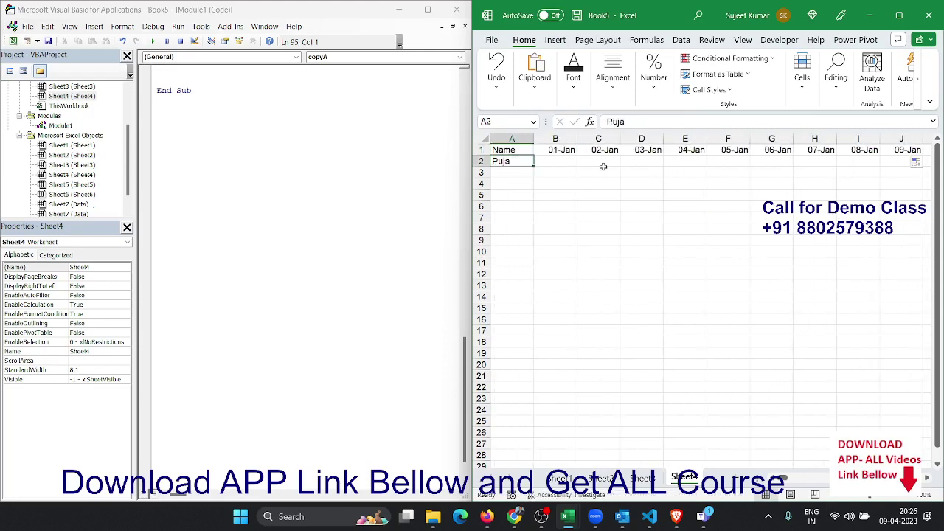
{"action": "left_click_drag", "start_coordinate": [530, 165], "coordinate": [534, 278]}
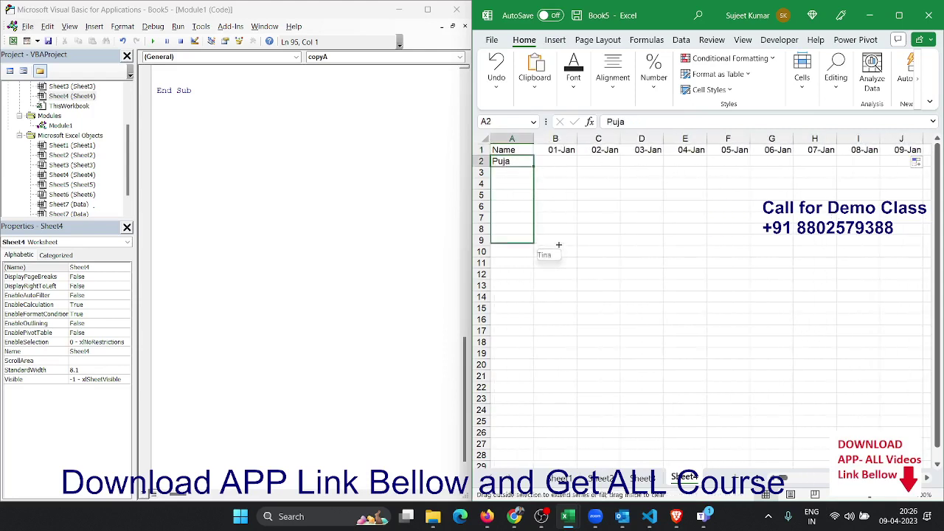
Fill B2:FZ12 with the formula =RANDBETWEEN(10,90)
{"action": "left_click", "coordinate": [562, 166]}
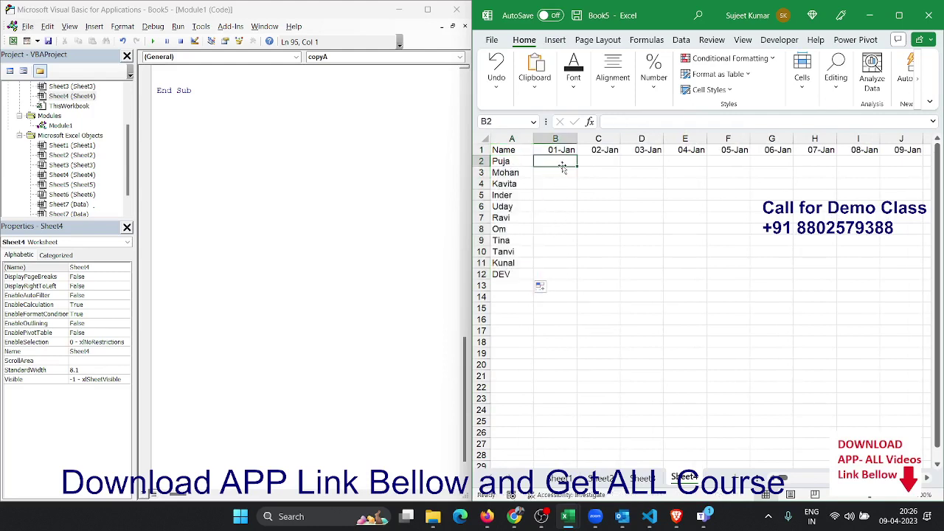
{"action": "type", "text": "=ra"}
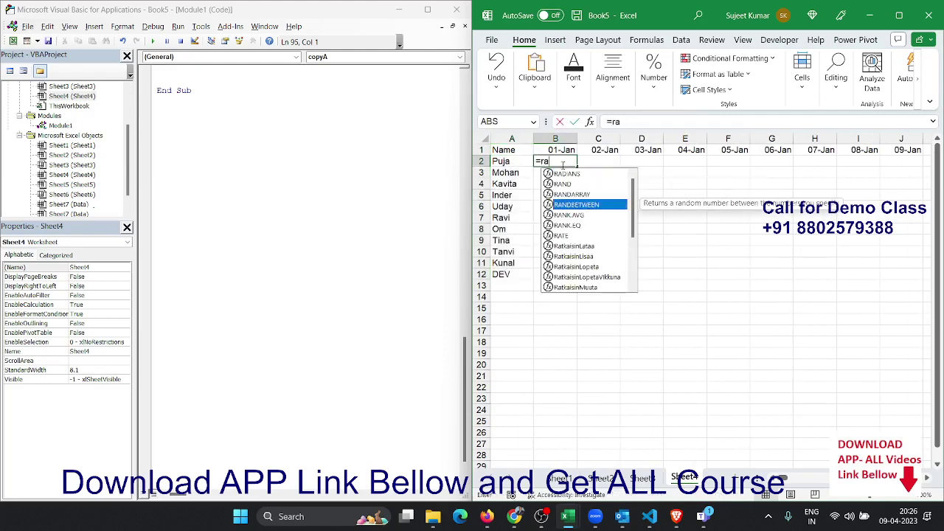
{"action": "key", "text": "Tab"}
{"action": "type", "text": "10,90"}
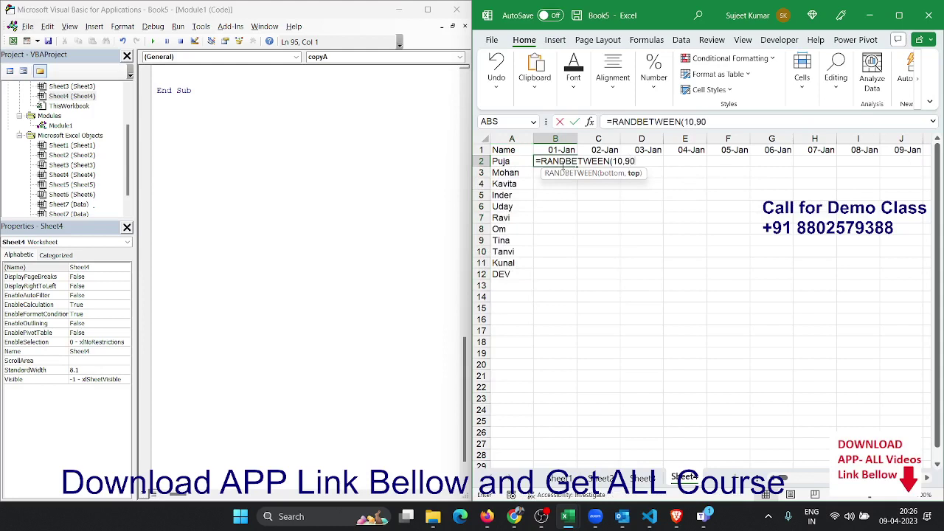
{"action": "key", "text": "Return"}
{"action": "key", "text": "Up"}
{"action": "key", "text": "Up"}
{"action": "key", "text": "ctrl+Right"}
{"action": "key", "text": "Down"}
{"action": "key", "text": "ctrl+shift+Left"}
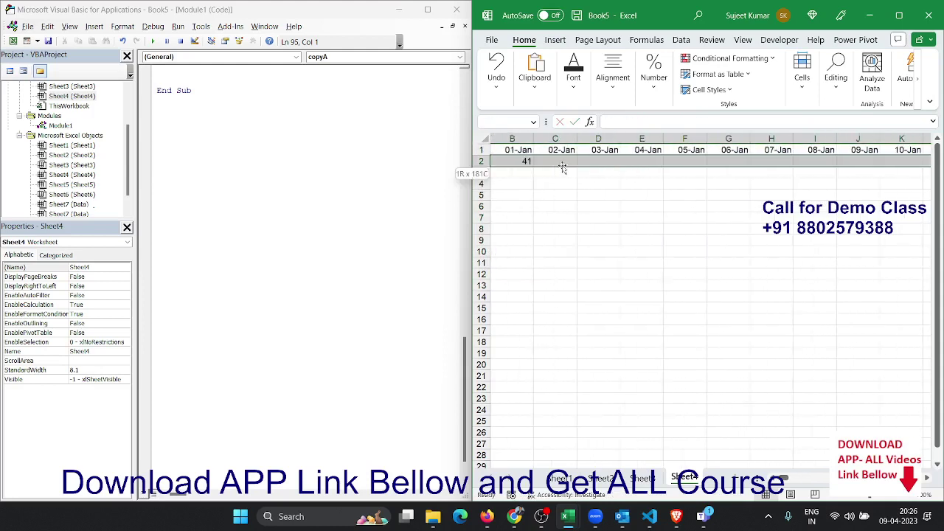
{"action": "key", "text": "shift+Down"}
{"action": "key", "text": "shift+Down"}
{"action": "key", "text": "shift+Down"}
{"action": "key", "text": "shift+Down"}
{"action": "key", "text": "shift+Down"}
{"action": "key", "text": "shift+Down"}
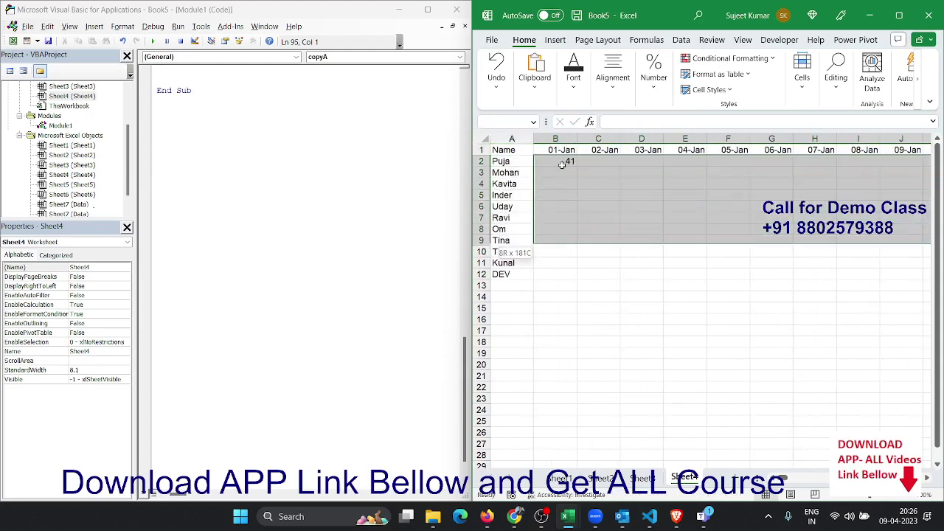
{"action": "key", "text": "shift+Down"}
{"action": "key", "text": "shift+Down"}
{"action": "key", "text": "shift+Down"}
{"action": "key", "text": "ctrl+r"}
{"action": "key", "text": "ctrl+d"}
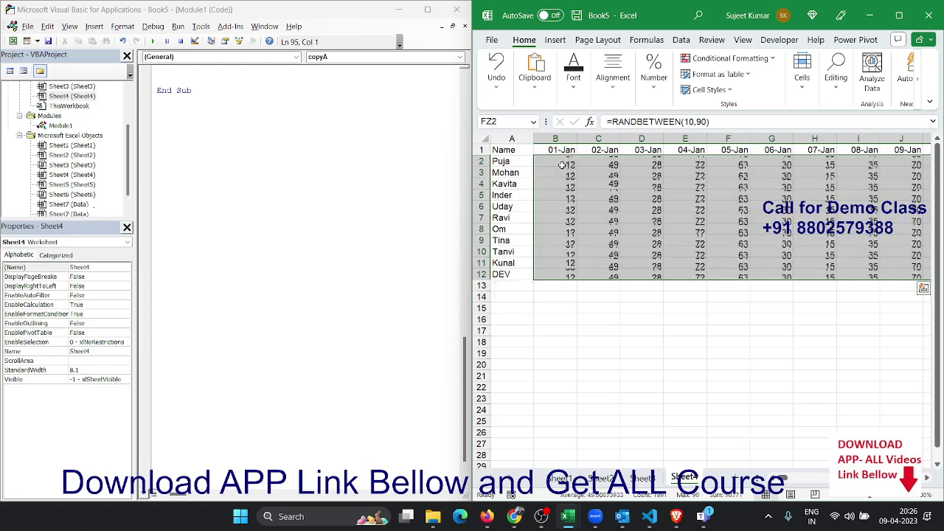
Convert the random sales figures to fixed numbers with Paste Values
{"action": "key", "text": "ctrl+c"}
{"action": "left_click", "coordinate": [534, 74]}
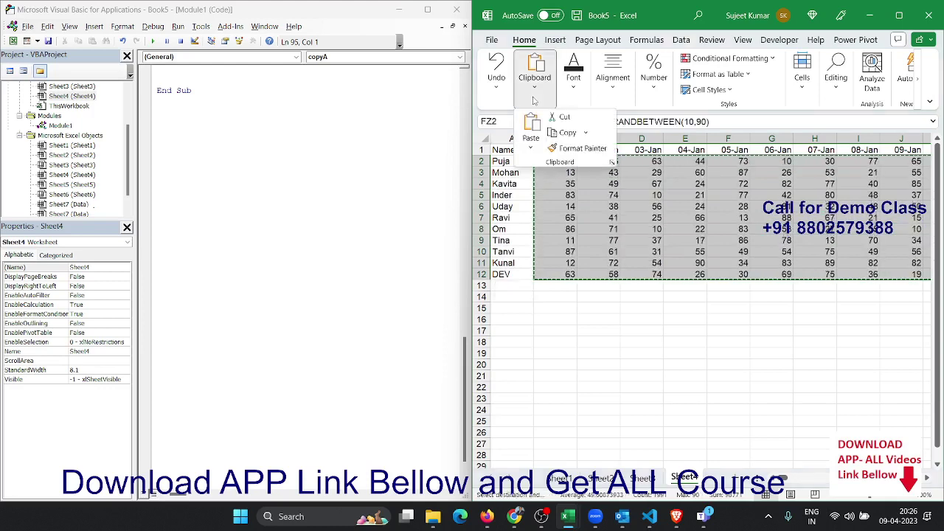
{"action": "left_click", "coordinate": [530, 144]}
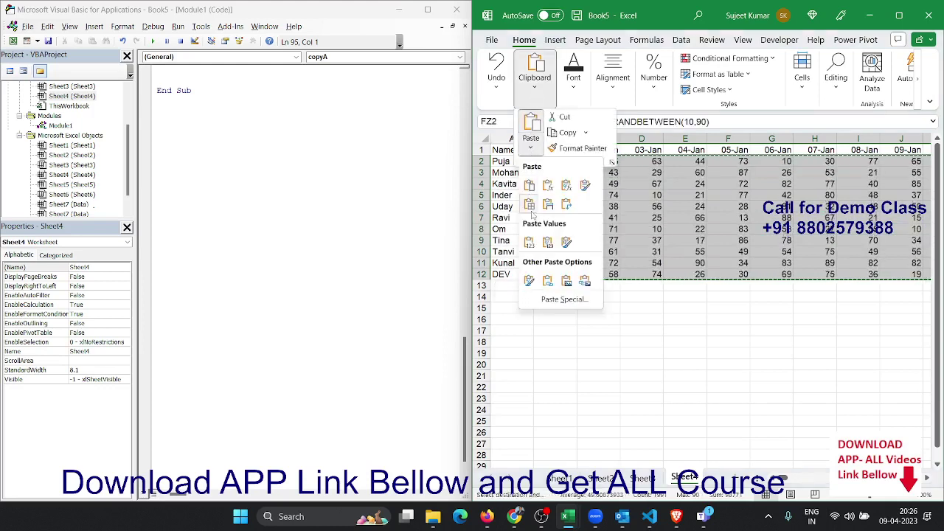
{"action": "left_click", "coordinate": [534, 243]}
{"action": "key", "text": "Escape"}
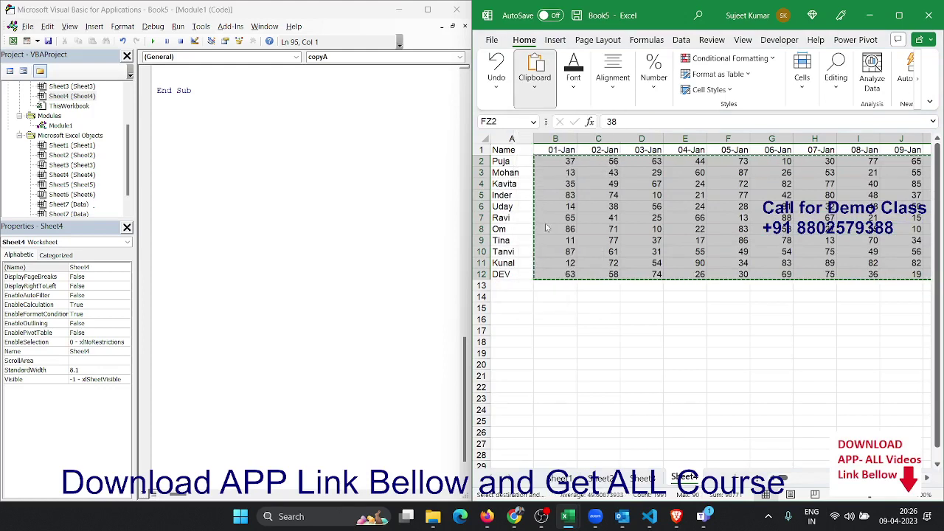
{"action": "key", "text": "Escape"}
Type the headings Name, Date and Sales in A16:C16
{"action": "left_click", "coordinate": [518, 330]}
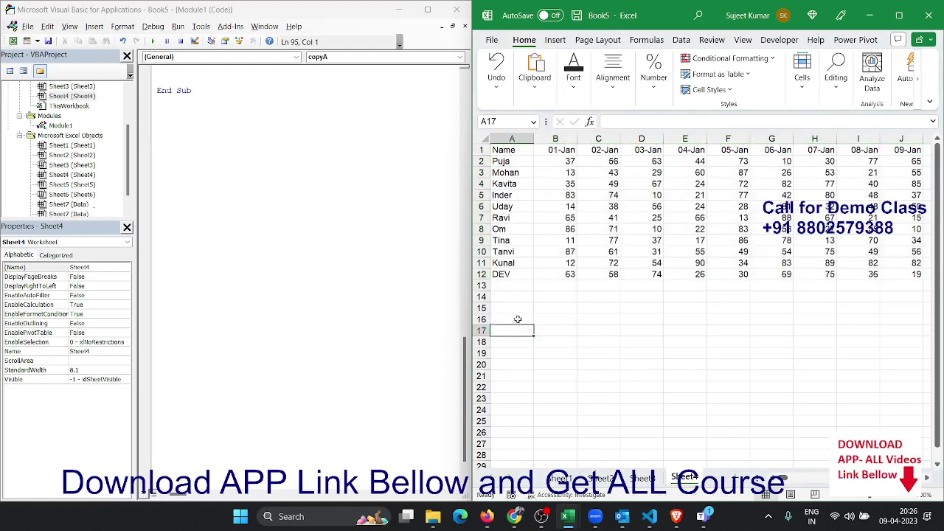
{"action": "left_click", "coordinate": [517, 318]}
{"action": "type", "text": "Name"}
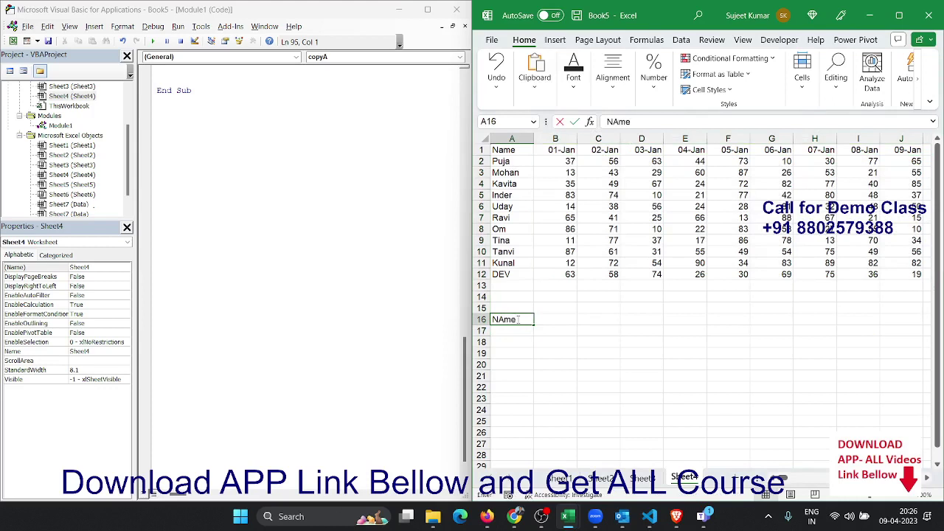
{"action": "key", "text": "Tab"}
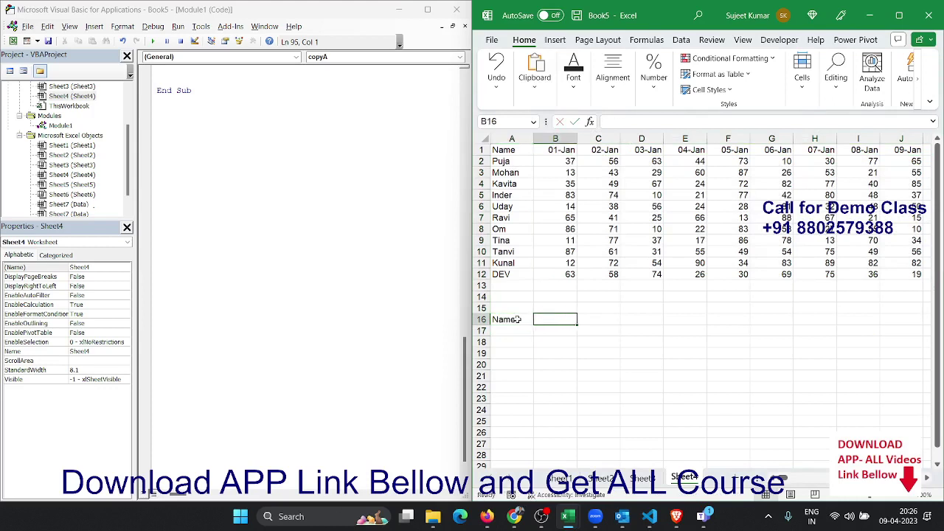
{"action": "type", "text": "Date"}
{"action": "key", "text": "Tab"}
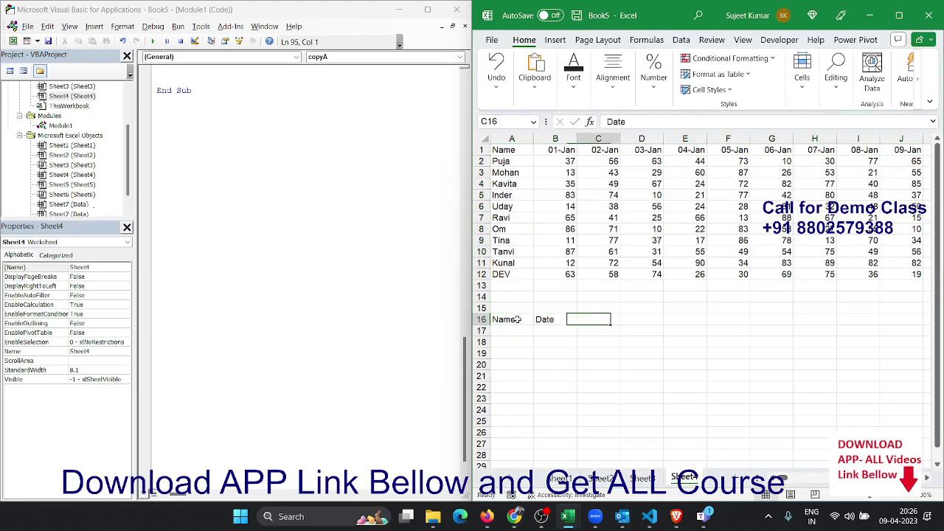
{"action": "type", "text": "Sale"}
{"action": "type", "text": "s"}
{"action": "key", "text": "Return"}
Trial-paste the list of names into A17:A27 under Name
{"action": "left_click", "coordinate": [517, 319]}
{"action": "key", "text": "ctrl+Home"}
{"action": "key", "text": "Down"}
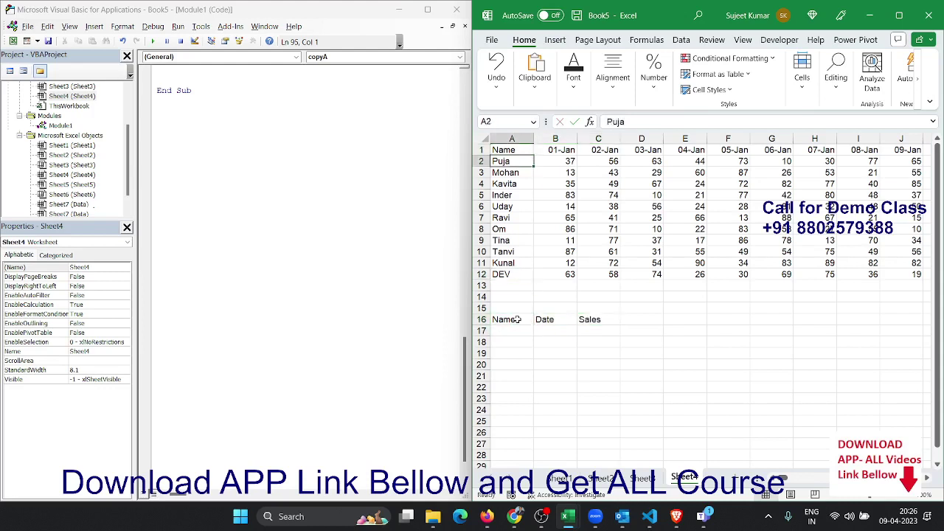
{"action": "key", "text": "ctrl+shift+Down"}
{"action": "key", "text": "ctrl+c"}
{"action": "key", "text": "Down"}
{"action": "key", "text": "Down"}
{"action": "key", "text": "Down"}
{"action": "key", "text": "Down"}
{"action": "key", "text": "Down"}
{"action": "key", "text": "Down"}
{"action": "key", "text": "Down"}
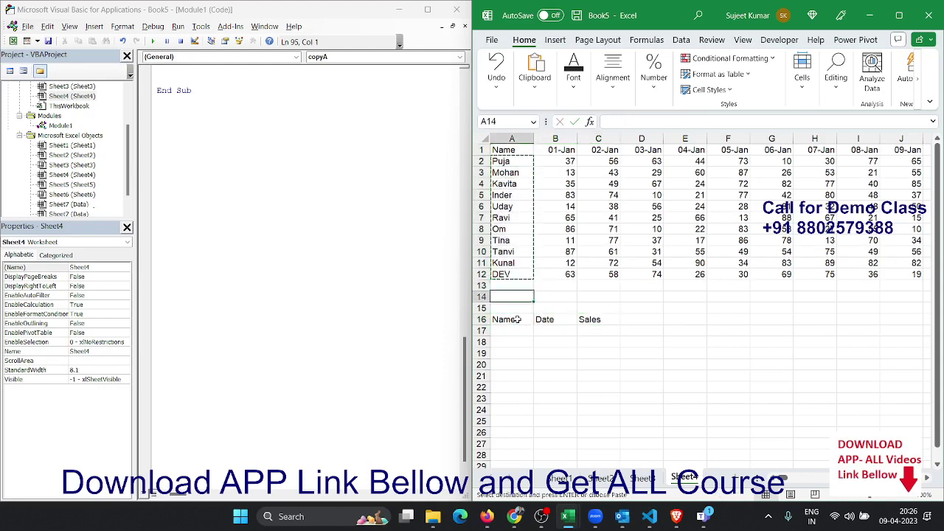
{"action": "key", "text": "Down"}
{"action": "key", "text": "Down"}
{"action": "key", "text": "Down"}
{"action": "key", "text": "ctrl+v"}
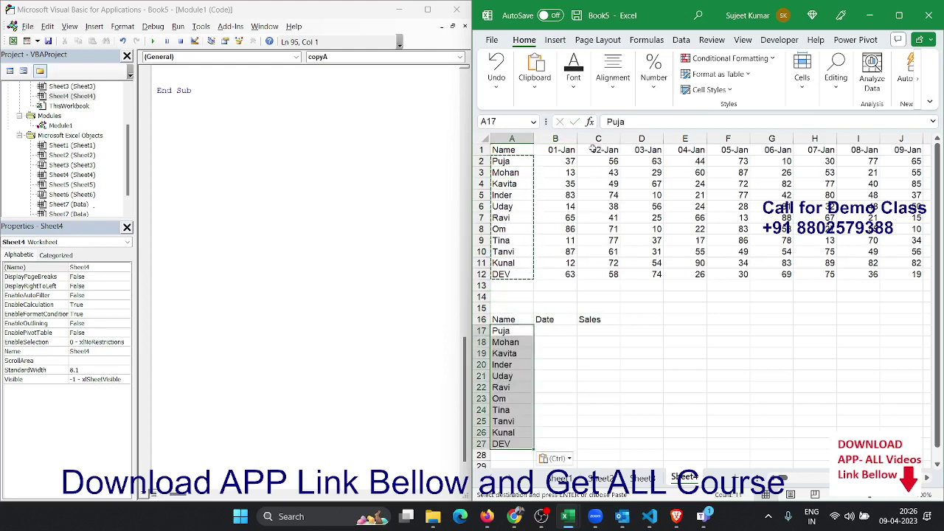
Trial-paste the 01-Jan date into the Date cells and the 01-Jan sales B2:B12 into C17:C27
{"action": "key", "text": "ctrl+Home"}
{"action": "key", "text": "Right"}
{"action": "key", "text": "ctrl+c"}
{"action": "left_click_drag", "start_coordinate": [555, 331], "coordinate": [569, 440]}
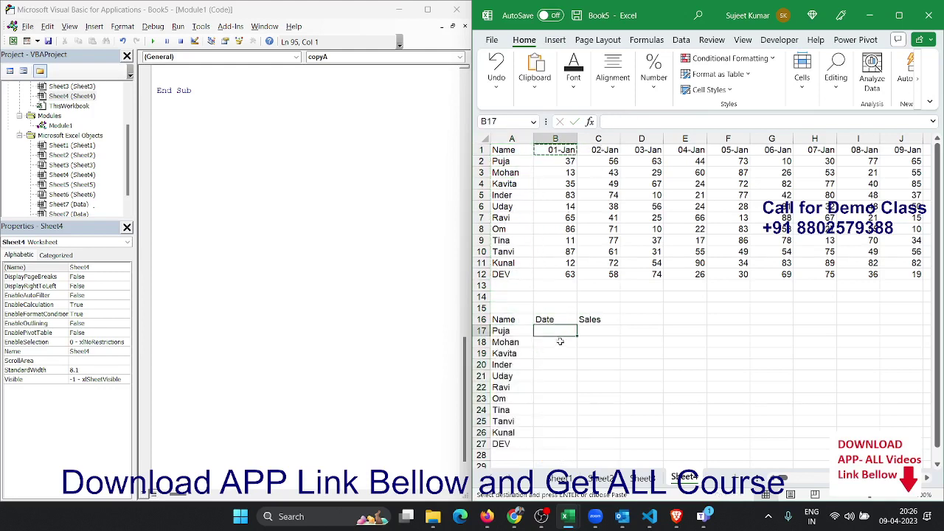
{"action": "key", "text": "ctrl+v"}
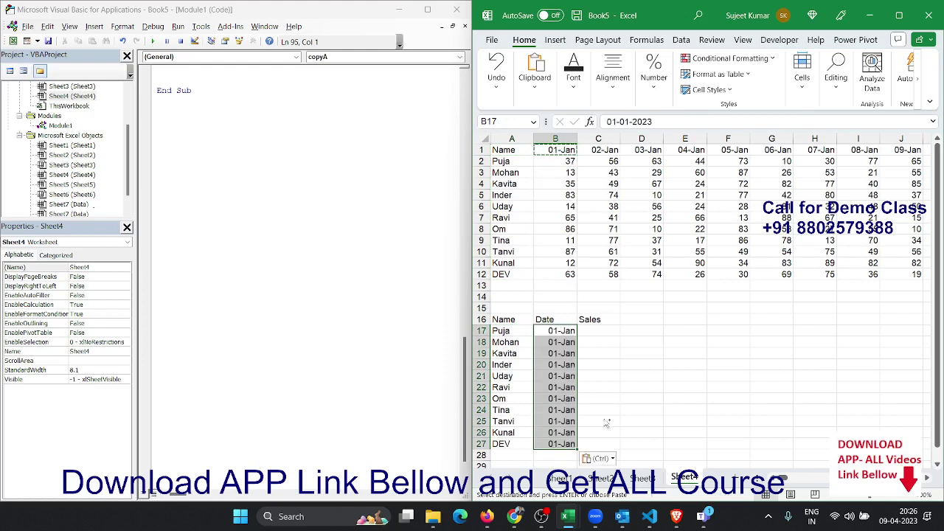
{"action": "left_click", "coordinate": [562, 164]}
{"action": "left_click_drag", "start_coordinate": [562, 174], "coordinate": [568, 274]}
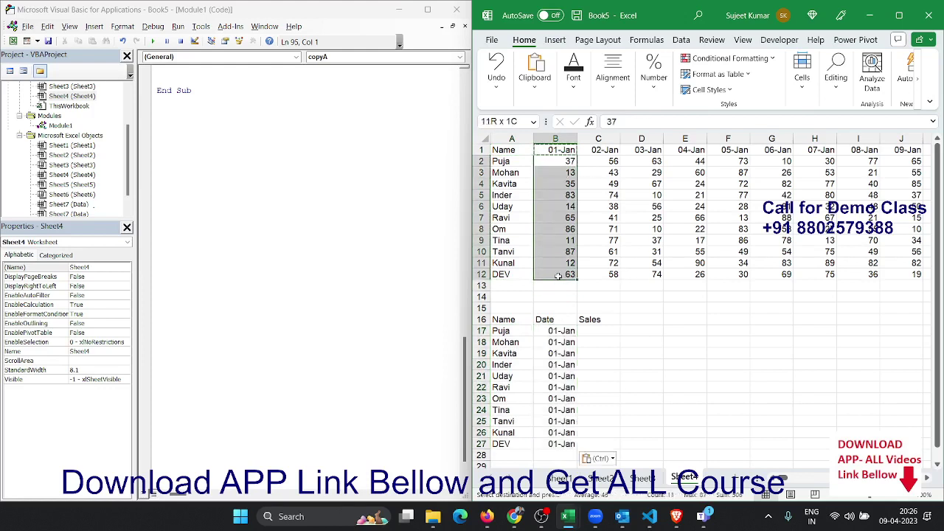
{"action": "key", "text": "ctrl+c"}
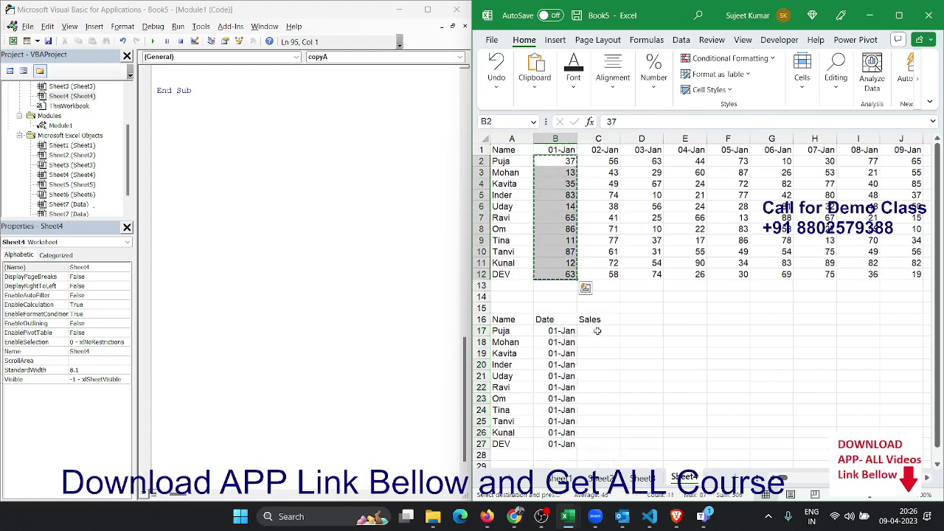
{"action": "left_click", "coordinate": [597, 330]}
{"action": "key", "text": "ctrl+v"}
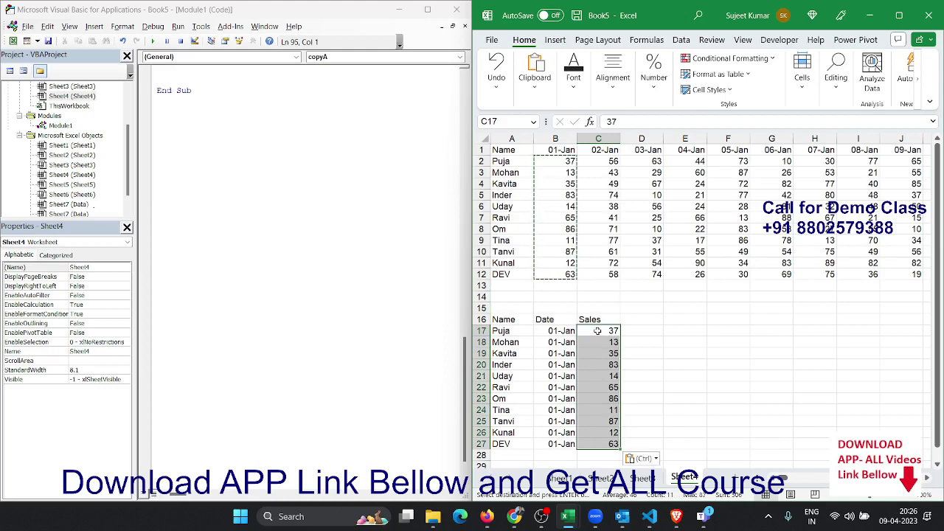
Clear the trial values in A17:C27 below the headings
{"action": "left_click", "coordinate": [597, 330]}
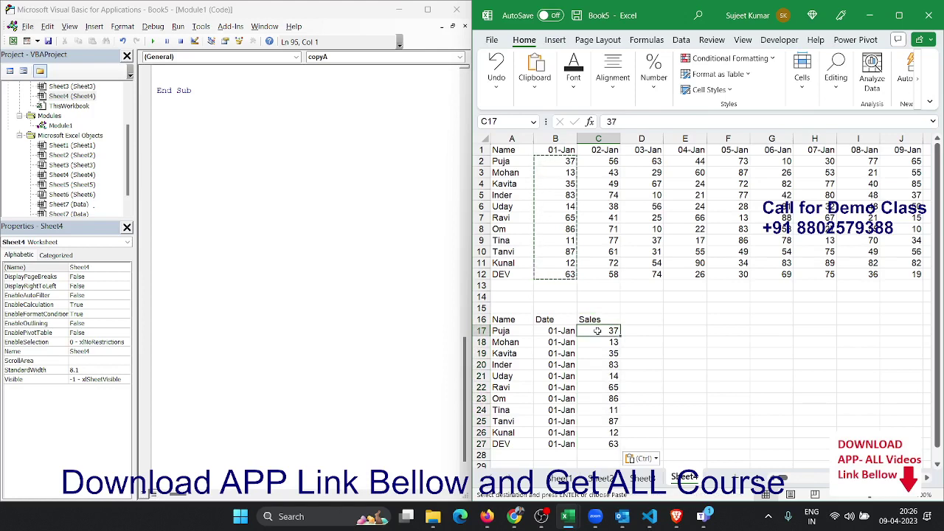
{"action": "key", "text": "Home"}
{"action": "key", "text": "shift+Right"}
{"action": "key", "text": "shift+Right"}
{"action": "key", "text": "ctrl+shift+Down"}
{"action": "key", "text": "Delete"}
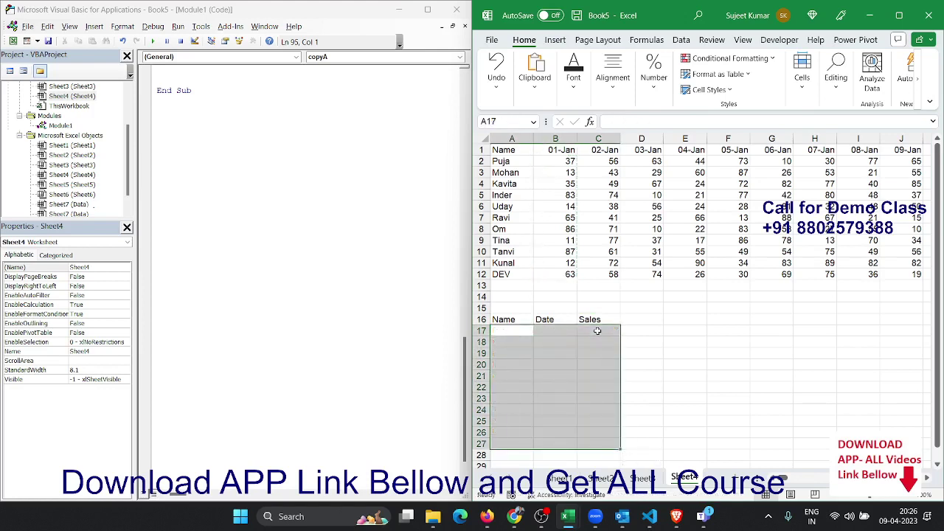
Start a new procedure Sub Unpivot() below the existing macro
{"action": "left_click", "coordinate": [247, 130]}
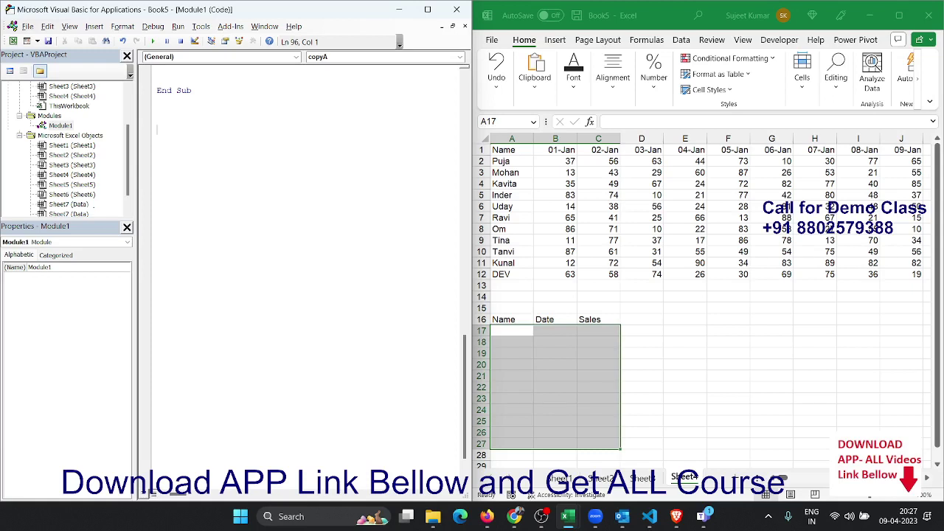
{"action": "type", "text": "sub "}
{"action": "type", "text": "UIn-"}
{"action": "key", "text": "BackSpace"}
{"action": "key", "text": "BackSpace"}
{"action": "key", "text": "BackSpace"}
{"action": "type", "text": "np"}
{"action": "type", "text": "ivot()"}
{"action": "key", "text": "Return"}
{"action": "key", "text": "Return"}
{"action": "key", "text": "Return"}
{"action": "key", "text": "Return"}
{"action": "key", "text": "Return"}
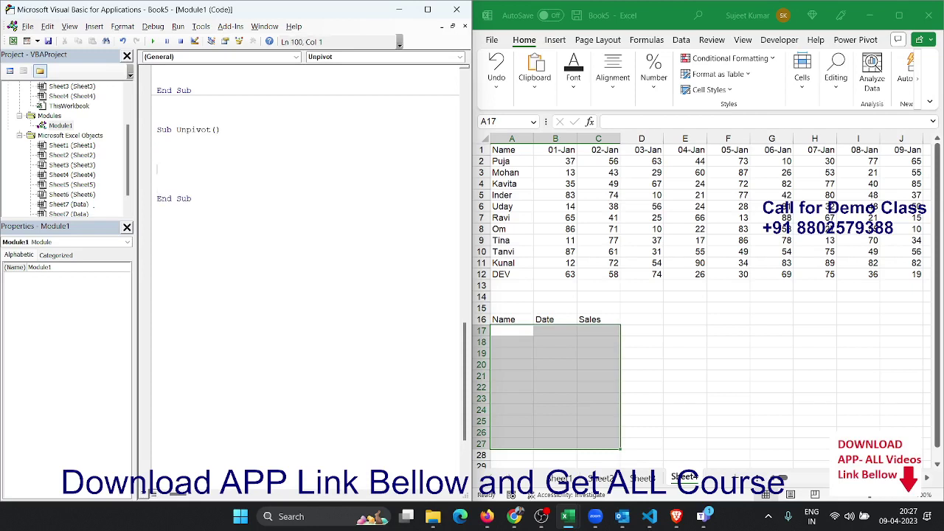
Write the loop header For i = 2 To Range("xfd1").End(xlToLeft).Column
{"action": "left_click", "coordinate": [157, 149]}
{"action": "type", "text": "for i = "}
{"action": "type", "text": "2 to "}
{"action": "type", "text": "range("}
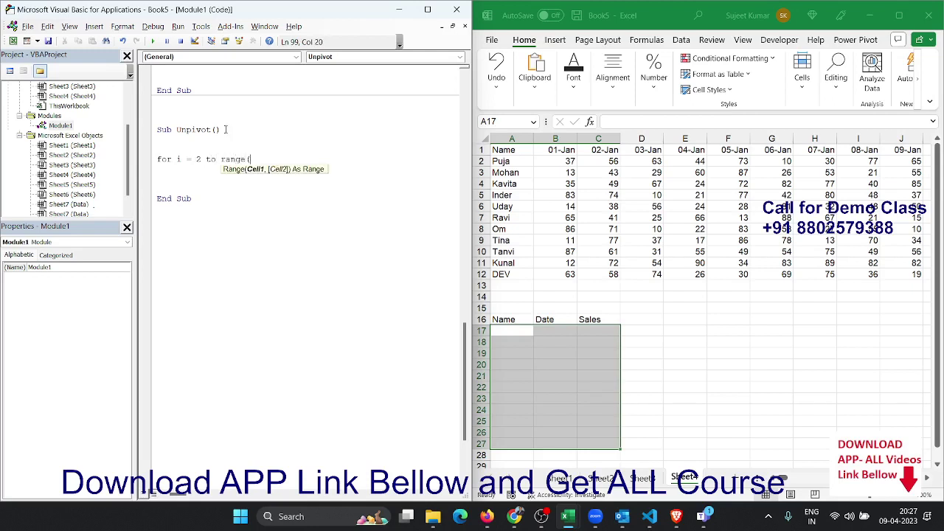
{"action": "type", "text": "\"xfd"}
{"action": "type", "text": "1\")."}
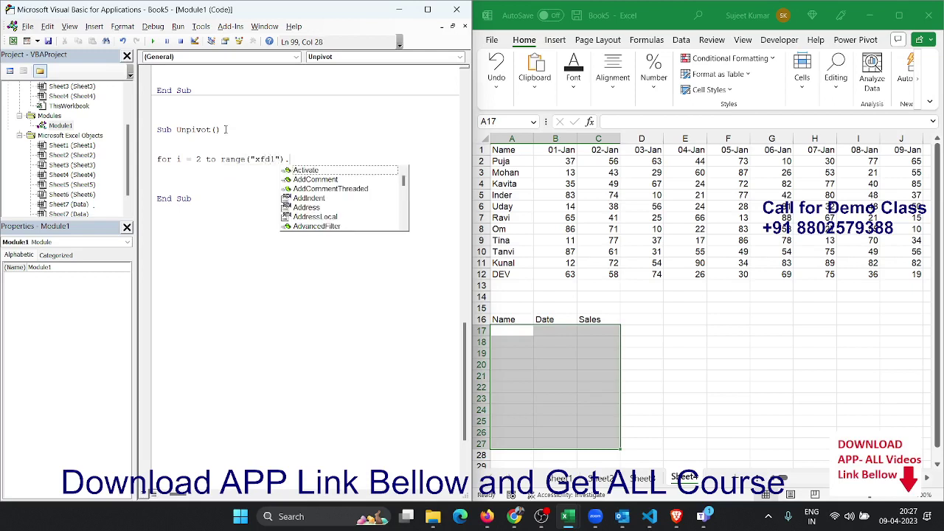
{"action": "type", "text": "en"}
{"action": "key", "text": "Tab"}
{"action": "type", "text": "("}
{"action": "key", "text": "Down"}
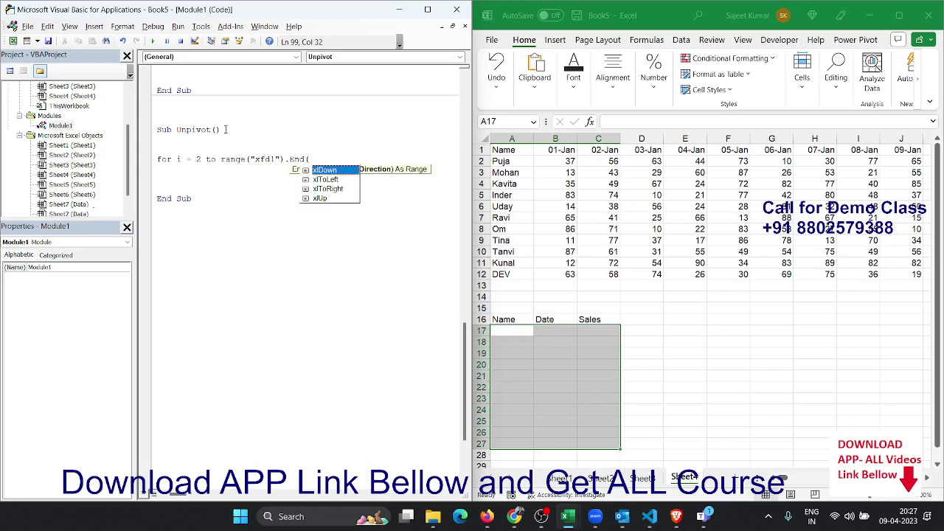
{"action": "key", "text": "Down"}
{"action": "key", "text": "Tab"}
{"action": "type", "text": ")."}
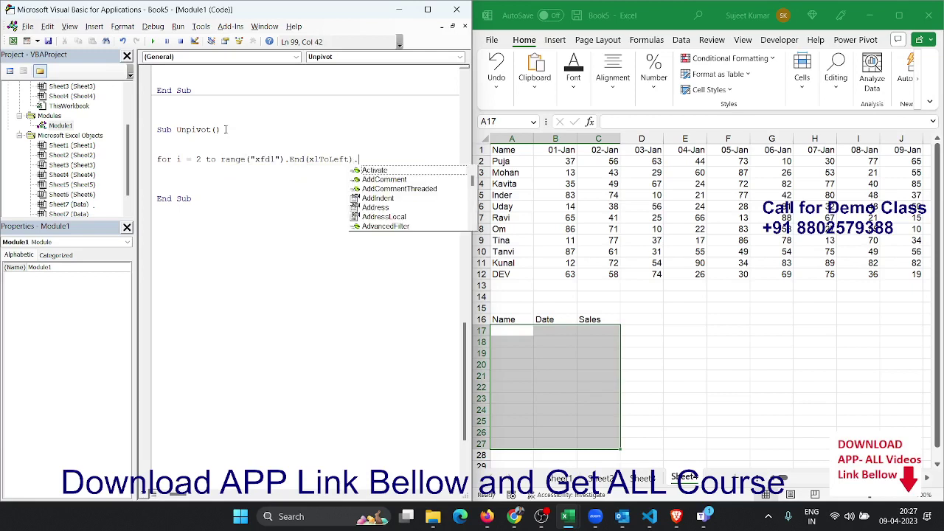
{"action": "type", "text": "col"}
{"action": "key", "text": "Return"}
{"action": "key", "text": "Return"}
{"action": "key", "text": "Return"}
{"action": "key", "text": "Return"}
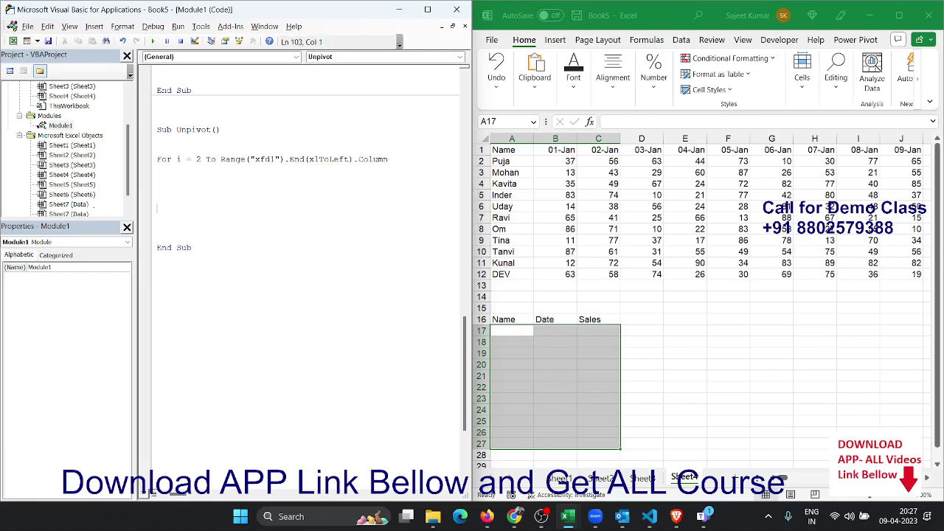
Close the loop with Next i, leaving blank lines for the body
{"action": "type", "text": "next i"}
{"action": "key", "text": "Up"}
{"action": "key", "text": "Up"}
{"action": "key", "text": "Return"}
{"action": "key", "text": "Return"}
{"action": "key", "text": "Up"}
Check the names range A2:A12, then add Range("A2:A12").Copy inside the loop
{"action": "left_click", "coordinate": [508, 278]}
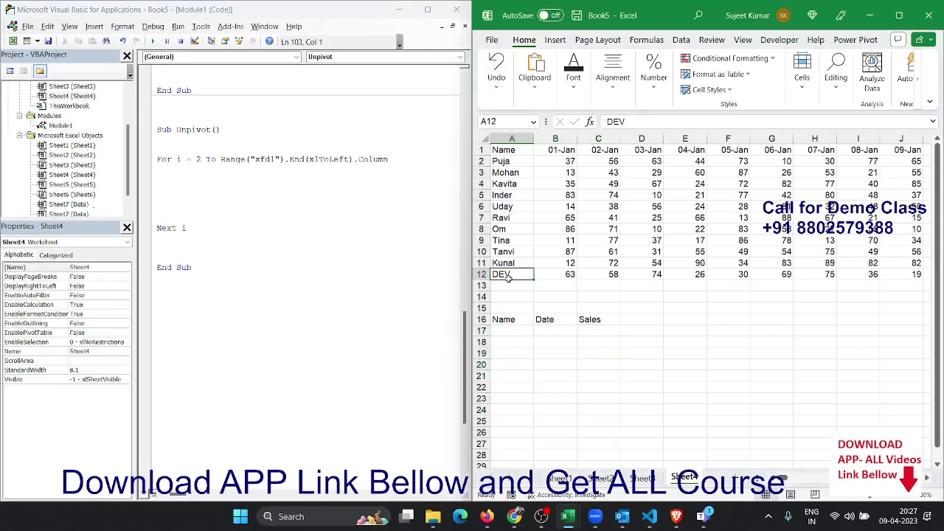
{"action": "left_click_drag", "start_coordinate": [508, 278], "coordinate": [508, 163]}
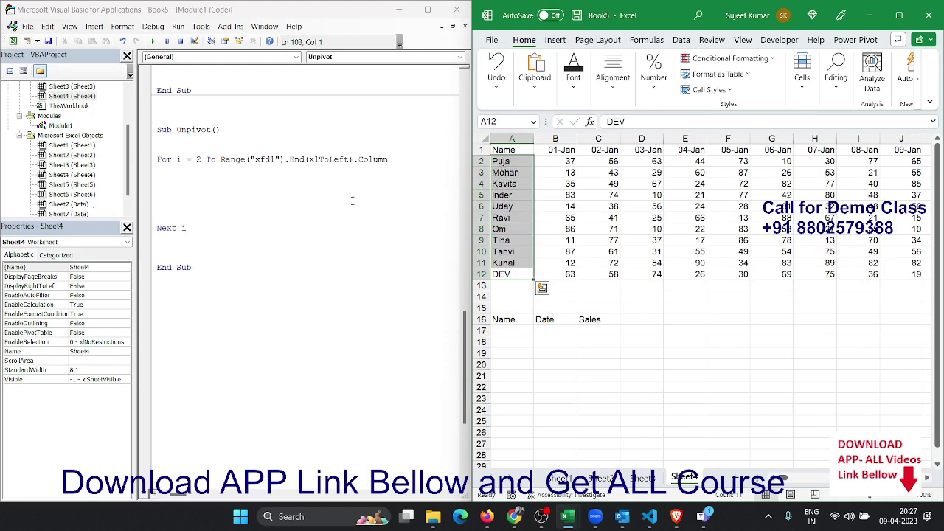
{"action": "left_click", "coordinate": [232, 193]}
{"action": "key", "text": "Up"}
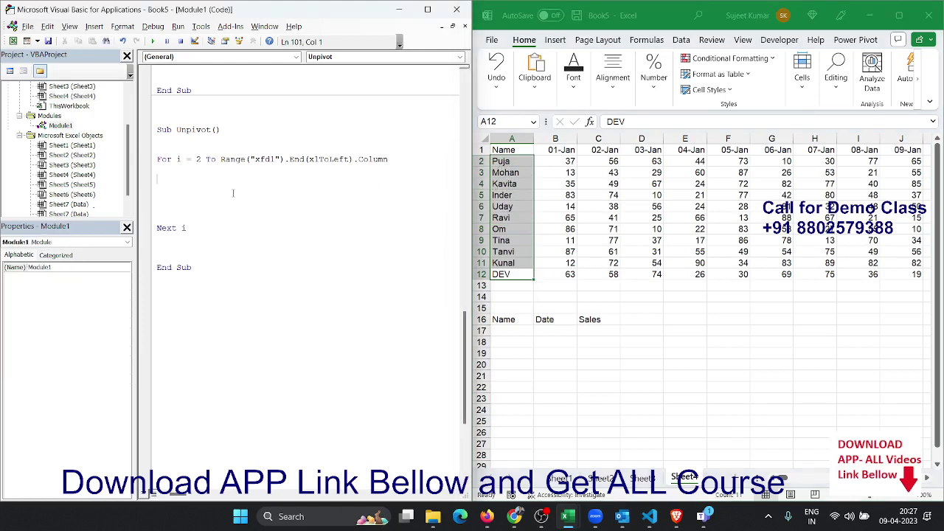
{"action": "type", "text": "rang"}
{"action": "type", "text": "e(\""}
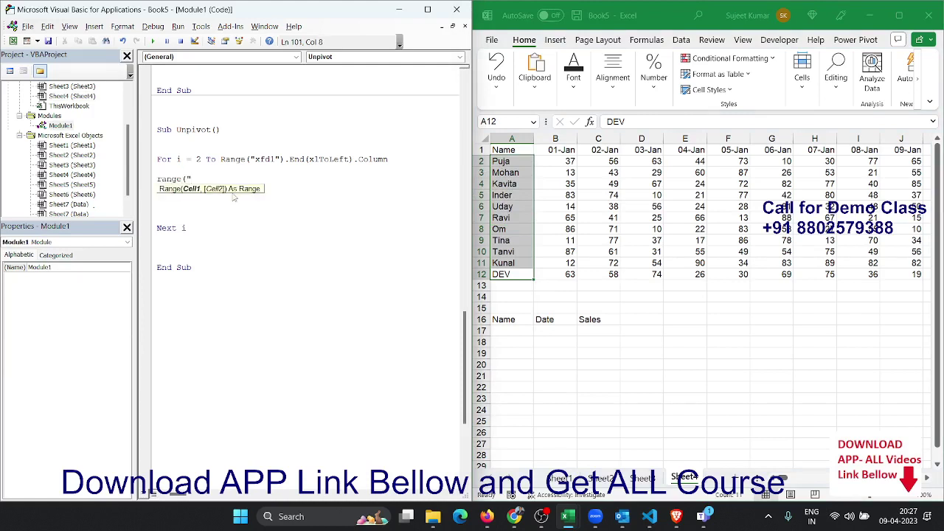
{"action": "type", "text": "A2"}
{"action": "type", "text": ":A"}
{"action": "type", "text": "12\")."}
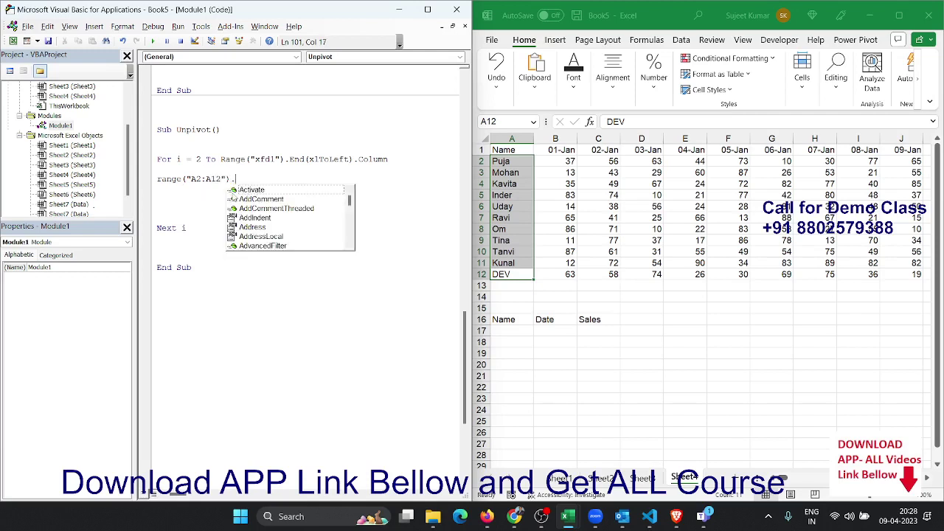
{"action": "type", "text": "cop"}
{"action": "key", "text": "Return"}
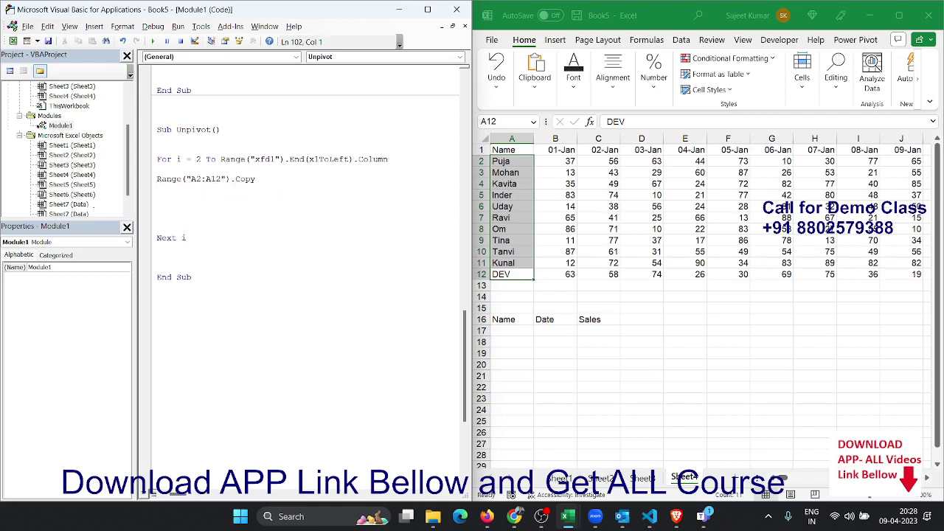
Declare Dim r As Long under Sub Unpivot()
{"action": "type", "text": "range"}
{"action": "type", "text": "(\"A"}
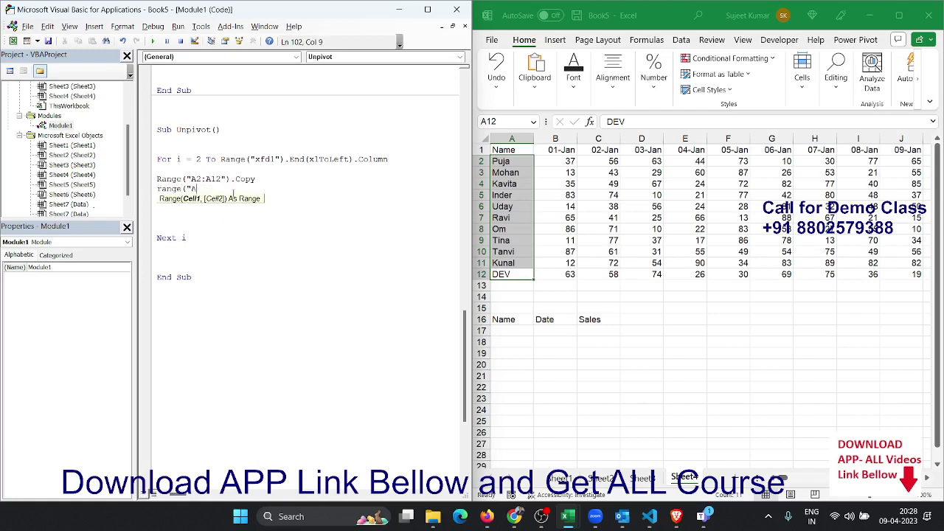
{"action": "type", "text": "65000"}
{"action": "key", "text": "BackSpace"}
{"action": "key", "text": "BackSpace"}
{"action": "key", "text": "BackSpace"}
{"action": "key", "text": "BackSpace"}
{"action": "key", "text": "BackSpace"}
{"action": "key", "text": "BackSpace"}
{"action": "key", "text": "BackSpace"}
{"action": "key", "text": "BackSpace"}
{"action": "key", "text": "BackSpace"}
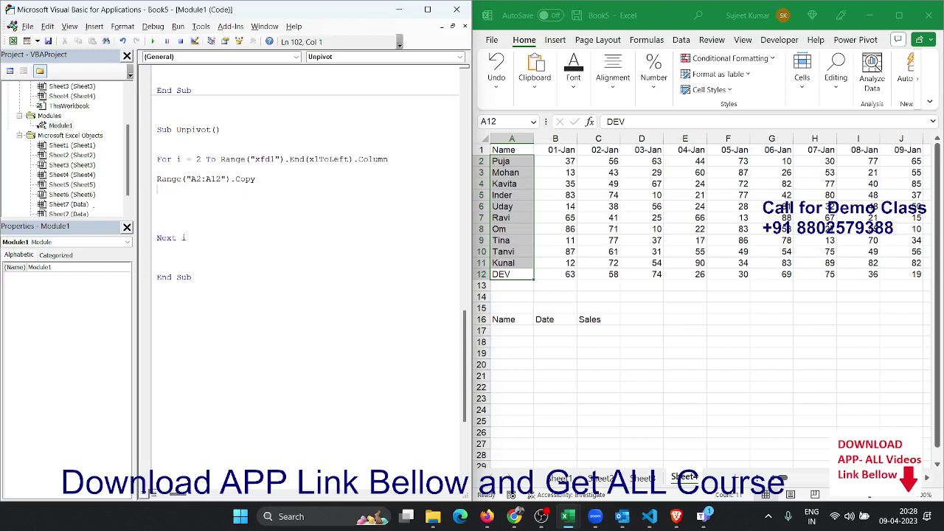
{"action": "key", "text": "Up"}
{"action": "key", "text": "Up"}
{"action": "key", "text": "Up"}
{"action": "key", "text": "Up"}
{"action": "key", "text": "Up"}
{"action": "type", "text": "di"}
{"action": "type", "text": "m r as Ra"}
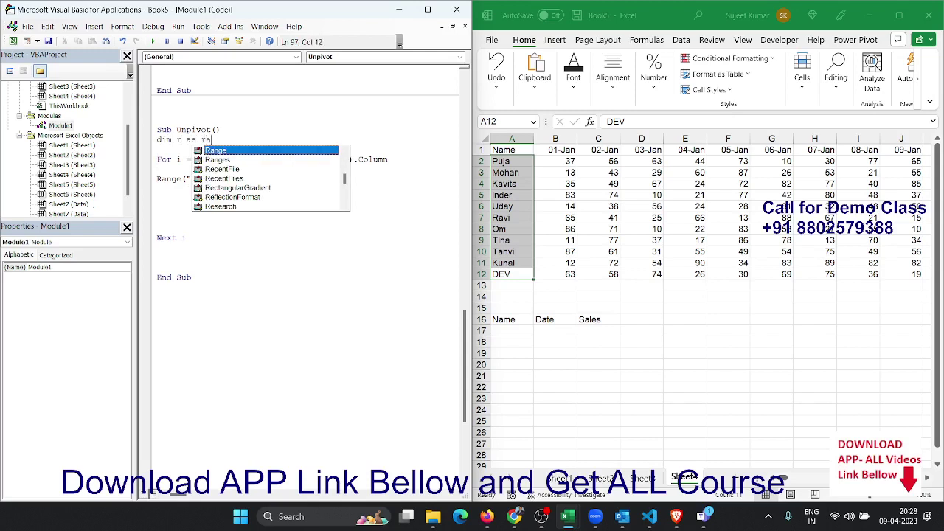
{"action": "key", "text": "Tab"}
{"action": "key", "text": "BackSpace"}
{"action": "key", "text": "BackSpace"}
{"action": "key", "text": "BackSpace"}
{"action": "key", "text": "BackSpace"}
{"action": "key", "text": "BackSpace"}
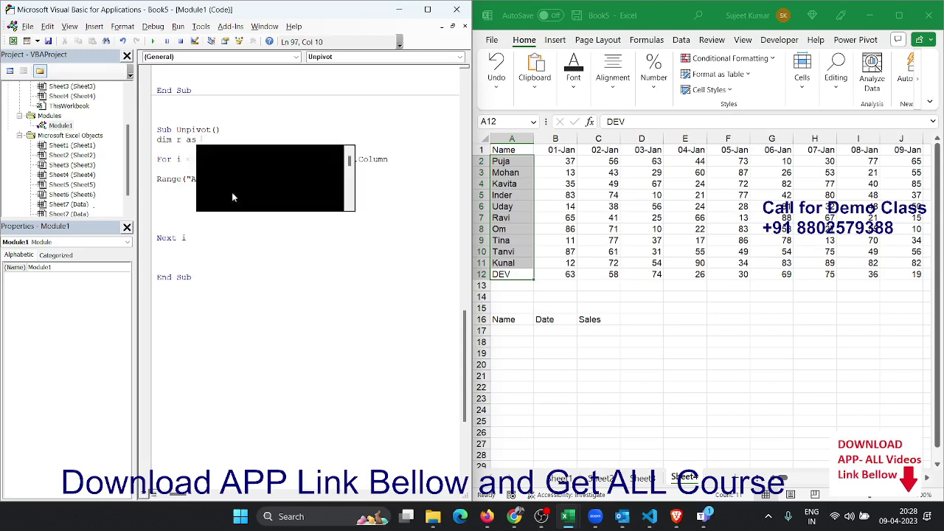
{"action": "type", "text": "lo"}
{"action": "key", "text": "Tab"}
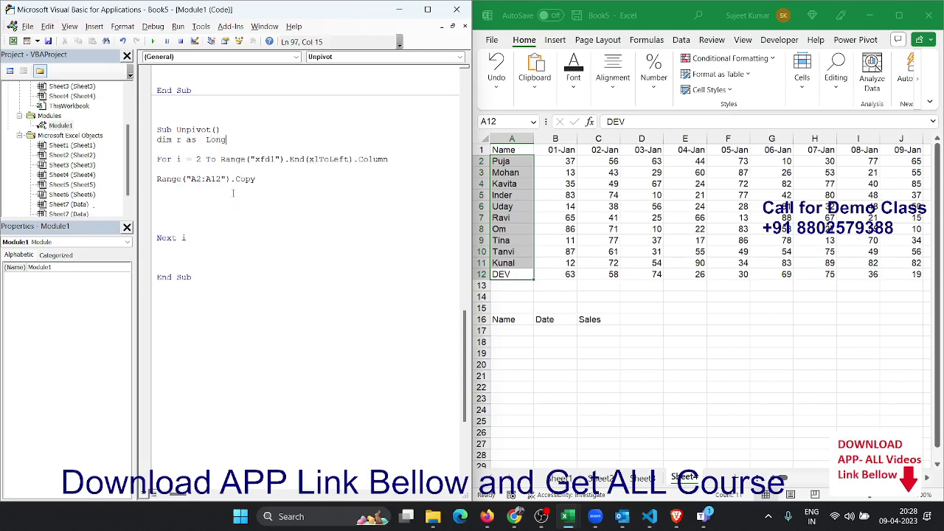
Add r = Range("A65000").End(xlUp).Offset(1, 0).Row below the Copy line
{"action": "left_click", "coordinate": [232, 194]}
{"action": "type", "text": "r="}
{"action": "type", "text": "range"}
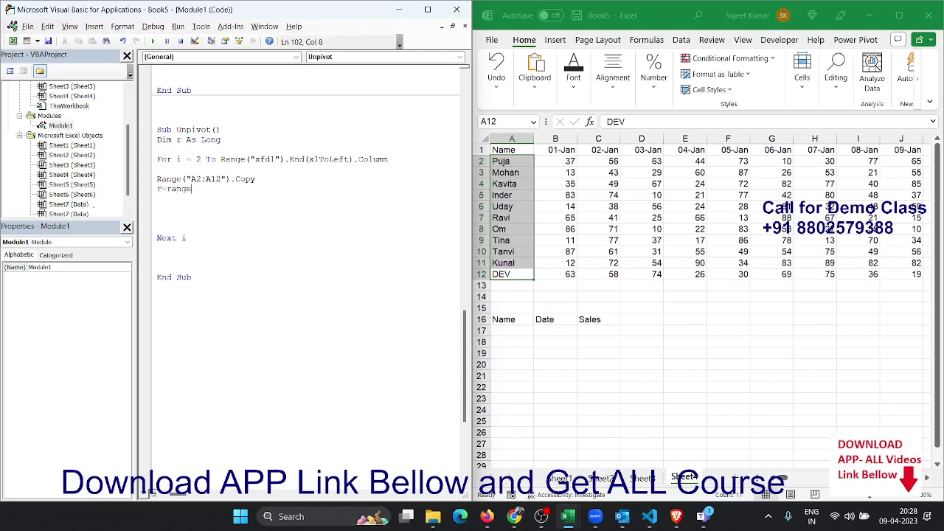
{"action": "type", "text": "(\"A6"}
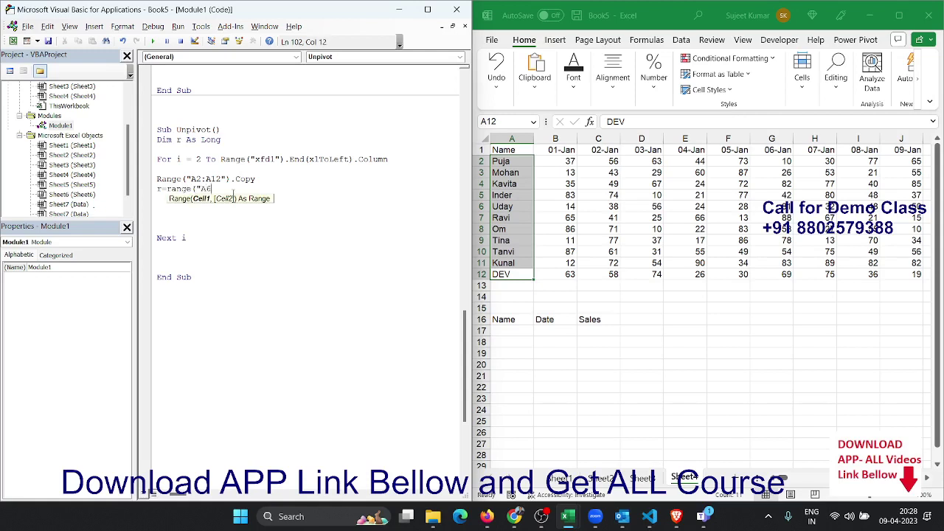
{"action": "type", "text": "5000\")"}
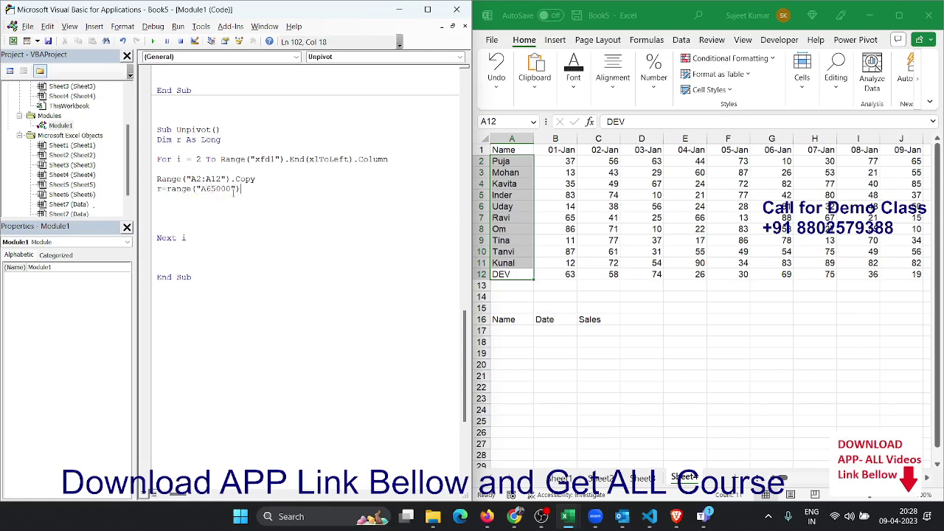
{"action": "type", "text": ".End"}
{"action": "type", "text": "("}
{"action": "key", "text": "Down"}
{"action": "key", "text": "Down"}
{"action": "key", "text": "Down"}
{"action": "key", "text": "Tab"}
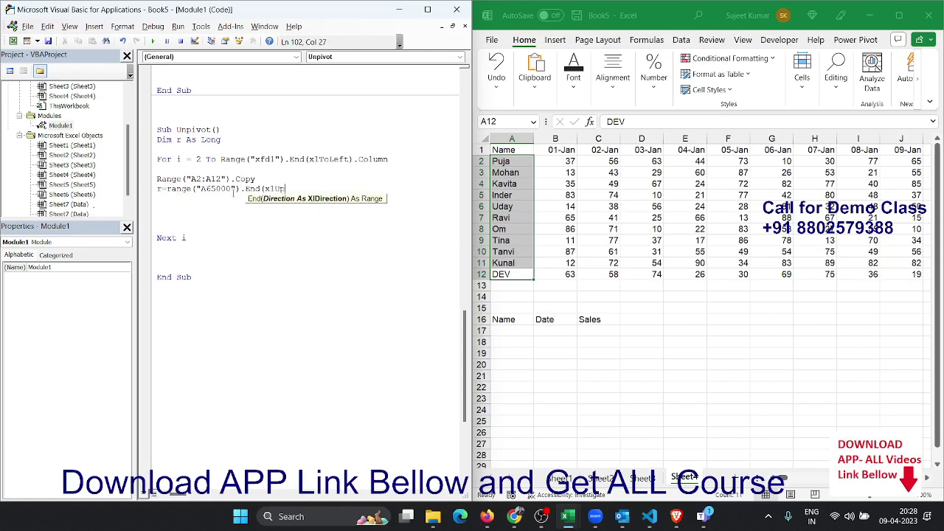
{"action": "type", "text": ").Of"}
{"action": "key", "text": "Tab"}
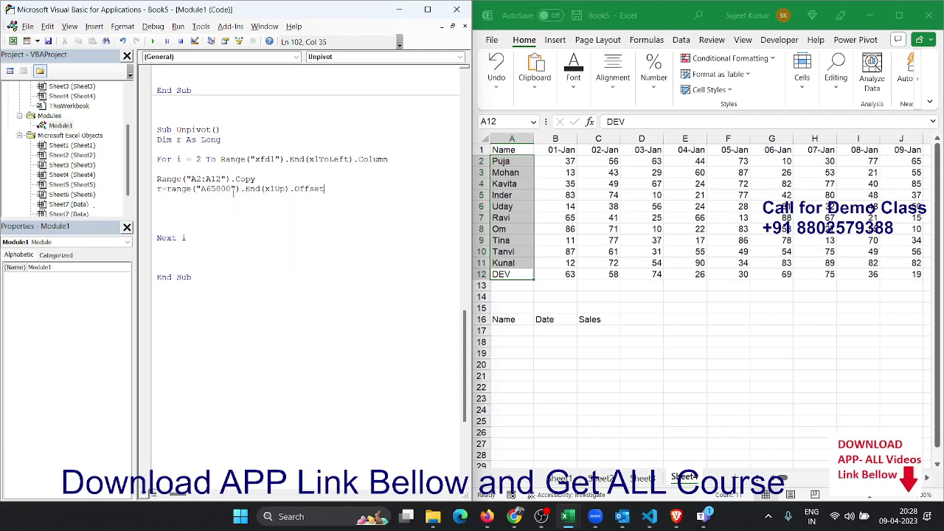
{"action": "type", "text": "(1,0"}
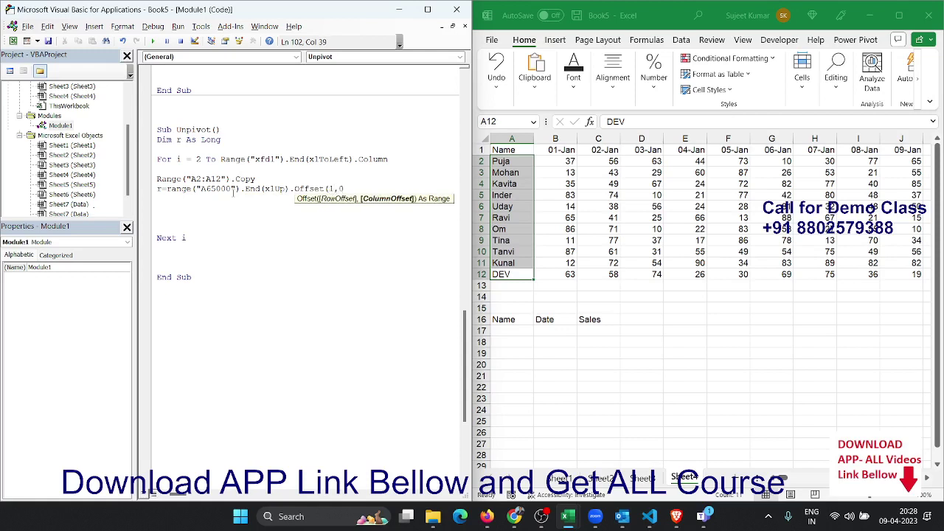
{"action": "type", "text": ").ro"}
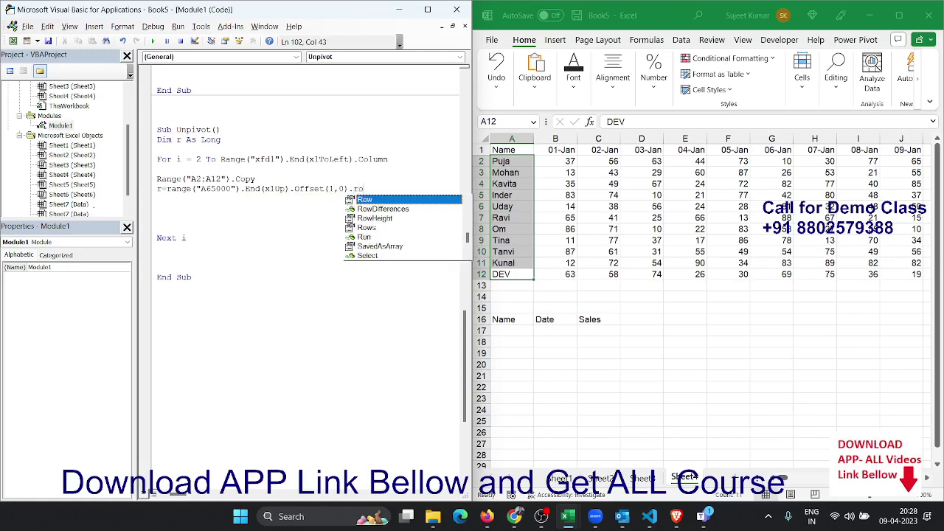
{"action": "key", "text": "Tab"}
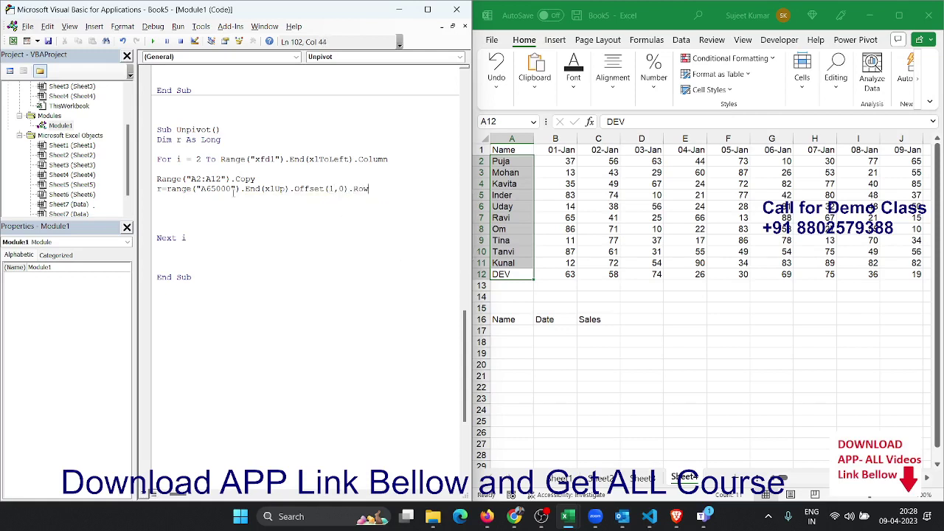
{"action": "key", "text": "BackSpace"}
Complete the Row line and add Range("A" & r).PasteSpecial to the macro
{"action": "type", "text": "w"}
{"action": "key", "text": "Return"}
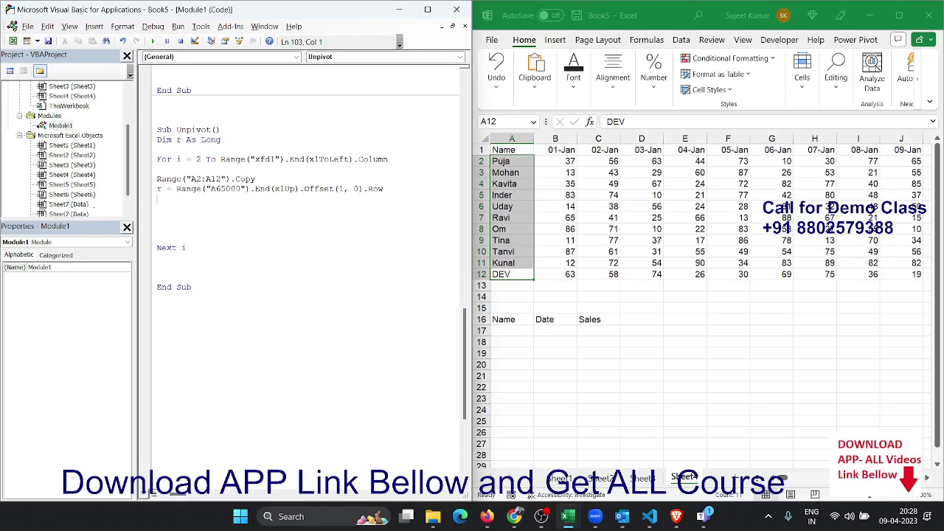
{"action": "type", "text": "range("}
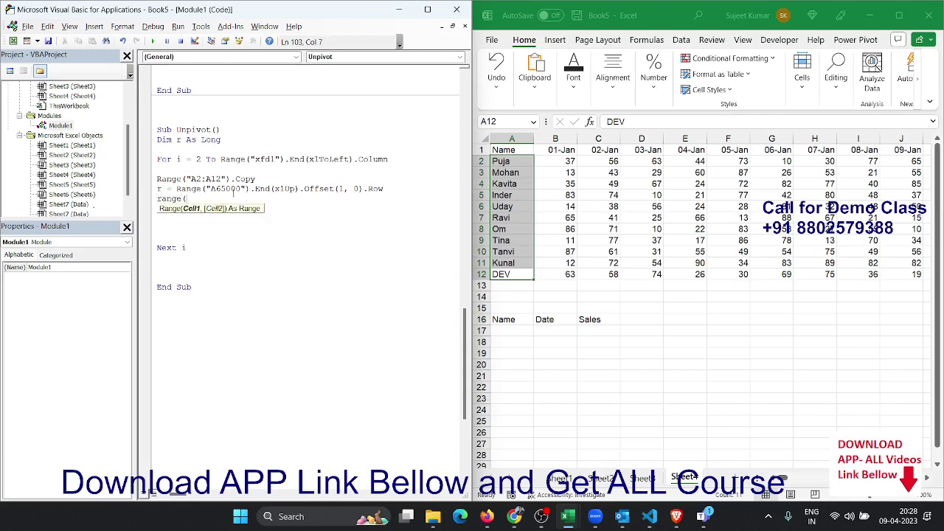
{"action": "type", "text": "\"A\" "}
{"action": "type", "text": "& r"}
{"action": "type", "text": ").p"}
{"action": "key", "text": "Down"}
{"action": "key", "text": "Down"}
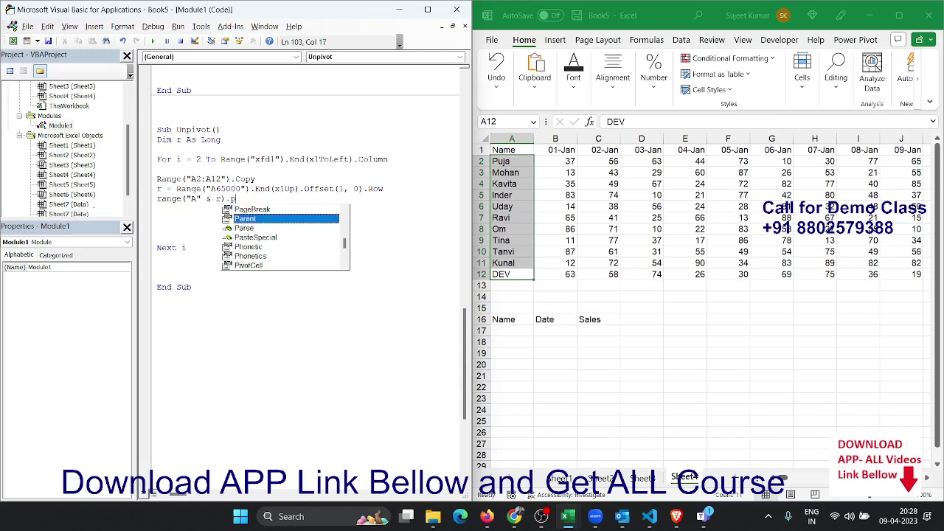
{"action": "key", "text": "Down"}
{"action": "key", "text": "Return"}
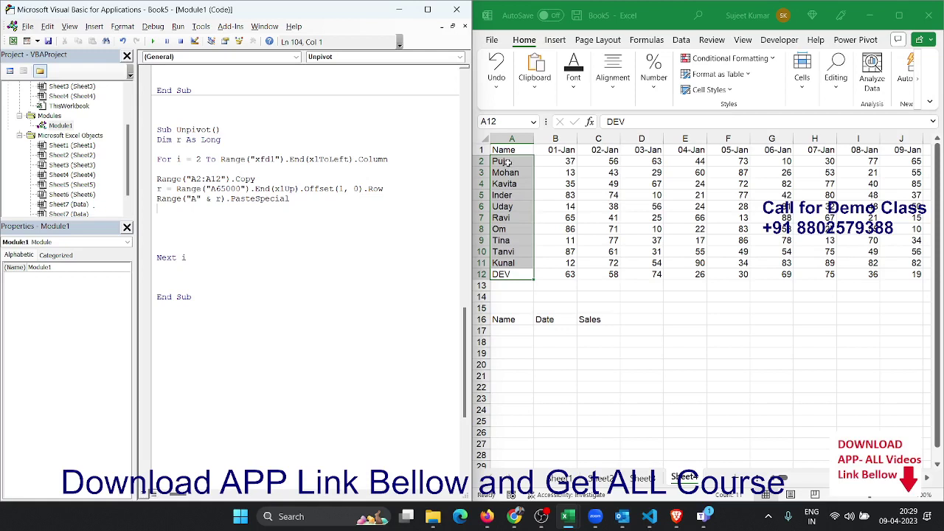
Copy the names A2:A12 and paste them into A17:A27 under Name
{"action": "left_click_drag", "start_coordinate": [507, 164], "coordinate": [507, 274]}
{"action": "key", "text": "ctrl+c"}
{"action": "left_click", "coordinate": [516, 330]}
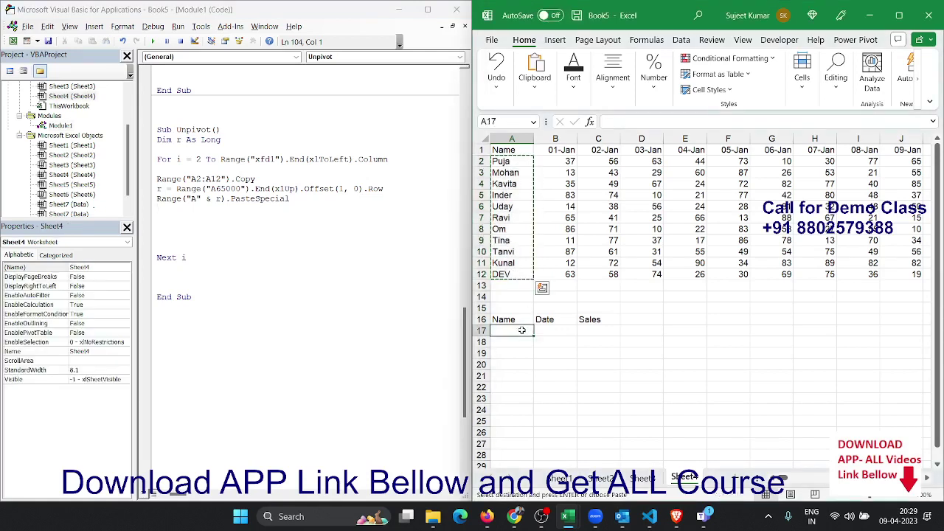
{"action": "key", "text": "ctrl+v"}
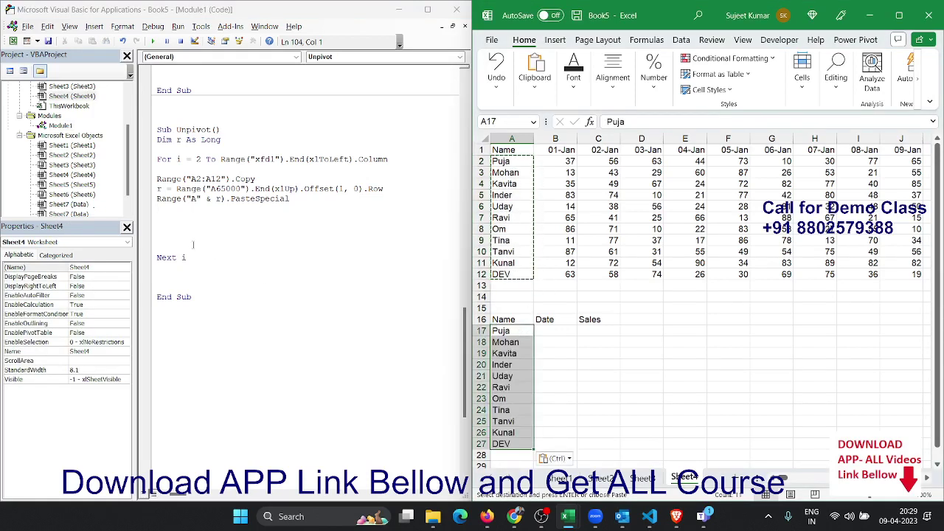
{"action": "left_click", "coordinate": [168, 215]}
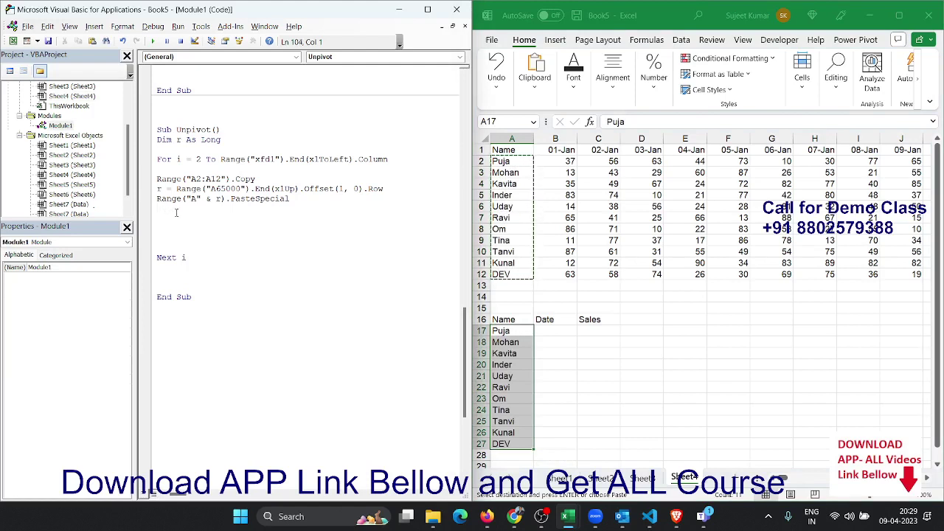
Add the line c = Range("a65000").End(xlUp).Row to store the last filled row
{"action": "type", "text": "c="}
{"action": "type", "text": "range("}
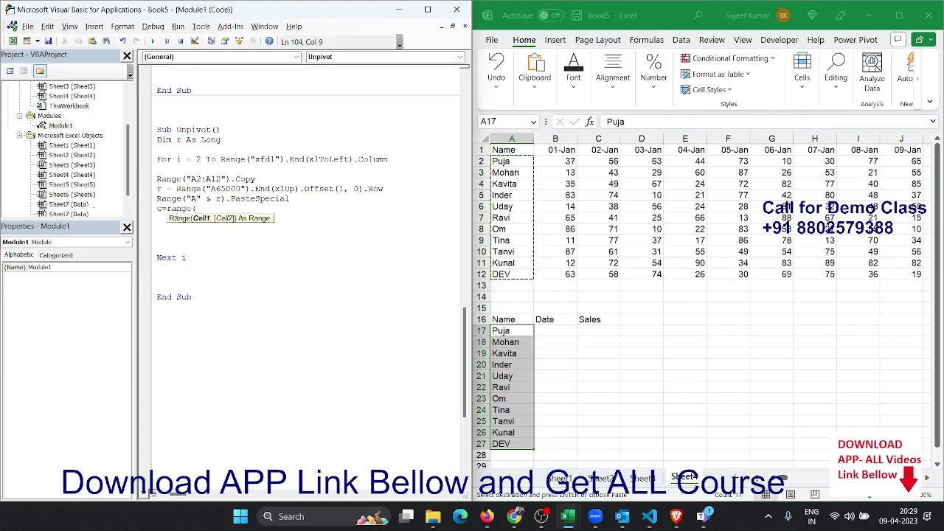
{"action": "type", "text": "\"C1"}
{"action": "key", "text": "BackSpace"}
{"action": "key", "text": "BackSpace"}
{"action": "type", "text": "a"}
{"action": "type", "text": "65000\""}
{"action": "type", "text": ").End"}
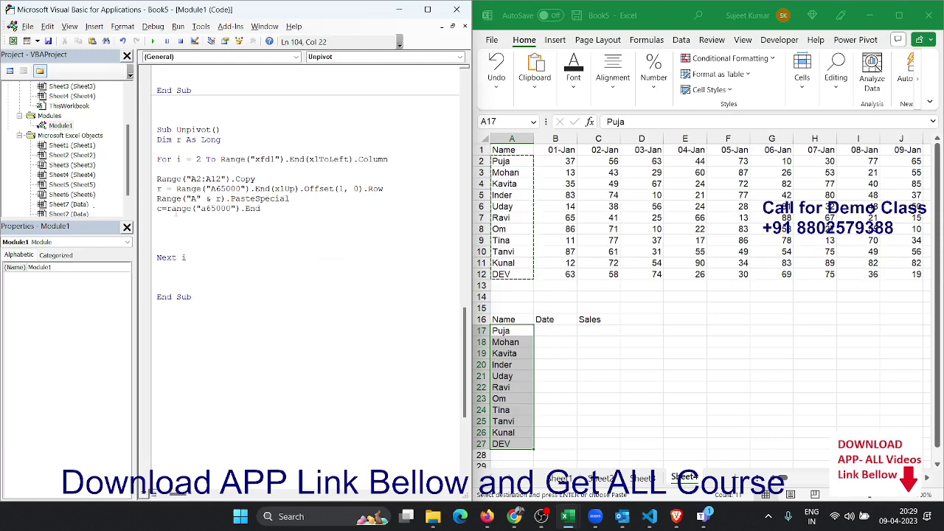
{"action": "type", "text": "(xlUp"}
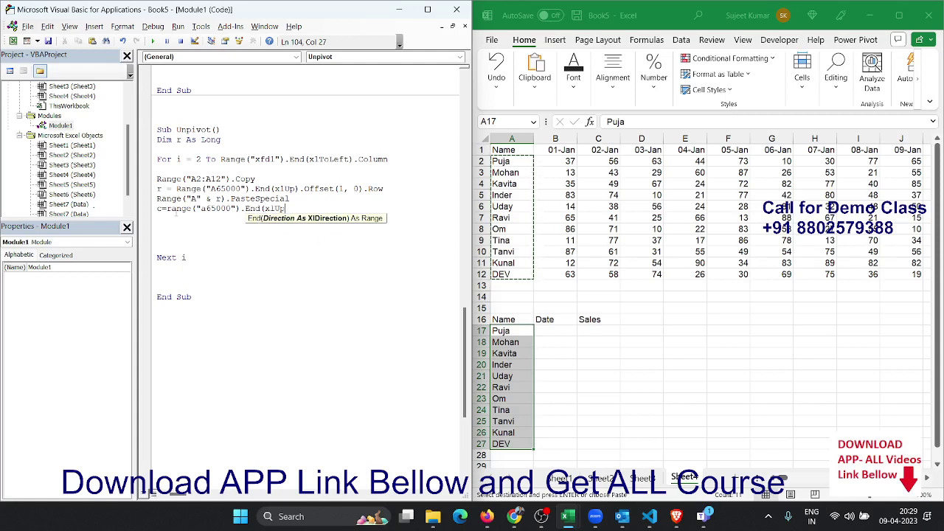
{"action": "type", "text": ").ro"}
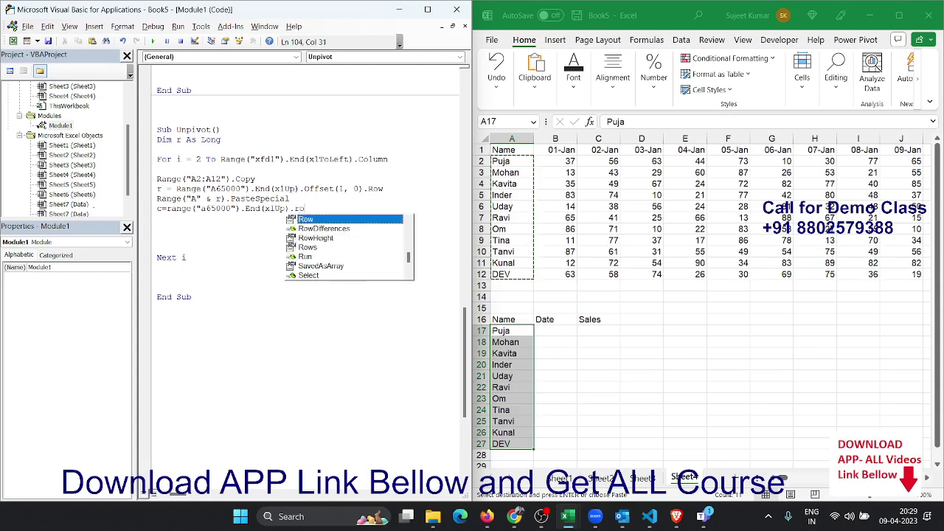
{"action": "type", "text": "w"}
{"action": "key", "text": "Tab"}
{"action": "key", "text": "Return"}
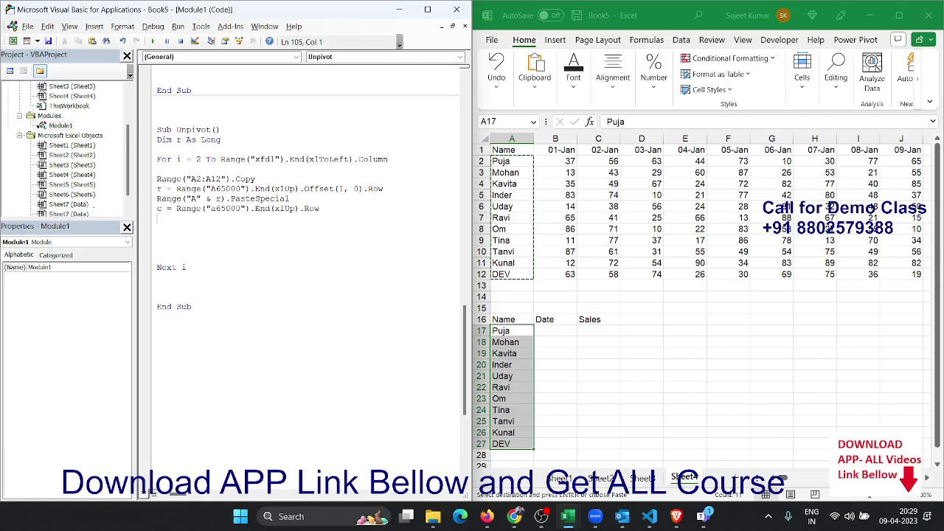
Add Range("B" & r, "B" & c).Value = Cells(1, i).Value to fill column B with each date
{"action": "type", "text": "cells"}
{"action": "type", "text": "("}
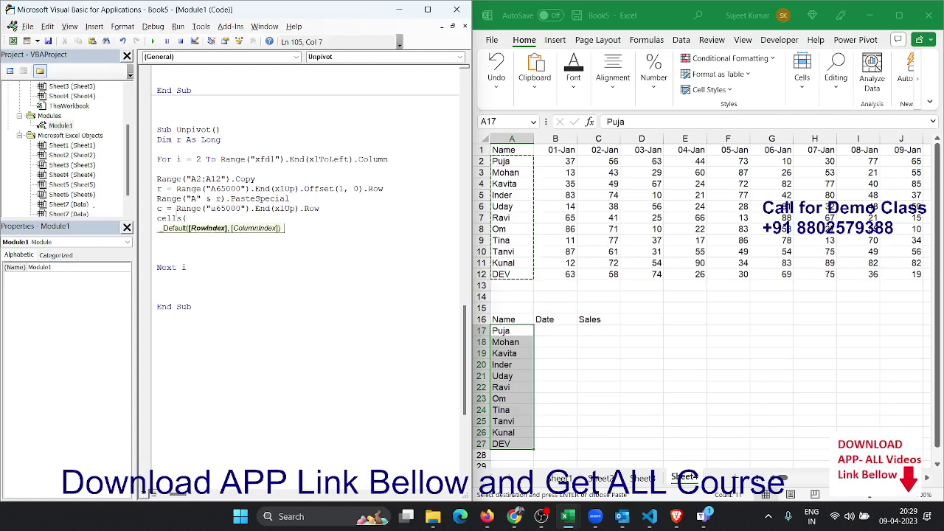
{"action": "key", "text": "BackSpace"}
{"action": "key", "text": "BackSpace"}
{"action": "key", "text": "BackSpace"}
{"action": "key", "text": "BackSpace"}
{"action": "key", "text": "BackSpace"}
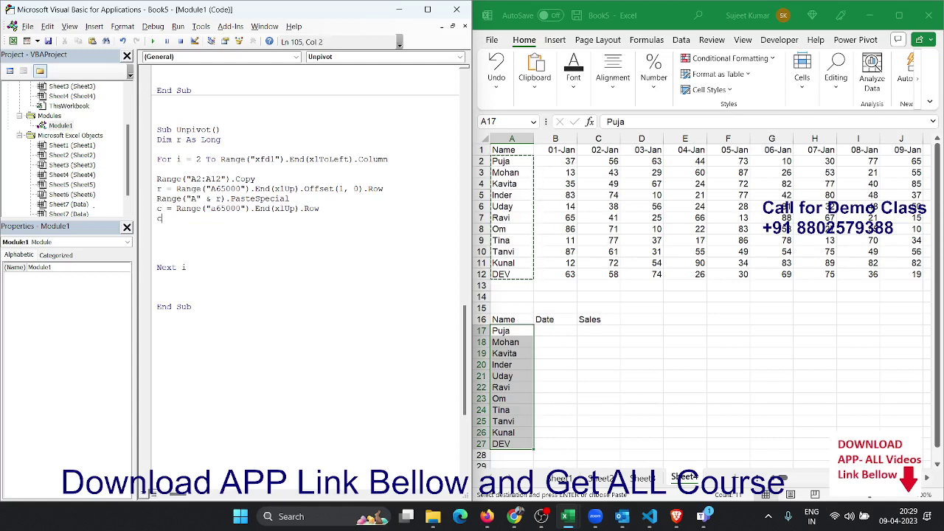
{"action": "key", "text": "BackSpace"}
{"action": "type", "text": "range"}
{"action": "type", "text": "(cells"}
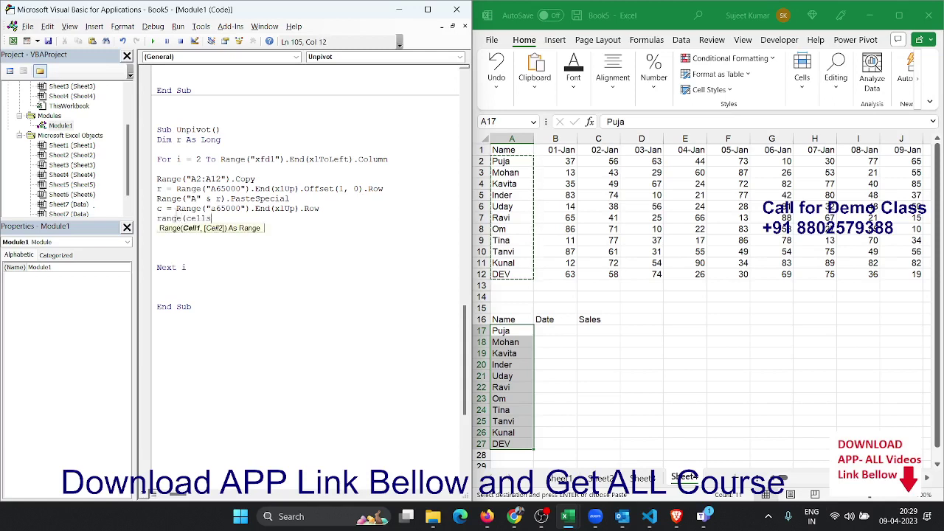
{"action": "type", "text": "("}
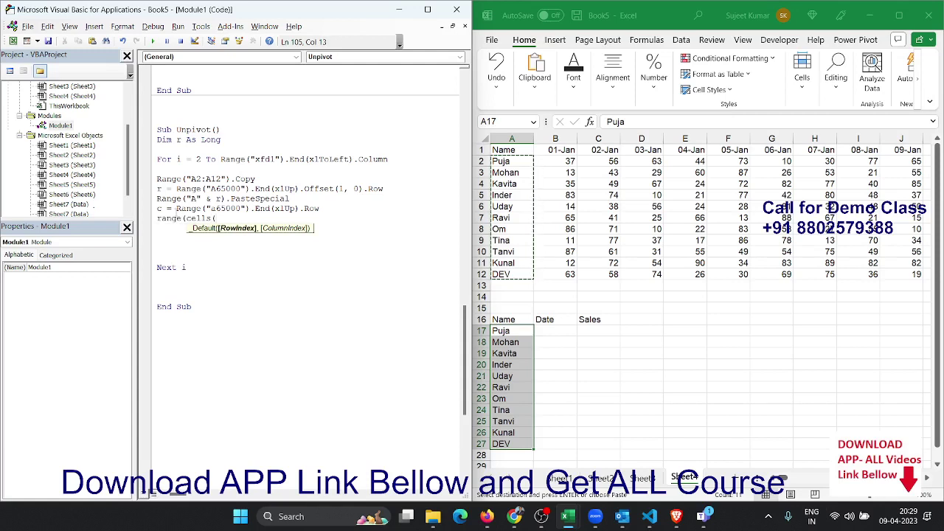
{"action": "key", "text": "BackSpace"}
{"action": "key", "text": "BackSpace"}
{"action": "key", "text": "BackSpace"}
{"action": "key", "text": "BackSpace"}
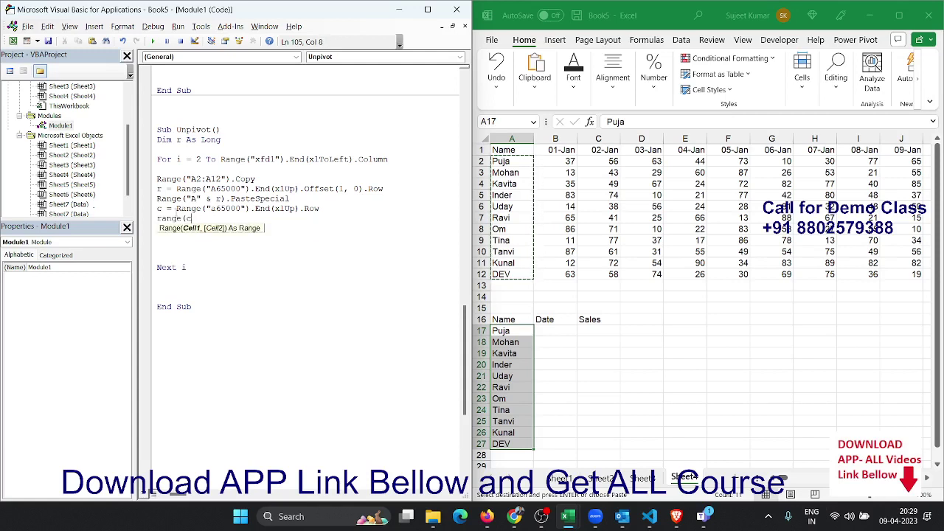
{"action": "key", "text": "BackSpace"}
{"action": "type", "text": "B\" "}
{"action": "type", "text": "& r,"}
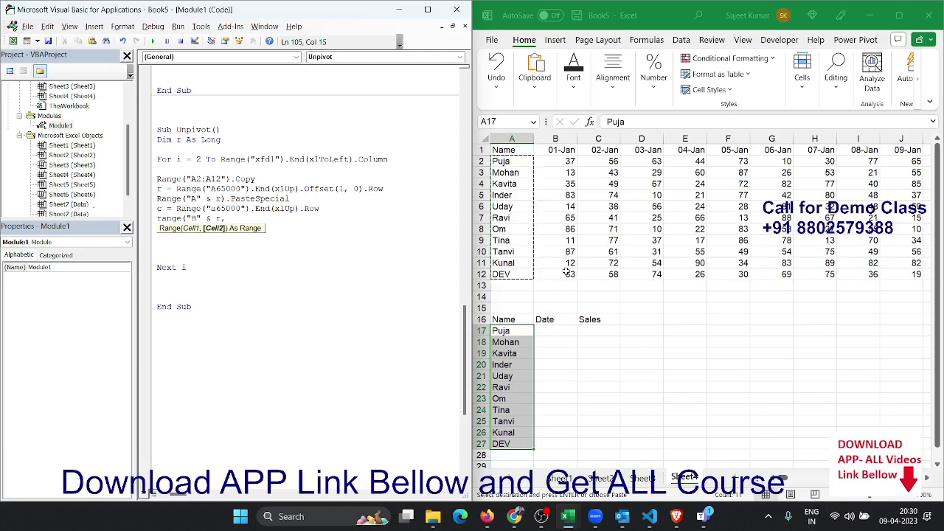
{"action": "type", "text": "\"B&"}
{"action": "key", "text": "BackSpace"}
{"action": "type", "text": "\" & "}
{"action": "type", "text": "c)"}
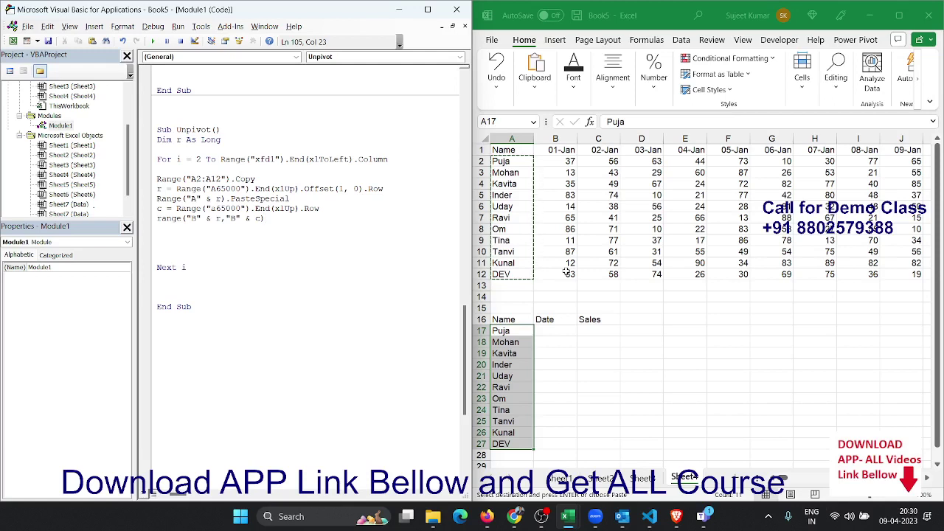
{"action": "type", "text": ".Value "}
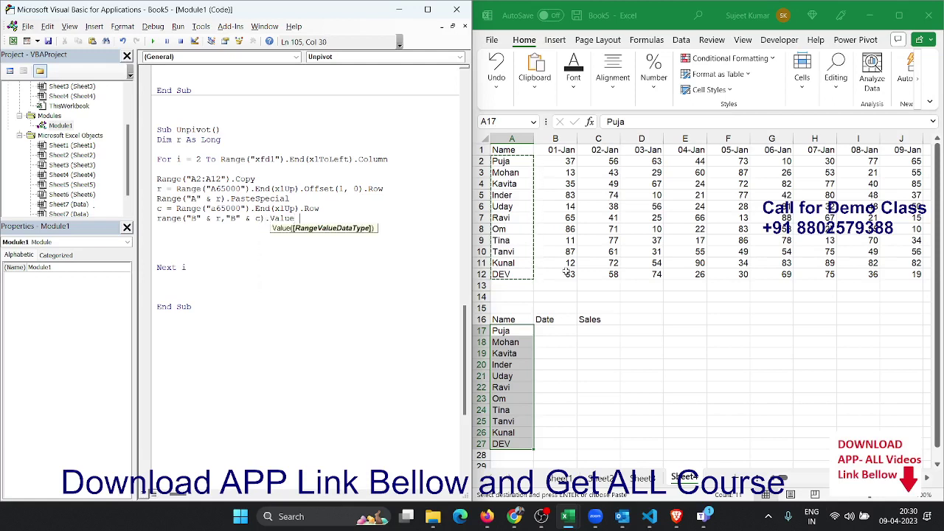
{"action": "type", "text": "= ce"}
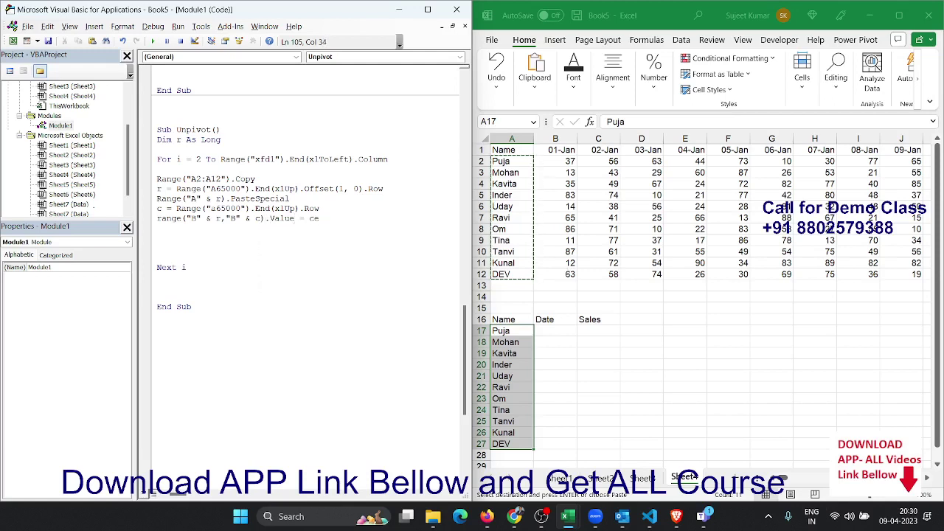
{"action": "type", "text": "lls("}
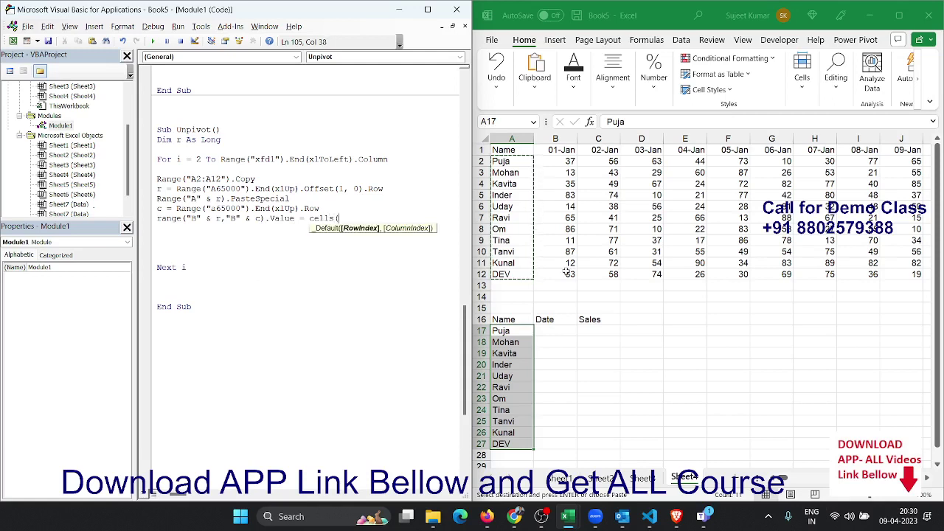
{"action": "type", "text": "1"}
{"action": "type", "text": ",i"}
{"action": "type", "text": ".v"}
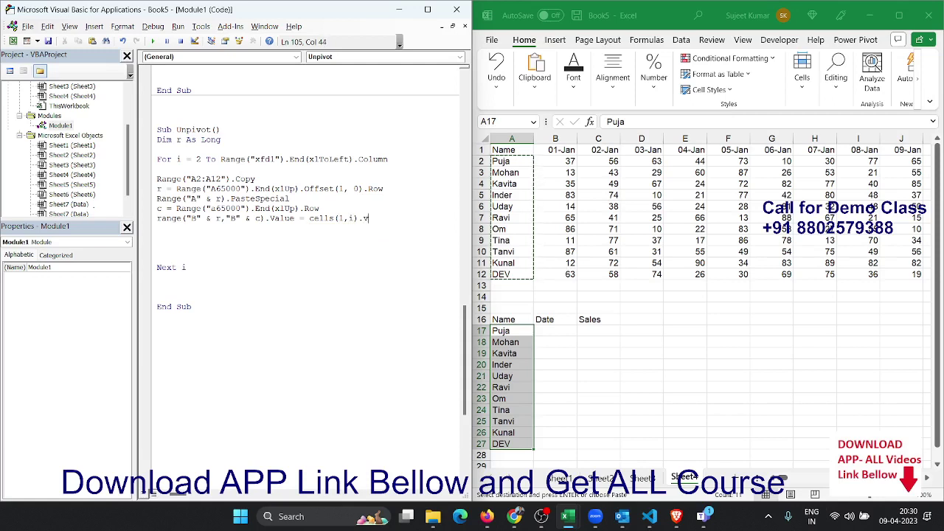
{"action": "type", "text": "alue"}
{"action": "key", "text": "Return"}
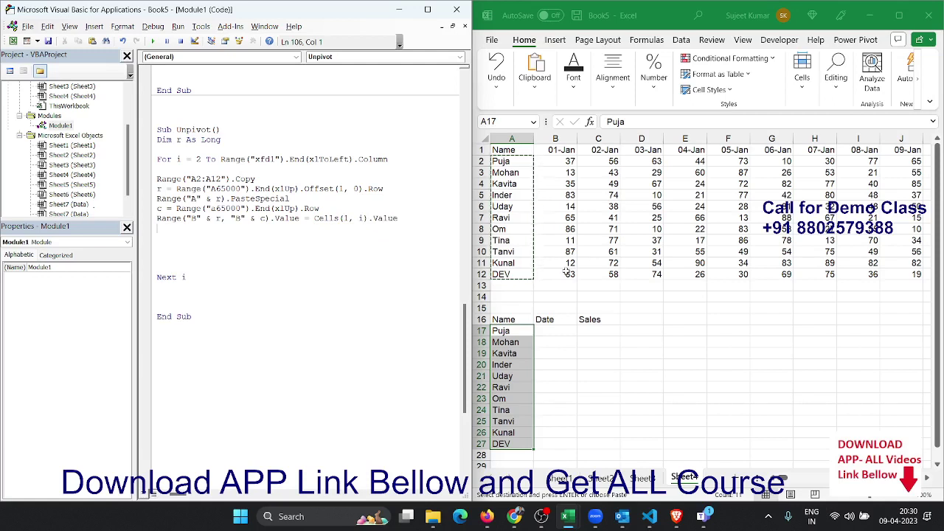
{"action": "type", "text": "cells"}
{"action": "type", "text": "("}
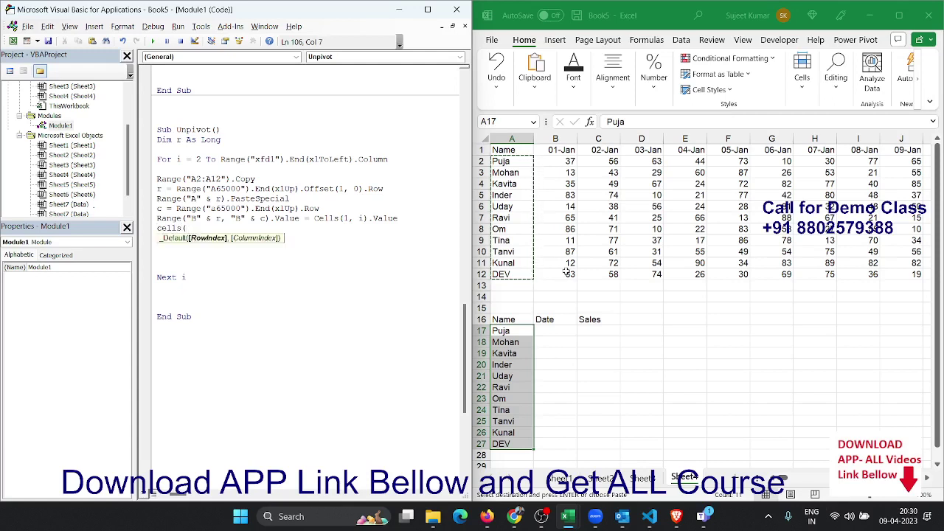
{"action": "key", "text": "BackSpace"}
{"action": "key", "text": "BackSpace"}
{"action": "key", "text": "BackSpace"}
{"action": "key", "text": "BackSpace"}
{"action": "key", "text": "BackSpace"}
Add Range(Cells(2, i), Cells(12, i)).Copy and Range("C" & r).PasteSpecial lines to the loop
{"action": "type", "text": "ra"}
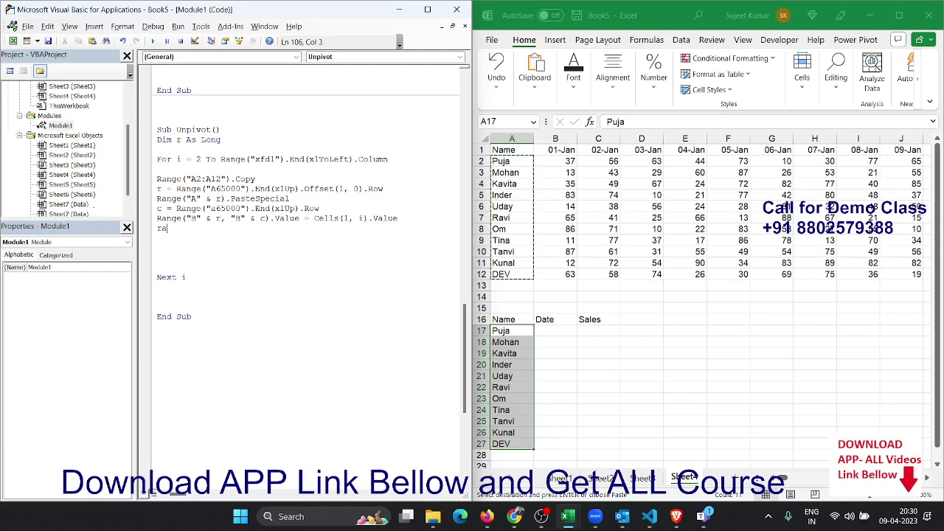
{"action": "type", "text": "nge(cel"}
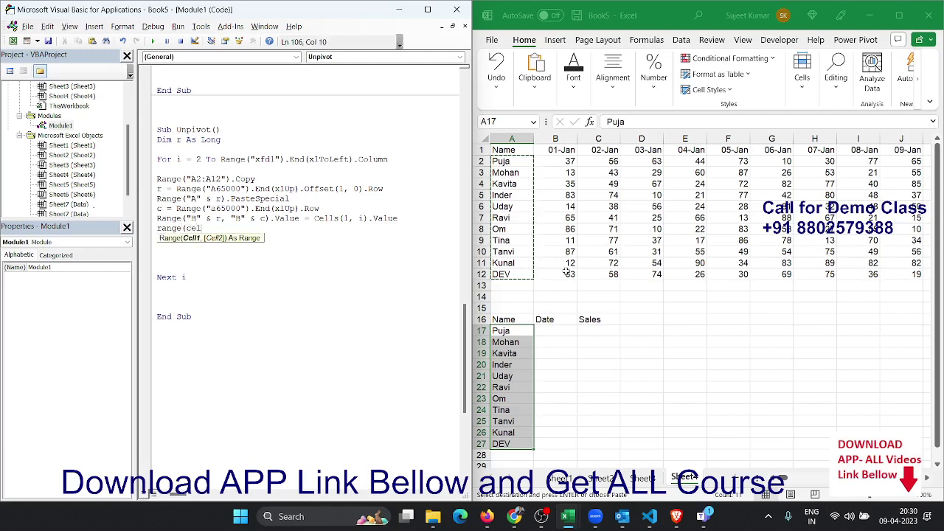
{"action": "type", "text": "ls("}
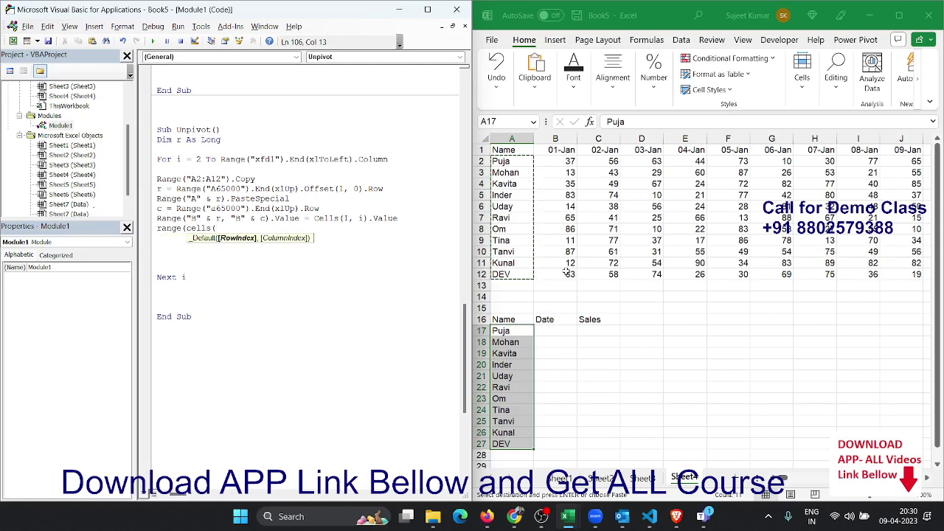
{"action": "type", "text": "2,i"}
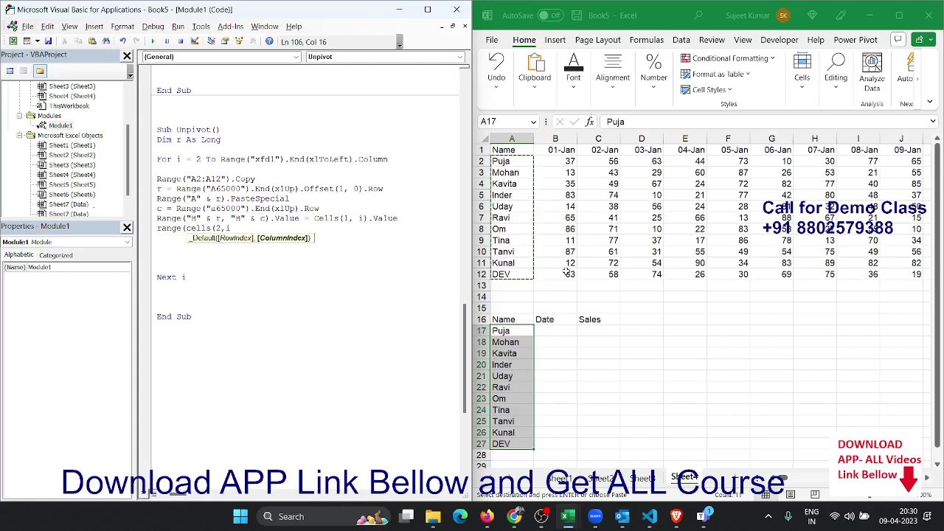
{"action": "type", "text": "),ce"}
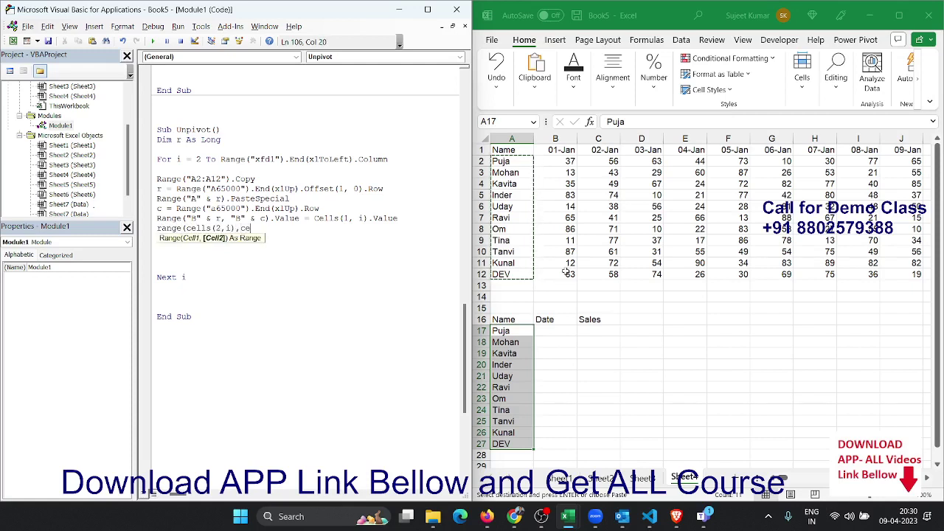
{"action": "type", "text": "lls"}
{"action": "type", "text": "("}
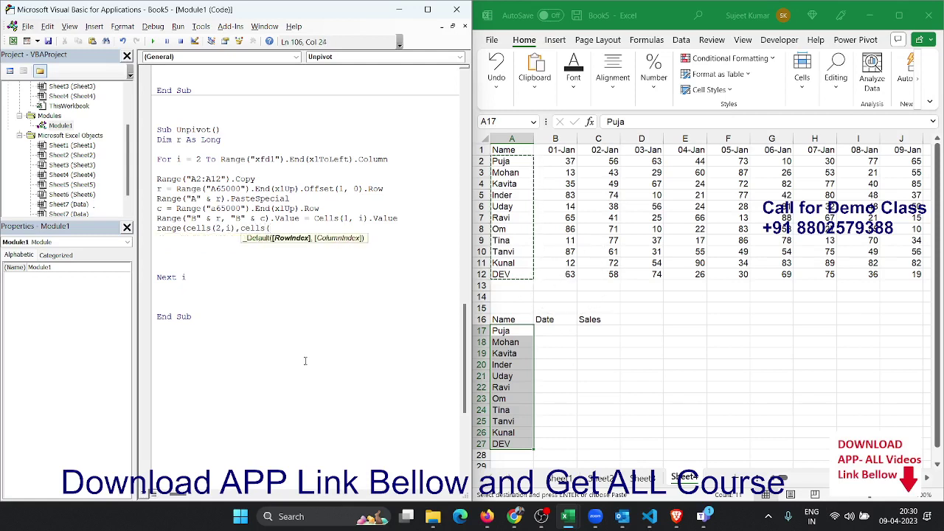
{"action": "type", "text": "12,i"}
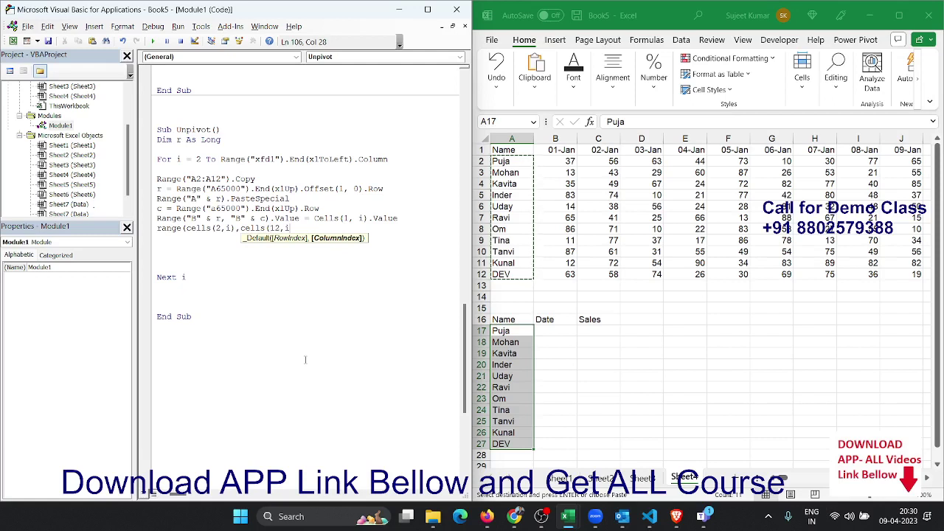
{"action": "type", "text": ")).c"}
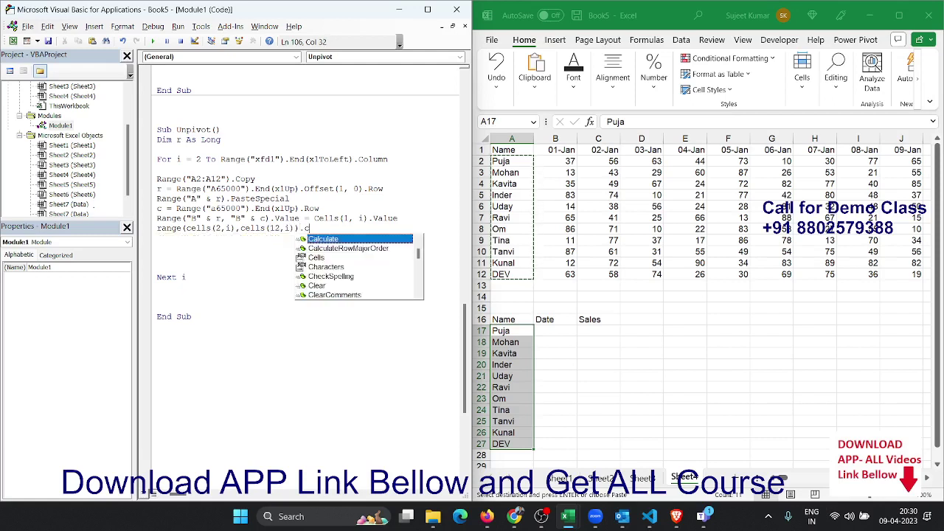
{"action": "type", "text": "op"}
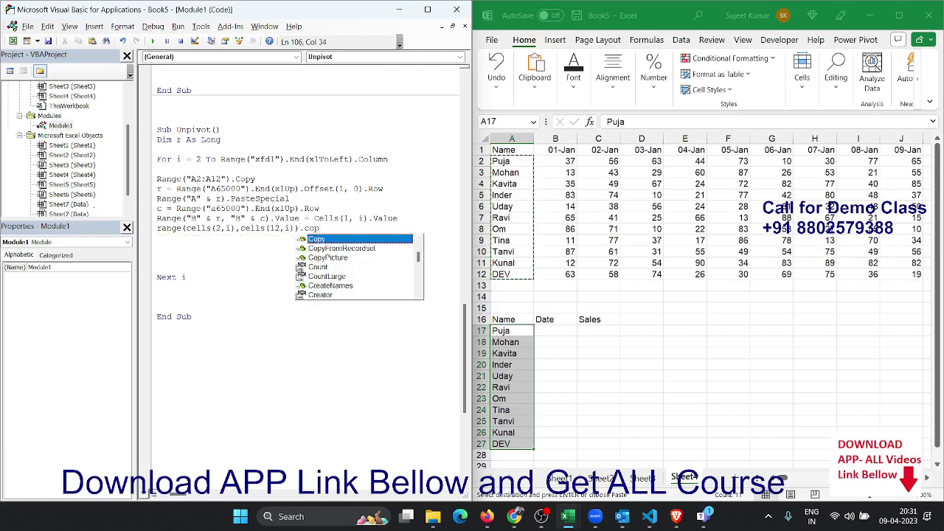
{"action": "key", "text": "Return"}
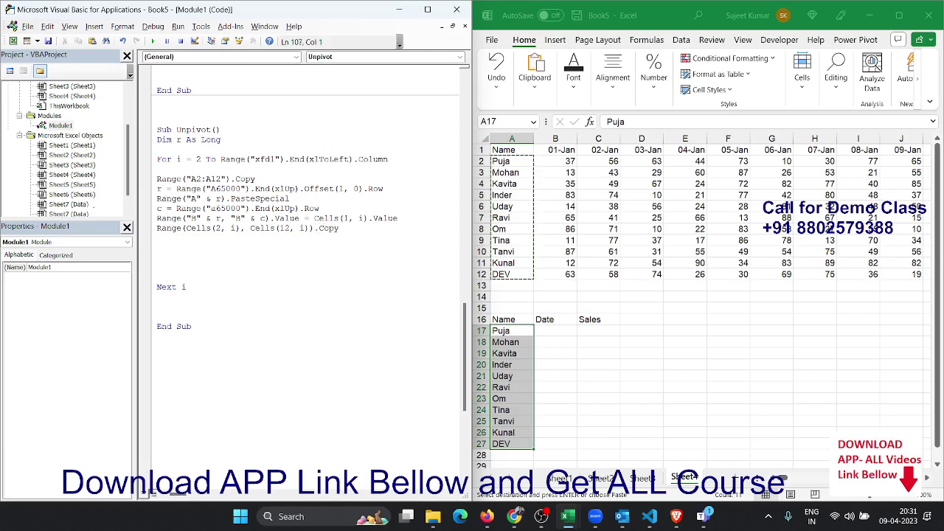
{"action": "type", "text": "r"}
{"action": "type", "text": "ange("}
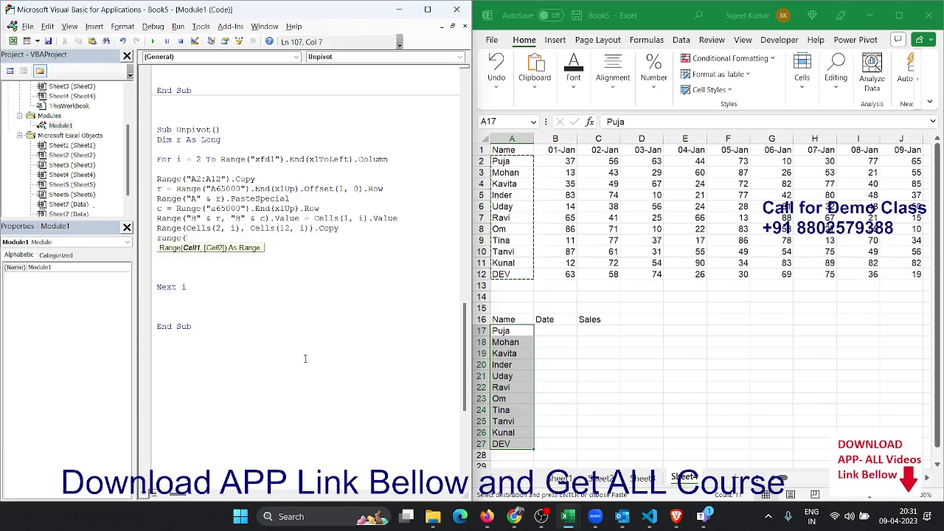
{"action": "type", "text": "\"C"}
{"action": "type", "text": "\" & "}
{"action": "type", "text": "r"}
{"action": "type", "text": ")"}
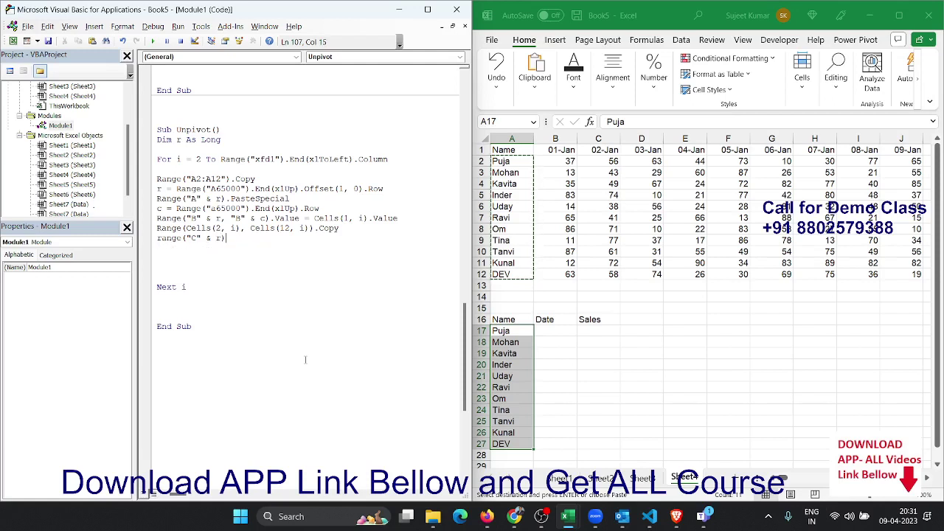
{"action": "type", "text": ".p"}
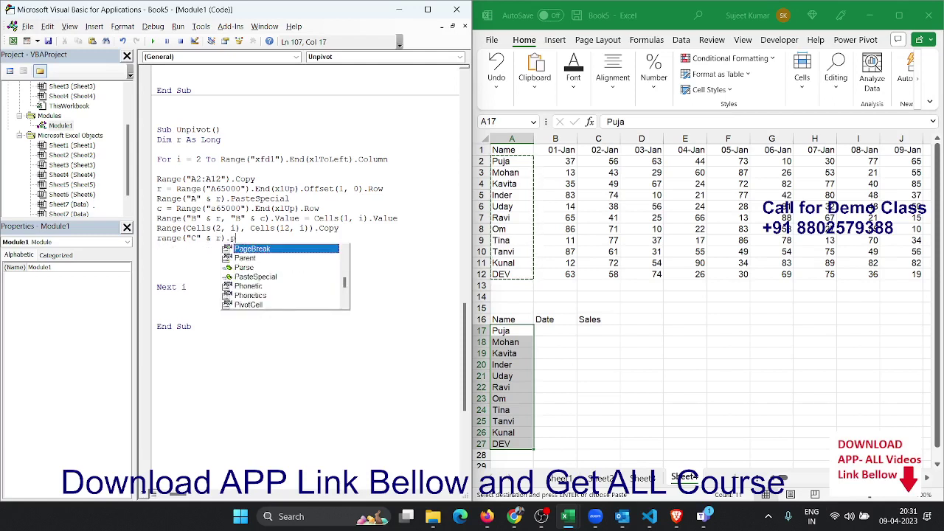
{"action": "type", "text": "a"}
{"action": "key", "text": "Tab"}
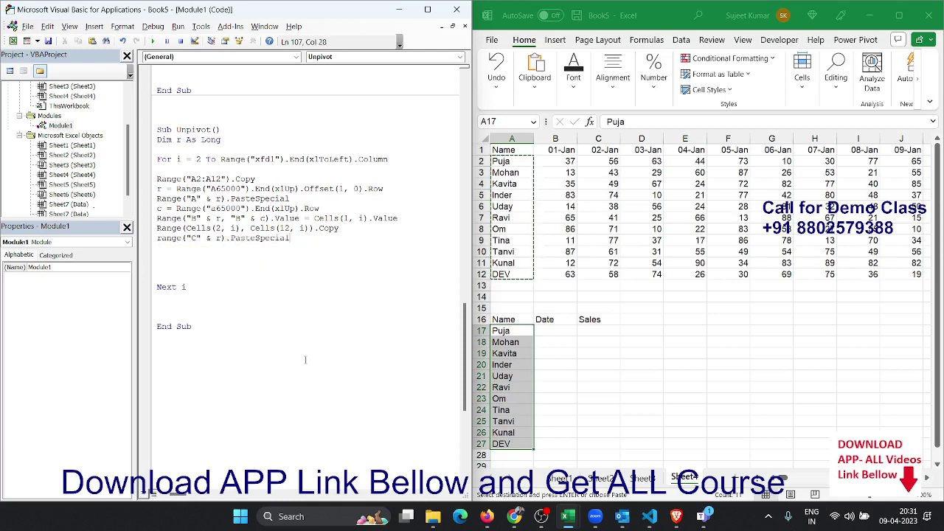
{"action": "key", "text": "Down"}
{"action": "key", "text": "Down"}
{"action": "key", "text": "Down"}
Stop the running macro and clear the previously pasted names from A17:A27
{"action": "left_click", "coordinate": [145, 159]}
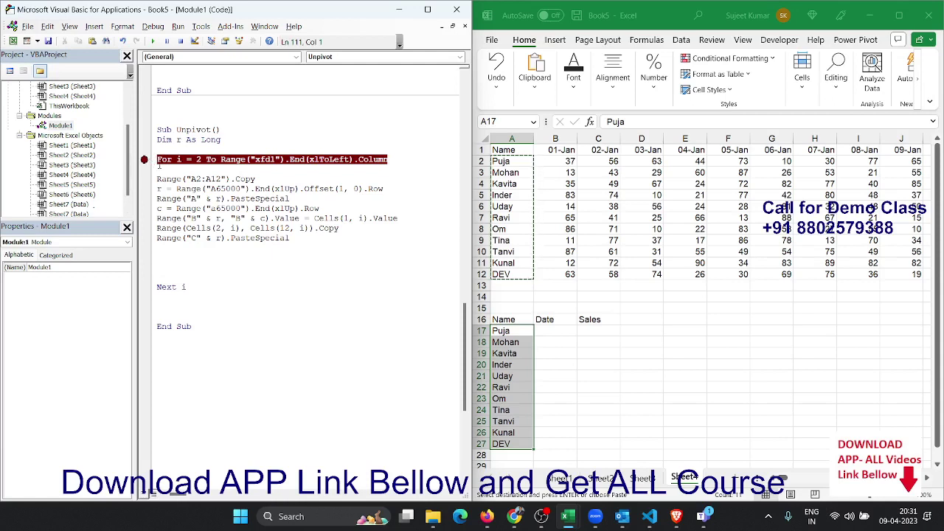
{"action": "left_click", "coordinate": [144, 160]}
{"action": "key", "text": "F8"}
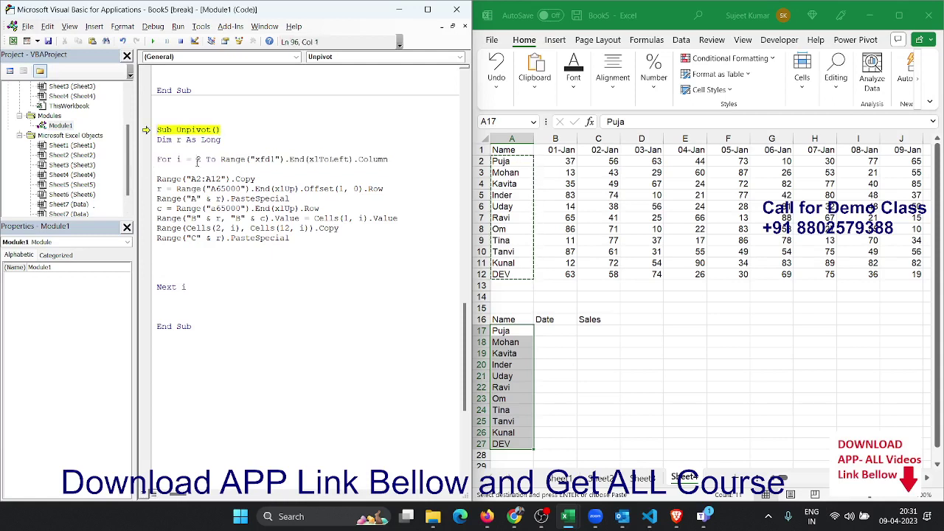
{"action": "key", "text": "F8"}
{"action": "key", "text": "F8"}
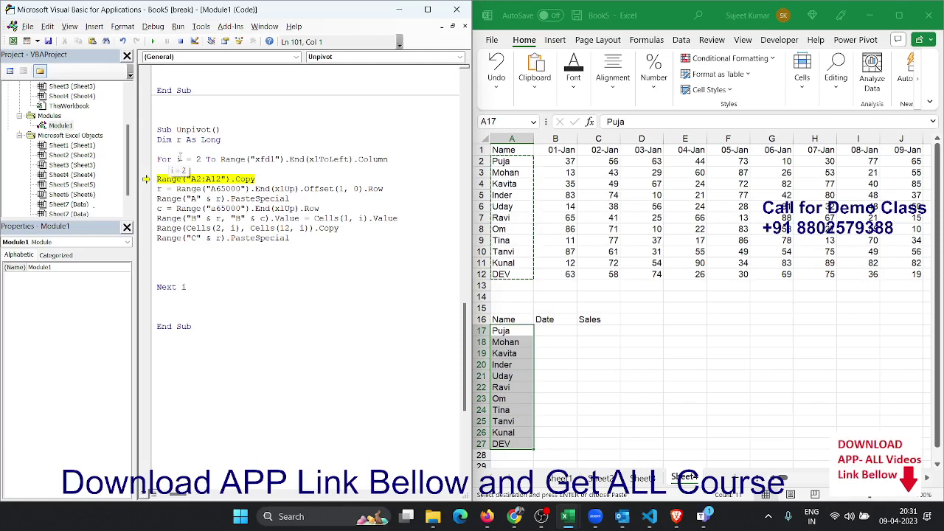
{"action": "key", "text": "F8"}
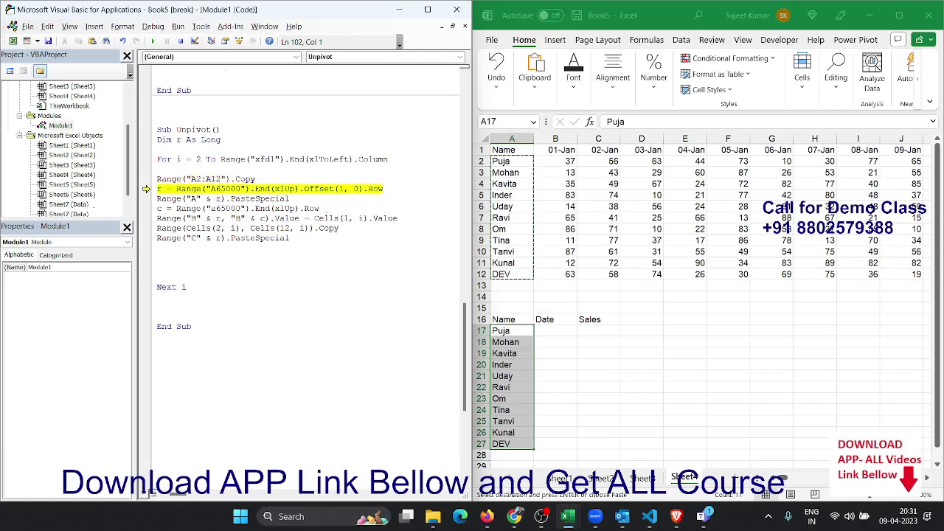
{"action": "left_click", "coordinate": [180, 42]}
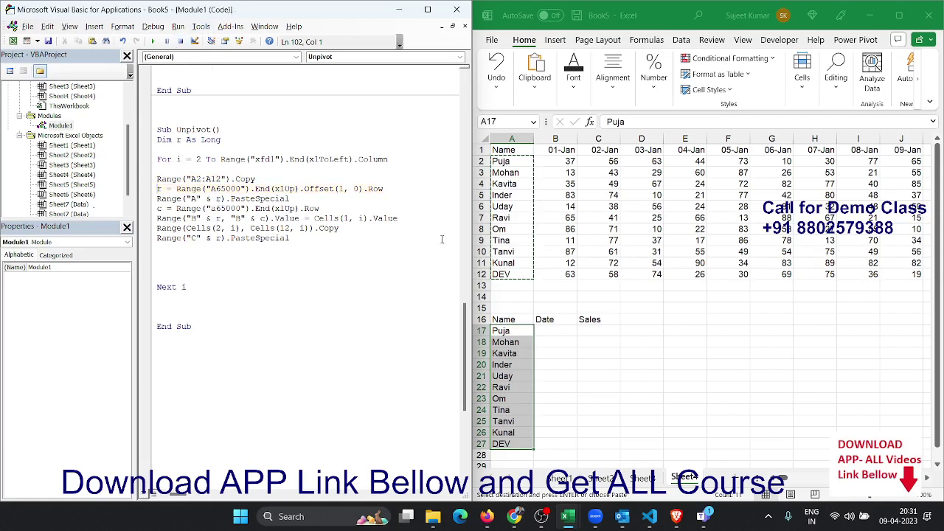
{"action": "key", "text": "Delete"}
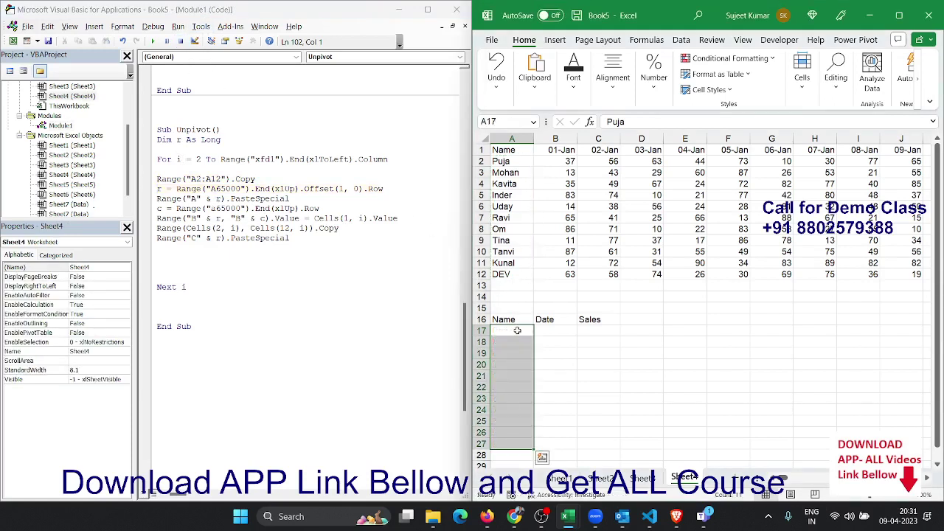
{"action": "left_click", "coordinate": [238, 169]}
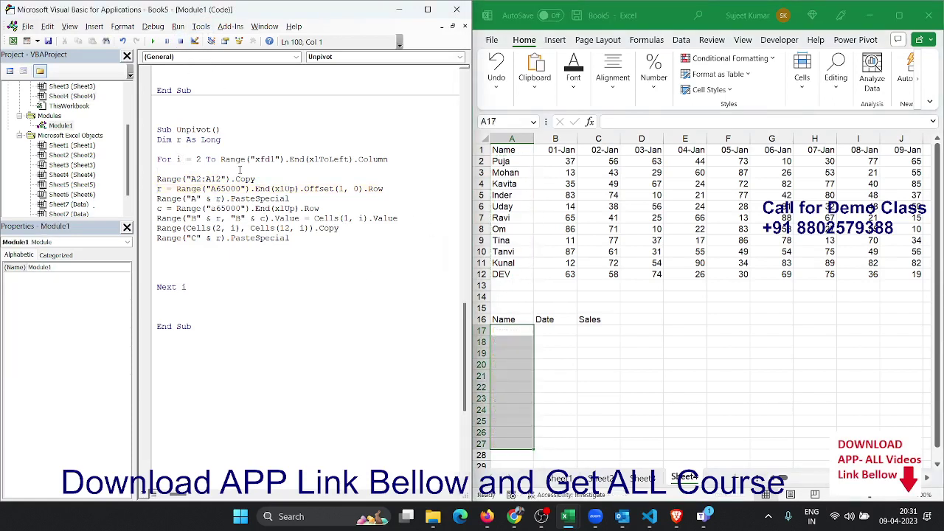
Step through the first iteration, filling names, the 01-Jan date and its sales into rows 17–27
{"action": "key", "text": "F8"}
{"action": "key", "text": "F8"}
{"action": "key", "text": "F8"}
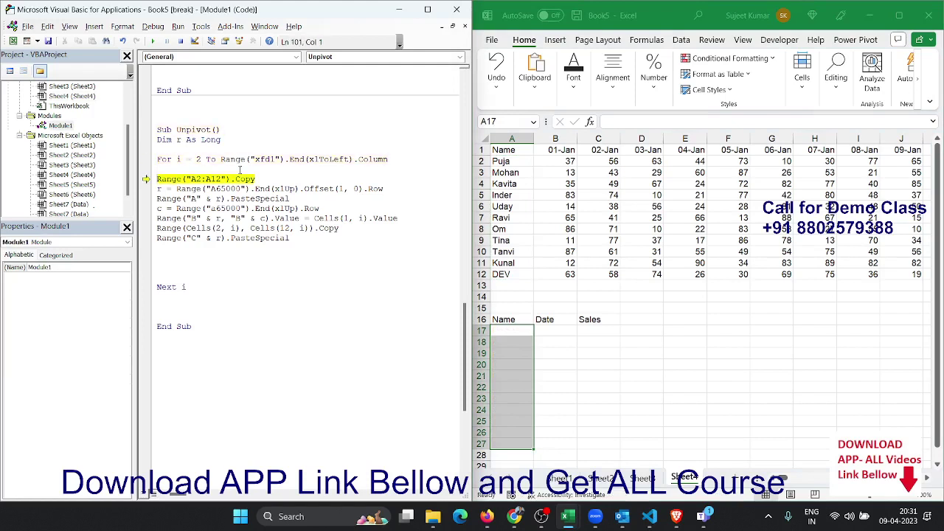
{"action": "key", "text": "F8"}
{"action": "key", "text": "F8"}
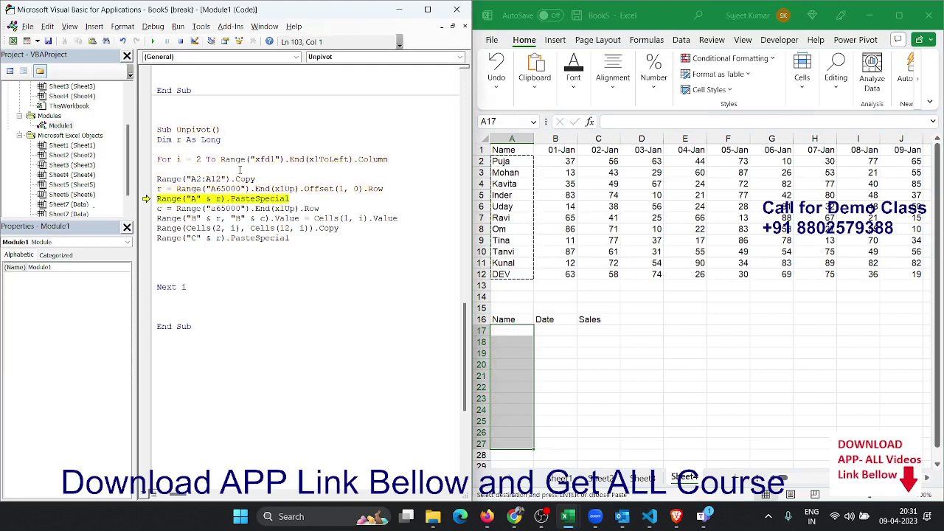
{"action": "key", "text": "F8"}
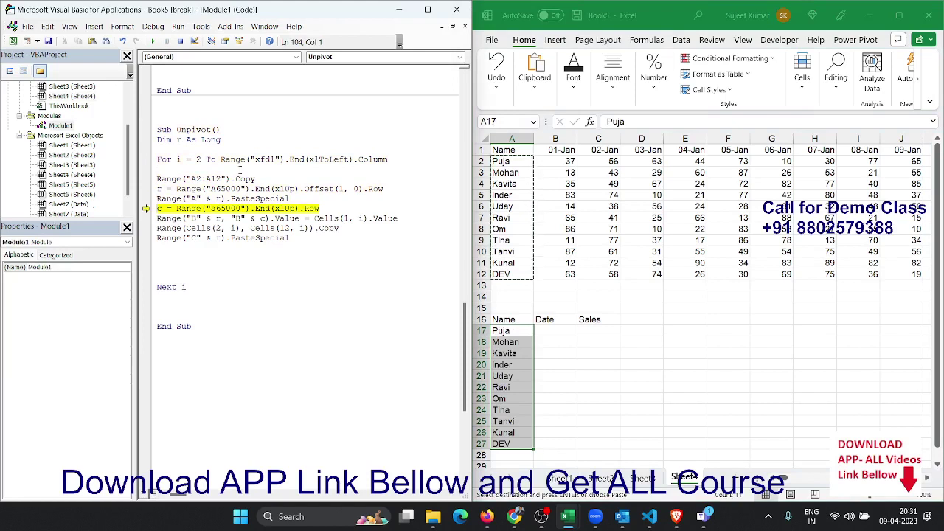
{"action": "key", "text": "F8"}
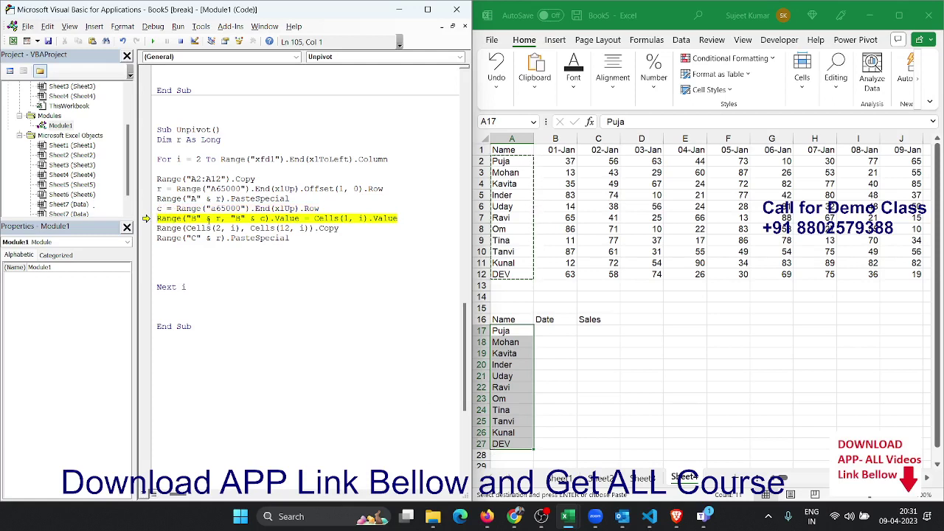
{"action": "mouse_move", "coordinate": [219, 218]}
{"action": "left_click", "coordinate": [568, 331]}
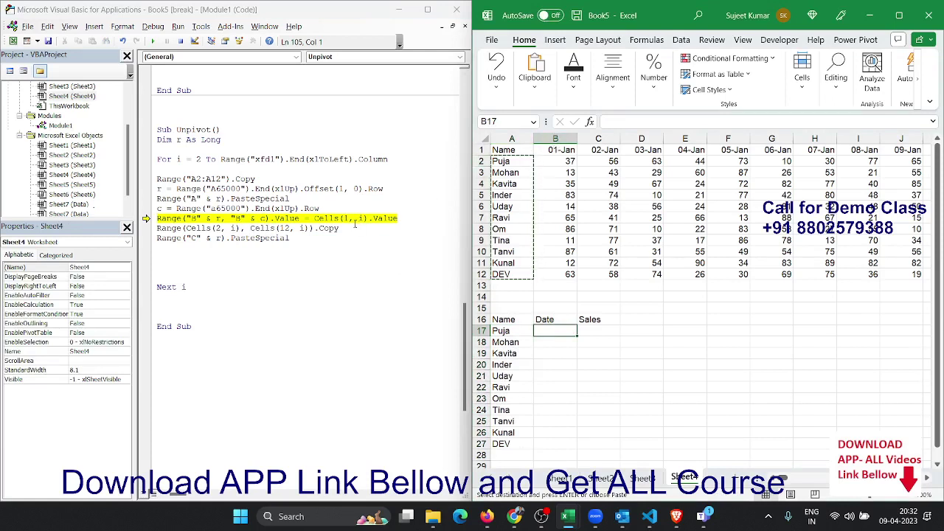
{"action": "left_click", "coordinate": [318, 228]}
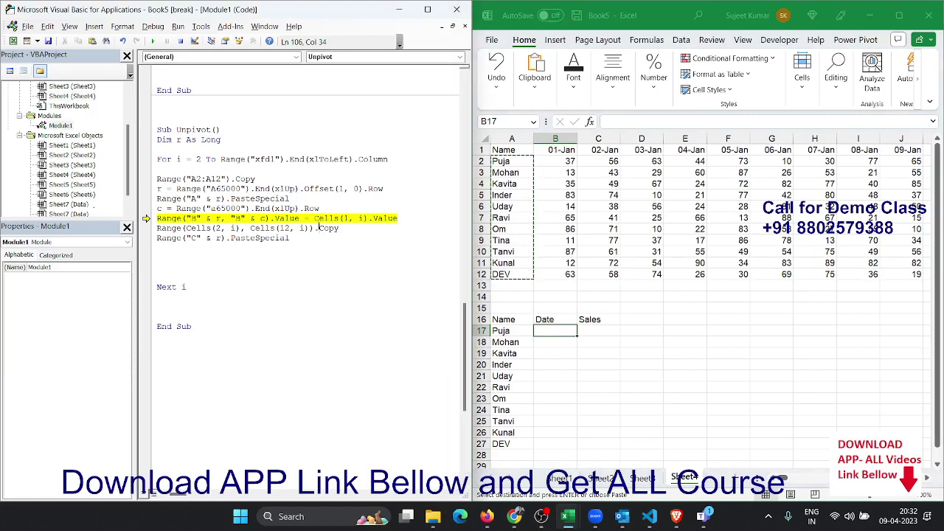
{"action": "key", "text": "F8"}
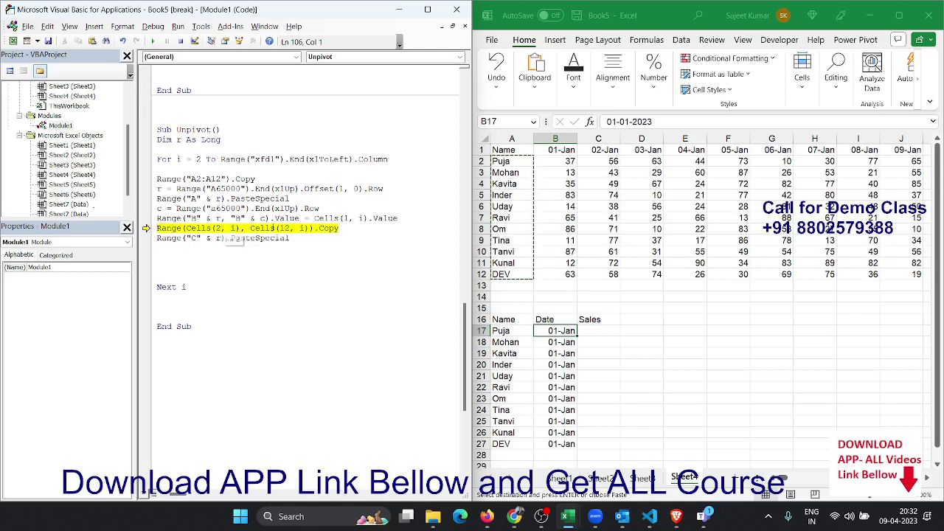
{"action": "mouse_move", "coordinate": [301, 229]}
{"action": "mouse_move", "coordinate": [200, 238]}
{"action": "key", "text": "F8"}
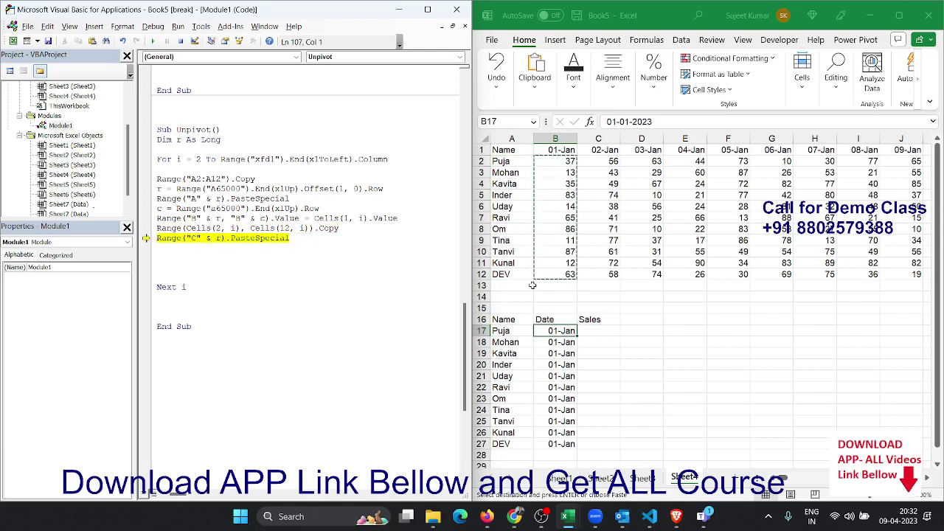
{"action": "key", "text": "F8"}
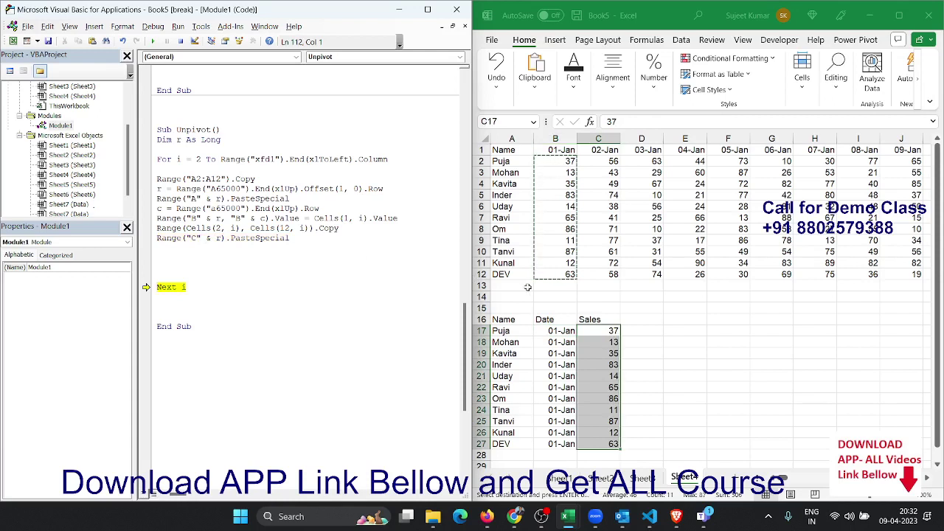
Step through the 02-Jan iteration, autofit column B, then run the macro to completion
{"action": "key", "text": "F8"}
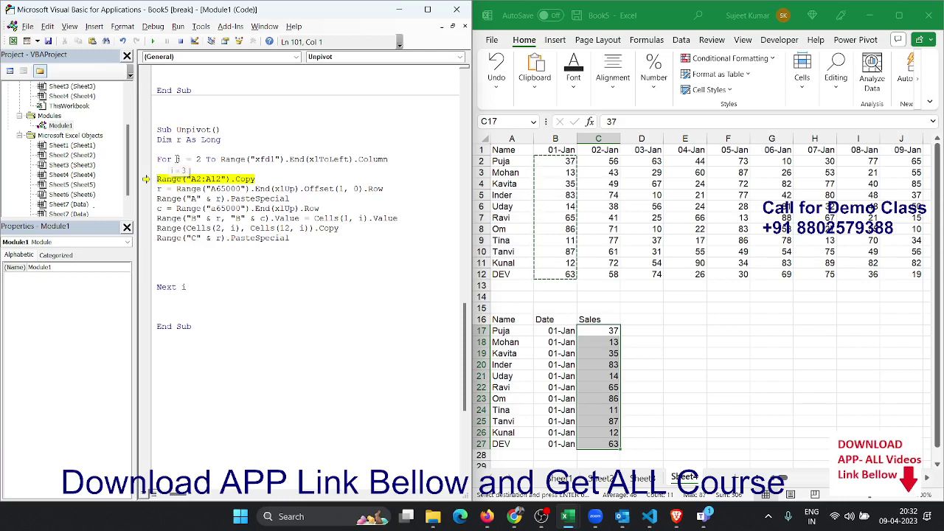
{"action": "key", "text": "F8"}
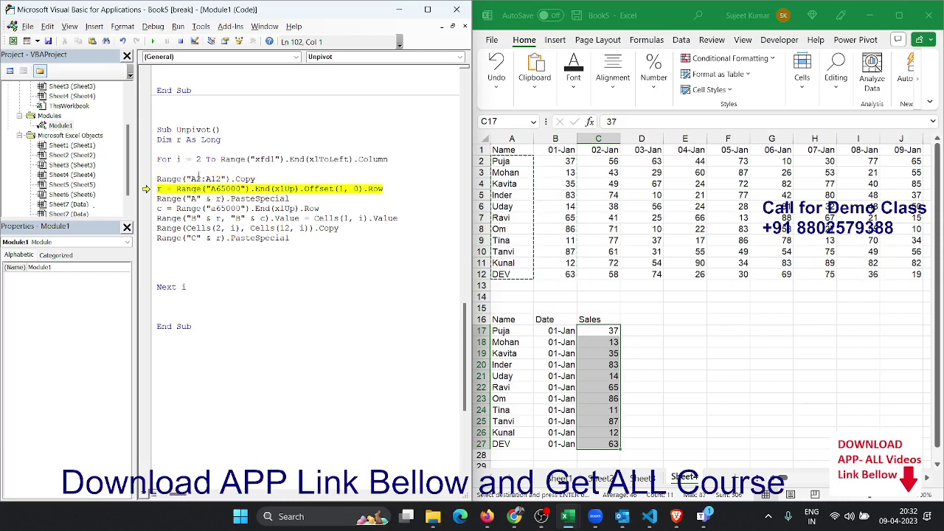
{"action": "key", "text": "F8"}
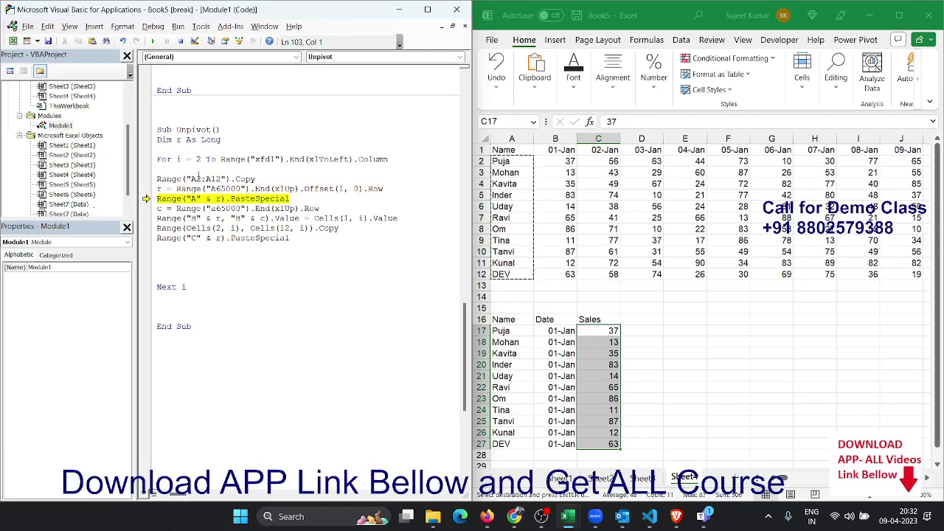
{"action": "key", "text": "F8"}
{"action": "key", "text": "F8"}
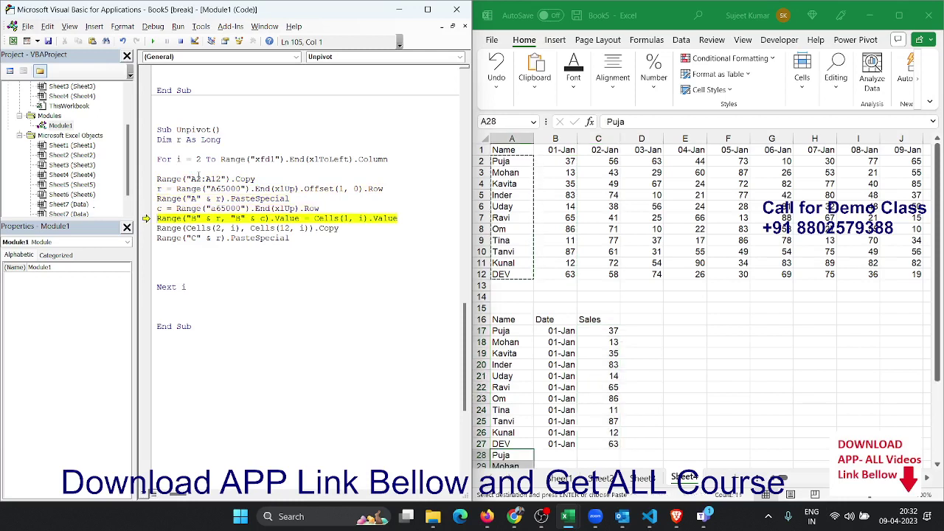
{"action": "key", "text": "F8"}
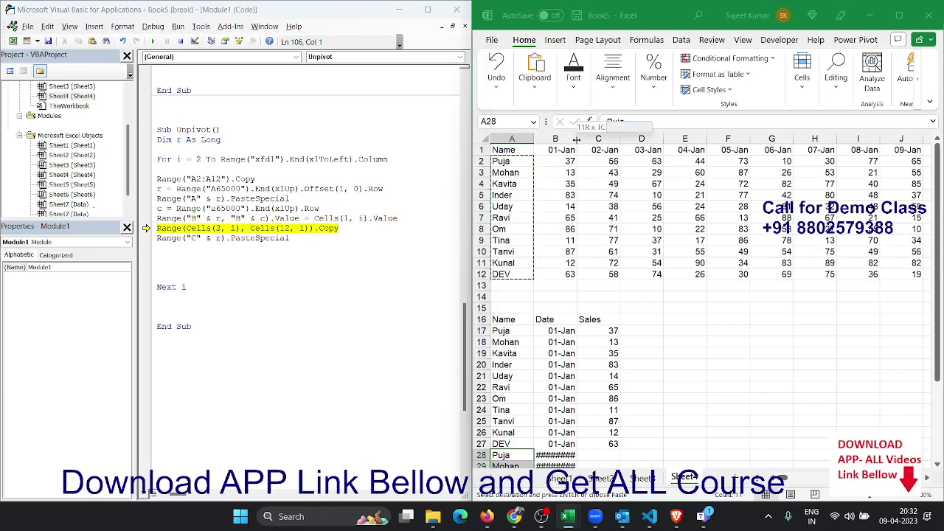
{"action": "double_click", "coordinate": [577, 141]}
{"action": "scroll", "coordinate": [406, 200], "scroll_direction": "down", "scroll_amount": 1}
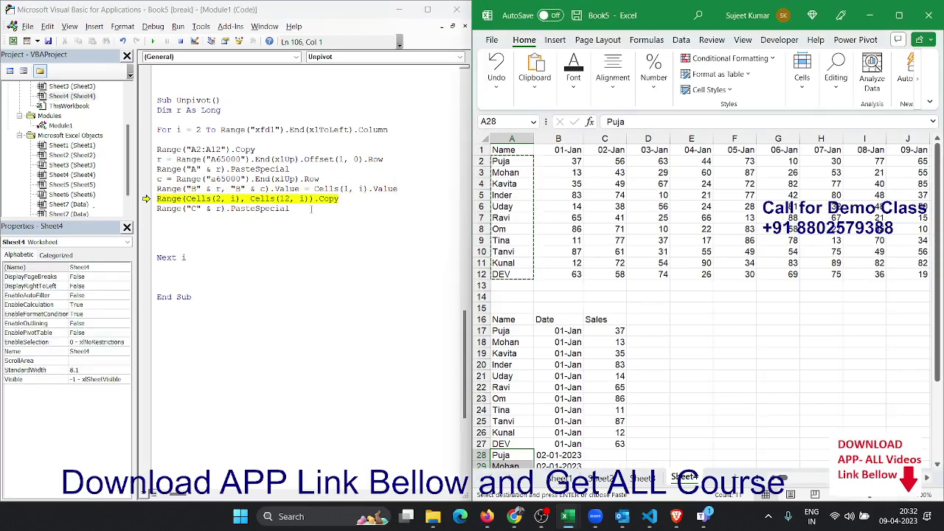
{"action": "left_click", "coordinate": [288, 208]}
{"action": "key", "text": "F8"}
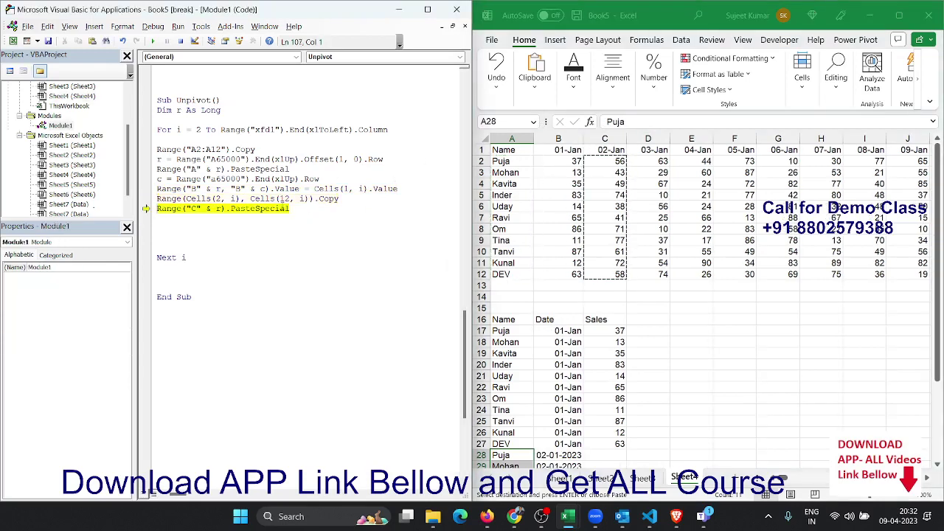
{"action": "key", "text": "F8"}
{"action": "key", "text": "F8"}
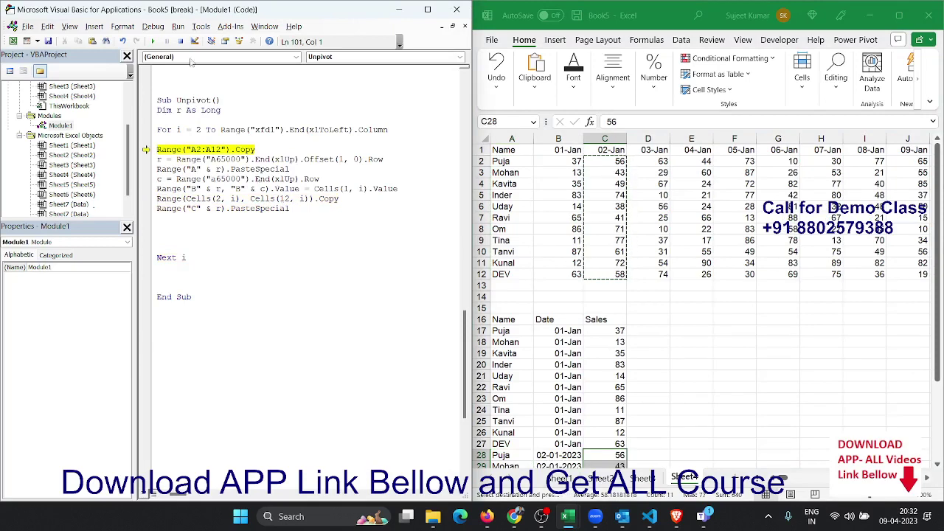
{"action": "left_click", "coordinate": [153, 42]}
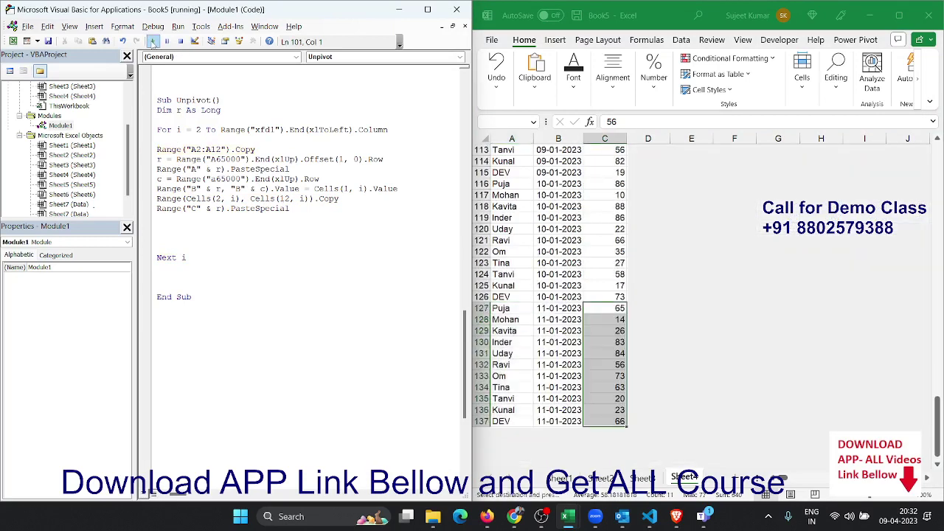
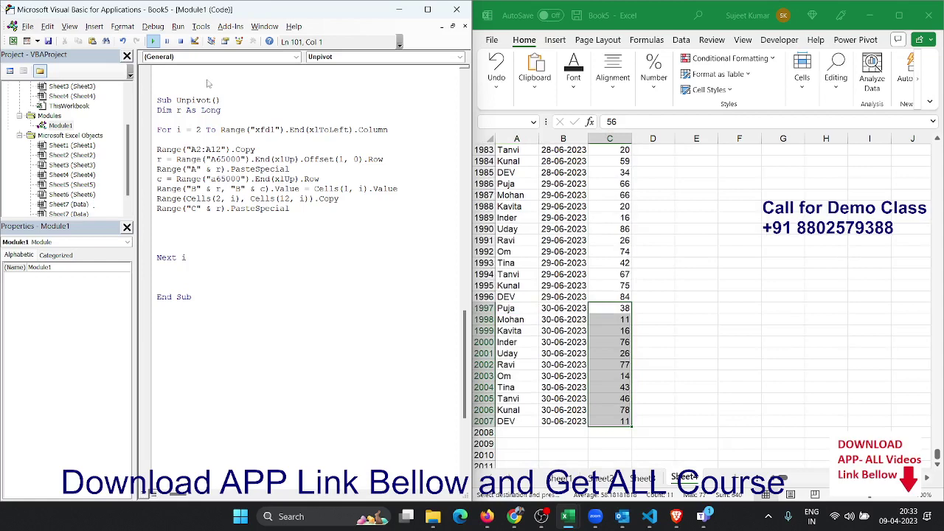
Add blank lines below the Unpivot macro's End Sub and insert a new worksheet, Sheet5
{"action": "left_click", "coordinate": [579, 209]}
{"action": "left_click", "coordinate": [294, 225]}
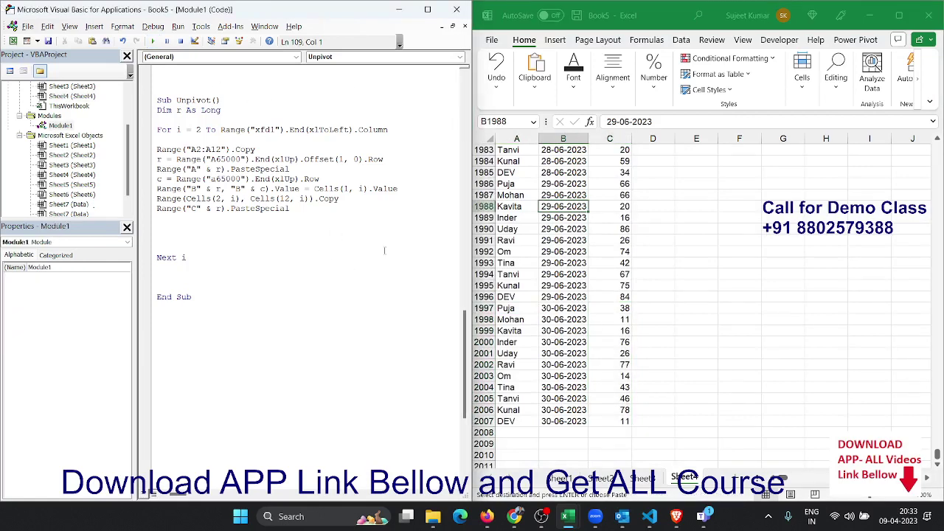
{"action": "left_click", "coordinate": [611, 273]}
{"action": "left_click", "coordinate": [267, 249]}
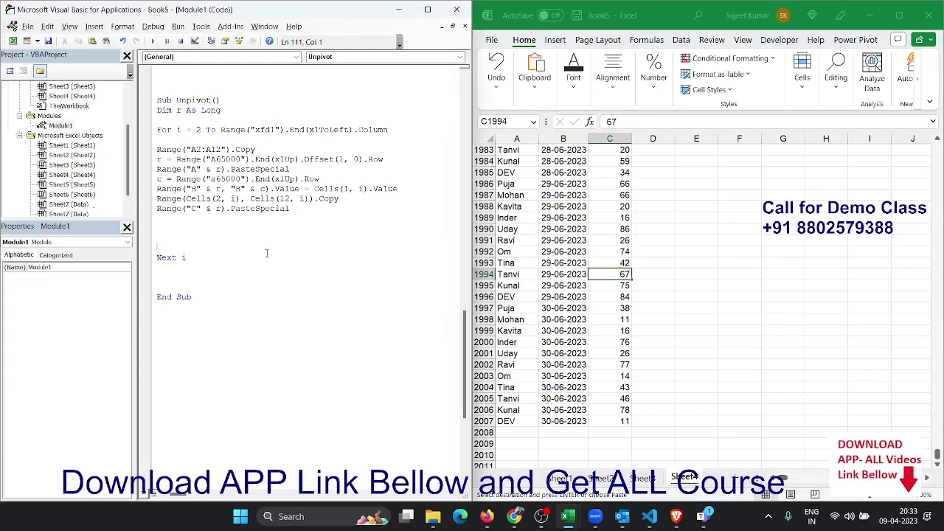
{"action": "left_click", "coordinate": [237, 307]}
{"action": "key", "text": "Return"}
{"action": "key", "text": "Return"}
{"action": "key", "text": "Return"}
{"action": "key", "text": "Return"}
{"action": "key", "text": "Return"}
{"action": "key", "text": "Return"}
{"action": "key", "text": "Return"}
{"action": "key", "text": "Return"}
{"action": "key", "text": "Return"}
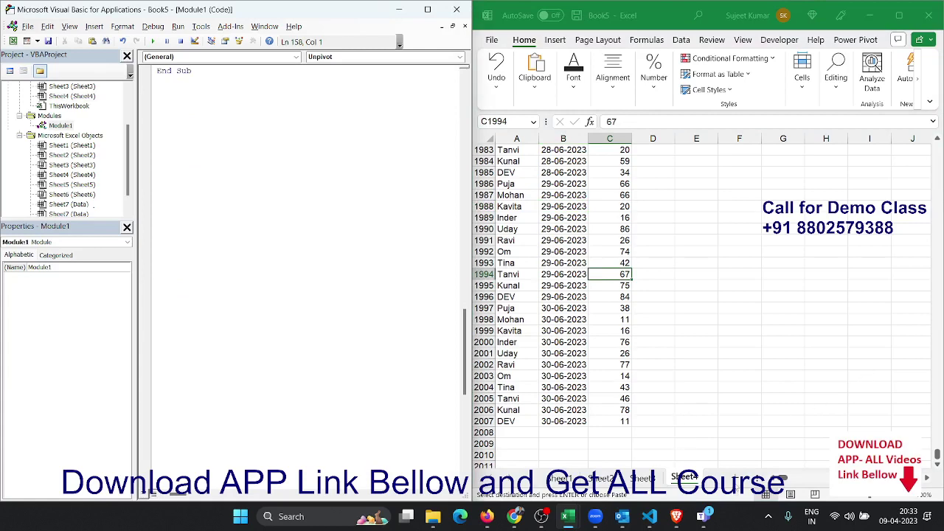
{"action": "left_click", "coordinate": [712, 478]}
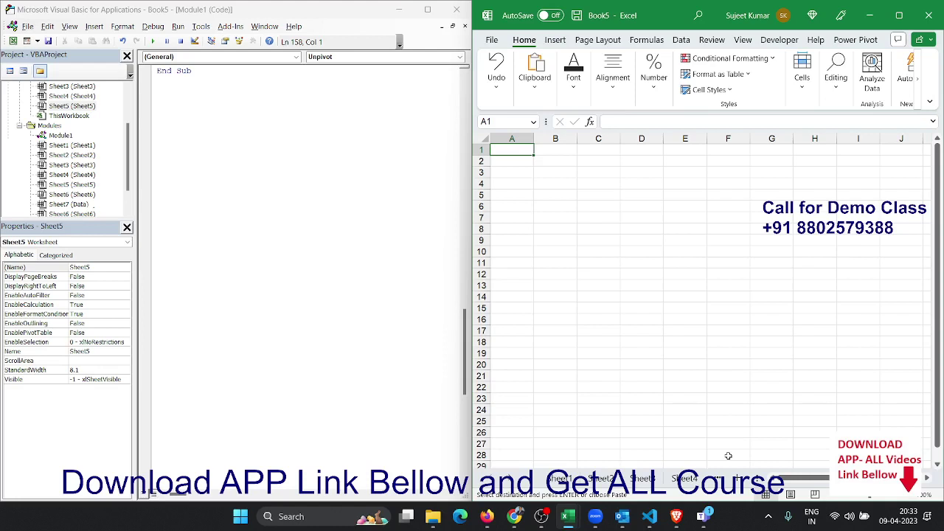
Enter the headers Month and P-1 in row 1 and extend them across to P-4
{"action": "type", "text": "Q"}
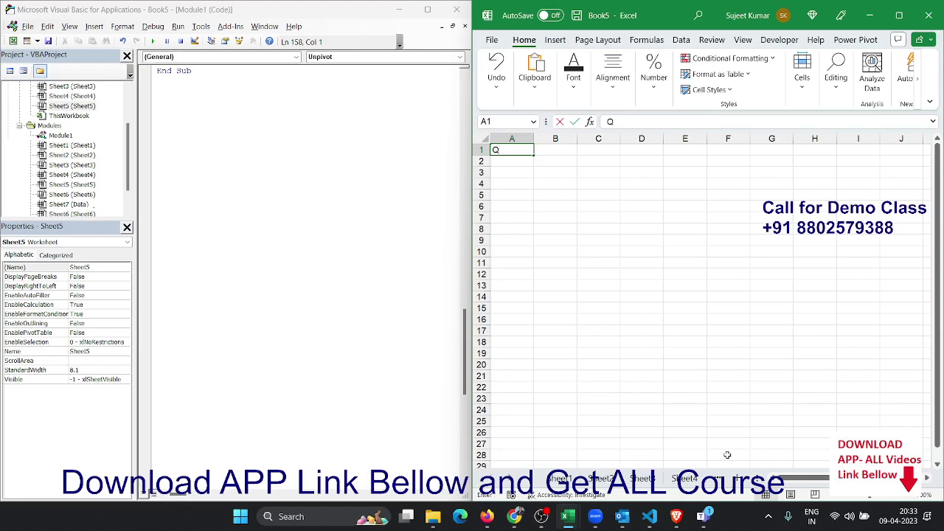
{"action": "key", "text": "BackSpace"}
{"action": "type", "text": "an"}
{"action": "key", "text": "BackSpace"}
{"action": "key", "text": "BackSpace"}
{"action": "type", "text": "Mon"}
{"action": "key", "text": "BackSpace"}
{"action": "key", "text": "BackSpace"}
{"action": "key", "text": "BackSpace"}
{"action": "key", "text": "BackSpace"}
{"action": "type", "text": "Mon"}
{"action": "type", "text": "th"}
{"action": "key", "text": "Tab"}
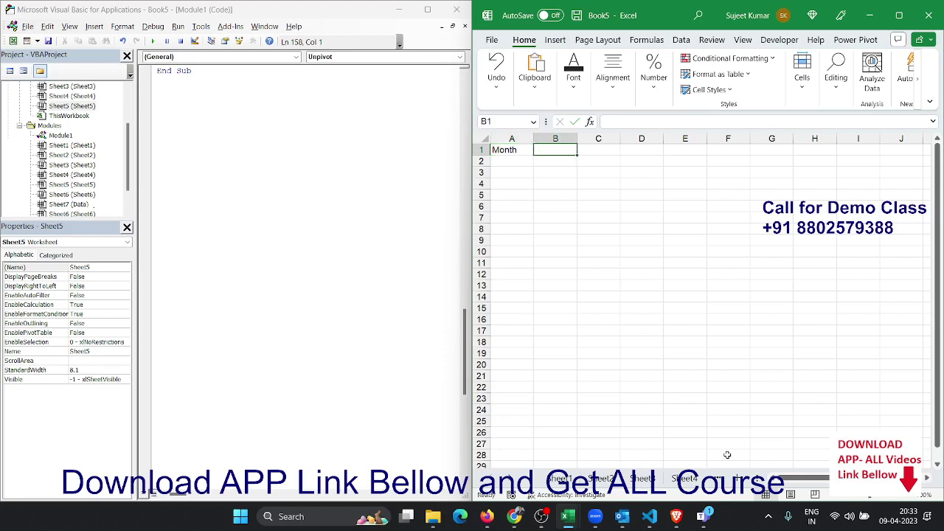
{"action": "type", "text": "Q"}
{"action": "key", "text": "BackSpace"}
{"action": "type", "text": "P-1"}
{"action": "key", "text": "Return"}
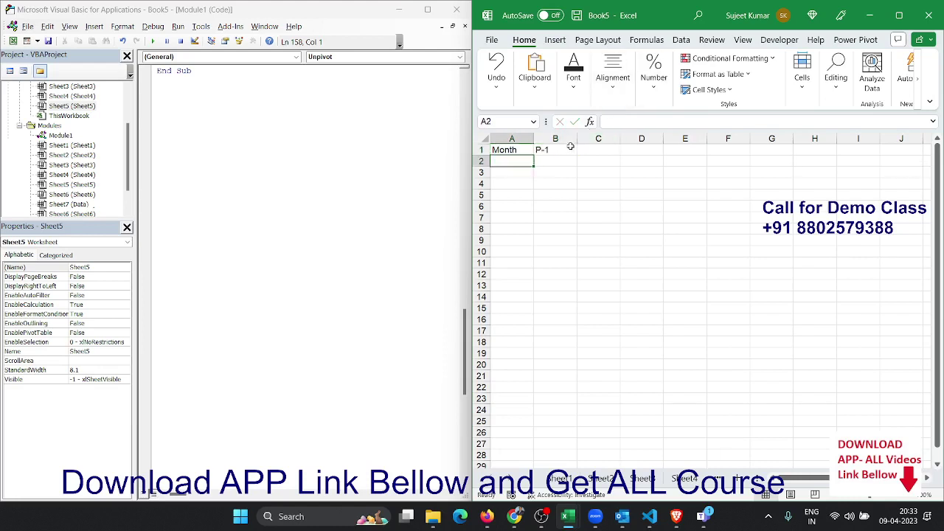
{"action": "left_click", "coordinate": [570, 147]}
{"action": "left_click_drag", "start_coordinate": [576, 154], "coordinate": [693, 156]}
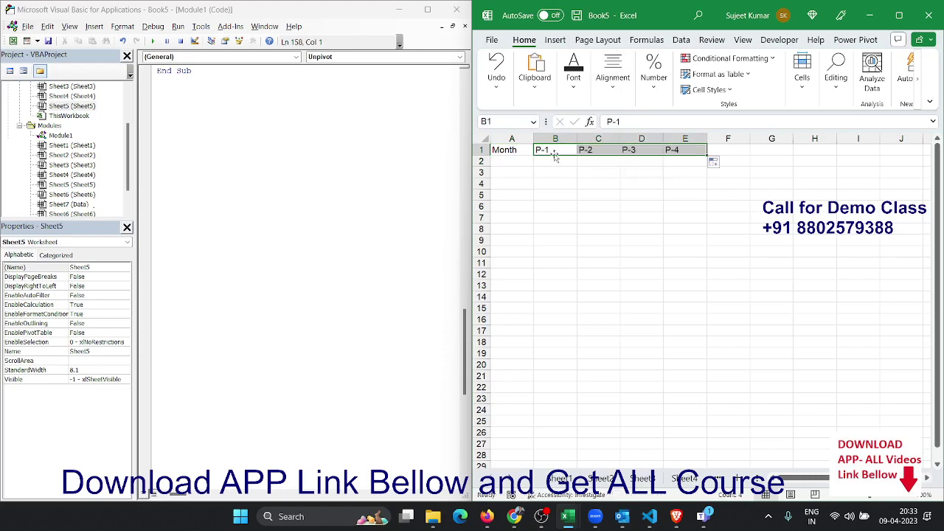
Enter JAN in A2 and fill the repeating JAN–DEC series down column A to row 241
{"action": "left_click", "coordinate": [521, 161]}
{"action": "type", "text": "JAN"}
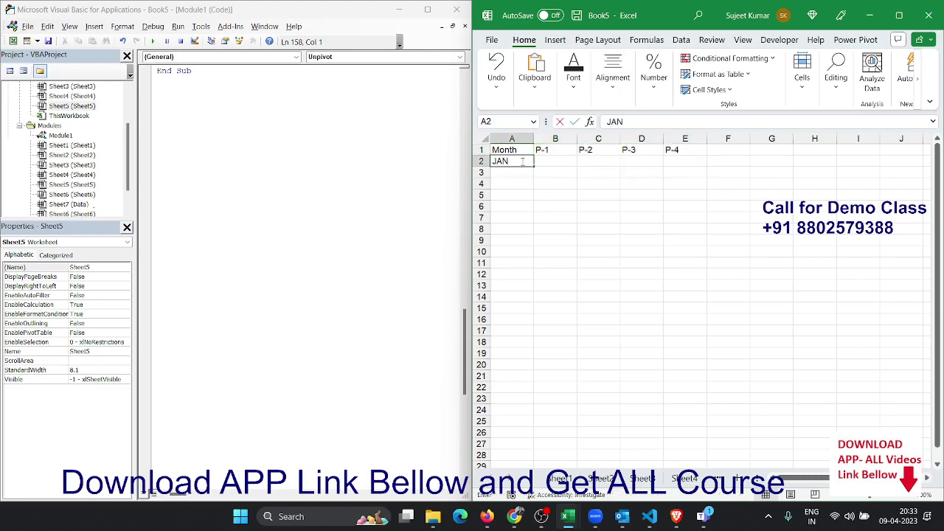
{"action": "key", "text": "Return"}
{"action": "left_click", "coordinate": [520, 161]}
{"action": "left_click_drag", "start_coordinate": [530, 168], "coordinate": [539, 455]}
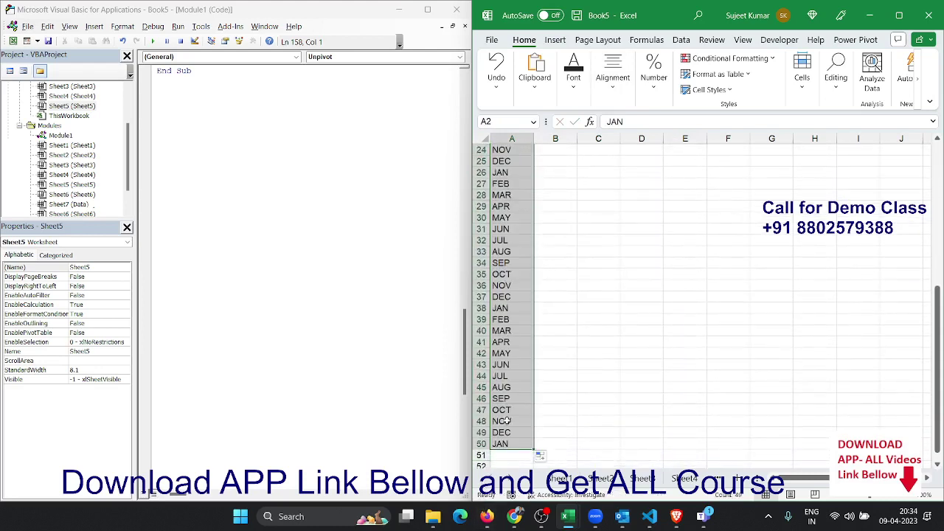
{"action": "scroll", "coordinate": [534, 383], "scroll_direction": "down", "scroll_amount": 2}
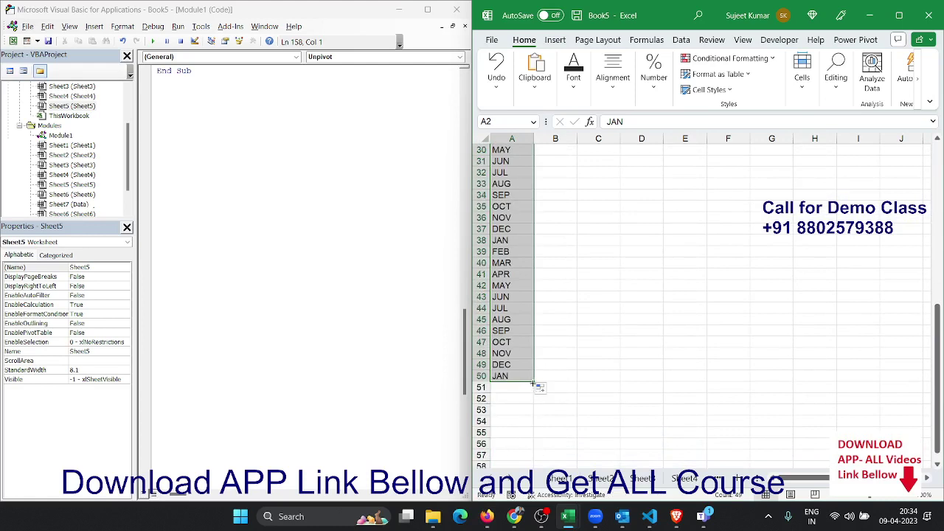
{"action": "mouse_move", "coordinate": [534, 377]}
{"action": "left_mouse_down"}
{"action": "mouse_move", "coordinate": [537, 453]}
{"action": "mouse_move", "coordinate": [513, 455]}
{"action": "left_mouse_up"}
{"action": "left_click", "coordinate": [516, 444]}
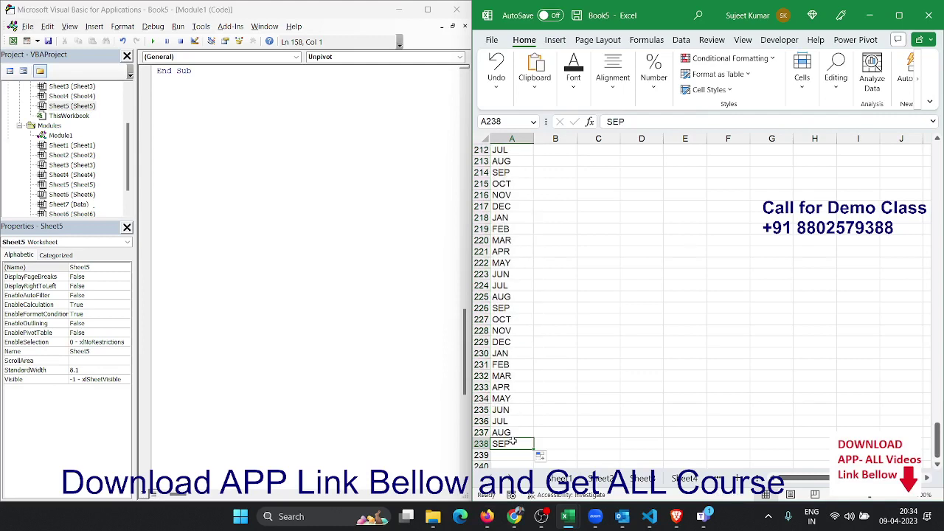
{"action": "scroll", "coordinate": [531, 442], "scroll_direction": "down", "scroll_amount": 1}
{"action": "left_click_drag", "start_coordinate": [533, 415], "coordinate": [527, 449]}
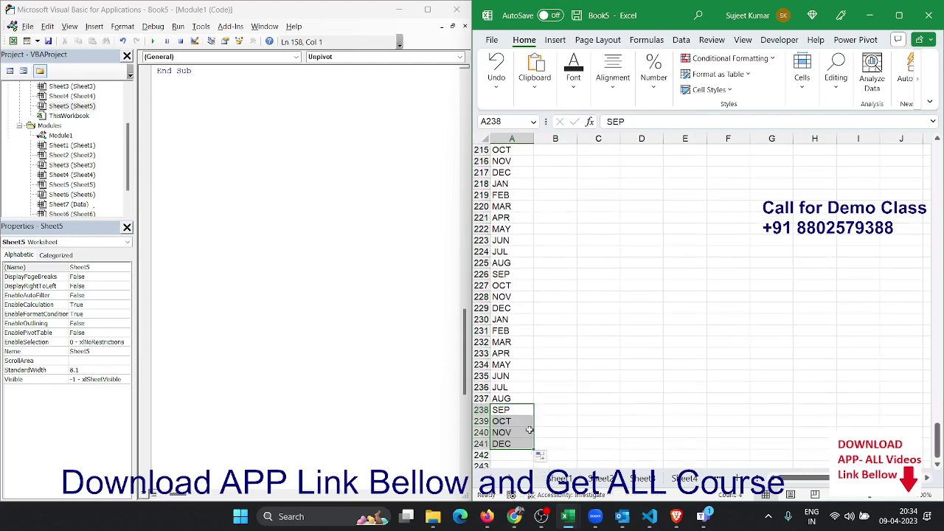
Fill P-1 to P-4 with =RANDBETWEEN(10,90) from B2 across to E2 and down all month rows
{"action": "key", "text": "ctrl+Home"}
{"action": "key", "text": "Right"}
{"action": "key", "text": "Down"}
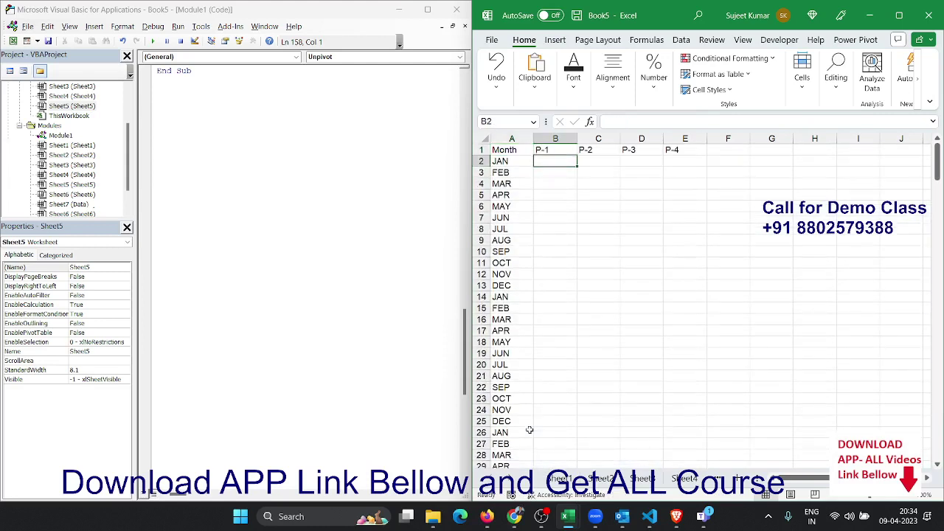
{"action": "type", "text": "=ra"}
{"action": "key", "text": "Down"}
{"action": "key", "text": "Down"}
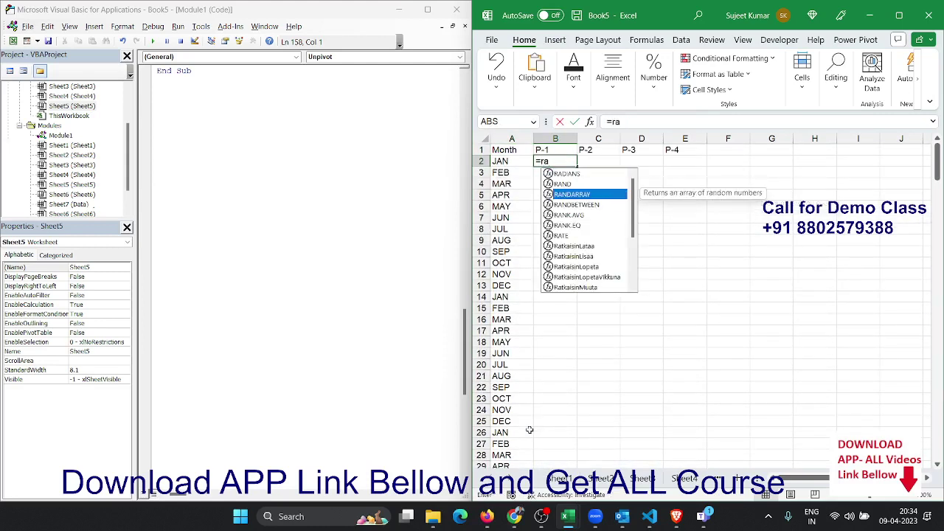
{"action": "key", "text": "Down"}
{"action": "key", "text": "Tab"}
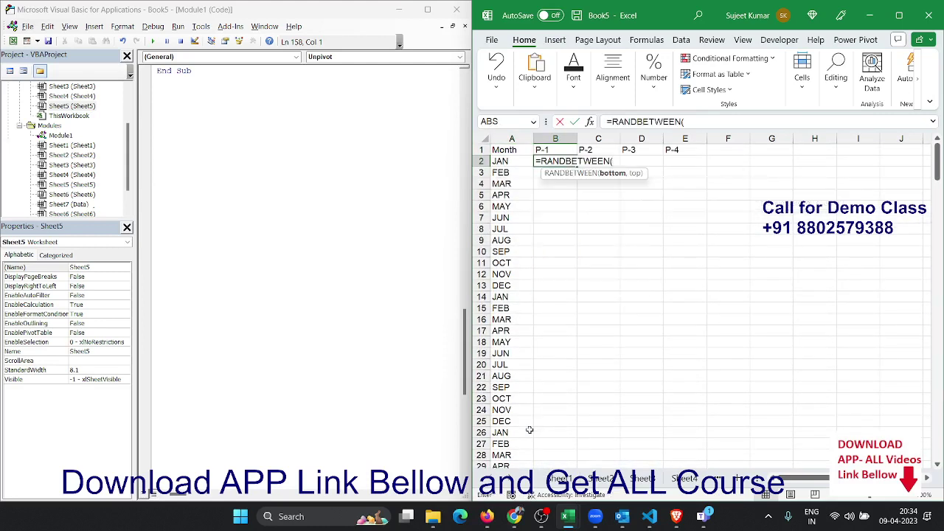
{"action": "type", "text": "10,90"}
{"action": "key", "text": "ctrl+Return"}
{"action": "key", "text": "shift+Right"}
{"action": "key", "text": "shift+Right"}
{"action": "key", "text": "shift+Right"}
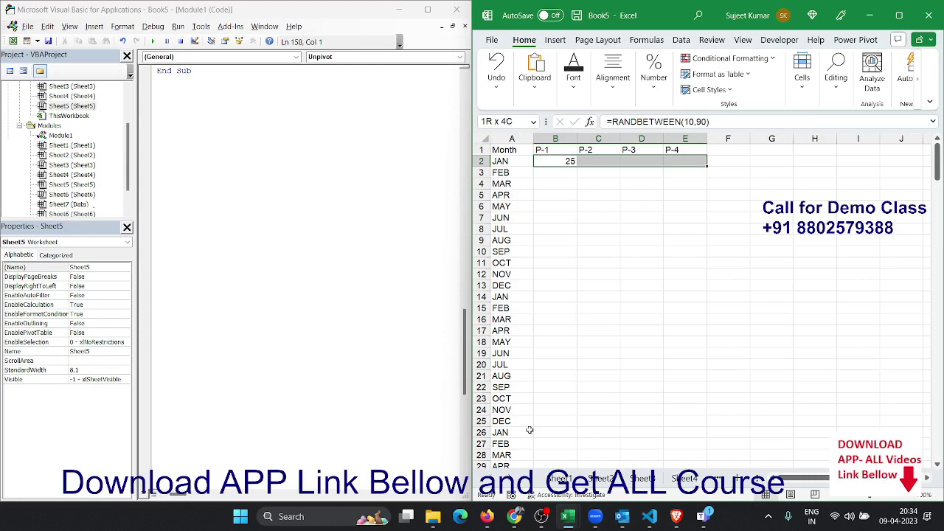
{"action": "key", "text": "ctrl+r"}
{"action": "key", "text": "ctrl+q"}
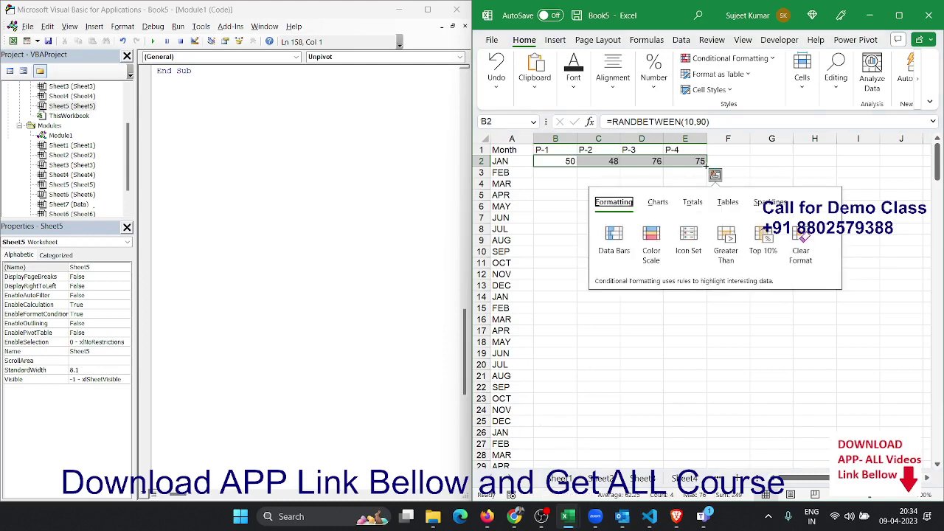
{"action": "double_click", "coordinate": [704, 166]}
{"action": "left_click", "coordinate": [624, 184]}
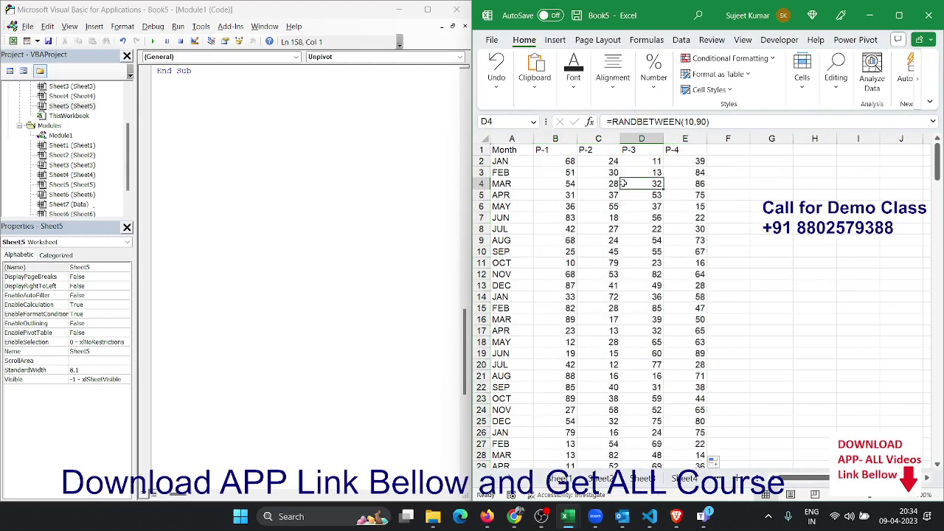
Select the random-number block B2:E241 and copy it
{"action": "key", "text": "ctrl+s"}
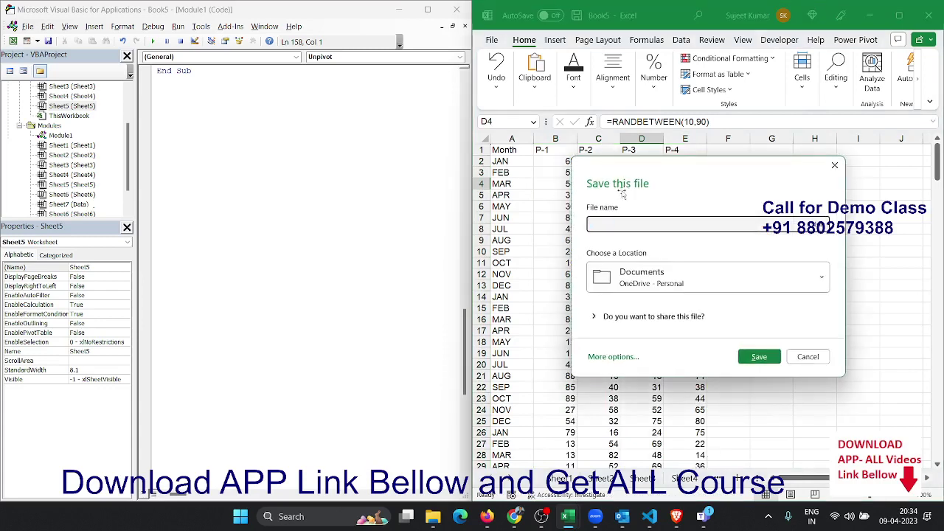
{"action": "key", "text": "Escape"}
{"action": "left_click", "coordinate": [594, 198]}
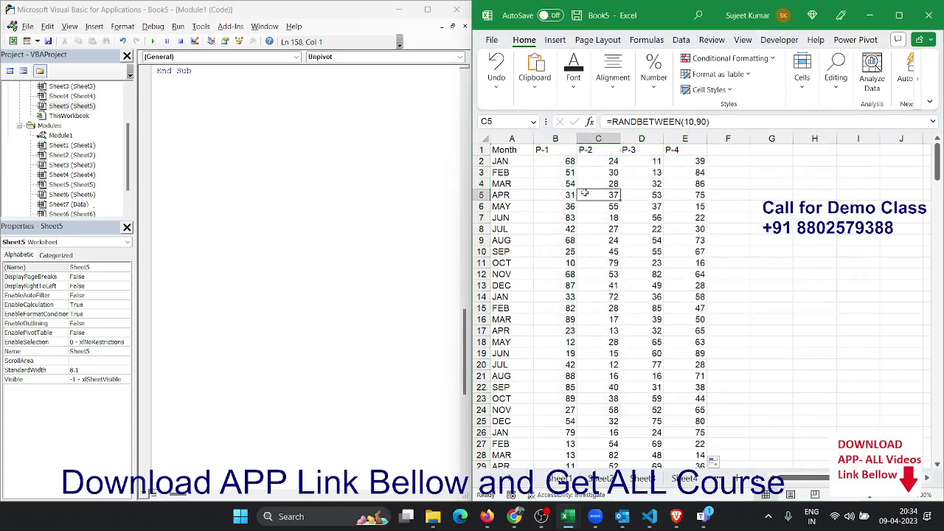
{"action": "left_click", "coordinate": [554, 162]}
{"action": "key", "text": "ctrl+shift+Right"}
{"action": "key", "text": "ctrl+shift+Down"}
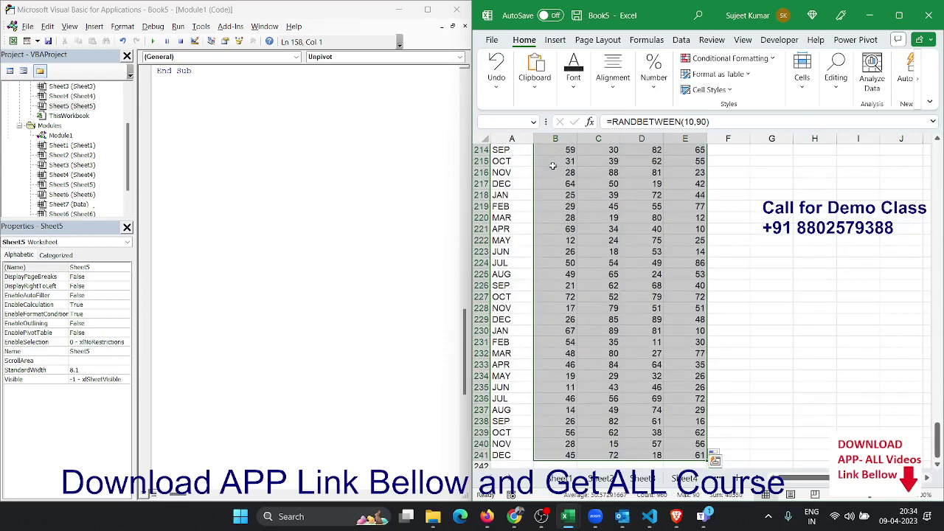
{"action": "key", "text": "ctrl+c"}
Paste the copied block back over itself as values only
{"action": "left_click", "coordinate": [533, 74]}
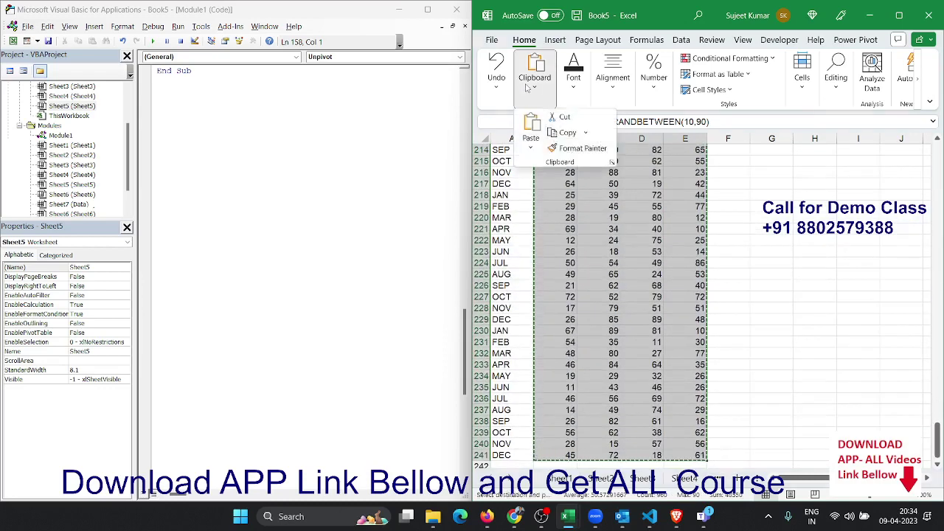
{"action": "left_click", "coordinate": [530, 149]}
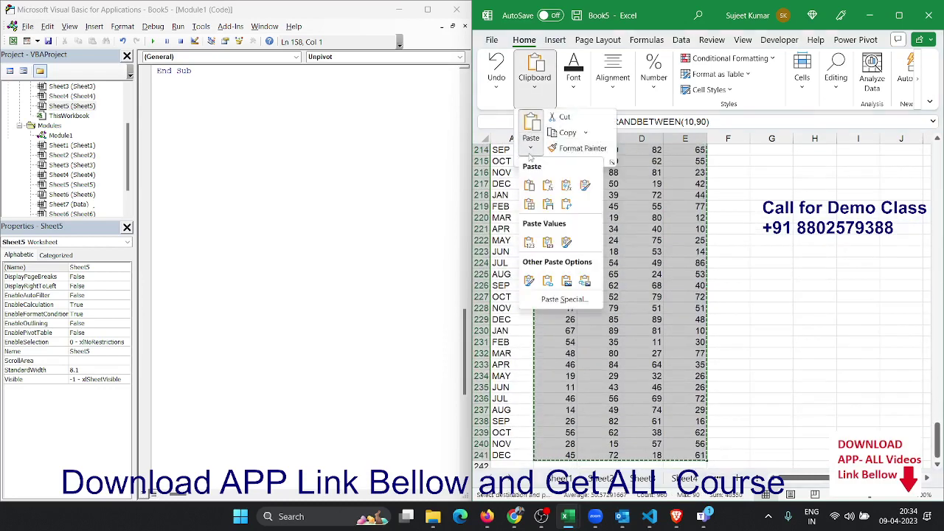
{"action": "left_click", "coordinate": [529, 243]}
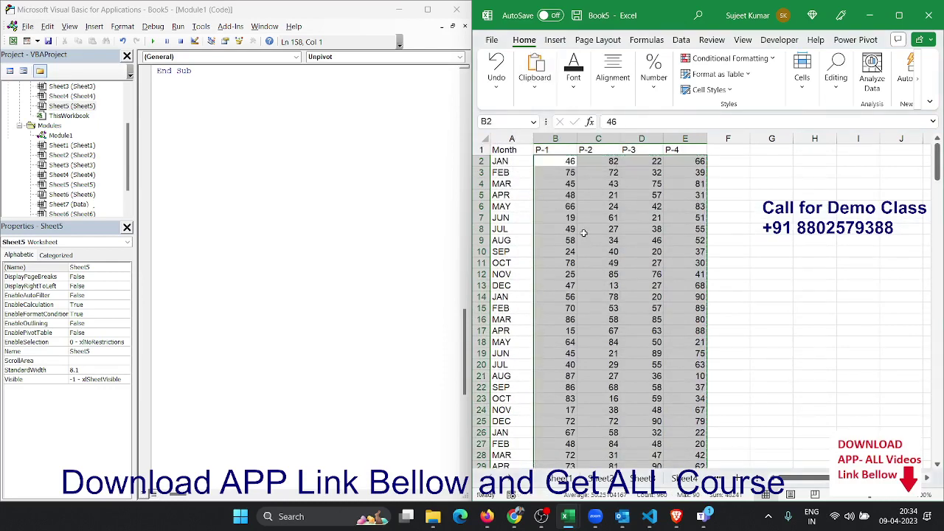
Step through the P-1 values and the JAN–APR rows to check the fixed data
{"action": "key", "text": "Down"}
{"action": "key", "text": "Down"}
{"action": "key", "text": "Down"}
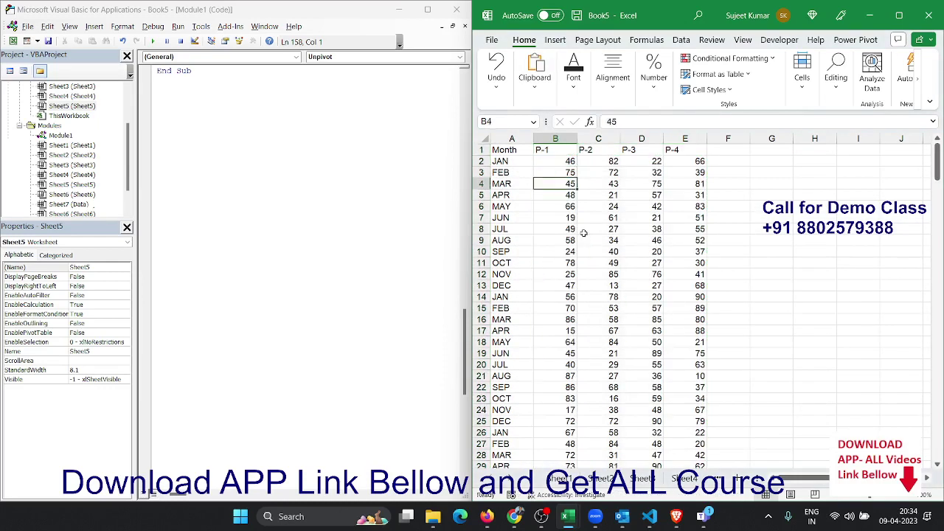
{"action": "key", "text": "Up"}
{"action": "key", "text": "Left"}
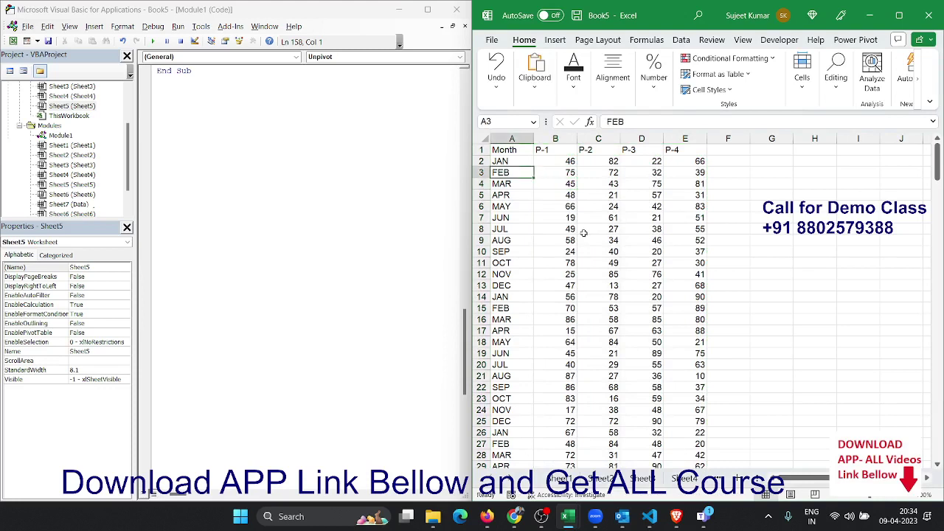
{"action": "key", "text": "Up"}
{"action": "key", "text": "Down"}
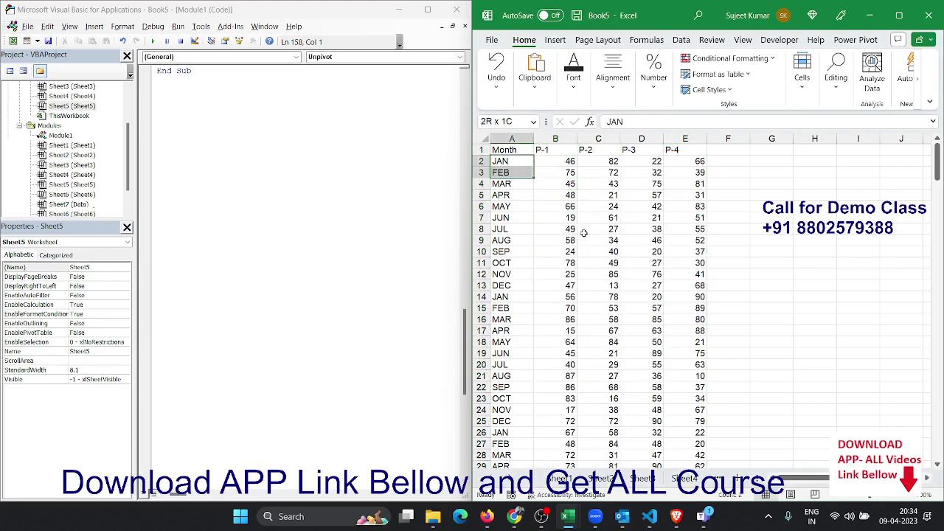
{"action": "key", "text": "Down"}
{"action": "key", "text": "Down"}
{"action": "key", "text": "Down"}
{"action": "key", "text": "Up"}
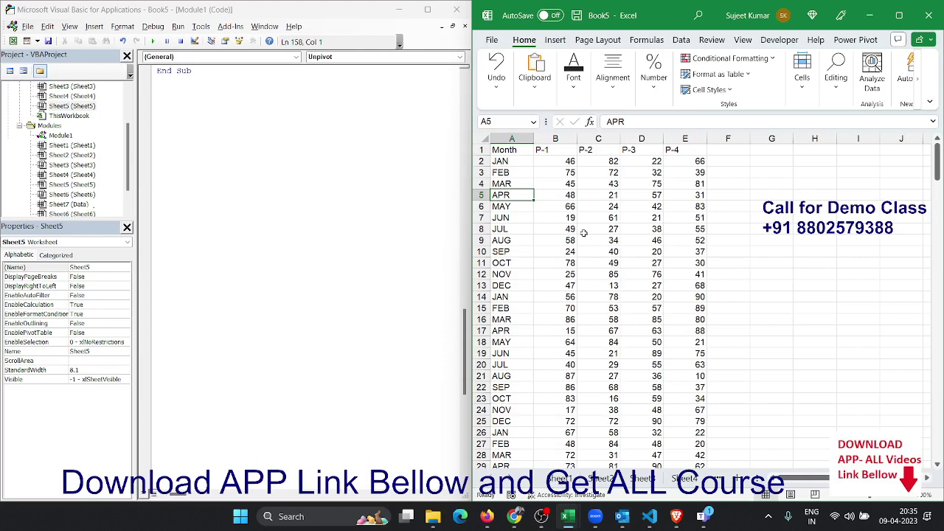
{"action": "key", "text": "Right"}
{"action": "key", "text": "Right"}
{"action": "key", "text": "Right"}
{"action": "key", "text": "Right"}
{"action": "key", "text": "Right"}
{"action": "key", "text": "Left"}
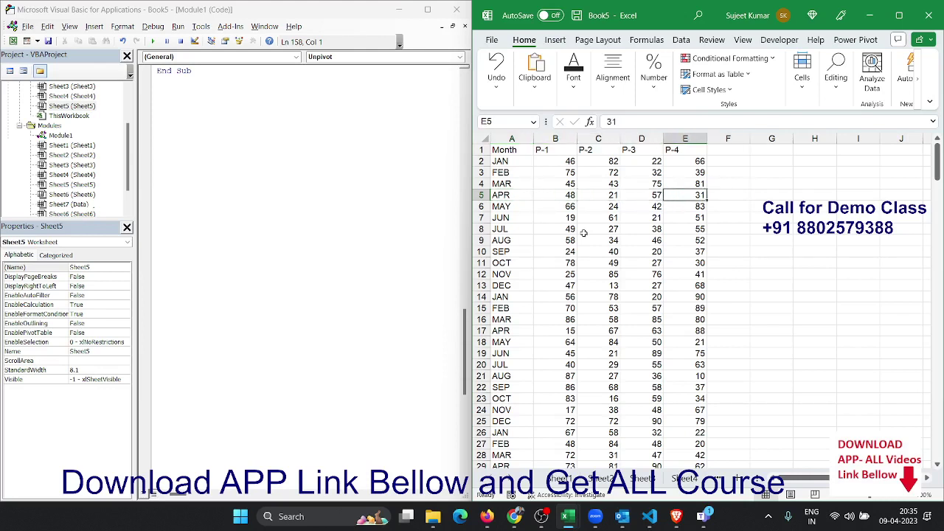
{"action": "key", "text": "Left"}
{"action": "key", "text": "Left"}
{"action": "key", "text": "Left"}
{"action": "key", "text": "Left"}
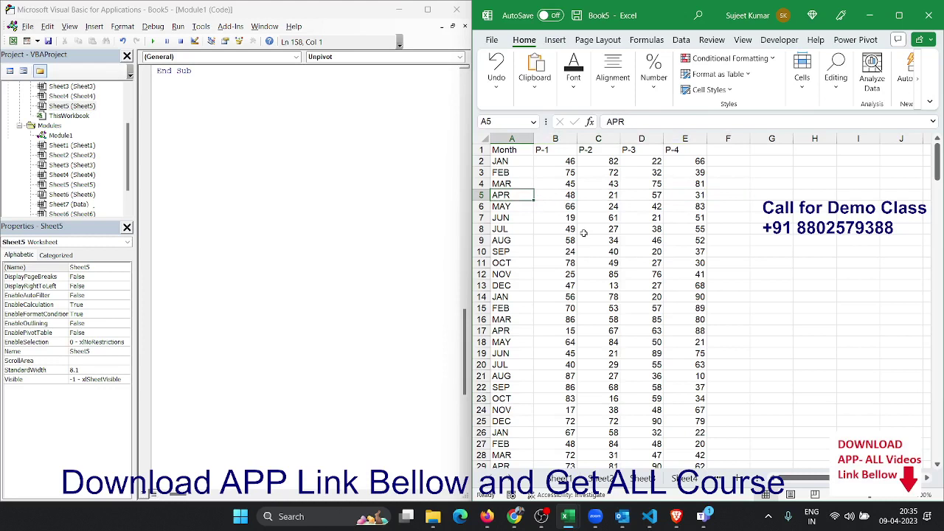
Start a new macro, Sub rr(), below the existing code
{"action": "left_click", "coordinate": [174, 85]}
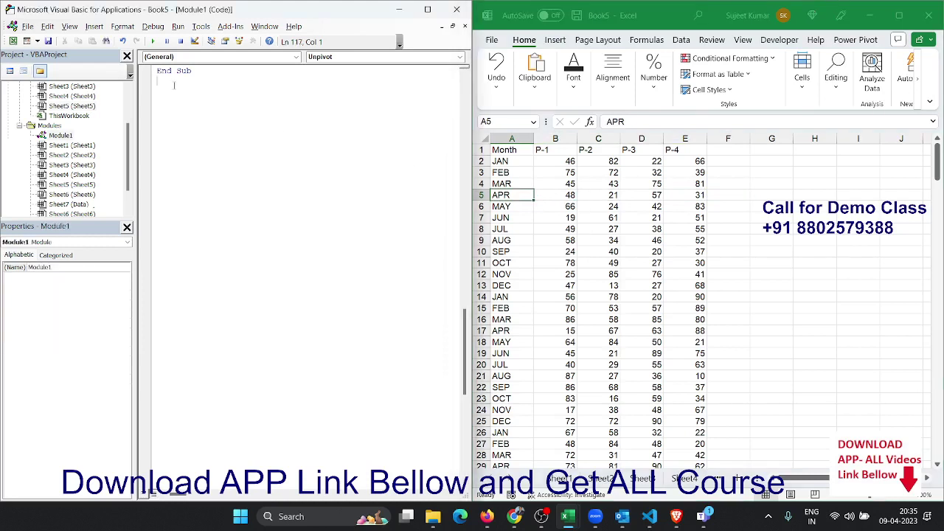
{"action": "type", "text": "sub "}
{"action": "type", "text": "rr"}
{"action": "type", "text": "()"}
{"action": "key", "text": "Return"}
{"action": "key", "text": "Return"}
{"action": "key", "text": "Return"}
{"action": "key", "text": "Return"}
{"action": "key", "text": "Return"}
{"action": "key", "text": "Return"}
{"action": "key", "text": "Return"}
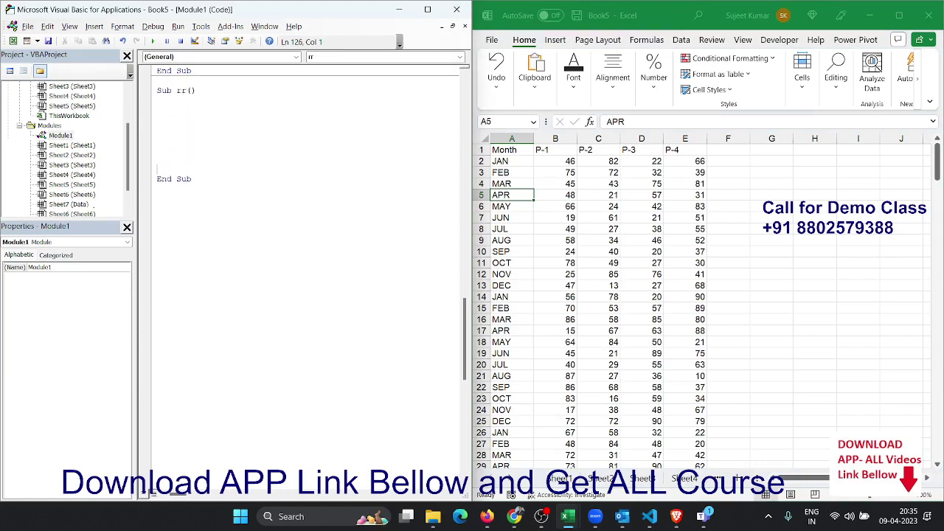
{"action": "key", "text": "Return"}
{"action": "key", "text": "Return"}
{"action": "key", "text": "Return"}
{"action": "scroll", "coordinate": [518, 287], "scroll_direction": "down", "scroll_amount": 1}
{"action": "scroll", "coordinate": [518, 287], "scroll_direction": "down", "scroll_amount": 5}
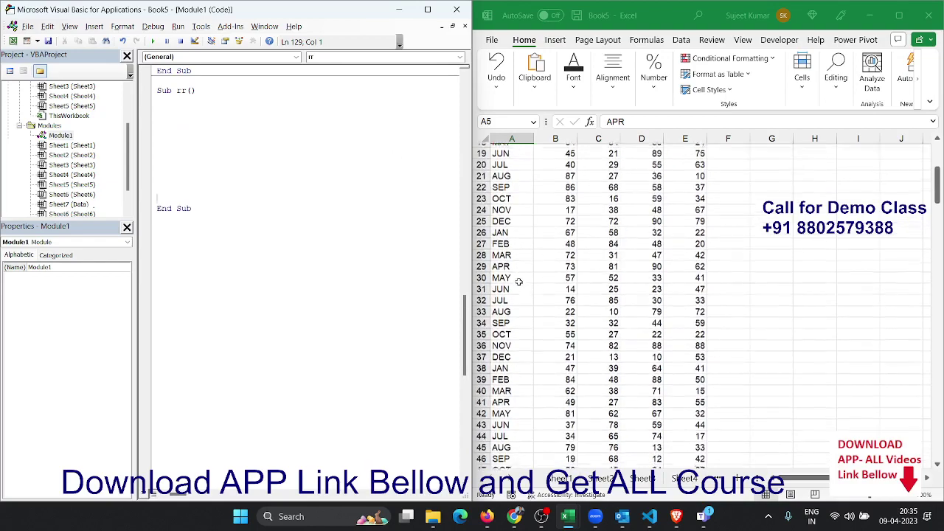
{"action": "scroll", "coordinate": [518, 287], "scroll_direction": "down", "scroll_amount": 5}
{"action": "scroll", "coordinate": [518, 286], "scroll_direction": "down", "scroll_amount": 7}
{"action": "scroll", "coordinate": [517, 286], "scroll_direction": "down", "scroll_amount": 8}
{"action": "scroll", "coordinate": [516, 286], "scroll_direction": "down", "scroll_amount": 10}
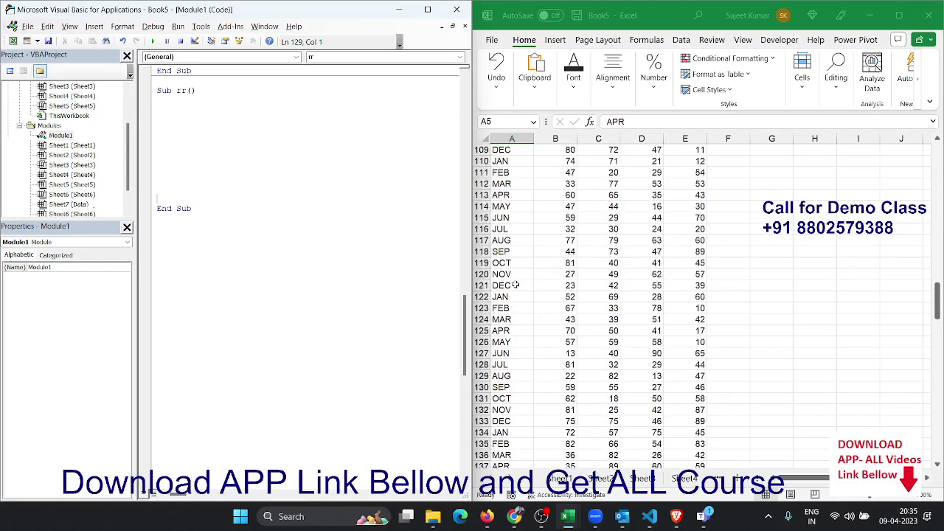
{"action": "scroll", "coordinate": [514, 285], "scroll_direction": "down", "scroll_amount": 4}
{"action": "left_click", "coordinate": [515, 285]}
{"action": "key", "text": "ctrl+Home"}
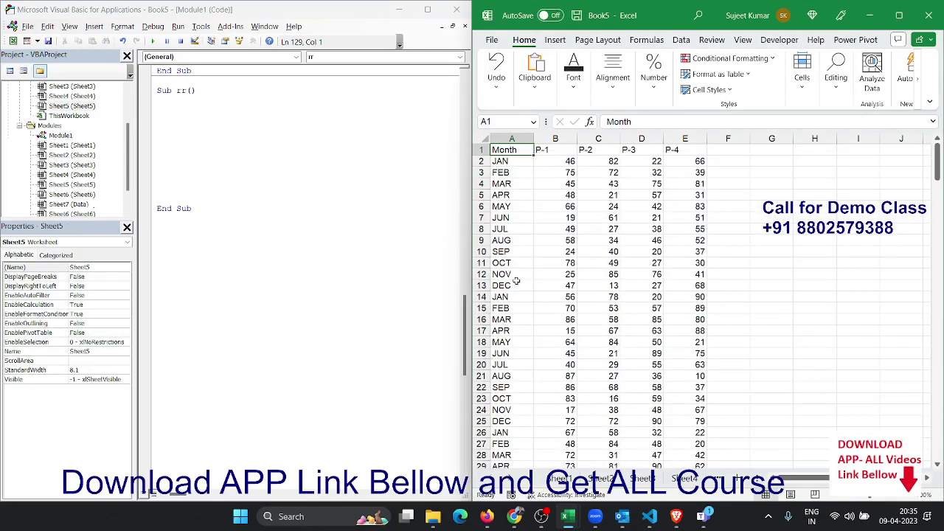
{"action": "left_click", "coordinate": [177, 131]}
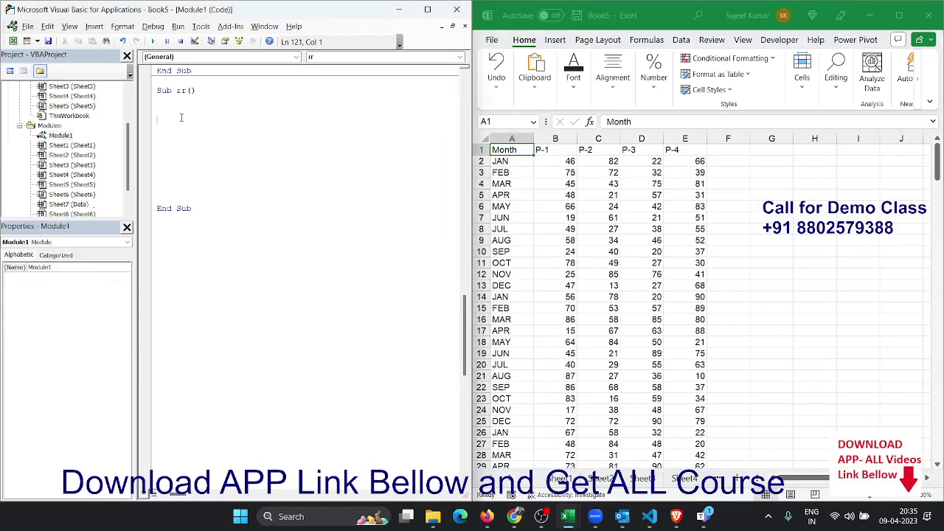
Declare r As Long and set r = 2 in the rr macro
{"action": "type", "text": "dim r "}
{"action": "type", "text": "as lo"}
{"action": "key", "text": "Tab"}
{"action": "key", "text": "Return"}
{"action": "type", "text": "r="}
{"action": "left_click", "coordinate": [501, 161]}
{"action": "left_click", "coordinate": [230, 133]}
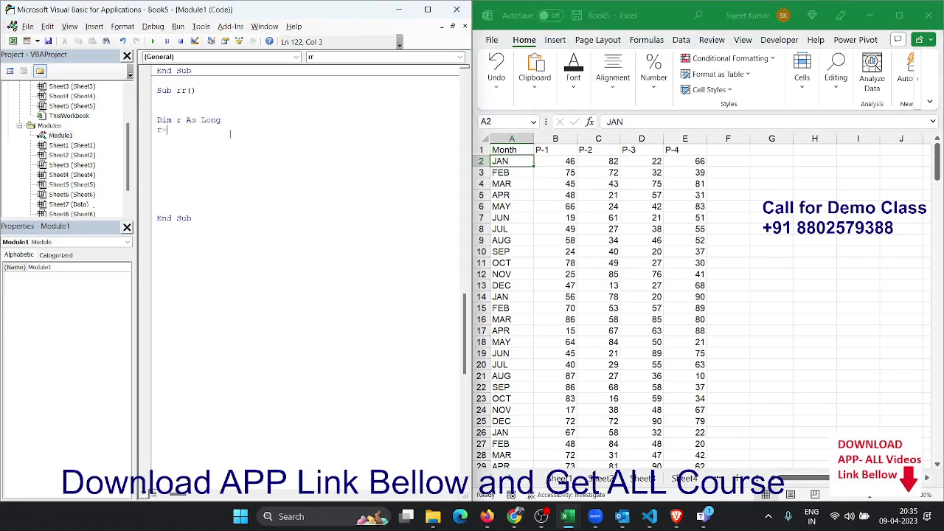
{"action": "type", "text": "2"}
{"action": "key", "text": "Return"}
{"action": "key", "text": "Return"}
Add an empty Do While Cells(r, 1) <> 0 … Loop block
{"action": "type", "text": "do wh"}
{"action": "type", "text": "ile "}
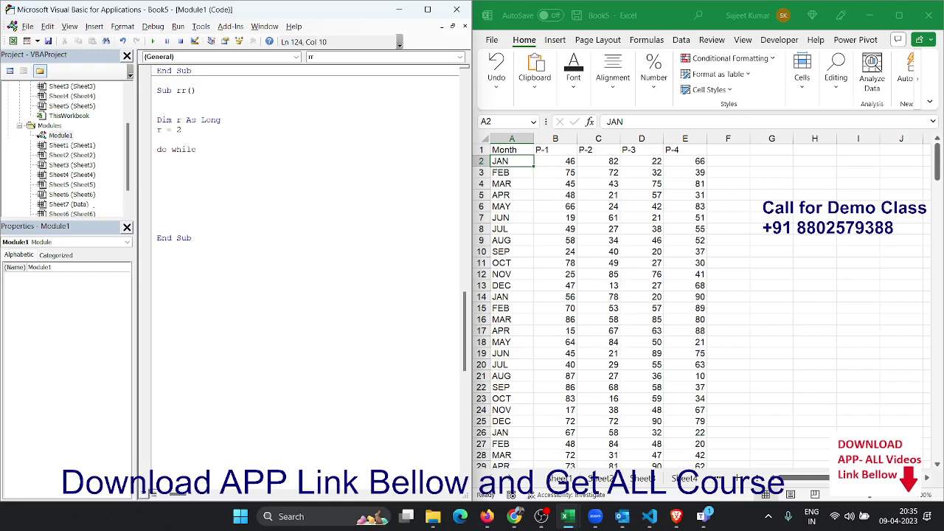
{"action": "type", "text": "cells"}
{"action": "type", "text": "("}
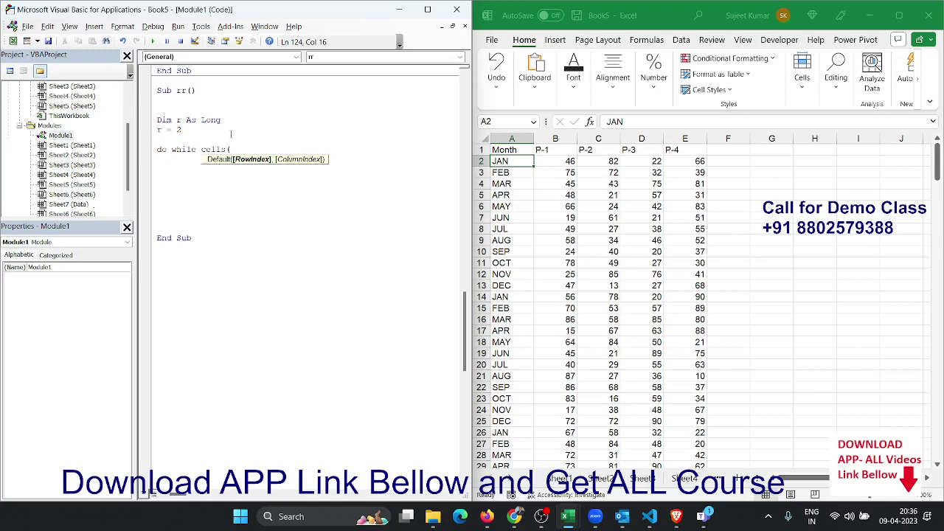
{"action": "type", "text": "r"}
{"action": "type", "text": ",1"}
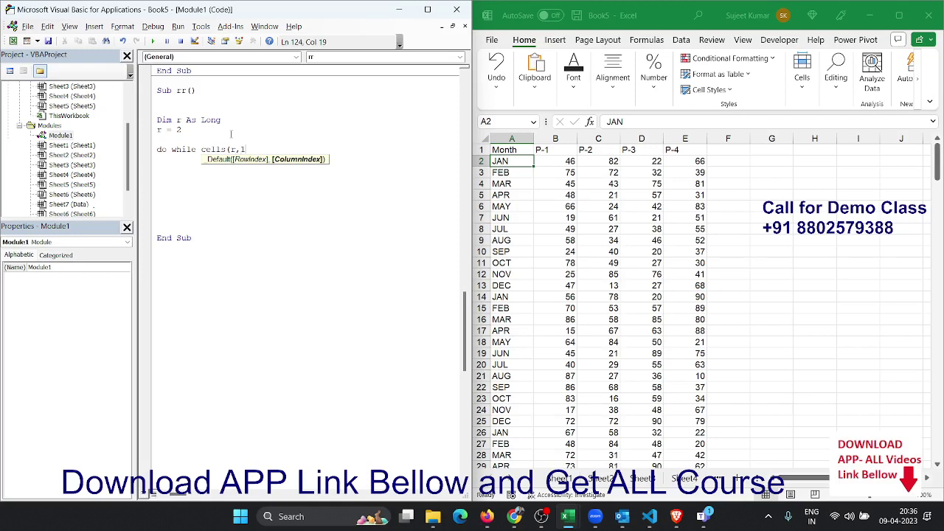
{"action": "type", "text": ")"}
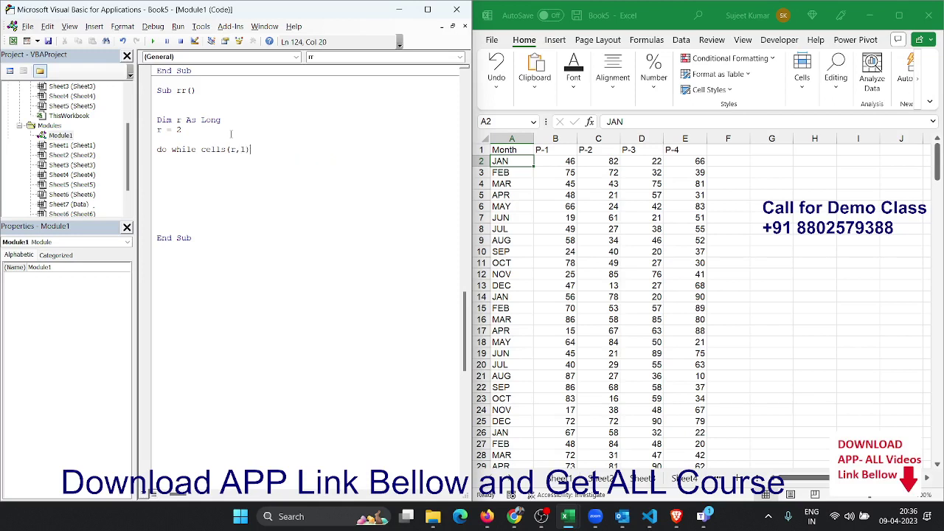
{"action": "type", "text": "<>0"}
{"action": "key", "text": "Return"}
{"action": "key", "text": "Return"}
{"action": "key", "text": "Return"}
{"action": "key", "text": "Return"}
{"action": "type", "text": "lo"}
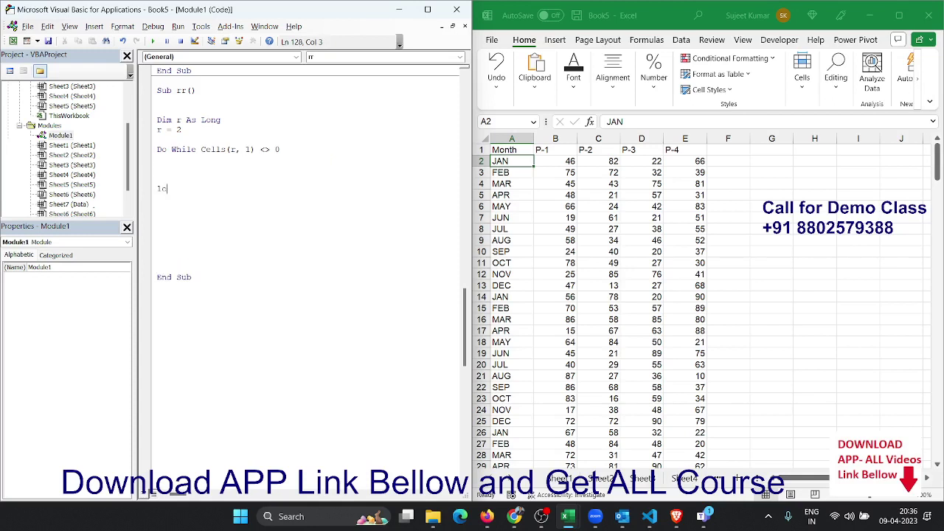
{"action": "type", "text": "op"}
{"action": "key", "text": "Return"}
{"action": "key", "text": "Return"}
{"action": "key", "text": "Return"}
{"action": "key", "text": "Return"}
{"action": "key", "text": "Up"}
{"action": "key", "text": "Up"}
{"action": "key", "text": "Up"}
{"action": "key", "text": "Up"}
Change the row counter's starting value from r = 2 to r = 1
{"action": "left_click", "coordinate": [505, 171]}
{"action": "left_click", "coordinate": [506, 183]}
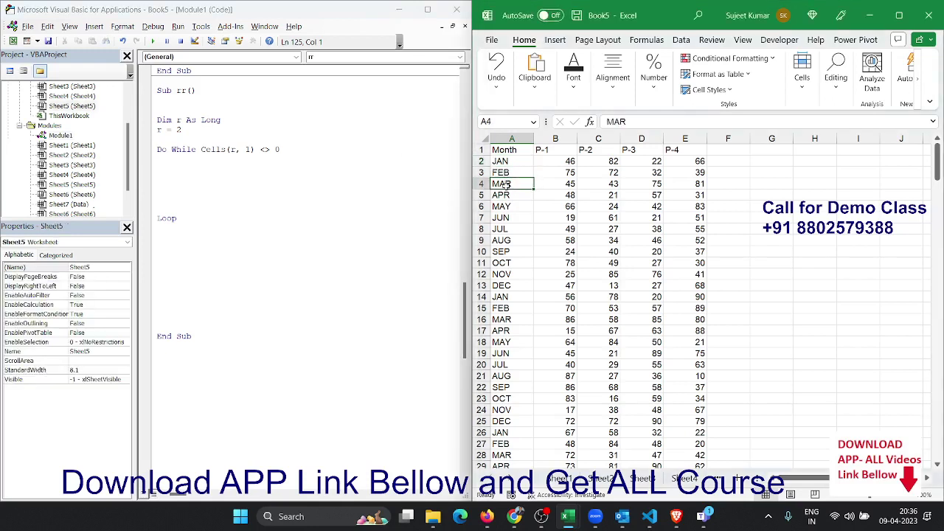
{"action": "left_click", "coordinate": [504, 204]}
{"action": "left_click", "coordinate": [499, 194]}
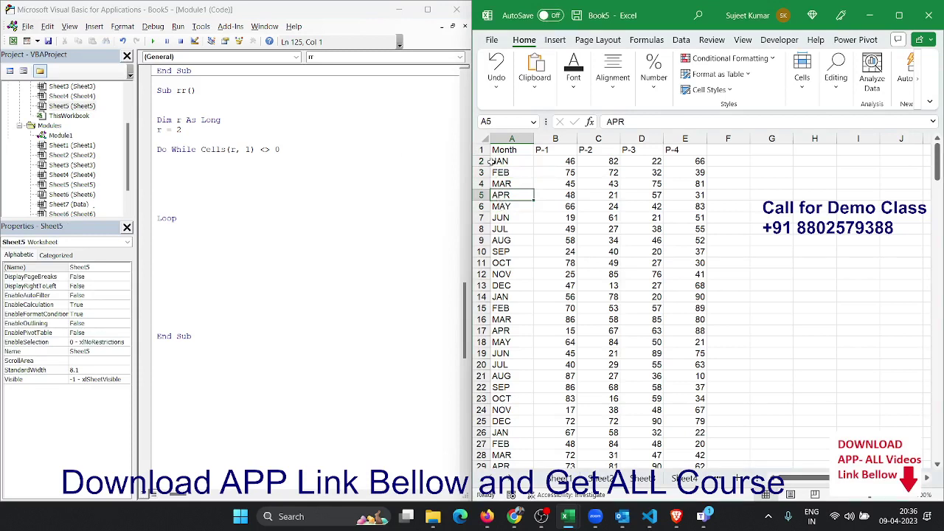
{"action": "left_click", "coordinate": [495, 161]}
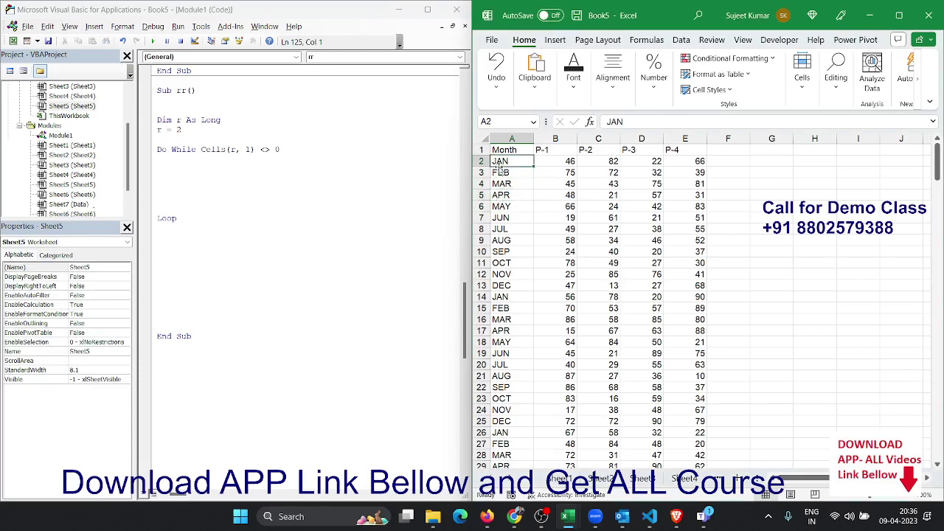
{"action": "left_click", "coordinate": [185, 138]}
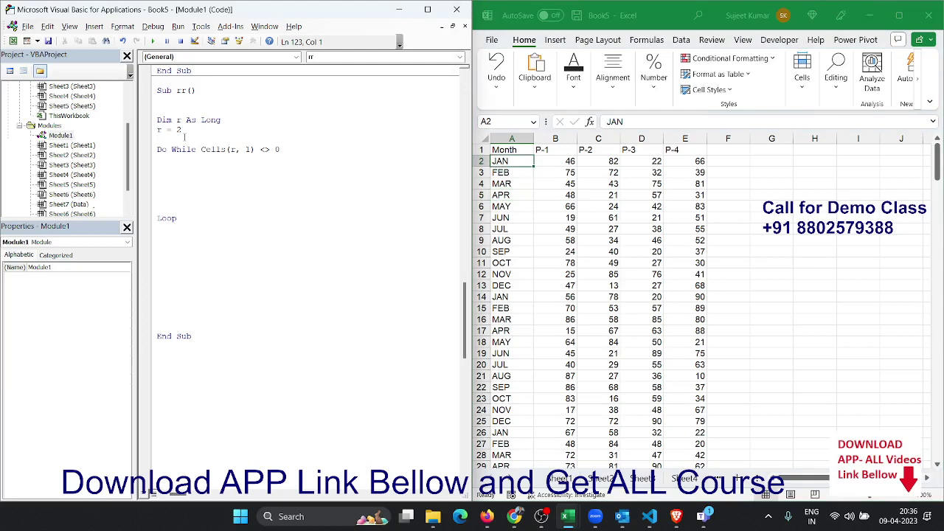
{"action": "double_click", "coordinate": [186, 132]}
{"action": "type", "text": "1"}
Inside the loop, add the test If r Mod 3 = 0 Then
{"action": "left_click", "coordinate": [221, 169]}
{"action": "key", "text": "shift+Down"}
{"action": "left_click", "coordinate": [188, 163]}
{"action": "type", "text": "i"}
{"action": "type", "text": "f mod "}
{"action": "type", "text": "="}
{"action": "key", "text": "BackSpace"}
{"action": "key", "text": "BackSpace"}
{"action": "key", "text": "BackSpace"}
{"action": "key", "text": "BackSpace"}
{"action": "key", "text": "BackSpace"}
{"action": "key", "text": "BackSpace"}
{"action": "type", "text": "r m"}
{"action": "type", "text": "od 3 "}
{"action": "type", "text": "=0 "}
{"action": "type", "text": "then"}
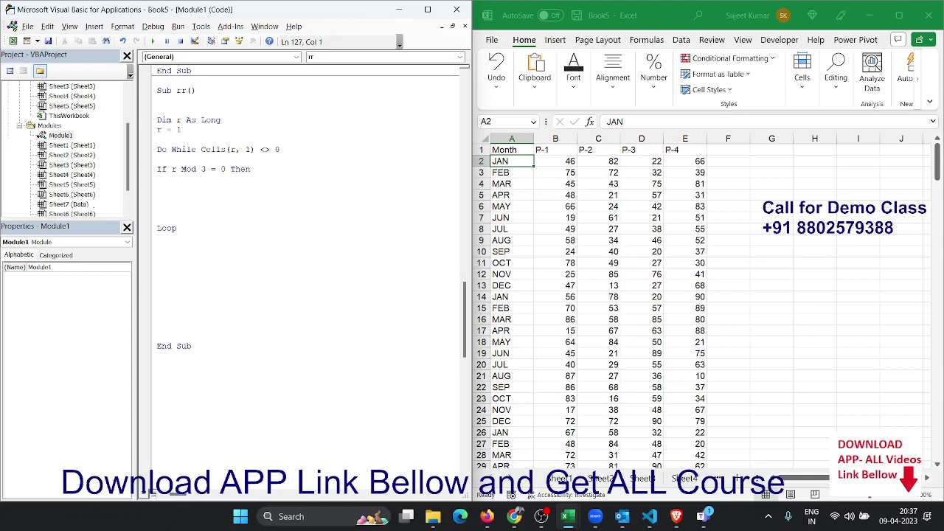
Add the line Range("A" & r+1).EntireRow.Insert inside the If block
{"action": "type", "text": "cell"}
{"action": "key", "text": "BackSpace"}
{"action": "key", "text": "BackSpace"}
{"action": "key", "text": "BackSpace"}
{"action": "type", "text": "ran"}
{"action": "type", "text": "ge(\""}
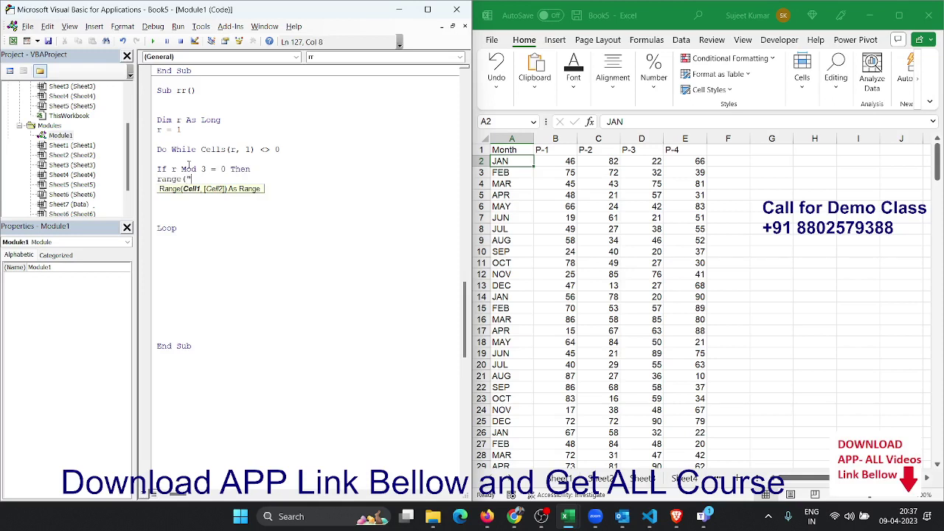
{"action": "type", "text": "A\" & "}
{"action": "type", "text": "r+"}
{"action": "type", "text": "1"}
{"action": "type", "text": ")"}
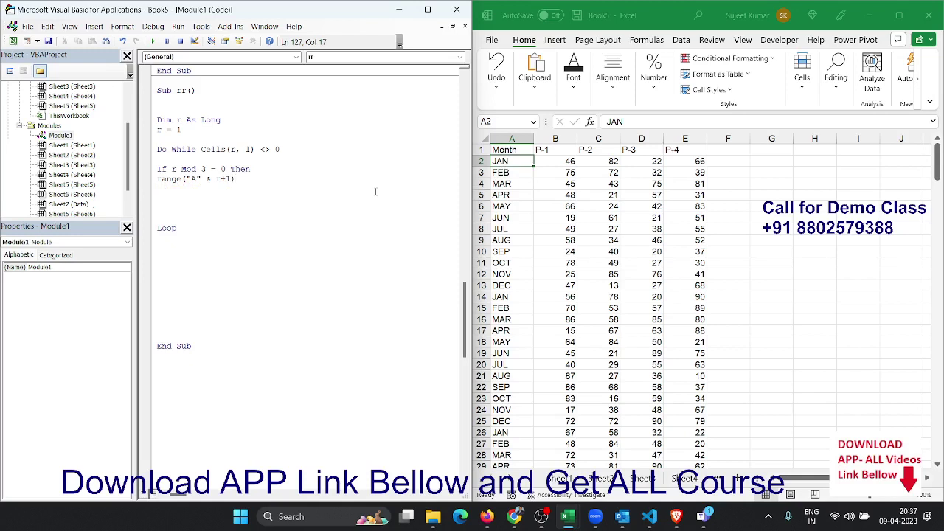
{"action": "type", "text": ".en"}
{"action": "key", "text": "Down"}
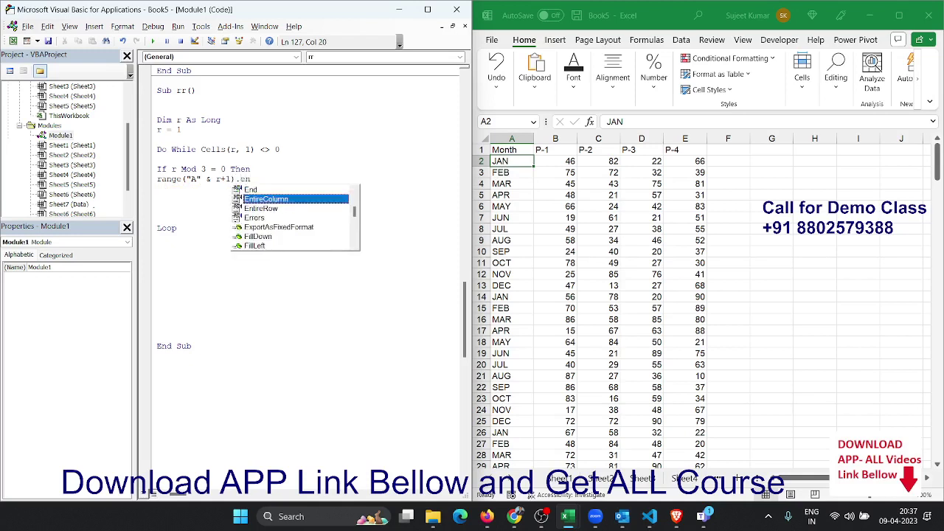
{"action": "key", "text": "Down"}
{"action": "key", "text": "Down"}
{"action": "key", "text": "Tab"}
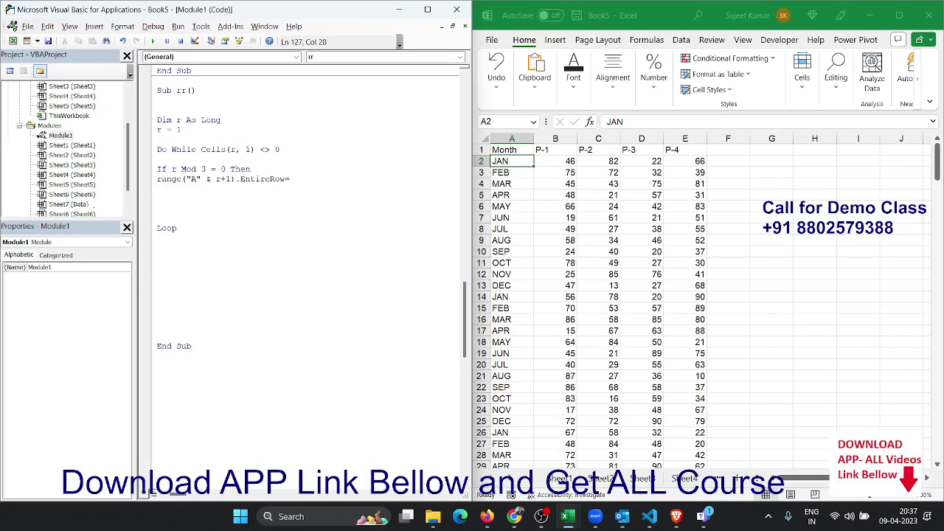
{"action": "key", "text": "BackSpace"}
{"action": "type", "text": ".i"}
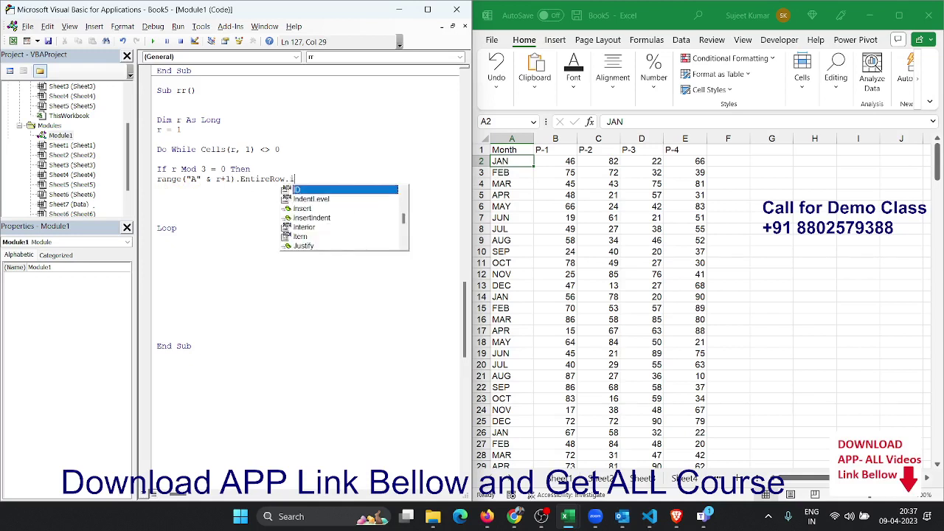
{"action": "key", "text": "Down"}
{"action": "key", "text": "Down"}
{"action": "key", "text": "Tab"}
{"action": "key", "text": "Return"}
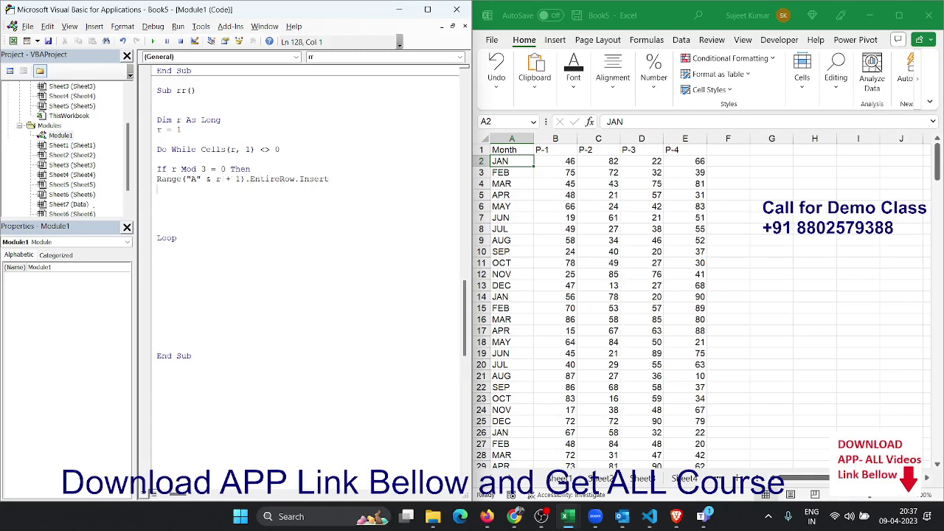
Begin the next line with Range("A" & r+1).Value
{"action": "type", "text": "cell"}
{"action": "key", "text": "BackSpace"}
{"action": "key", "text": "BackSpace"}
{"action": "key", "text": "BackSpace"}
{"action": "type", "text": "range"}
{"action": "type", "text": "(\"A"}
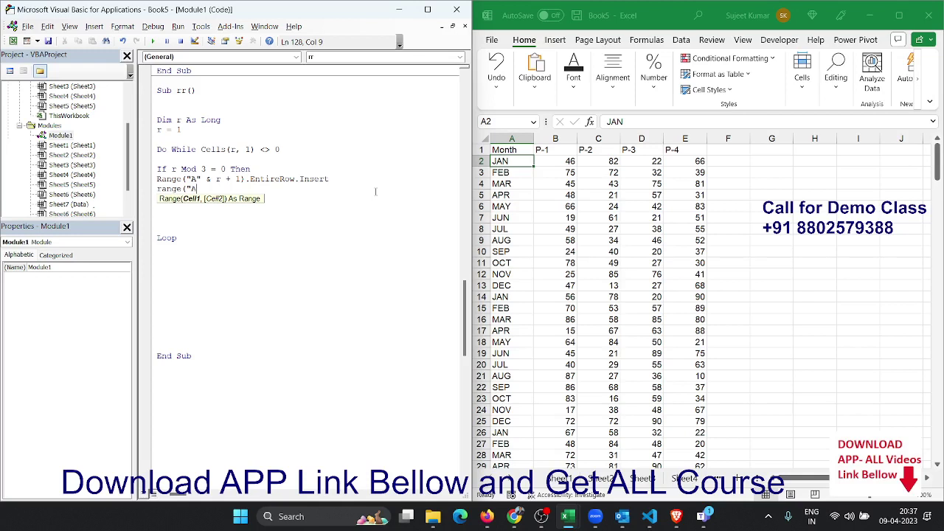
{"action": "type", "text": "\" "}
{"action": "type", "text": "& r"}
{"action": "type", "text": "+"}
{"action": "type", "text": "1)"}
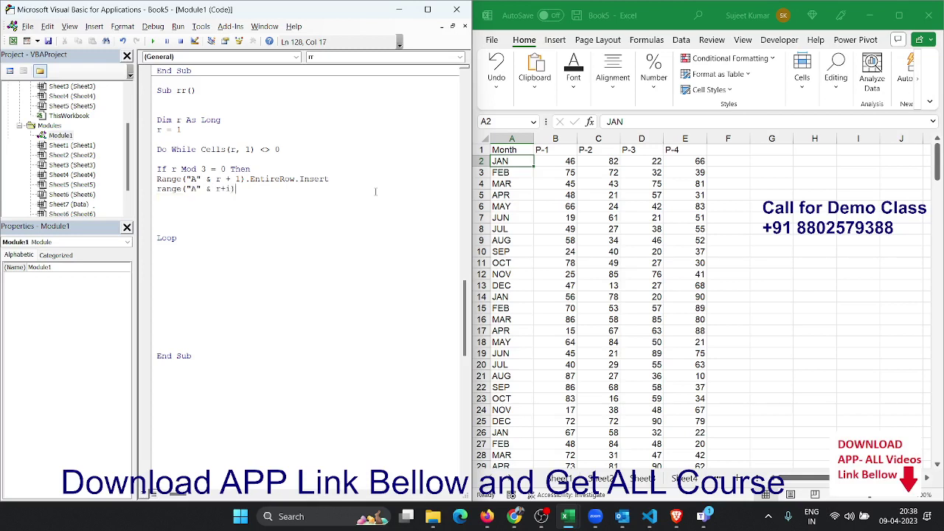
{"action": "type", "text": ".v"}
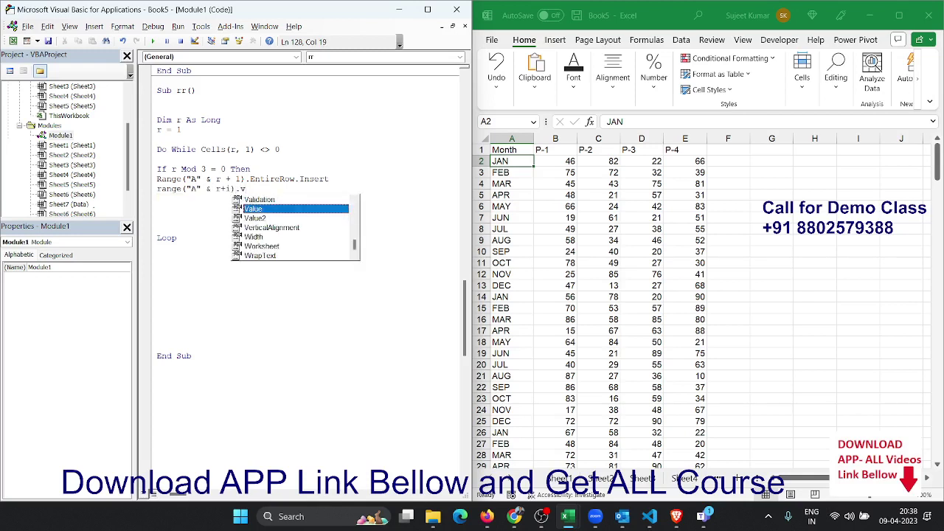
{"action": "key", "text": "Tab"}
Complete the label as = "Q" & q and add q = 1 after r = 1
{"action": "type", "text": "="}
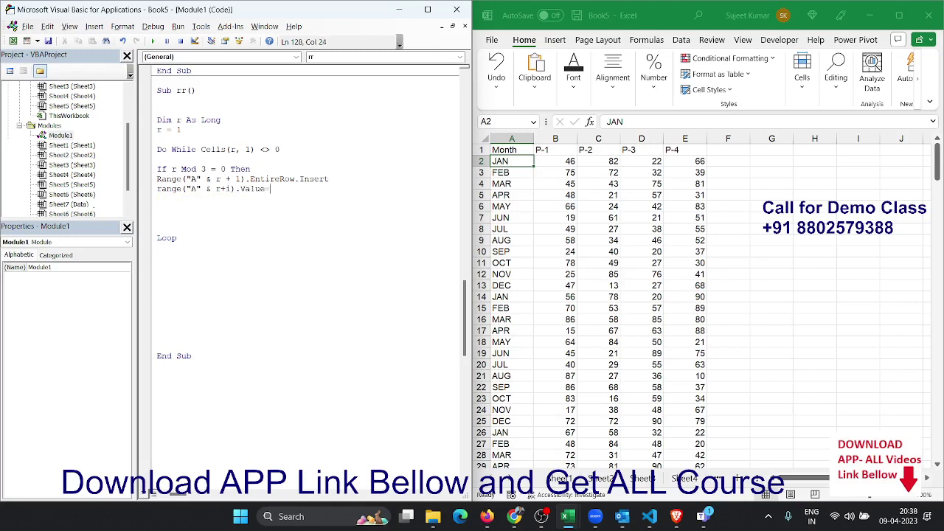
{"action": "type", "text": "\"Q"}
{"action": "type", "text": "\""}
{"action": "type", "text": " & "}
{"action": "type", "text": "q"}
{"action": "key", "text": "Return"}
{"action": "left_click", "coordinate": [158, 140]}
{"action": "type", "text": "q"}
{"action": "type", "text": "=1"}
{"action": "key", "text": "Down"}
{"action": "key", "text": "Down"}
{"action": "key", "text": "Down"}
{"action": "key", "text": "Down"}
{"action": "key", "text": "Down"}
{"action": "key", "text": "Down"}
{"action": "key", "text": "Down"}
Before Loop, add r = r + 1, q = 1 and If q >= 4 Then q = 1
{"action": "type", "text": "r="}
{"action": "type", "text": "r+1"}
{"action": "key", "text": "Return"}
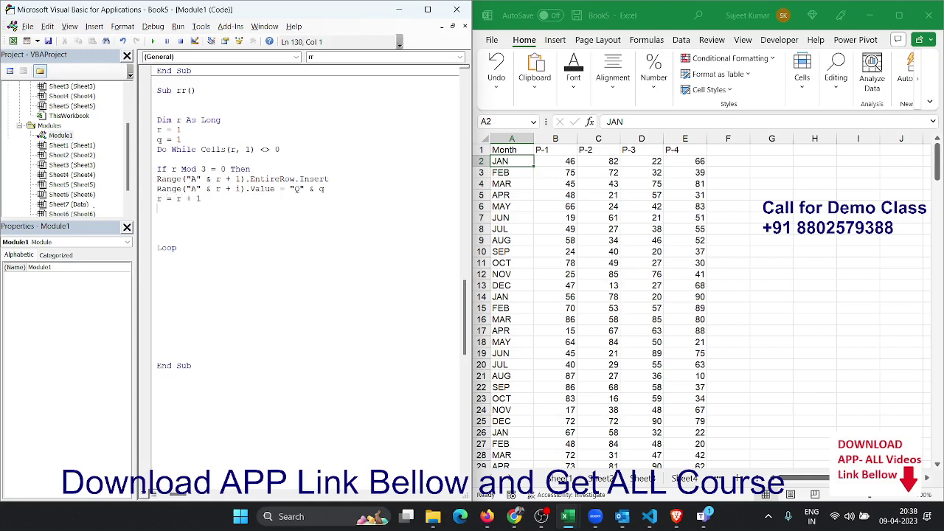
{"action": "type", "text": "q = "}
{"action": "type", "text": "1"}
{"action": "key", "text": "Return"}
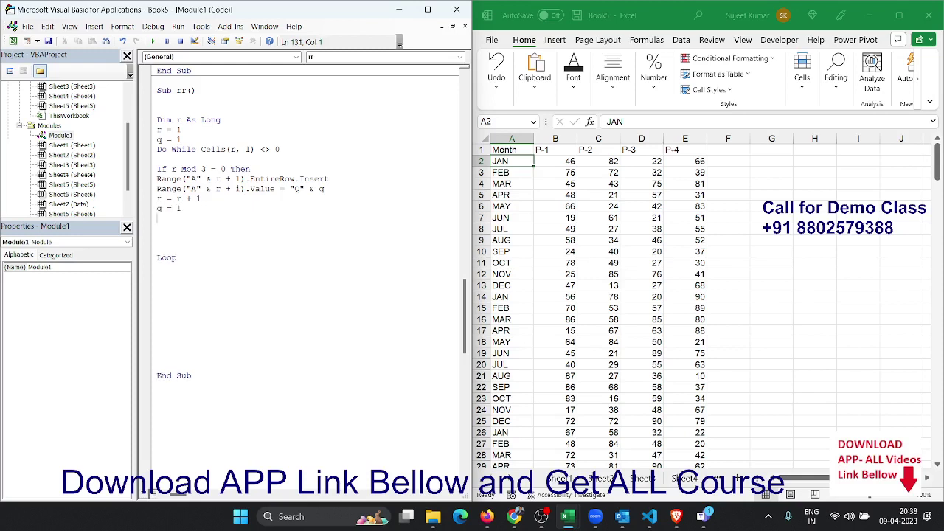
{"action": "type", "text": "if "}
{"action": "type", "text": "q"}
{"action": "type", "text": ">"}
{"action": "type", "text": "=4 th"}
{"action": "type", "text": "en q="}
{"action": "type", "text": "1"}
{"action": "key", "text": "Return"}
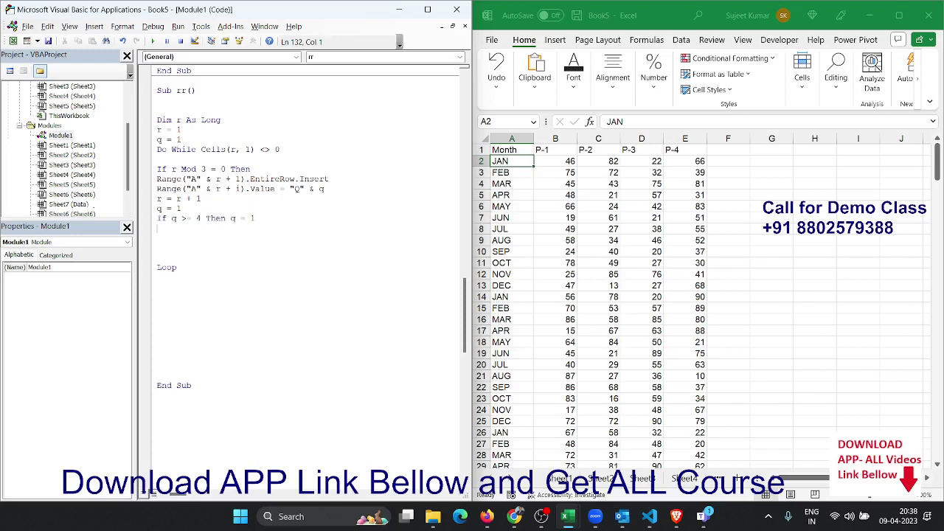
{"action": "key", "text": "Delete"}
{"action": "key", "text": "Delete"}
{"action": "key", "text": "Delete"}
{"action": "left_click", "coordinate": [196, 162]}
Run rr, dismiss the ambiguous-name compile error, and rename the macro to rr_6
{"action": "key", "text": "F5"}
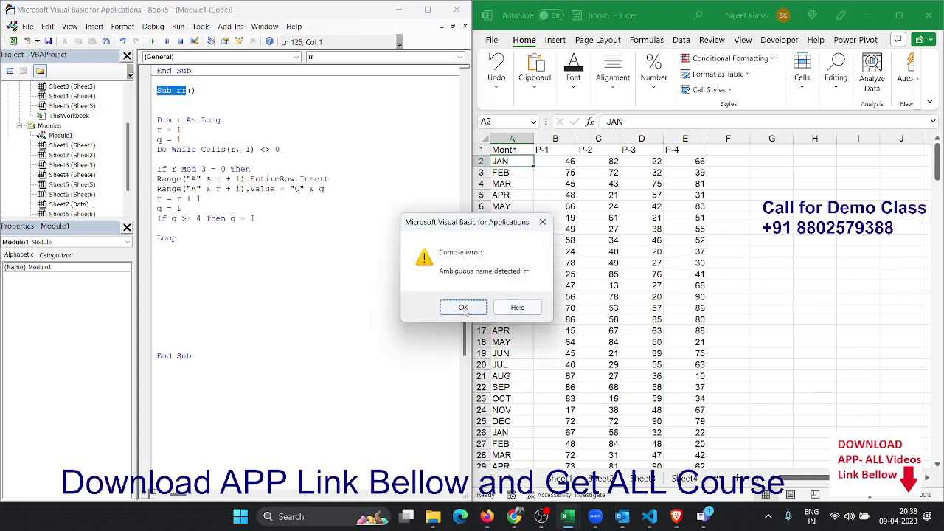
{"action": "left_click", "coordinate": [449, 306]}
{"action": "left_click", "coordinate": [190, 91]}
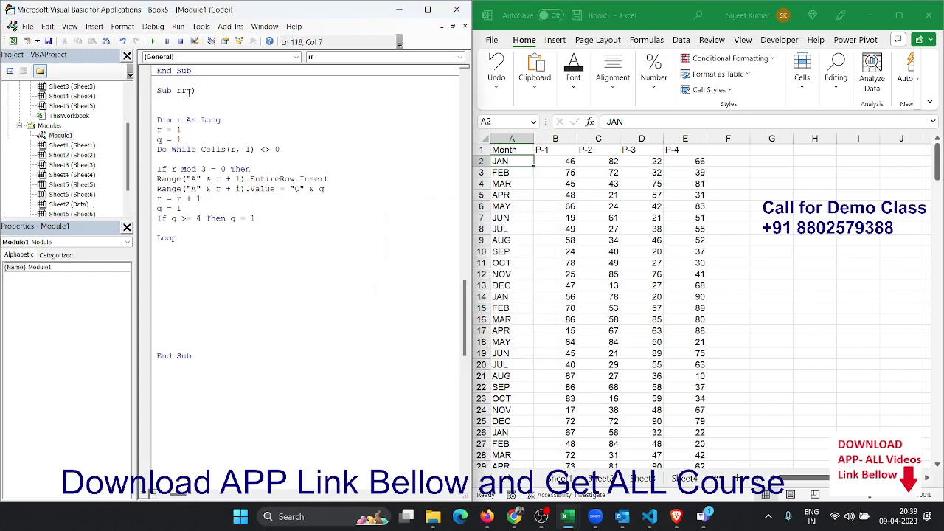
{"action": "type", "text": "_1"}
{"action": "key", "text": "BackSpace"}
{"action": "type", "text": "6"}
Run rr_6 and dismiss the 'Loop without Do' compile error
{"action": "left_click", "coordinate": [228, 155]}
{"action": "key", "text": "F5"}
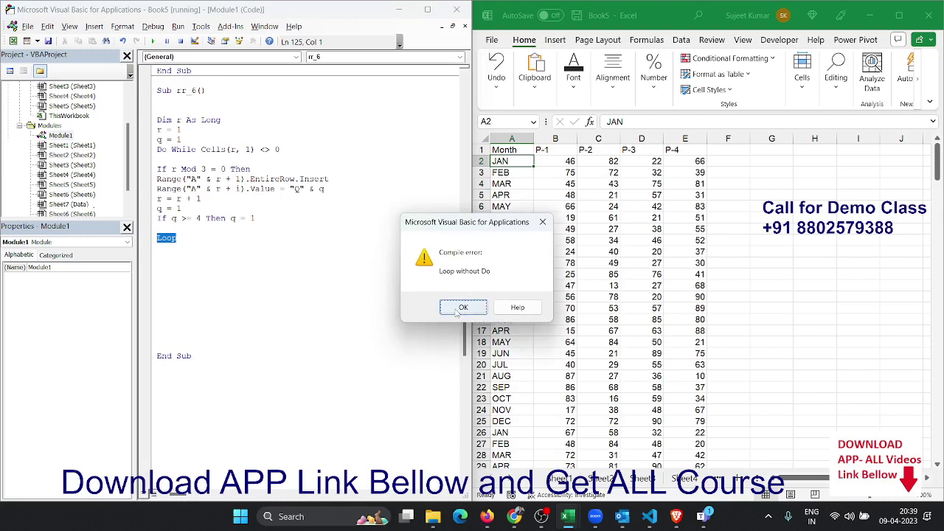
{"action": "left_click", "coordinate": [461, 308]}
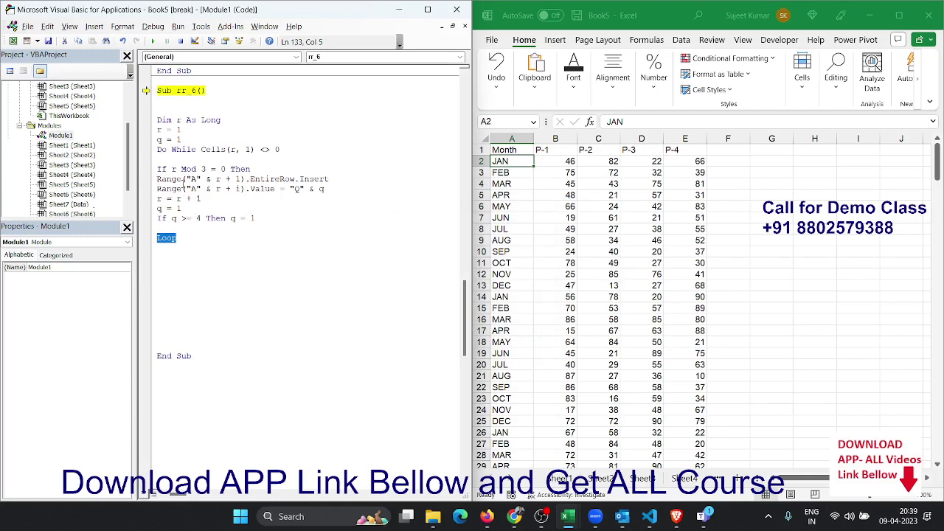
Add an End If line after q = 1 to close the If block
{"action": "left_click", "coordinate": [185, 208]}
{"action": "key", "text": "Return"}
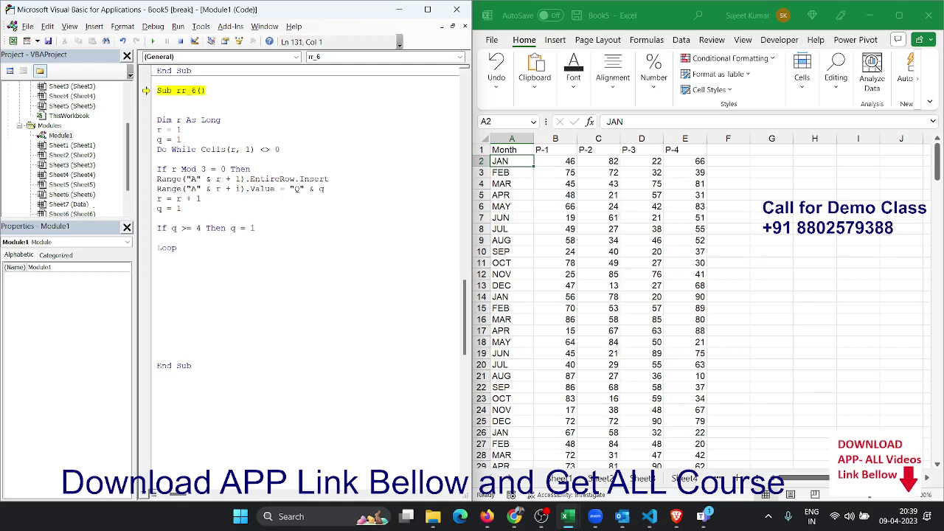
{"action": "type", "text": "end if"}
{"action": "key", "text": "Up"}
Reset the paused macro and step rr_6 with F8 through the Do While loop
{"action": "left_click", "coordinate": [180, 40]}
{"action": "left_click", "coordinate": [174, 149]}
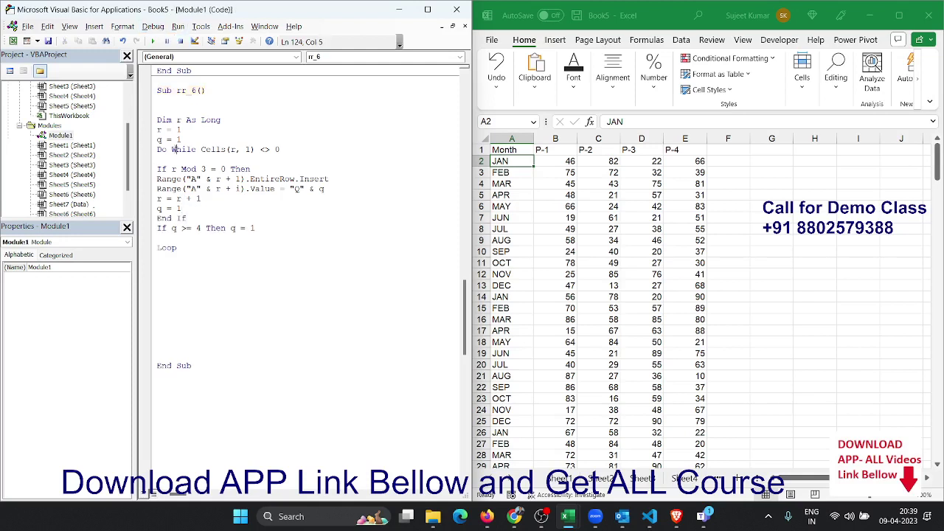
{"action": "key", "text": "F8"}
{"action": "key", "text": "F8"}
{"action": "key", "text": "F8"}
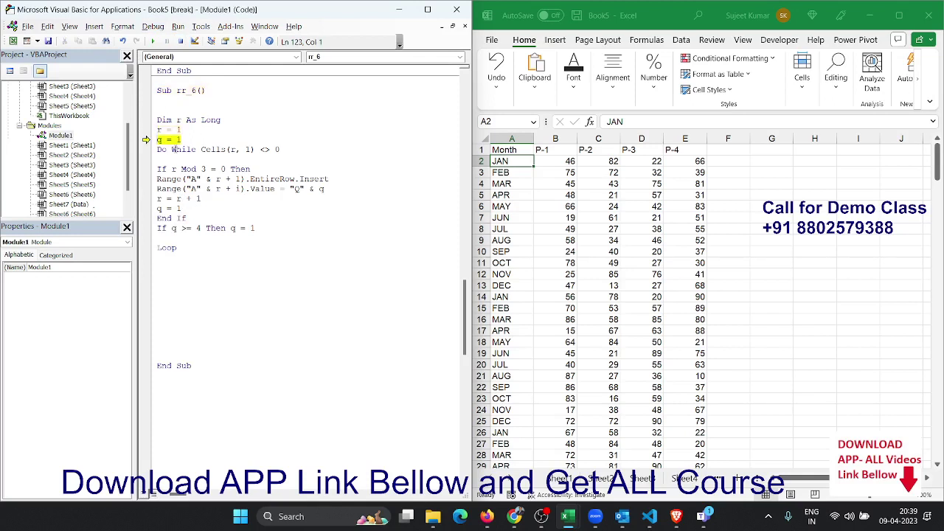
{"action": "key", "text": "F8"}
{"action": "key", "text": "F8"}
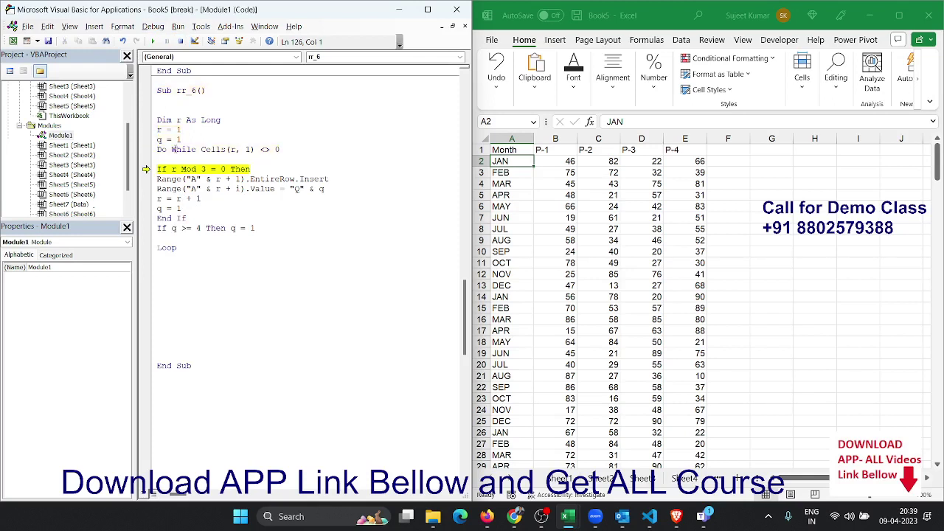
{"action": "key", "text": "F8"}
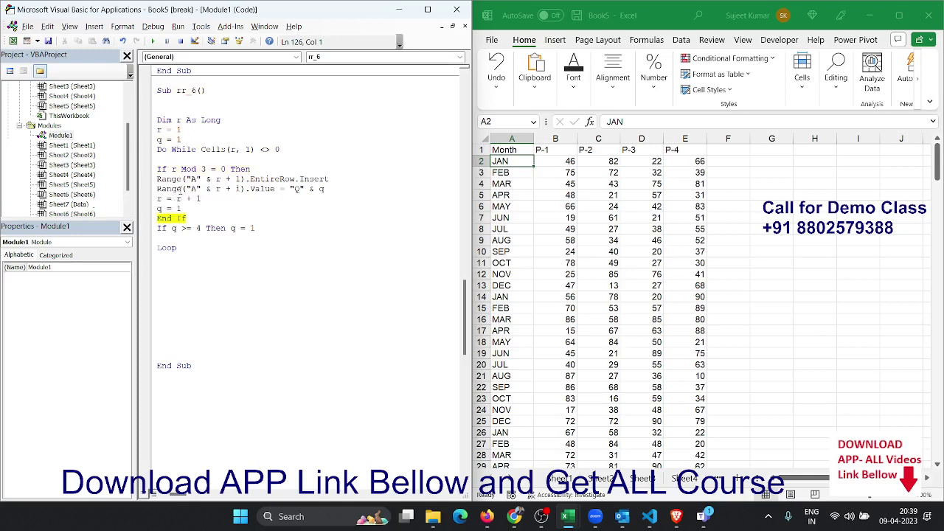
{"action": "key", "text": "F8"}
{"action": "key", "text": "F8"}
{"action": "key", "text": "F8"}
{"action": "key", "text": "F8"}
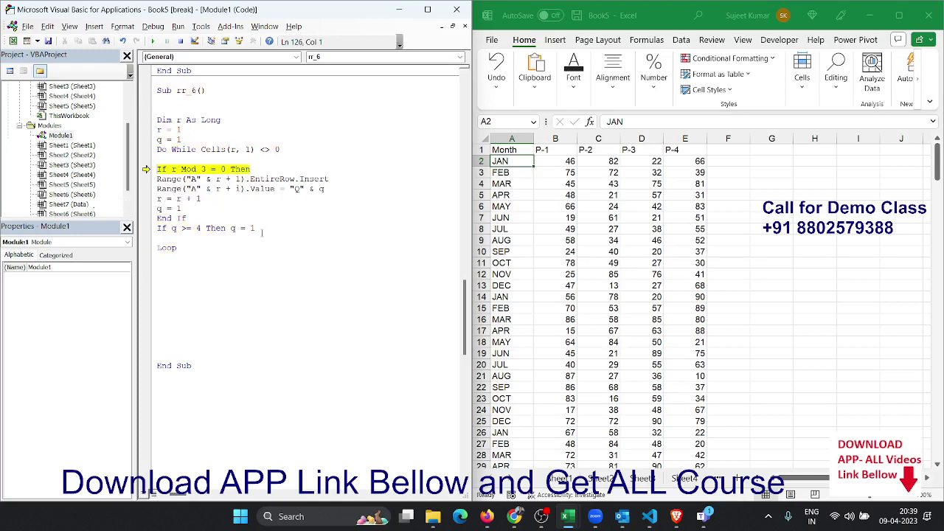
{"action": "key", "text": "F8"}
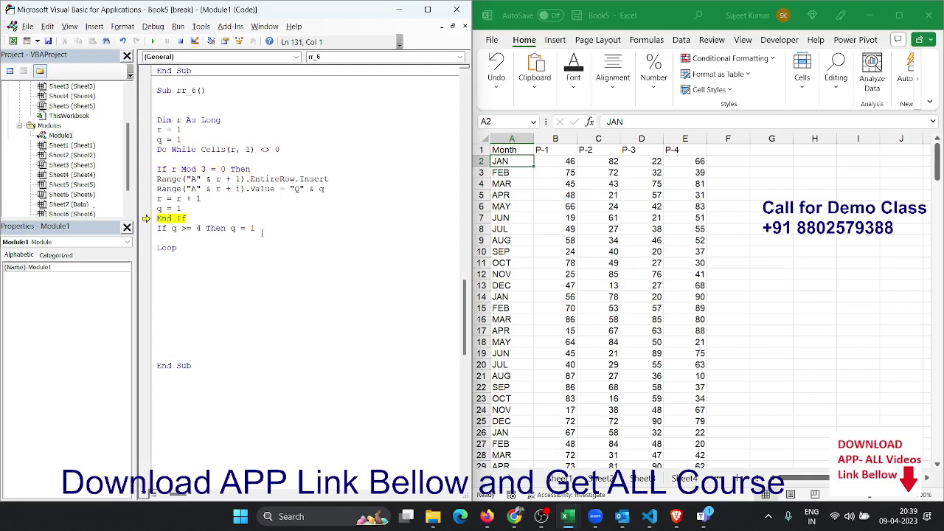
{"action": "key", "text": "F8"}
{"action": "key", "text": "F8"}
{"action": "key", "text": "F8"}
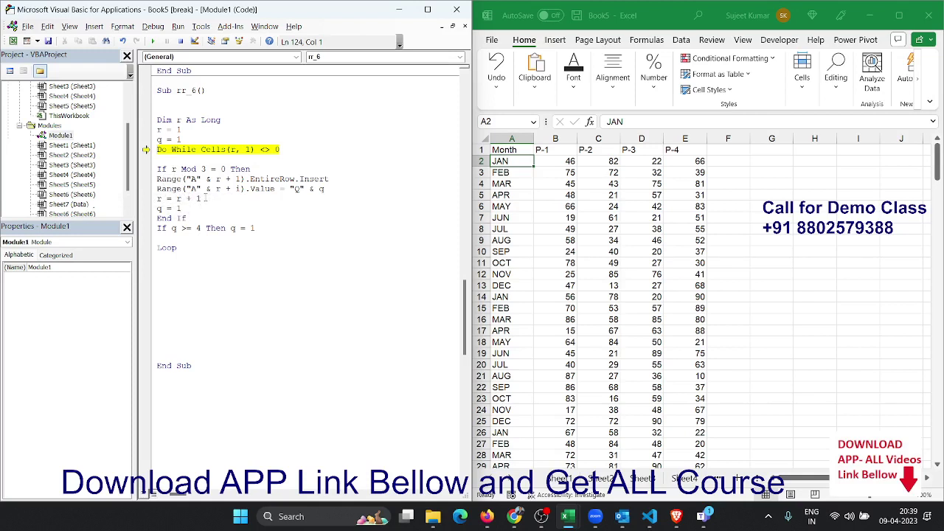
Reset the macro and move the r = r + 1 line to just above Loop
{"action": "left_click", "coordinate": [186, 199]}
{"action": "left_click", "coordinate": [180, 41]}
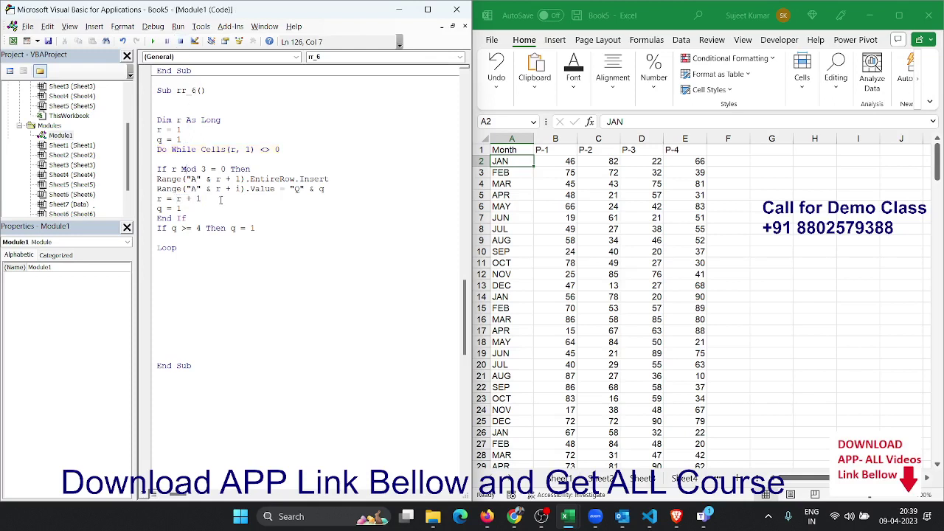
{"action": "left_click_drag", "start_coordinate": [220, 199], "coordinate": [155, 199]}
{"action": "key", "text": "Delete"}
{"action": "left_click", "coordinate": [162, 240]}
{"action": "type", "text": "r = r + 1"}
{"action": "key", "text": "Delete"}
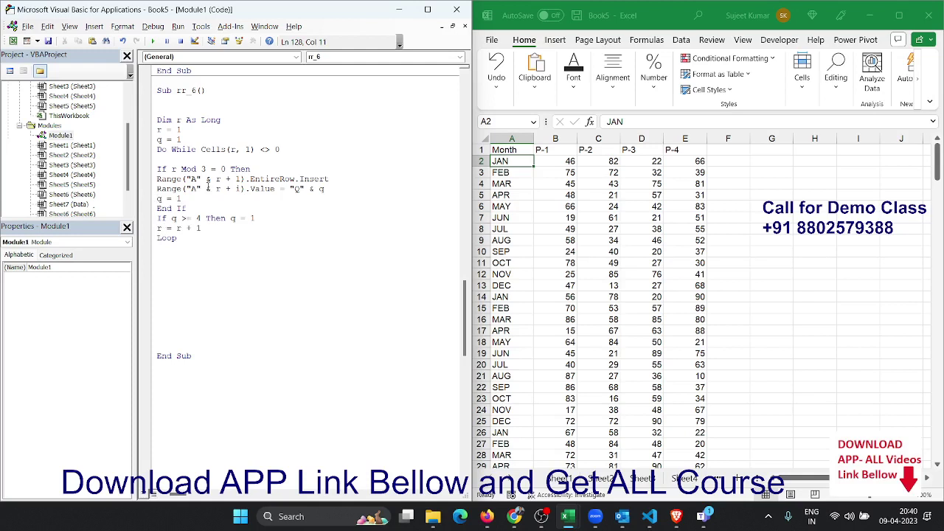
Step rr_6 with F8 and check the sheet: Q1 overwrites FEB, blank row 4 inserted
{"action": "key", "text": "F8"}
{"action": "key", "text": "F8"}
{"action": "key", "text": "F8"}
{"action": "key", "text": "F8"}
{"action": "key", "text": "F8"}
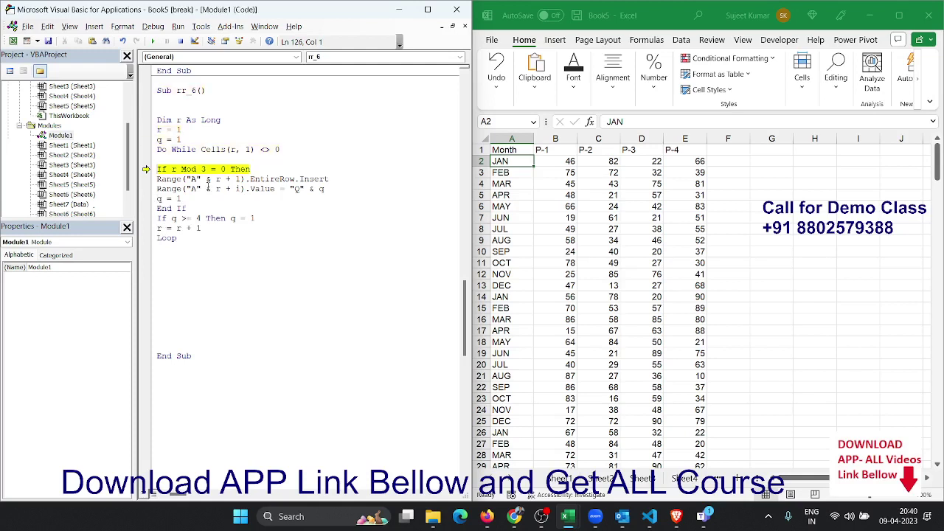
{"action": "key", "text": "F8"}
{"action": "key", "text": "F8"}
{"action": "key", "text": "F8"}
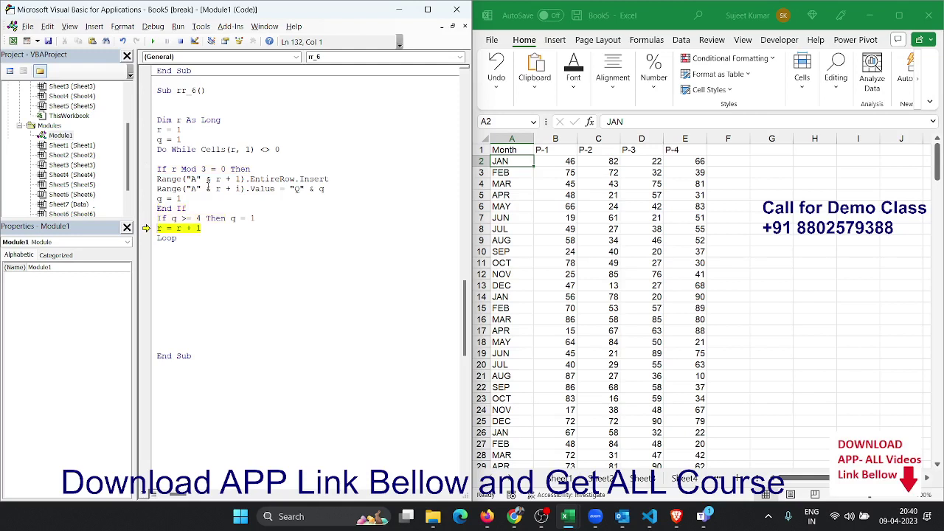
{"action": "key", "text": "F8"}
{"action": "key", "text": "F8"}
{"action": "key", "text": "F8"}
{"action": "key", "text": "F8"}
{"action": "key", "text": "F8"}
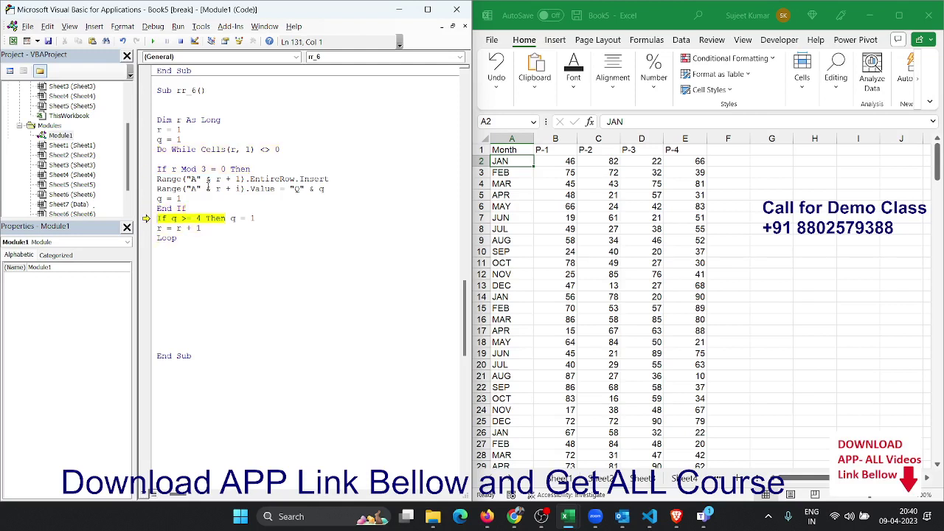
{"action": "key", "text": "F8"}
{"action": "key", "text": "F8"}
{"action": "key", "text": "F8"}
{"action": "key", "text": "F8"}
{"action": "key", "text": "F8"}
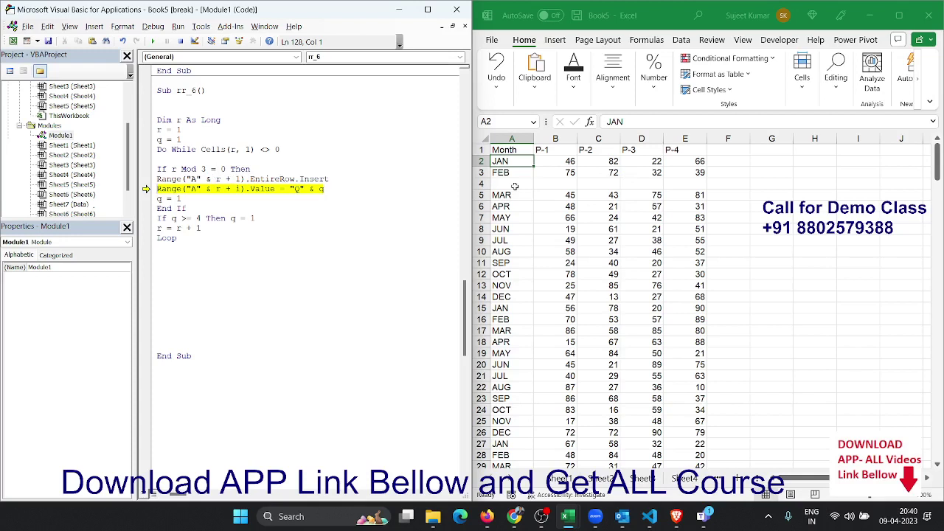
{"action": "key", "text": "F8"}
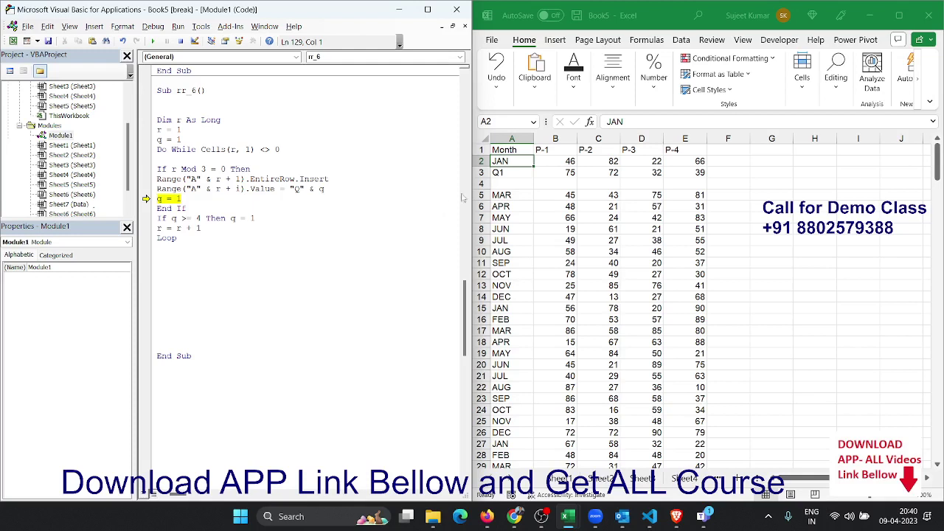
{"action": "left_click", "coordinate": [492, 183]}
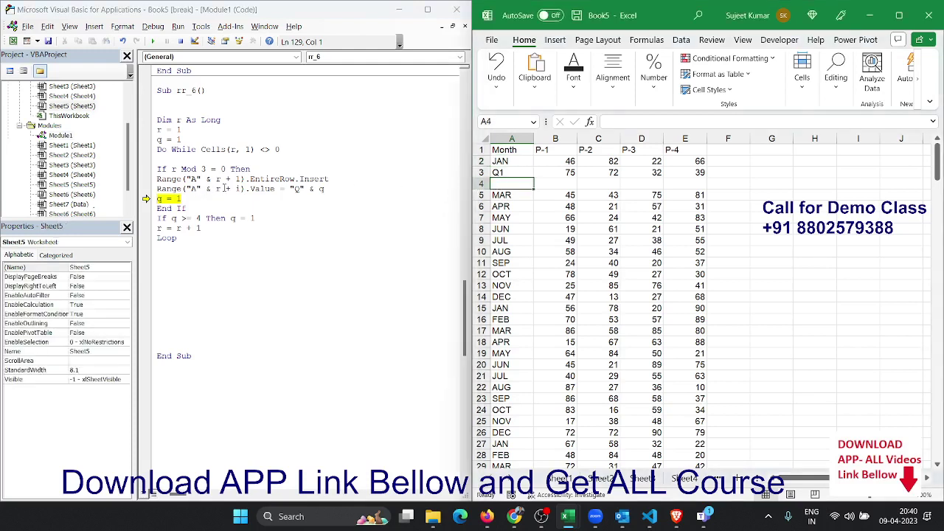
{"action": "left_click", "coordinate": [221, 189]}
{"action": "left_click", "coordinate": [241, 189]}
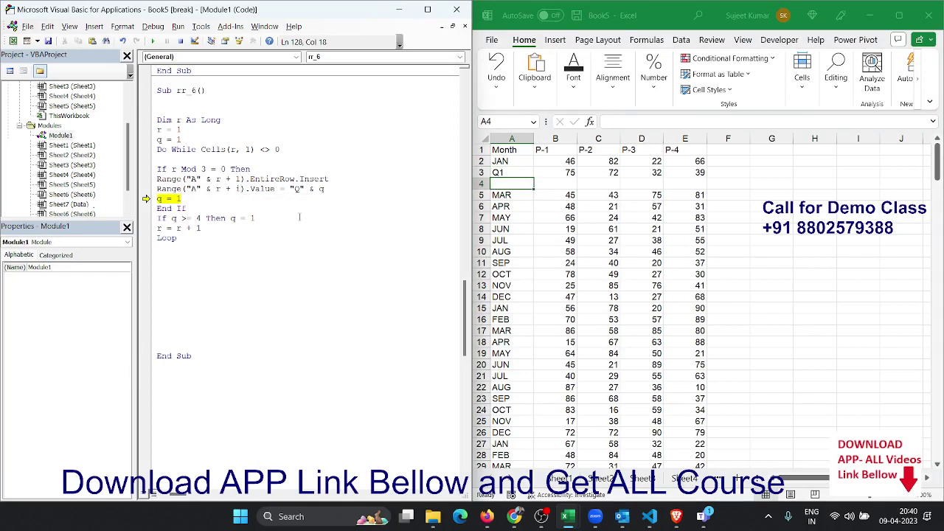
Change the label line's offset from r + 1 to r + 2 and reset the macro
{"action": "key", "text": "BackSpace"}
{"action": "type", "text": "2"}
{"action": "left_click", "coordinate": [223, 207]}
{"action": "left_click", "coordinate": [180, 41]}
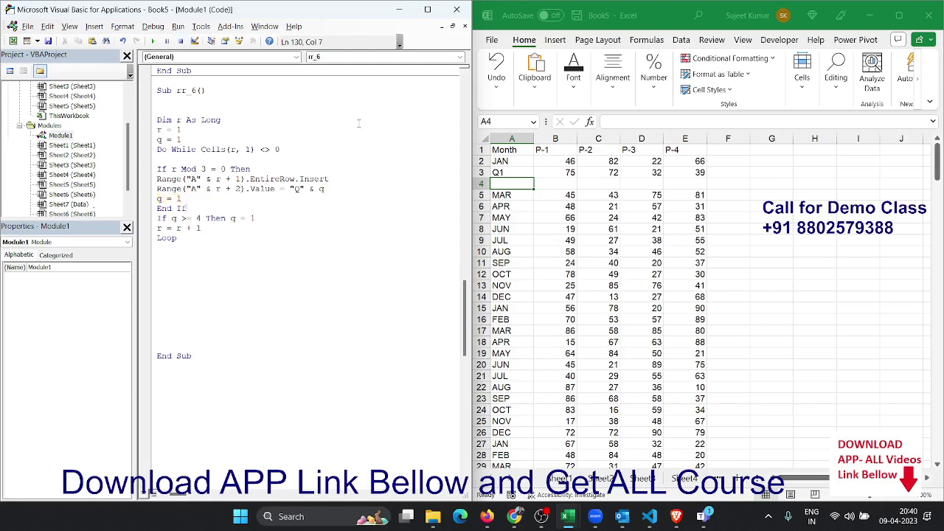
Delete the blank row 4 and retype FEB in cell A3
{"action": "left_click", "coordinate": [480, 183]}
{"action": "key", "text": "ctrl+minus"}
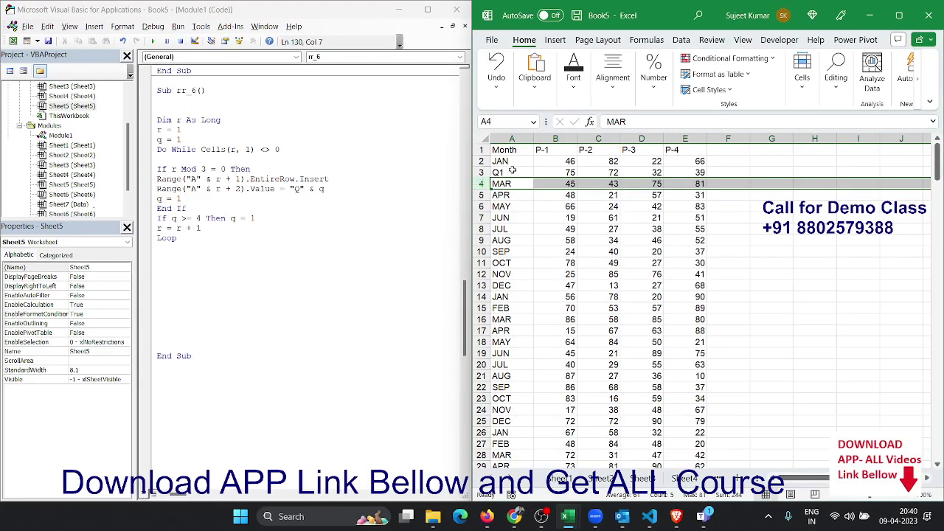
{"action": "left_click", "coordinate": [515, 170]}
{"action": "type", "text": "FEB"}
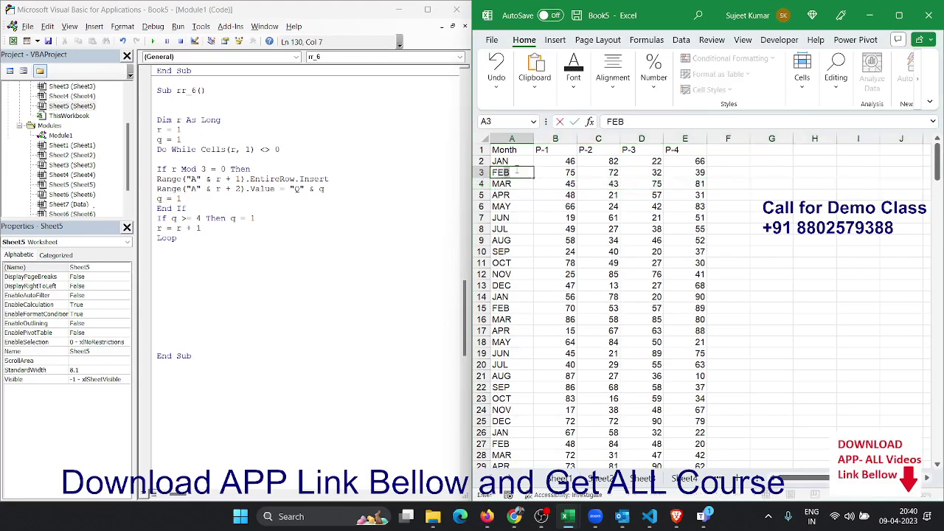
{"action": "left_click", "coordinate": [532, 185]}
{"action": "left_click", "coordinate": [325, 189]}
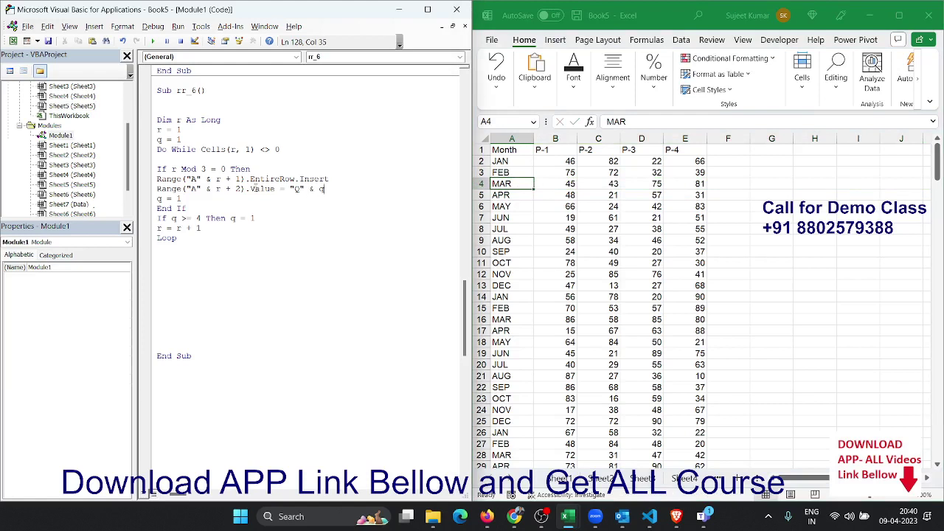
Step rr_6 with F8 through the Insert and Value lines, inserting blank row 4 and writing Q1 over MAR in A5
{"action": "key", "text": "F8"}
{"action": "key", "text": "F8"}
{"action": "key", "text": "F8"}
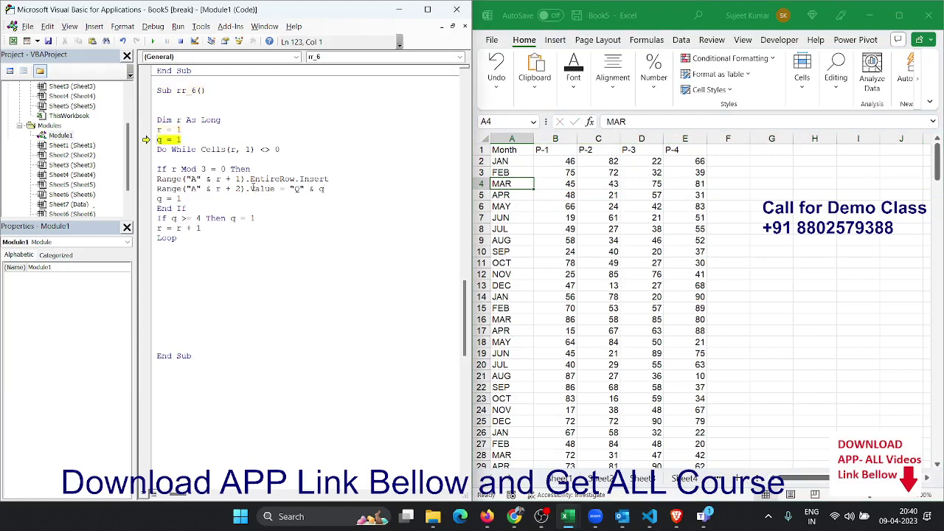
{"action": "key", "text": "F8"}
{"action": "key", "text": "F8"}
{"action": "key", "text": "F8"}
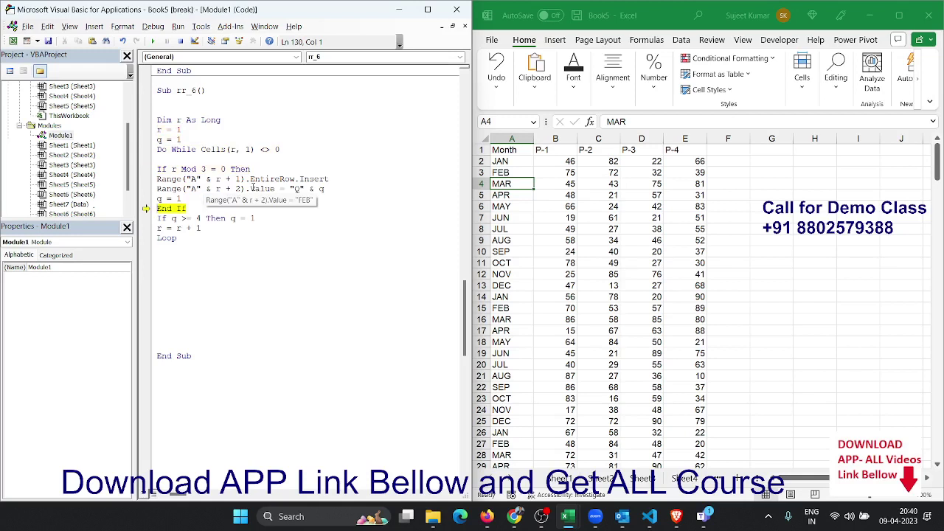
{"action": "key", "text": "F8"}
{"action": "key", "text": "F8"}
{"action": "key", "text": "F8"}
{"action": "key", "text": "F8"}
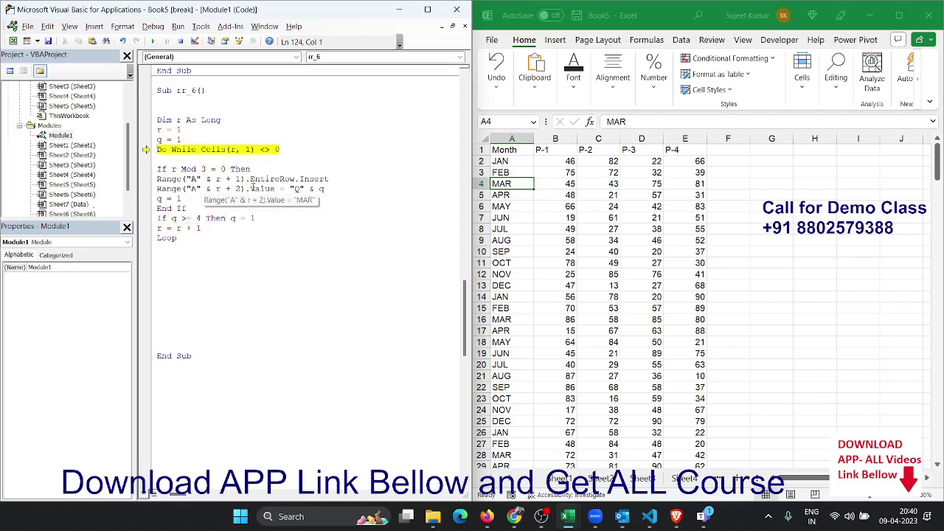
{"action": "key", "text": "F8"}
{"action": "key", "text": "F8"}
{"action": "key", "text": "F8"}
{"action": "key", "text": "F8"}
{"action": "key", "text": "F8"}
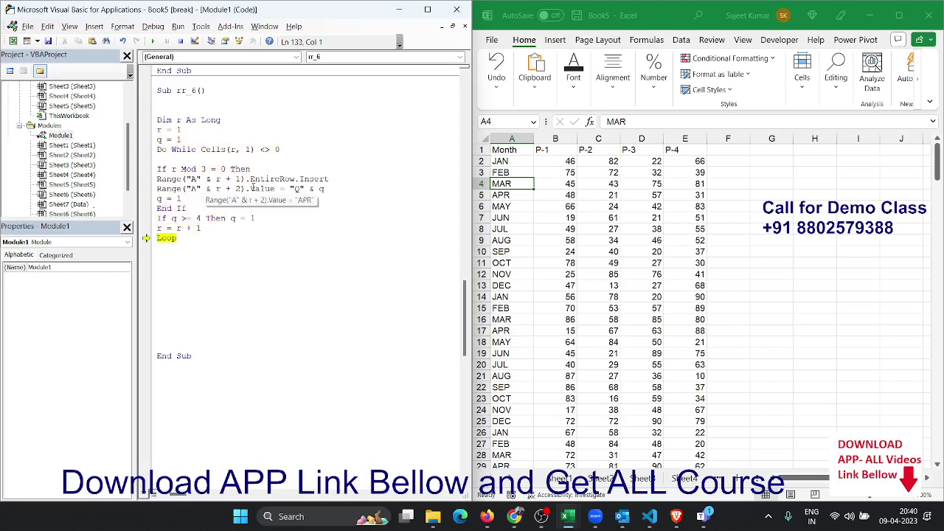
{"action": "key", "text": "F8"}
{"action": "key", "text": "F8"}
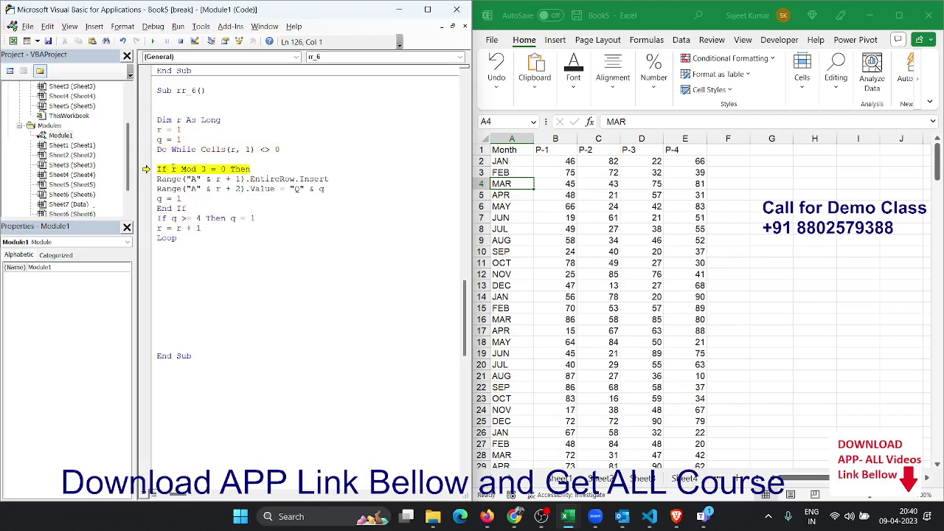
{"action": "mouse_move", "coordinate": [174, 169]}
{"action": "key", "text": "F8"}
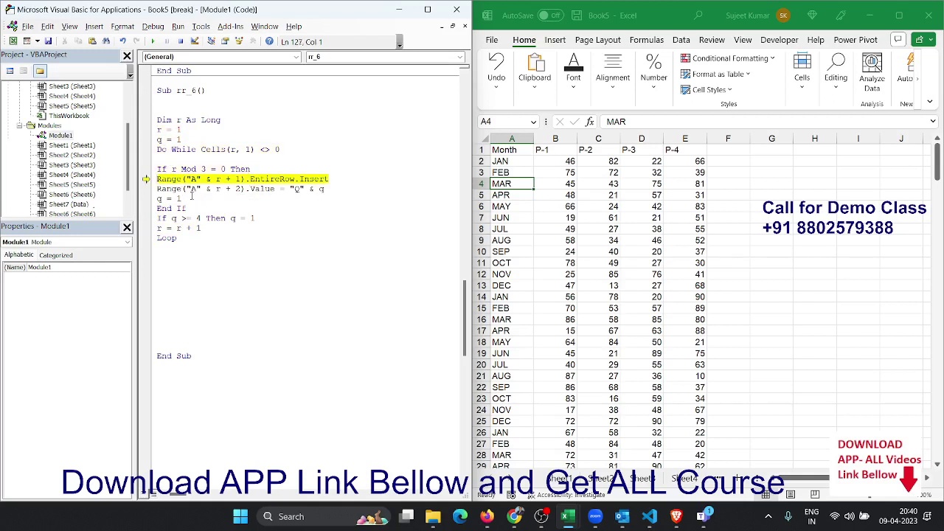
{"action": "key", "text": "F8"}
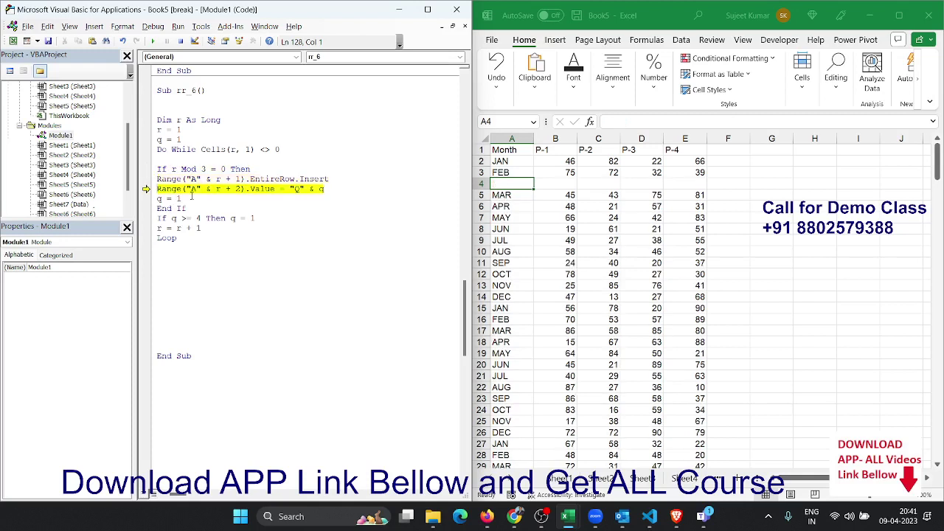
{"action": "key", "text": "F8"}
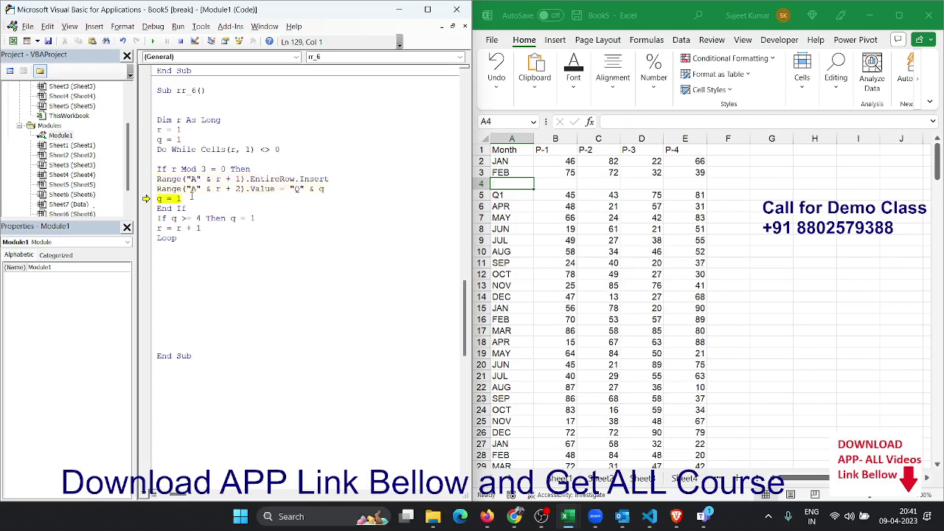
Change the label offset back to r + 1, rerun that line, and confirm Q1 lands in A4
{"action": "mouse_move", "coordinate": [235, 189]}
{"action": "double_click", "coordinate": [236, 189]}
{"action": "type", "text": "1"}
{"action": "left_click", "coordinate": [220, 211]}
{"action": "left_click_drag", "start_coordinate": [147, 198], "coordinate": [146, 189]}
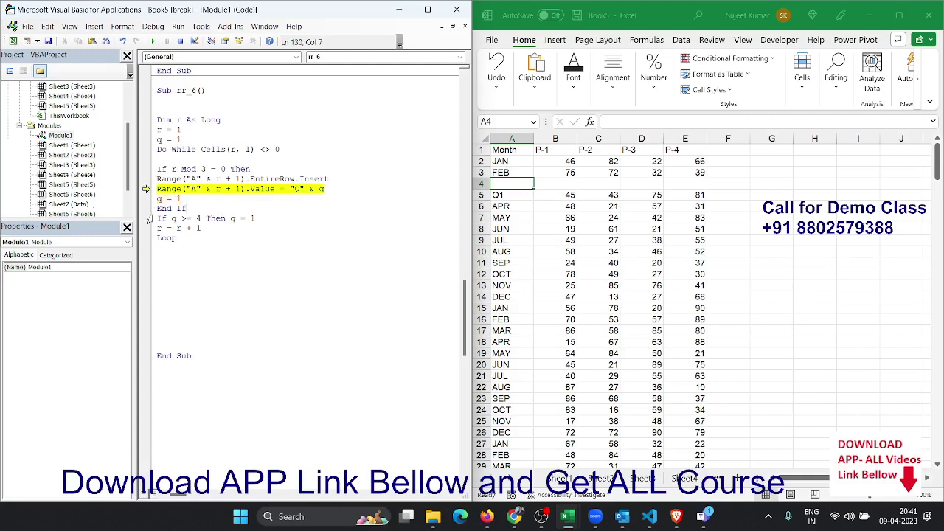
{"action": "key", "text": "F8"}
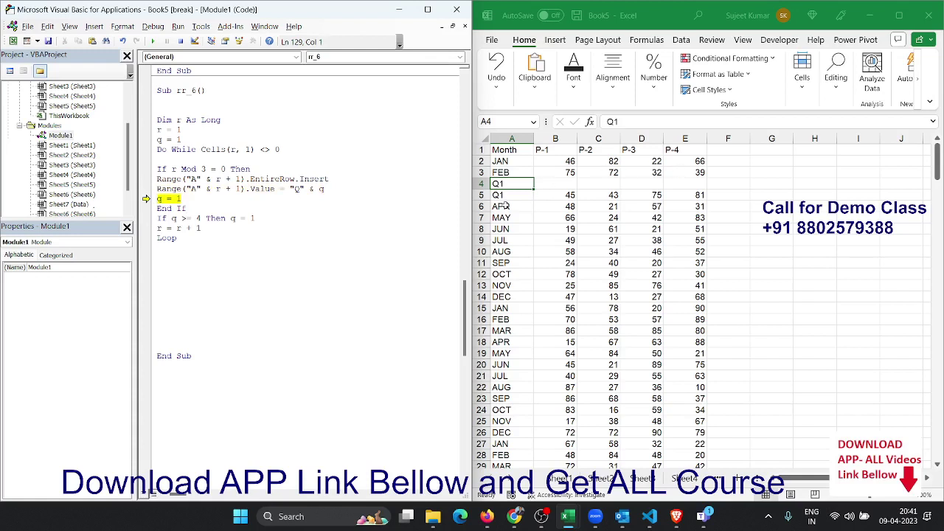
{"action": "left_click", "coordinate": [510, 205]}
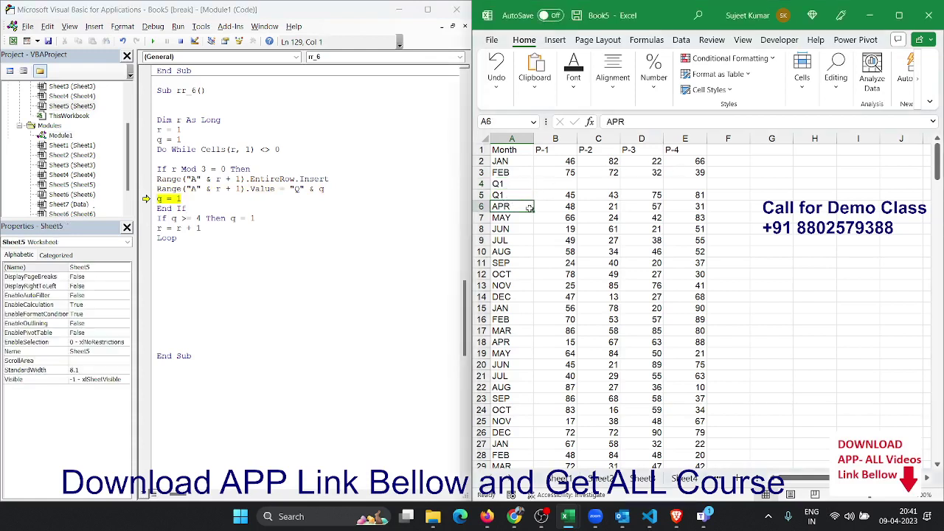
Refill column A with the fill handle so FEB is followed by MAR, APR, MAY
{"action": "left_click", "coordinate": [510, 183]}
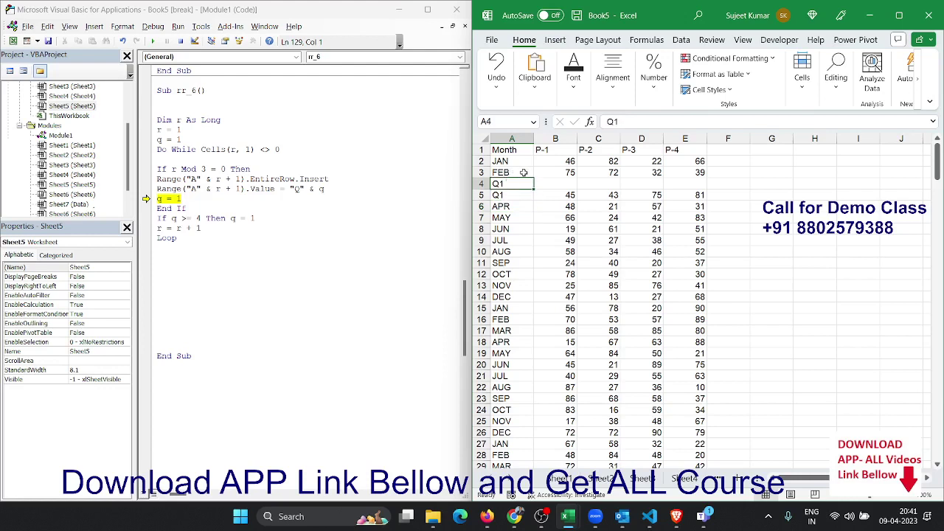
{"action": "left_click_drag", "start_coordinate": [514, 172], "coordinate": [514, 160]}
{"action": "left_click", "coordinate": [515, 184]}
{"action": "left_click", "coordinate": [507, 208]}
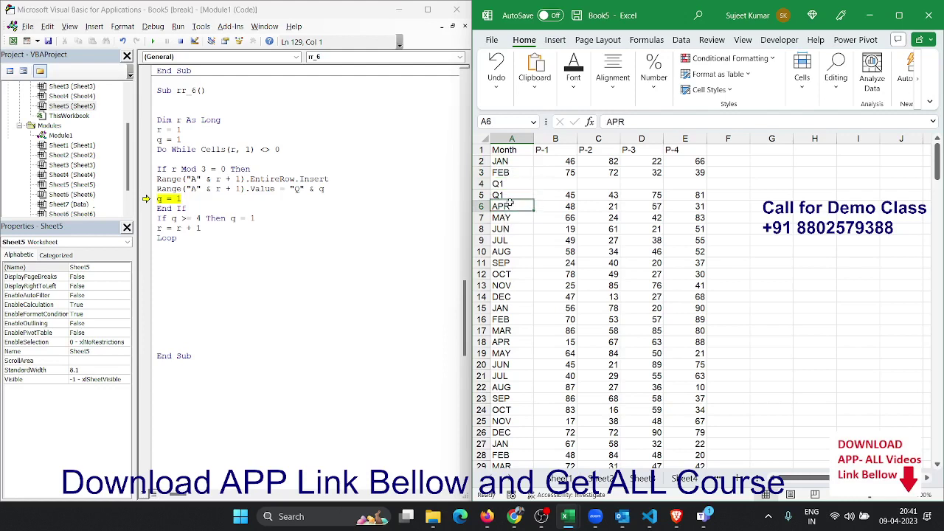
{"action": "left_click_drag", "start_coordinate": [530, 213], "coordinate": [521, 186]}
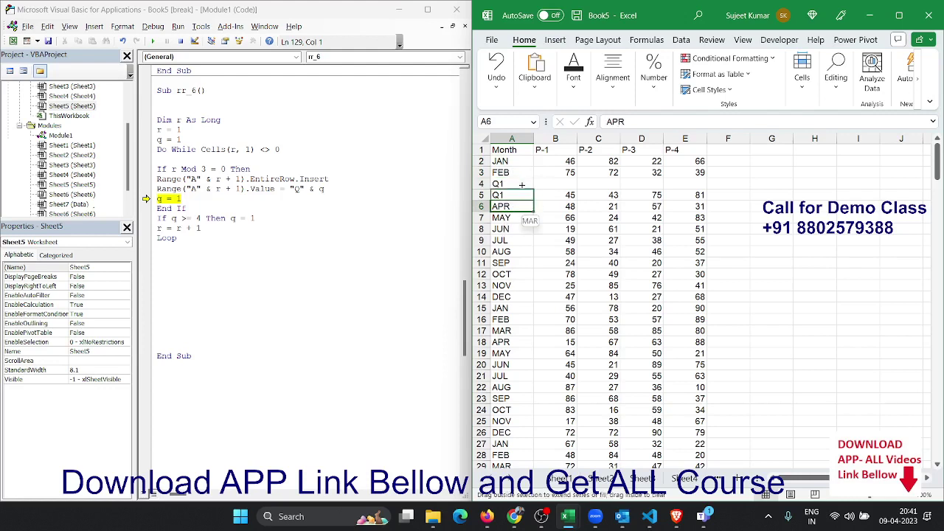
{"action": "left_click", "coordinate": [502, 230]}
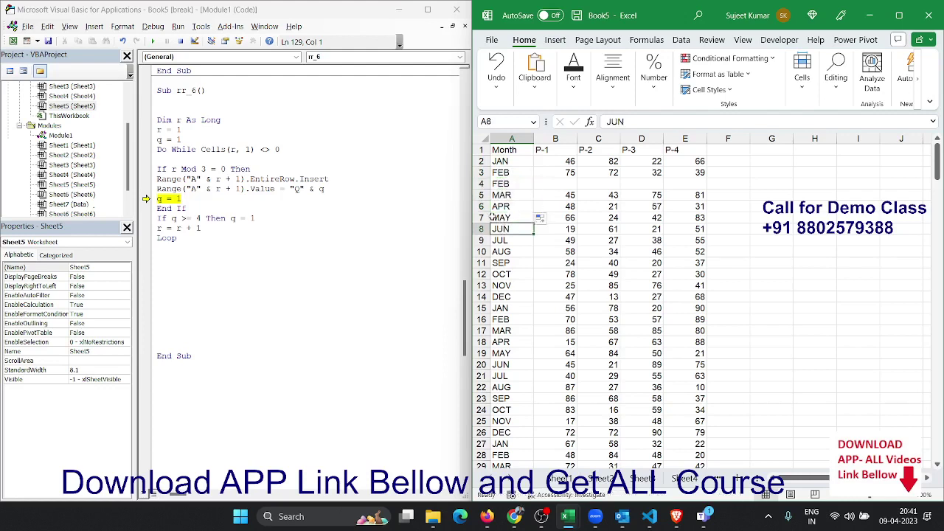
{"action": "left_click", "coordinate": [501, 173]}
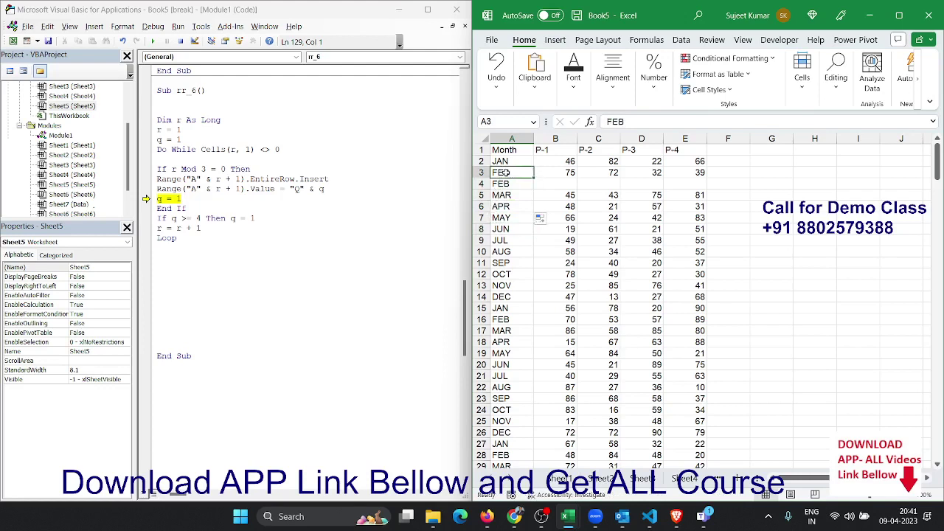
{"action": "left_click_drag", "start_coordinate": [530, 177], "coordinate": [532, 207]}
{"action": "left_click", "coordinate": [509, 207]}
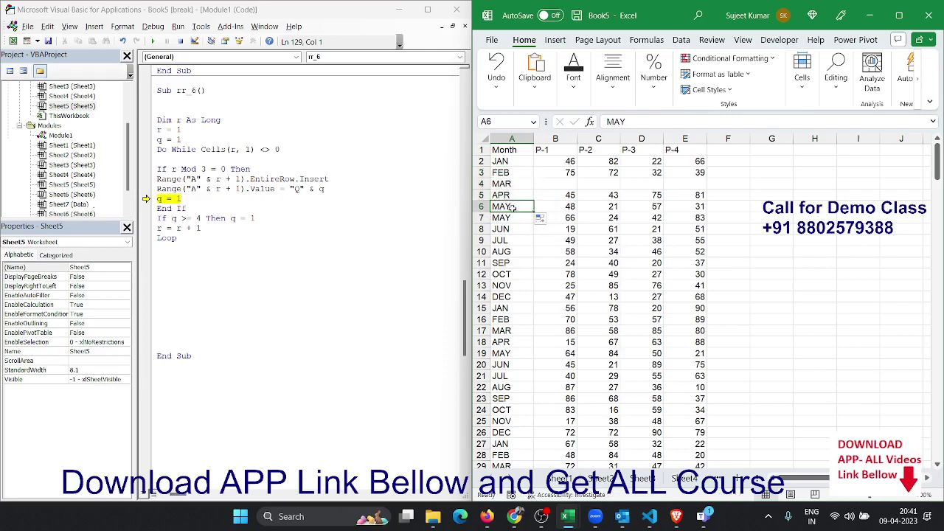
Delete the extra row 4 so column A runs JAN, FEB, MAR, APR again
{"action": "left_click", "coordinate": [503, 183]}
{"action": "left_click_drag", "start_coordinate": [481, 179], "coordinate": [481, 180]}
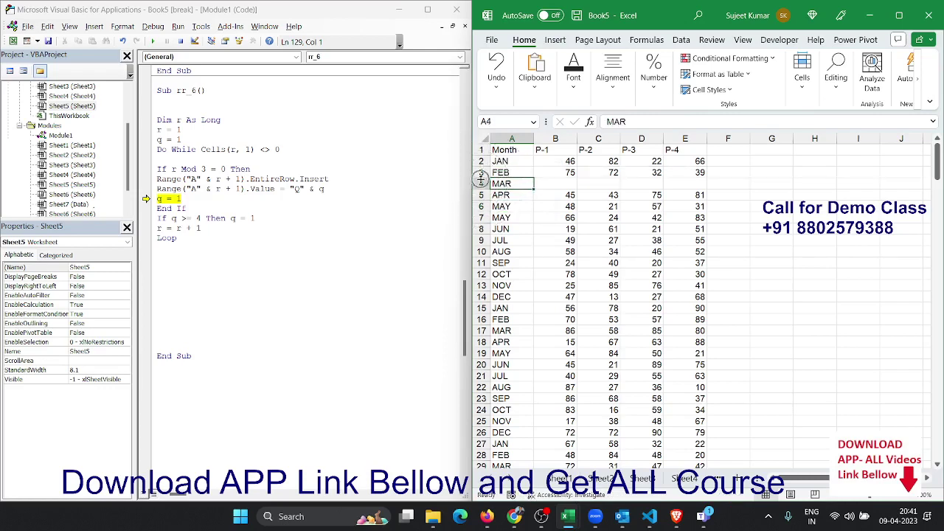
{"action": "left_click", "coordinate": [481, 184]}
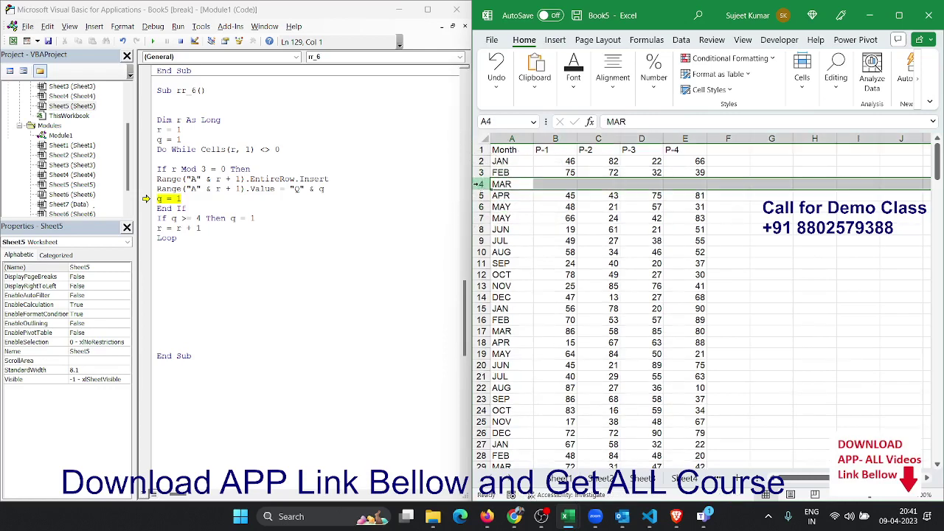
{"action": "key", "text": "ctrl+minus"}
{"action": "left_click", "coordinate": [526, 171]}
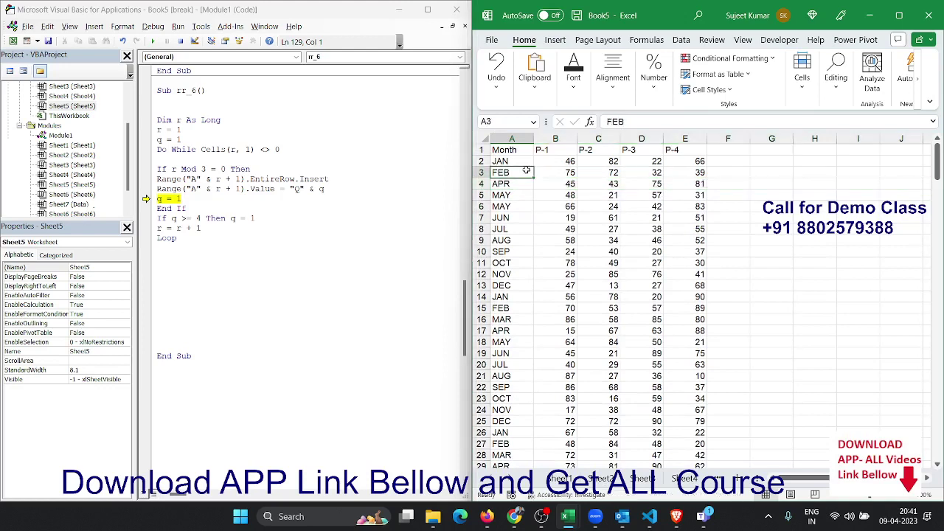
{"action": "key", "text": "ctrl+shift+Down"}
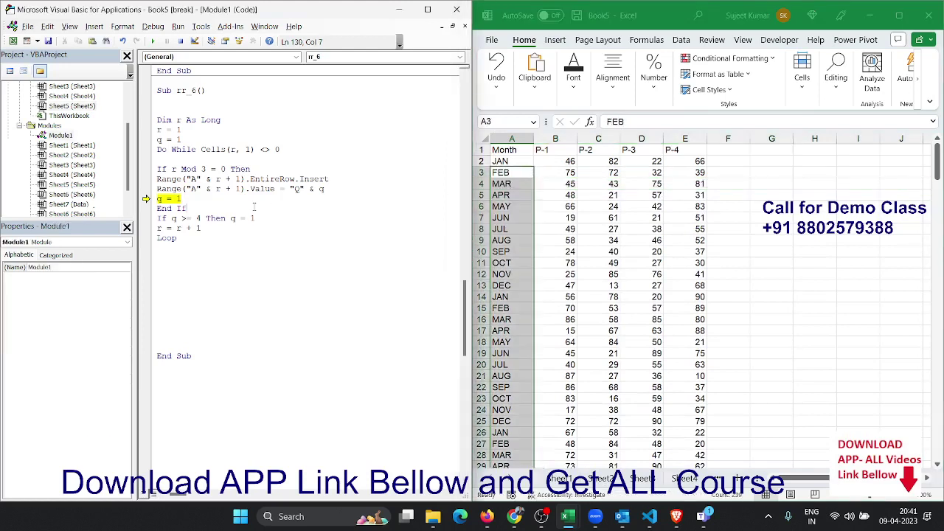
{"action": "left_click", "coordinate": [245, 182]}
{"action": "key", "text": "Up"}
Reset and step rr_6 with F8 until the row insert puts Q1 in A4 after FEB
{"action": "left_click", "coordinate": [181, 41]}
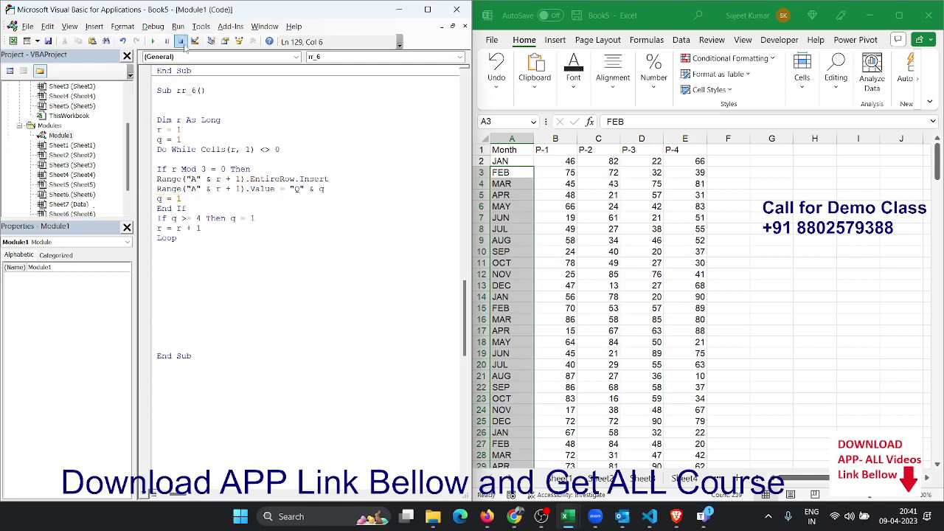
{"action": "double_click", "coordinate": [217, 188]}
{"action": "left_click", "coordinate": [202, 189]}
{"action": "key", "text": "F8"}
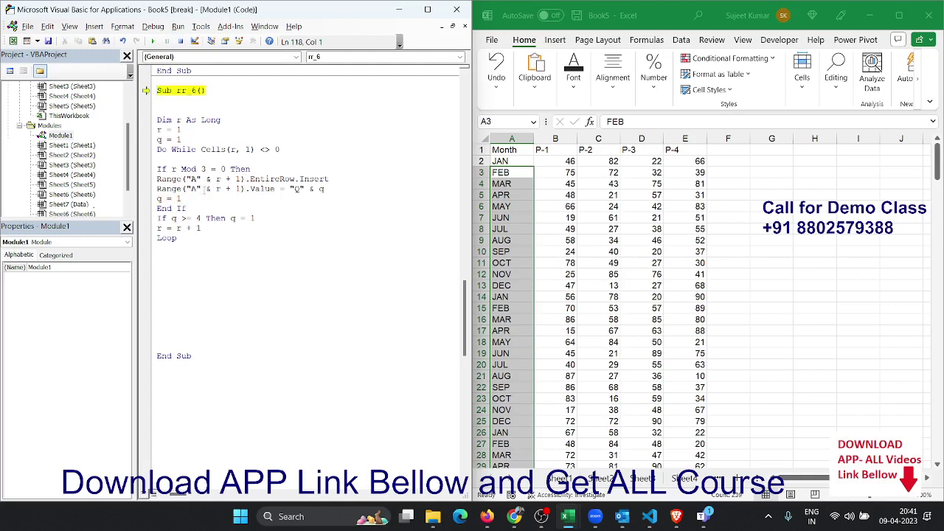
{"action": "key", "text": "F8"}
{"action": "key", "text": "F8"}
{"action": "key", "text": "F8"}
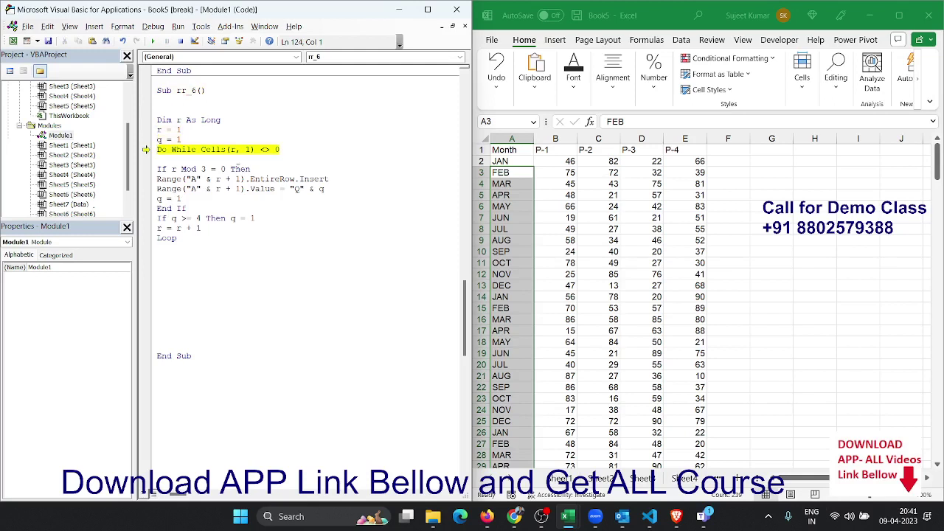
{"action": "key", "text": "F8"}
{"action": "key", "text": "F8"}
{"action": "key", "text": "F8"}
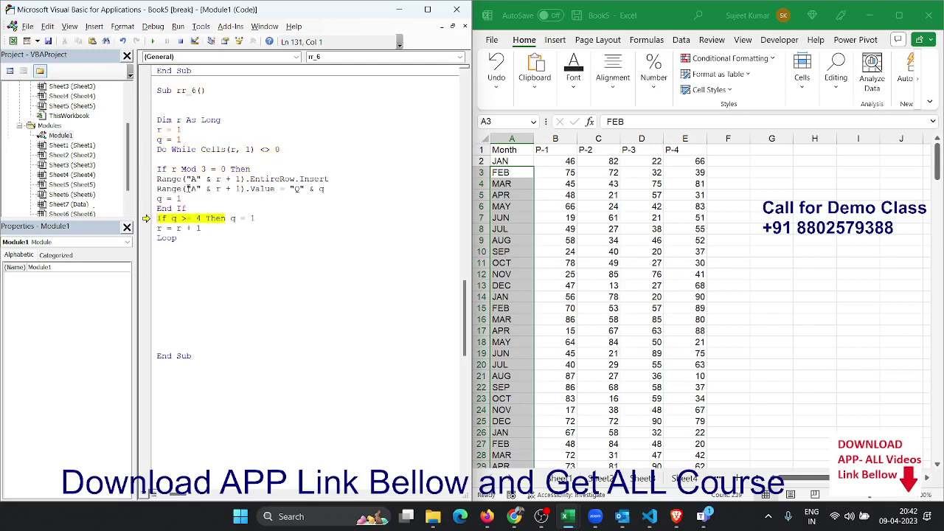
{"action": "key", "text": "F8"}
{"action": "key", "text": "F8"}
{"action": "key", "text": "F8"}
{"action": "key", "text": "F8"}
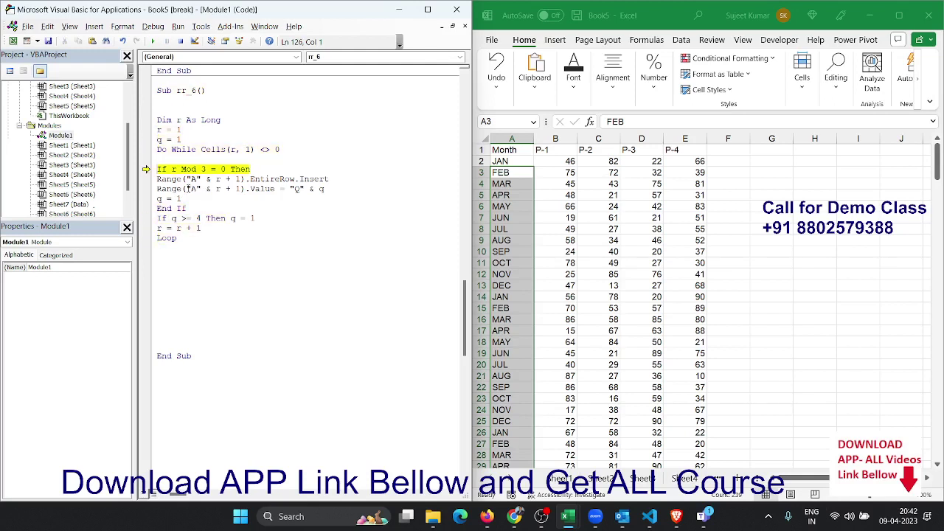
{"action": "key", "text": "F8"}
{"action": "key", "text": "F8"}
{"action": "key", "text": "F8"}
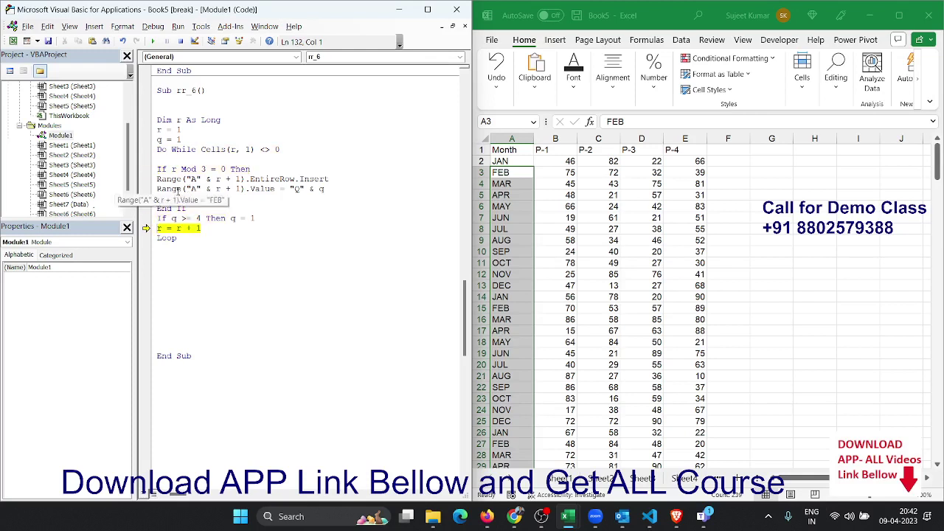
{"action": "key", "text": "F8"}
{"action": "key", "text": "F8"}
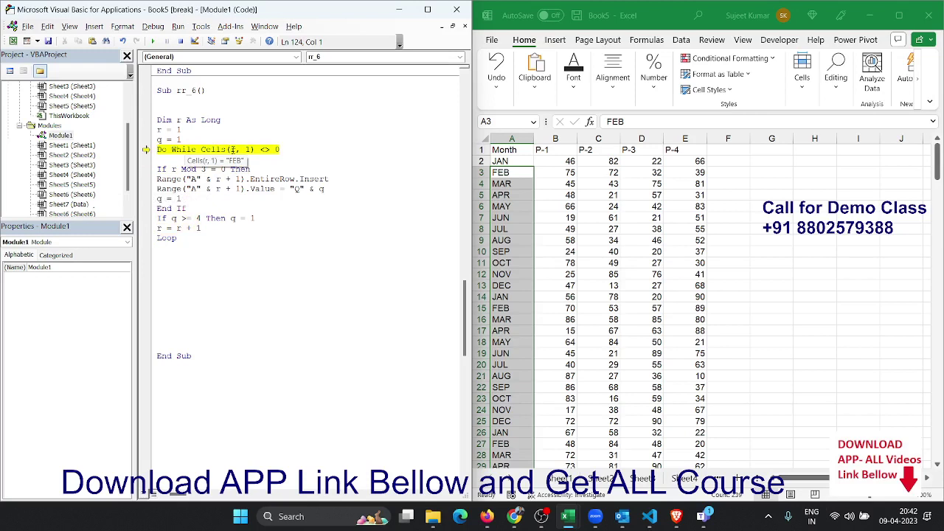
{"action": "mouse_move", "coordinate": [233, 150]}
{"action": "key", "text": "F8"}
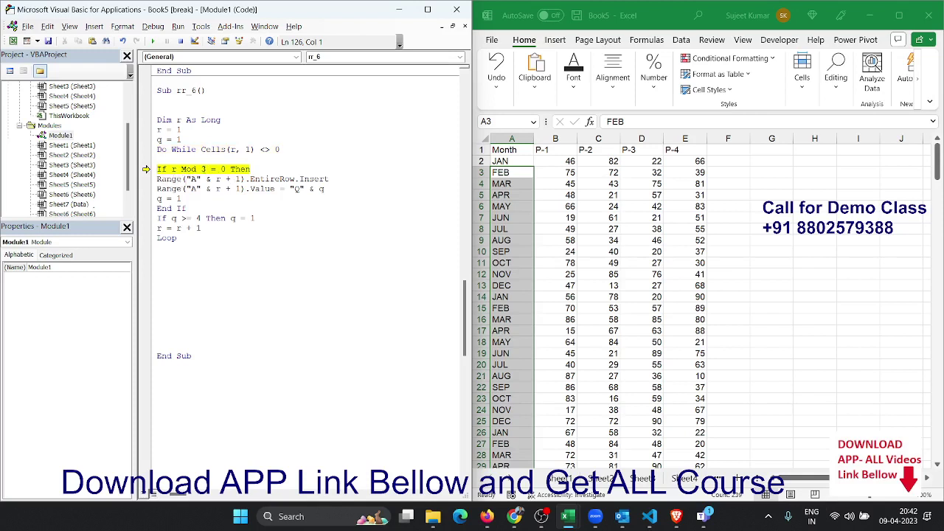
{"action": "key", "text": "F8"}
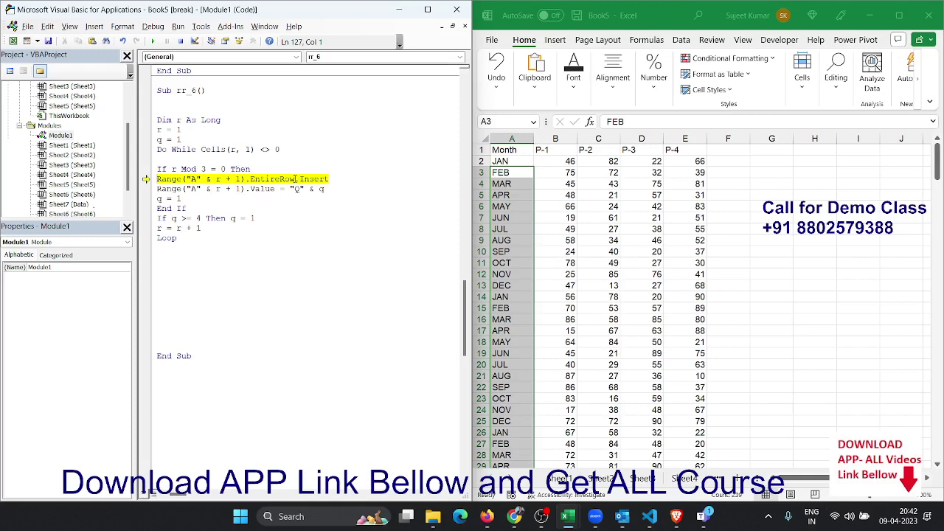
{"action": "key", "text": "F8"}
{"action": "key", "text": "F8"}
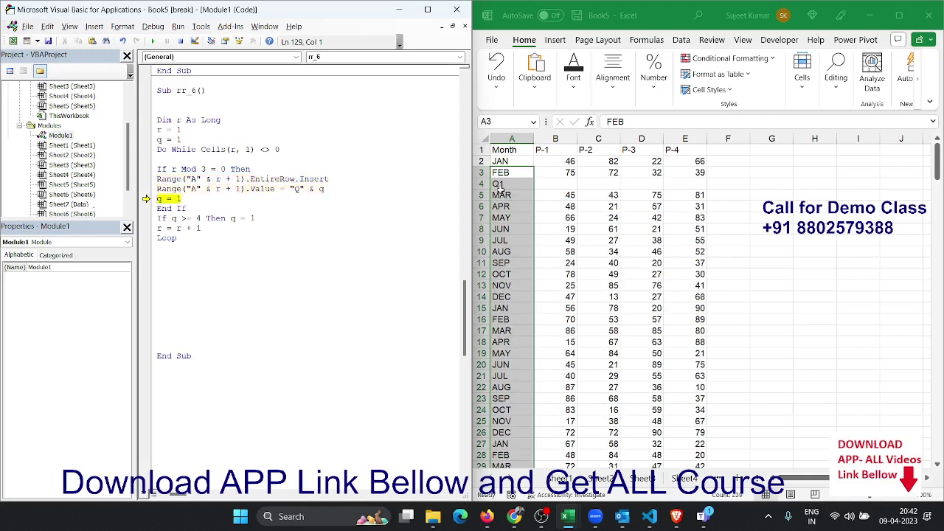
Delete the Q1 test row 4 and move execution back to the labelling line
{"action": "left_click", "coordinate": [499, 185]}
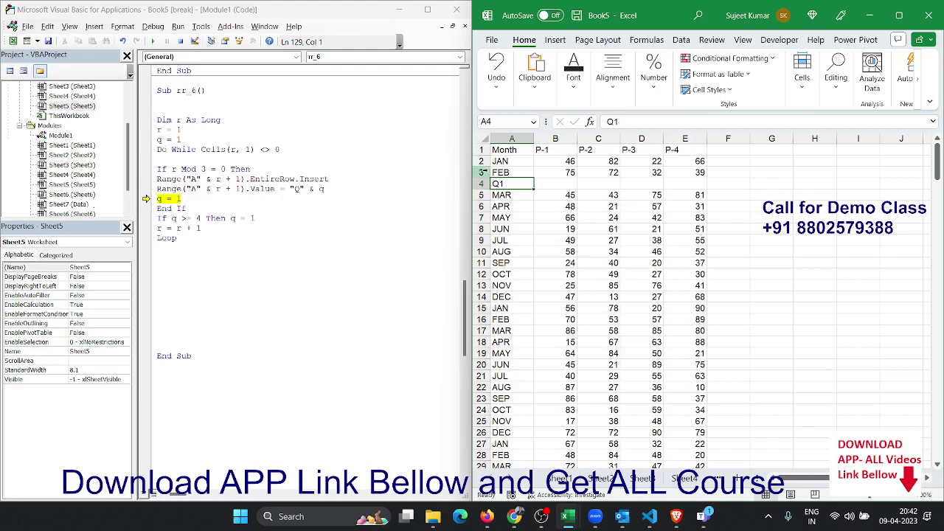
{"action": "left_click", "coordinate": [516, 172]}
{"action": "left_click", "coordinate": [529, 182]}
{"action": "key", "text": "ctrl+minus"}
{"action": "key", "text": "Escape"}
{"action": "left_click", "coordinate": [482, 183]}
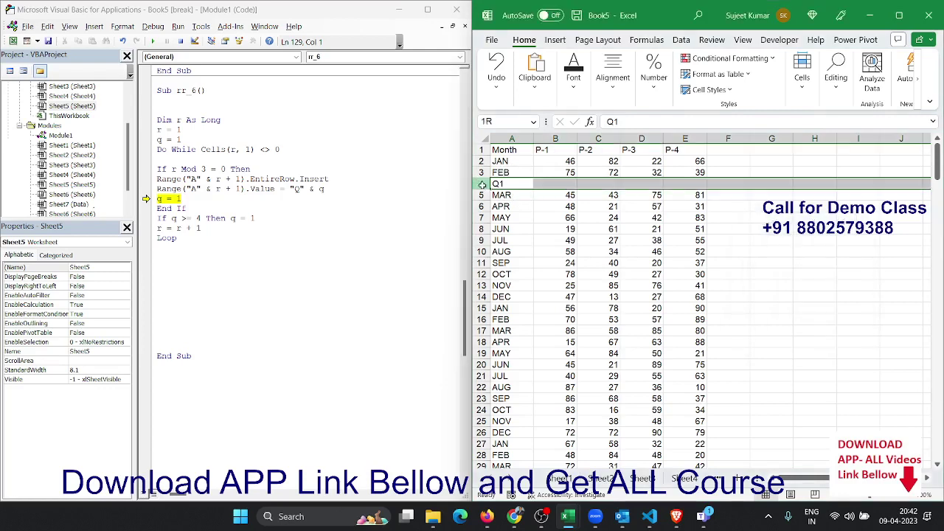
{"action": "key", "text": "ctrl+minus"}
{"action": "left_click", "coordinate": [512, 209]}
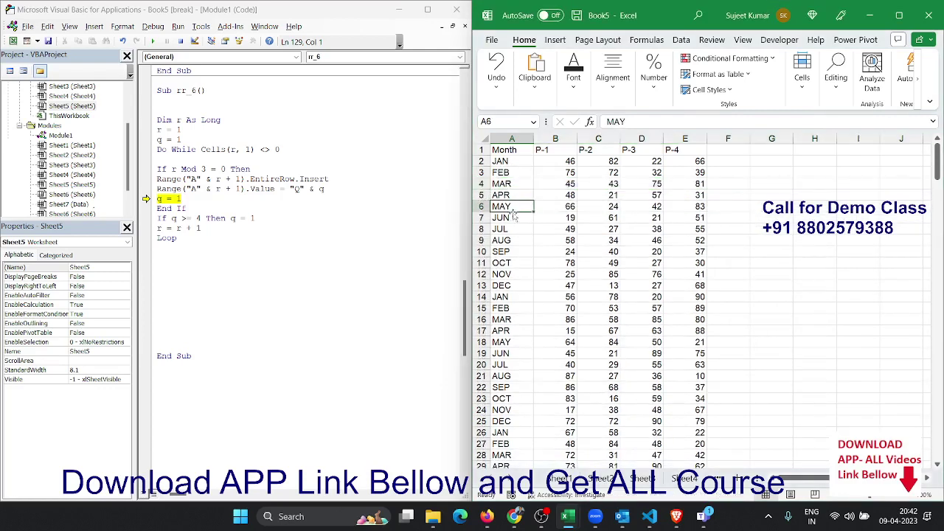
{"action": "left_click", "coordinate": [496, 196]}
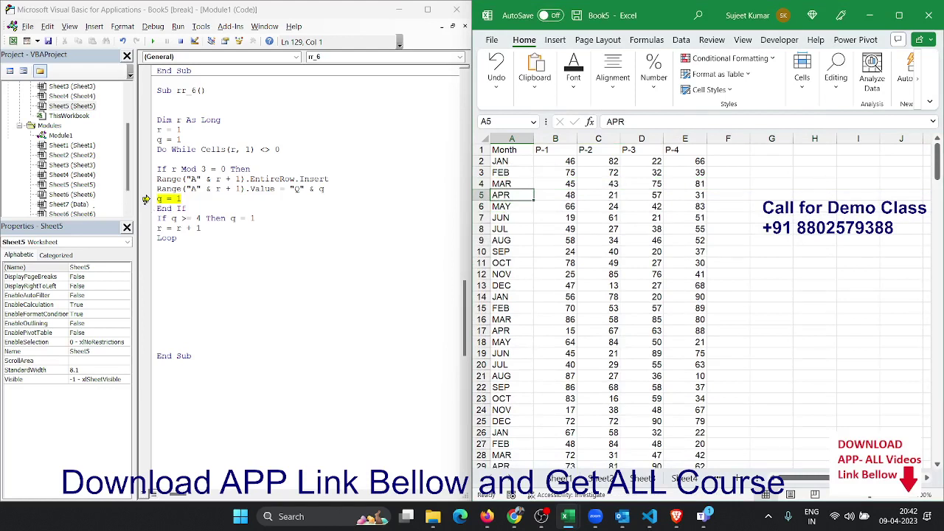
{"action": "left_click_drag", "start_coordinate": [146, 199], "coordinate": [146, 189]}
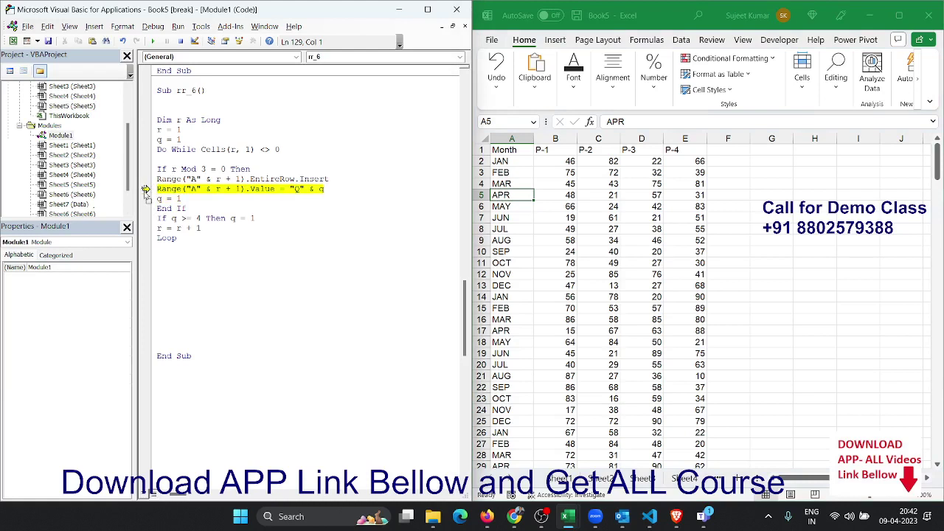
Change the insert line's offset to r + 2 and re-run it to add a blank row below MAR
{"action": "left_click_drag", "start_coordinate": [146, 189], "coordinate": [146, 178]}
{"action": "left_click", "coordinate": [237, 178]}
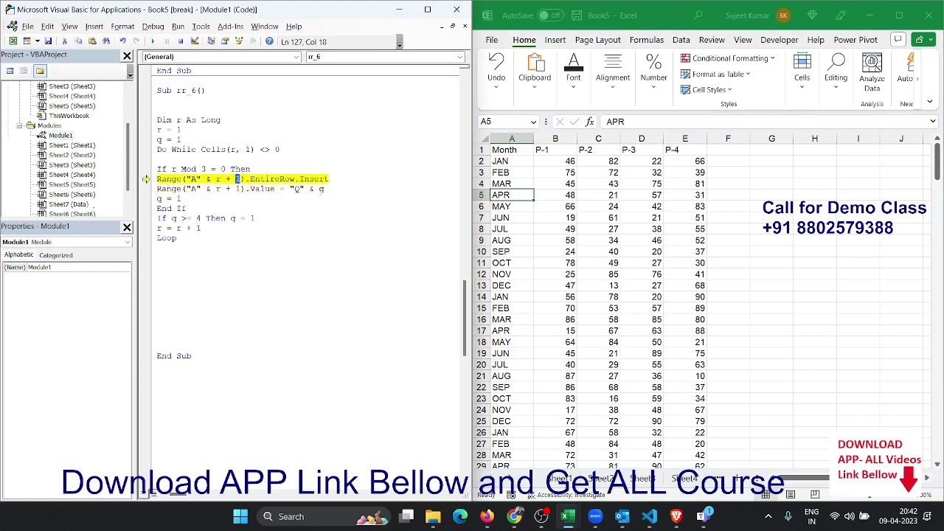
{"action": "type", "text": "2"}
{"action": "key", "text": "F8"}
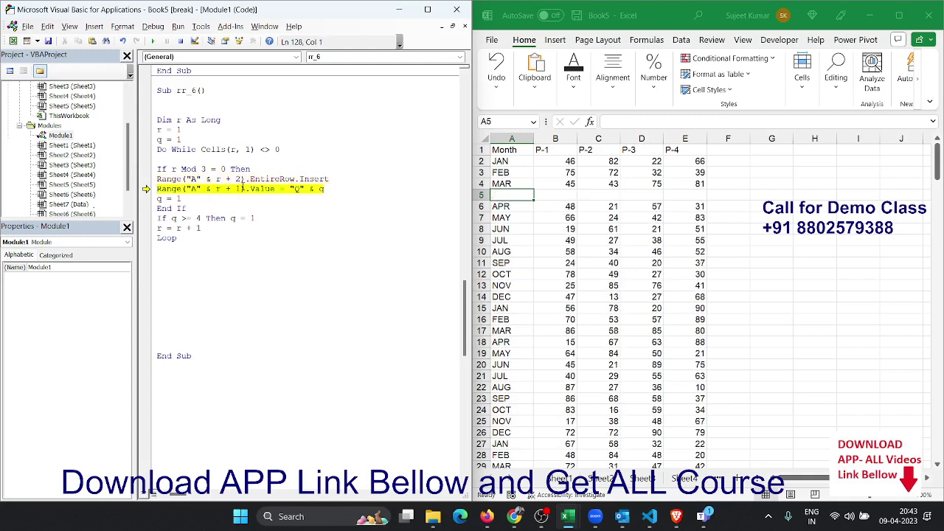
Re-run the labelling line with offset r + 2 so Q1 fills new row 5, then select q = 1's value
{"action": "double_click", "coordinate": [238, 189]}
{"action": "key", "text": "F8"}
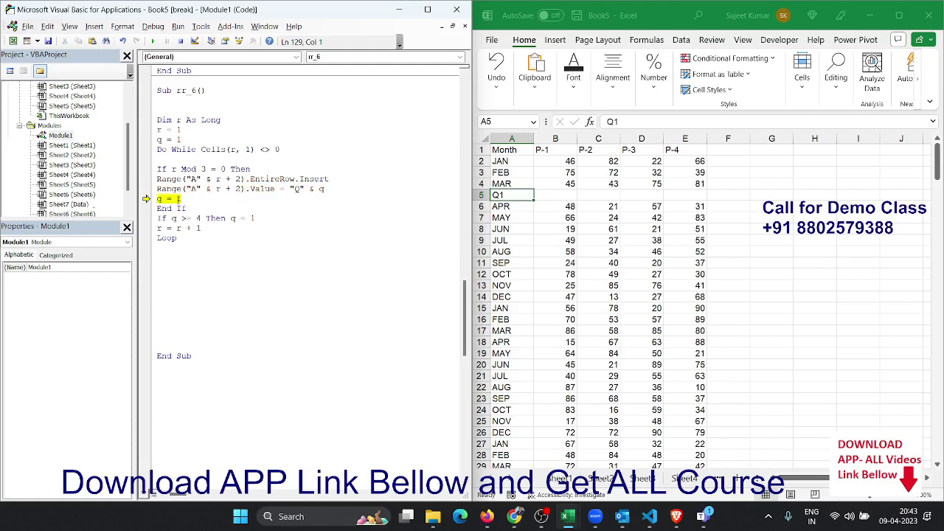
{"action": "double_click", "coordinate": [178, 199]}
Change q = 1 to q = q + 1, then step rr_6 around the loop until EntireRow.Insert is next
{"action": "type", "text": "q+1"}
{"action": "left_click", "coordinate": [221, 237]}
{"action": "key", "text": "F8"}
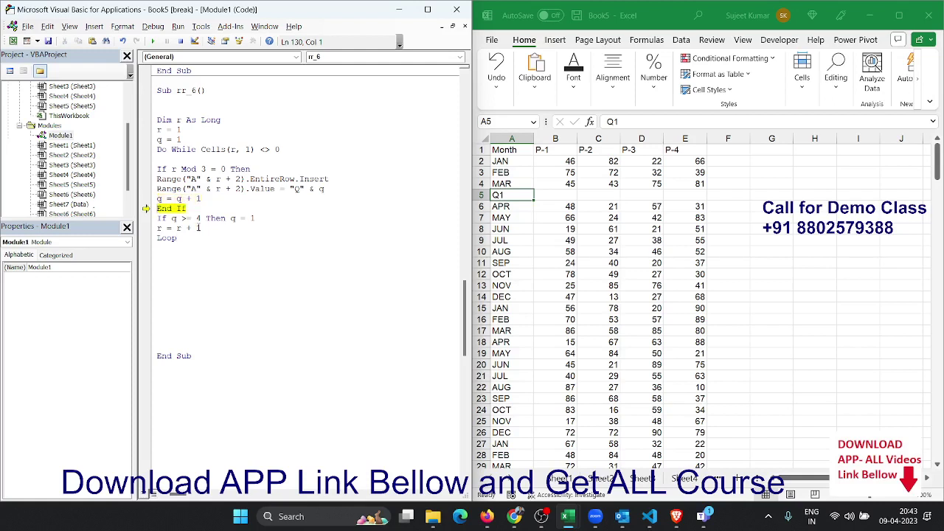
{"action": "key", "text": "F8"}
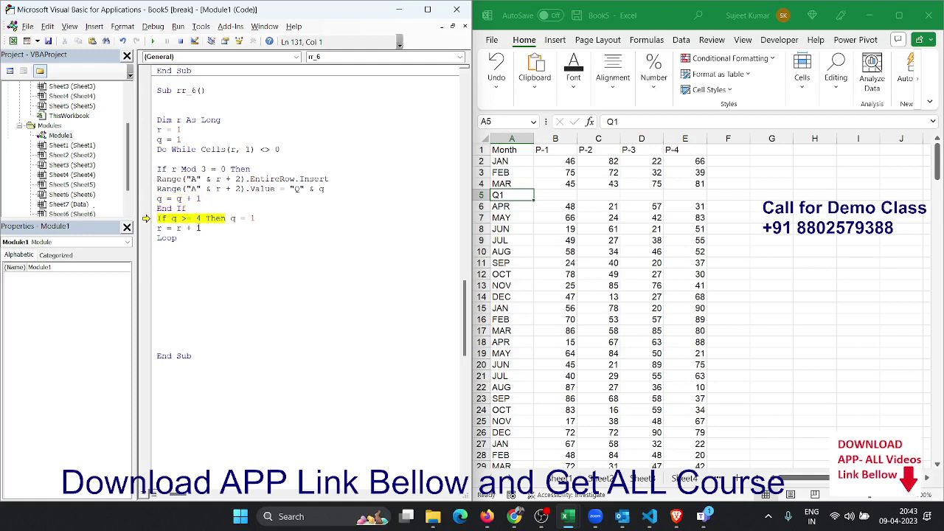
{"action": "key", "text": "F8"}
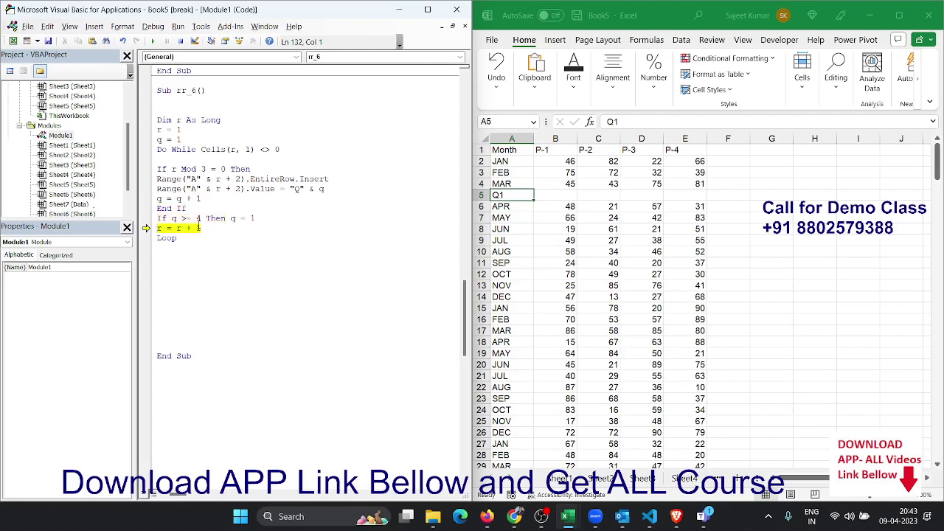
{"action": "key", "text": "F8"}
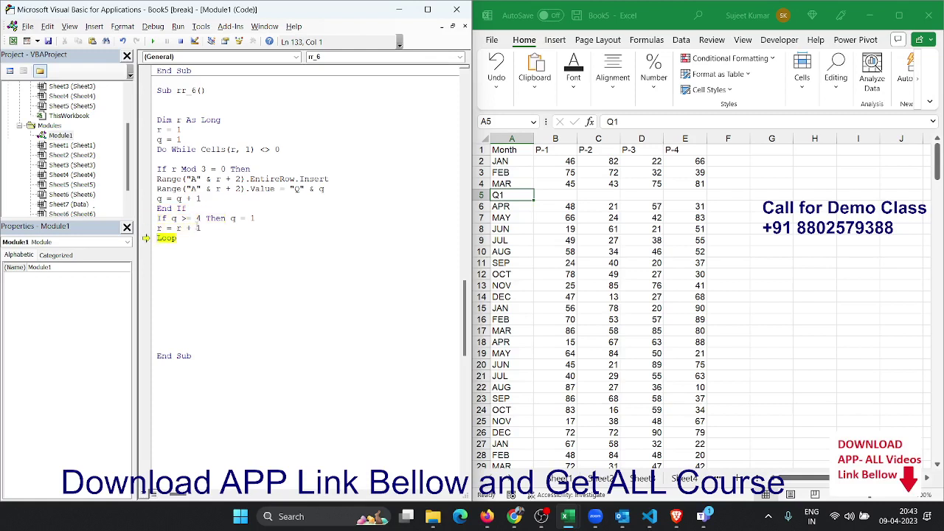
{"action": "key", "text": "F8"}
{"action": "key", "text": "F8"}
{"action": "key", "text": "F8"}
{"action": "key", "text": "F8"}
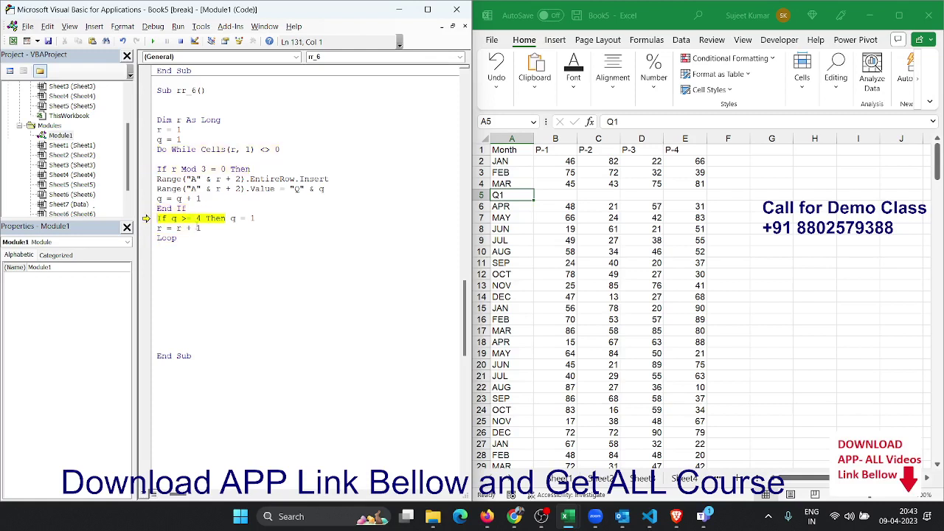
{"action": "key", "text": "F8"}
{"action": "key", "text": "F8"}
{"action": "key", "text": "F8"}
{"action": "key", "text": "F8"}
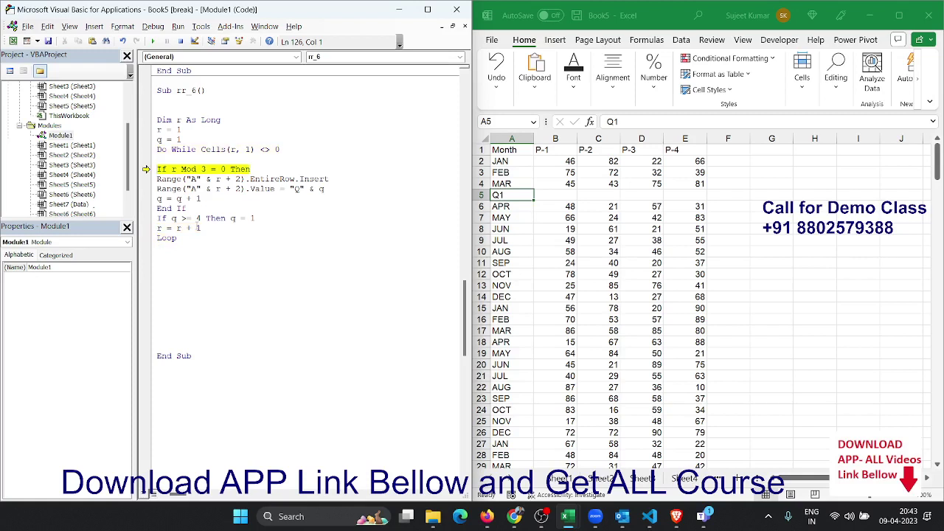
{"action": "mouse_move", "coordinate": [174, 170]}
{"action": "key", "text": "F8"}
{"action": "key", "text": "F8"}
{"action": "key", "text": "F8"}
{"action": "key", "text": "F8"}
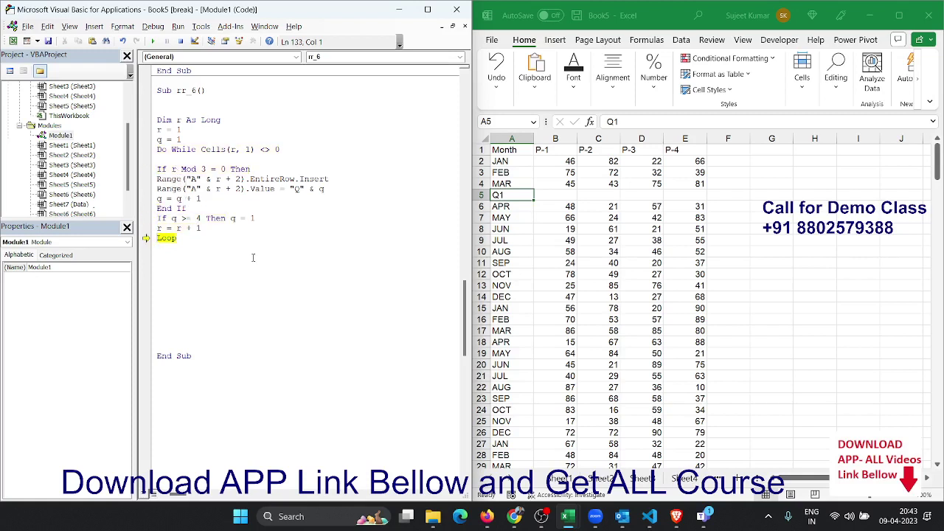
{"action": "key", "text": "F8"}
{"action": "key", "text": "F8"}
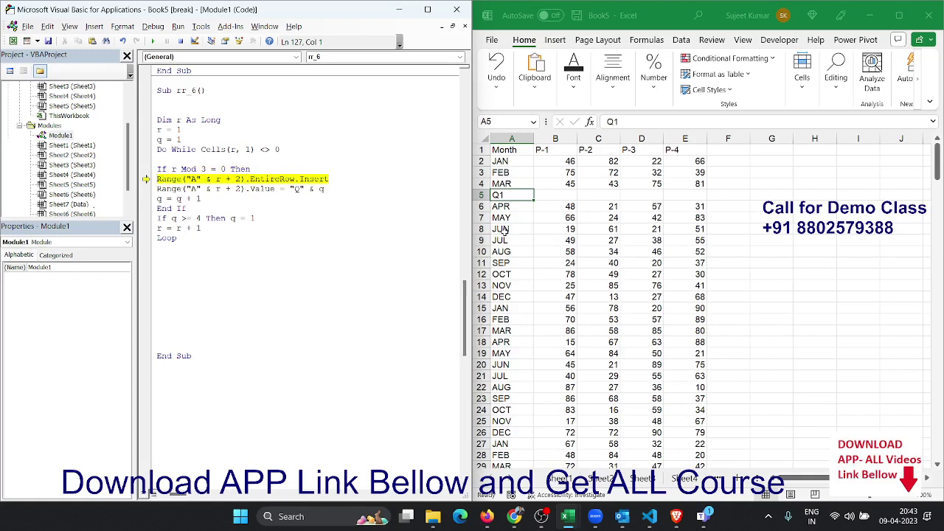
Step through EntireRow.Insert to add blank row 8, then append 'down' to that insert line
{"action": "key", "text": "F8"}
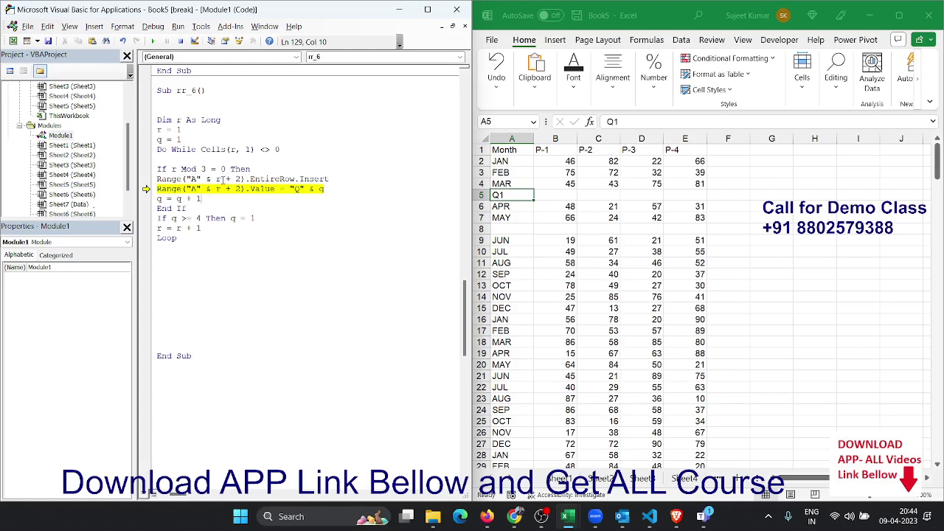
{"action": "left_click", "coordinate": [366, 180]}
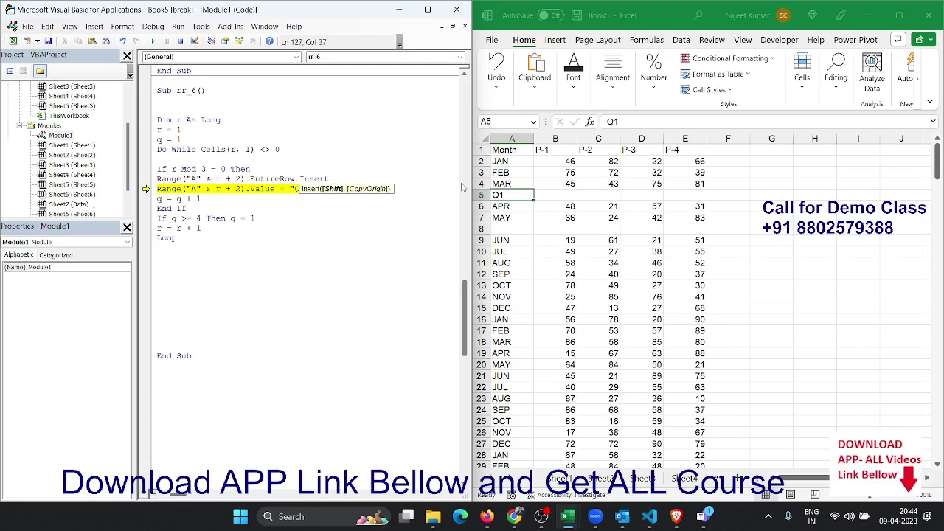
{"action": "type", "text": "down"}
{"action": "left_click", "coordinate": [374, 213]}
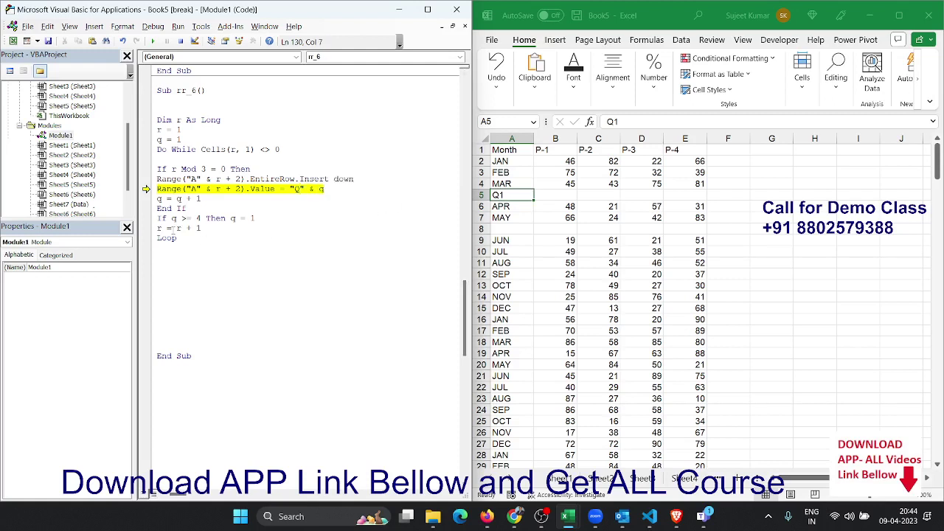
Delete blank row 8, then re-run the edited insert line to recreate it and inspect 'down'
{"action": "left_click", "coordinate": [481, 228]}
{"action": "key", "text": "ctrl+minus"}
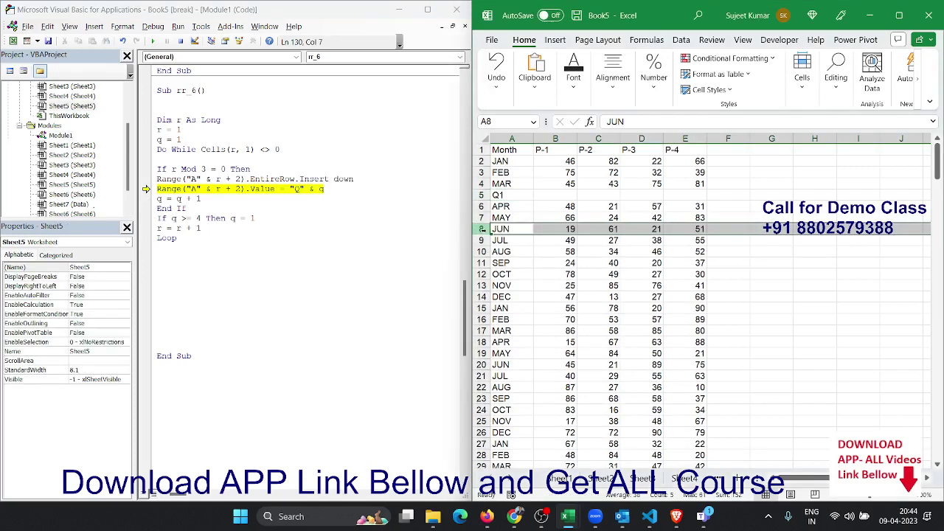
{"action": "left_click", "coordinate": [231, 218]}
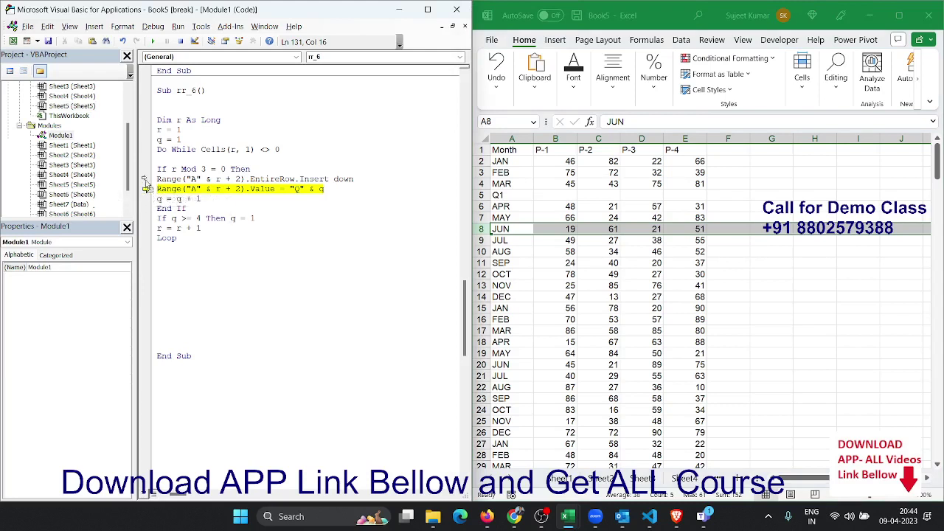
{"action": "left_click_drag", "start_coordinate": [146, 188], "coordinate": [145, 179]}
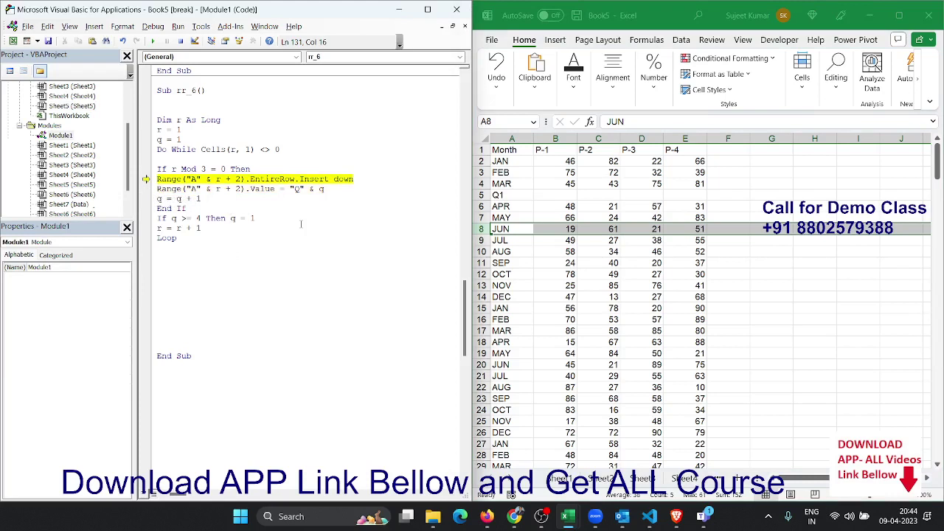
{"action": "key", "text": "F8"}
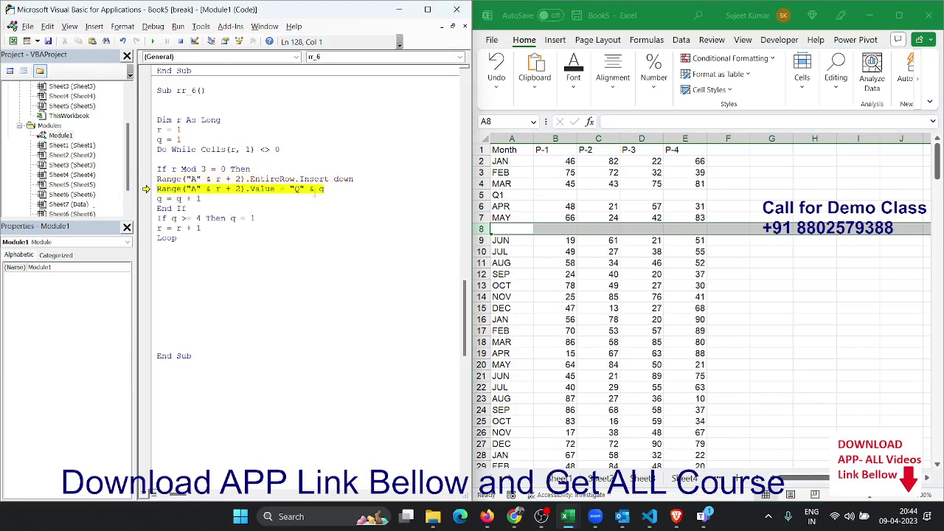
{"action": "double_click", "coordinate": [343, 179]}
{"action": "left_click", "coordinate": [504, 228]}
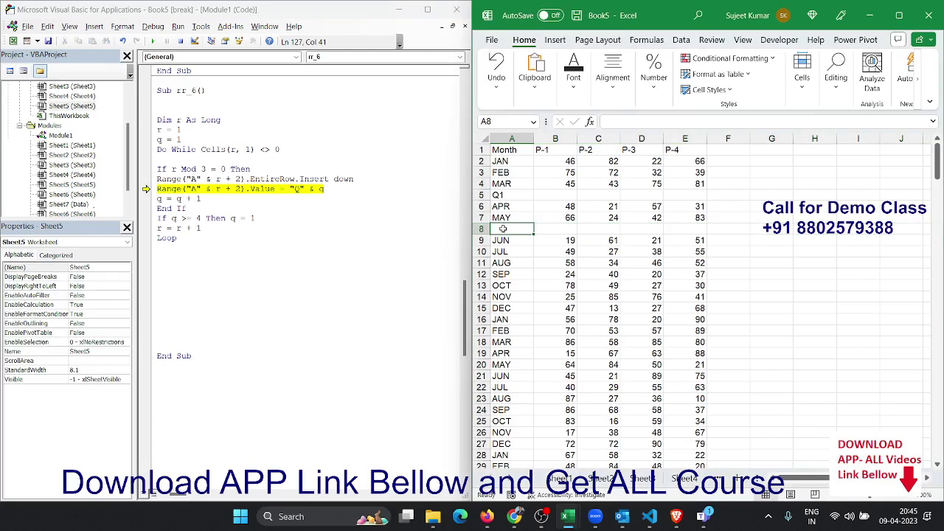
Reset the paused macro and delete blank row 8 and the Q1 row 5
{"action": "left_click", "coordinate": [332, 219]}
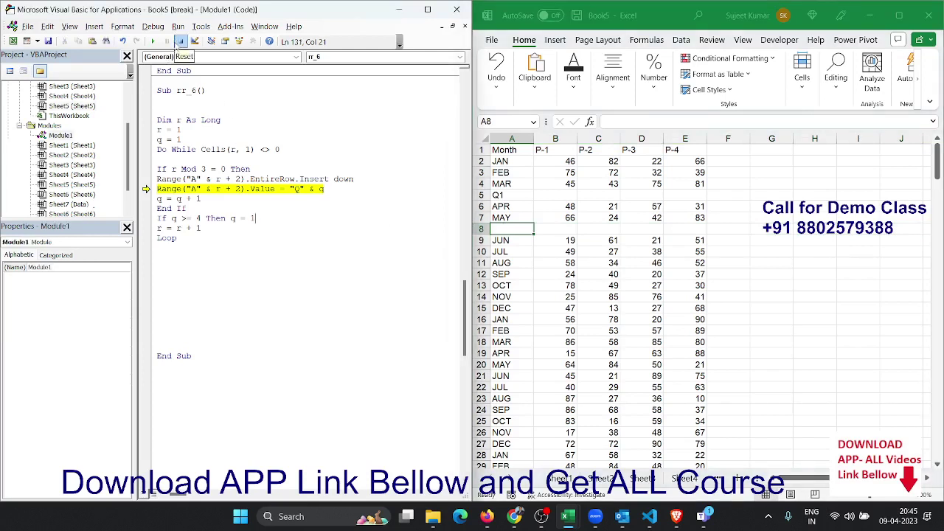
{"action": "left_click", "coordinate": [180, 42]}
{"action": "left_click", "coordinate": [548, 228]}
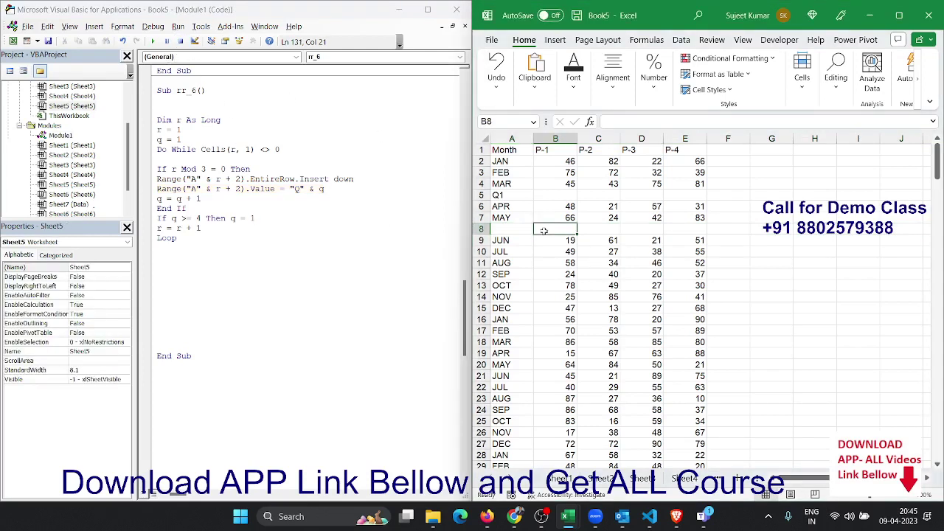
{"action": "left_click", "coordinate": [520, 230]}
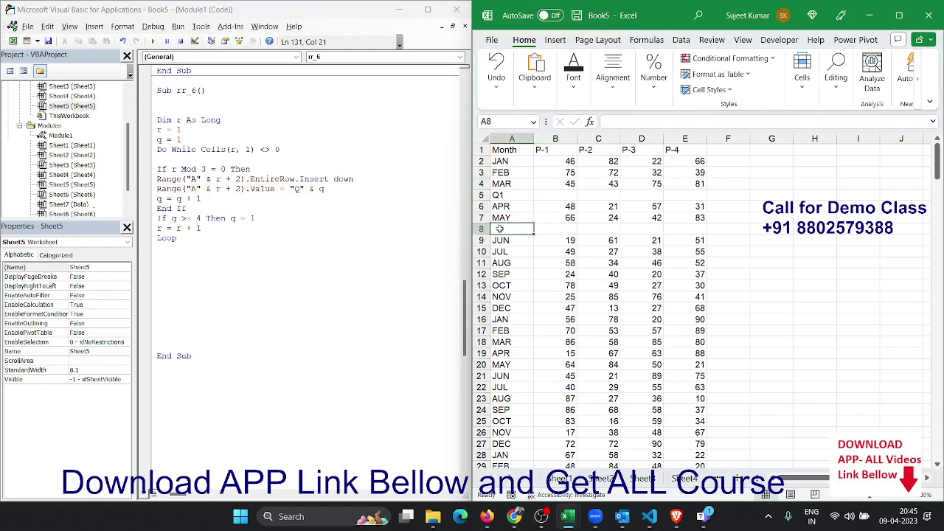
{"action": "left_click", "coordinate": [479, 230]}
{"action": "key", "text": "ctrl+minus"}
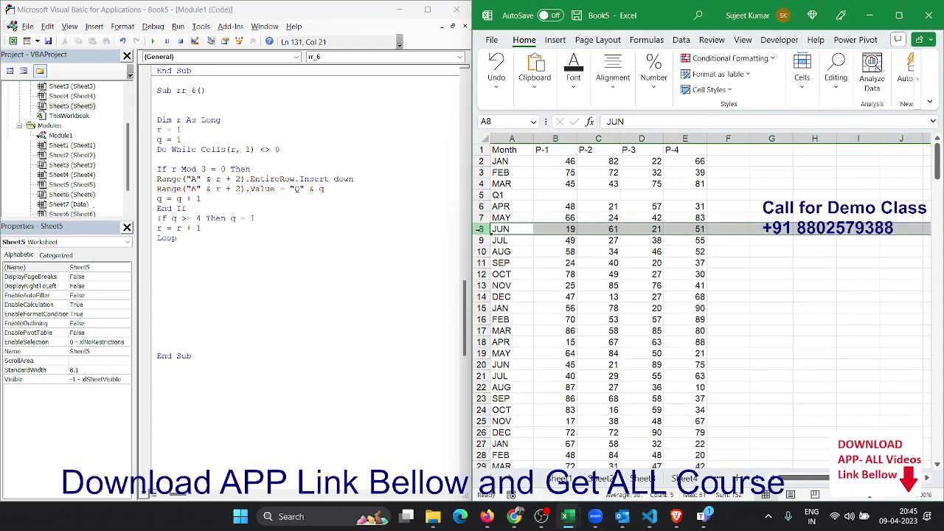
{"action": "left_click", "coordinate": [476, 196]}
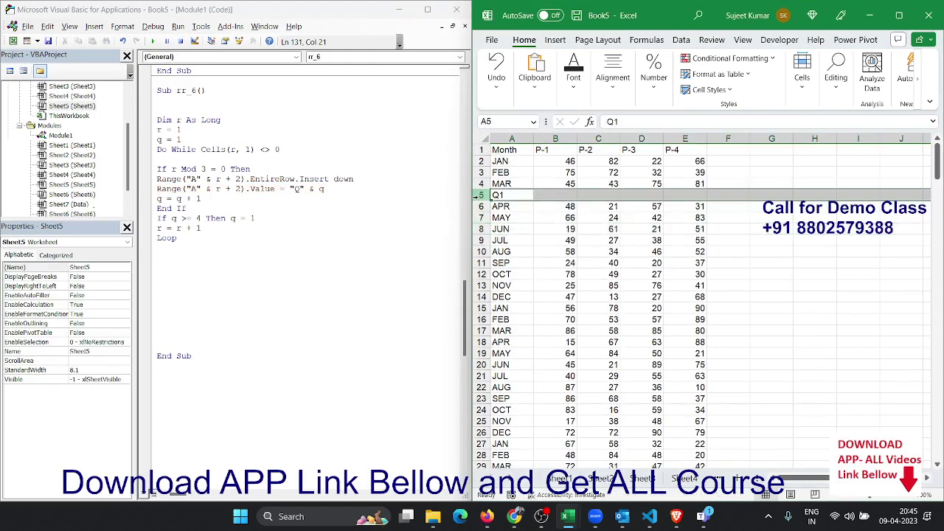
{"action": "key", "text": "ctrl+minus"}
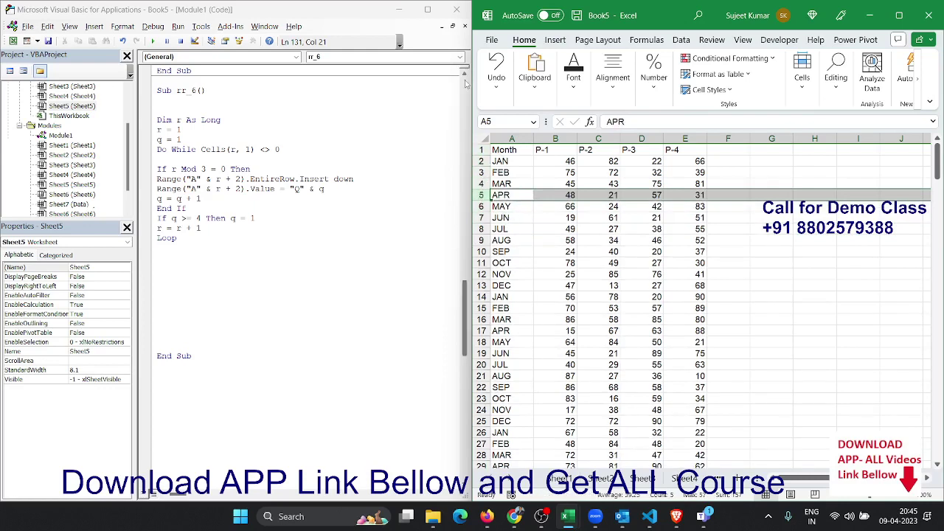
Test the shortcuts by inserting a blank row above MAR and deleting it again
{"action": "left_click", "coordinate": [480, 161]}
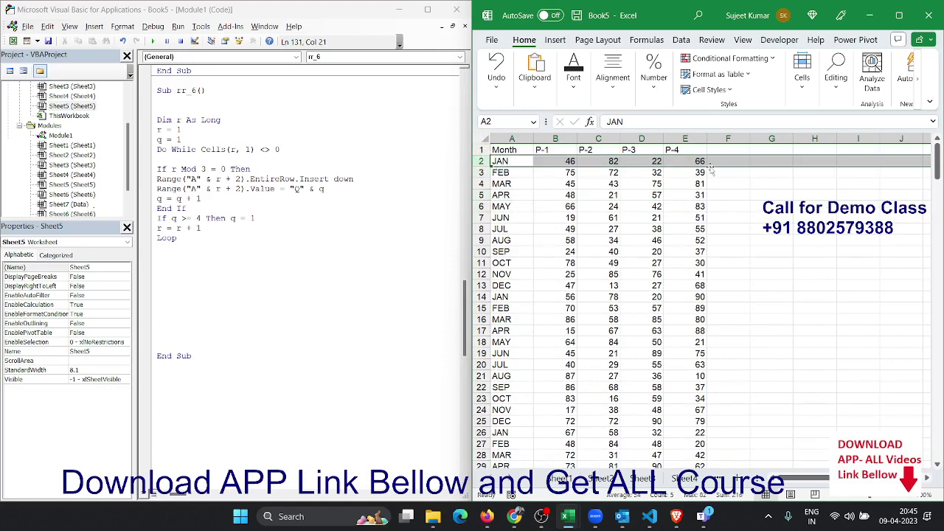
{"action": "key", "text": "Down"}
{"action": "key", "text": "Down"}
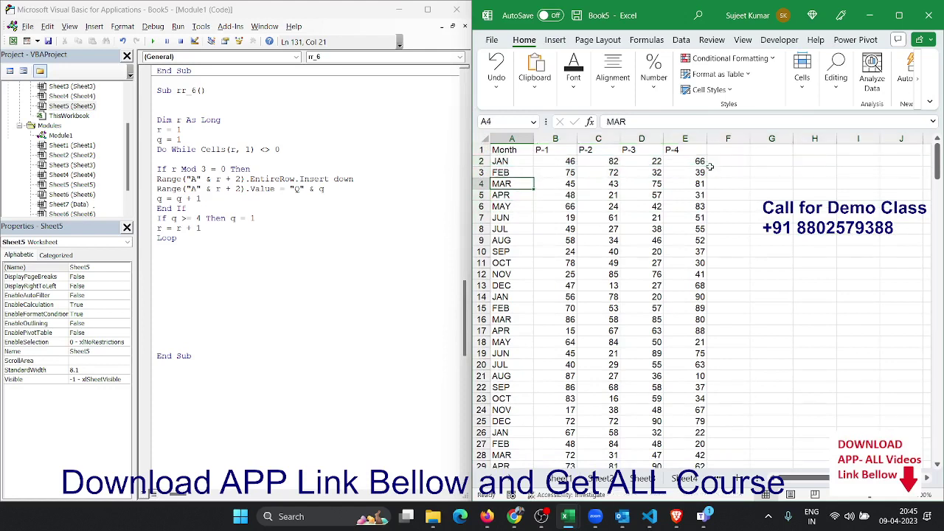
{"action": "key", "text": "Up"}
{"action": "key", "text": "Up"}
{"action": "key", "text": "Down"}
{"action": "key", "text": "Down"}
{"action": "key", "text": "shift+space"}
{"action": "key", "text": "ctrl+shift+plus"}
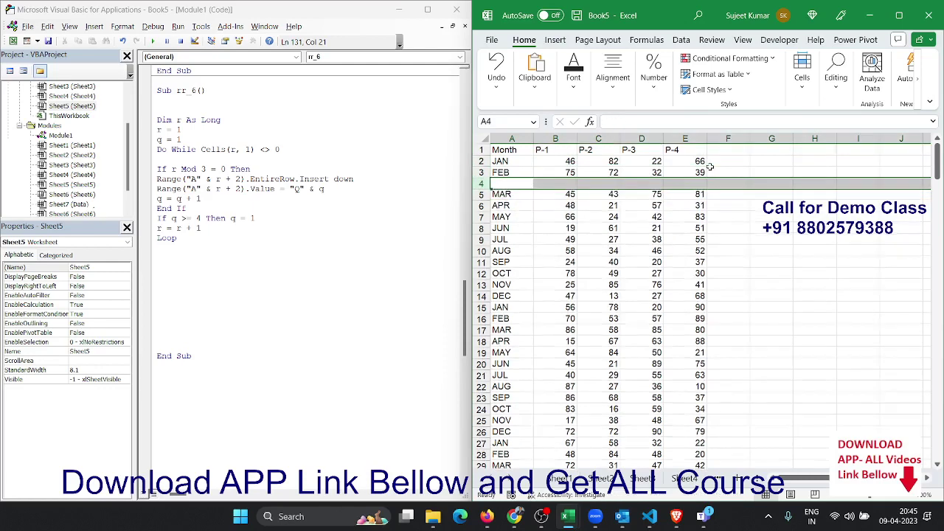
{"action": "key", "text": "ctrl+minus"}
Insert a blank row above APR, check column A, then undo it
{"action": "key", "text": "Down"}
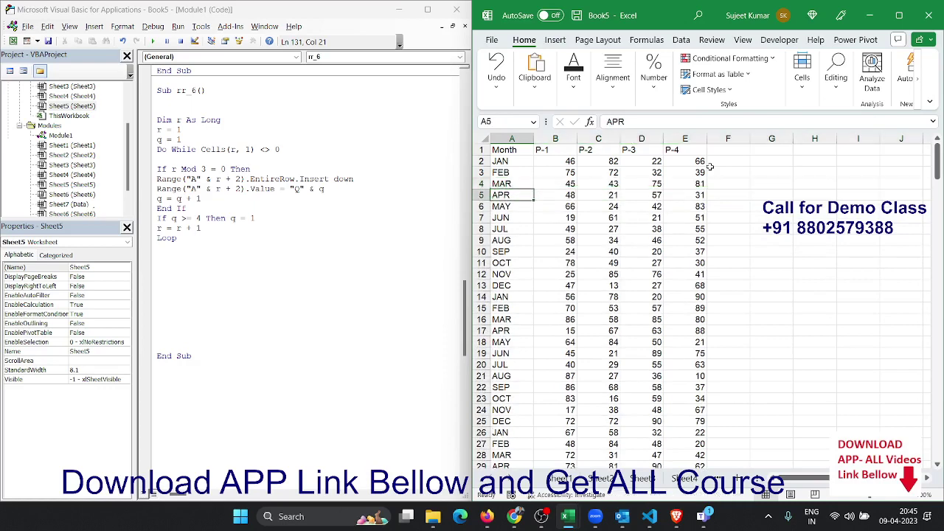
{"action": "key", "text": "shift+space"}
{"action": "key", "text": "ctrl+shift+plus"}
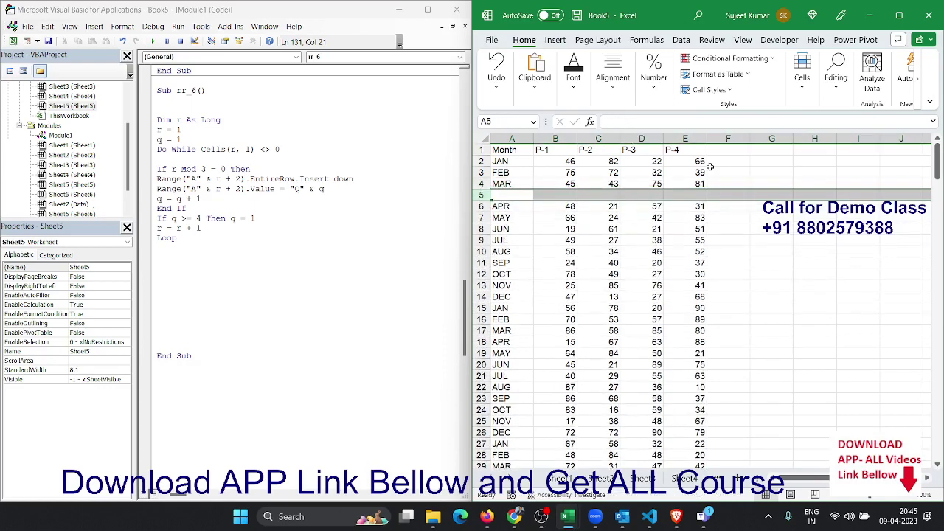
{"action": "key", "text": "Down"}
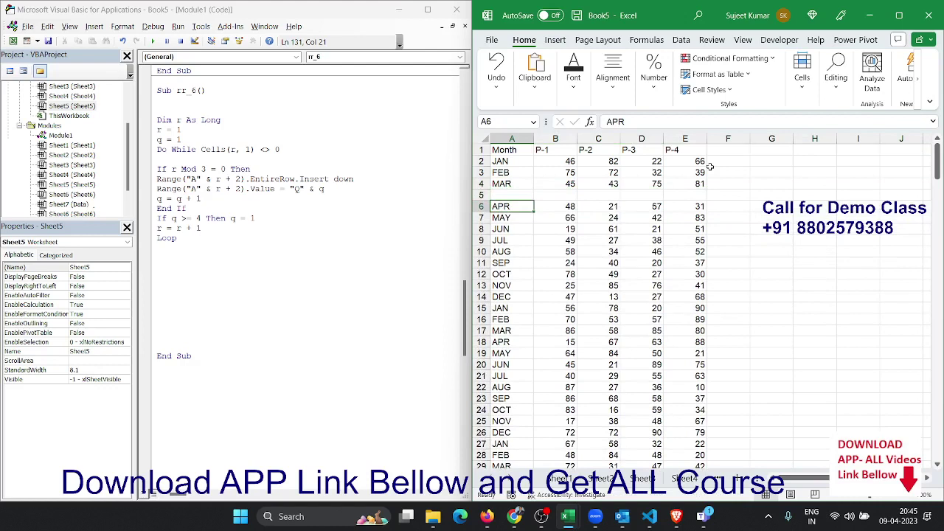
{"action": "key", "text": "Down"}
{"action": "key", "text": "Up"}
{"action": "key", "text": "Up"}
{"action": "key", "text": "Up"}
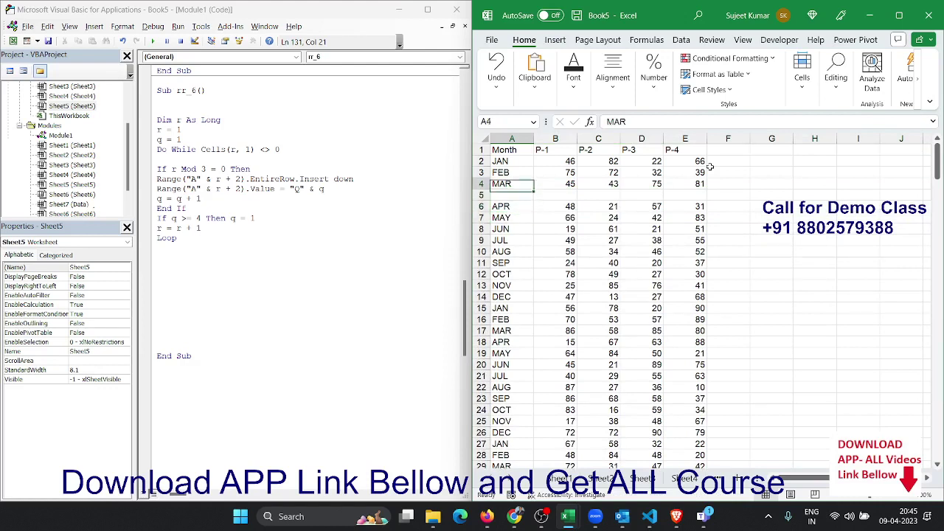
{"action": "key", "text": "Up"}
{"action": "key", "text": "Up"}
{"action": "key", "text": "Down"}
{"action": "key", "text": "Down"}
{"action": "key", "text": "Down"}
{"action": "key", "text": "Down"}
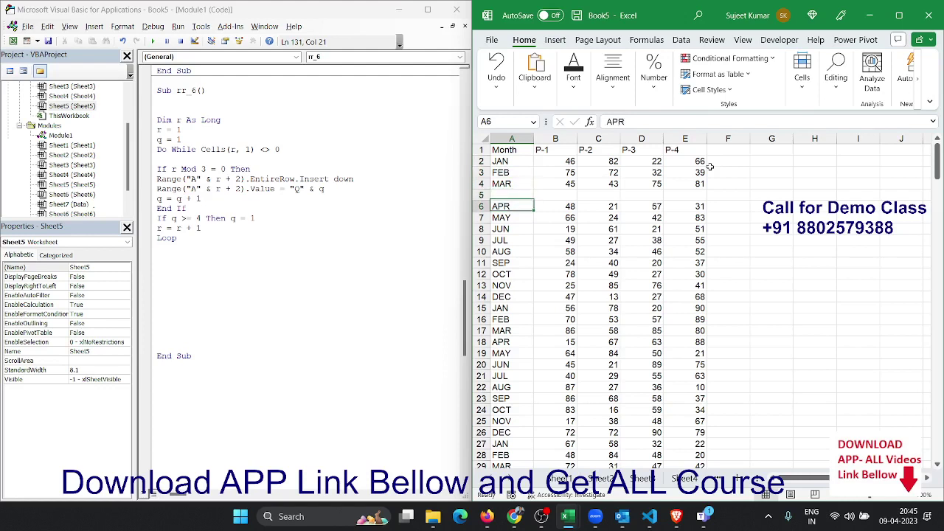
{"action": "key", "text": "Down"}
{"action": "key", "text": "Down"}
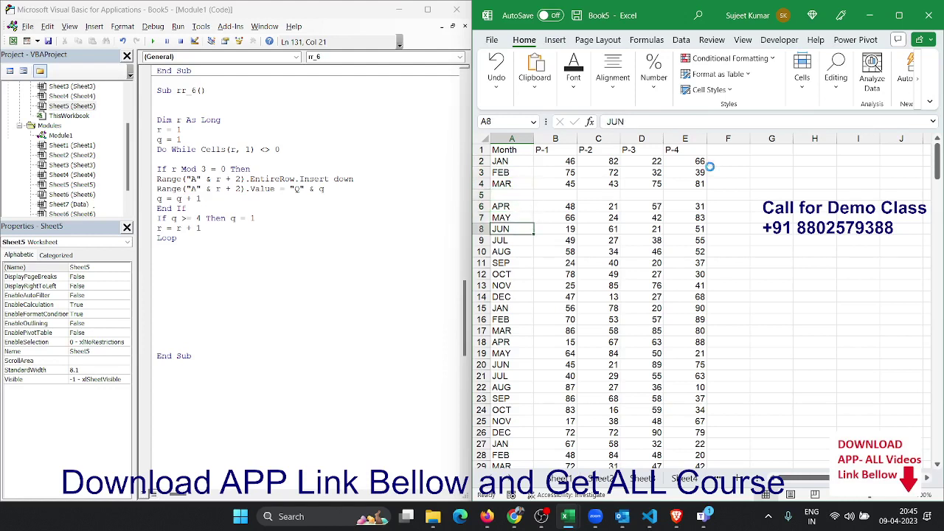
{"action": "key", "text": "ctrl+z"}
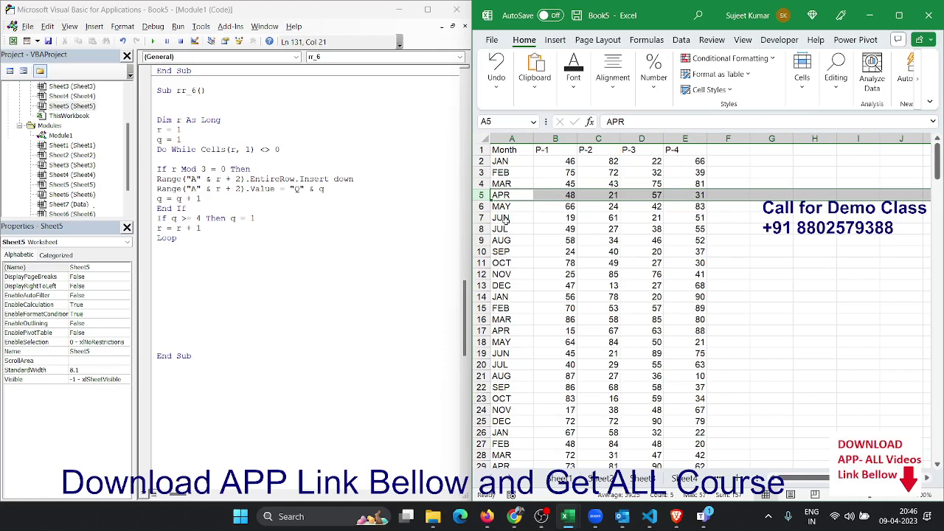
Head column F 'sr' and enter 1 in each of F2, F3 and F4
{"action": "left_click", "coordinate": [339, 188]}
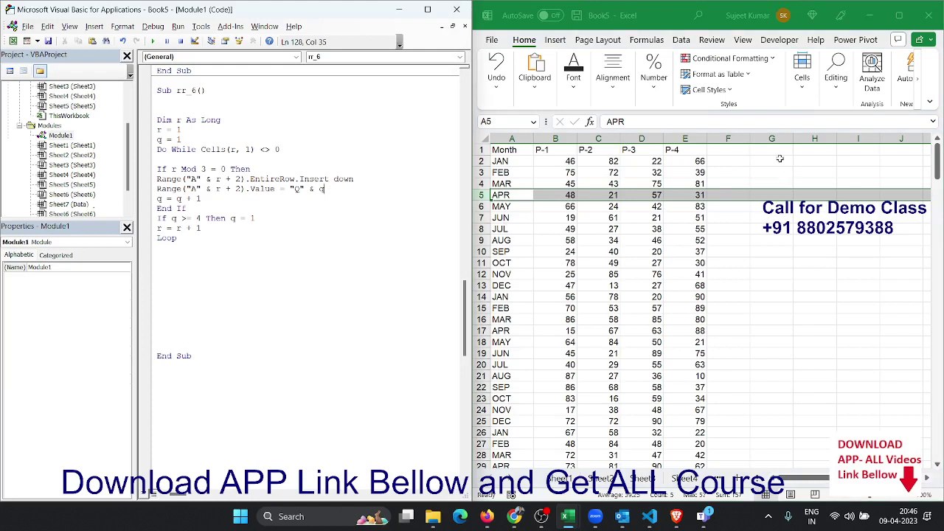
{"action": "left_click", "coordinate": [726, 139]}
{"action": "left_click", "coordinate": [722, 148]}
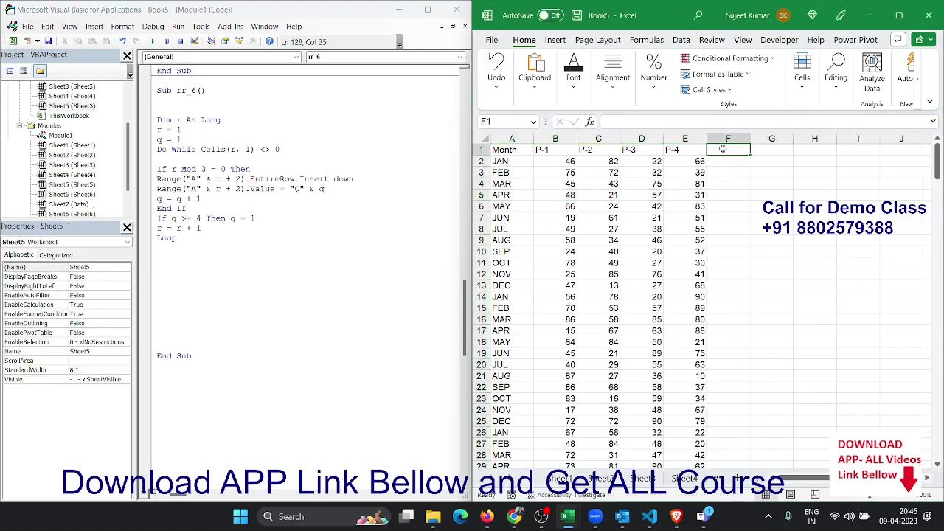
{"action": "type", "text": "Q"}
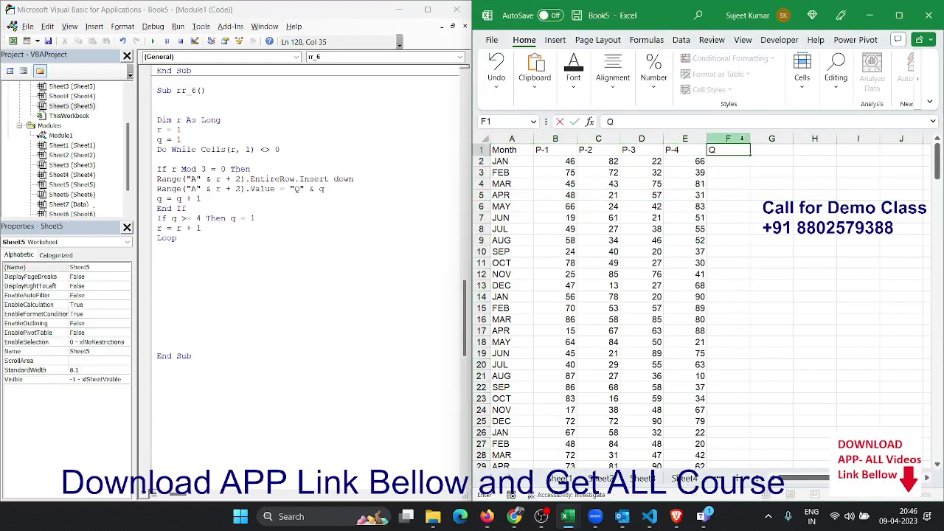
{"action": "key", "text": "BackSpace"}
{"action": "type", "text": "sr"}
{"action": "key", "text": "Return"}
{"action": "type", "text": "1"}
{"action": "key", "text": "Return"}
{"action": "type", "text": "2"}
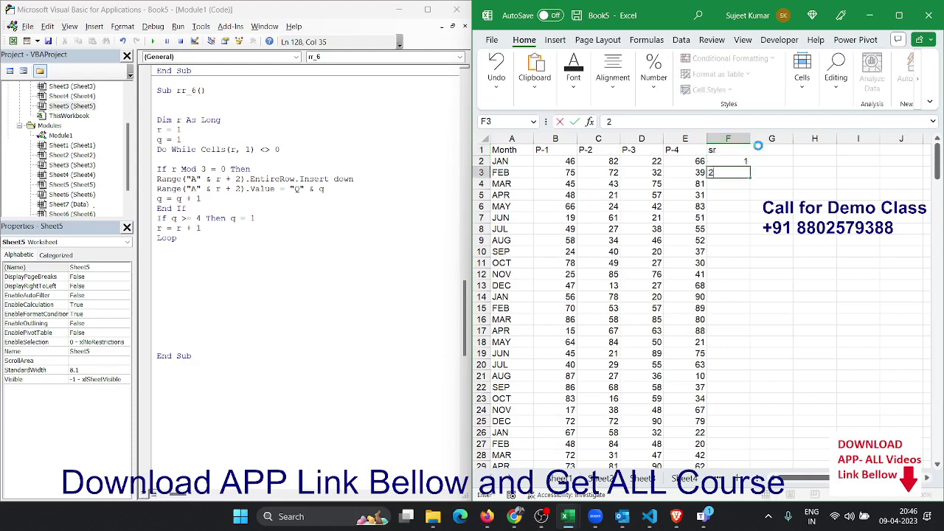
{"action": "key", "text": "Return"}
{"action": "key", "text": "Up"}
{"action": "key", "text": "Up"}
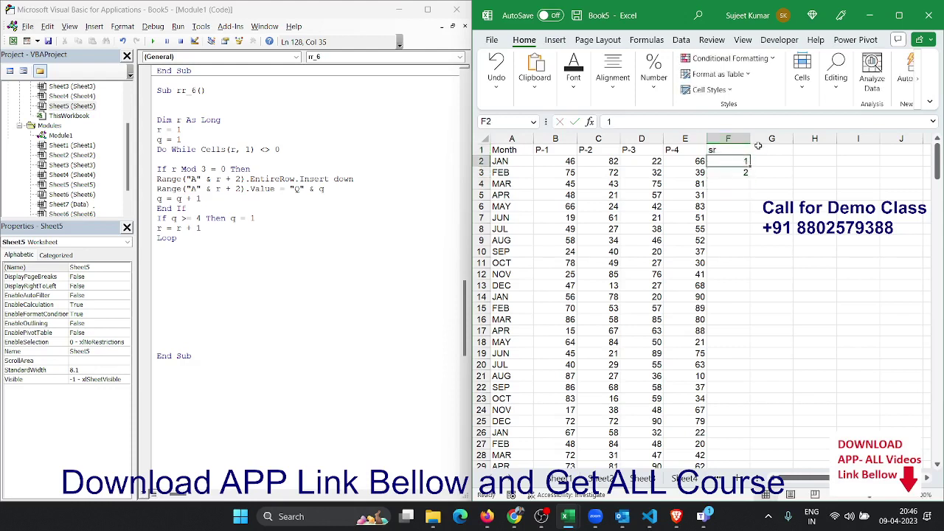
{"action": "key", "text": "Down"}
{"action": "key", "text": "Delete"}
{"action": "type", "text": "1"}
{"action": "key", "text": "Return"}
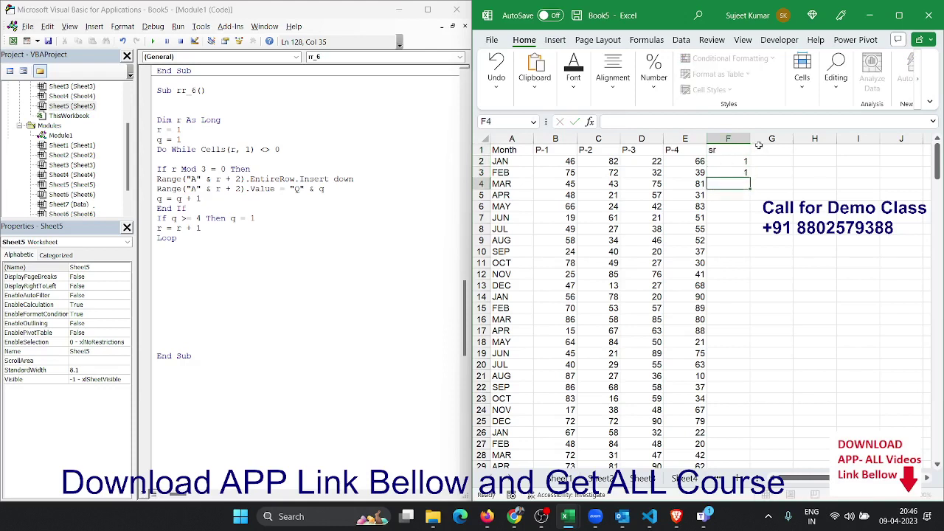
{"action": "type", "text": "1"}
{"action": "key", "text": "Return"}
{"action": "key", "text": "Up"}
{"action": "key", "text": "Return"}
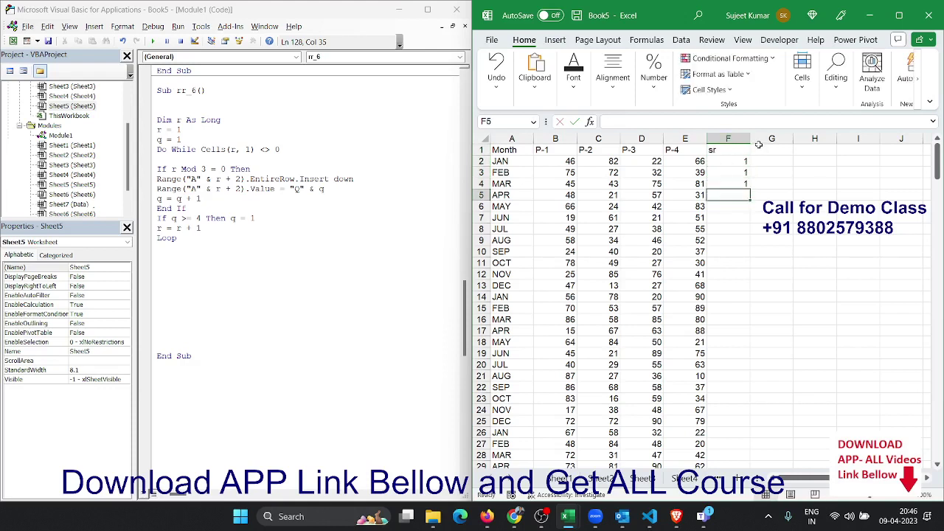
Enter the formula =F2+1 in cell F5
{"action": "type", "text": "="}
{"action": "key", "text": "Up"}
{"action": "key", "text": "Up"}
{"action": "type", "text": "+"}
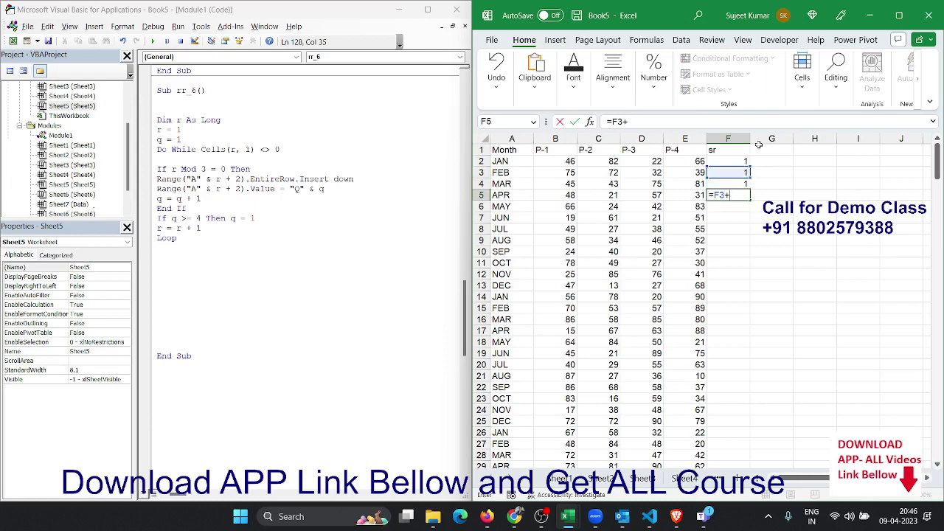
{"action": "key", "text": "BackSpace"}
{"action": "key", "text": "BackSpace"}
{"action": "key", "text": "BackSpace"}
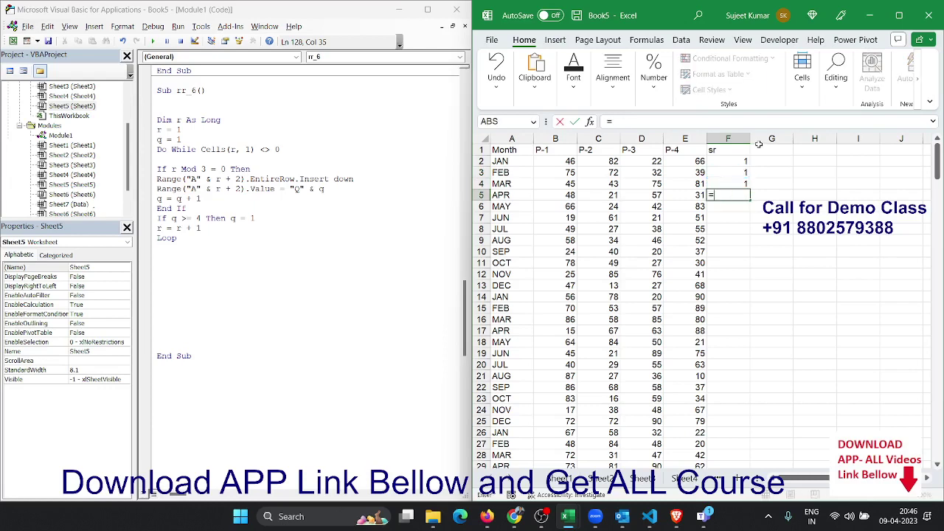
{"action": "key", "text": "Up"}
{"action": "key", "text": "Up"}
{"action": "key", "text": "Up"}
{"action": "type", "text": "+"}
{"action": "key", "text": "Escape"}
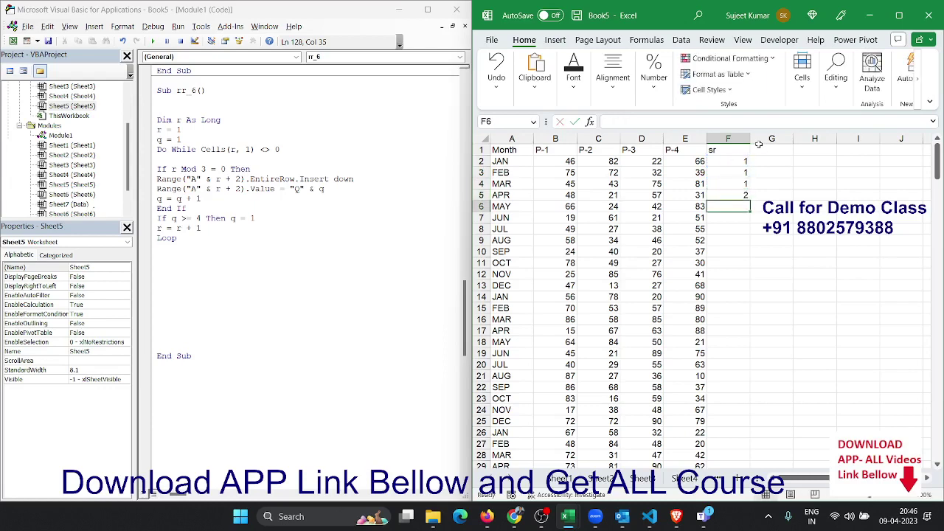
Fill the F5 formula down column F to row 241
{"action": "key", "text": "ctrl+Right"}
{"action": "key", "text": "ctrl+Down"}
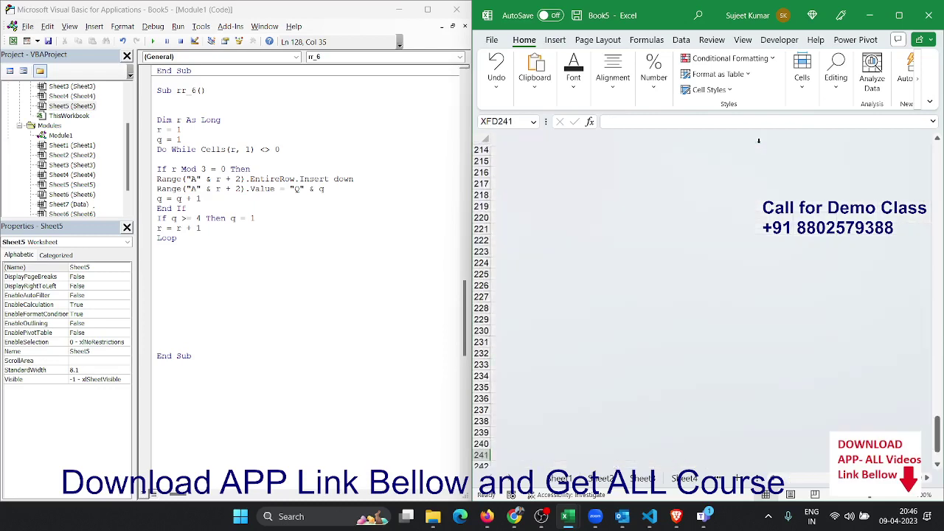
{"action": "left_click", "coordinate": [743, 237]}
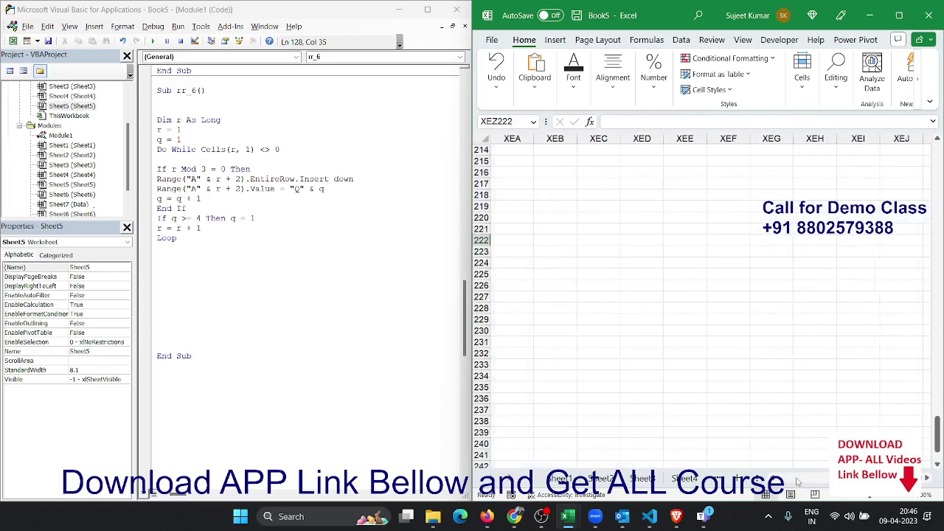
{"action": "left_click", "coordinate": [774, 443]}
{"action": "key", "text": "Home"}
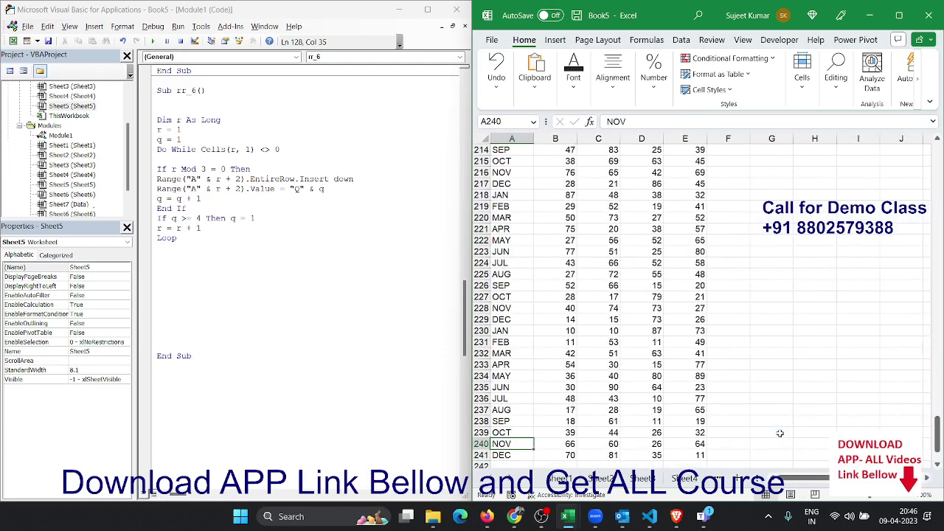
{"action": "key", "text": "Down"}
{"action": "key", "text": "Right"}
{"action": "key", "text": "Right"}
{"action": "key", "text": "Right"}
{"action": "key", "text": "Right"}
{"action": "key", "text": "Right"}
{"action": "key", "text": "Down"}
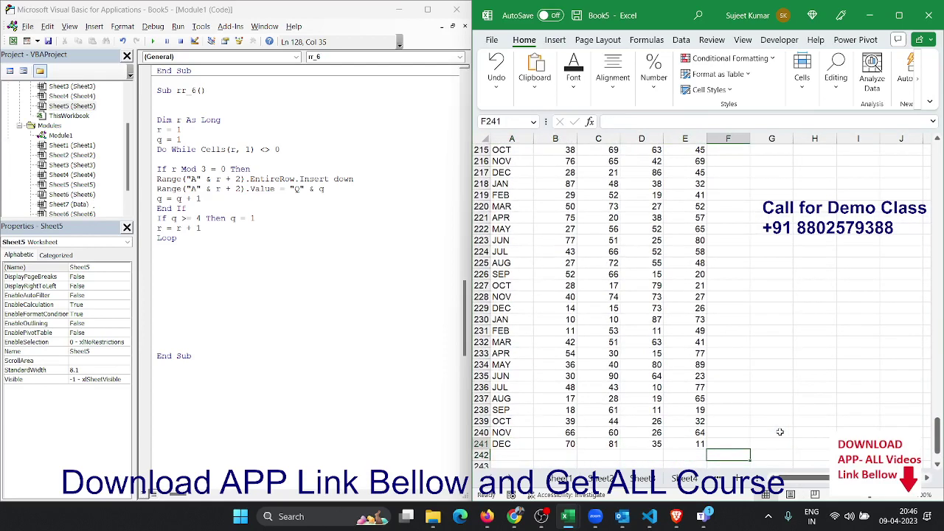
{"action": "key", "text": "ctrl+shift+Up"}
{"action": "key", "text": "ctrl+v"}
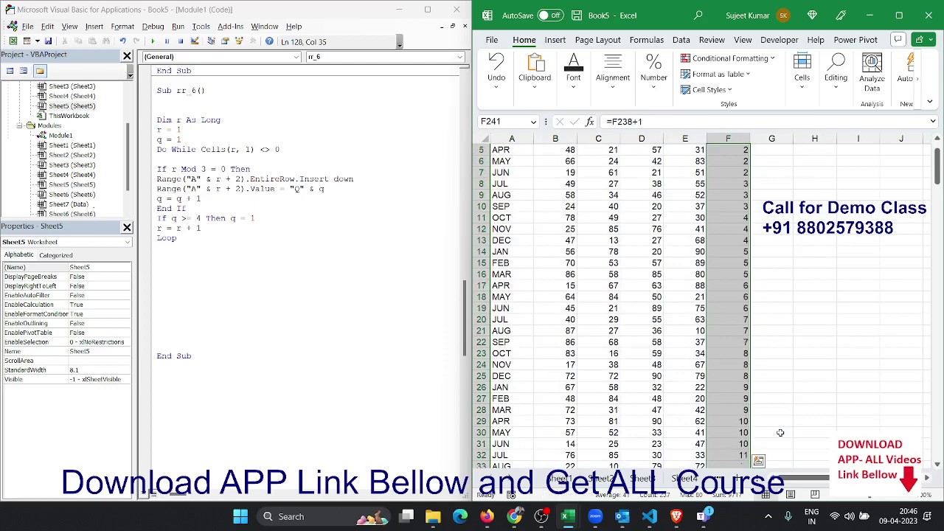
Enter 1 and 2 in F242:F243 and extend the series to 80 at row 321
{"action": "key", "text": "ctrl+Down"}
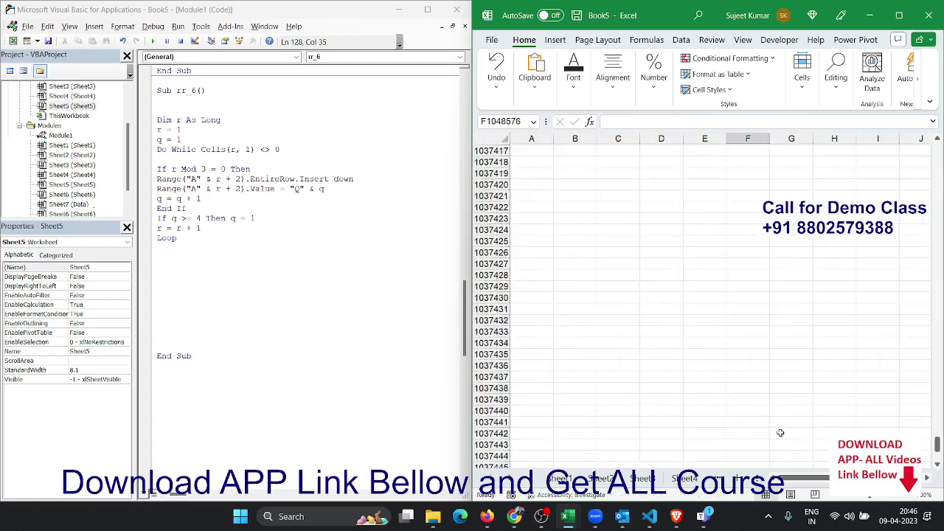
{"action": "key", "text": "ctrl+Up"}
{"action": "key", "text": "Down"}
{"action": "type", "text": "1"}
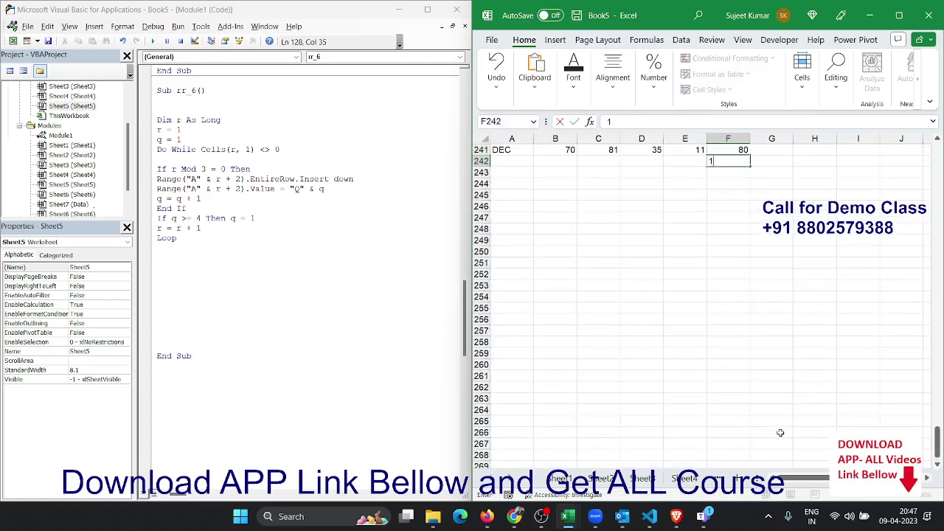
{"action": "key", "text": "Return"}
{"action": "type", "text": "2"}
{"action": "key", "text": "ctrl+Return"}
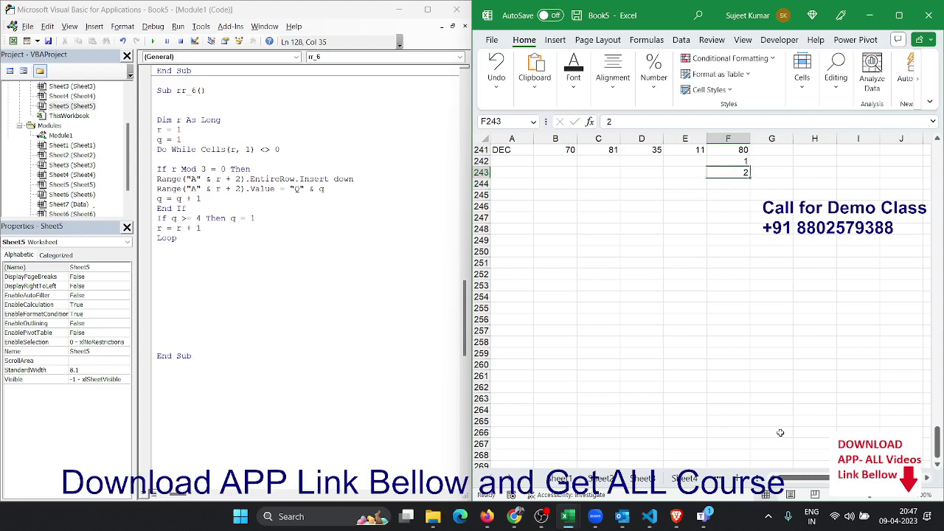
{"action": "key", "text": "Up"}
{"action": "key", "text": "shift+Down"}
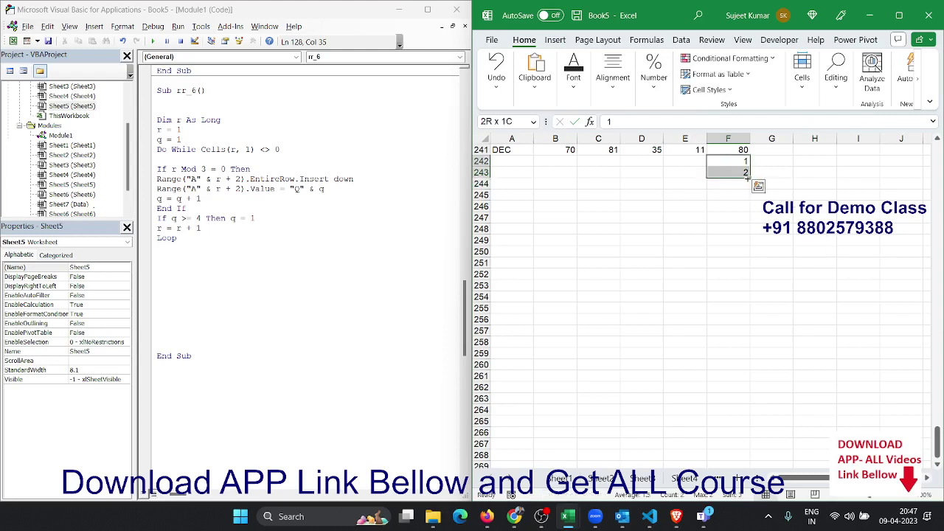
{"action": "left_click_drag", "start_coordinate": [750, 178], "coordinate": [754, 453]}
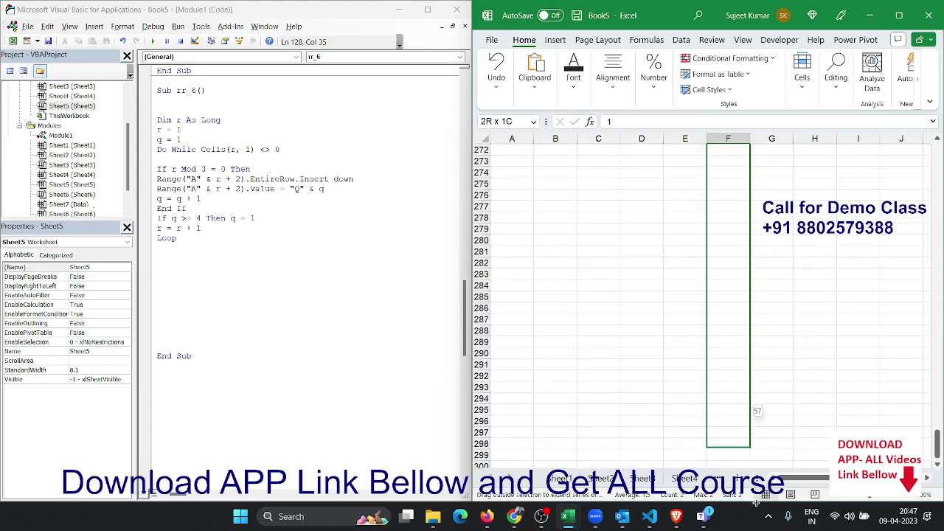
{"action": "left_click_drag", "start_coordinate": [753, 453], "coordinate": [754, 454]}
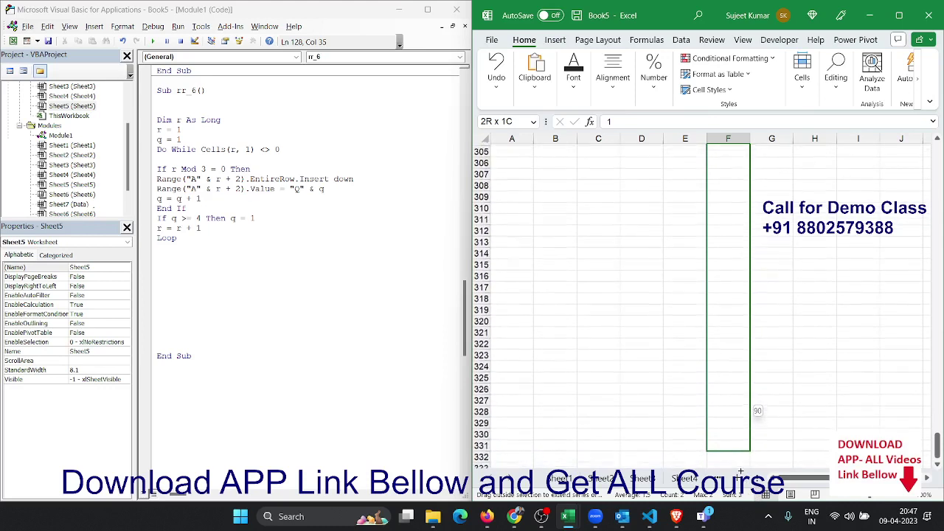
{"action": "mouse_move", "coordinate": [754, 411]}
{"action": "left_mouse_down"}
{"action": "mouse_move", "coordinate": [719, 323]}
{"action": "mouse_move", "coordinate": [723, 336]}
{"action": "left_mouse_up"}
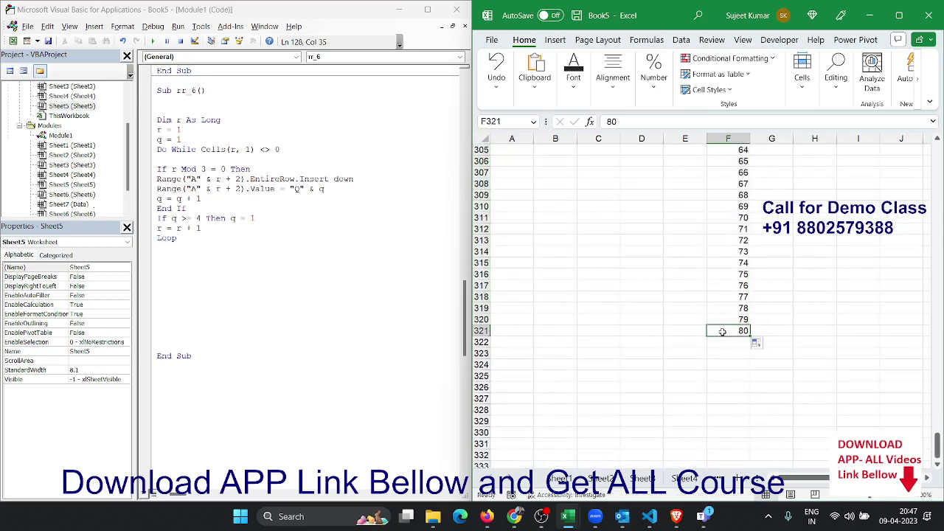
{"action": "key", "text": "Left"}
{"action": "key", "text": "Left"}
{"action": "key", "text": "Left"}
{"action": "key", "text": "Left"}
{"action": "key", "text": "Left"}
Enter Q1 and Q3 in A242:A243 and fill the labels down to row 321
{"action": "key", "text": "ctrl+Up"}
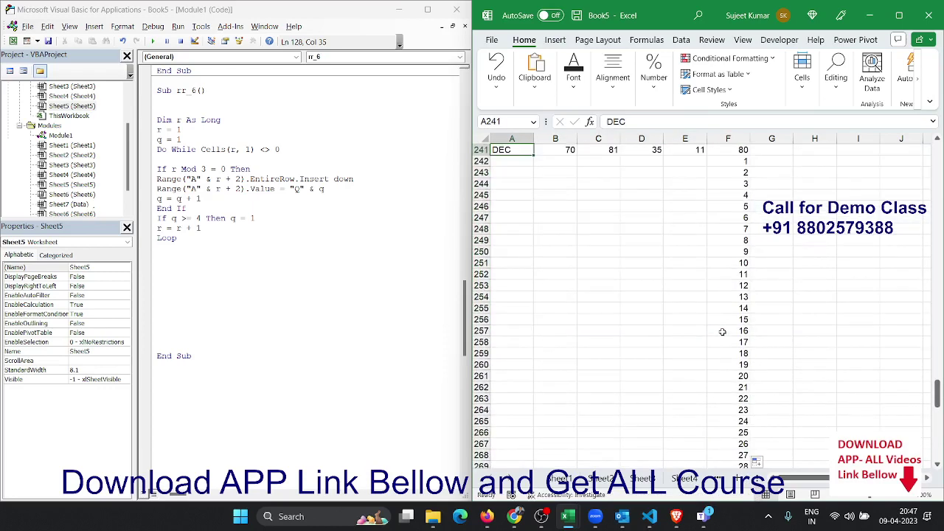
{"action": "key", "text": "Down"}
{"action": "type", "text": "Q"}
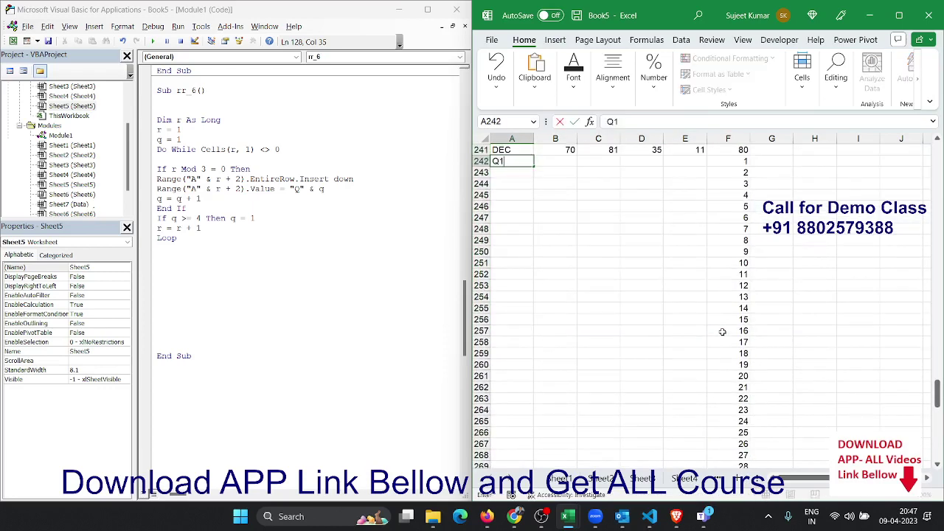
{"action": "key", "text": "Return"}
{"action": "type", "text": "Q"}
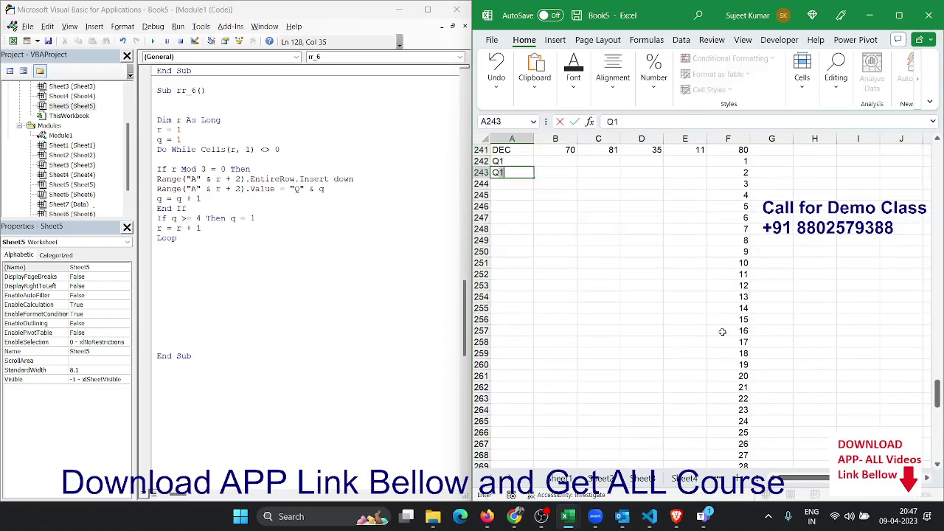
{"action": "type", "text": "3"}
{"action": "key", "text": "Up"}
{"action": "key", "text": "shift+Down"}
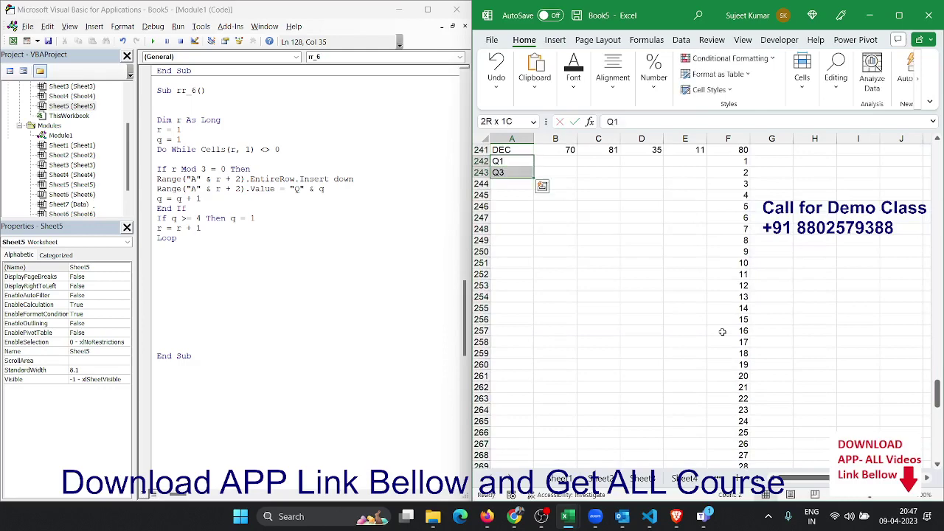
{"action": "mouse_move", "coordinate": [533, 177]}
{"action": "left_mouse_down"}
{"action": "mouse_move", "coordinate": [505, 528]}
{"action": "mouse_move", "coordinate": [501, 432]}
{"action": "left_mouse_up"}
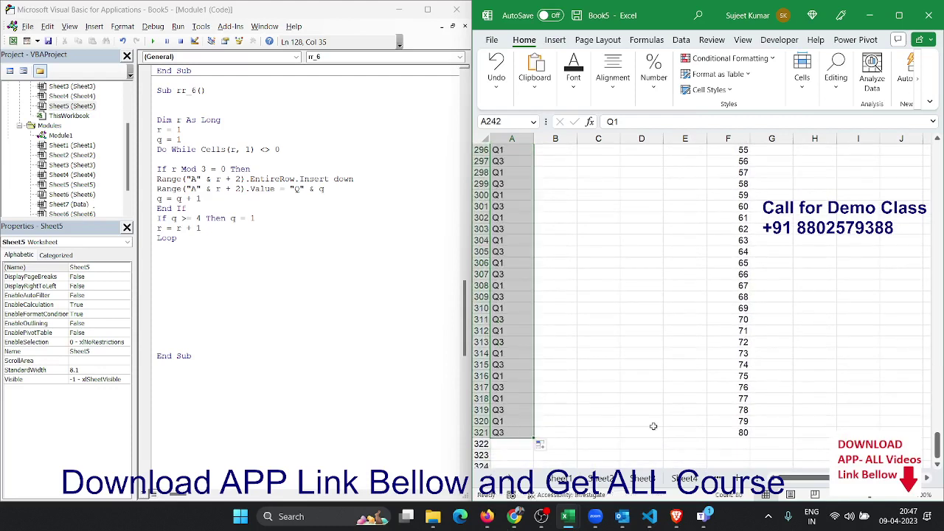
Verify the column A labels from row 242 now cycle Q1, Q2, Q3, Q4
{"action": "left_click", "coordinate": [754, 427]}
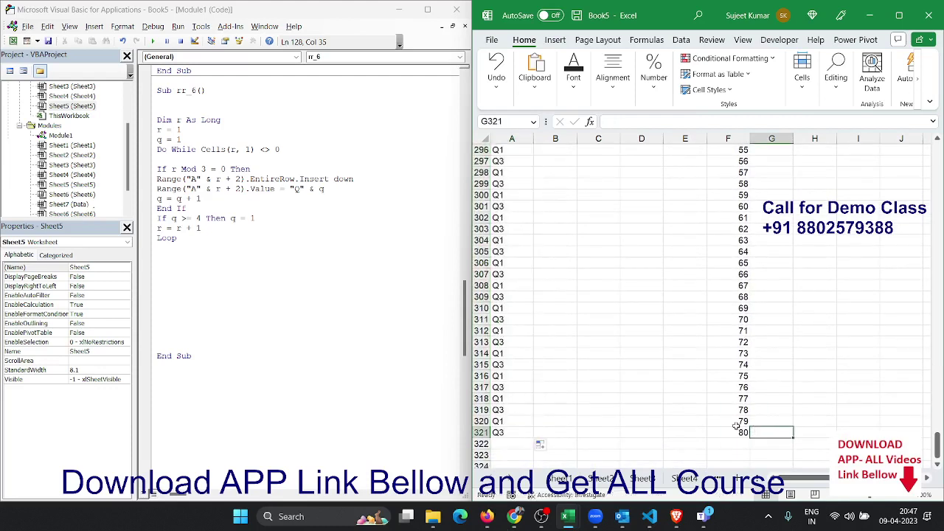
{"action": "left_click", "coordinate": [738, 421]}
{"action": "key", "text": "Down"}
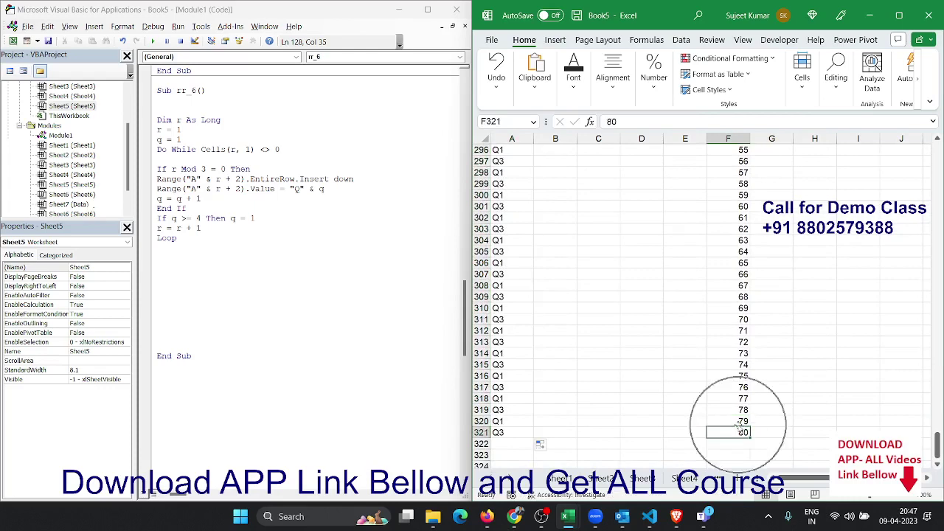
{"action": "key", "text": "Left"}
{"action": "key", "text": "Left"}
{"action": "key", "text": "Left"}
{"action": "key", "text": "Left"}
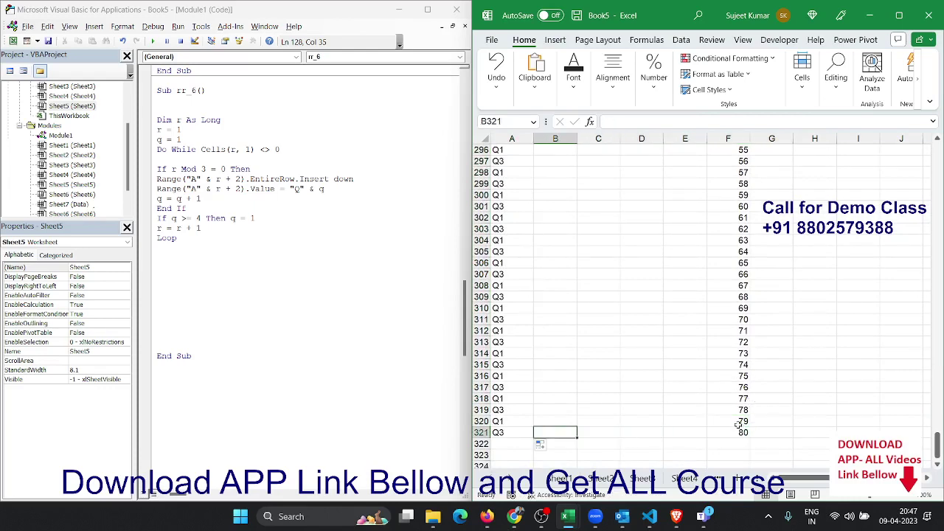
{"action": "key", "text": "Left"}
{"action": "key", "text": "ctrl+Up"}
{"action": "key", "text": "ctrl+Down"}
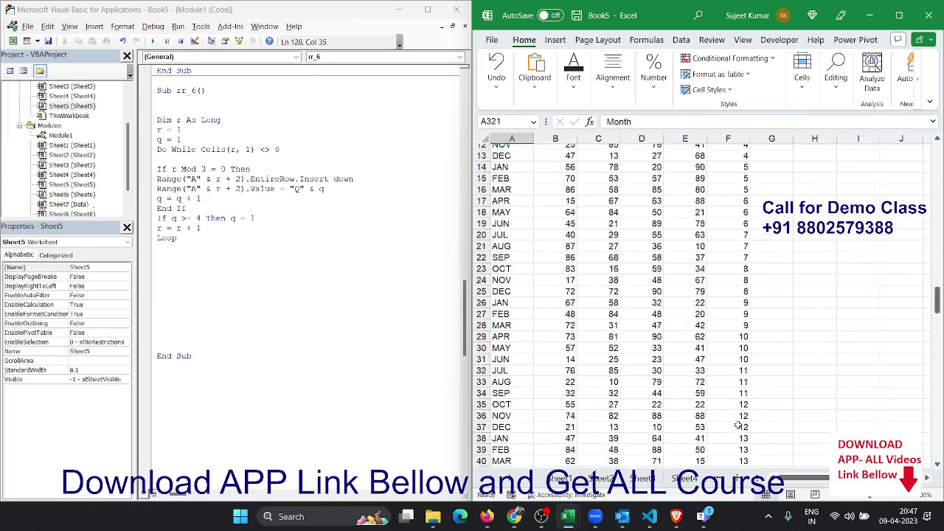
{"action": "key", "text": "Up"}
{"action": "key", "text": "Up"}
{"action": "key", "text": "Up"}
{"action": "key", "text": "Up"}
{"action": "key", "text": "Up"}
{"action": "key", "text": "Up"}
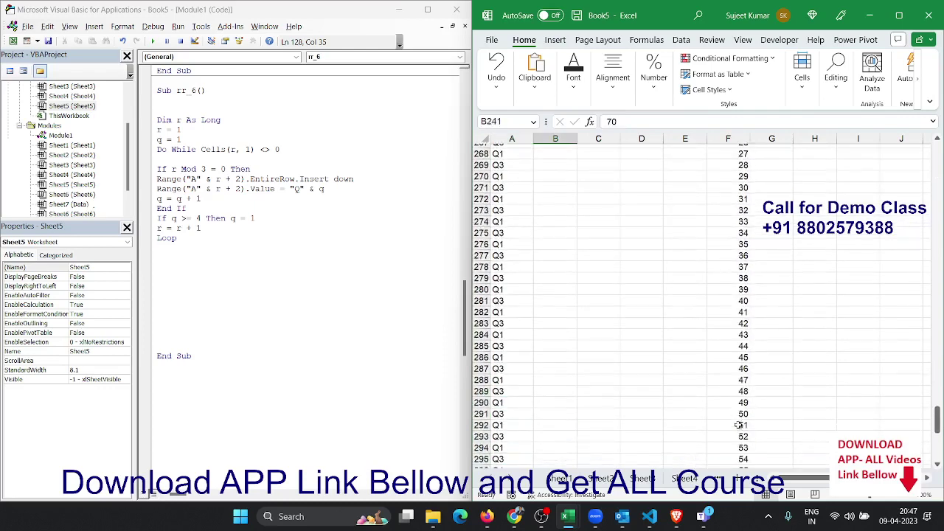
{"action": "key", "text": "Up"}
{"action": "key", "text": "Up"}
{"action": "key", "text": "Up"}
{"action": "key", "text": "Up"}
{"action": "key", "text": "Down"}
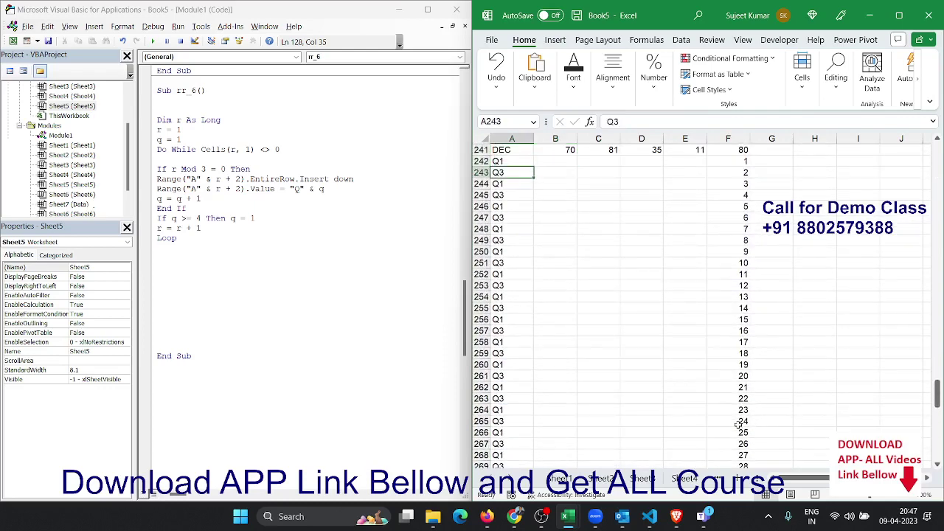
{"action": "type", "text": "Q"}
{"action": "key", "text": "Escape"}
{"action": "left_click", "coordinate": [530, 163]}
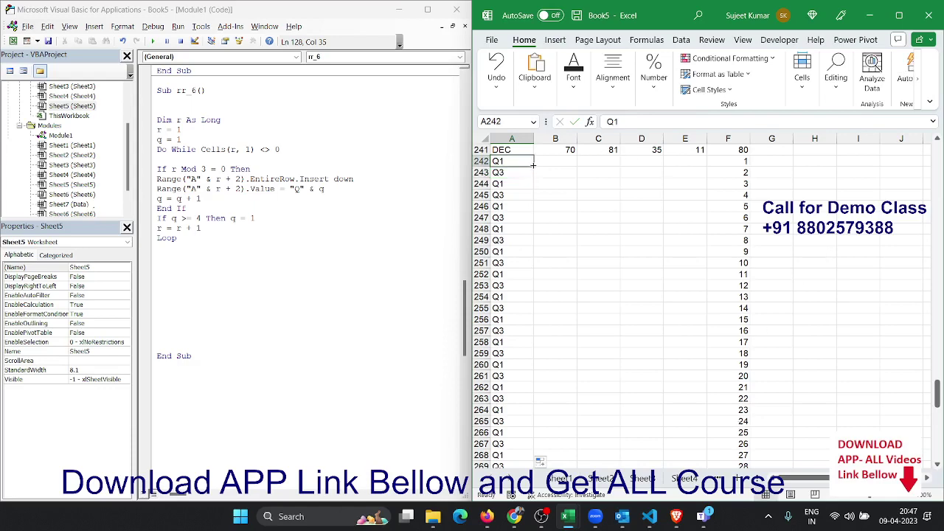
{"action": "left_click", "coordinate": [524, 192]}
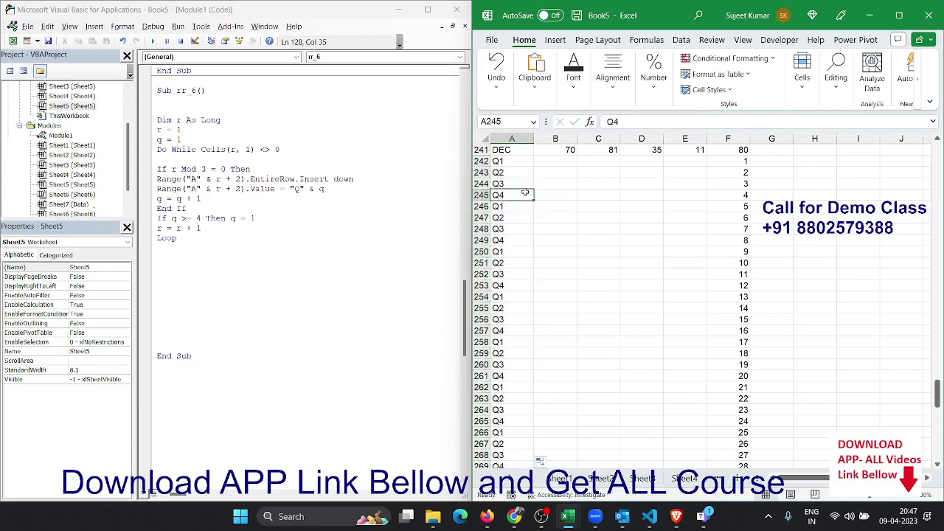
Select the whole table A1:F321
{"action": "key", "text": "ctrl+Down"}
{"action": "key", "text": "shift+Right"}
{"action": "key", "text": "shift+Right"}
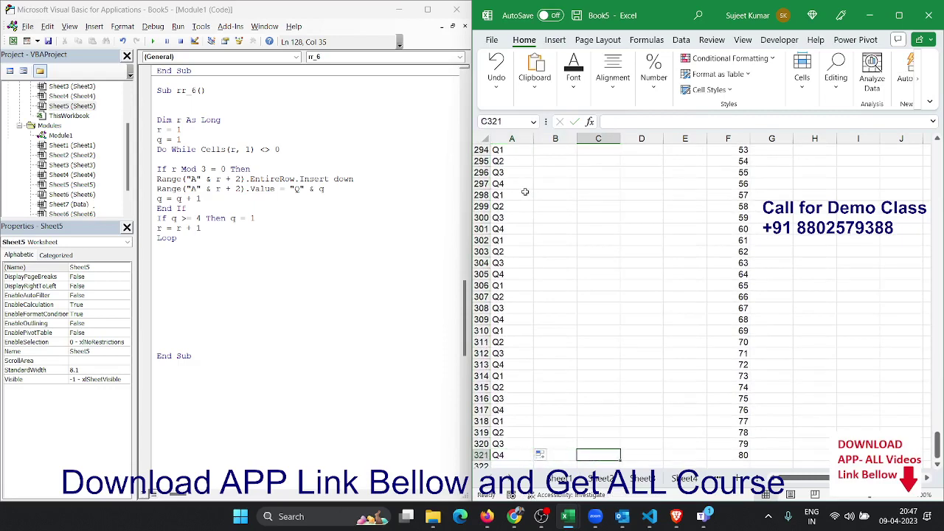
{"action": "key", "text": "shift+Right"}
{"action": "key", "text": "shift+Right"}
{"action": "key", "text": "shift+Right"}
{"action": "key", "text": "ctrl+shift+Up"}
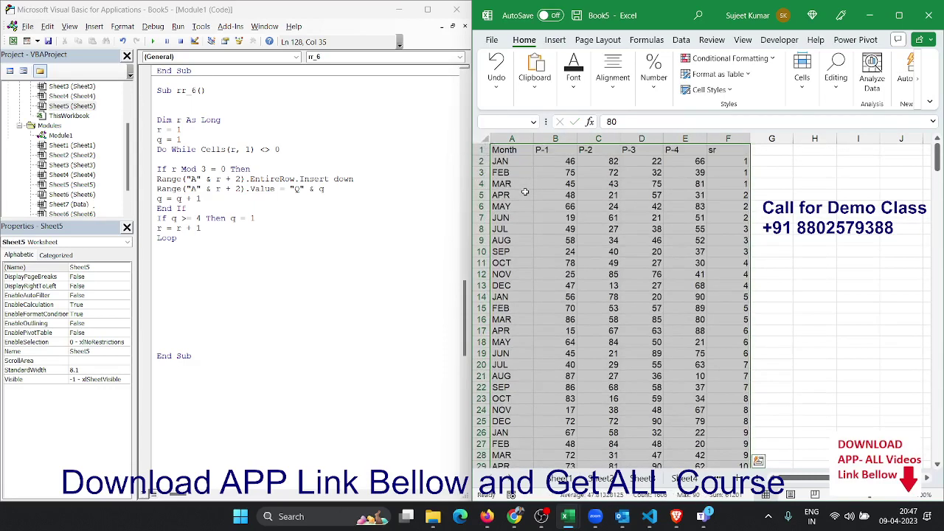
Custom-sort A1:F321 by the sr column so each quarter row follows its three months
{"action": "left_click", "coordinate": [835, 77]}
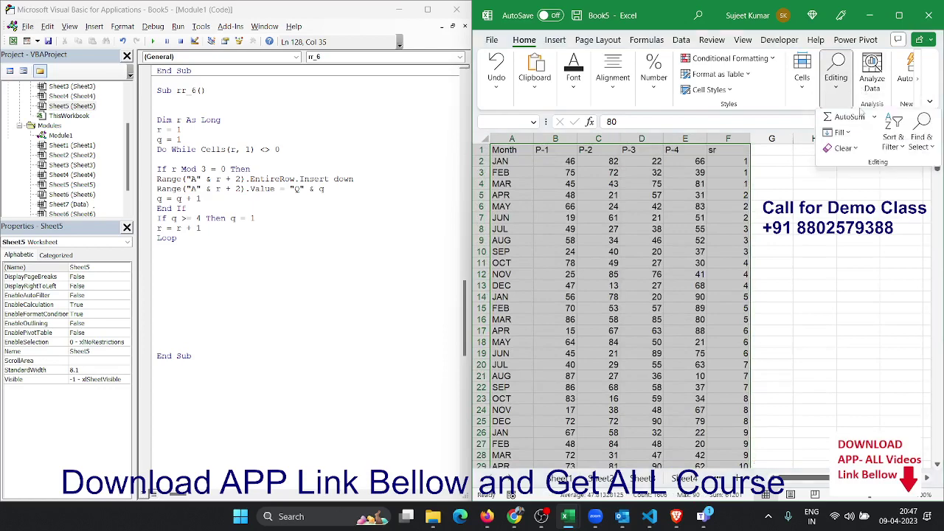
{"action": "left_click", "coordinate": [896, 144]}
{"action": "left_click", "coordinate": [870, 202]}
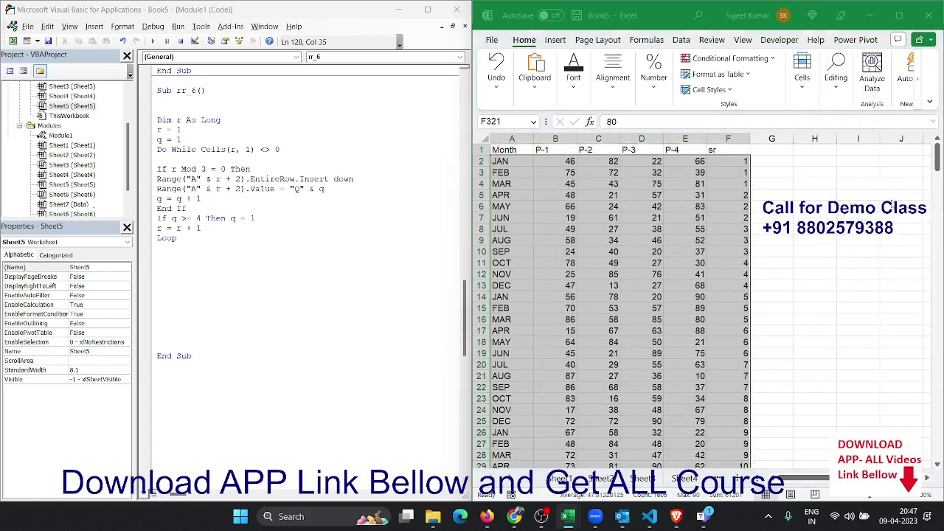
{"action": "left_click", "coordinate": [666, 228]}
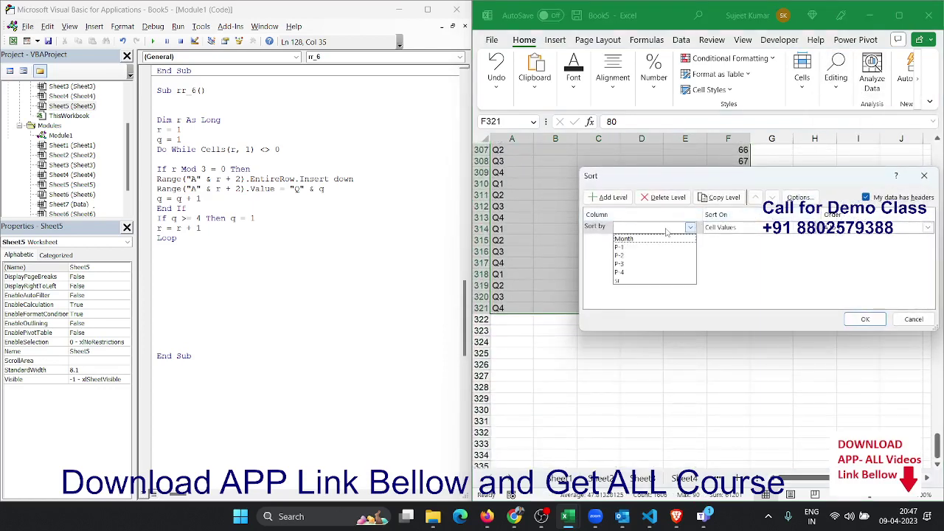
{"action": "left_click", "coordinate": [650, 280]}
{"action": "left_click", "coordinate": [856, 322]}
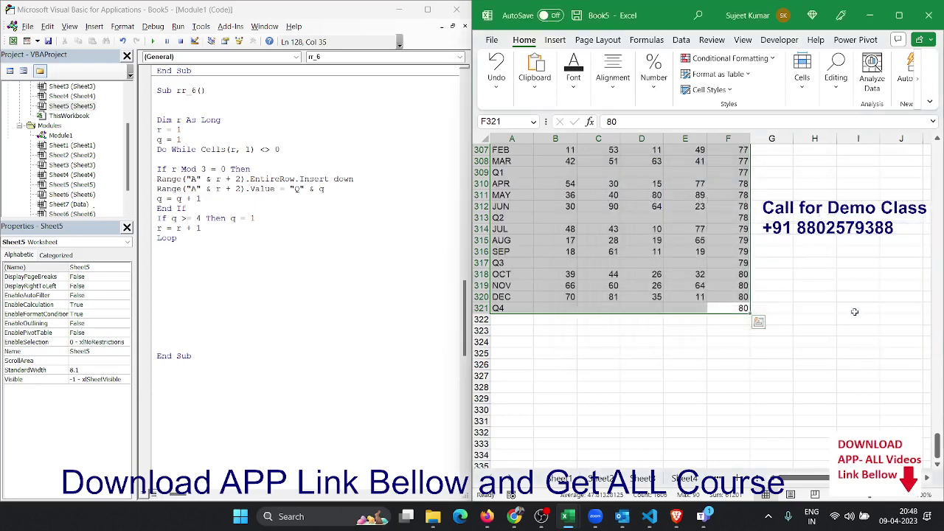
{"action": "scroll", "coordinate": [816, 284], "scroll_direction": "up", "scroll_amount": 5}
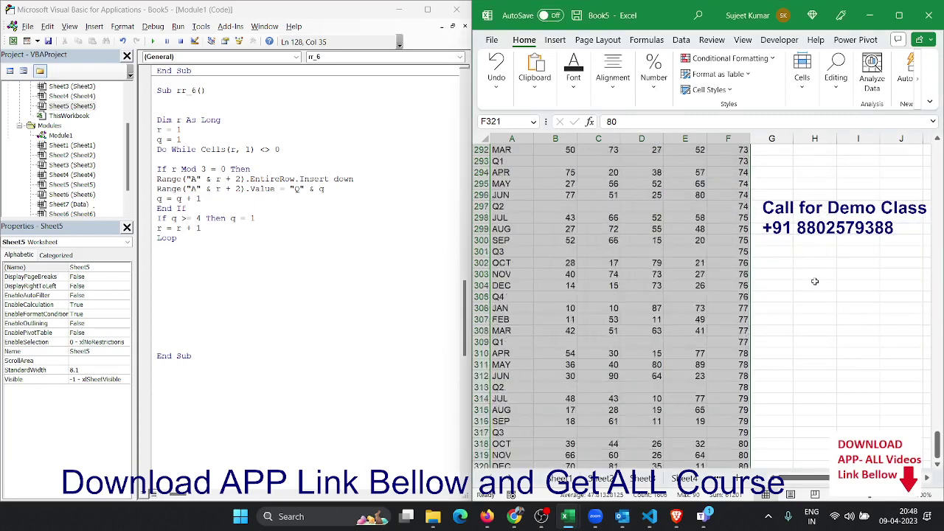
{"action": "scroll", "coordinate": [811, 277], "scroll_direction": "up", "scroll_amount": 6}
{"action": "scroll", "coordinate": [807, 272], "scroll_direction": "up", "scroll_amount": 10}
{"action": "scroll", "coordinate": [805, 268], "scroll_direction": "up", "scroll_amount": 5}
{"action": "scroll", "coordinate": [805, 269], "scroll_direction": "up", "scroll_amount": 7}
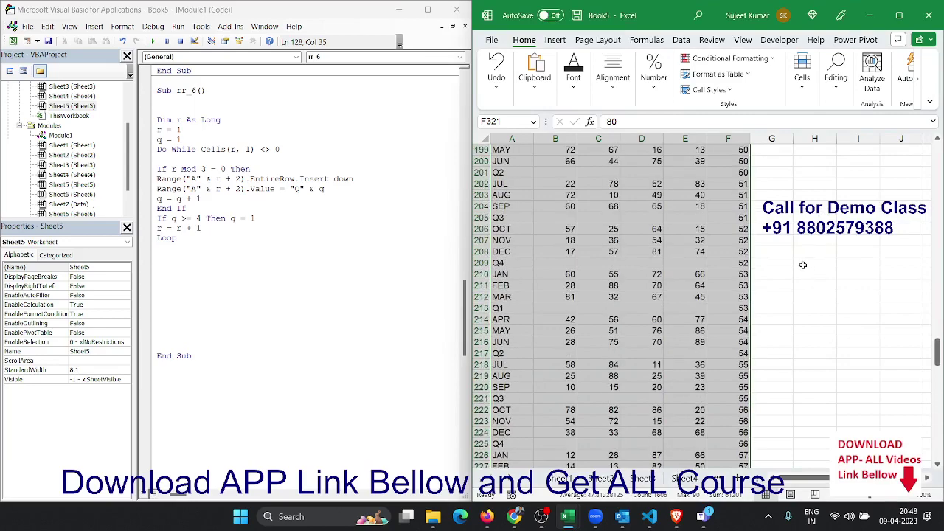
{"action": "scroll", "coordinate": [751, 223], "scroll_direction": "up", "scroll_amount": 15}
Select all blank quarter-row cells with Go To Special > Blanks
{"action": "scroll", "coordinate": [632, 189], "scroll_direction": "down", "scroll_amount": 1}
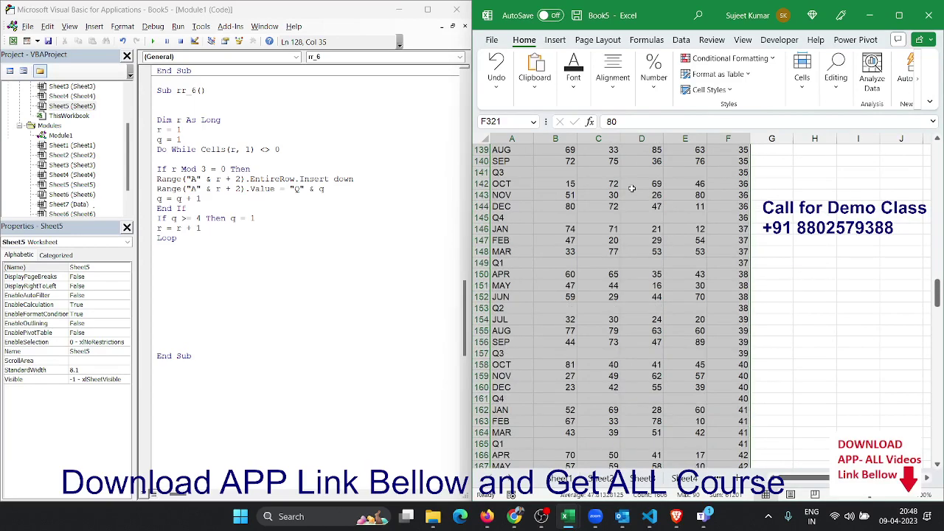
{"action": "scroll", "coordinate": [632, 191], "scroll_direction": "down", "scroll_amount": 5}
{"action": "scroll", "coordinate": [633, 192], "scroll_direction": "down", "scroll_amount": 7}
{"action": "scroll", "coordinate": [633, 196], "scroll_direction": "down", "scroll_amount": 12}
{"action": "scroll", "coordinate": [633, 196], "scroll_direction": "down", "scroll_amount": 10}
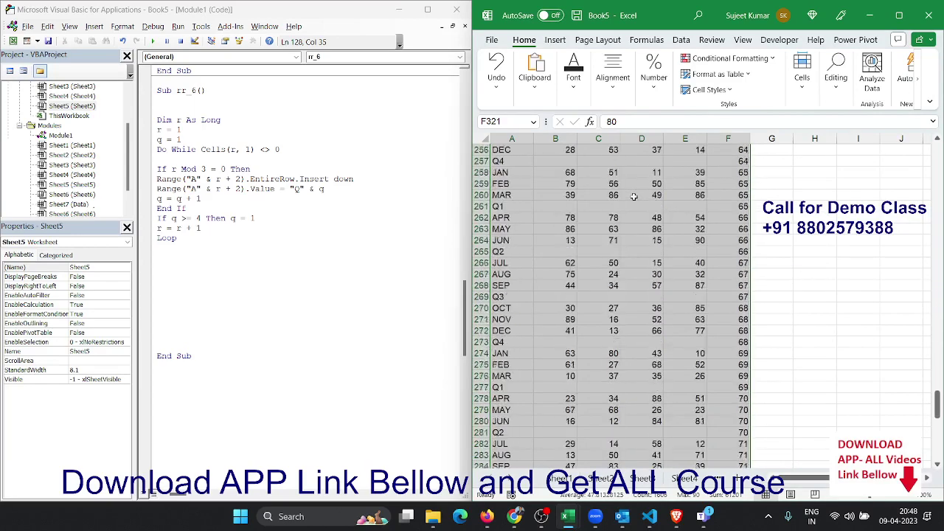
{"action": "scroll", "coordinate": [632, 196], "scroll_direction": "down", "scroll_amount": 10}
{"action": "scroll", "coordinate": [631, 196], "scroll_direction": "down", "scroll_amount": 9}
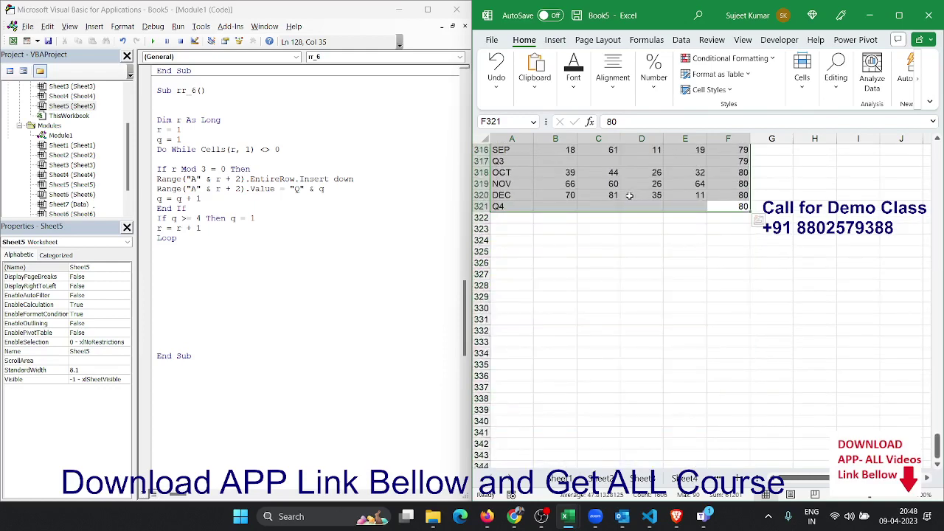
{"action": "key", "text": "ctrl+g"}
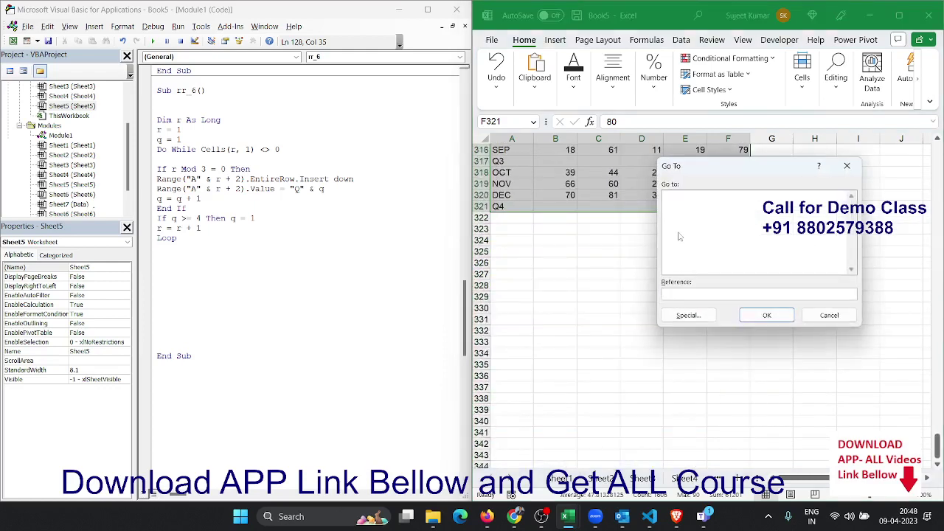
{"action": "left_click", "coordinate": [688, 315]}
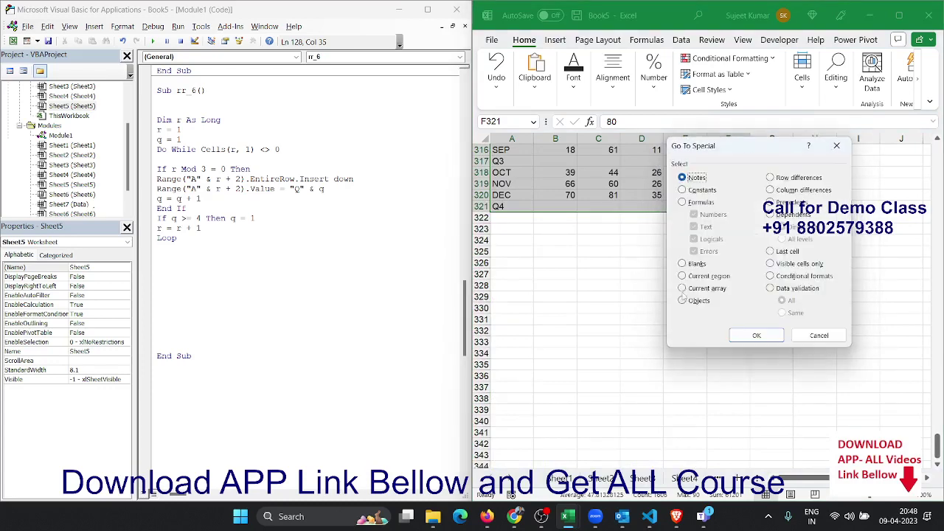
{"action": "left_click", "coordinate": [693, 263]}
{"action": "left_click", "coordinate": [755, 335]}
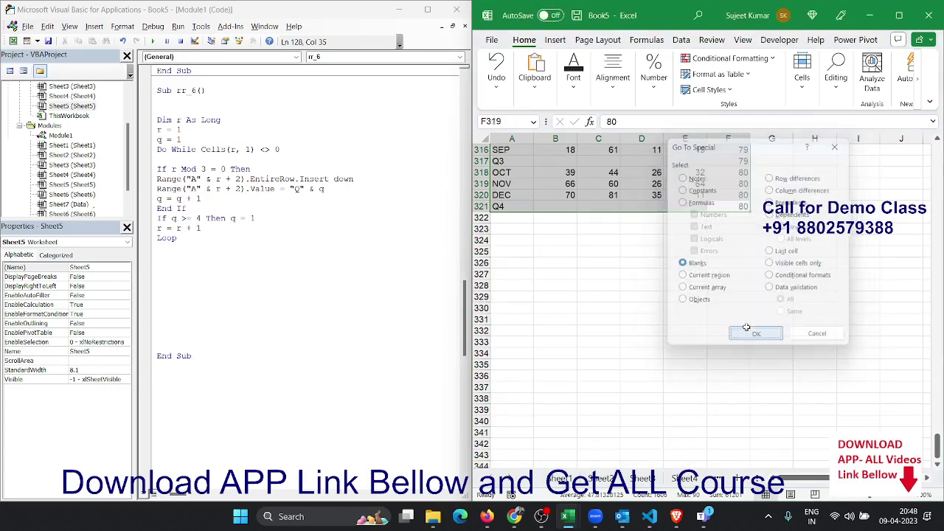
Enter =SUM(B2:B4) into every selected blank cell at once with Ctrl+Enter
{"action": "scroll", "coordinate": [715, 230], "scroll_direction": "up", "scroll_amount": 2}
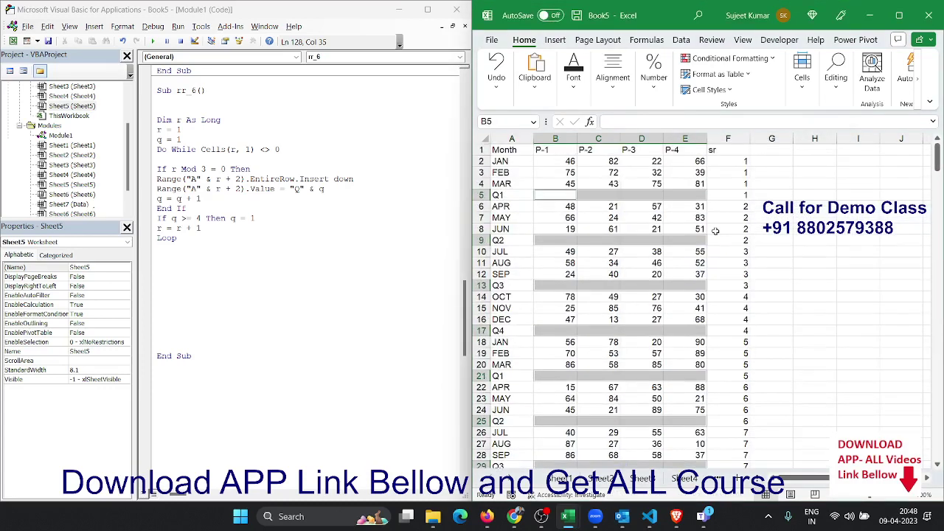
{"action": "type", "text": "="}
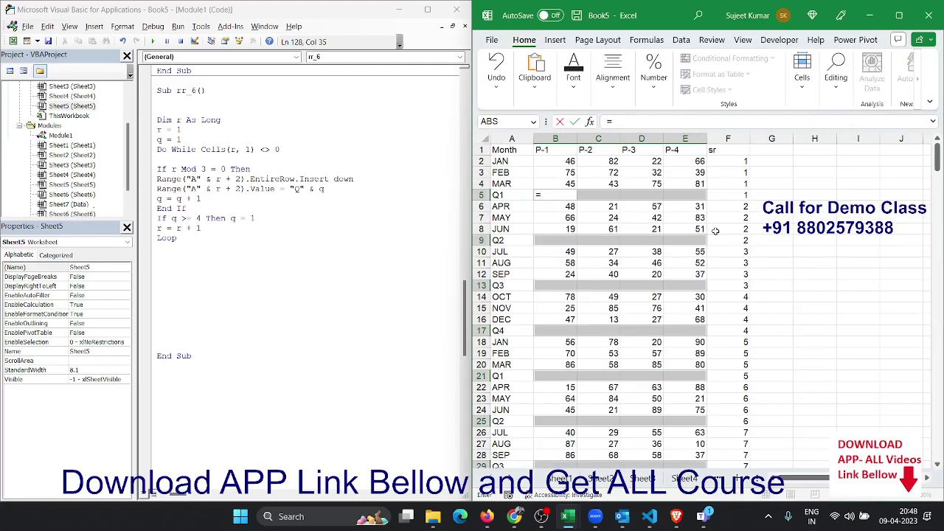
{"action": "type", "text": "sum"}
{"action": "key", "text": "Tab"}
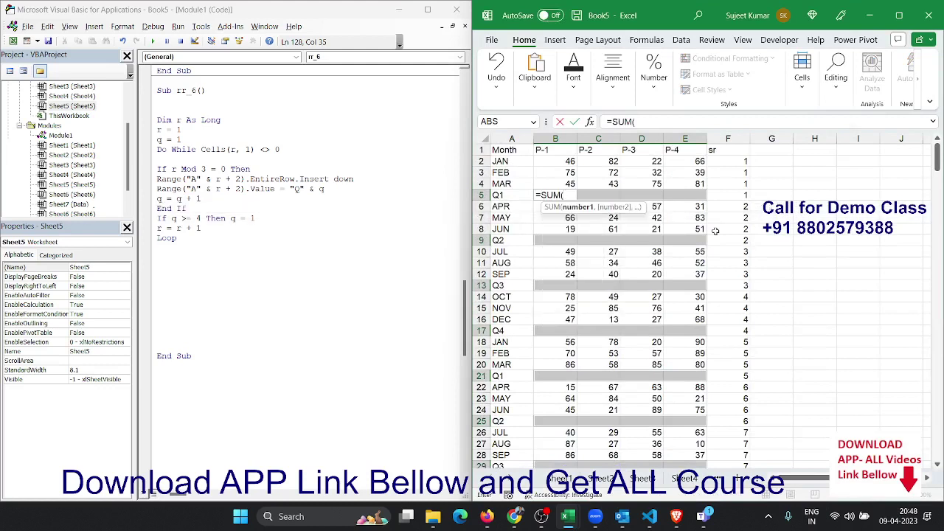
{"action": "key", "text": "Up"}
{"action": "key", "text": "shift+Up"}
{"action": "key", "text": "shift+Up"}
{"action": "key", "text": "shift+Up"}
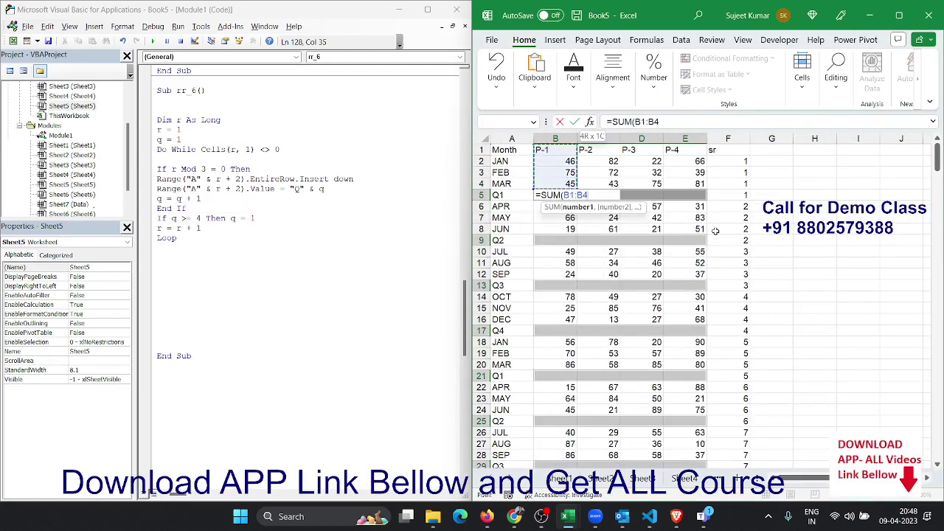
{"action": "key", "text": "shift+Down"}
{"action": "type", "text": ")"}
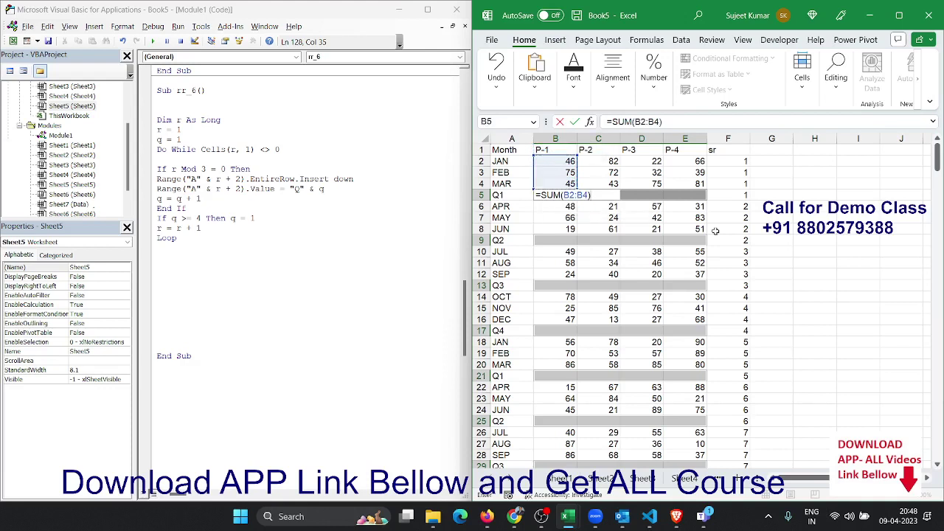
{"action": "key", "text": "ctrl+Return"}
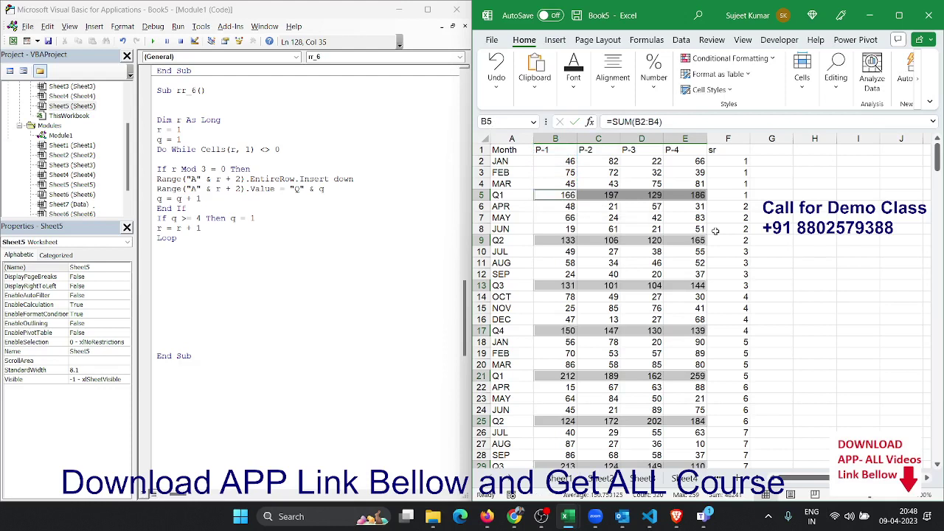
{"action": "left_click_drag", "start_coordinate": [700, 229], "coordinate": [697, 217]}
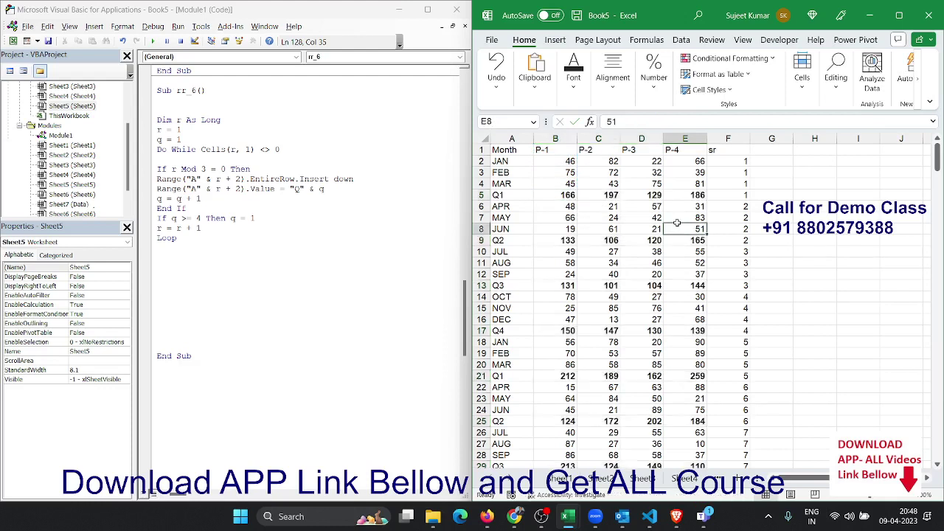
Add an empty Sub rr_8() procedure below the rr_6 macro
{"action": "left_click", "coordinate": [193, 277]}
{"action": "left_click_drag", "start_coordinate": [183, 238], "coordinate": [157, 102]}
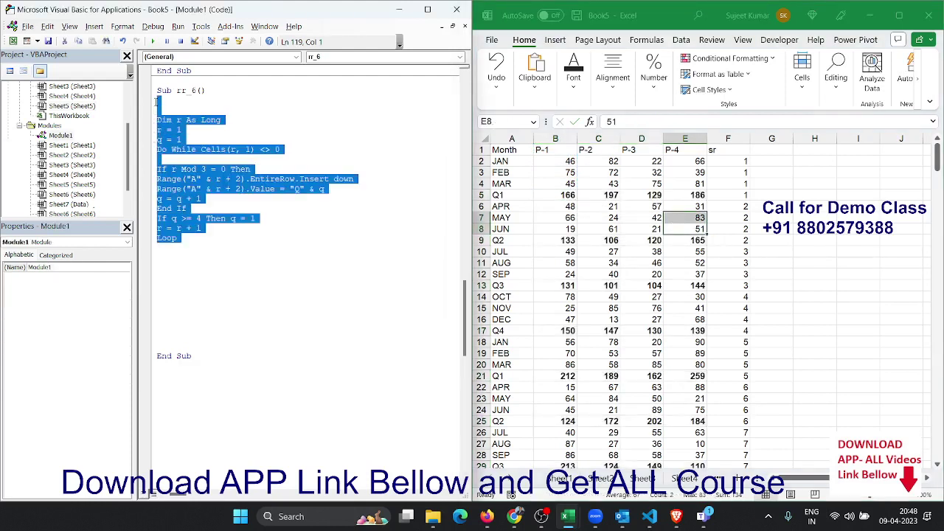
{"action": "left_click", "coordinate": [236, 358]}
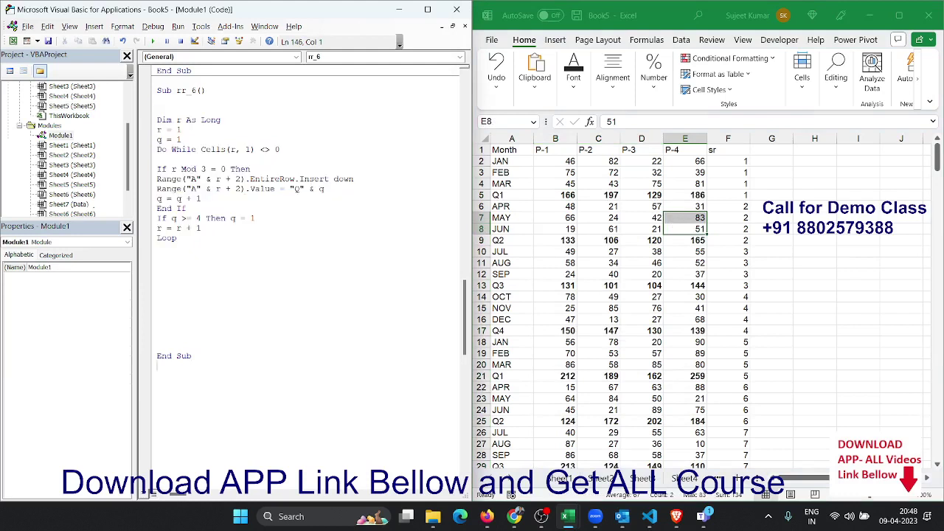
{"action": "key", "text": "Return"}
{"action": "key", "text": "Return"}
{"action": "key", "text": "Return"}
{"action": "key", "text": "Return"}
{"action": "key", "text": "Return"}
{"action": "key", "text": "Return"}
{"action": "key", "text": "Return"}
{"action": "key", "text": "Return"}
{"action": "key", "text": "Return"}
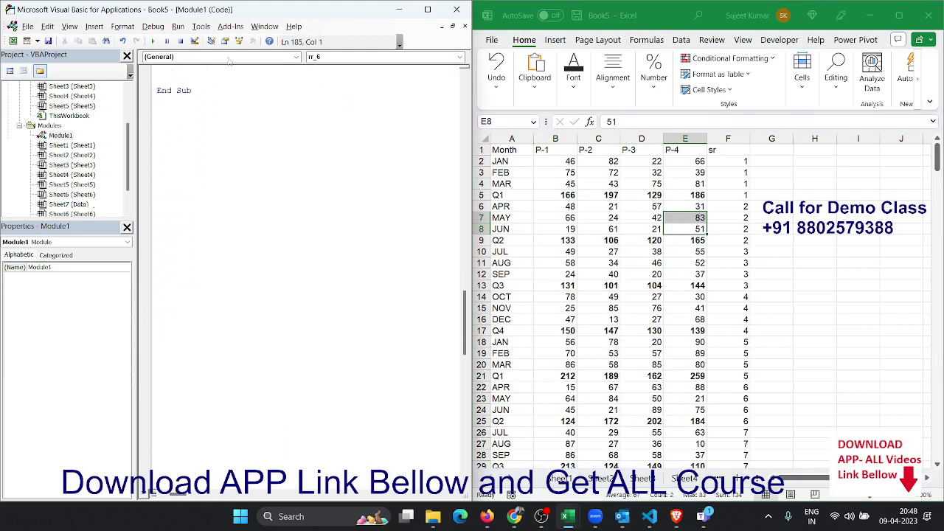
{"action": "type", "text": "yb"}
{"action": "type", "text": "b "}
{"action": "type", "text": "rr"}
{"action": "type", "text": "("}
{"action": "key", "text": "Return"}
{"action": "key", "text": "Return"}
{"action": "key", "text": "Return"}
{"action": "key", "text": "Return"}
{"action": "key", "text": "Return"}
{"action": "key", "text": "Return"}
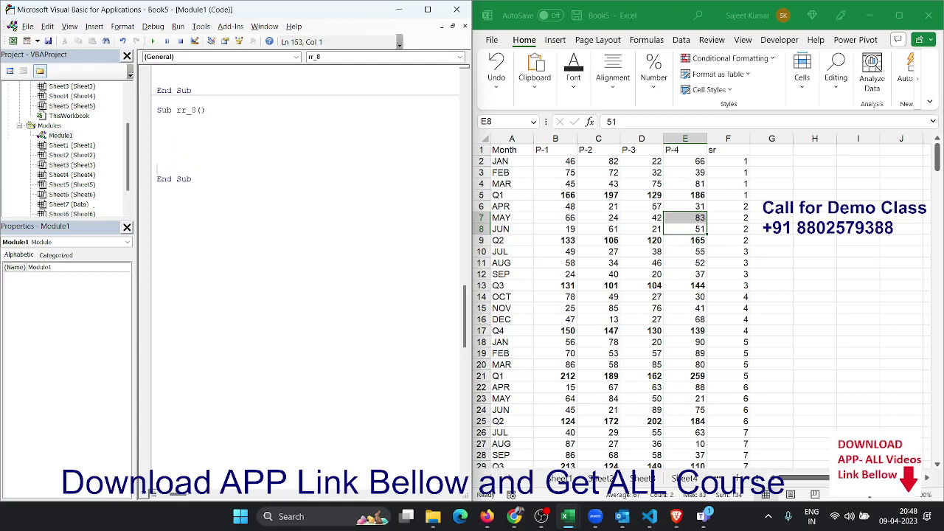
{"action": "key", "text": "Return"}
{"action": "key", "text": "Return"}
{"action": "key", "text": "Return"}
Clear the sr column F and add a new blank worksheet
{"action": "left_click", "coordinate": [497, 191]}
{"action": "left_click_drag", "start_coordinate": [497, 192], "coordinate": [713, 199]}
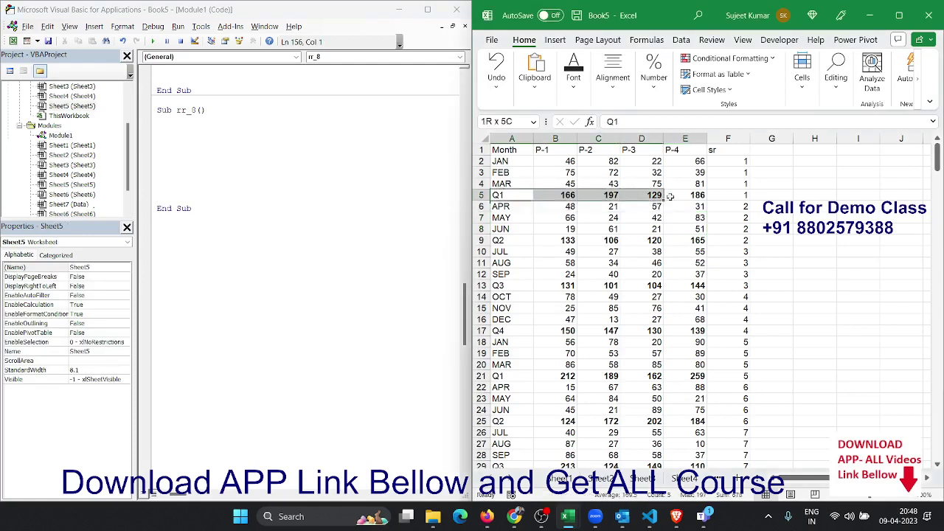
{"action": "left_click", "coordinate": [738, 136]}
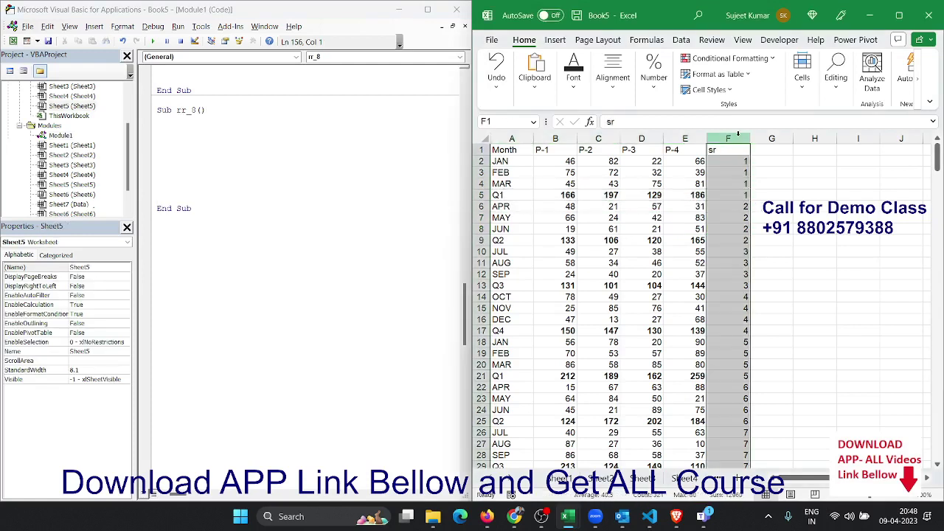
{"action": "key", "text": "Delete"}
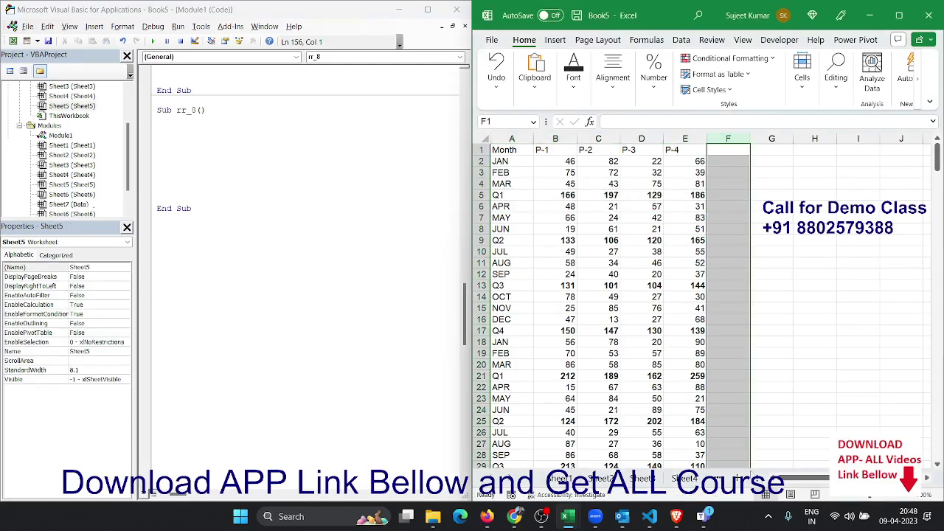
{"action": "left_click", "coordinate": [508, 477]}
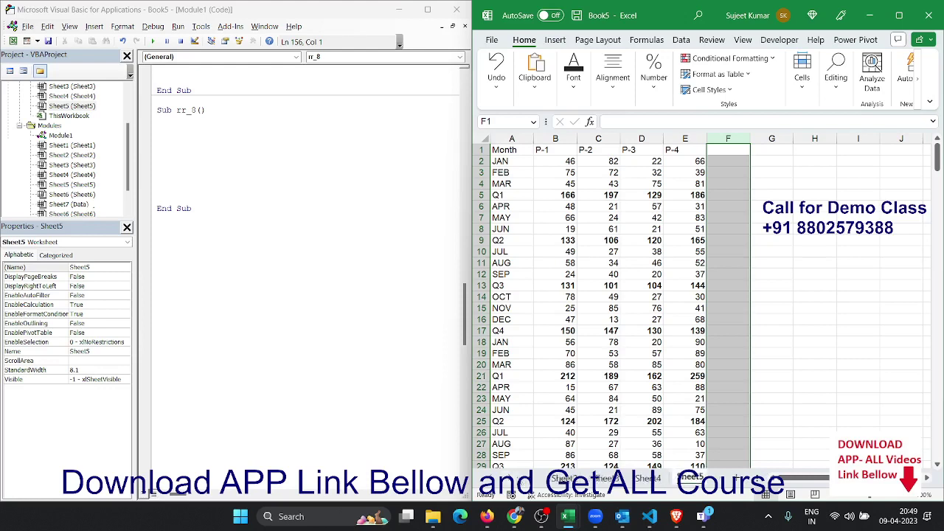
{"action": "left_click", "coordinate": [737, 477]}
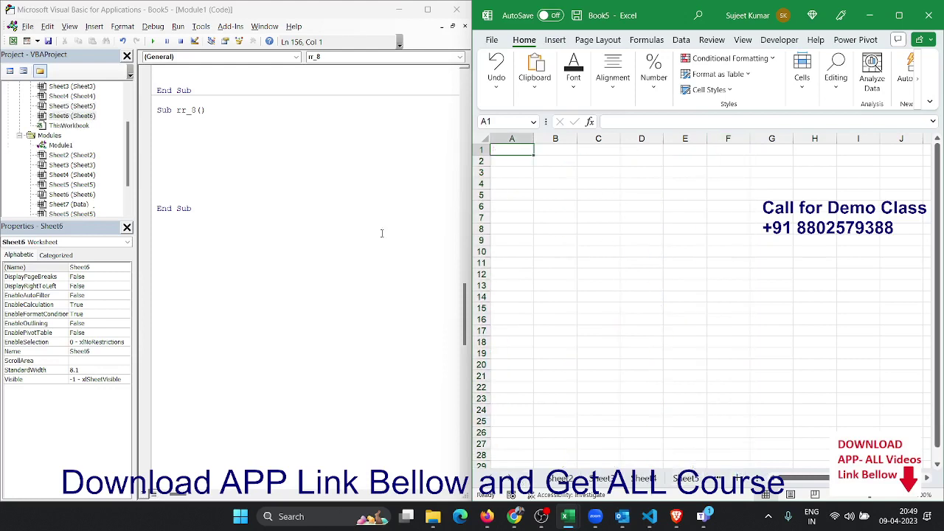
Write the loop: r = 1, For i = 1 To 10, Cells(r, 1).Value = i, r = r + 1, Next i
{"action": "left_click", "coordinate": [170, 137]}
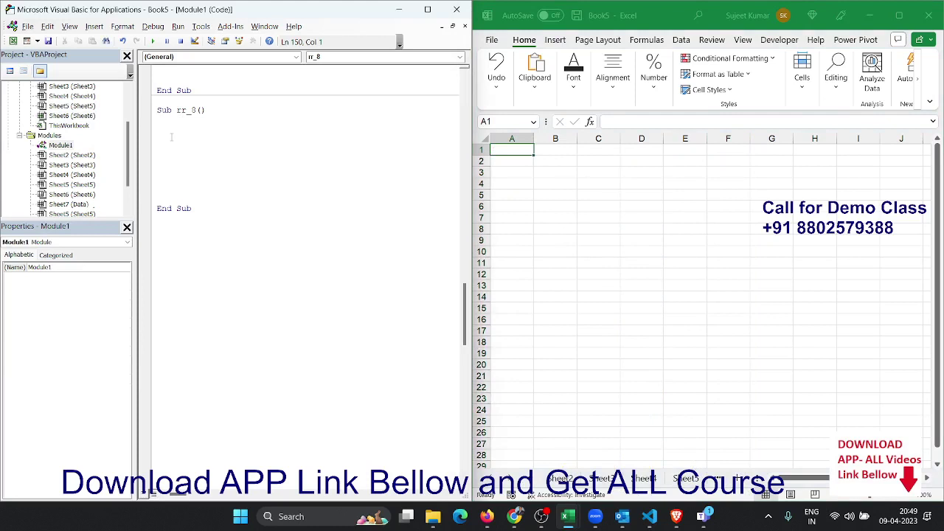
{"action": "type", "text": "for i= "}
{"action": "type", "text": "1"}
{"action": "key", "text": "Return"}
{"action": "key", "text": "Return"}
{"action": "key", "text": "Return"}
{"action": "type", "text": "ne"}
{"action": "type", "text": "cells"}
{"action": "type", "text": "("}
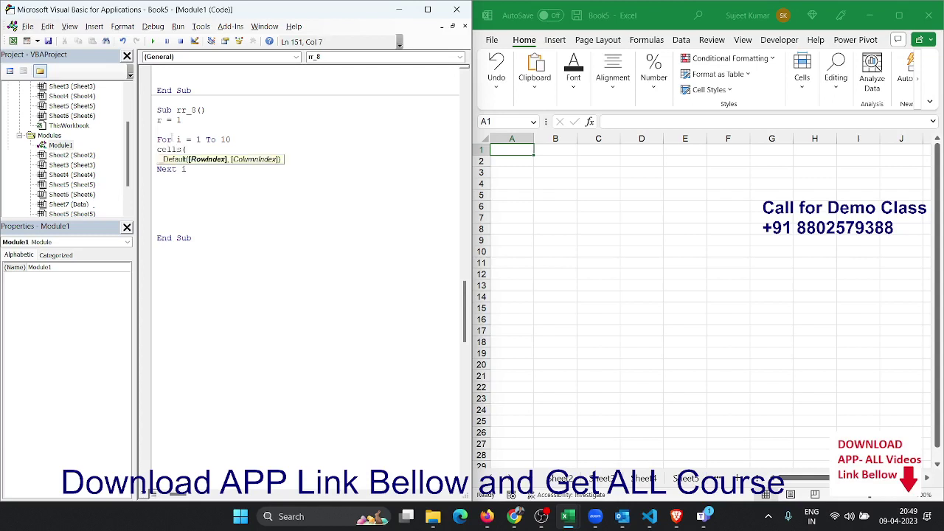
{"action": "type", "text": "r"}
{"action": "type", "text": ","}
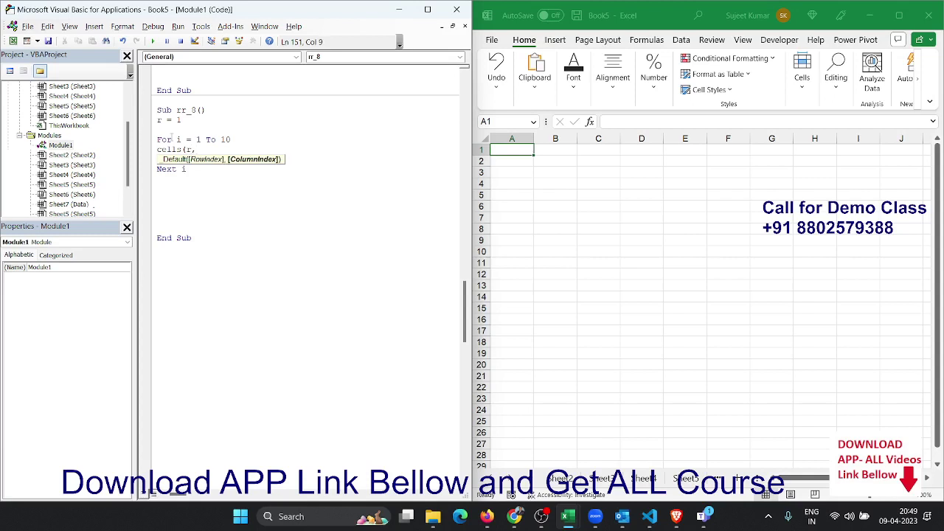
{"action": "type", "text": "1"}
{"action": "type", "text": ").value = i"}
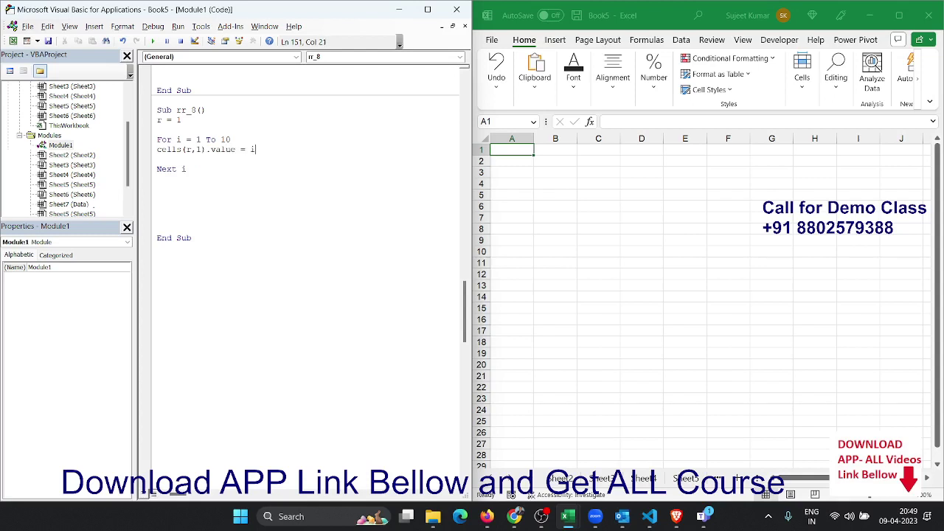
{"action": "key", "text": "Return"}
{"action": "type", "text": "+1"}
{"action": "left_click", "coordinate": [228, 197]}
Run rr_8 and select A1:A10 to check the values 1–10
{"action": "left_click", "coordinate": [166, 41]}
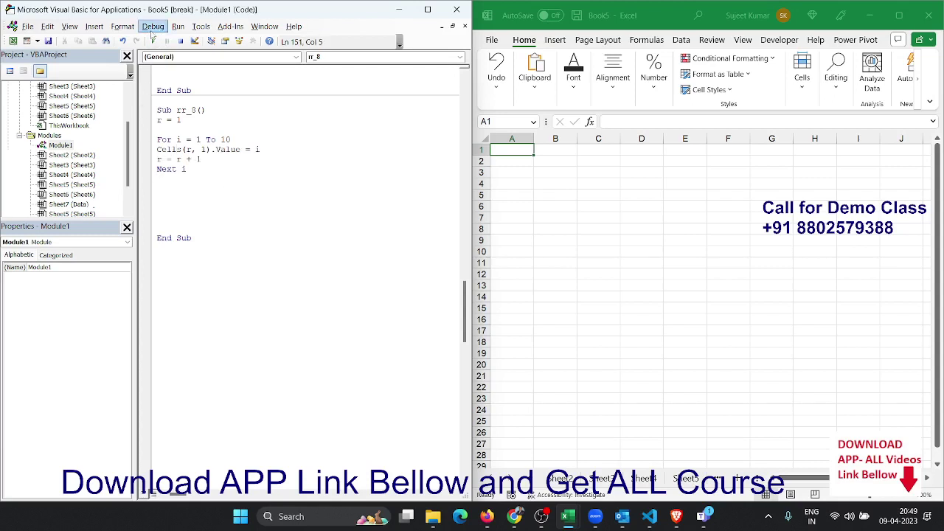
{"action": "left_click", "coordinate": [152, 41]}
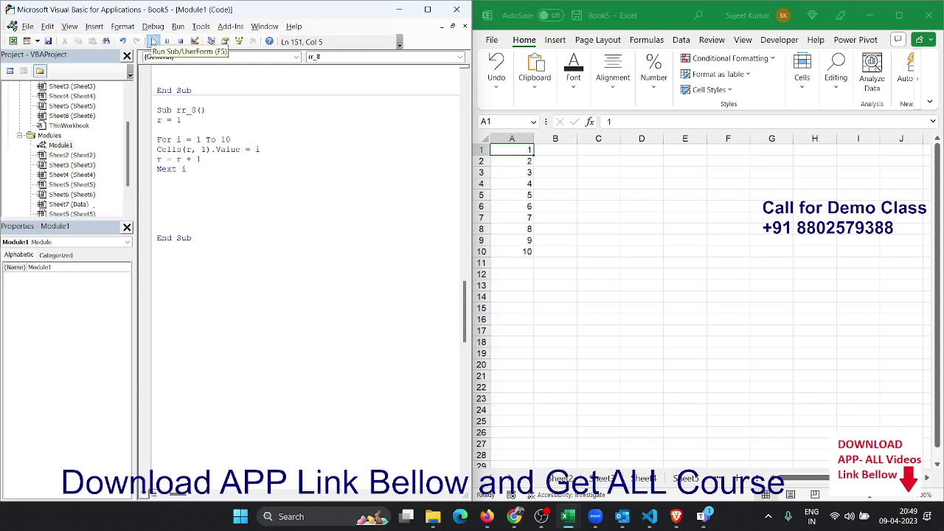
{"action": "left_click", "coordinate": [529, 241]}
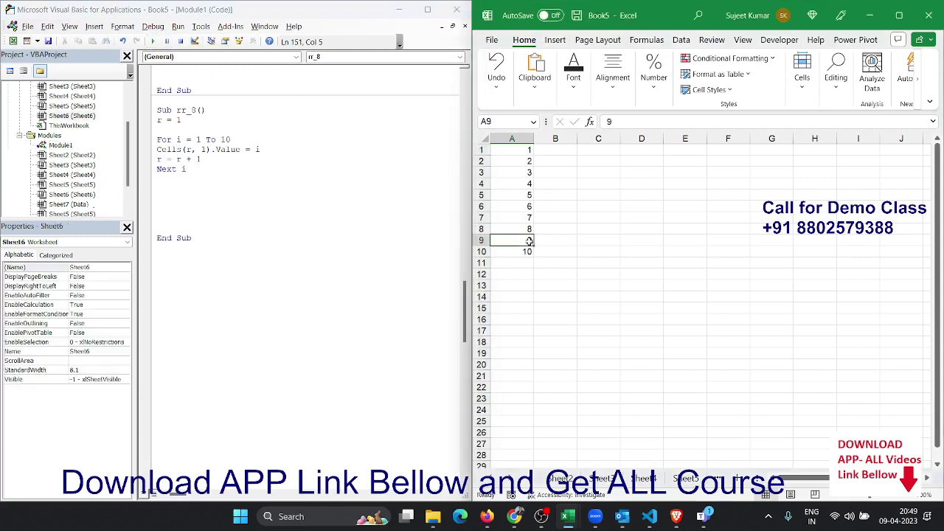
{"action": "left_click_drag", "start_coordinate": [525, 251], "coordinate": [520, 151]}
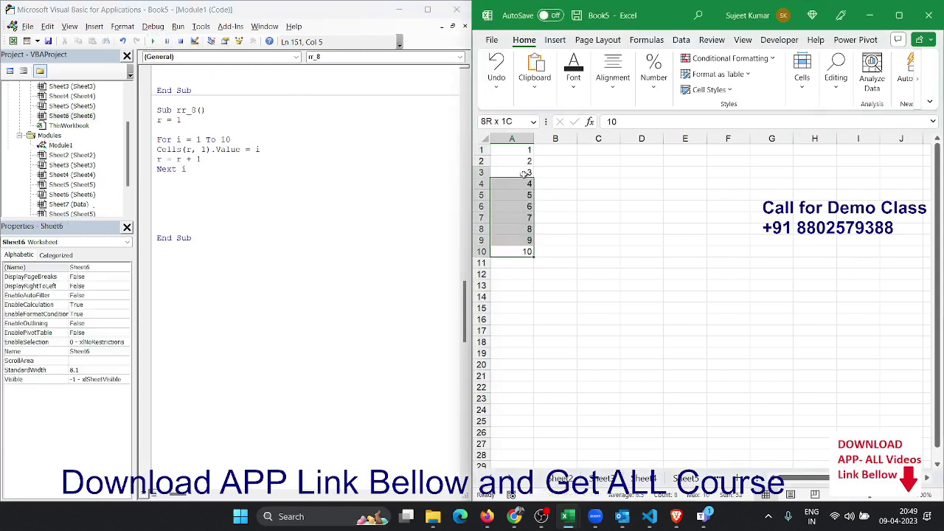
Add Step 2 to the rr_8 For line, correcting the mistyped keyword
{"action": "left_click", "coordinate": [261, 139]}
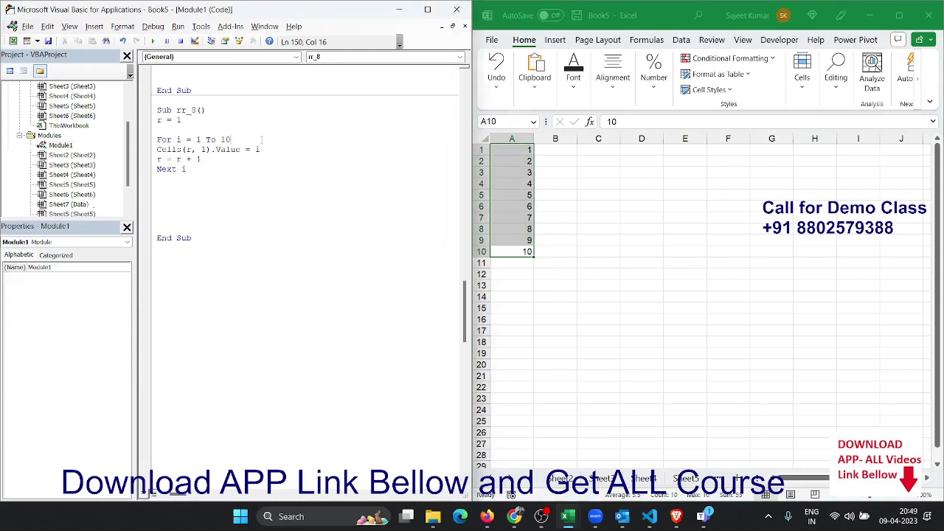
{"action": "type", "text": " set 2"}
{"action": "left_click", "coordinate": [337, 181]}
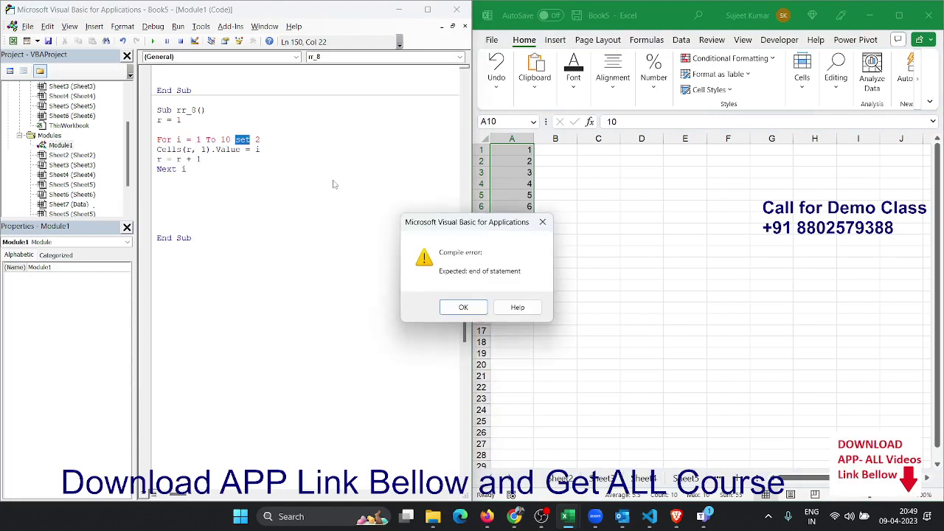
{"action": "key", "text": "Left"}
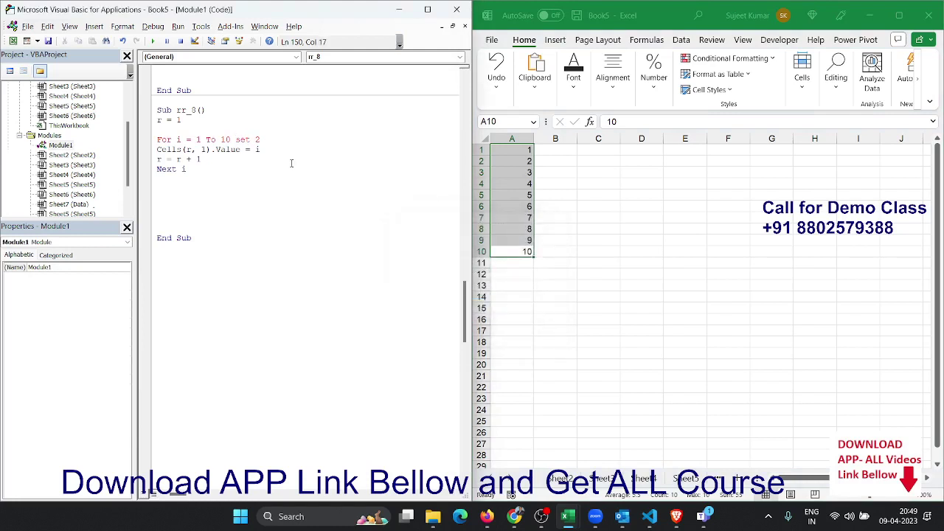
{"action": "key", "text": "Delete"}
{"action": "key", "text": "BackSpace"}
{"action": "key", "text": "BackSpace"}
{"action": "type", "text": "step"}
{"action": "left_click", "coordinate": [292, 164]}
Clear the old numbers from A1:A10 and run the macro with Step 2
{"action": "left_click", "coordinate": [528, 152]}
{"action": "left_click_drag", "start_coordinate": [528, 152], "coordinate": [529, 251]}
{"action": "key", "text": "Delete"}
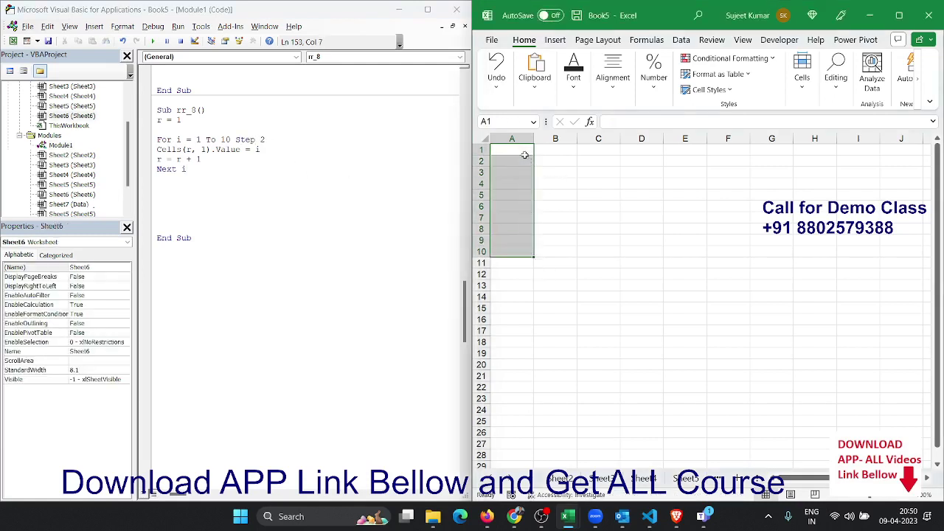
{"action": "left_click", "coordinate": [195, 191]}
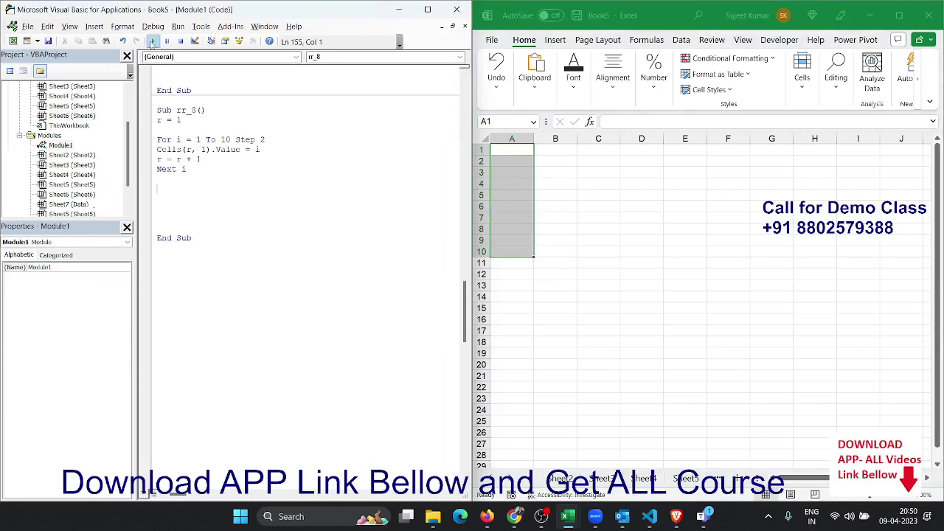
{"action": "left_click", "coordinate": [152, 42]}
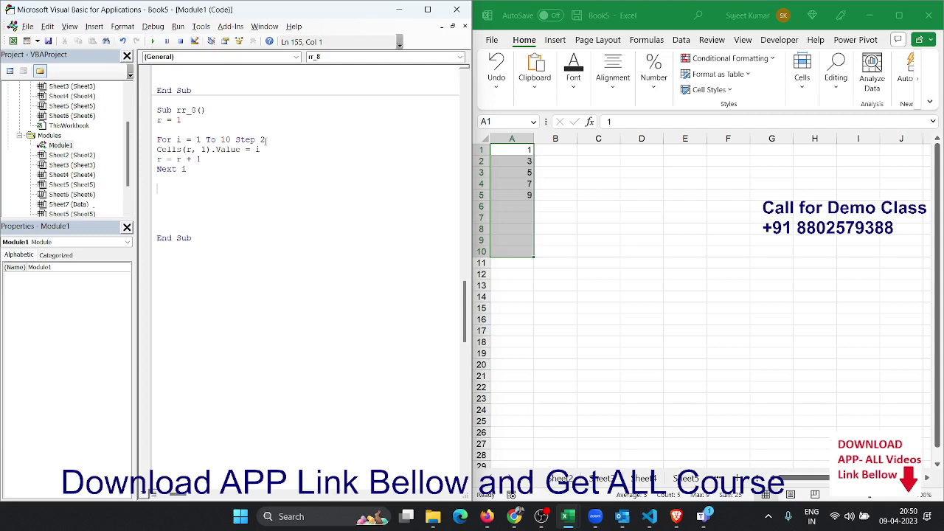
Change the step to 3, clear stale values in A2:A5 and rerun, leaving 1, 4, 7, 10
{"action": "double_click", "coordinate": [263, 139]}
{"action": "type", "text": "3"}
{"action": "left_click", "coordinate": [153, 42]}
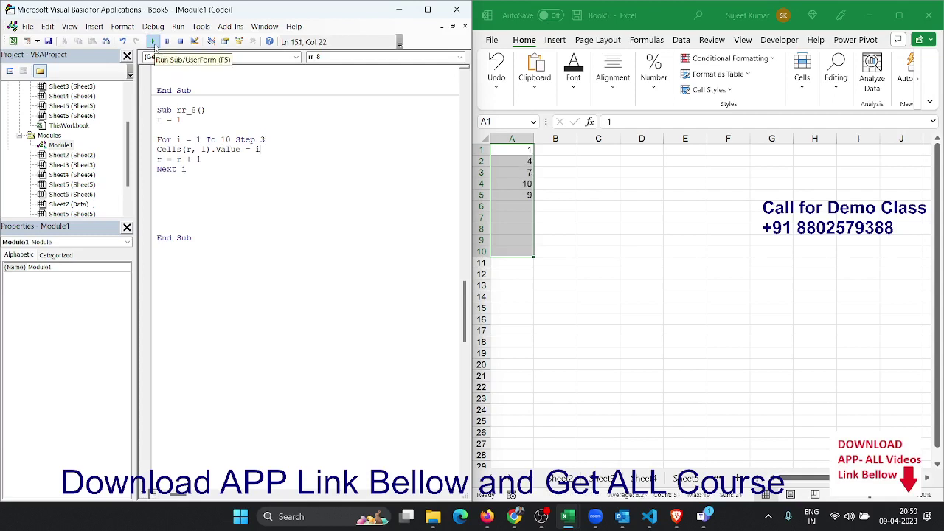
{"action": "left_click_drag", "start_coordinate": [517, 194], "coordinate": [517, 158]}
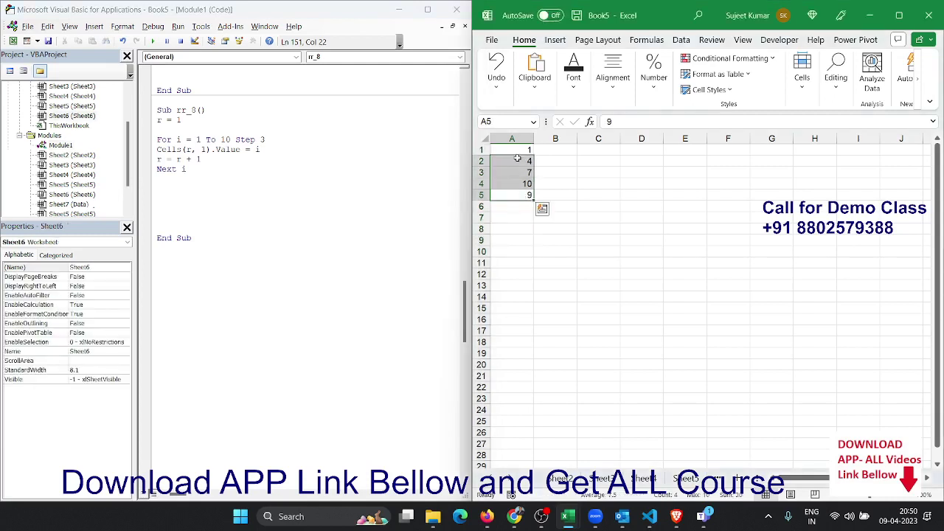
{"action": "key", "text": "Delete"}
{"action": "left_click", "coordinate": [156, 168]}
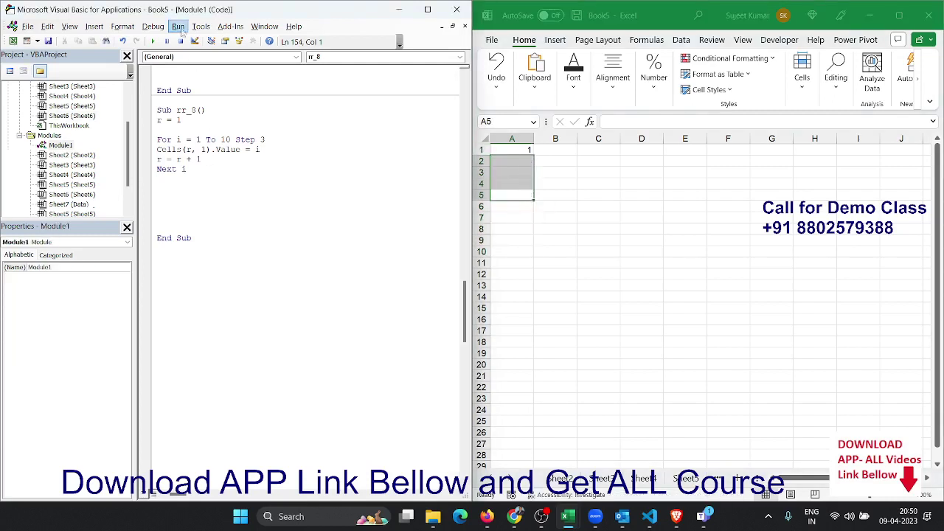
{"action": "left_click", "coordinate": [153, 42]}
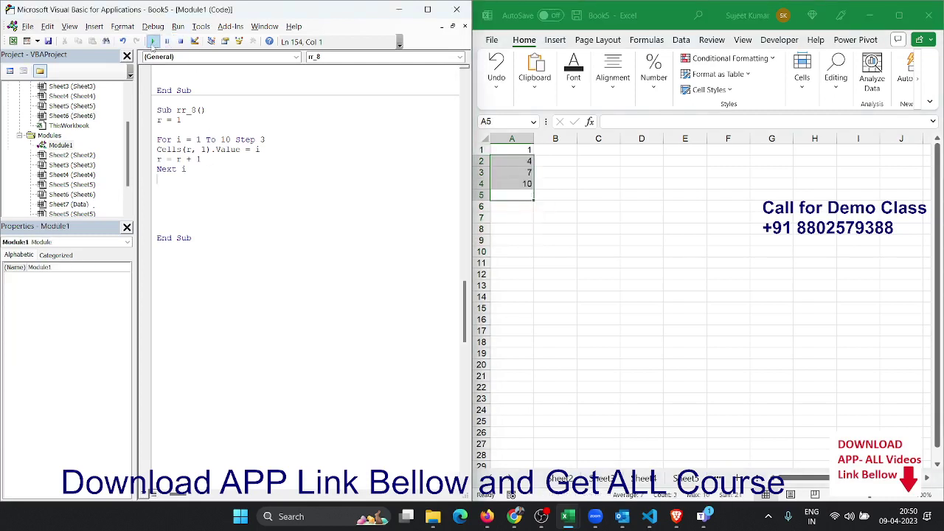
{"action": "left_click", "coordinate": [517, 194]}
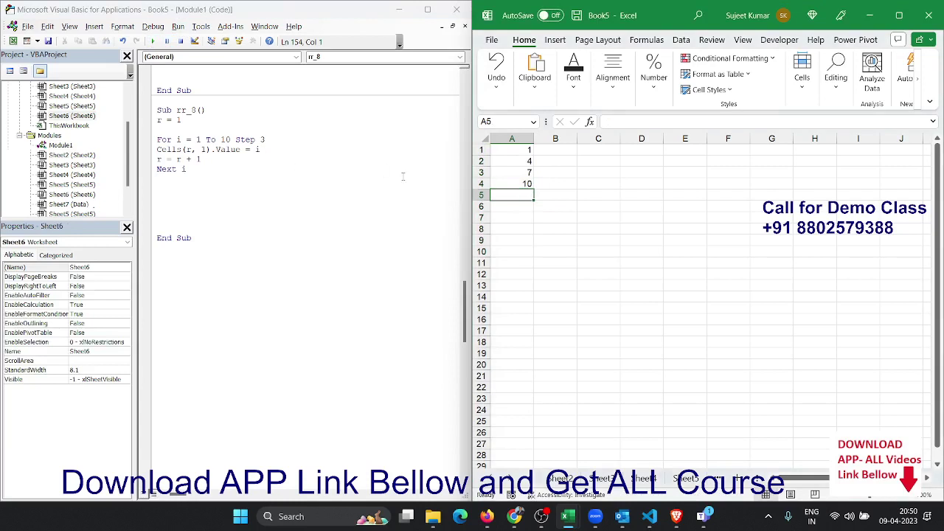
Clear A1:A4, rewrite the loop as For i = 10 To 1 Step -1, and run it
{"action": "left_click_drag", "start_coordinate": [510, 184], "coordinate": [501, 159]}
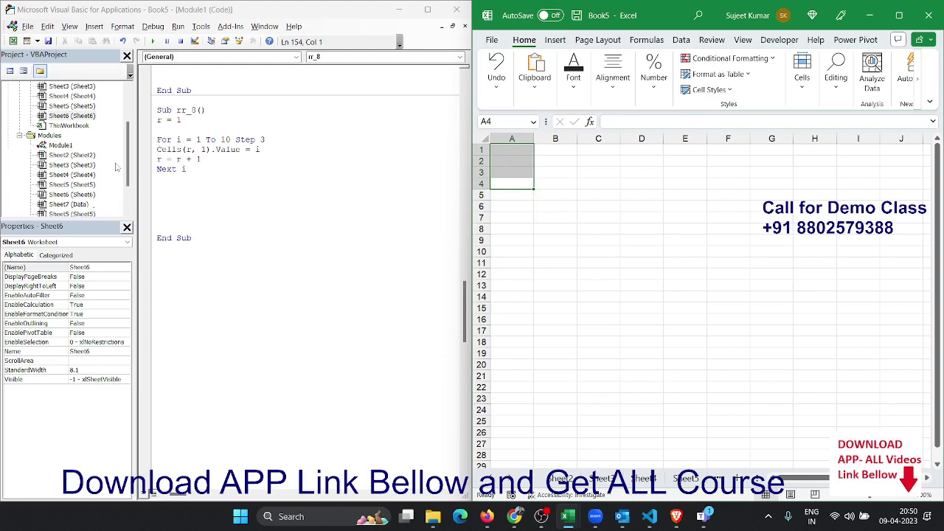
{"action": "double_click", "coordinate": [225, 139]}
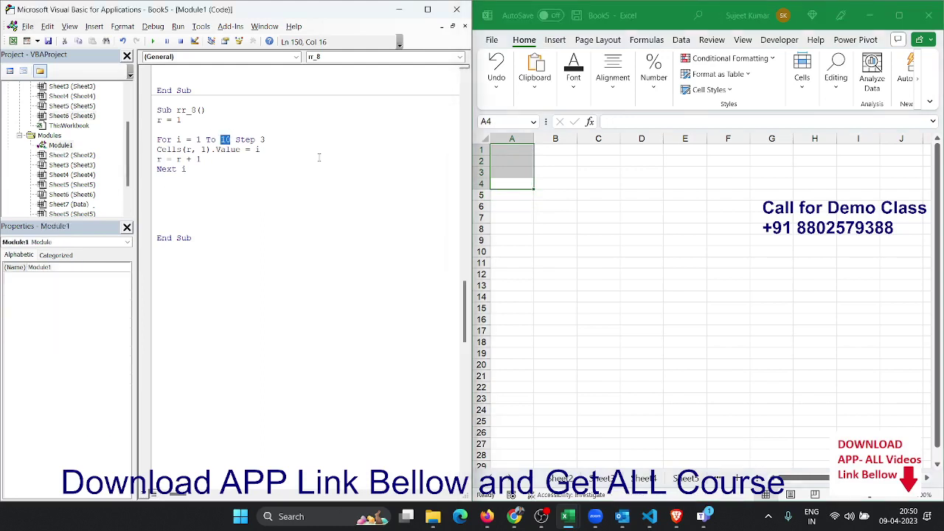
{"action": "key", "text": "Left"}
{"action": "key", "text": "Left"}
{"action": "key", "text": "Left"}
{"action": "type", "text": "0"}
{"action": "key", "text": "Delete"}
{"action": "key", "text": "Delete"}
{"action": "type", "text": "1"}
{"action": "left_click", "coordinate": [307, 167]}
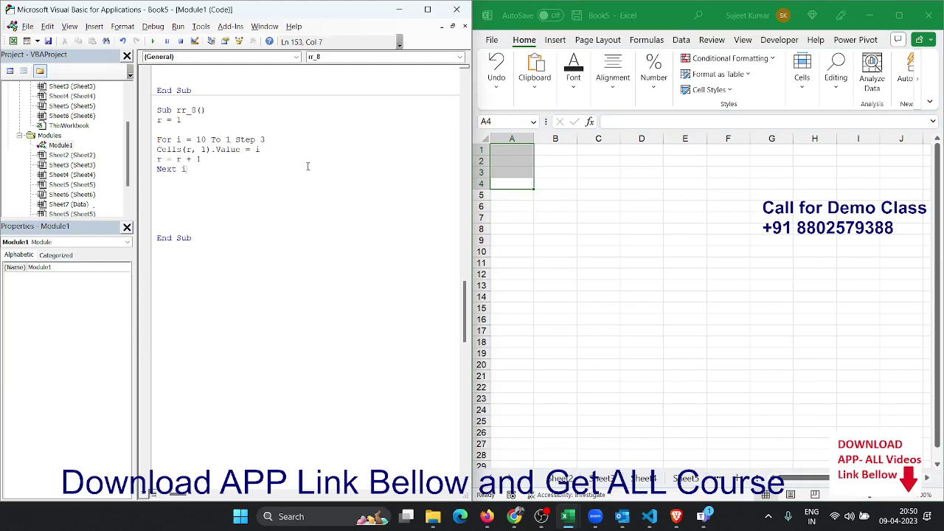
{"action": "double_click", "coordinate": [264, 140]}
{"action": "type", "text": "-1"}
{"action": "left_click", "coordinate": [249, 166]}
{"action": "left_click", "coordinate": [152, 42]}
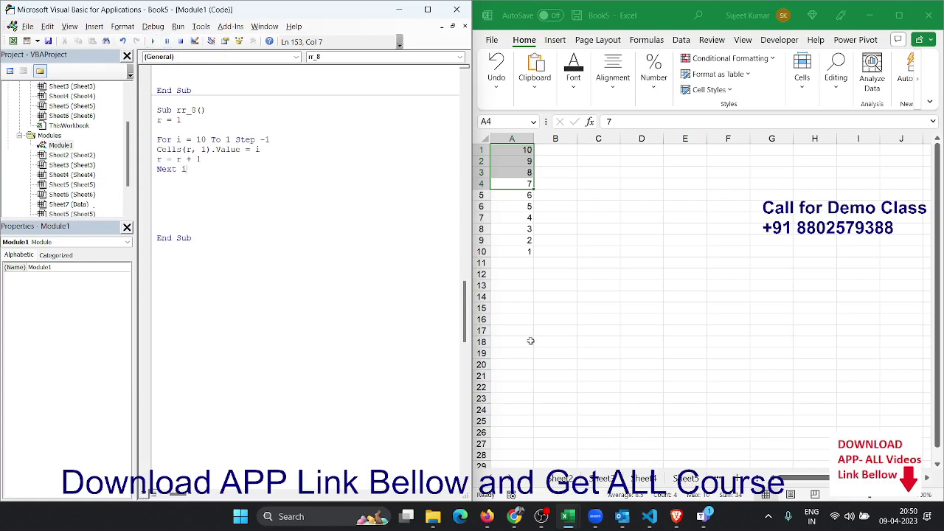
On the monthly data sheet, copy headers A1:E1 (Month, P-1 to P-4) and paste them at G1
{"action": "left_click", "coordinate": [685, 484]}
{"action": "left_click", "coordinate": [685, 479]}
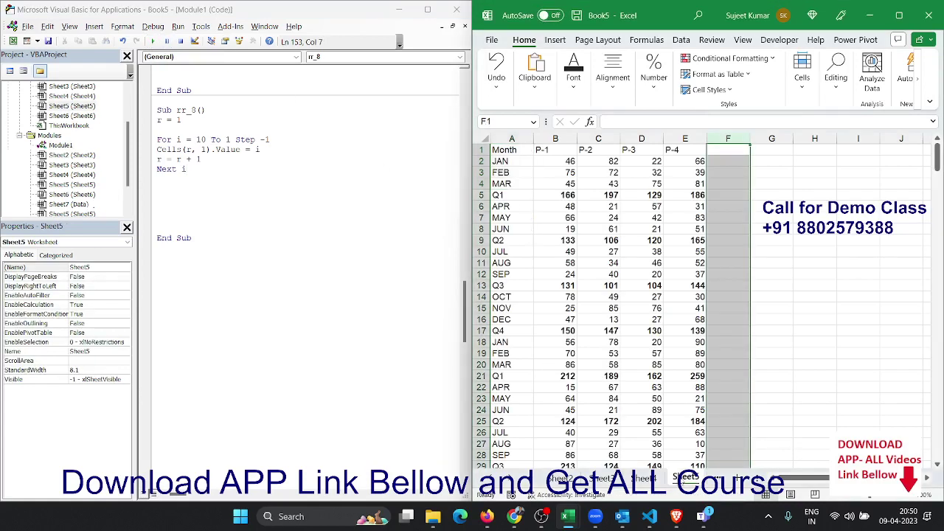
{"action": "left_click", "coordinate": [689, 253]}
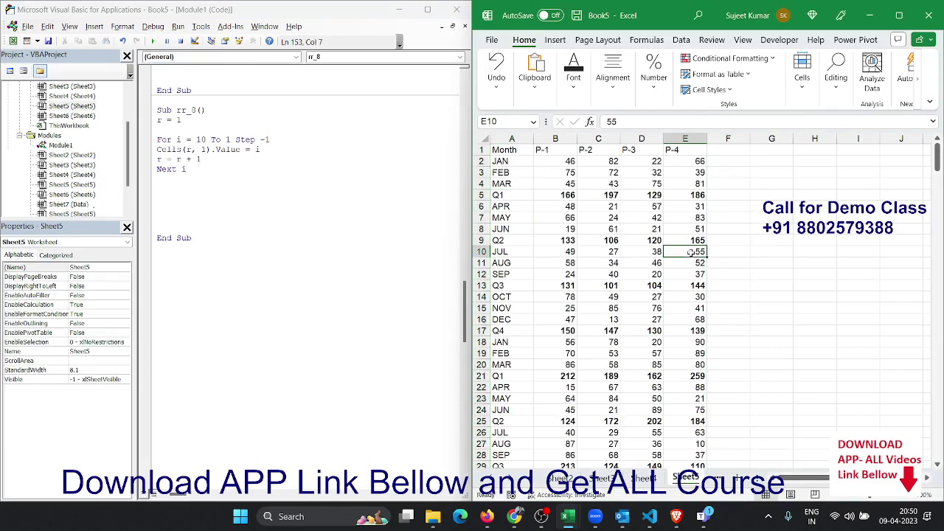
{"action": "left_click", "coordinate": [481, 149]}
{"action": "left_click", "coordinate": [515, 150]}
{"action": "key", "text": "ctrl+shift+Right"}
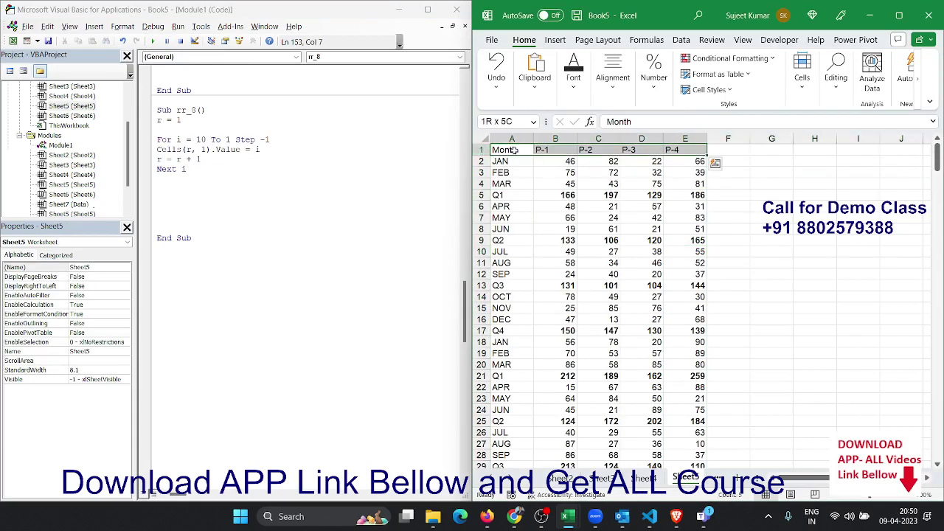
{"action": "key", "text": "ctrl+c"}
{"action": "key", "text": "Right"}
{"action": "key", "text": "Right"}
{"action": "key", "text": "Right"}
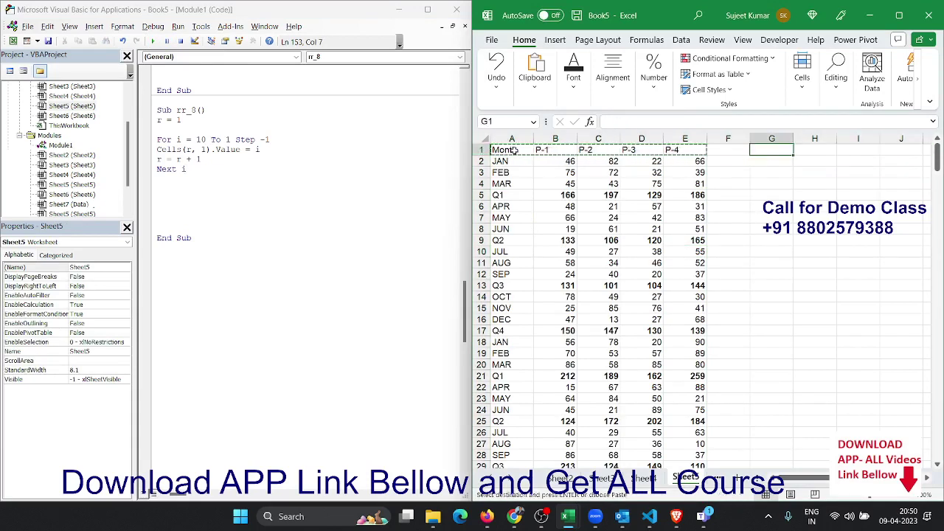
{"action": "key", "text": "ctrl+v"}
Create the Sub rr_10() procedure and begin its For i = 2 To line
{"action": "left_click", "coordinate": [270, 278]}
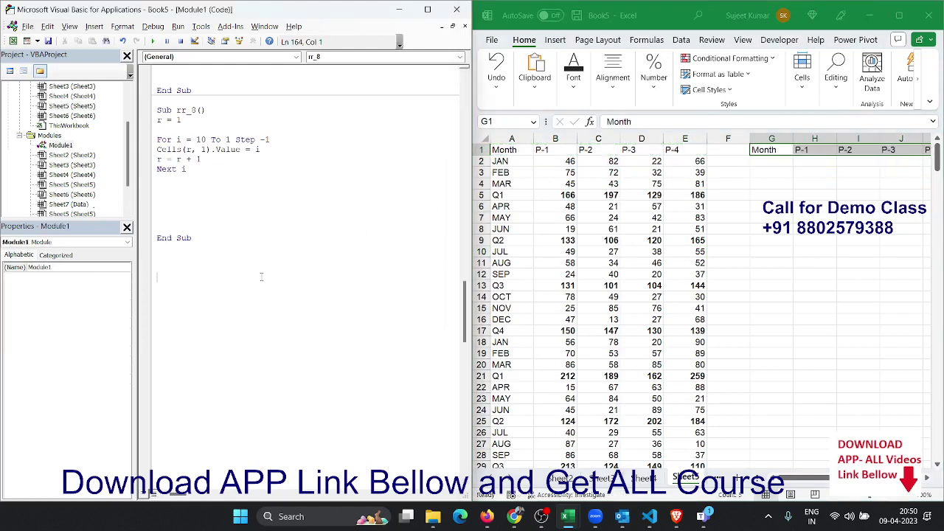
{"action": "scroll", "coordinate": [236, 265], "scroll_direction": "down", "scroll_amount": 1}
{"action": "scroll", "coordinate": [196, 222], "scroll_direction": "down", "scroll_amount": 1}
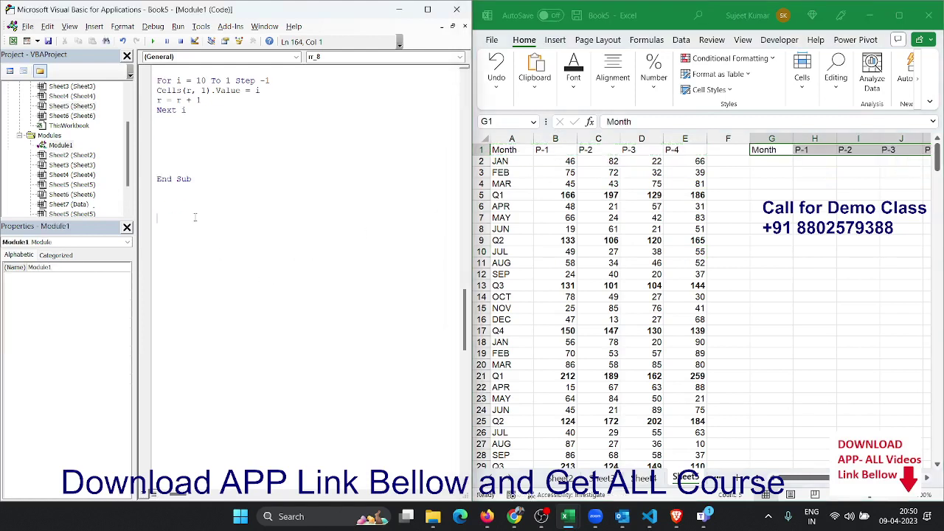
{"action": "type", "text": "sub rr_"}
{"action": "type", "text": "1"}
{"action": "type", "text": "0()"}
{"action": "key", "text": "Return"}
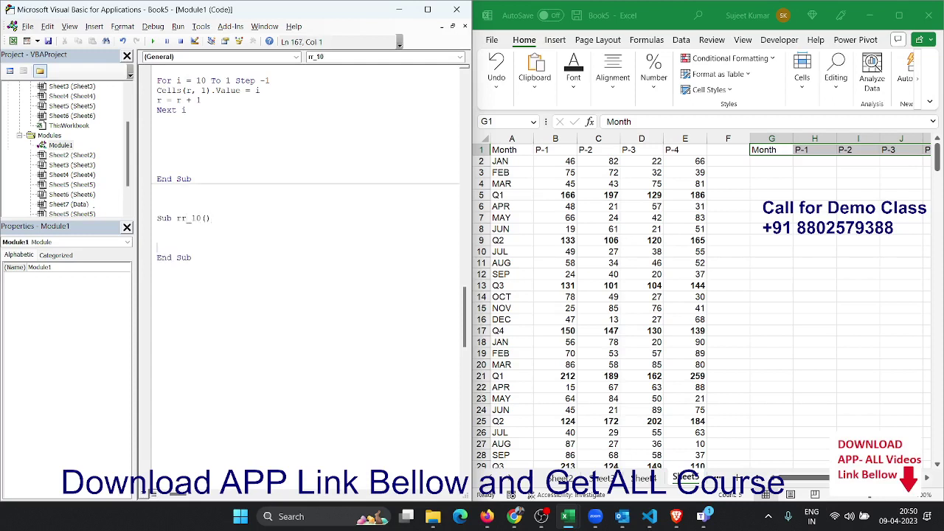
{"action": "type", "text": "for "}
{"action": "type", "text": "i = "}
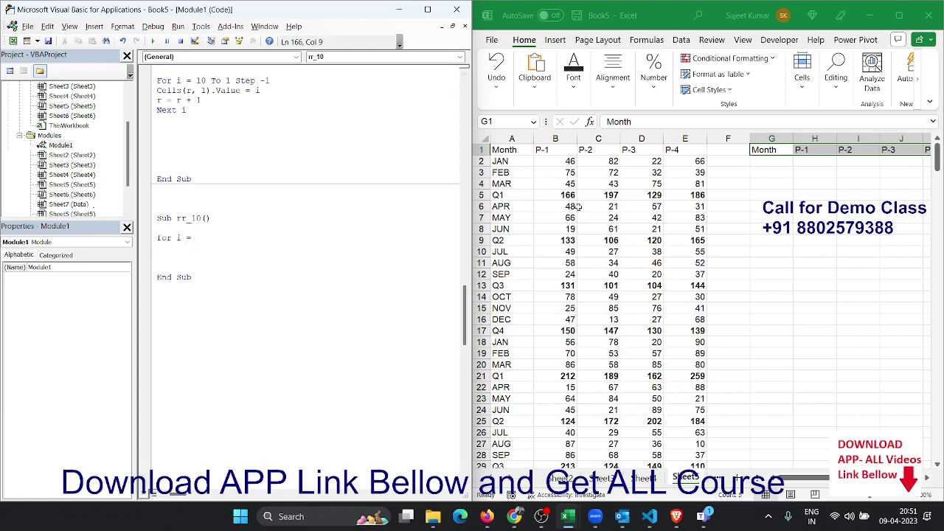
{"action": "type", "text": "2 "}
{"action": "type", "text": "to"}
{"action": "key", "text": "Return"}
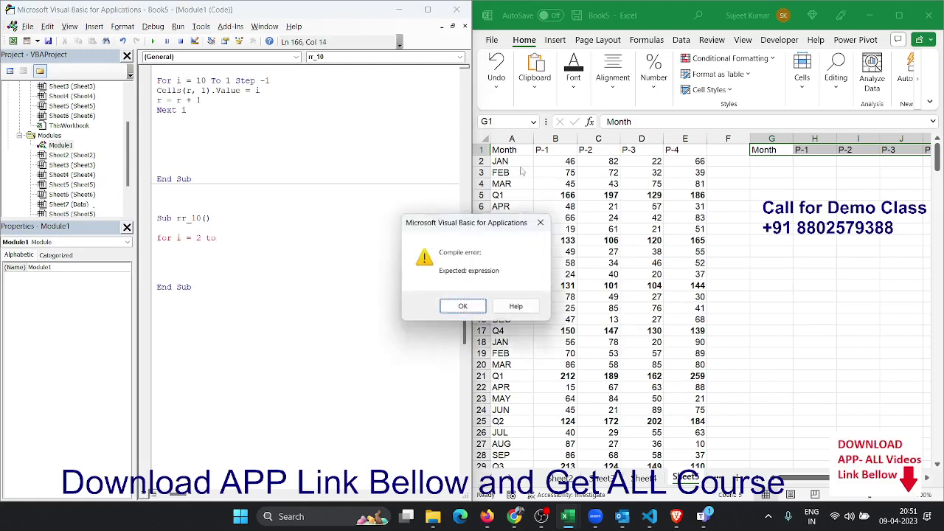
{"action": "key", "text": "Return"}
Find that column A data ends at row 321 and complete For i = 2 To 321
{"action": "left_click", "coordinate": [523, 239]}
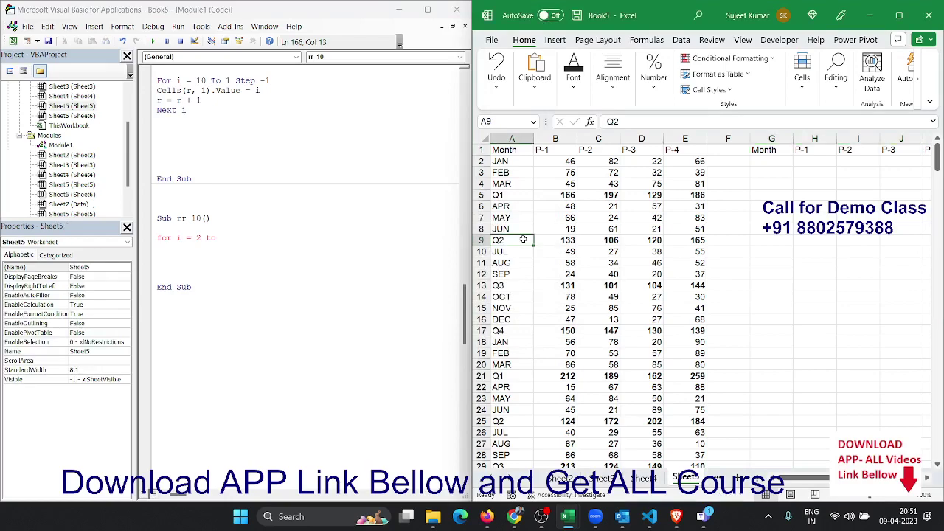
{"action": "key", "text": "ctrl+Down"}
{"action": "key", "text": "Down"}
{"action": "key", "text": "Up"}
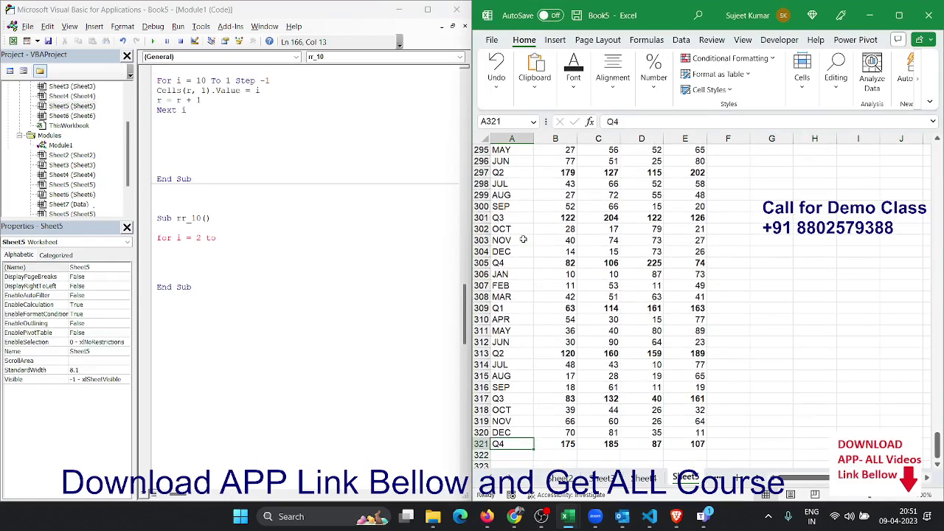
{"action": "key", "text": "ctrl+Up"}
{"action": "left_click", "coordinate": [229, 220]}
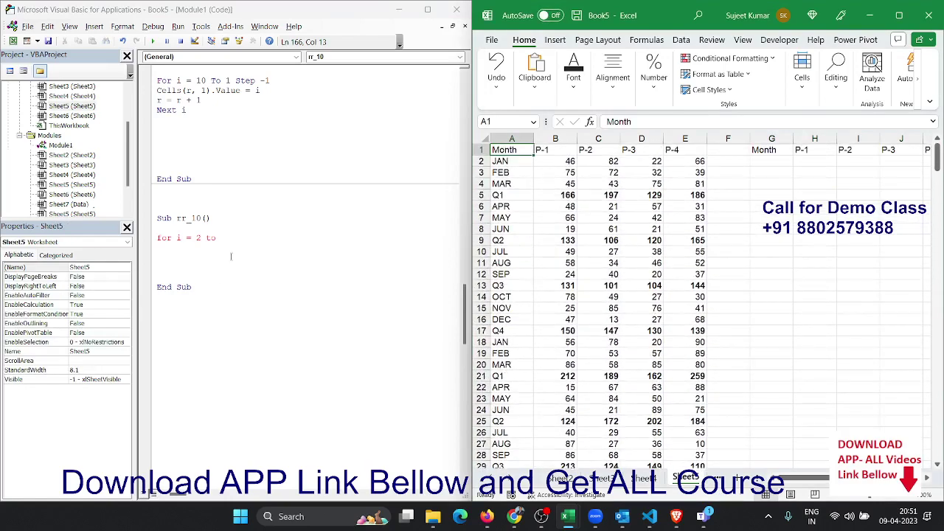
{"action": "left_click", "coordinate": [229, 236]}
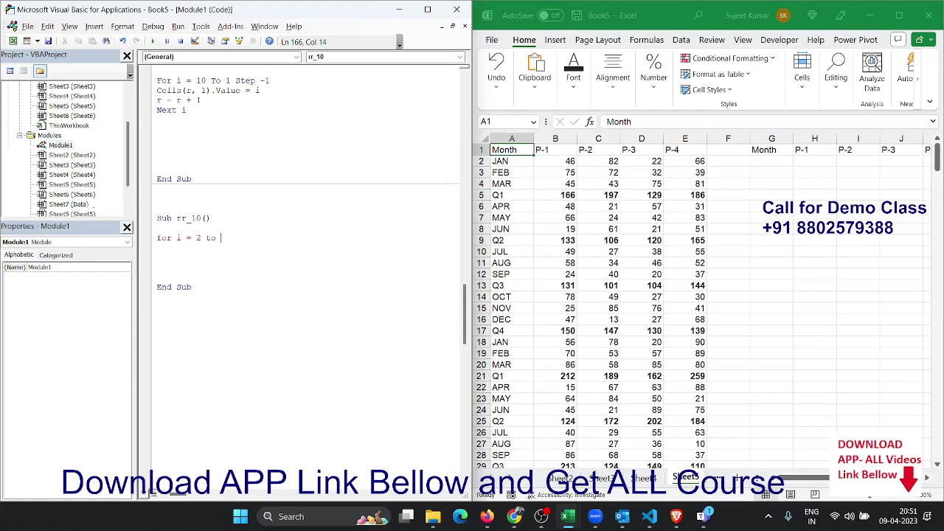
{"action": "type", "text": "321"}
{"action": "key", "text": "Return"}
Close the loop with Next i and add Step 3 to the loop header
{"action": "key", "text": "Return"}
{"action": "key", "text": "Return"}
{"action": "type", "text": "next "}
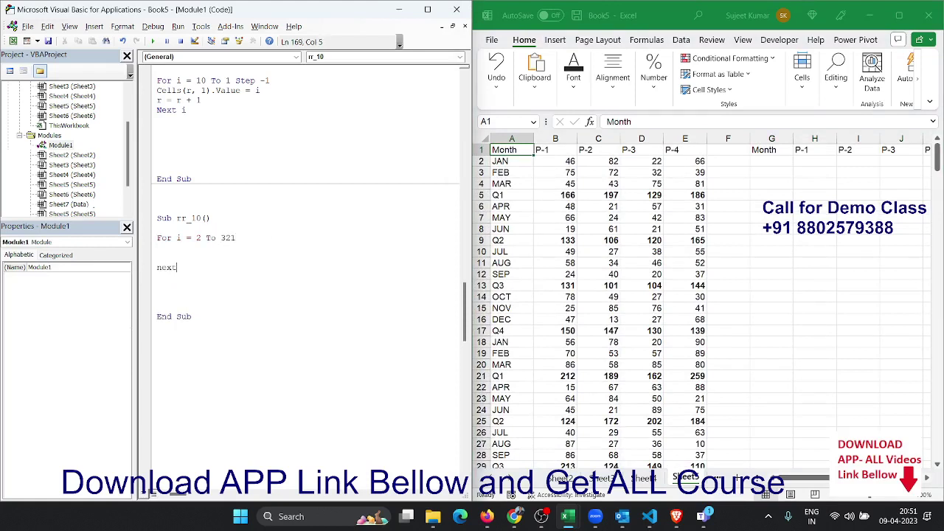
{"action": "type", "text": "i"}
{"action": "key", "text": "Return"}
{"action": "key", "text": "Up"}
{"action": "key", "text": "Up"}
{"action": "key", "text": "Up"}
{"action": "left_click", "coordinate": [270, 233]}
{"action": "type", "text": "ste"}
{"action": "type", "text": "p 3"}
{"action": "left_click", "coordinate": [196, 266]}
{"action": "key", "text": "Return"}
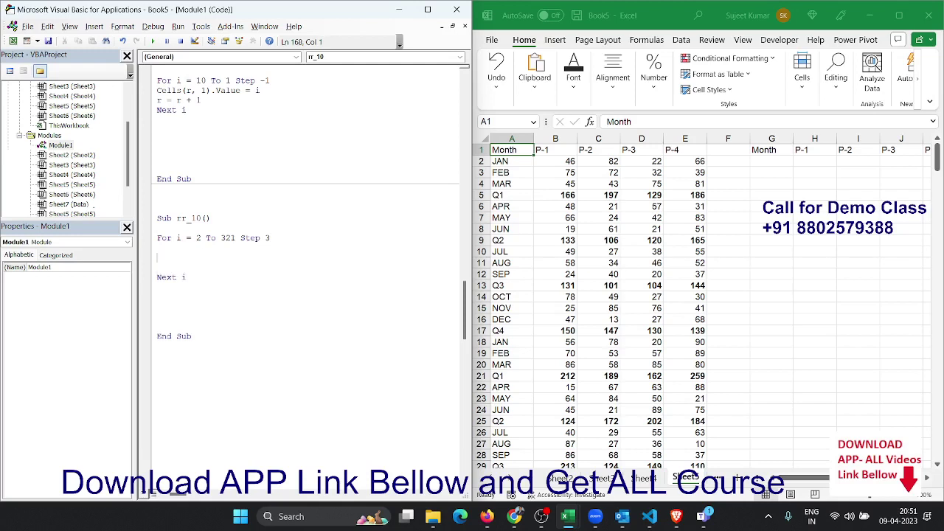
Add the line Range("A" & i, "E" & i).Copy inside the loop
{"action": "type", "text": "rang"}
{"action": "type", "text": "e("}
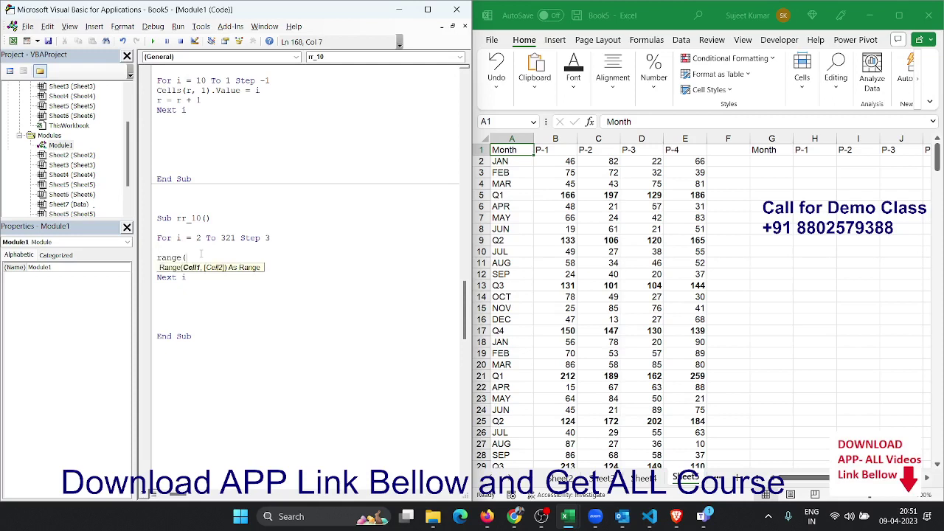
{"action": "type", "text": "\"A"}
{"action": "type", "text": "\" "}
{"action": "type", "text": "& i"}
{"action": "type", "text": ","}
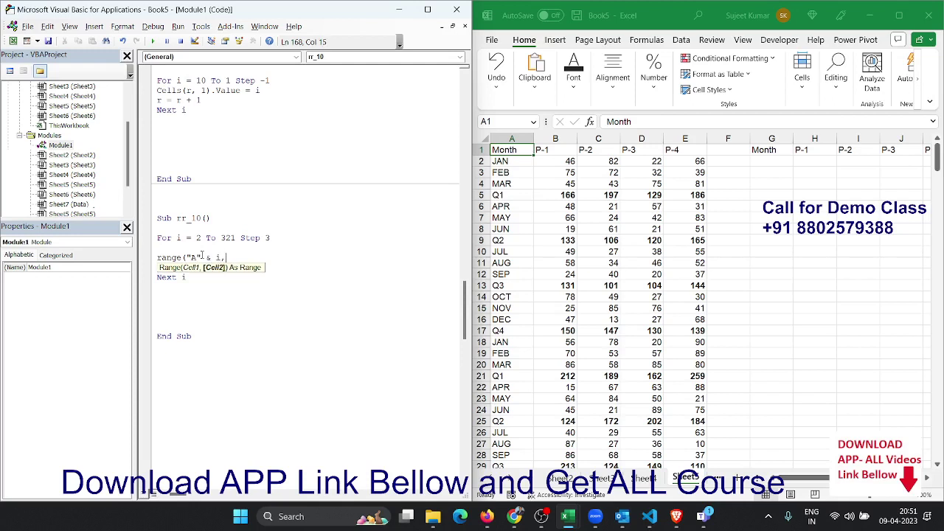
{"action": "type", "text": "\"A"}
{"action": "key", "text": "BackSpace"}
{"action": "type", "text": "E\" "}
{"action": "type", "text": "& i)"}
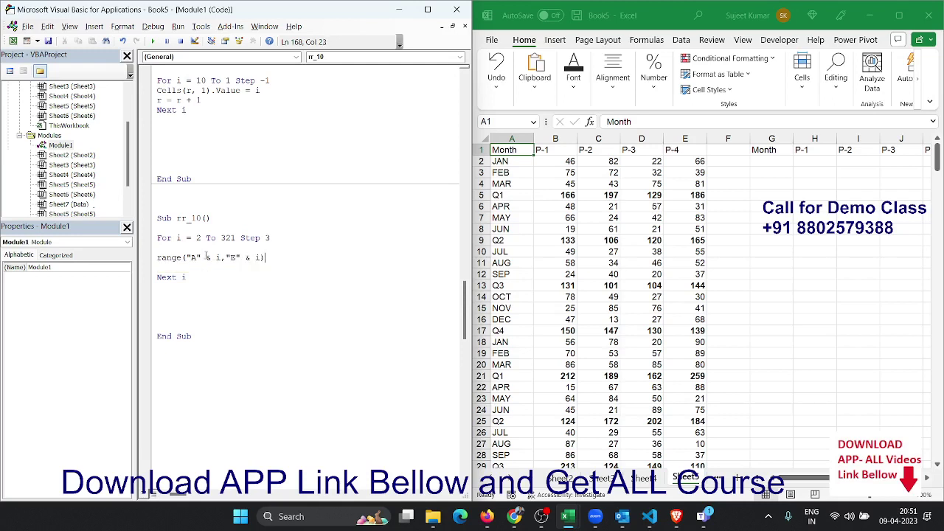
{"action": "type", "text": ".cop"}
{"action": "key", "text": "Return"}
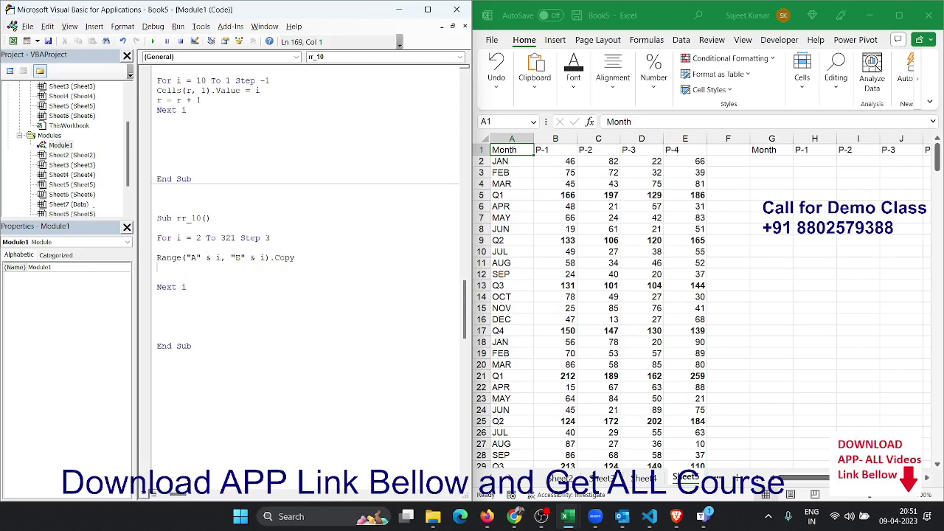
{"action": "key", "text": "Return"}
Add the paste line Range("G65000").End(xlUp).Offset(1,0).PasteSpecial below the copy line
{"action": "type", "text": "range("}
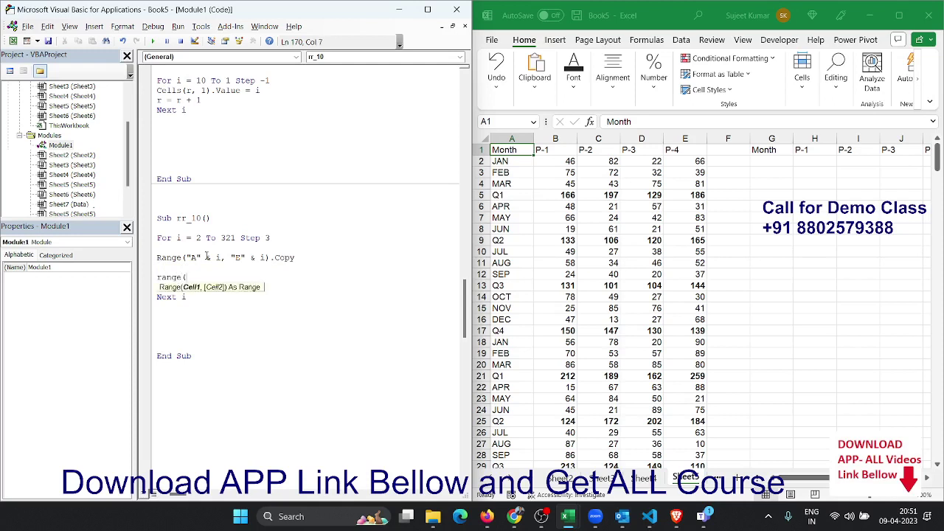
{"action": "type", "text": "\"A"}
{"action": "type", "text": "650"}
{"action": "type", "text": "00"}
{"action": "key", "text": "BackSpace"}
{"action": "key", "text": "BackSpace"}
{"action": "key", "text": "BackSpace"}
{"action": "key", "text": "BackSpace"}
{"action": "key", "text": "BackSpace"}
{"action": "key", "text": "BackSpace"}
{"action": "type", "text": "G"}
{"action": "type", "text": "65000\")"}
{"action": "type", "text": ".en"}
{"action": "key", "text": "Tab"}
{"action": "type", "text": "("}
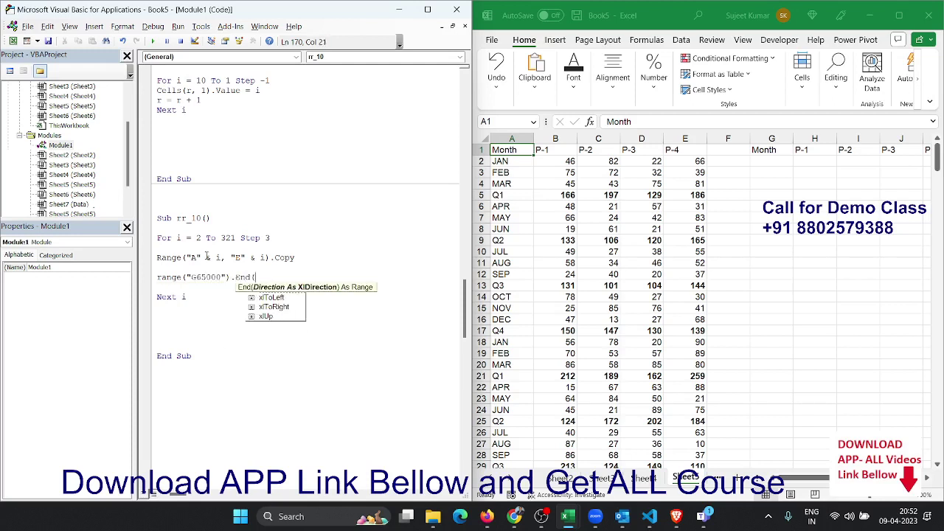
{"action": "key", "text": "Up"}
{"action": "key", "text": "Up"}
{"action": "key", "text": "Down"}
{"action": "key", "text": "Down"}
{"action": "key", "text": "Down"}
{"action": "key", "text": "Tab"}
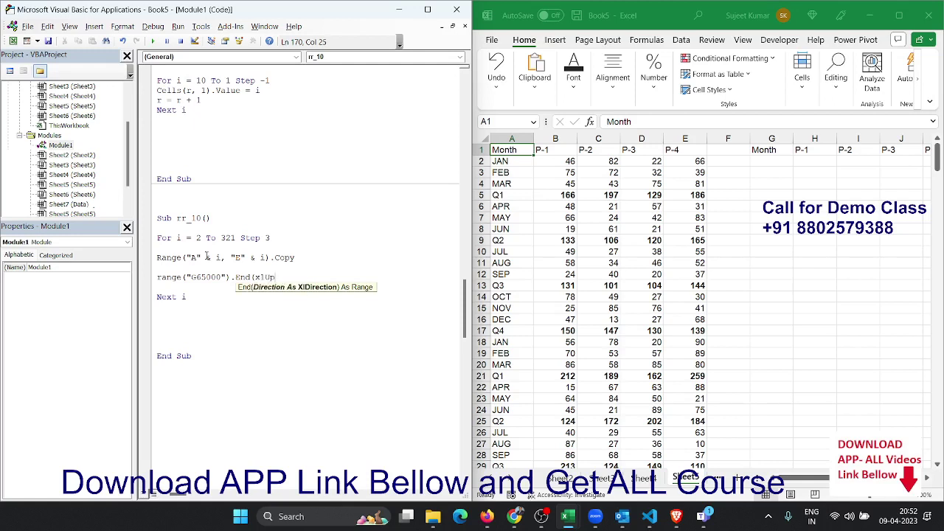
{"action": "type", "text": ")."}
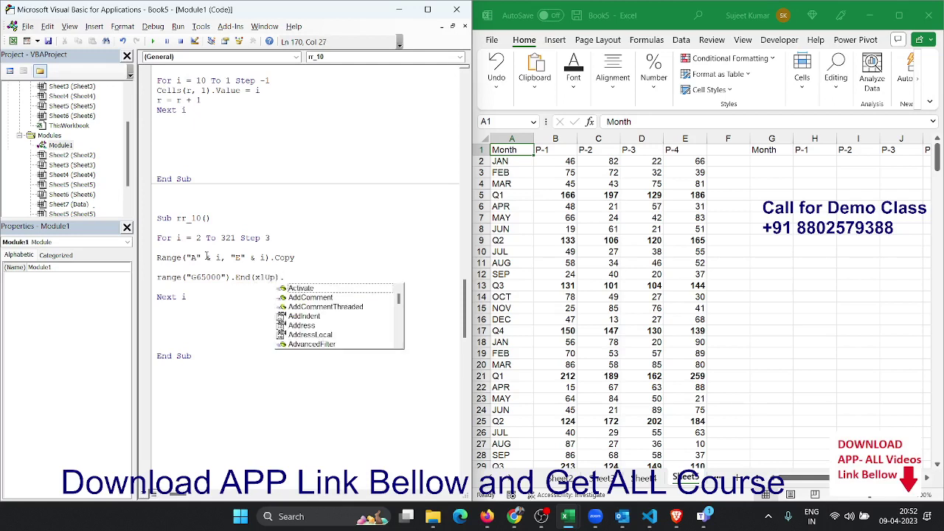
{"action": "type", "text": "o"}
{"action": "key", "text": "Tab"}
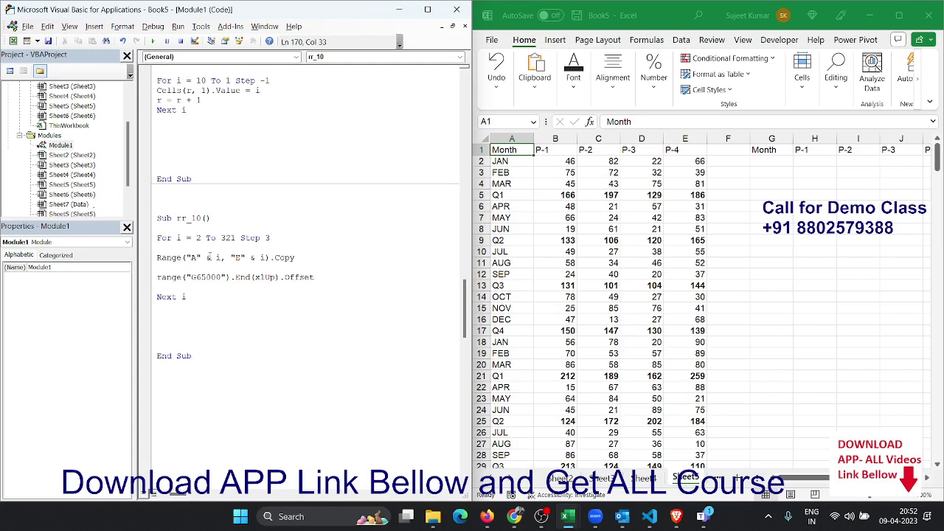
{"action": "type", "text": "(1,0"}
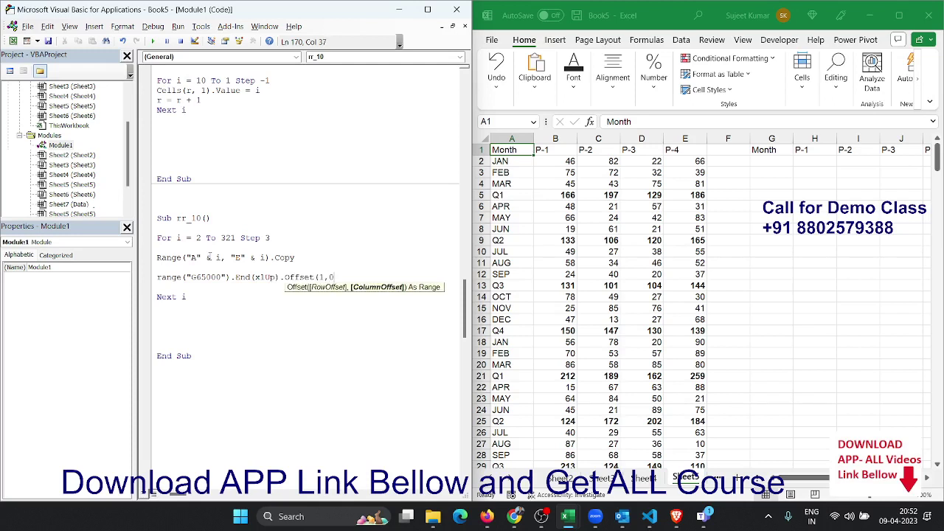
{"action": "type", "text": ").pas"}
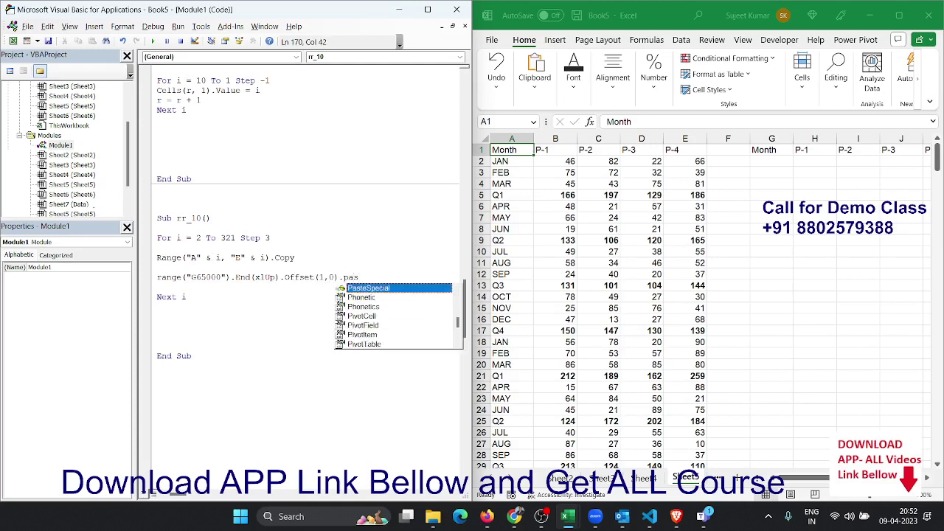
{"action": "key", "text": "Tab"}
{"action": "left_click", "coordinate": [160, 337]}
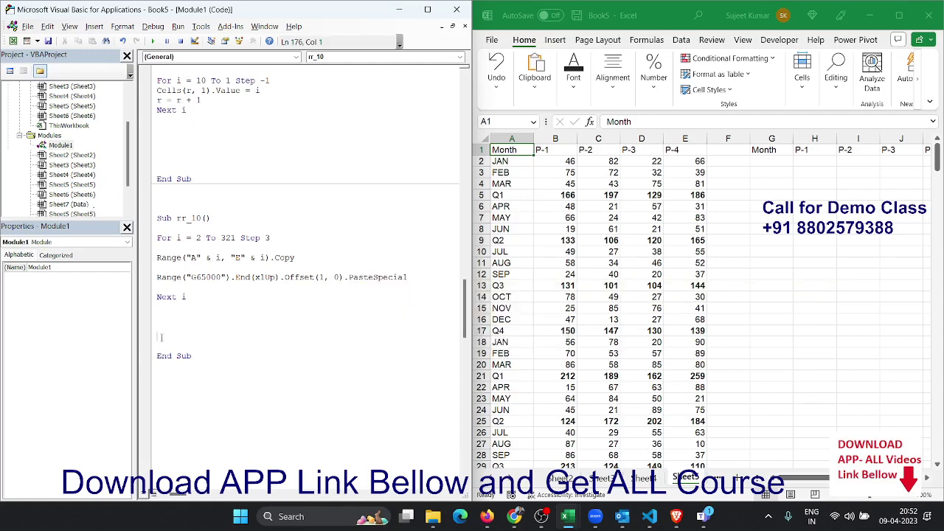
{"action": "left_click", "coordinate": [177, 249]}
Step through rr_10 with F8 until the JAN row pastes into G2, then reset and view the sheet
{"action": "key", "text": "F8"}
{"action": "key", "text": "F8"}
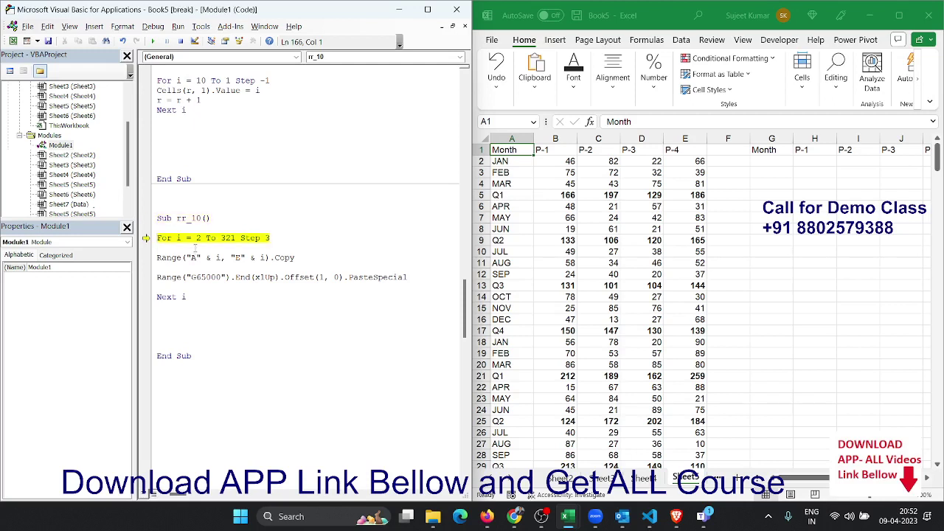
{"action": "key", "text": "F8"}
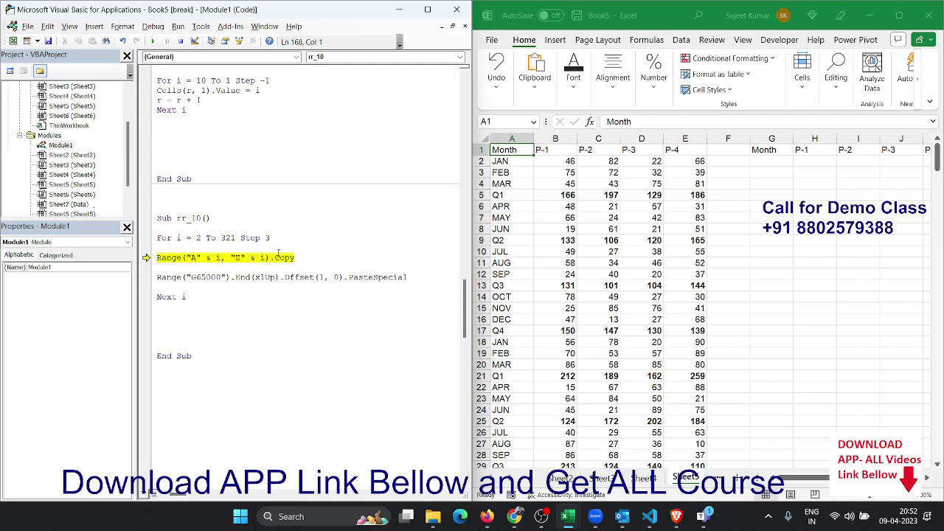
{"action": "key", "text": "F8"}
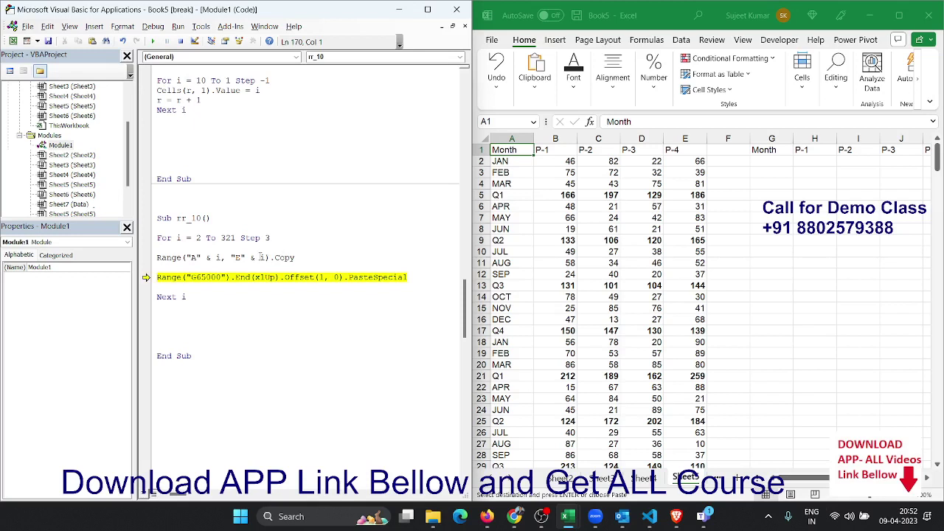
{"action": "key", "text": "F8"}
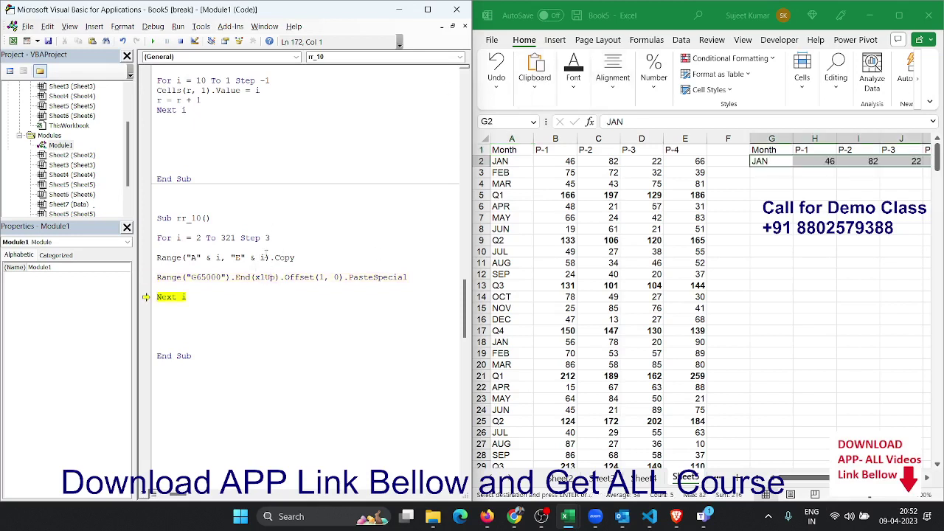
{"action": "left_click", "coordinate": [181, 41]}
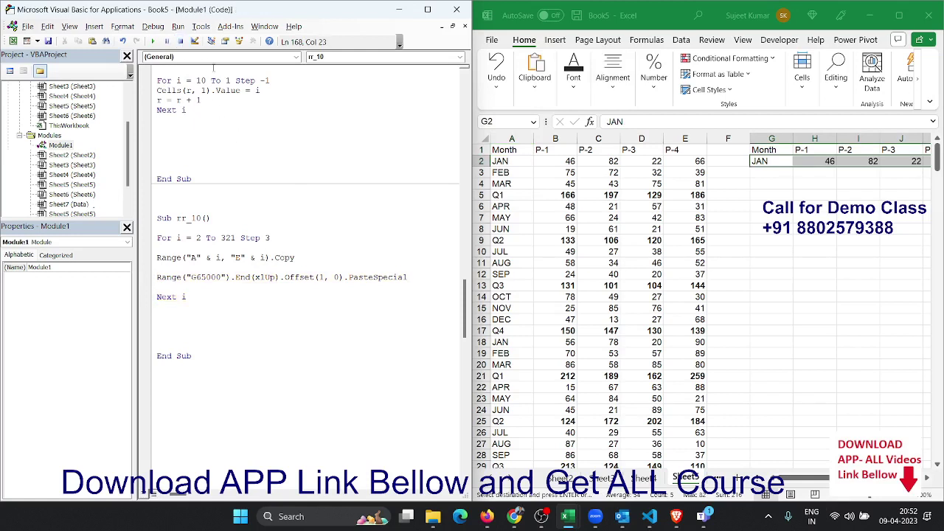
{"action": "left_click", "coordinate": [498, 197]}
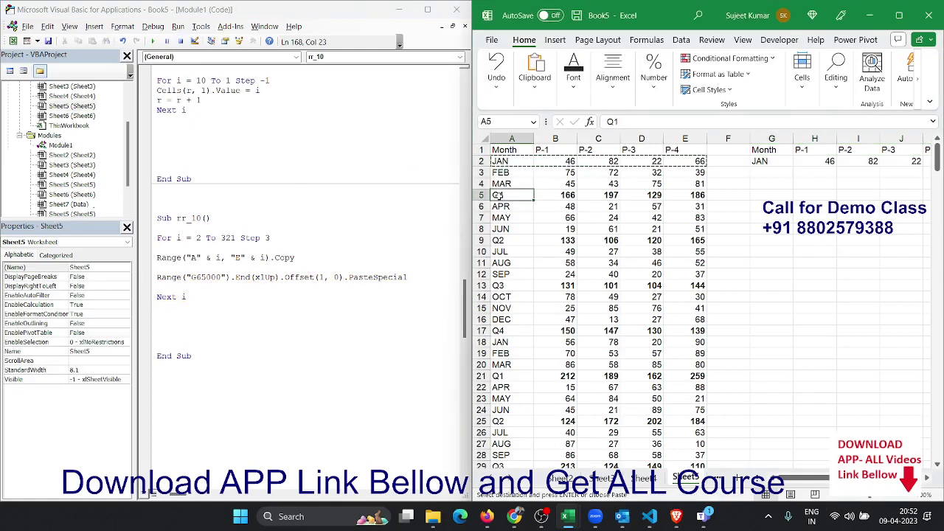
Change the loop start to i = 5, clear the JAN row in G2, and begin stepping with F8
{"action": "double_click", "coordinate": [210, 238]}
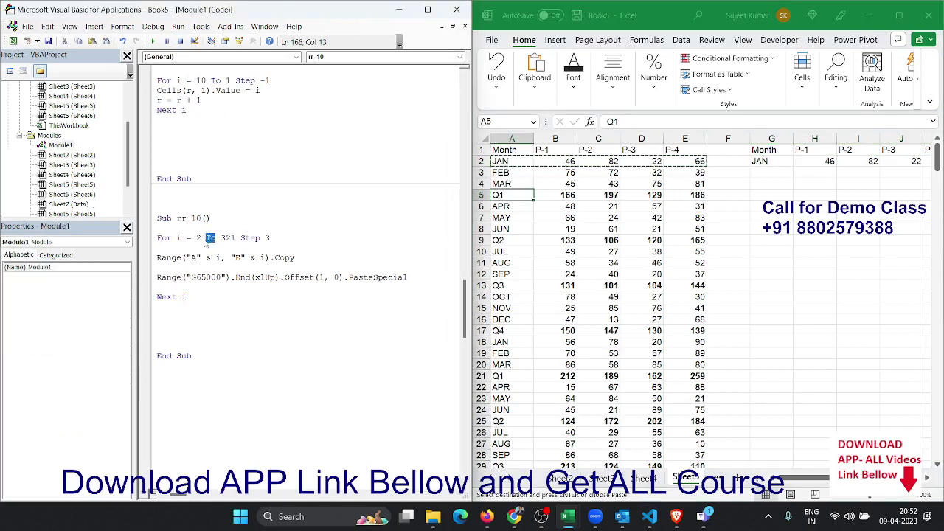
{"action": "left_click", "coordinate": [200, 238]}
{"action": "key", "text": "BackSpace"}
{"action": "type", "text": "5"}
{"action": "left_click", "coordinate": [776, 161]}
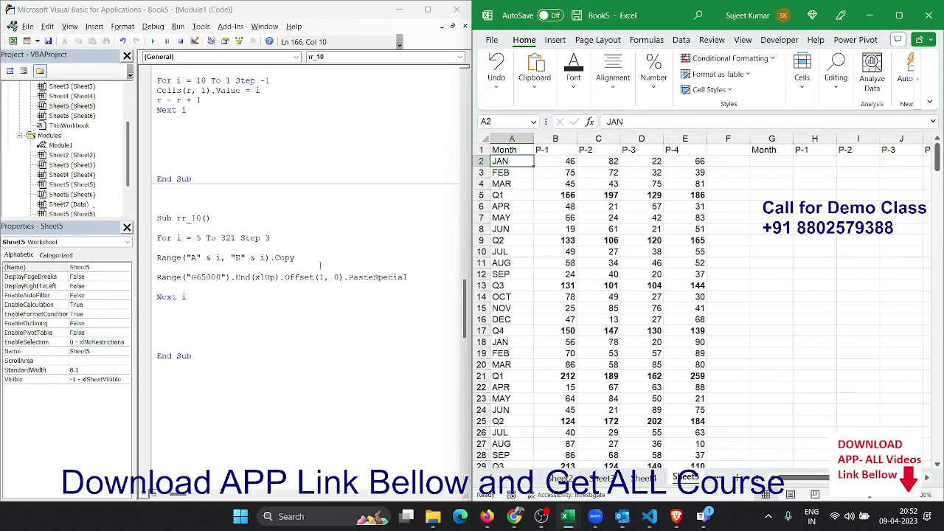
{"action": "left_click", "coordinate": [288, 267]}
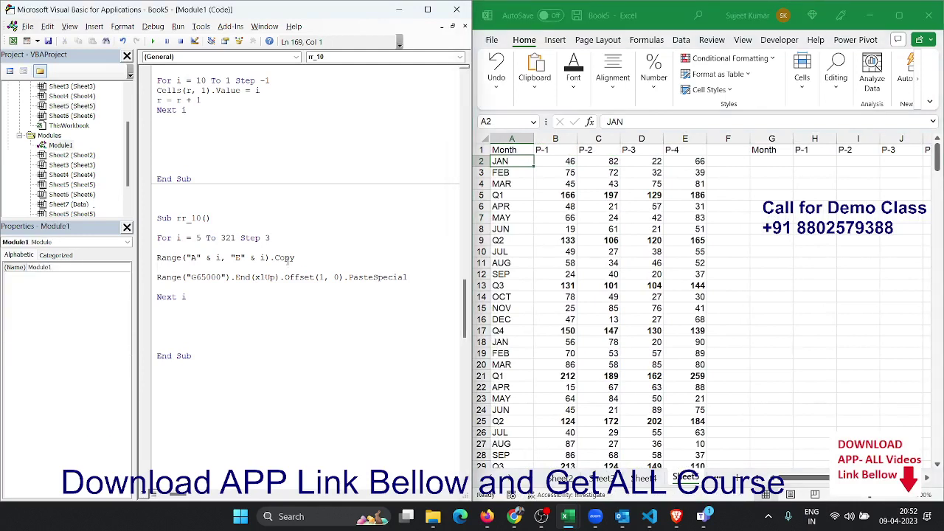
{"action": "key", "text": "F8"}
{"action": "key", "text": "F8"}
{"action": "key", "text": "F8"}
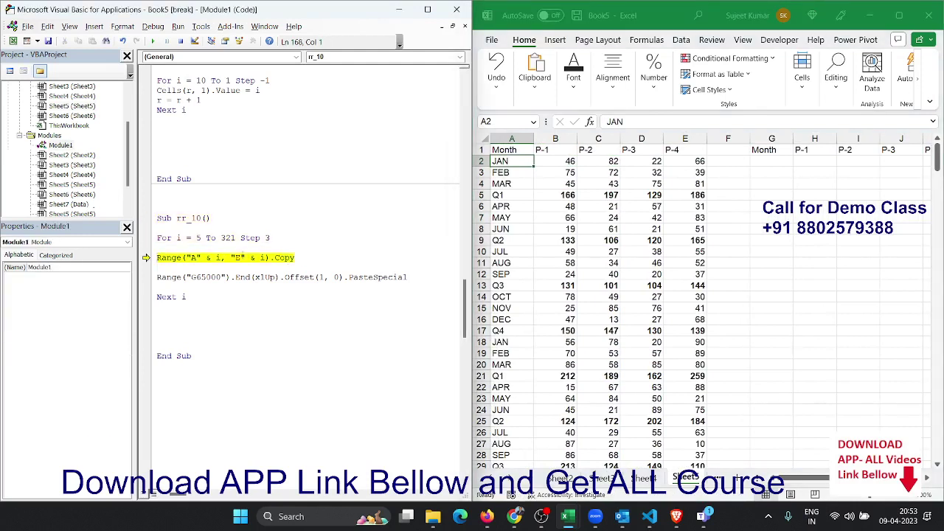
{"action": "key", "text": "F8"}
{"action": "key", "text": "F8"}
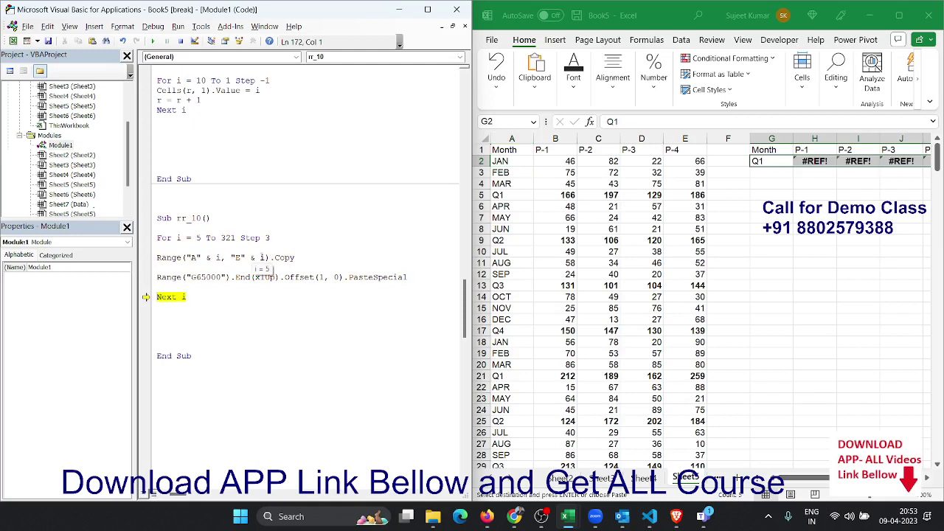
Add xlPasteValues to PasteSpecial and rerun the paste line, putting Q1 values in G3
{"action": "left_click", "coordinate": [411, 277]}
{"action": "key", "text": "Down"}
{"action": "key", "text": "Down"}
{"action": "key", "text": "Down"}
{"action": "key", "text": "Down"}
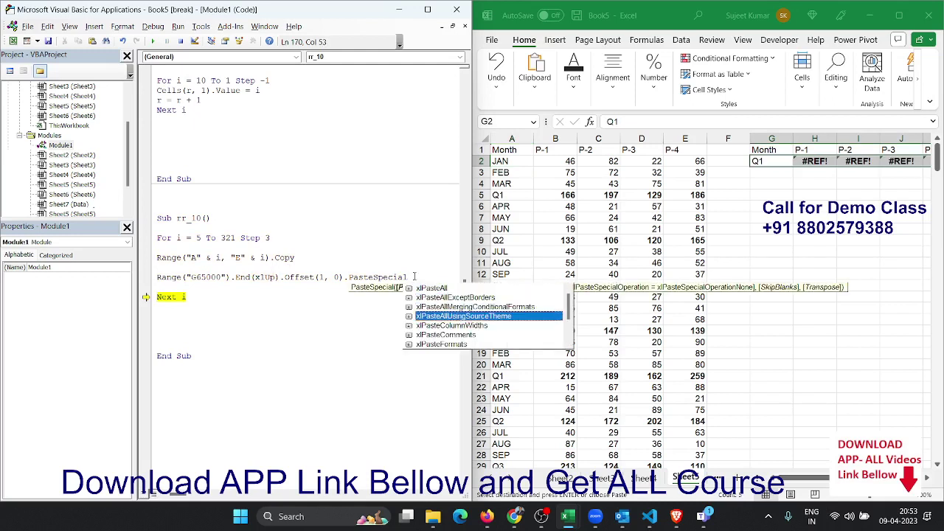
{"action": "key", "text": "Down"}
{"action": "key", "text": "Down"}
{"action": "key", "text": "Down"}
{"action": "key", "text": "Down"}
{"action": "key", "text": "Down"}
{"action": "key", "text": "Down"}
{"action": "key", "text": "Down"}
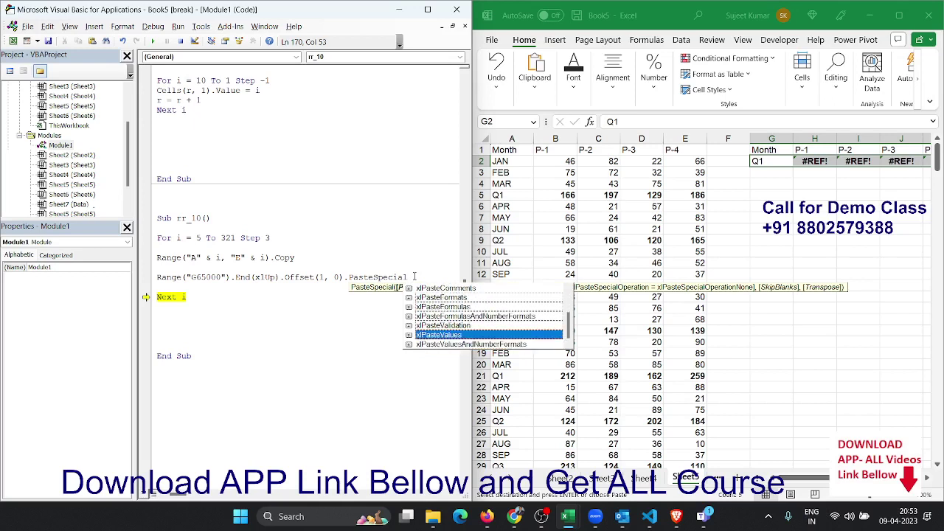
{"action": "key", "text": "Tab"}
{"action": "left_click", "coordinate": [357, 328]}
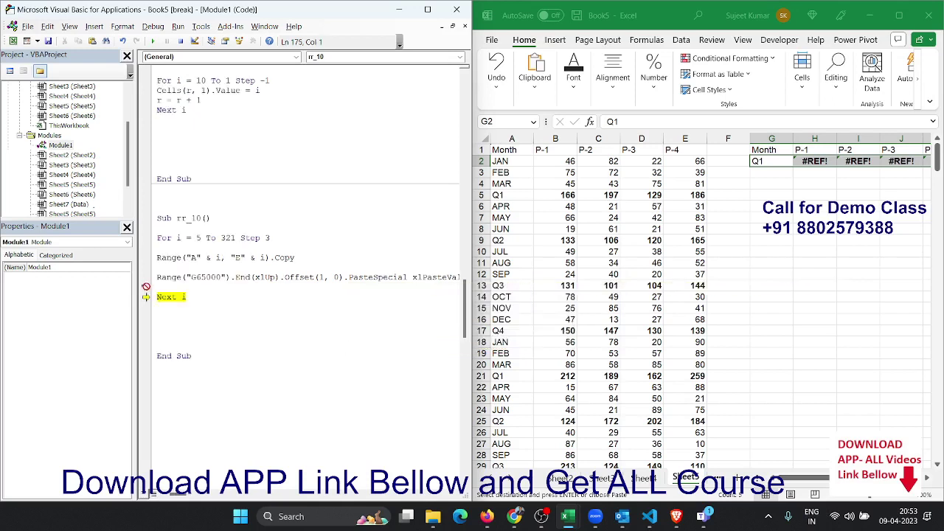
{"action": "left_click_drag", "start_coordinate": [148, 284], "coordinate": [146, 277]}
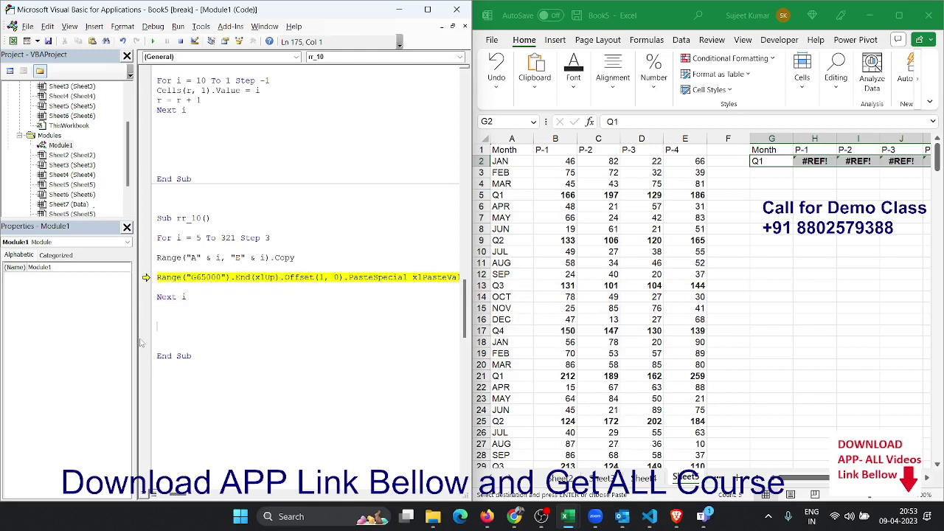
{"action": "key", "text": "F8"}
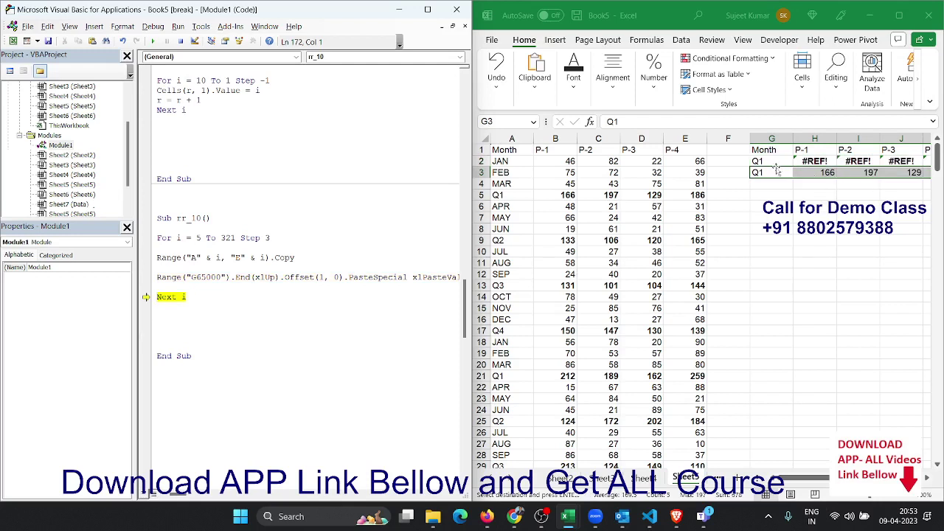
{"action": "key", "text": "F8"}
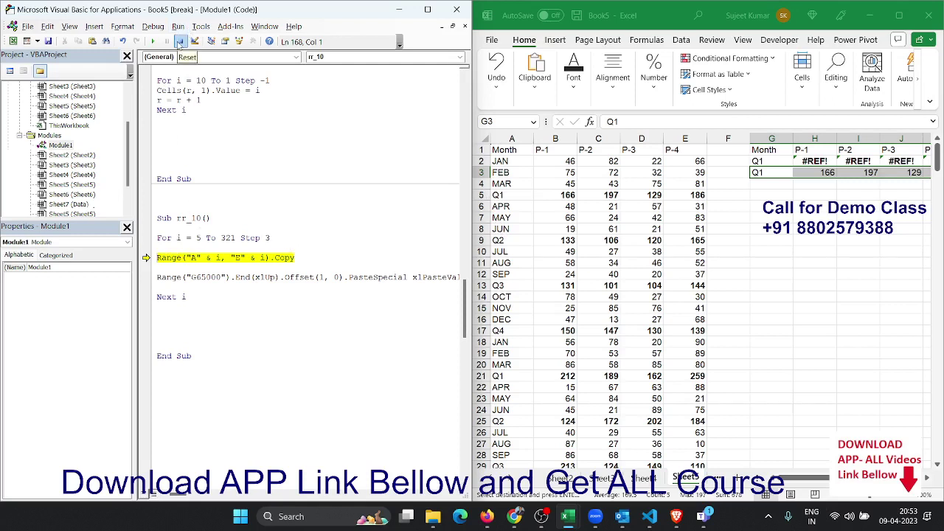
Reset the macro run and clear the trial rows G2:K3 from the summary table
{"action": "left_click", "coordinate": [180, 42]}
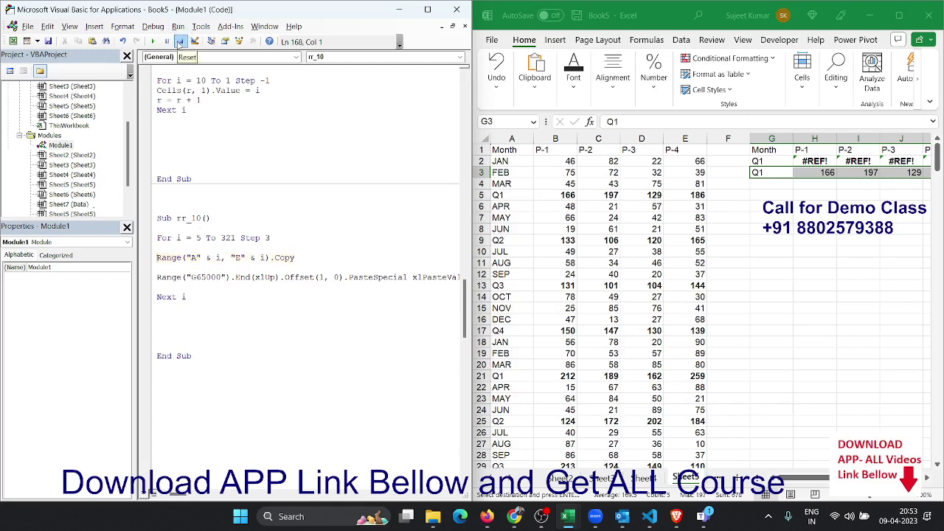
{"action": "left_click", "coordinate": [765, 153]}
{"action": "left_click", "coordinate": [766, 161]}
{"action": "key", "text": "ctrl+shift+Right"}
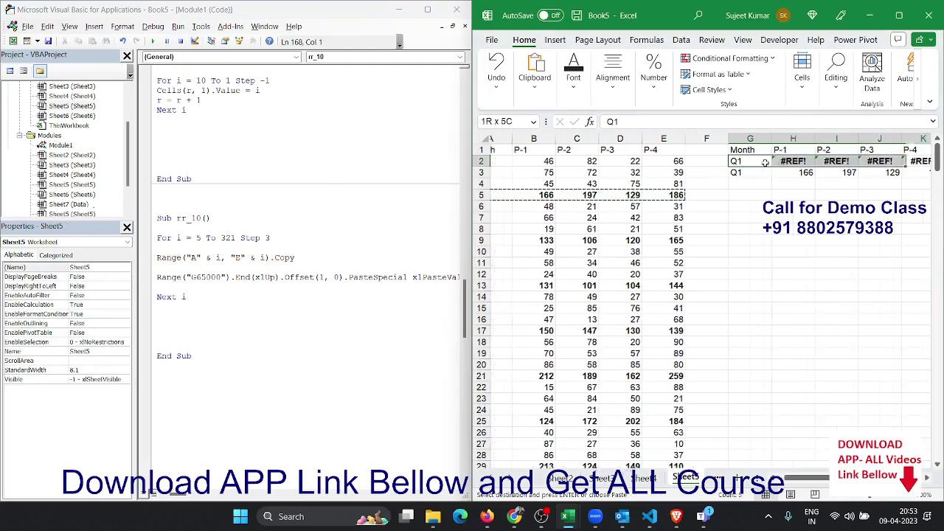
{"action": "key", "text": "ctrl+shift+Down"}
{"action": "key", "text": "Delete"}
{"action": "key", "text": "Home"}
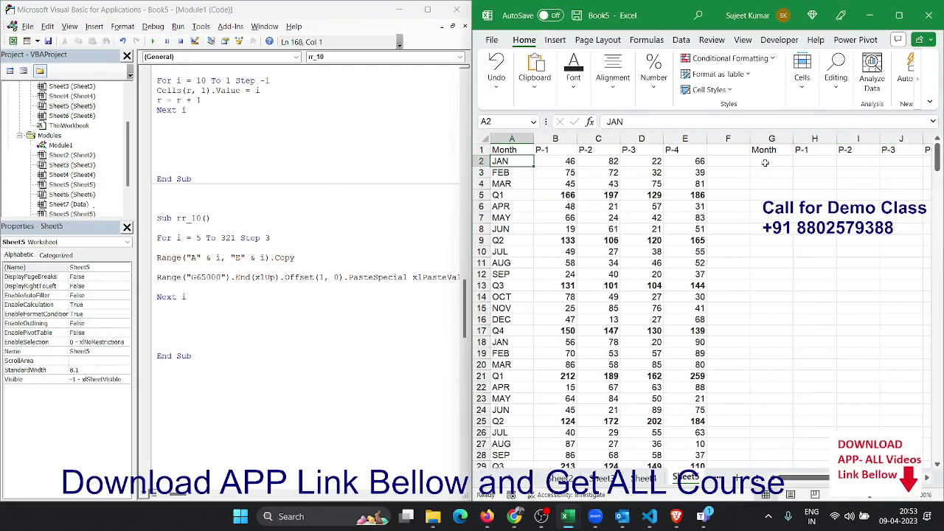
Change the loop to Step 4, step through a few quarters, then run rr_10 to fill G2:K81
{"action": "left_click_drag", "start_coordinate": [264, 237], "coordinate": [304, 240]}
{"action": "type", "text": "4"}
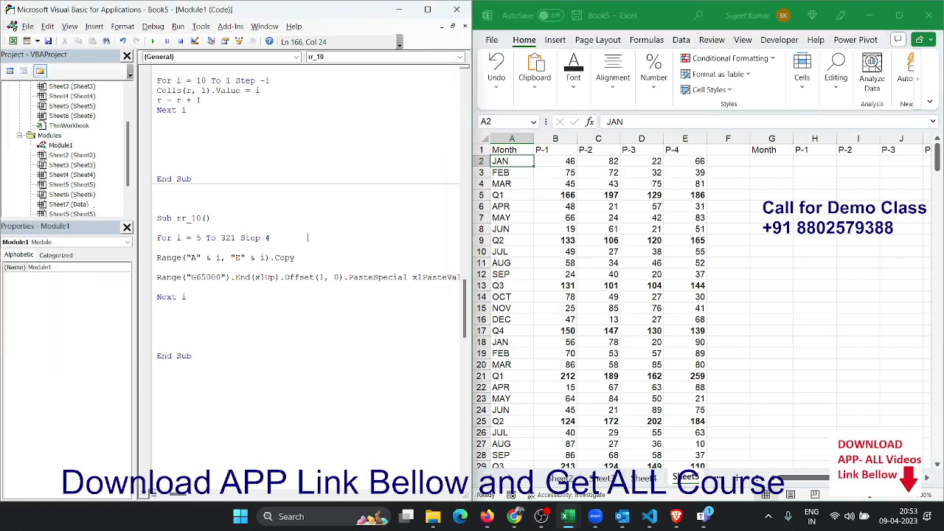
{"action": "left_click", "coordinate": [284, 258]}
{"action": "key", "text": "F8"}
{"action": "key", "text": "F8"}
{"action": "key", "text": "F8"}
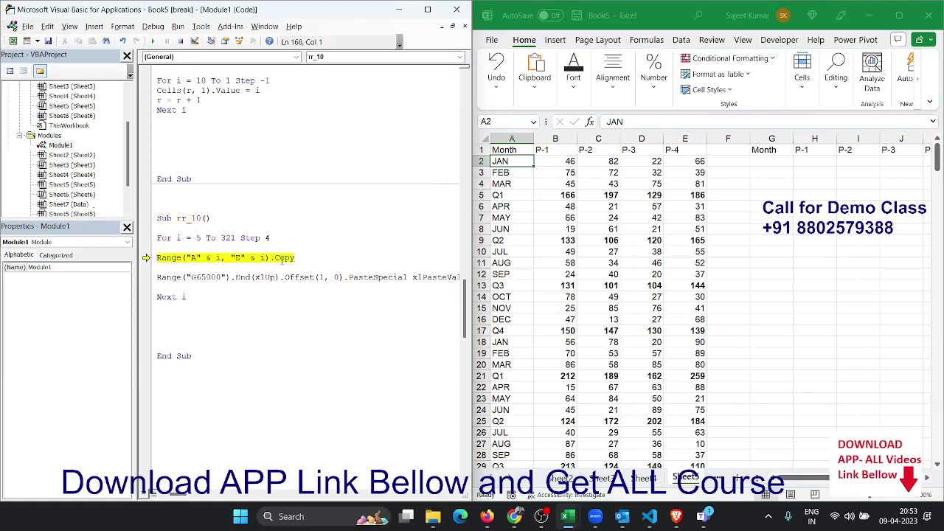
{"action": "key", "text": "F8"}
{"action": "key", "text": "F8"}
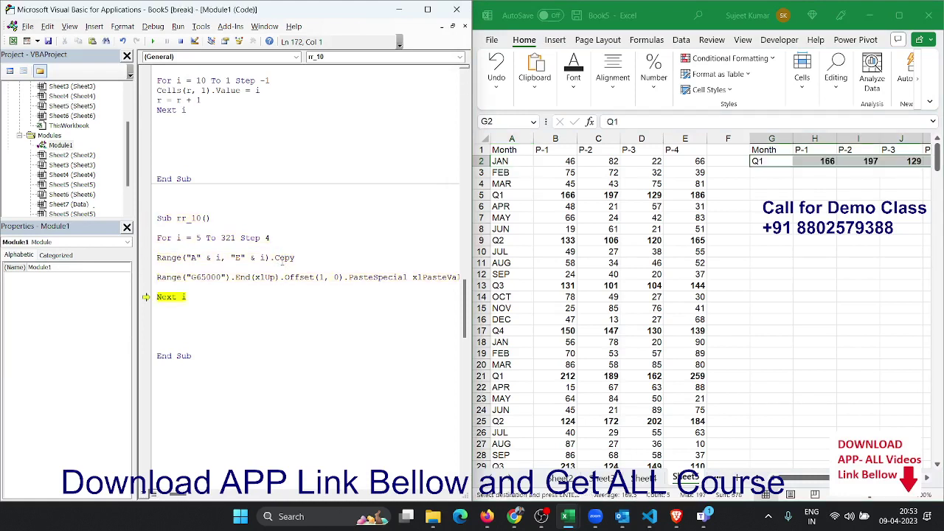
{"action": "key", "text": "F8"}
{"action": "key", "text": "F8"}
{"action": "key", "text": "F8"}
{"action": "key", "text": "F8"}
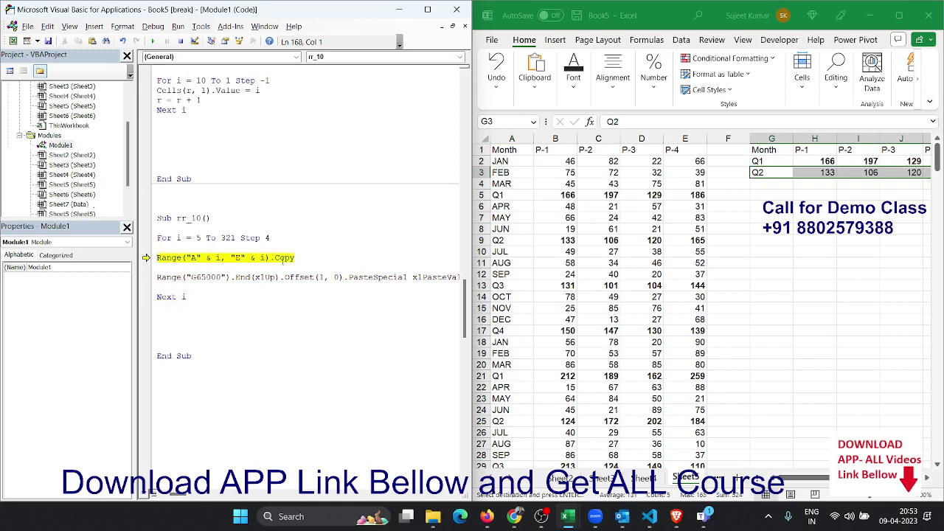
{"action": "key", "text": "F8"}
{"action": "key", "text": "F8"}
{"action": "key", "text": "F8"}
{"action": "key", "text": "F8"}
{"action": "key", "text": "F8"}
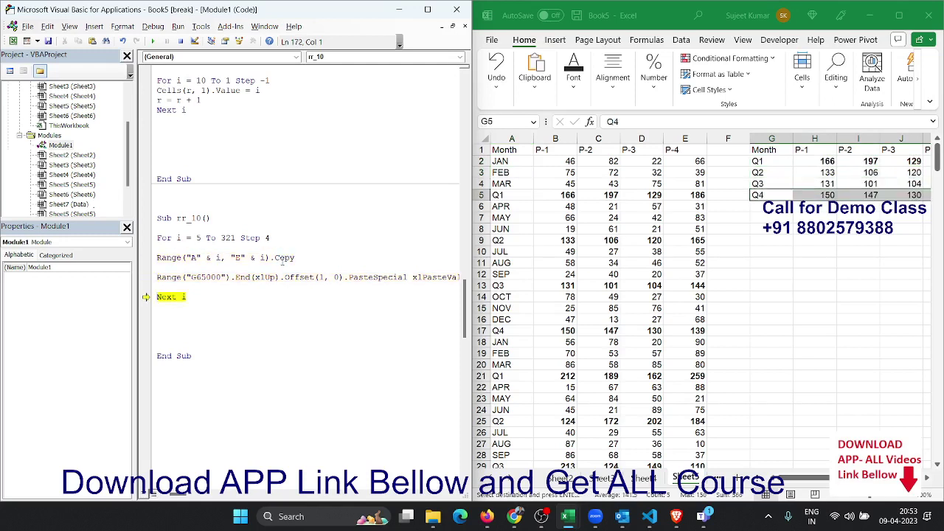
{"action": "key", "text": "F8"}
{"action": "key", "text": "F8"}
{"action": "key", "text": "F8"}
{"action": "key", "text": "F8"}
{"action": "key", "text": "F8"}
{"action": "key", "text": "F8"}
{"action": "key", "text": "F8"}
{"action": "key", "text": "F8"}
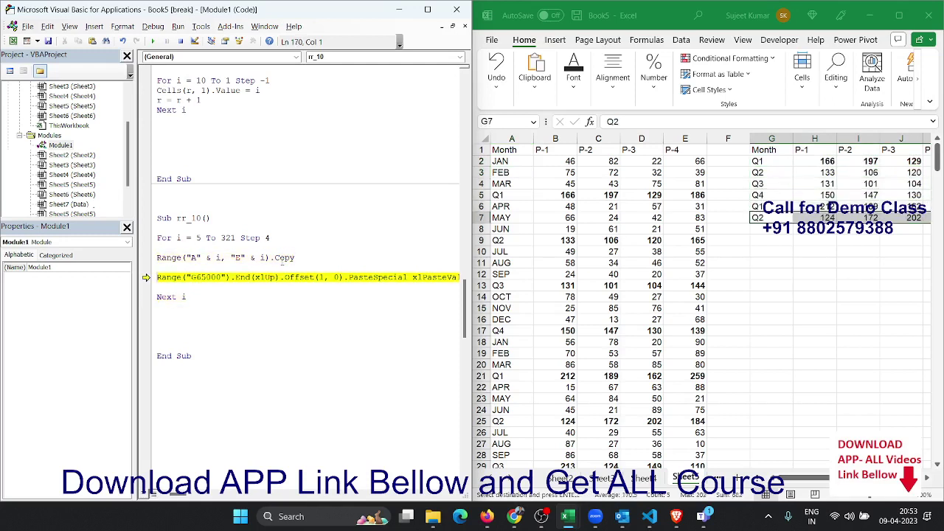
{"action": "key", "text": "F8"}
{"action": "key", "text": "F8"}
{"action": "key", "text": "F8"}
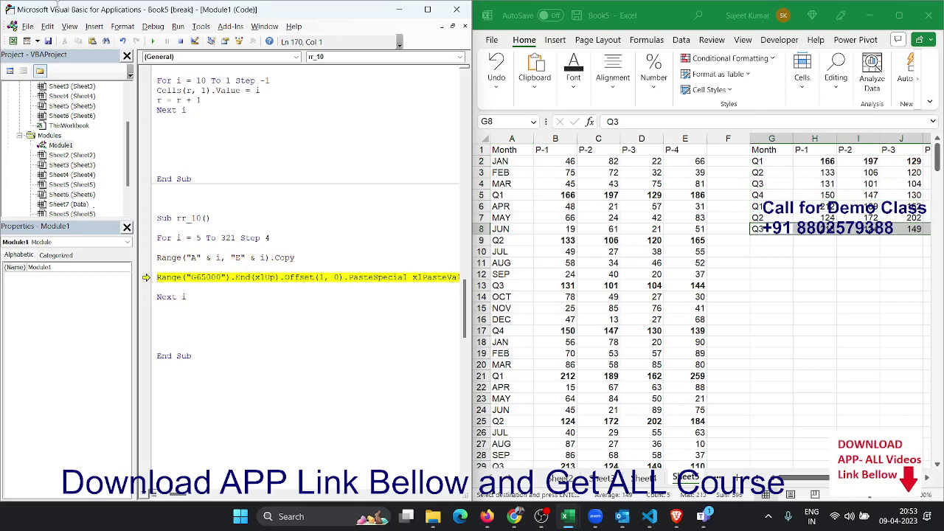
{"action": "left_click", "coordinate": [151, 42]}
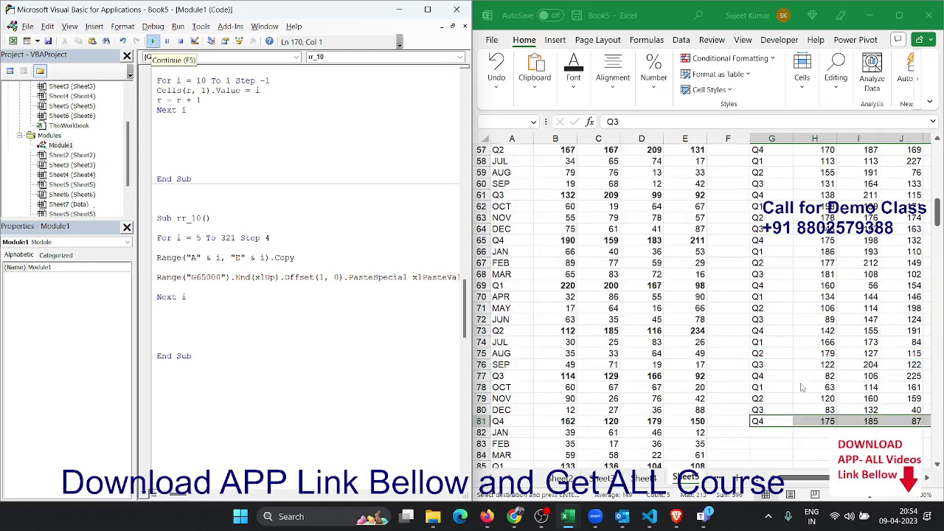
Add a new blank worksheet to the workbook
{"action": "scroll", "coordinate": [771, 302], "scroll_direction": "up", "scroll_amount": 5}
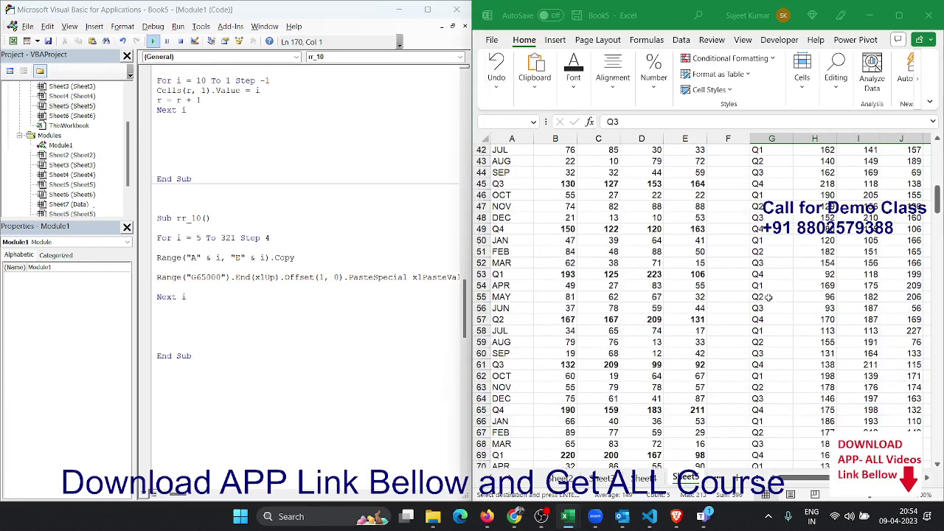
{"action": "left_click", "coordinate": [207, 295]}
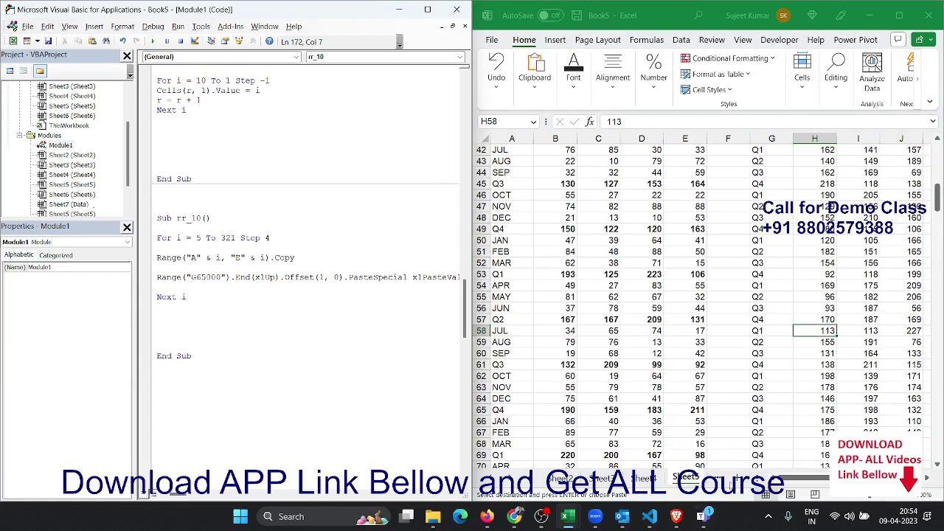
{"action": "left_click", "coordinate": [737, 478]}
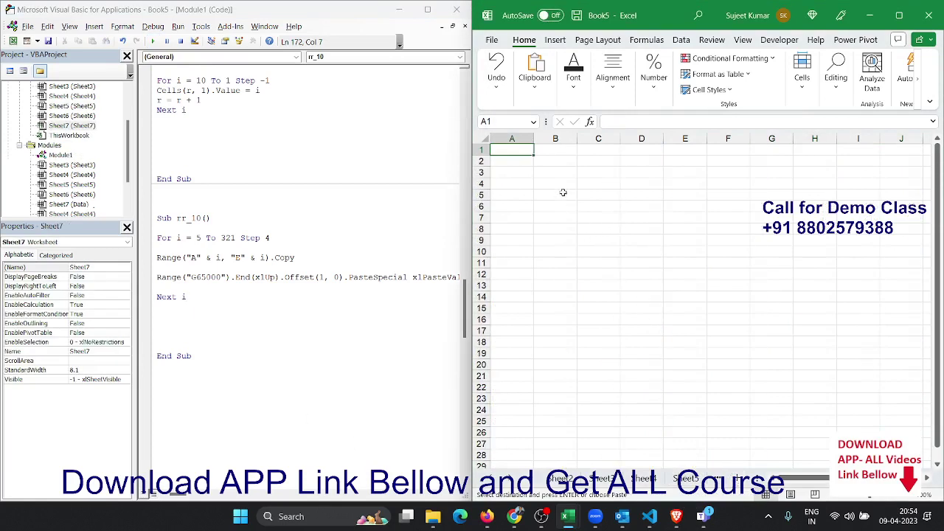
Label cell B2 'For' and cell B7 'Do'
{"action": "left_click", "coordinate": [546, 150]}
{"action": "left_click", "coordinate": [551, 160]}
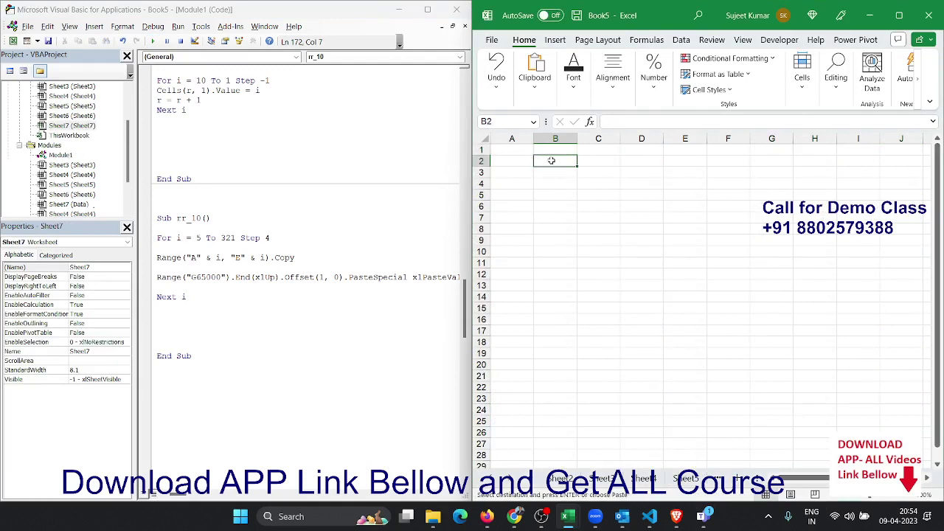
{"action": "type", "text": "Fo"}
{"action": "key", "text": "Return"}
{"action": "key", "text": "Return"}
{"action": "key", "text": "Return"}
{"action": "key", "text": "Return"}
{"action": "key", "text": "Return"}
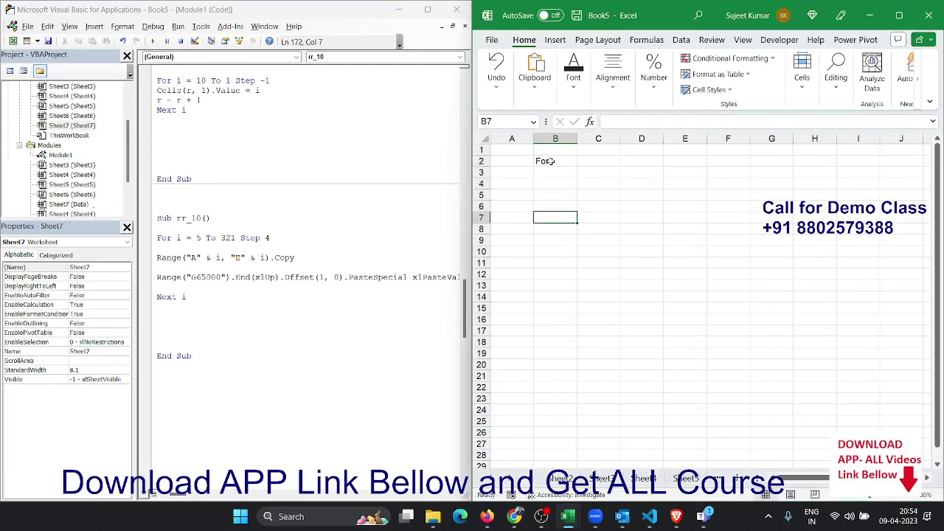
{"action": "type", "text": "Do"}
{"action": "key", "text": "Up"}
{"action": "key", "text": "Up"}
{"action": "key", "text": "Up"}
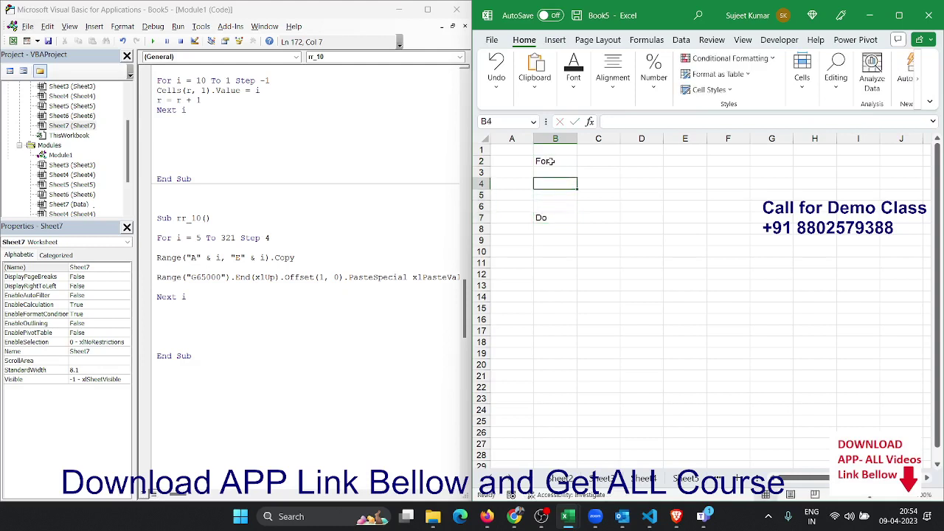
{"action": "key", "text": "Up"}
Enter 'I = 1 to 5' and 'Each' under For, and 'While' and 'Until' under Do, in column C
{"action": "key", "text": "Right"}
{"action": "type", "text": "I"}
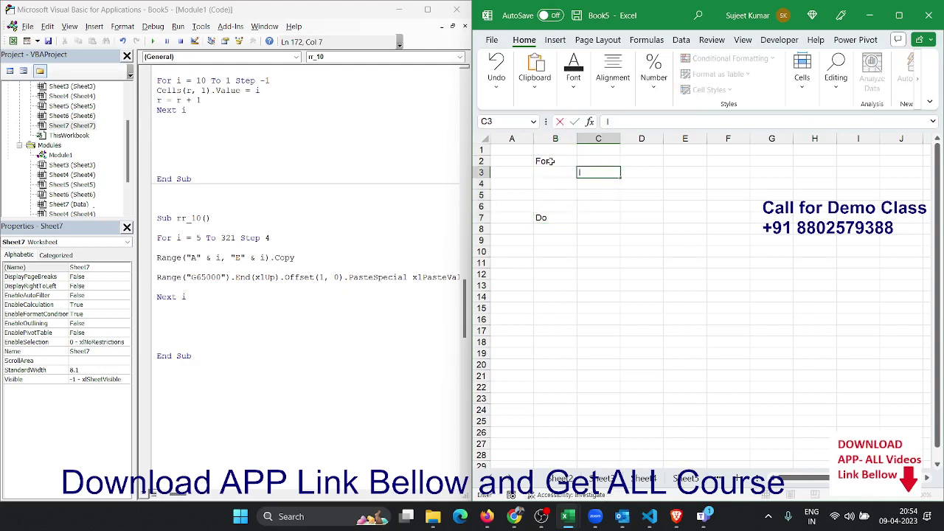
{"action": "type", "text": " ="}
{"action": "type", "text": " 1 to"}
{"action": "type", "text": " 5"}
{"action": "key", "text": "Return"}
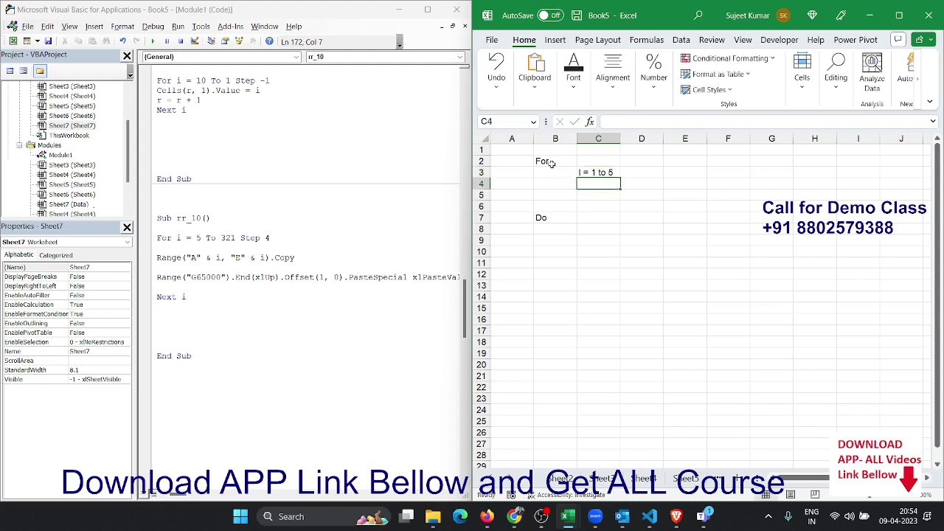
{"action": "type", "text": "Each"}
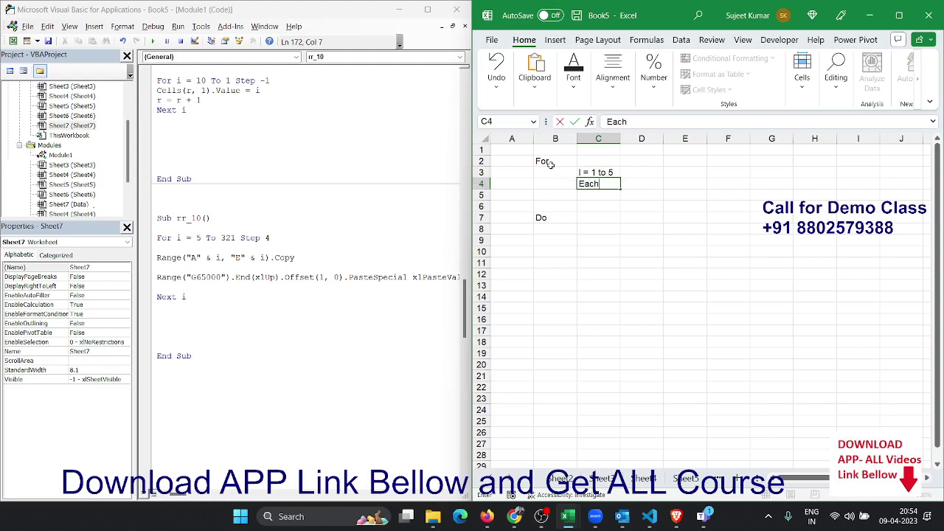
{"action": "key", "text": "Return"}
{"action": "key", "text": "Return"}
{"action": "key", "text": "Return"}
{"action": "key", "text": "Return"}
{"action": "type", "text": "Wh"}
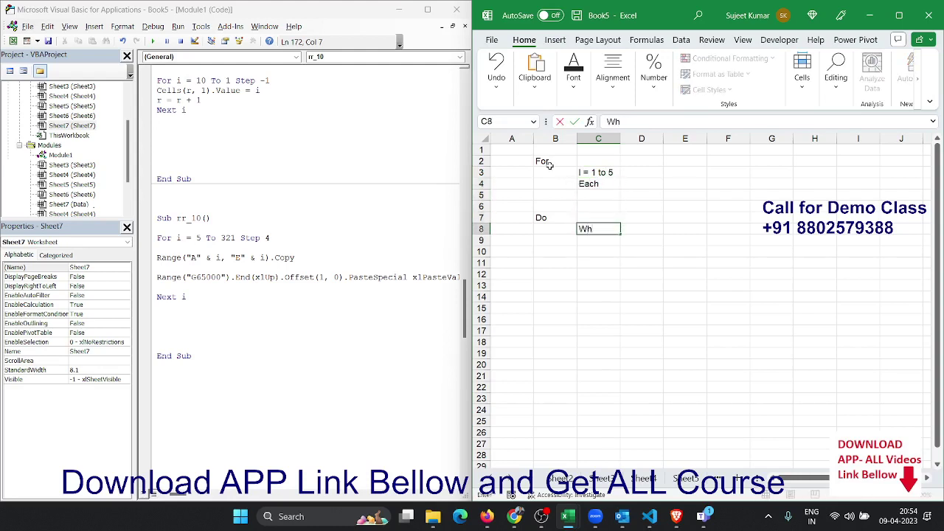
{"action": "type", "text": "ile"}
{"action": "key", "text": "Return"}
{"action": "type", "text": "Un"}
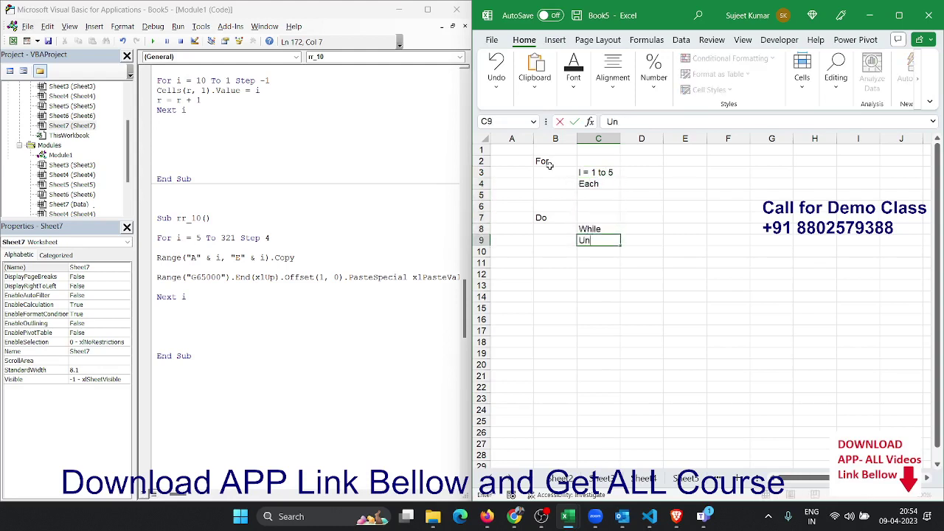
{"action": "type", "text": "til"}
{"action": "key", "text": "Up"}
{"action": "key", "text": "Up"}
{"action": "key", "text": "Up"}
{"action": "key", "text": "Up"}
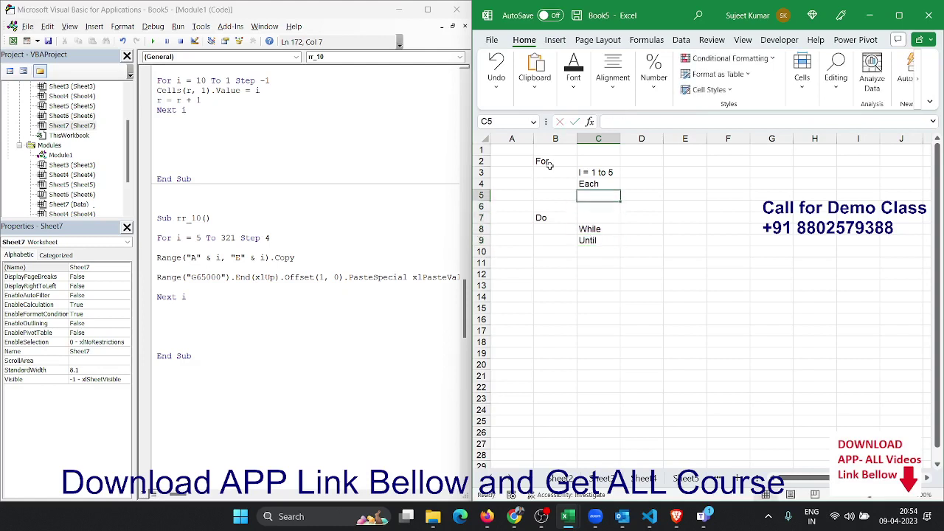
{"action": "key", "text": "Up"}
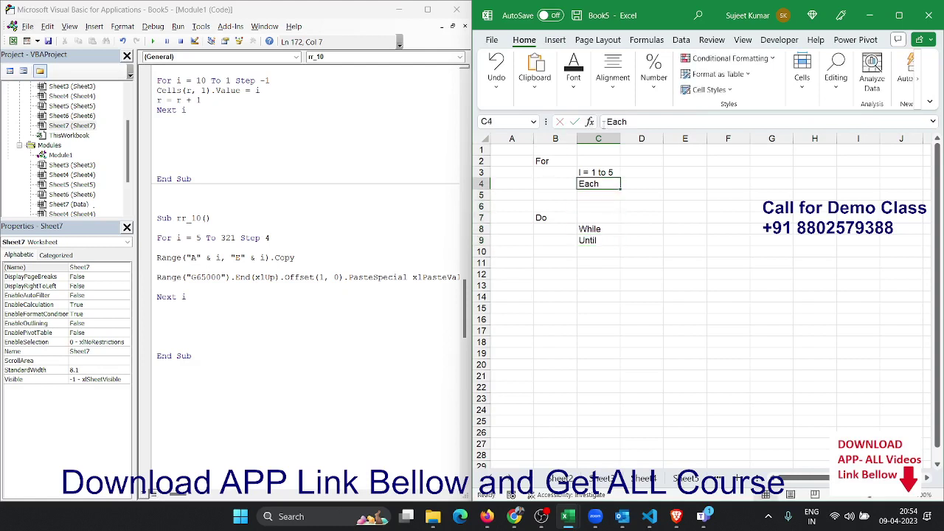
Delete the leftover column A values from A21 downward on Sheet3
{"action": "left_click", "coordinate": [561, 479]}
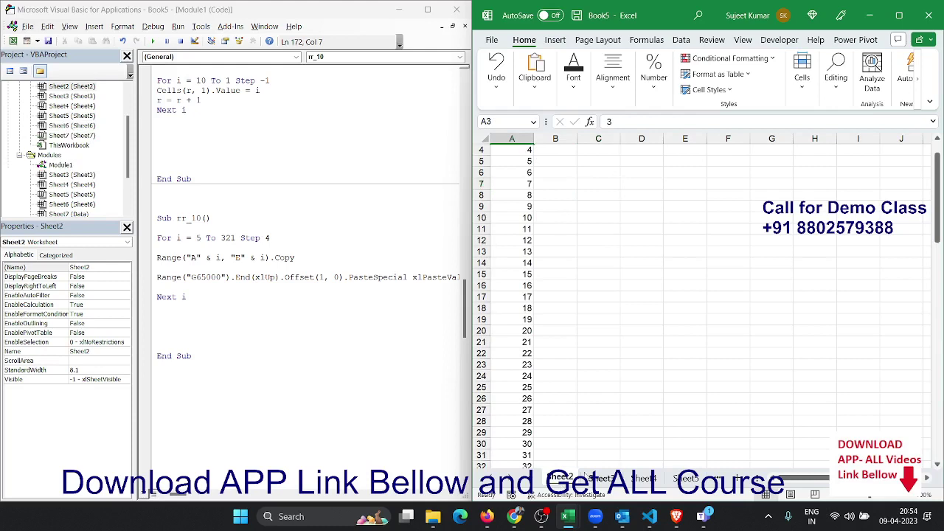
{"action": "left_click", "coordinate": [601, 478]}
{"action": "left_click", "coordinate": [501, 377]}
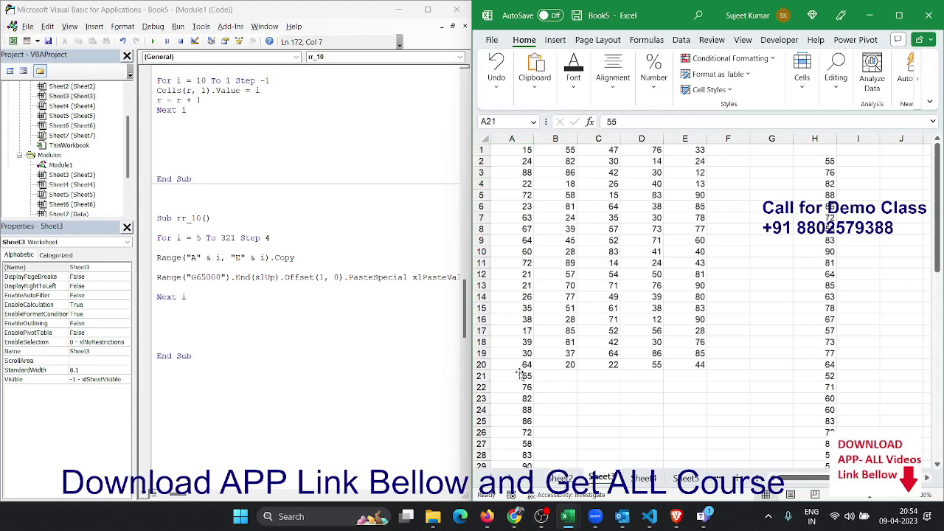
{"action": "left_click", "coordinate": [570, 365]}
{"action": "left_click", "coordinate": [383, 328]}
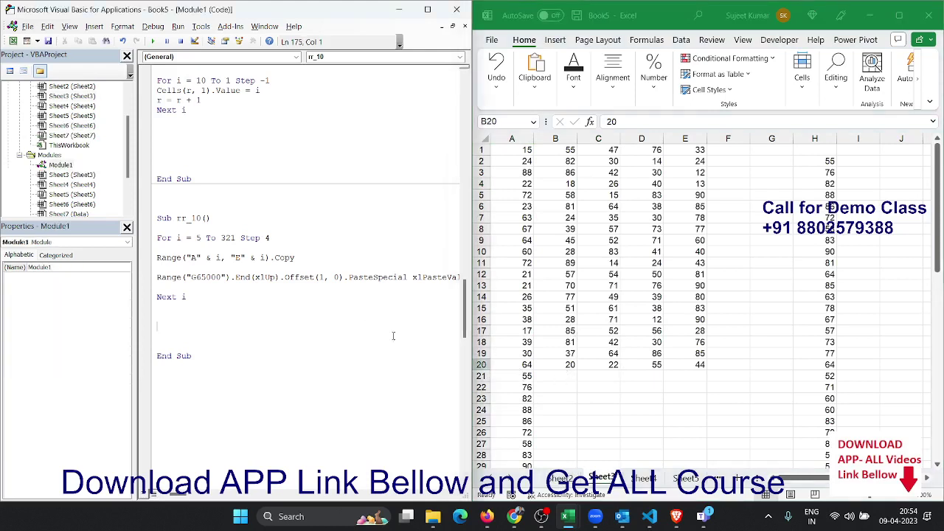
{"action": "left_click", "coordinate": [678, 397]}
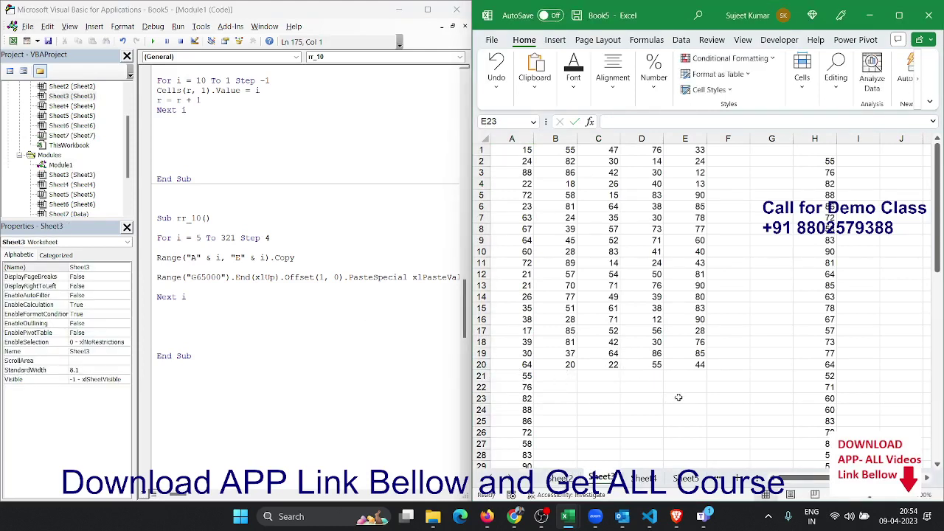
{"action": "key", "text": "Up"}
{"action": "key", "text": "Left"}
{"action": "key", "text": "Left"}
{"action": "key", "text": "Left"}
{"action": "key", "text": "Left"}
{"action": "key", "text": "Up"}
{"action": "key", "text": "ctrl+shift+Down"}
{"action": "key", "text": "Delete"}
{"action": "key", "text": "Up"}
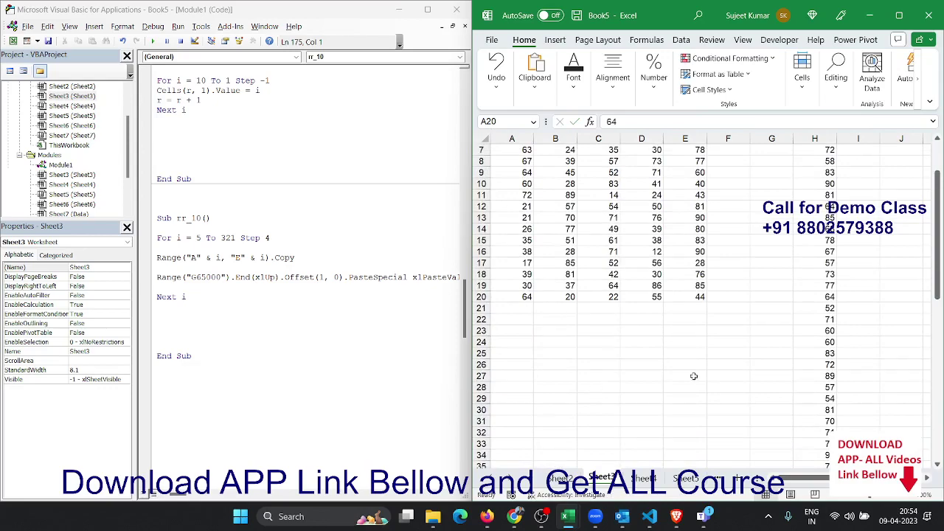
Maximize the Excel window and bring up Book6 with its VBA editor
{"action": "left_click", "coordinate": [830, 241]}
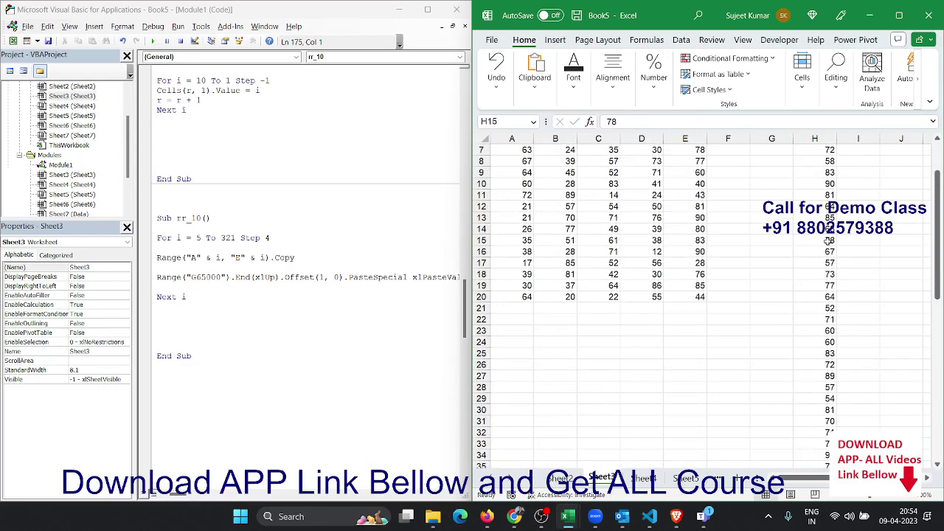
{"action": "left_click", "coordinate": [898, 14]}
{"action": "left_click", "coordinate": [447, 208]}
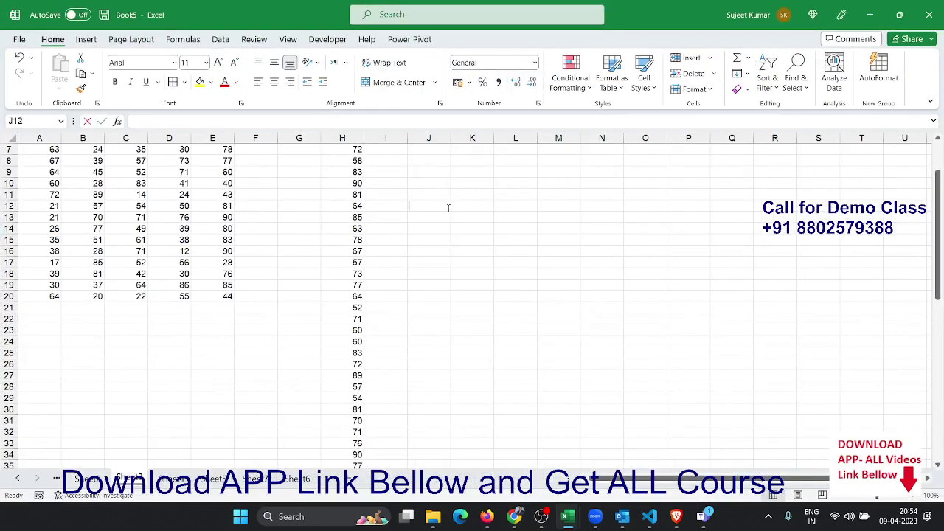
{"action": "left_click", "coordinate": [609, 160]}
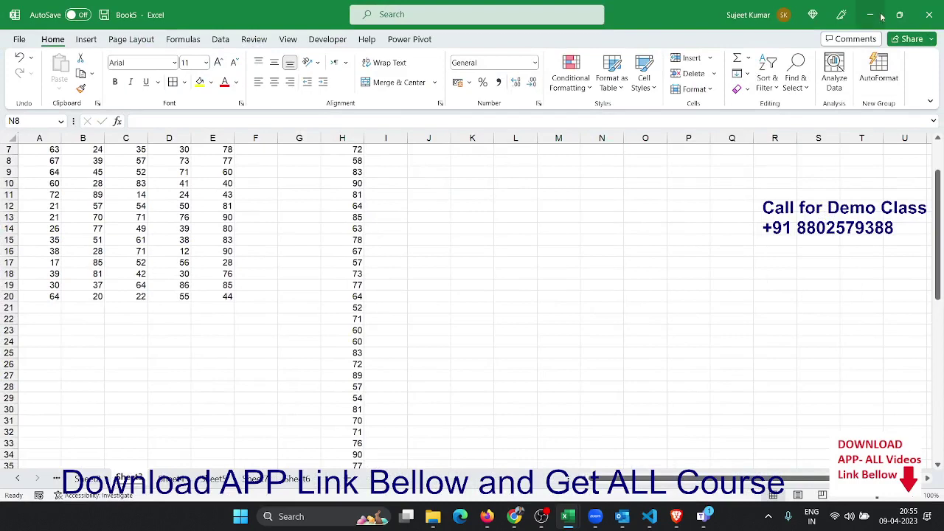
{"action": "key", "text": "alt+F11"}
{"action": "key", "text": "alt+F11"}
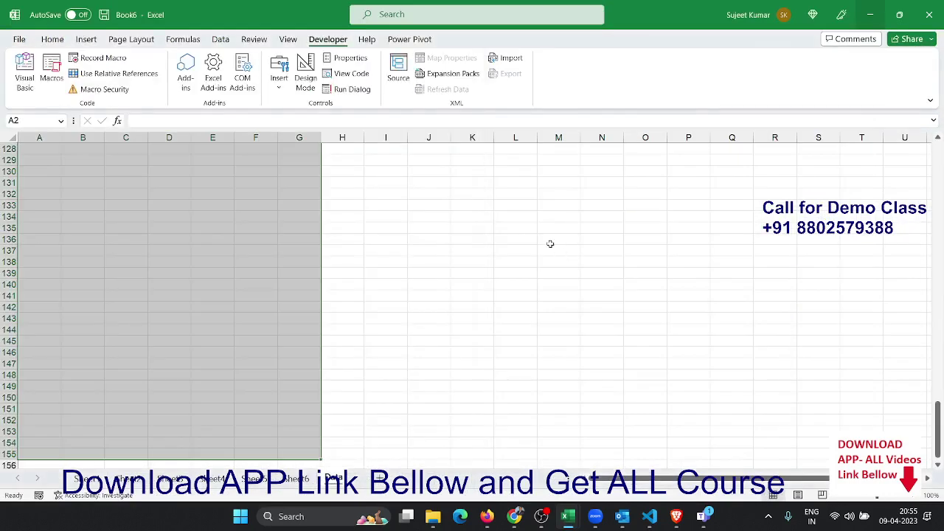
Return to cell A1 on Book6's Data sheet
{"action": "left_click", "coordinate": [515, 239]}
{"action": "key", "text": "ctrl+Up"}
{"action": "key", "text": "ctrl+Left"}
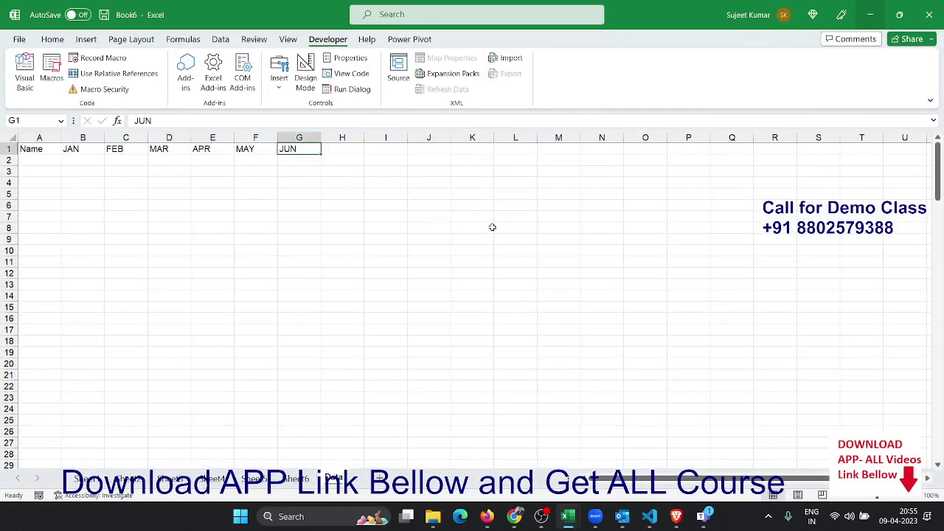
{"action": "key", "text": "ctrl+Left"}
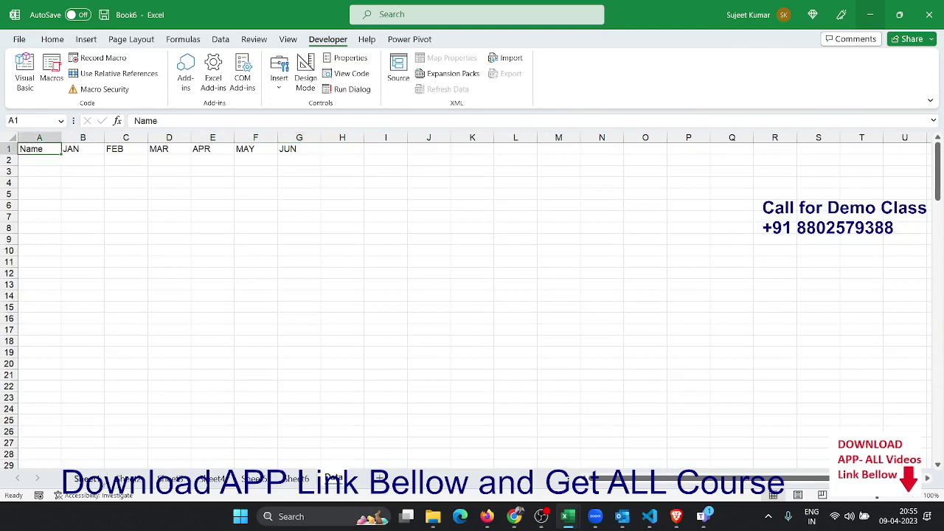
Look over the names in A2:A20 on Sheet1
{"action": "left_click", "coordinate": [94, 478]}
{"action": "left_click", "coordinate": [385, 233]}
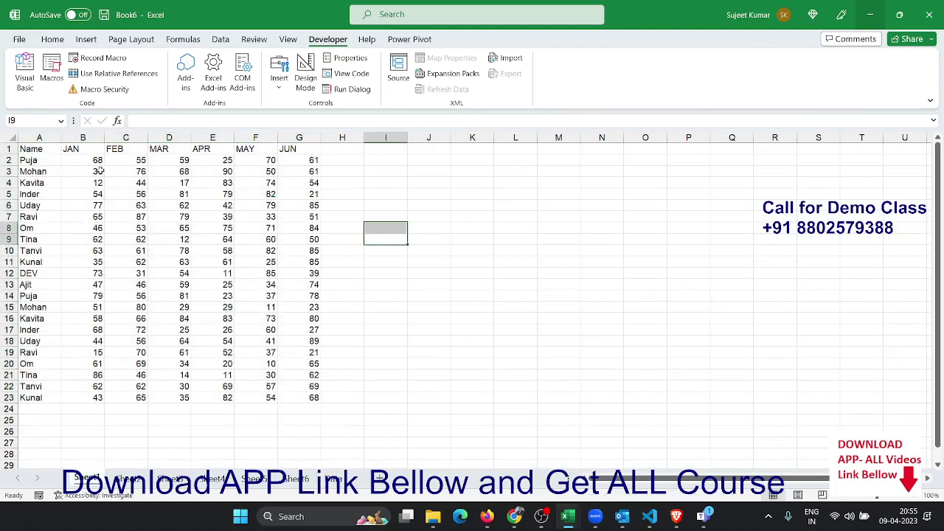
{"action": "left_click_drag", "start_coordinate": [30, 171], "coordinate": [37, 283]}
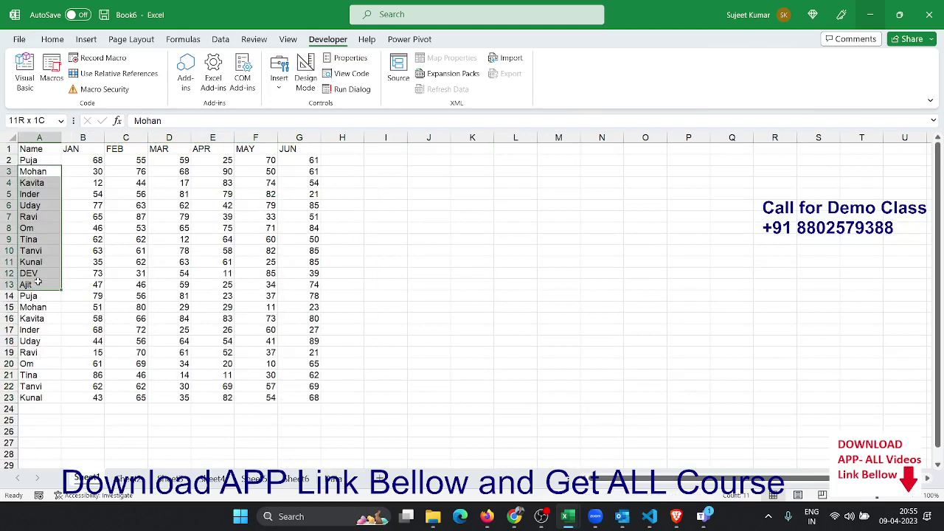
{"action": "left_click", "coordinate": [50, 182]}
{"action": "left_click_drag", "start_coordinate": [49, 160], "coordinate": [51, 206]}
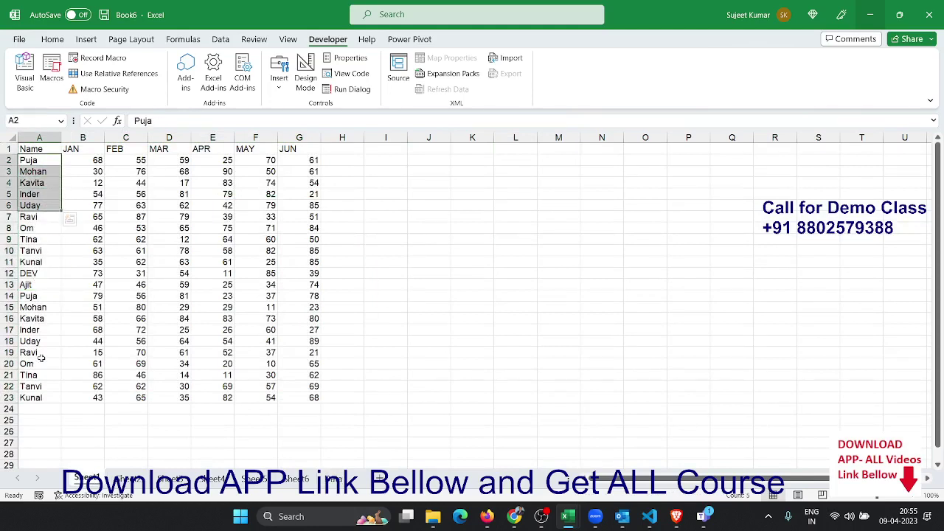
{"action": "left_click_drag", "start_coordinate": [42, 358], "coordinate": [29, 161]}
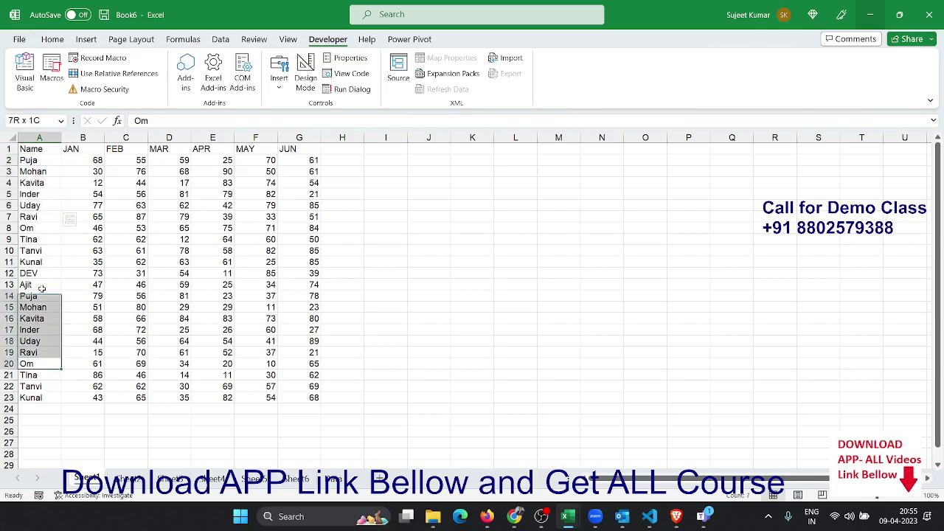
{"action": "left_click", "coordinate": [33, 194]}
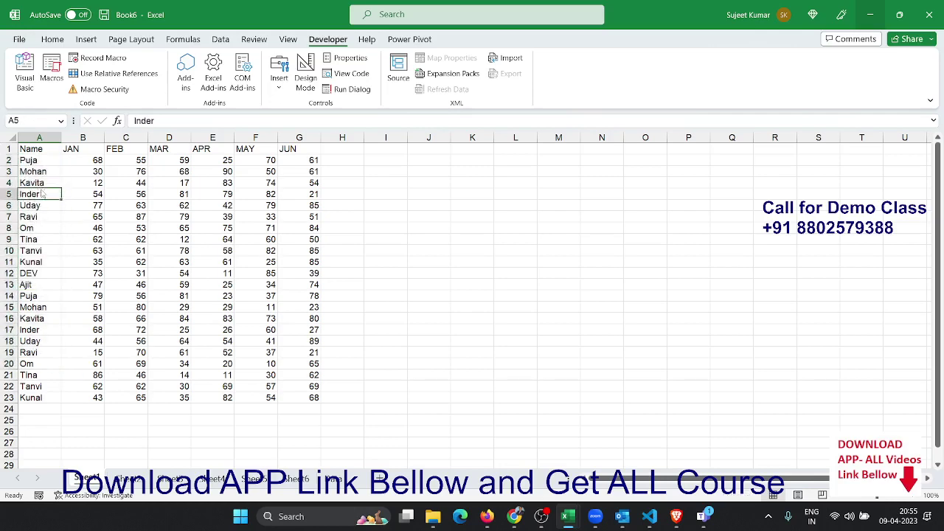
Back in the VBA editor, place the cursor on a new line below rr_10's End Sub
{"action": "key", "text": "alt+F11"}
{"action": "scroll", "coordinate": [199, 322], "scroll_direction": "down", "scroll_amount": 5}
{"action": "left_click", "coordinate": [185, 232]}
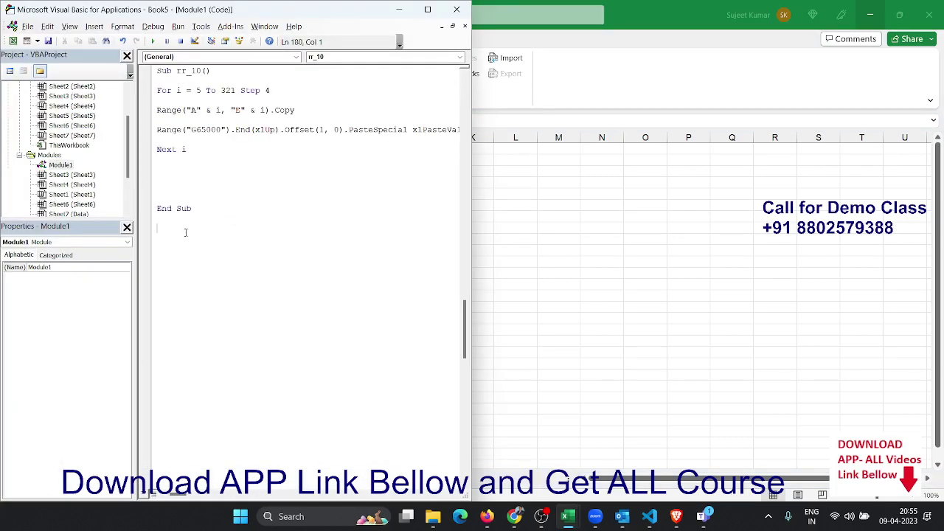
{"action": "key", "text": "BackSpace"}
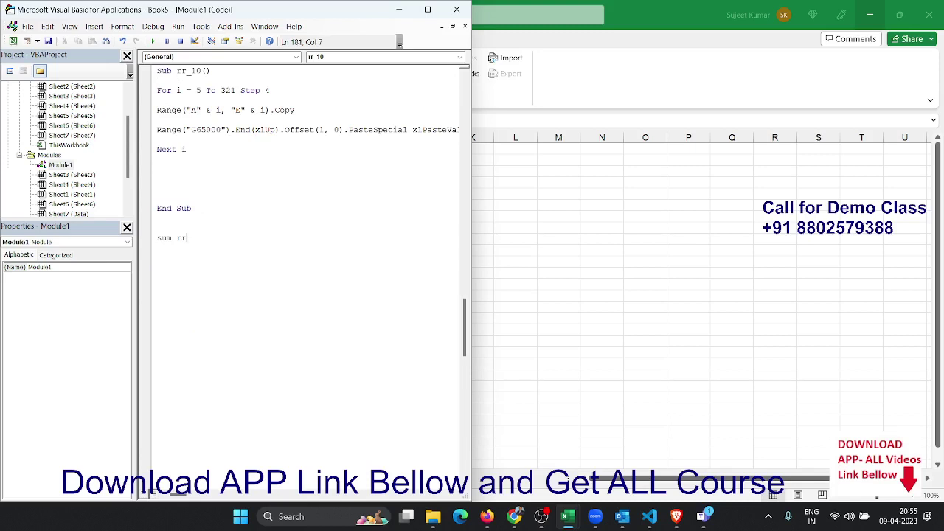
Create Sub rr_11 and declare Dim r As Range
{"action": "type", "text": "11("}
{"action": "key", "text": "Delete"}
{"action": "type", "text": "b"}
{"action": "key", "text": "Return"}
{"action": "key", "text": "Return"}
{"action": "key", "text": "Return"}
{"action": "key", "text": "Return"}
{"action": "key", "text": "Up"}
{"action": "key", "text": "Up"}
{"action": "key", "text": "Up"}
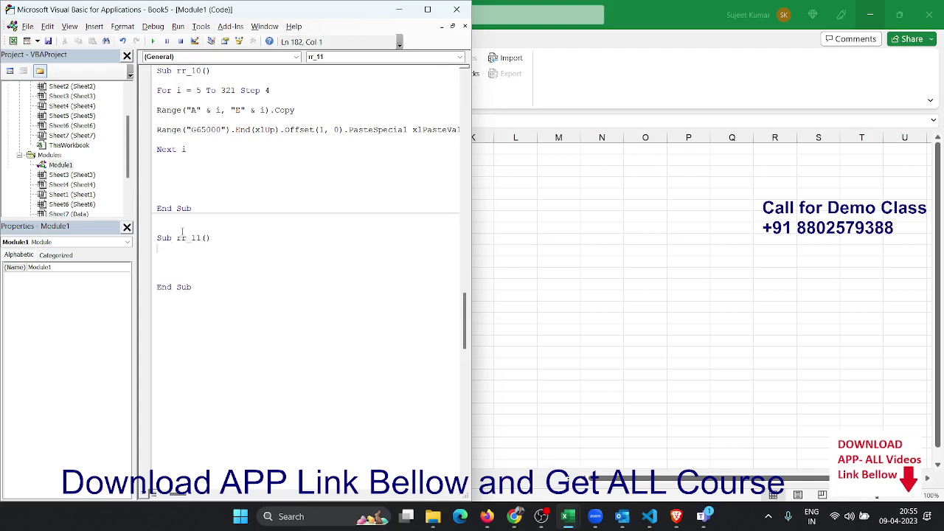
{"action": "type", "text": "im r as"}
{"action": "type", "text": " Range"}
Add a For Each r In Selection loop setting r.Value = UCase(r.Value), then return to Excel
{"action": "key", "text": "Return"}
{"action": "key", "text": "Return"}
{"action": "key", "text": "Return"}
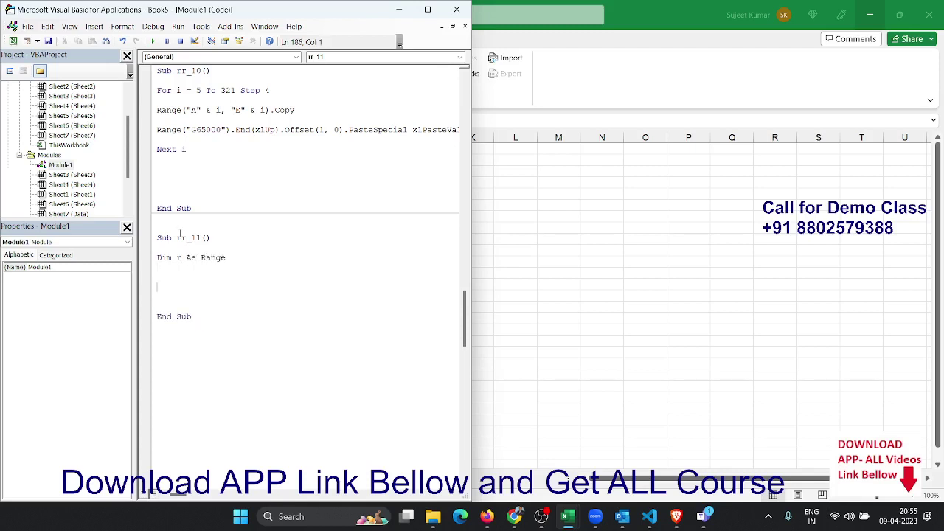
{"action": "type", "text": "for ea"}
{"action": "type", "text": "ch "}
{"action": "type", "text": "r in selc"}
{"action": "type", "text": "t"}
{"action": "key", "text": "BackSpace"}
{"action": "key", "text": "BackSpace"}
{"action": "type", "text": "ction"}
{"action": "key", "text": "Return"}
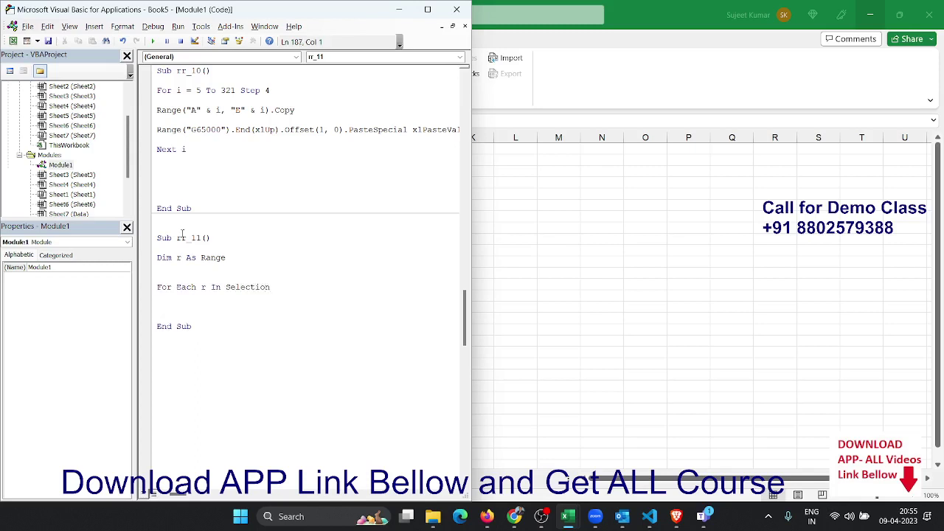
{"action": "key", "text": "Return"}
{"action": "key", "text": "Return"}
{"action": "key", "text": "Return"}
{"action": "key", "text": "Return"}
{"action": "type", "text": "next"}
{"action": "key", "text": "Up"}
{"action": "key", "text": "Up"}
{"action": "key", "text": "Up"}
{"action": "type", "text": ".v"}
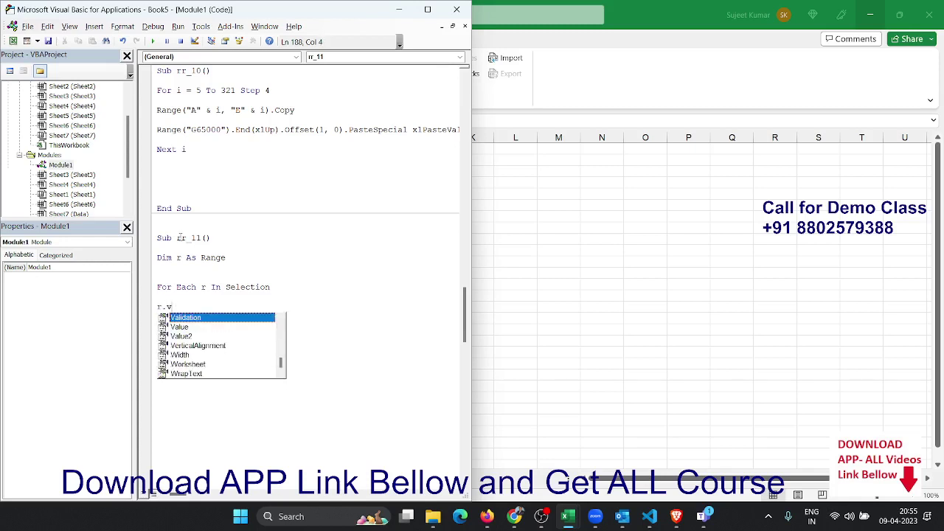
{"action": "type", "text": "alue = "}
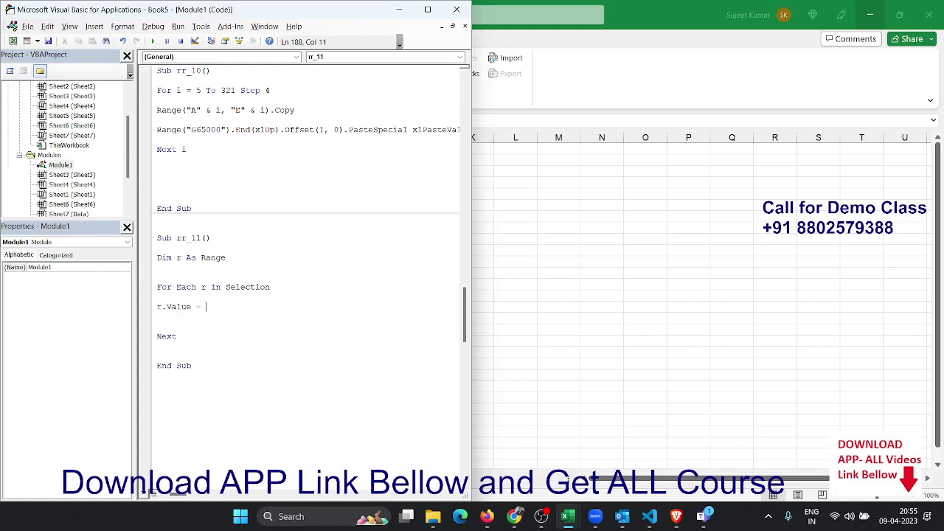
{"action": "type", "text": "ucase"}
{"action": "type", "text": "(r.v"}
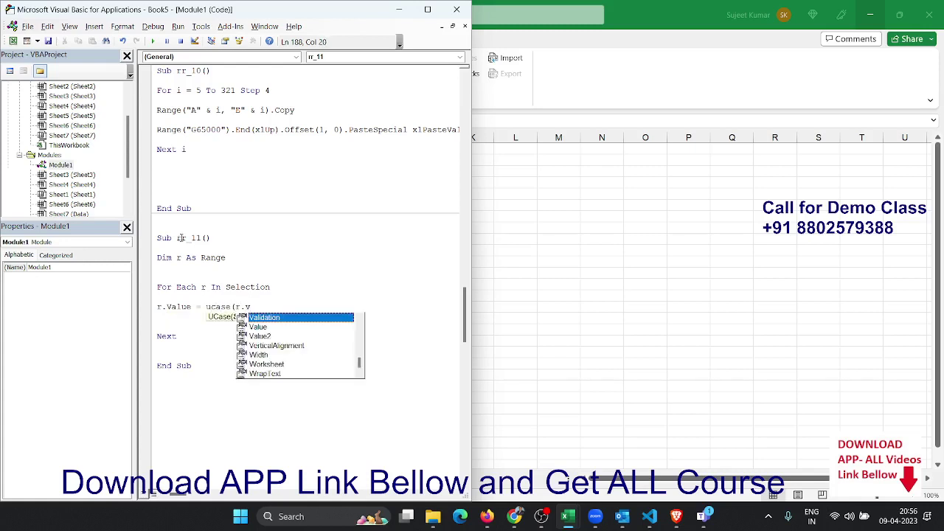
{"action": "type", "text": "alue)"}
{"action": "key", "text": "Return"}
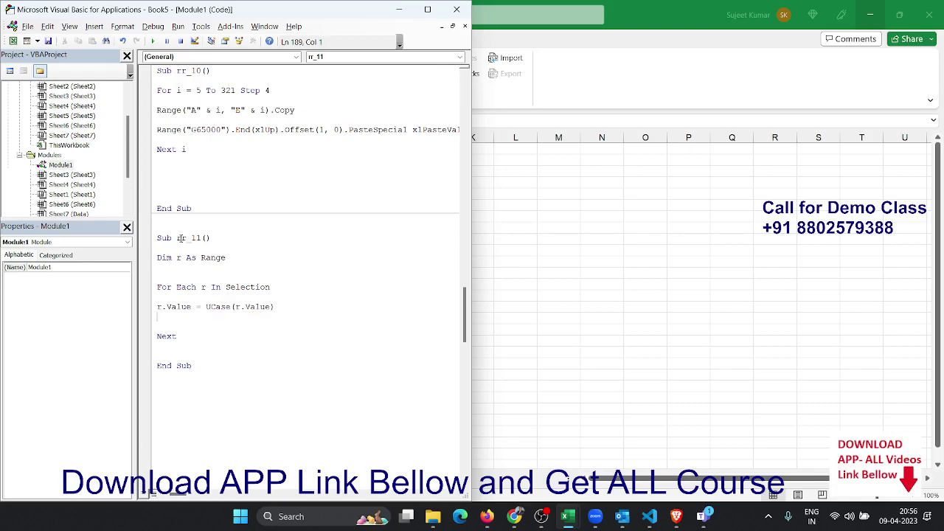
{"action": "key", "text": "alt+F11"}
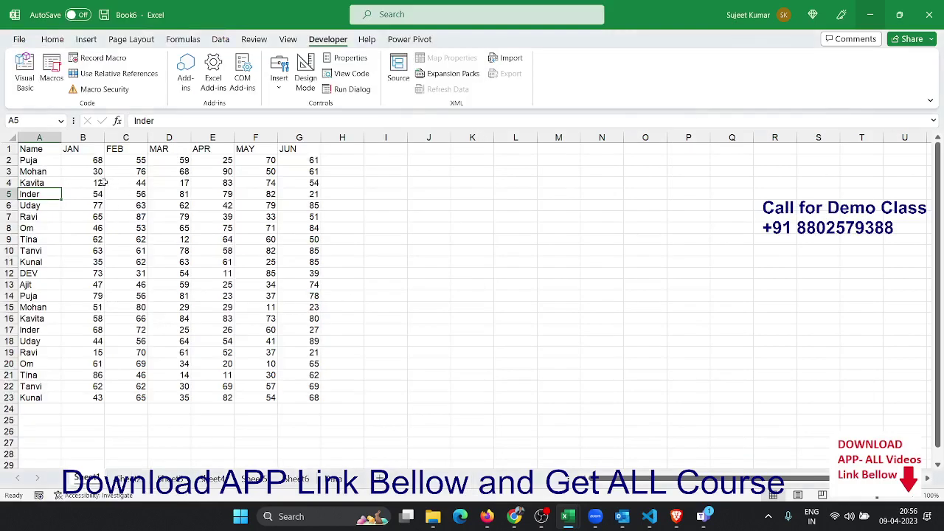
Run rr_11 on the names in A2:A11 to make them uppercase
{"action": "left_click", "coordinate": [33, 160]}
{"action": "left_click_drag", "start_coordinate": [34, 160], "coordinate": [33, 262]}
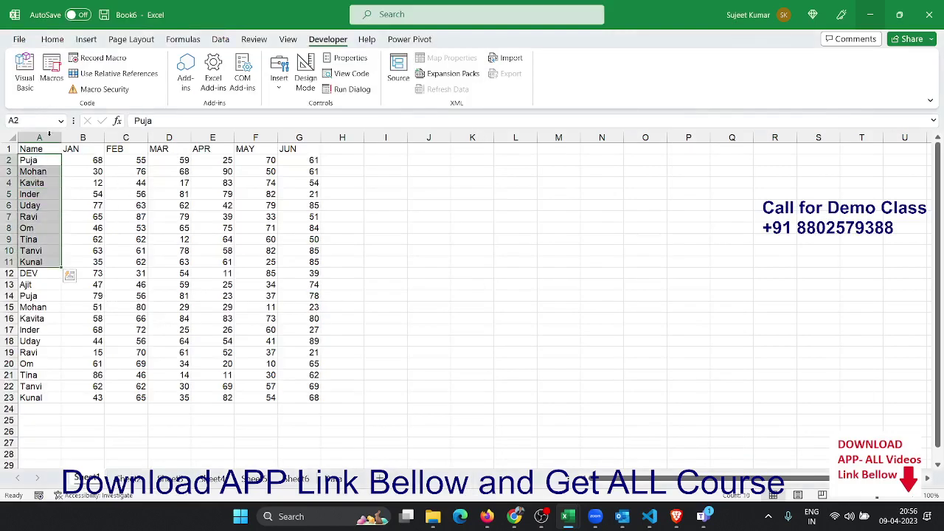
{"action": "left_click", "coordinate": [51, 72]}
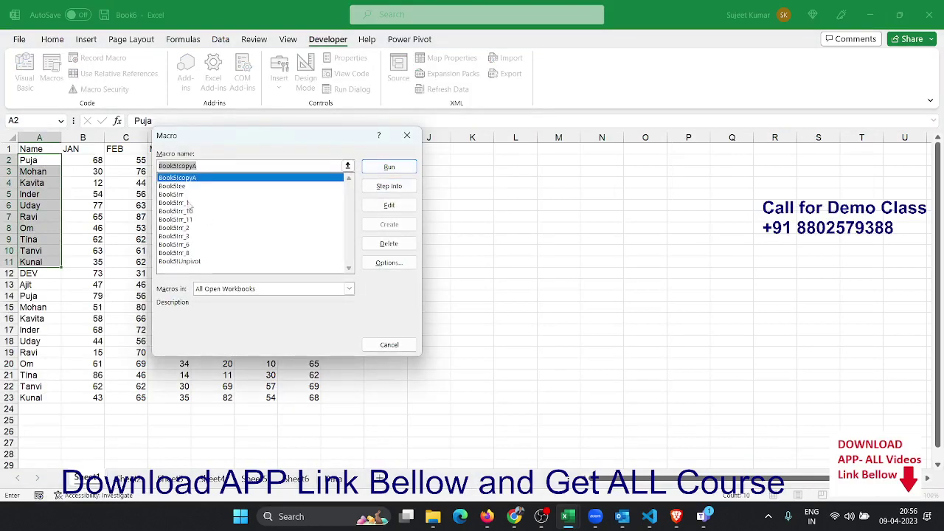
{"action": "left_click", "coordinate": [190, 219]}
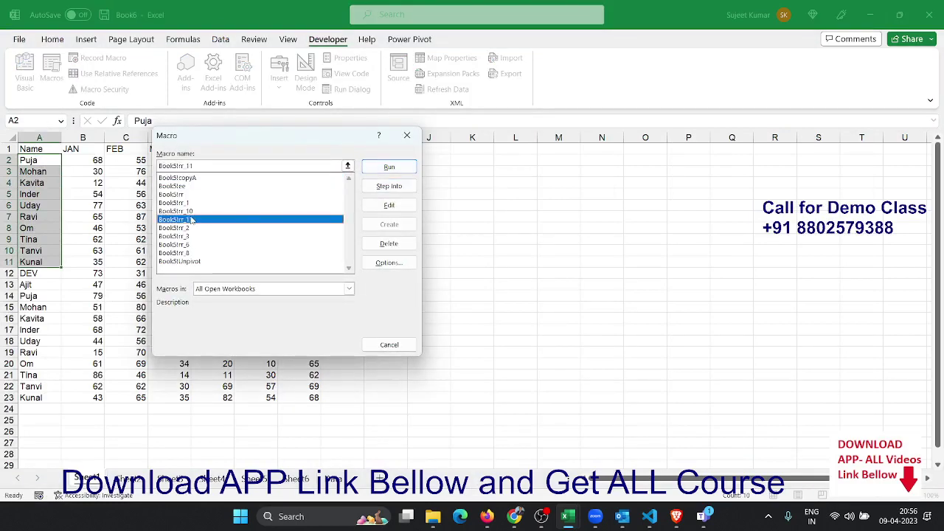
{"action": "left_click", "coordinate": [402, 163]}
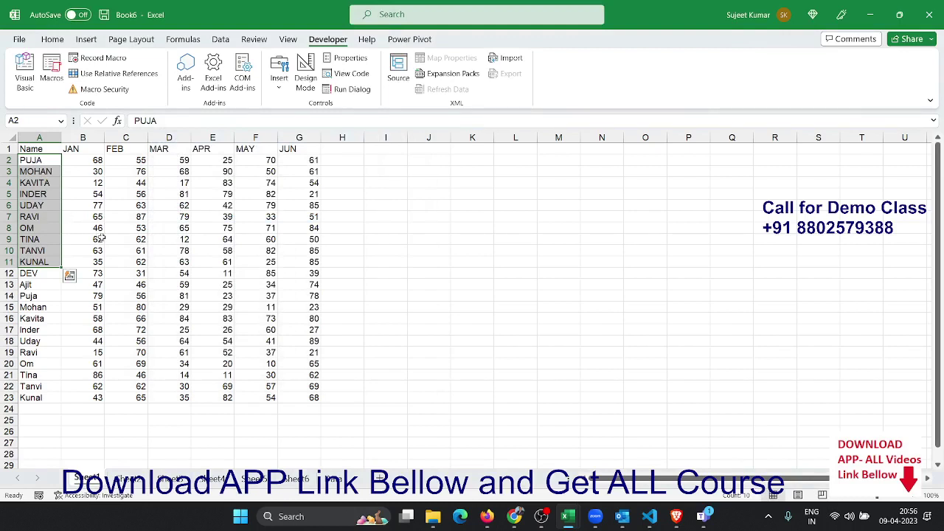
Select the monthly figures in C4:F12 and switch back to the VBA editor
{"action": "left_click", "coordinate": [138, 218]}
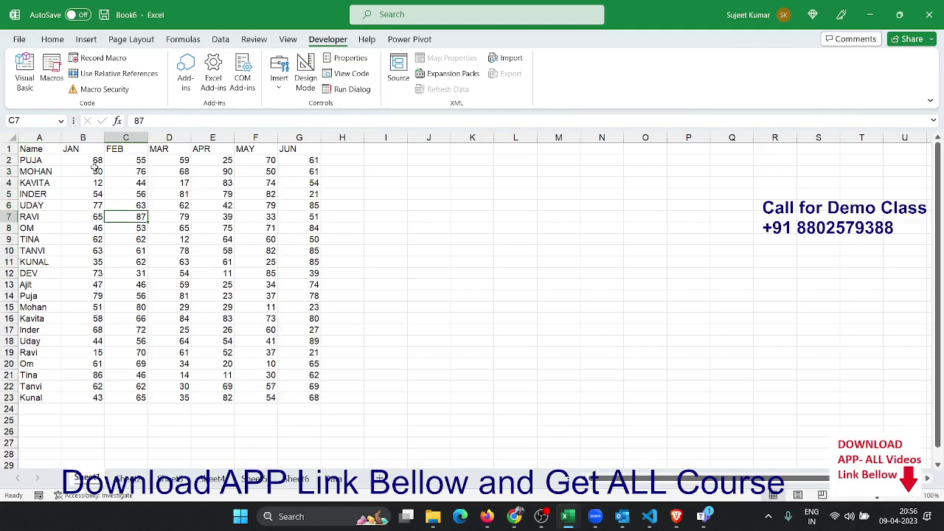
{"action": "mouse_move", "coordinate": [93, 161]}
{"action": "left_mouse_down"}
{"action": "mouse_move", "coordinate": [280, 374]}
{"action": "mouse_move", "coordinate": [321, 402]}
{"action": "left_mouse_up"}
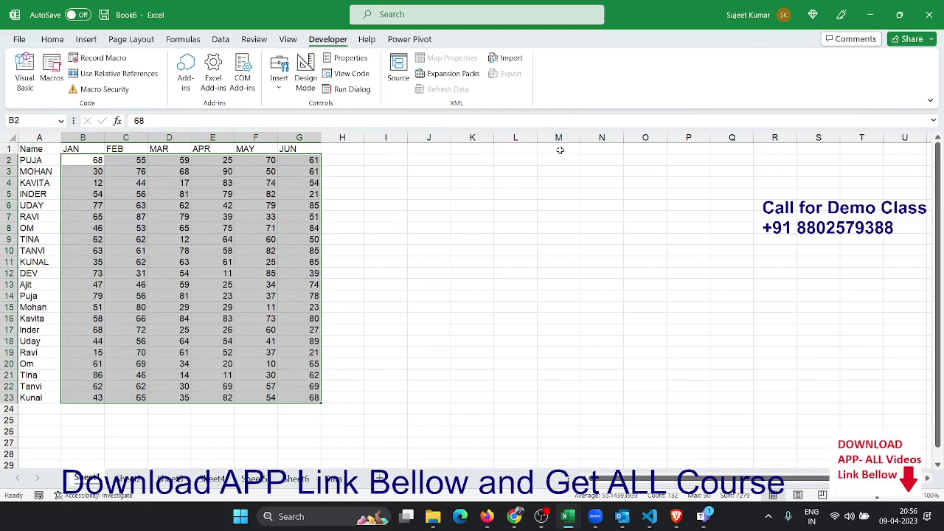
{"action": "left_click", "coordinate": [539, 149]}
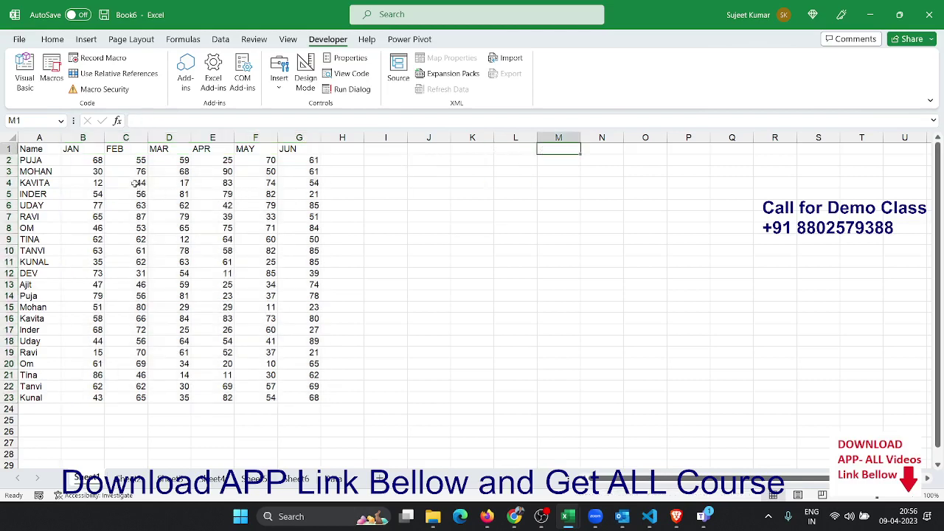
{"action": "left_click_drag", "start_coordinate": [112, 184], "coordinate": [243, 275]}
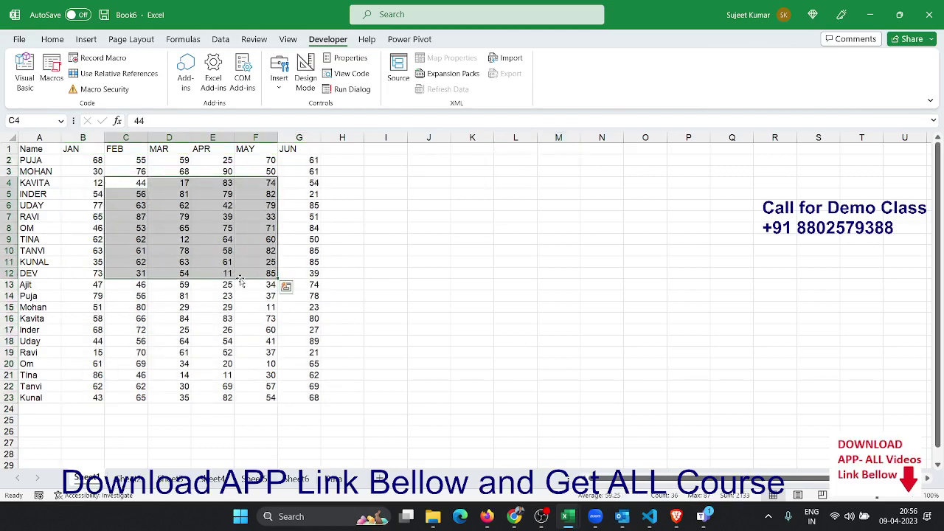
{"action": "key", "text": "alt+F11"}
{"action": "scroll", "coordinate": [210, 346], "scroll_direction": "down", "scroll_amount": 4}
Create Sub rr_12 with Dim r As Range and a For Each r In Selection loop
{"action": "scroll", "coordinate": [204, 335], "scroll_direction": "down", "scroll_amount": 4}
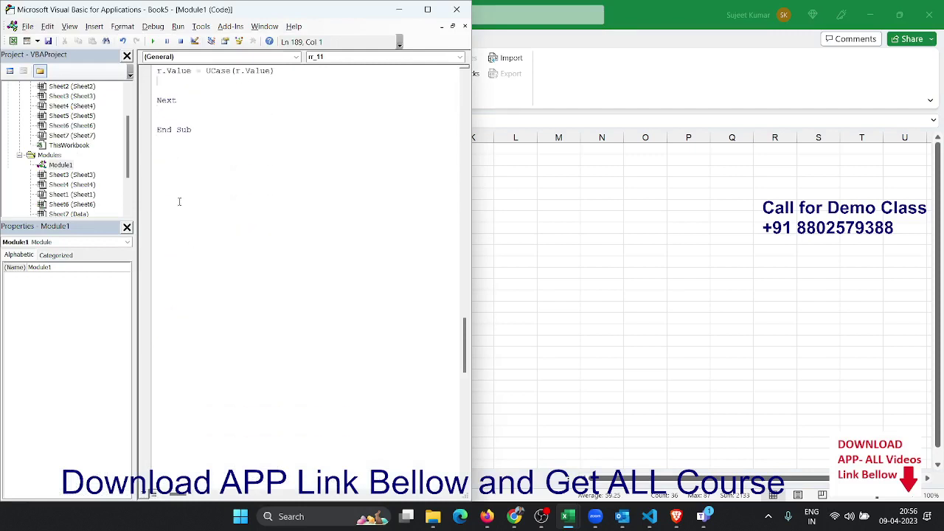
{"action": "left_click", "coordinate": [156, 159]}
{"action": "type", "text": "for"}
{"action": "key", "text": "BackSpace"}
{"action": "key", "text": "BackSpace"}
{"action": "key", "text": "BackSpace"}
{"action": "type", "text": "ub"}
{"action": "type", "text": "r"}
{"action": "type", "text": " 2("}
{"action": "key", "text": "Return"}
{"action": "key", "text": "Return"}
{"action": "key", "text": "Return"}
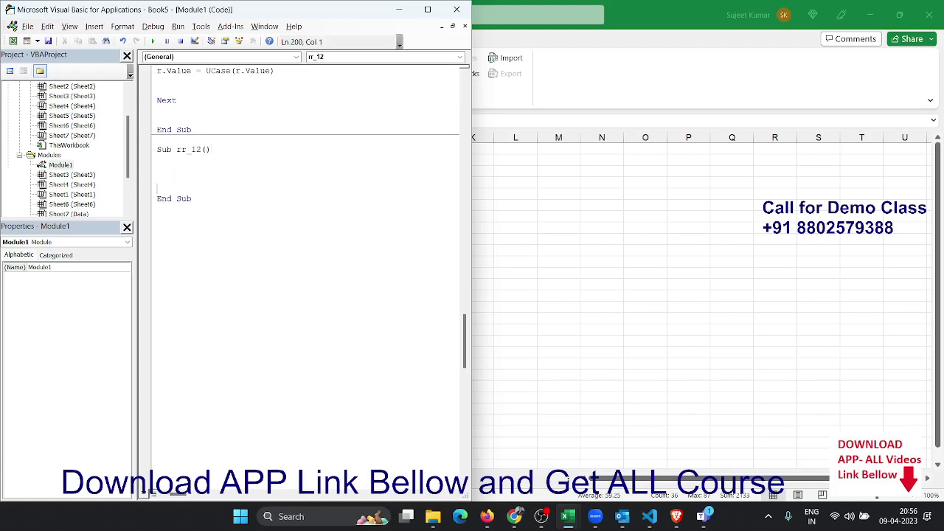
{"action": "type", "text": "or"}
{"action": "key", "text": "BackSpace"}
{"action": "key", "text": "BackSpace"}
{"action": "type", "text": "dim"}
{"action": "type", "text": "as ra"}
{"action": "key", "text": "Return"}
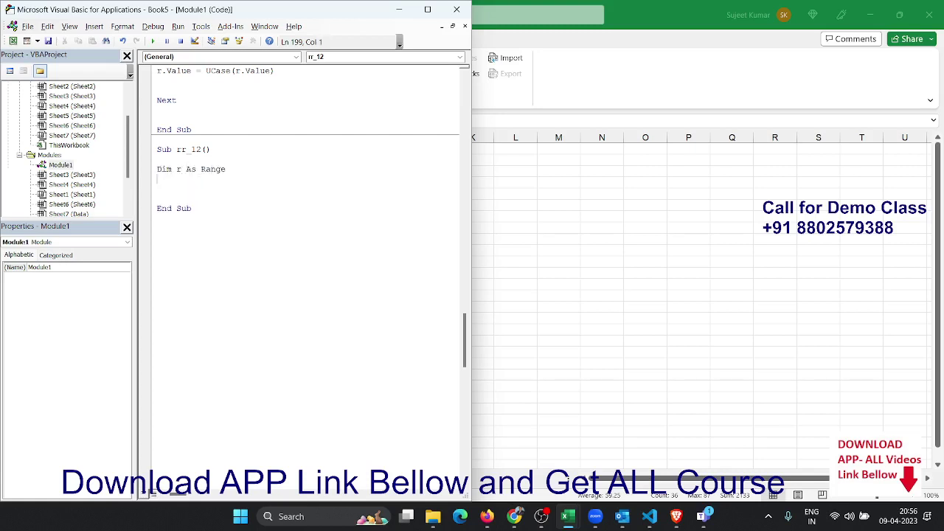
{"action": "key", "text": "Return"}
{"action": "type", "text": "for each r in"}
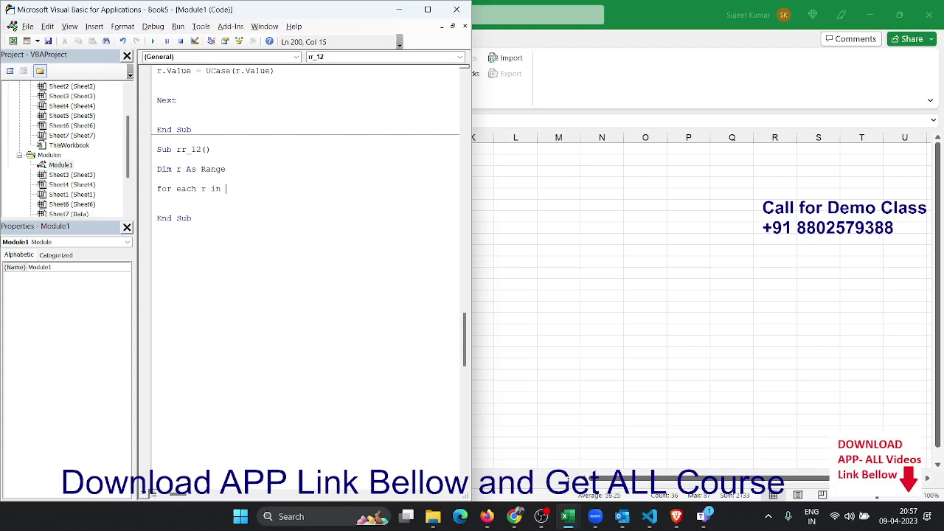
{"action": "type", "text": "select"}
{"action": "type", "text": "ion"}
{"action": "key", "text": "Return"}
{"action": "key", "text": "Return"}
Add the condition If r.Value >= 50 Then inside the loop
{"action": "type", "text": "if r"}
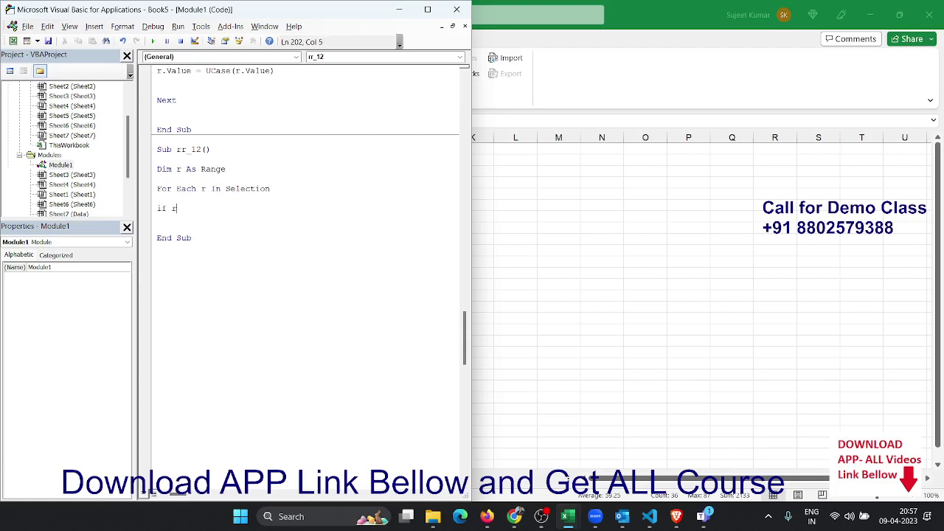
{"action": "type", "text": ".va"}
{"action": "key", "text": "Tab"}
{"action": "type", "text": ">=5"}
{"action": "type", "text": "0 then"}
{"action": "key", "text": "Return"}
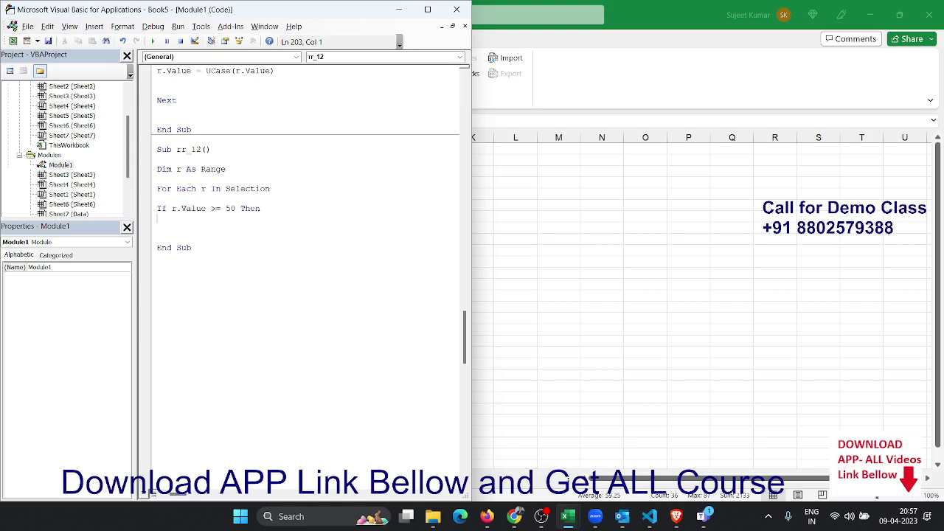
Write Range("M65000").End(xlUp).Offset(1,0).Value = r.Value as the copy line
{"action": "type", "text": "range("}
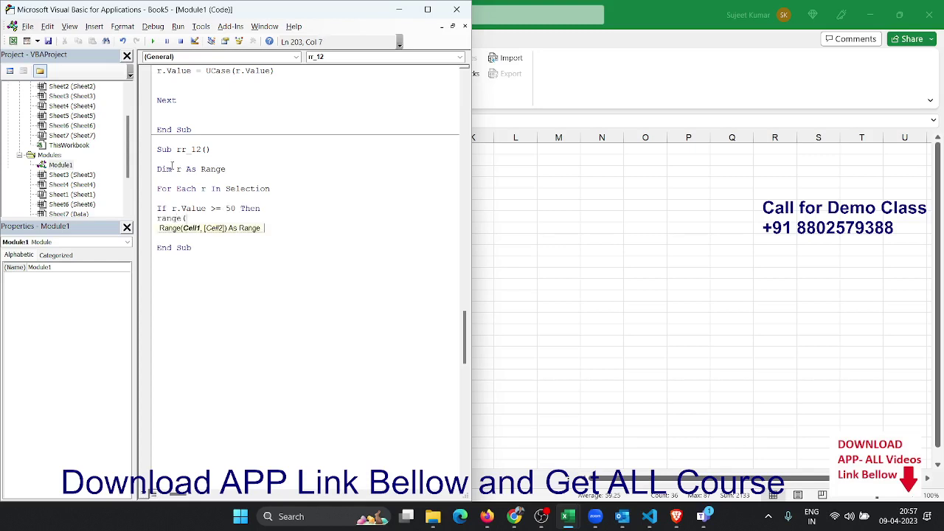
{"action": "type", "text": "\"H"}
{"action": "key", "text": "BackSpace"}
{"action": "type", "text": "M"}
{"action": "type", "text": "\""}
{"action": "key", "text": "BackSpace"}
{"action": "type", "text": "65000"}
{"action": "type", "text": "\").end"}
{"action": "key", "text": "Tab"}
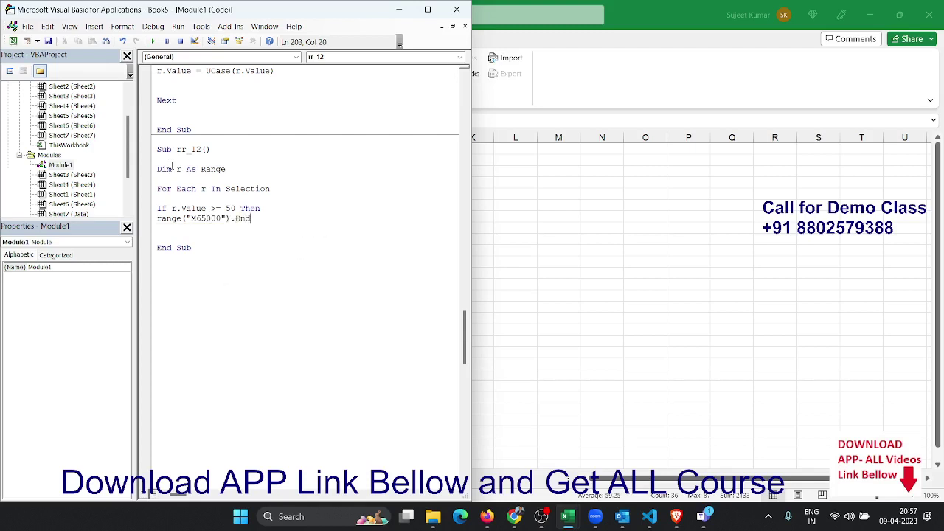
{"action": "type", "text": "("}
{"action": "key", "text": "Down"}
{"action": "key", "text": "Down"}
{"action": "key", "text": "Down"}
{"action": "key", "text": "Down"}
{"action": "key", "text": "Tab"}
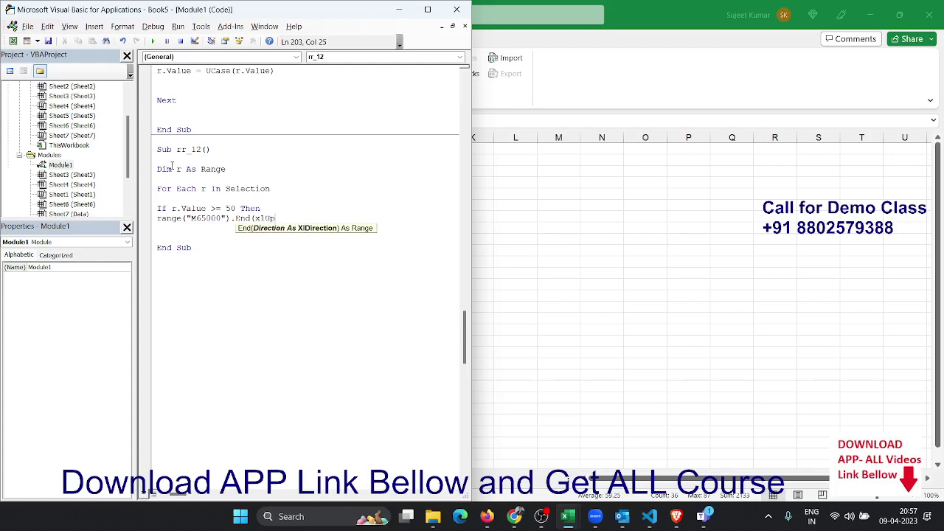
{"action": "type", "text": ").o"}
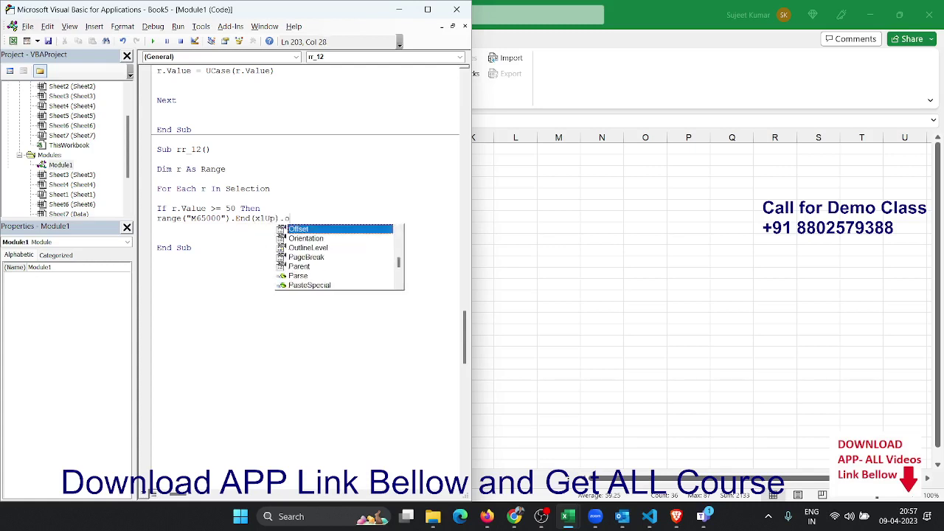
{"action": "type", "text": "f"}
{"action": "key", "text": "Tab"}
{"action": "type", "text": "(1"}
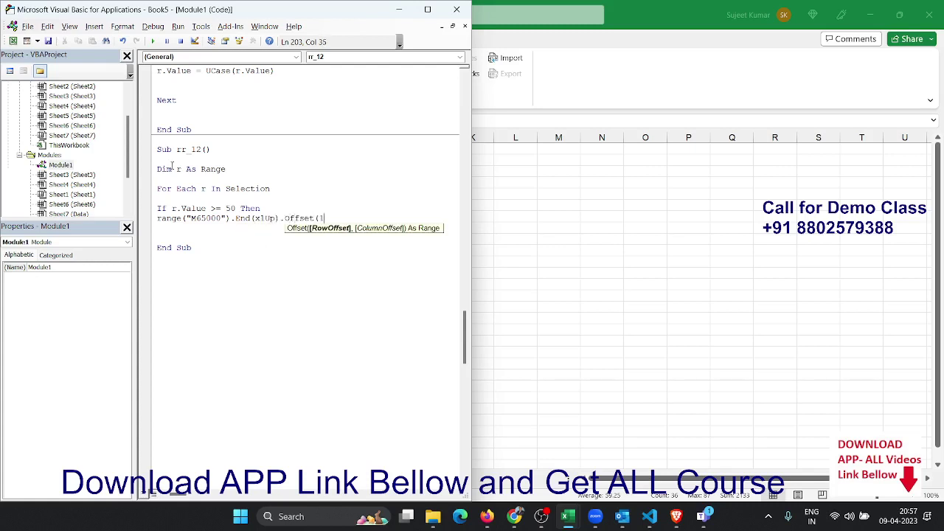
{"action": "type", "text": ",0)"}
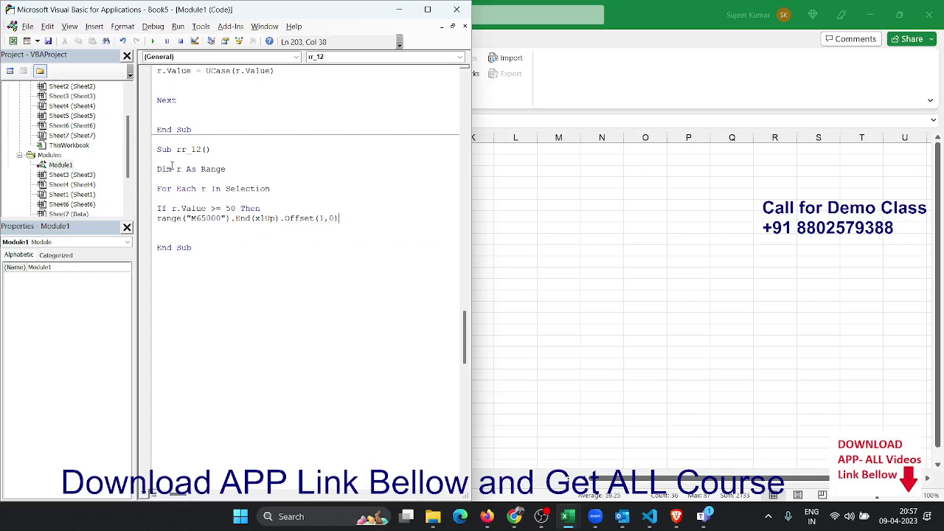
{"action": "type", "text": ".va"}
{"action": "key", "text": "Tab"}
{"action": "type", "text": "="}
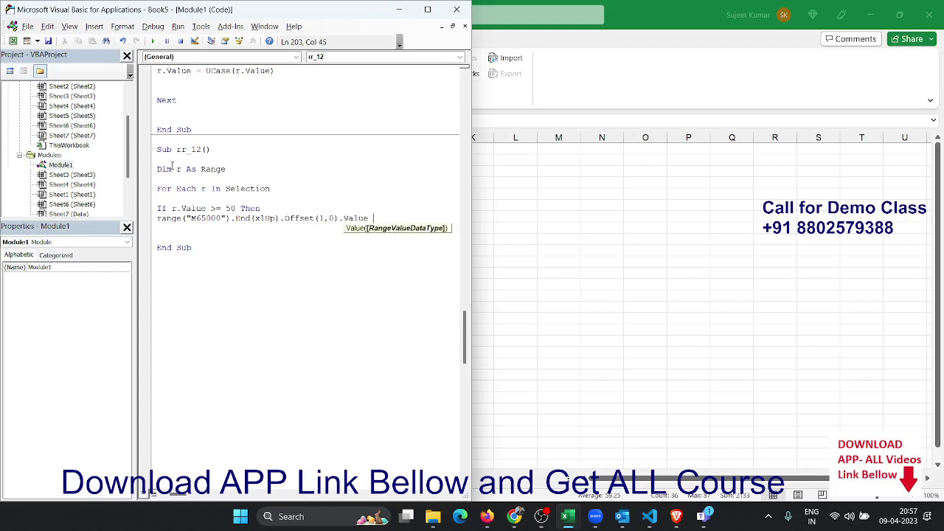
{"action": "type", "text": "r.v"}
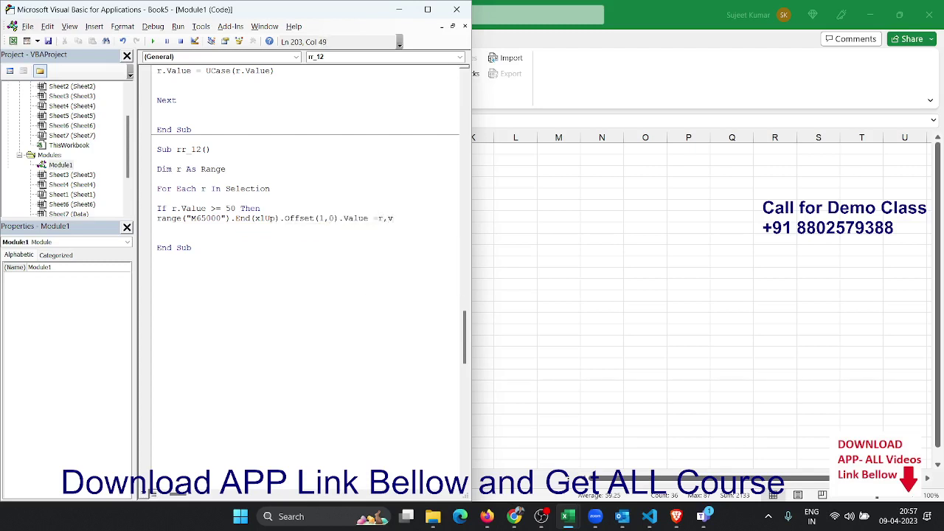
{"action": "key", "text": "BackSpace"}
{"action": "key", "text": "BackSpace"}
{"action": "type", "text": ".va"}
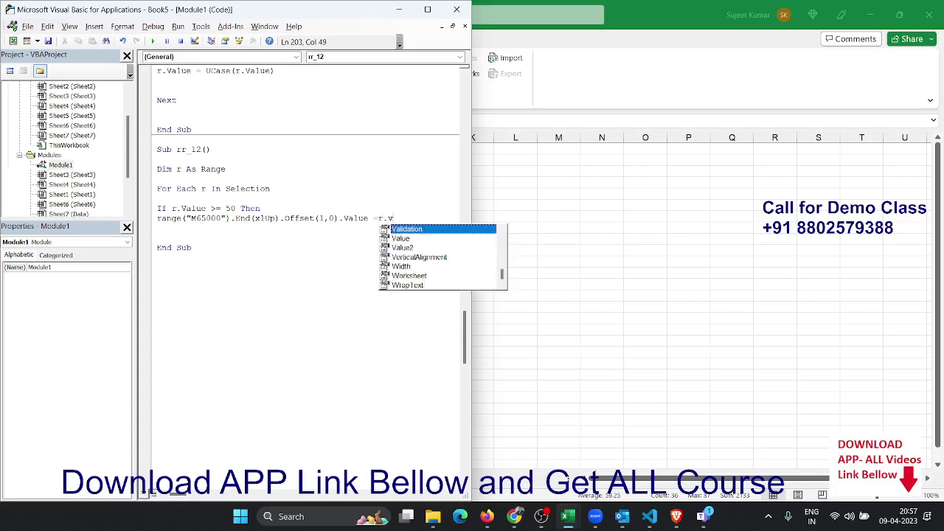
{"action": "key", "text": "Tab"}
Close the If block with End If
{"action": "key", "text": "Return"}
{"action": "type", "text": "en"}
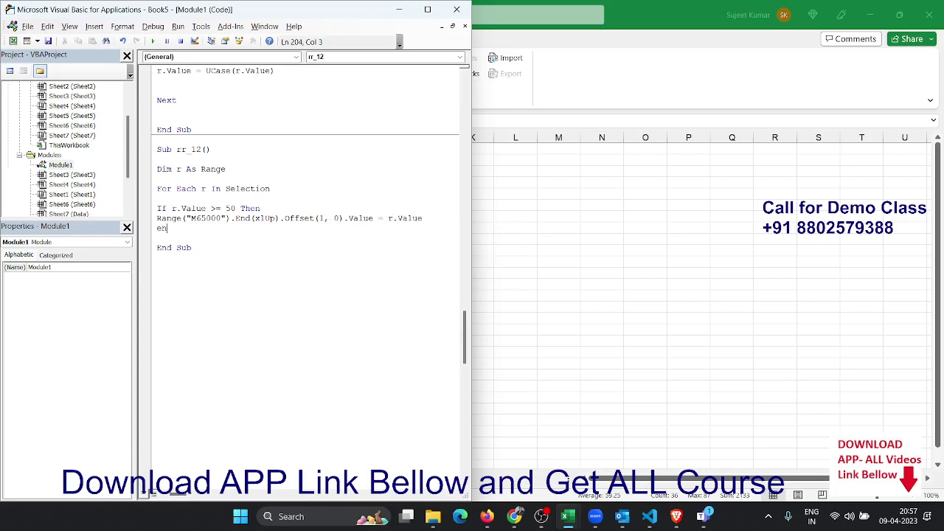
{"action": "type", "text": "d if"}
{"action": "key", "text": "Return"}
{"action": "key", "text": "Return"}
{"action": "key", "text": "Up"}
Close the loop with Next r, run rr_12, and check the values copied into column M
{"action": "type", "text": "next r"}
{"action": "left_click", "coordinate": [236, 196]}
{"action": "left_click", "coordinate": [153, 41]}
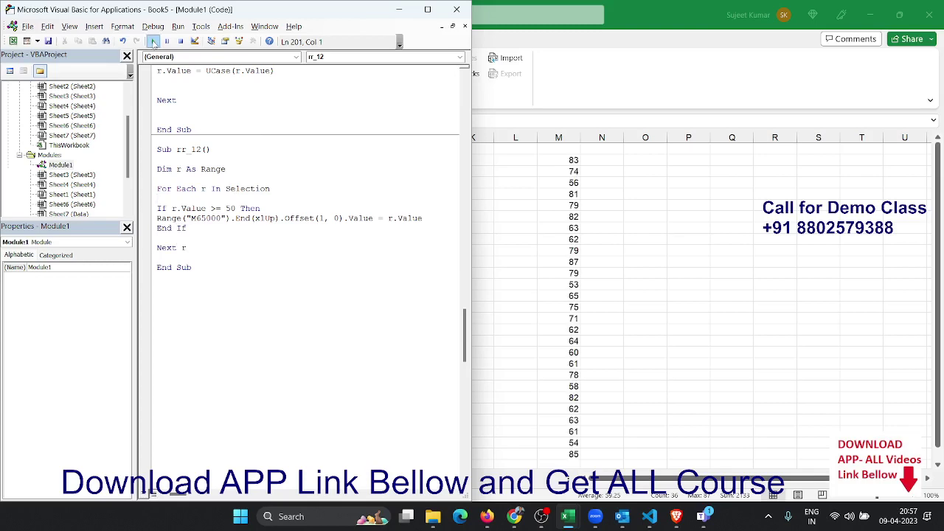
{"action": "left_click", "coordinate": [580, 205]}
{"action": "scroll", "coordinate": [530, 398], "scroll_direction": "down", "scroll_amount": 3}
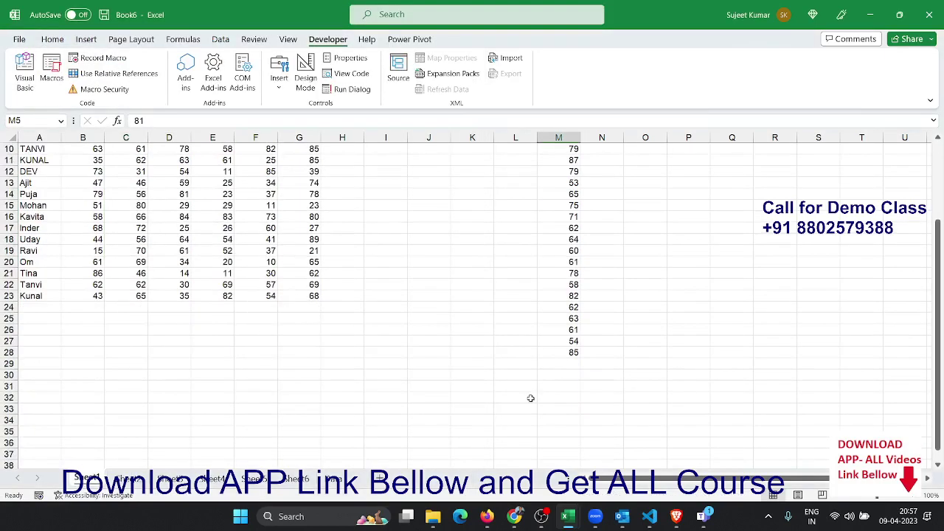
{"action": "scroll", "coordinate": [530, 399], "scroll_direction": "up", "scroll_amount": 3}
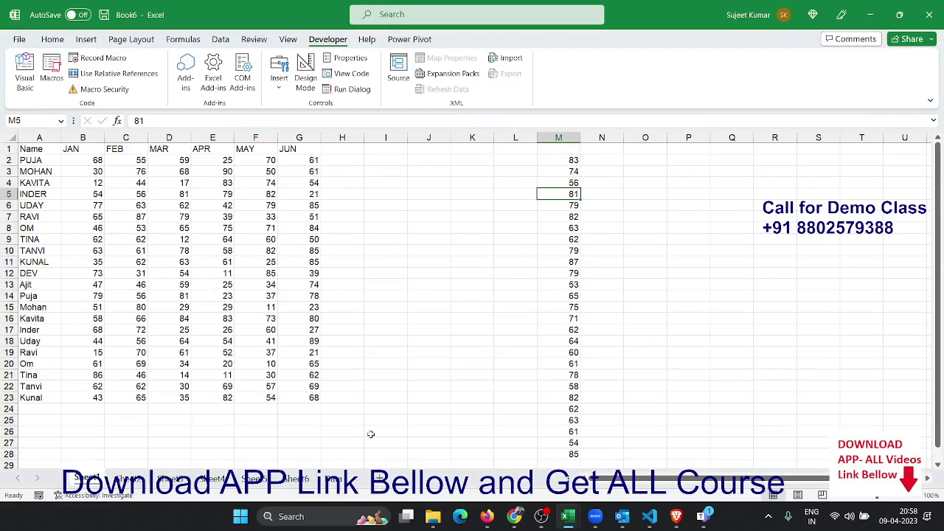
Create Sub rr_13 below rr_12 and declare Dim w As Worksheet
{"action": "key", "text": "alt+F11"}
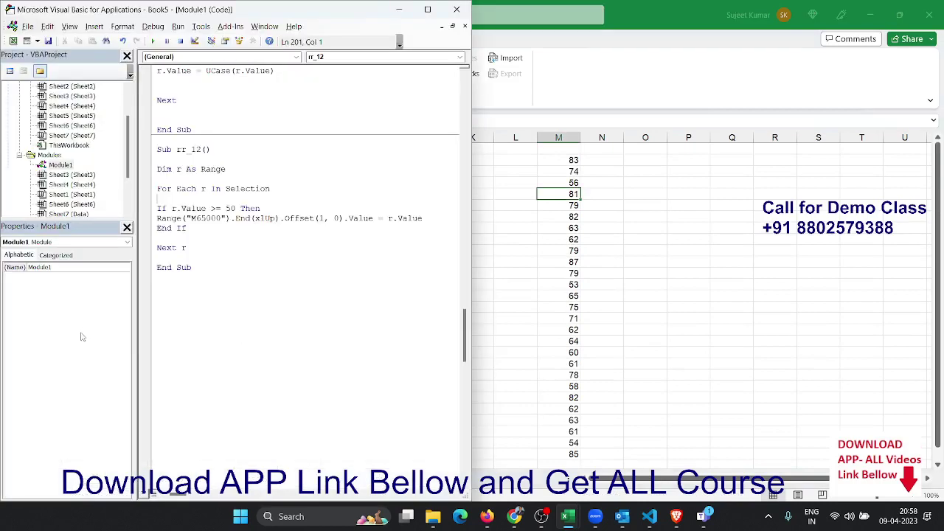
{"action": "left_click", "coordinate": [168, 284]}
{"action": "type", "text": "sub"}
{"action": "type", "text": " rr_"}
{"action": "type", "text": "13"}
{"action": "key", "text": "Return"}
{"action": "key", "text": "Return"}
{"action": "key", "text": "Return"}
{"action": "key", "text": "Return"}
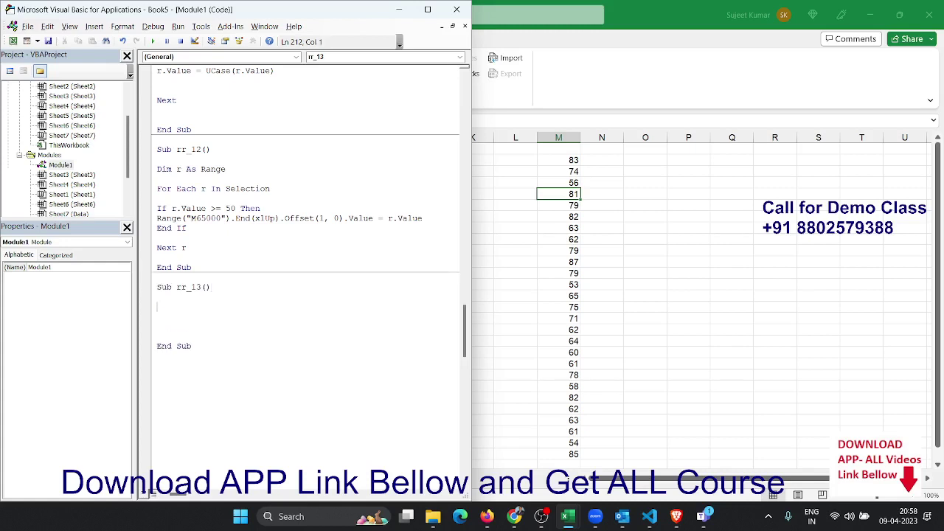
{"action": "type", "text": "dim w as "}
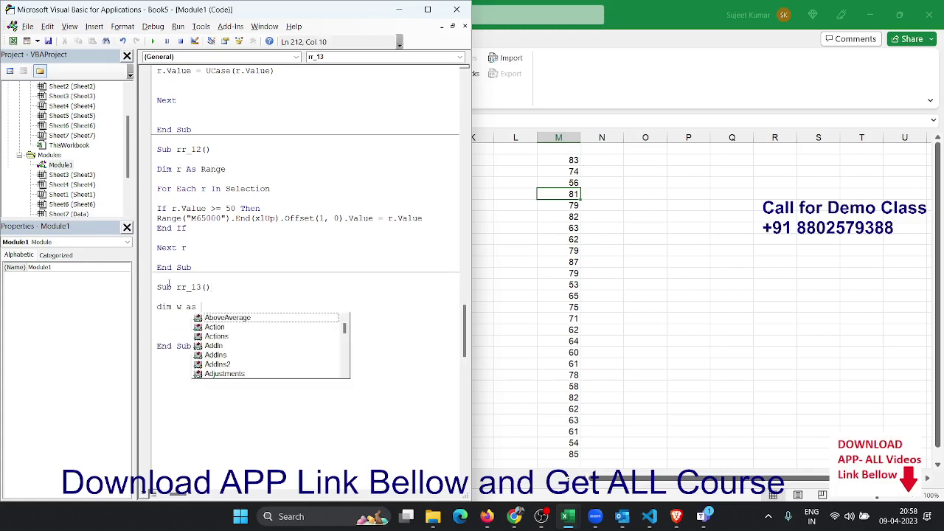
{"action": "type", "text": "work"}
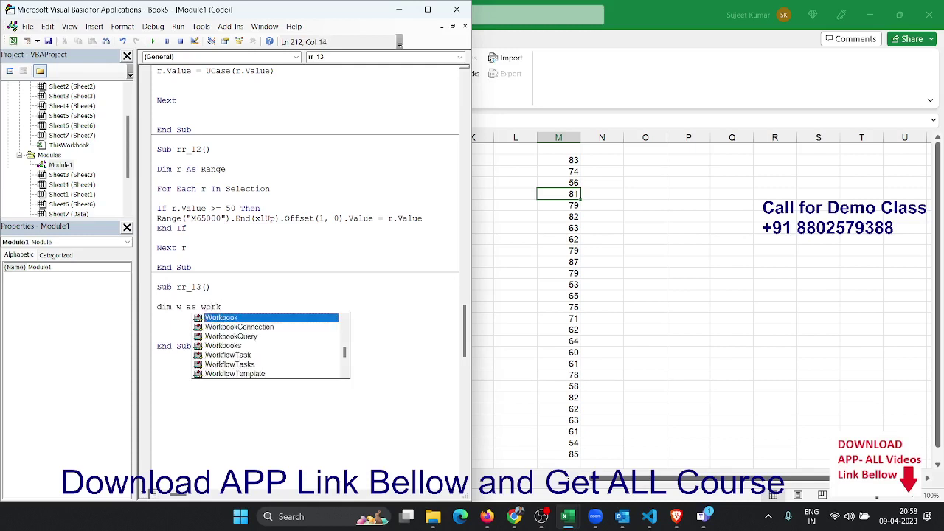
{"action": "key", "text": "Down"}
{"action": "type", "text": "sh"}
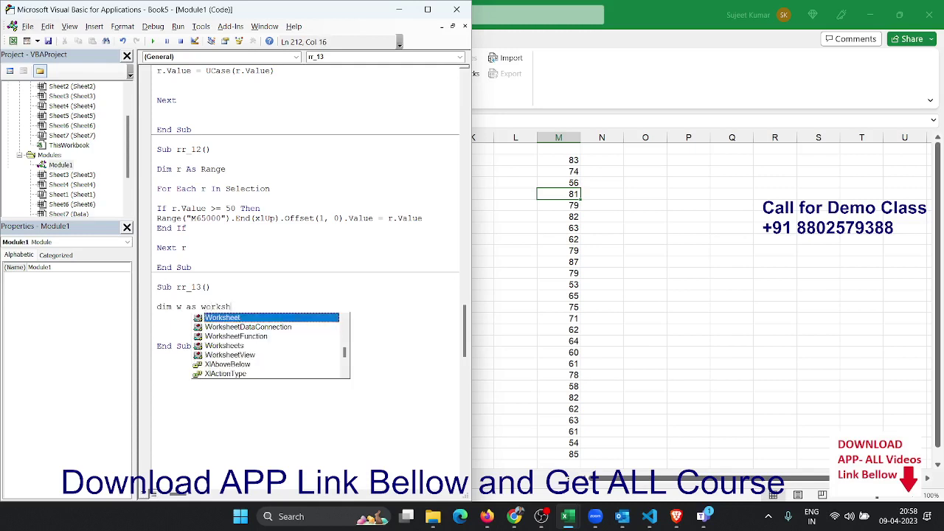
{"action": "type", "text": "ee"}
{"action": "key", "text": "Tab"}
Loop For Each w In ActiveWorkbook.Worksheets, naming each sheet "D" & r with r = r + 1
{"action": "key", "text": "Return"}
{"action": "key", "text": "Return"}
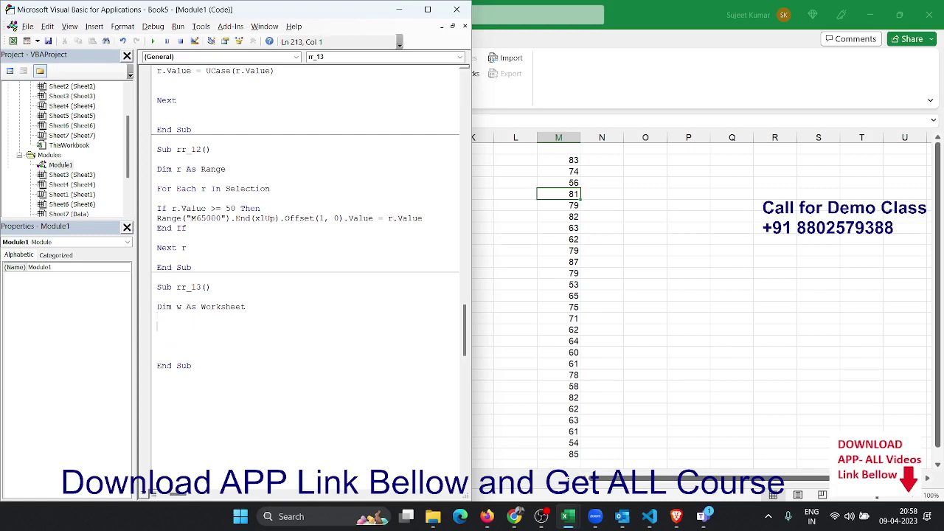
{"action": "type", "text": "for e"}
{"action": "type", "text": "ach w"}
{"action": "type", "text": " in activ"}
{"action": "type", "text": "eworkb"}
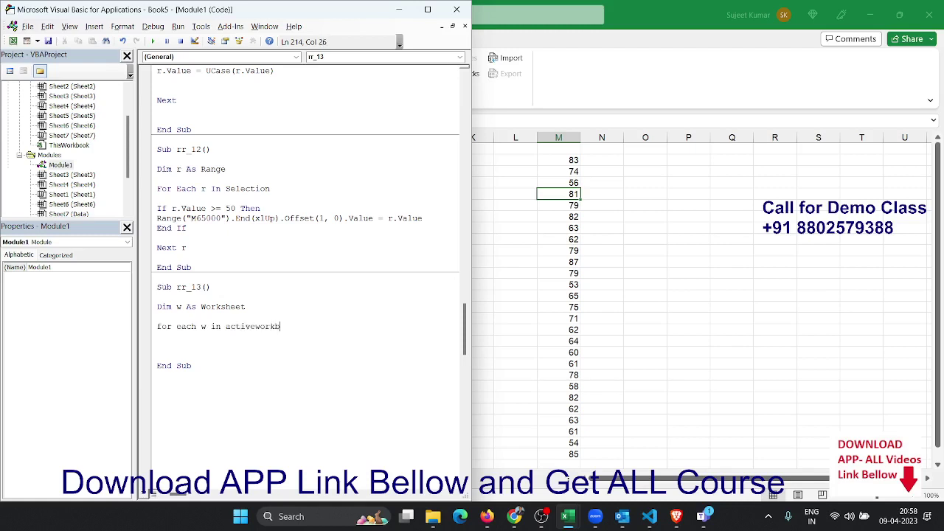
{"action": "type", "text": "ook."}
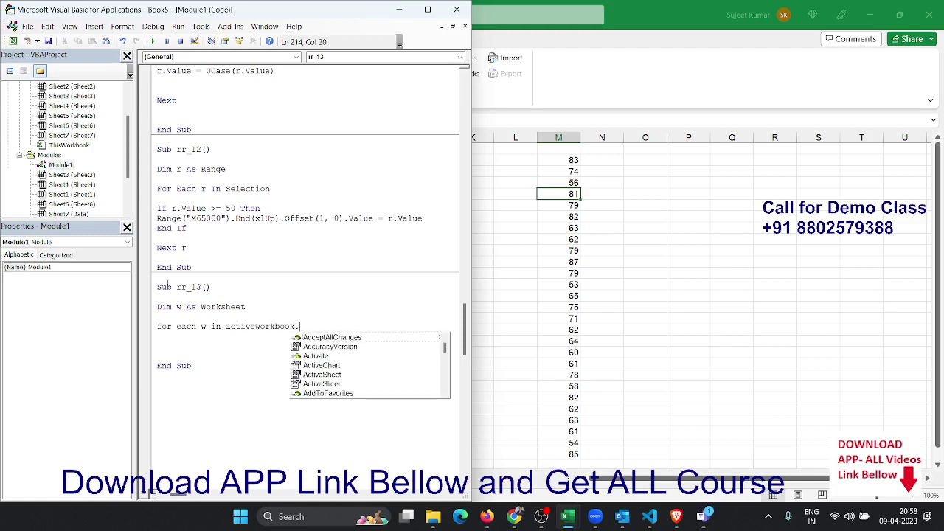
{"action": "type", "text": "wo"}
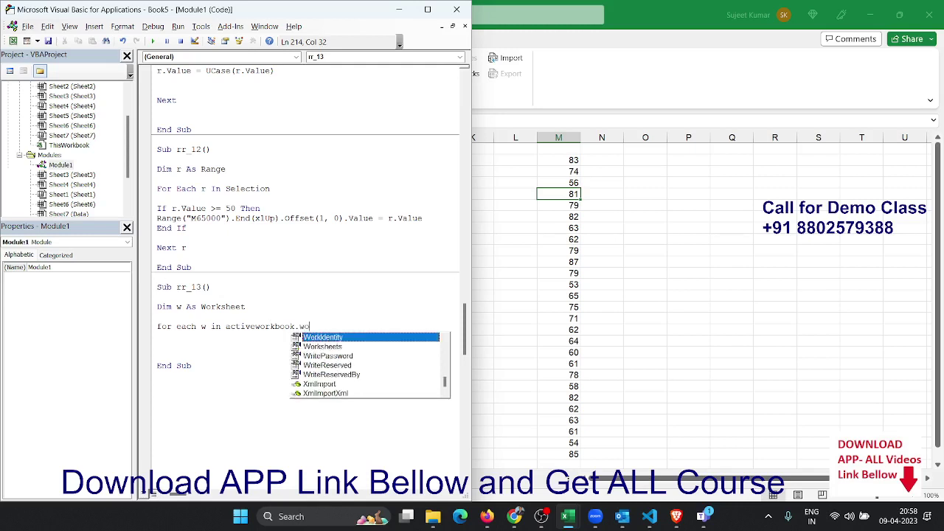
{"action": "type", "text": "k"}
{"action": "key", "text": "Down"}
{"action": "key", "text": "Tab"}
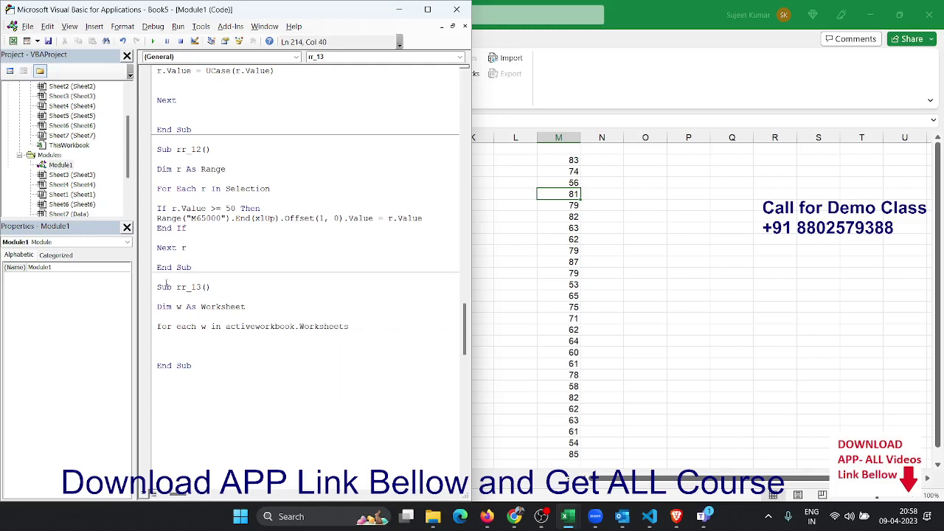
{"action": "key", "text": "Return"}
{"action": "key", "text": "Return"}
{"action": "key", "text": "Return"}
{"action": "type", "text": "next "}
{"action": "type", "text": "w"}
{"action": "key", "text": "Up"}
{"action": "key", "text": "Return"}
{"action": "type", "text": "w.name "}
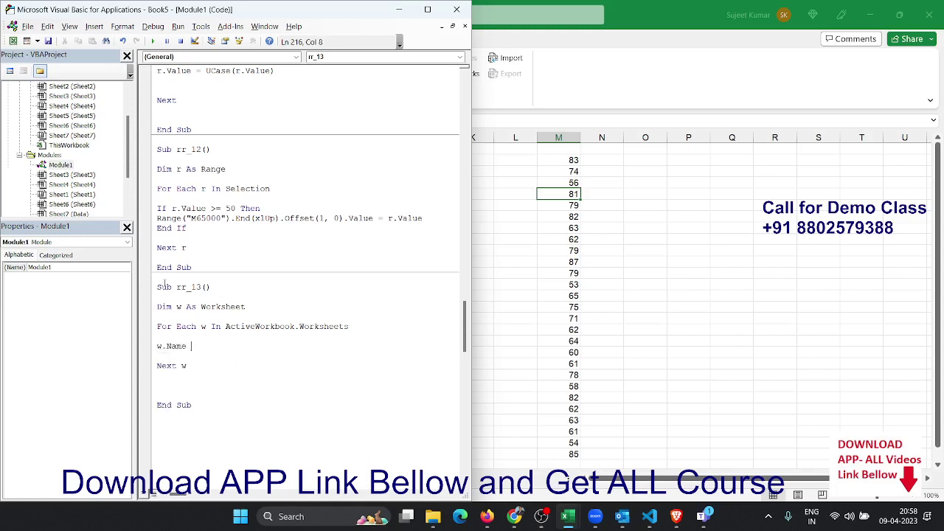
{"action": "type", "text": "= \"D\" "}
{"action": "type", "text": "& r"}
{"action": "type", "text": "r=r+1"}
{"action": "key", "text": "Down"}
{"action": "left_click", "coordinate": [153, 42]}
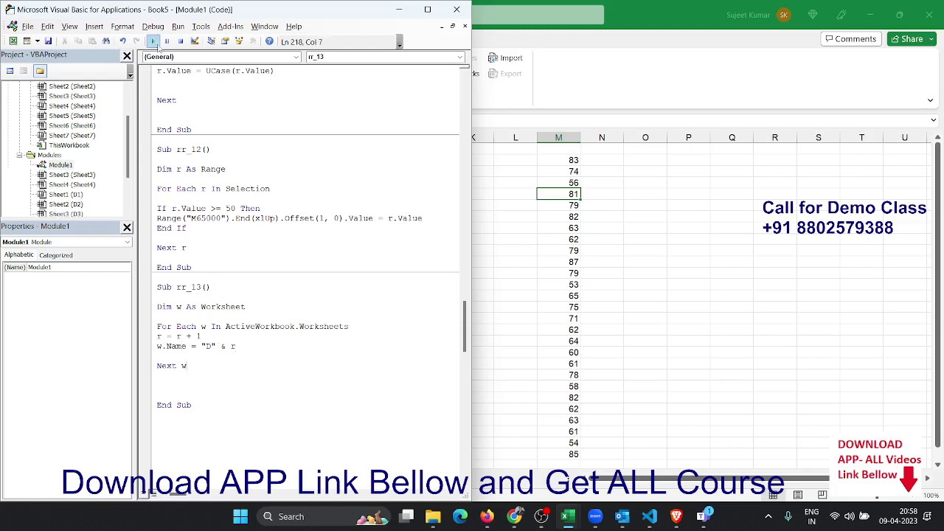
{"action": "left_click", "coordinate": [645, 387]}
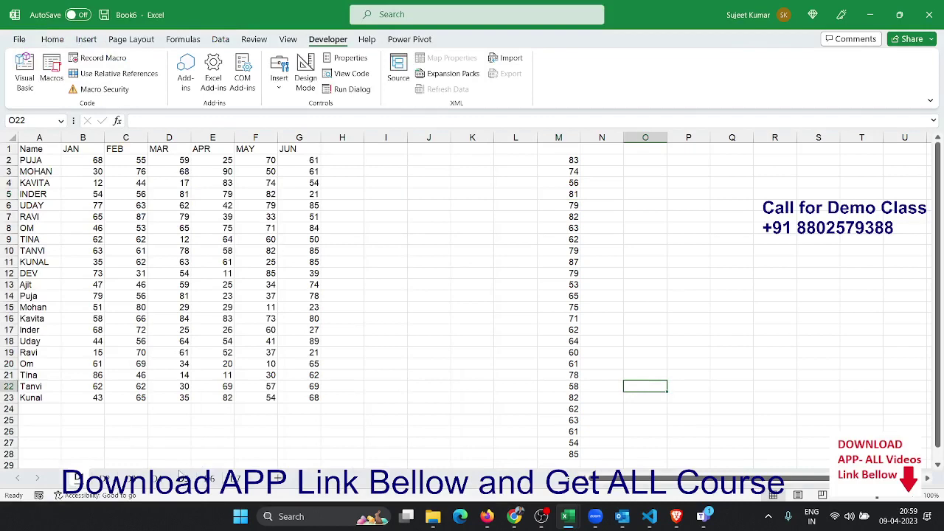
{"action": "key", "text": "alt+F11"}
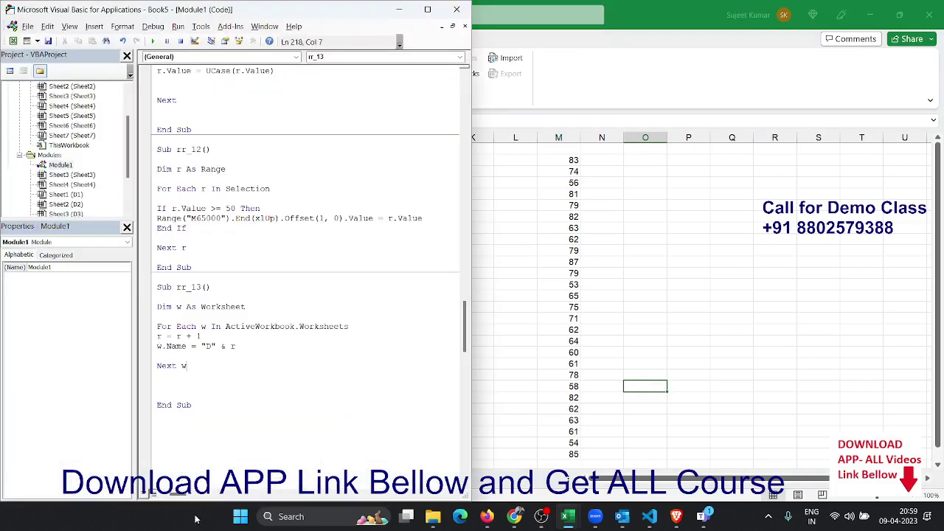
{"action": "left_click", "coordinate": [238, 390]}
{"action": "key", "text": "alt+F11"}
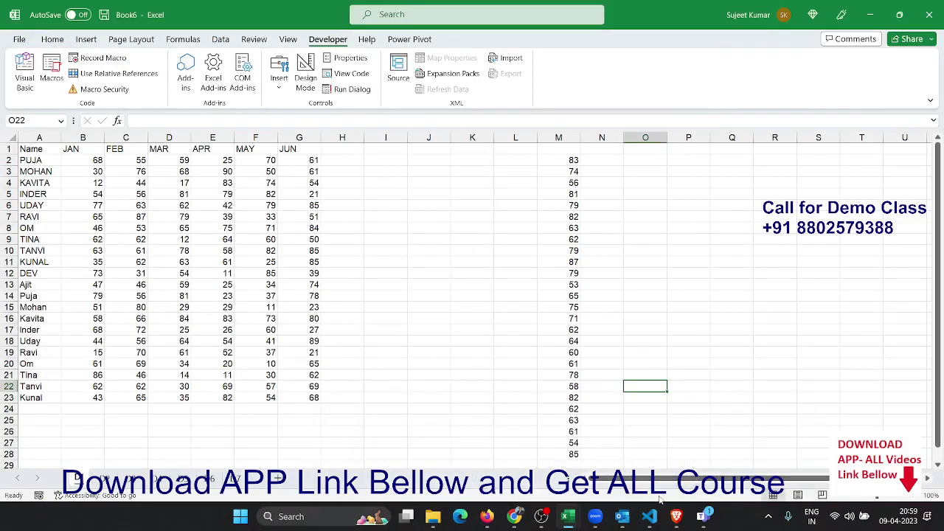
{"action": "mouse_move", "coordinate": [567, 516]}
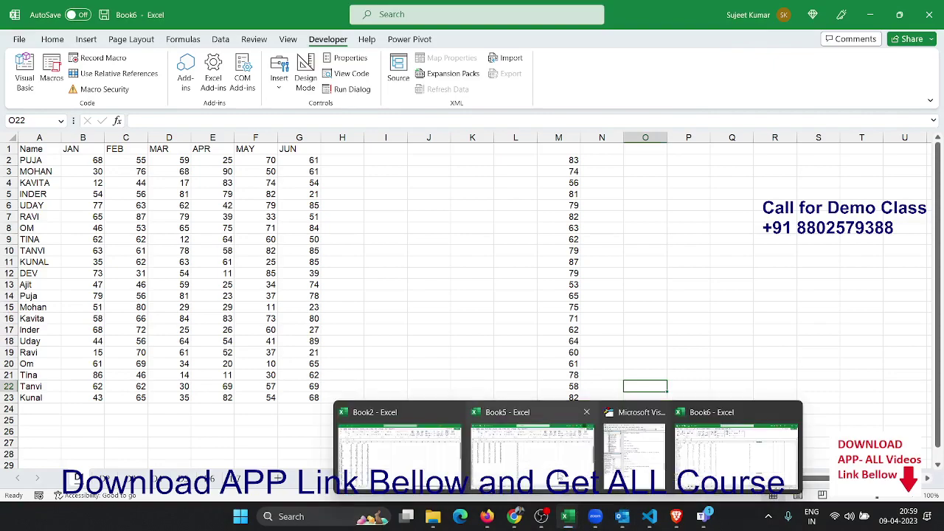
{"action": "left_click", "coordinate": [531, 446]}
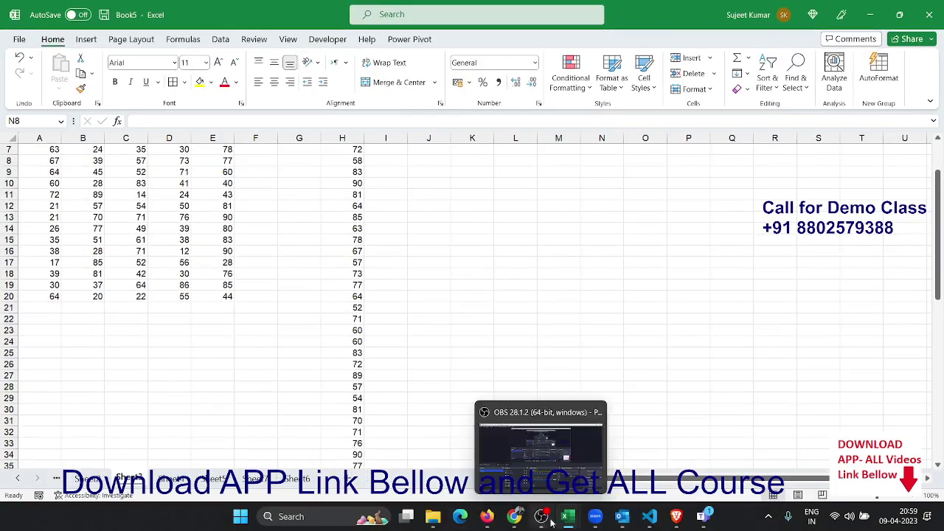
{"action": "mouse_move", "coordinate": [567, 516]}
{"action": "left_click", "coordinate": [422, 463]}
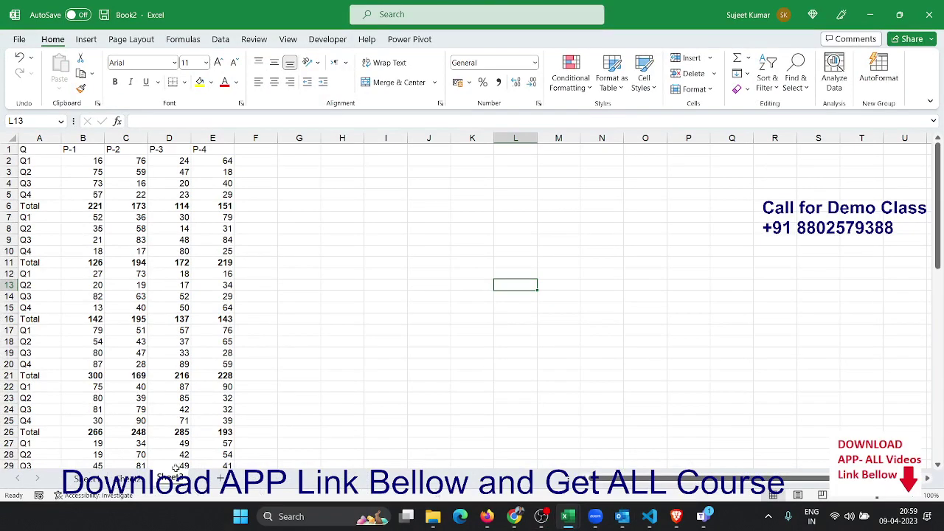
{"action": "left_click", "coordinate": [93, 477]}
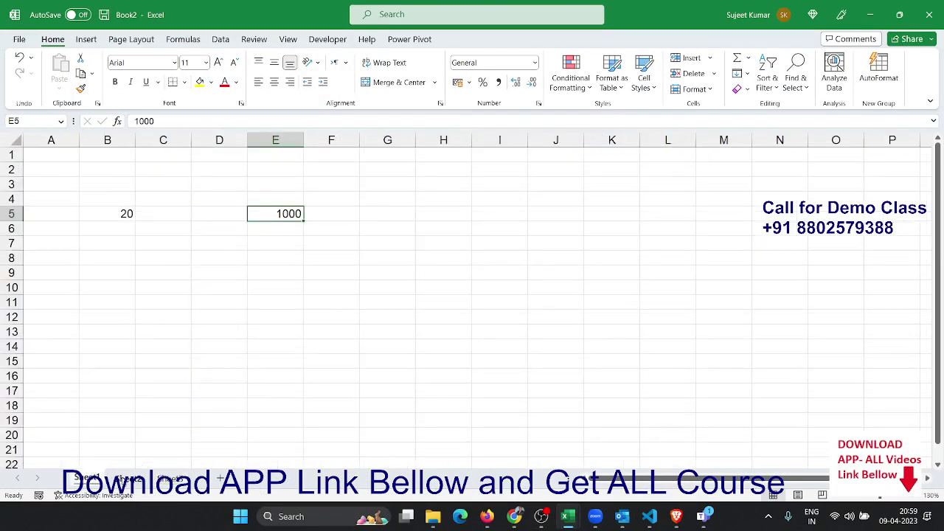
{"action": "left_click", "coordinate": [129, 477]}
{"action": "left_click", "coordinate": [168, 478]}
{"action": "mouse_move", "coordinate": [567, 516]}
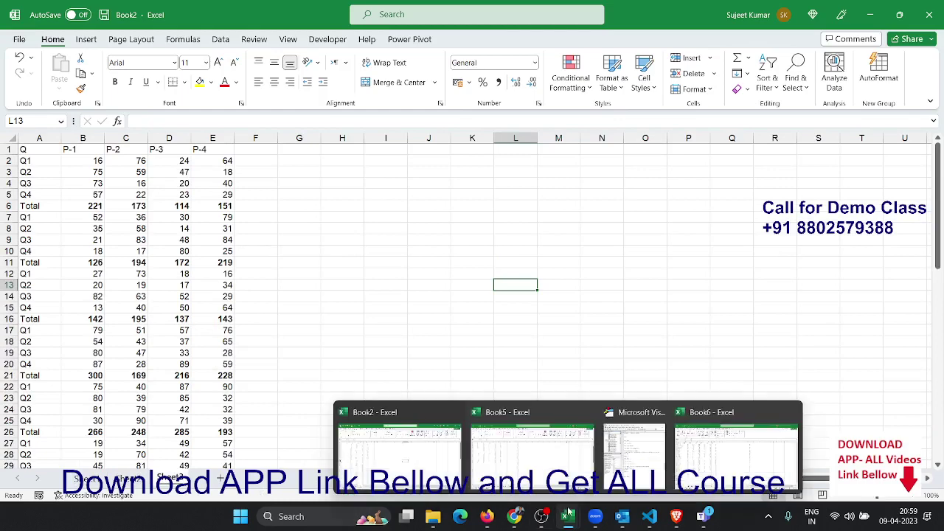
{"action": "left_click", "coordinate": [634, 450]}
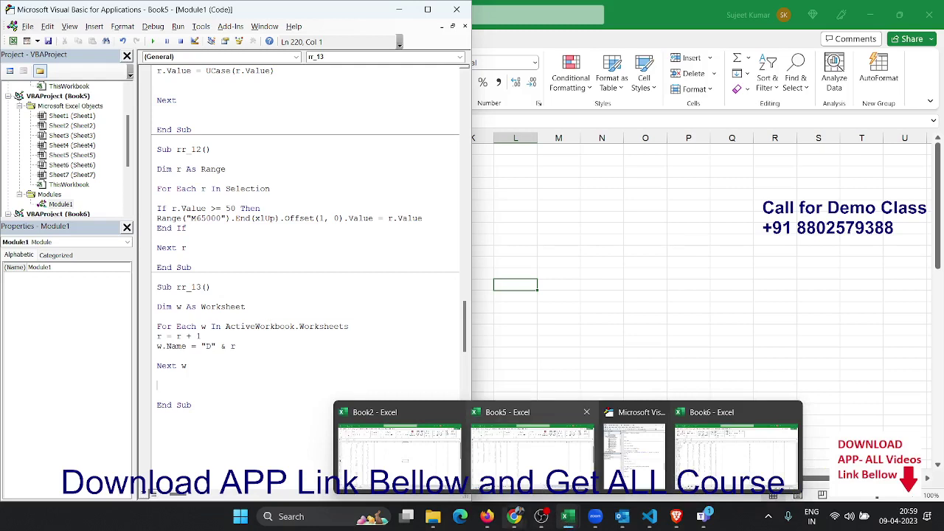
{"action": "left_click", "coordinate": [271, 394]}
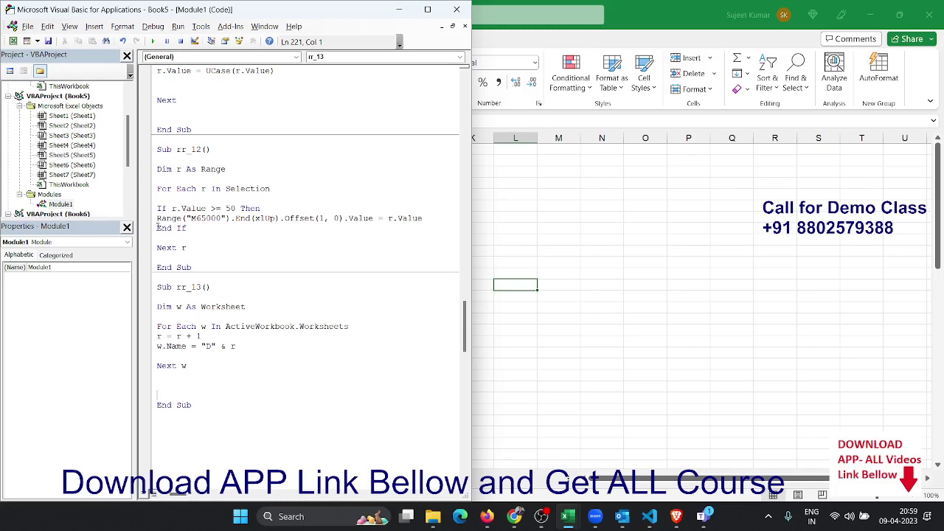
{"action": "left_click_drag", "start_coordinate": [177, 168], "coordinate": [228, 169]}
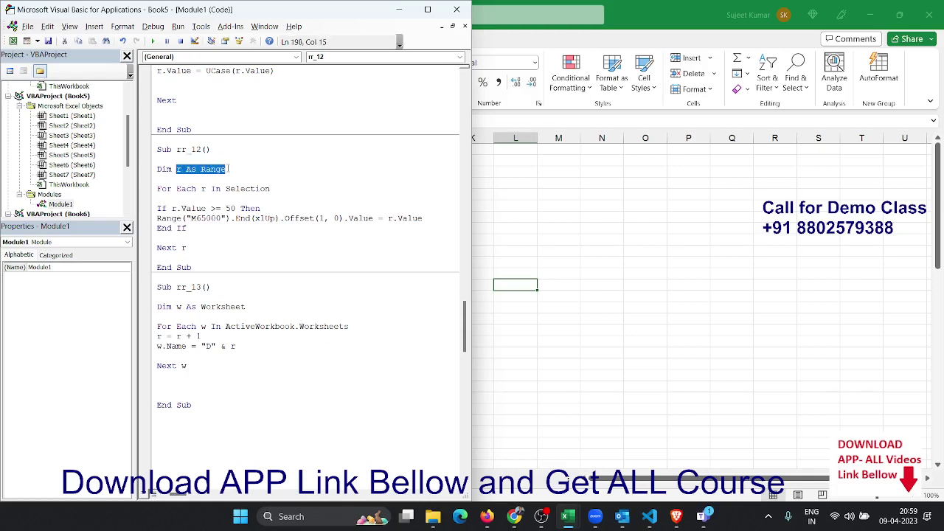
{"action": "left_click", "coordinate": [215, 188]}
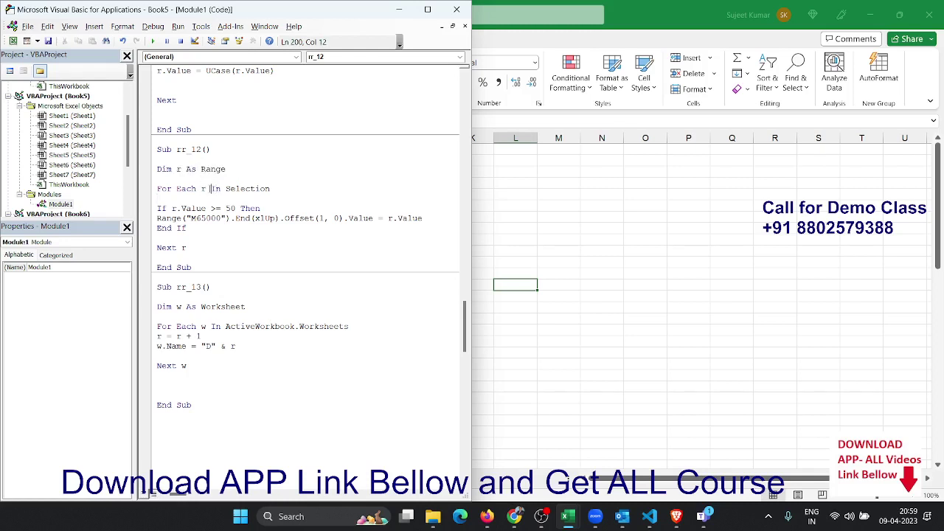
{"action": "left_click_drag", "start_coordinate": [210, 189], "coordinate": [145, 190]}
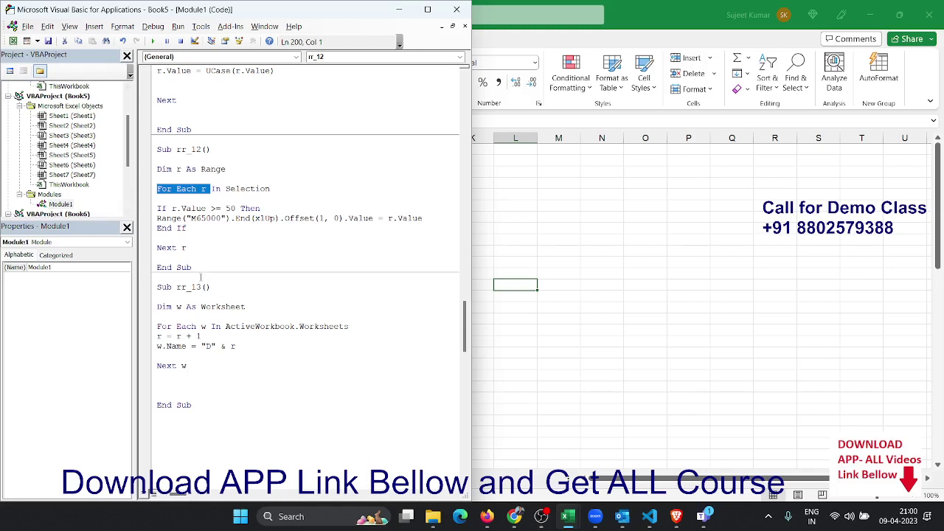
{"action": "left_click", "coordinate": [201, 306]}
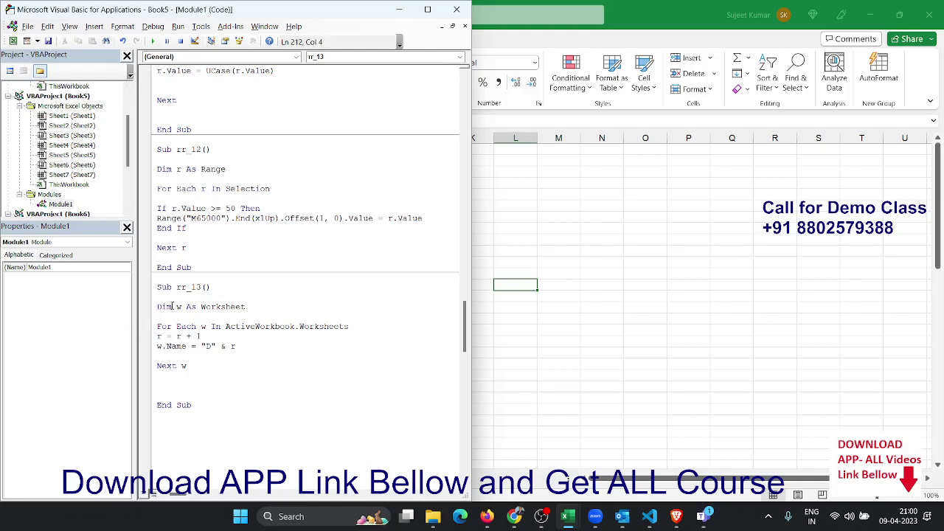
{"action": "left_click", "coordinate": [208, 302]}
{"action": "double_click", "coordinate": [208, 304]}
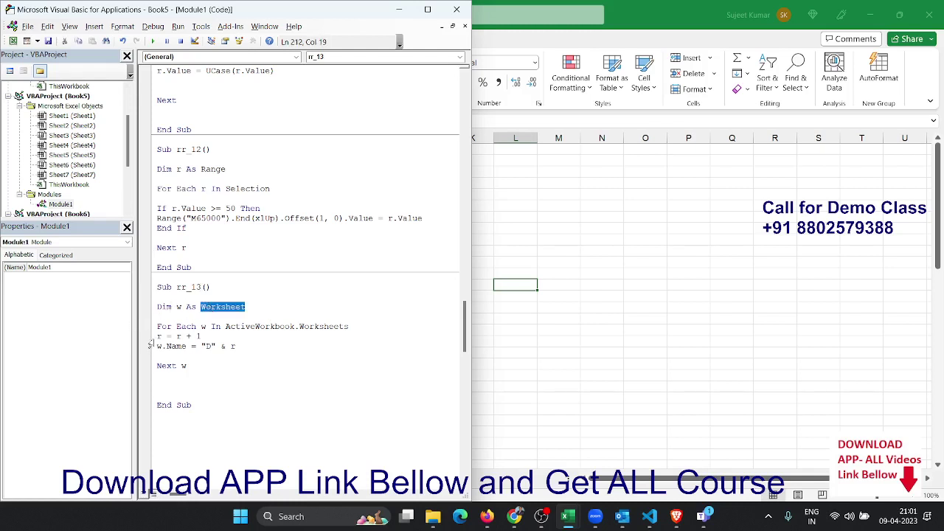
{"action": "left_click", "coordinate": [158, 326]}
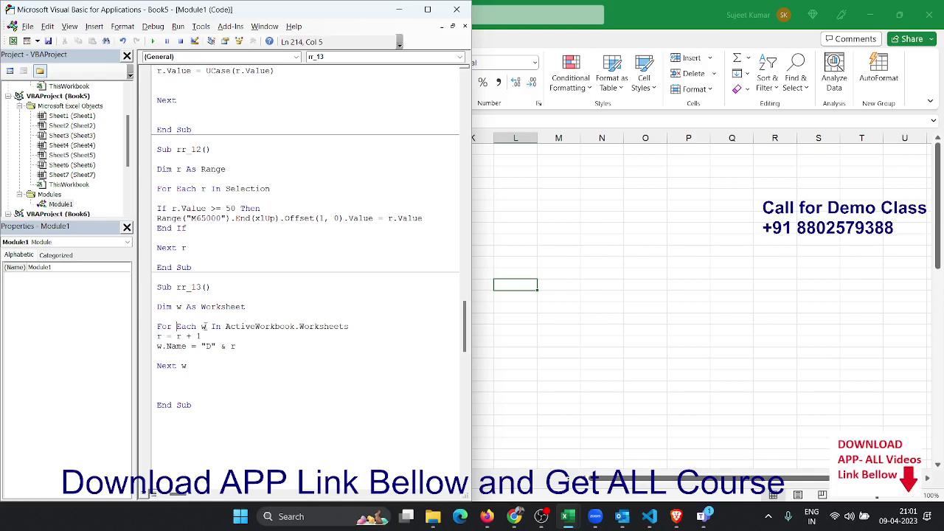
{"action": "double_click", "coordinate": [251, 326]}
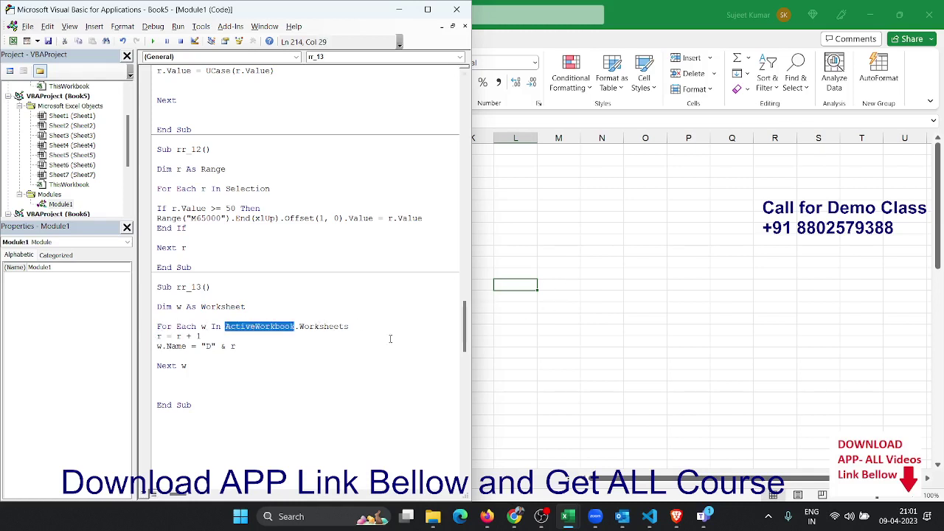
{"action": "left_click_drag", "start_coordinate": [349, 326], "coordinate": [304, 329]}
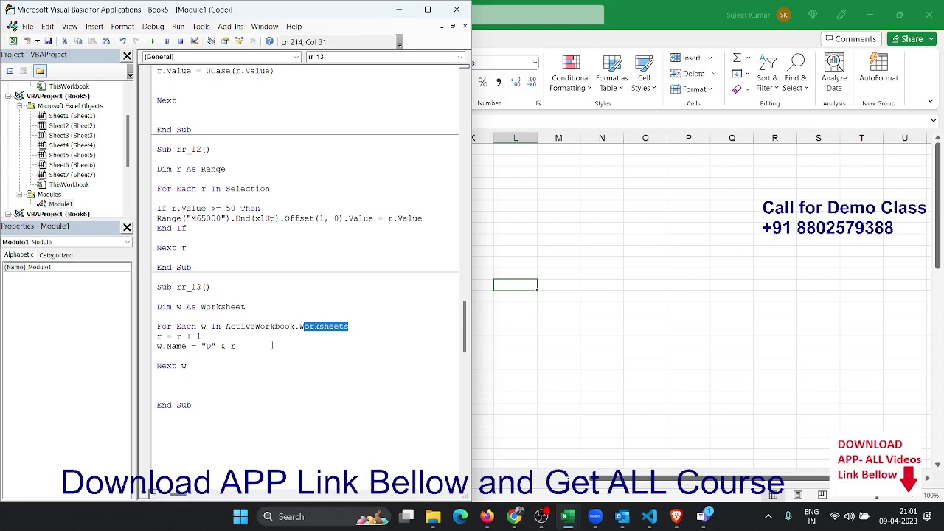
{"action": "left_click", "coordinate": [284, 439]}
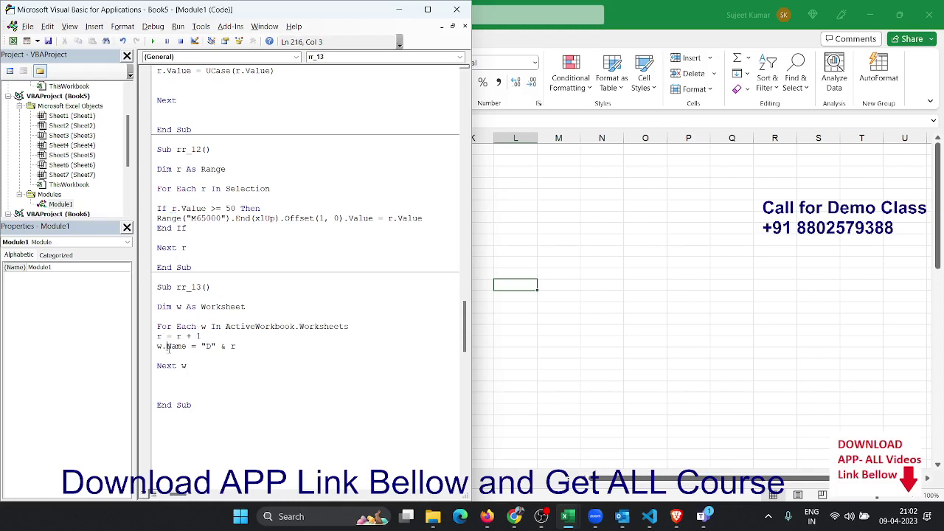
{"action": "double_click", "coordinate": [172, 346]}
{"action": "double_click", "coordinate": [223, 306]}
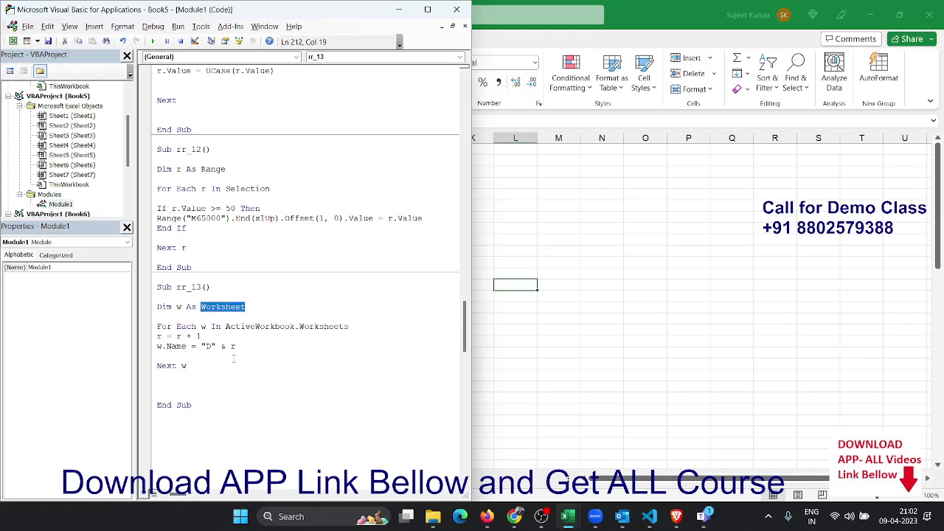
{"action": "left_click", "coordinate": [247, 401]}
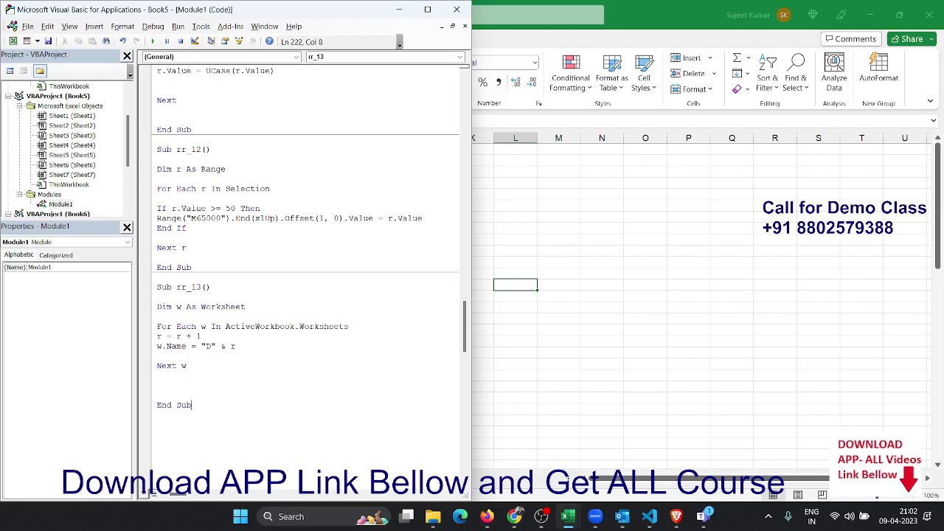